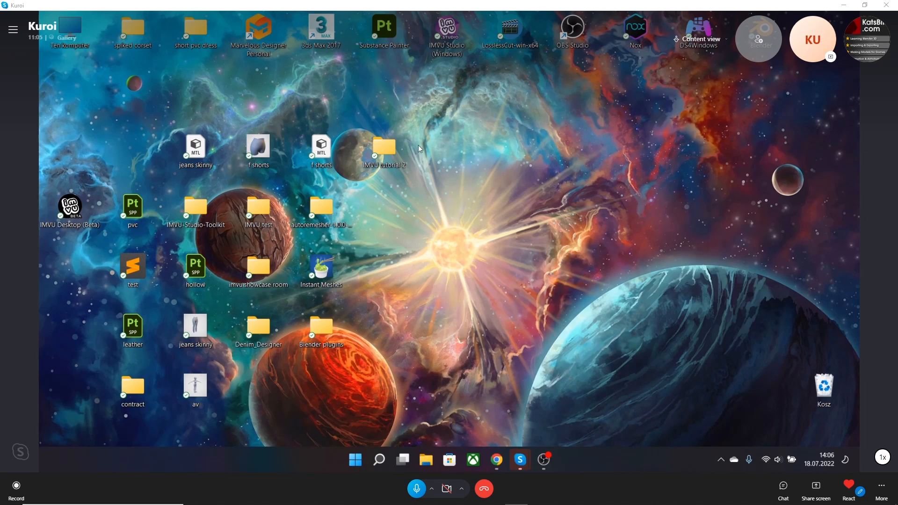
left_click_drag(429, 209, 220, 130)
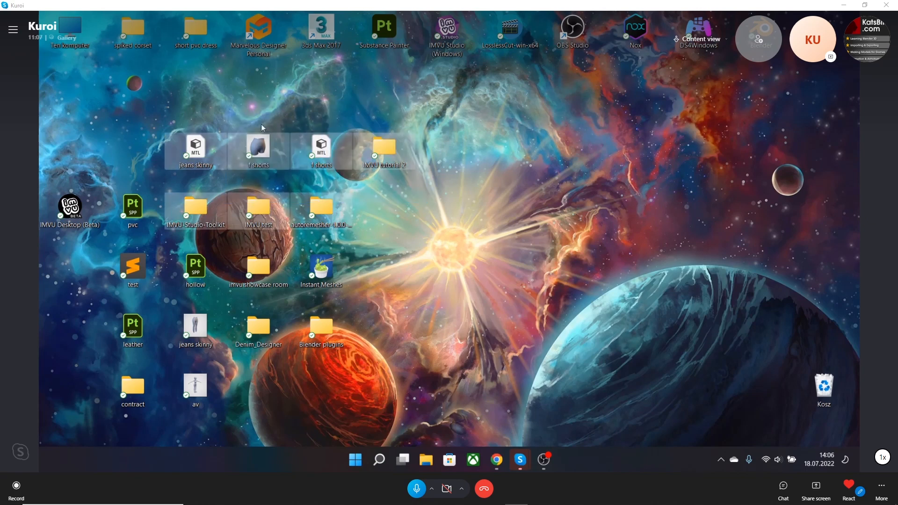
left_click(525, 138)
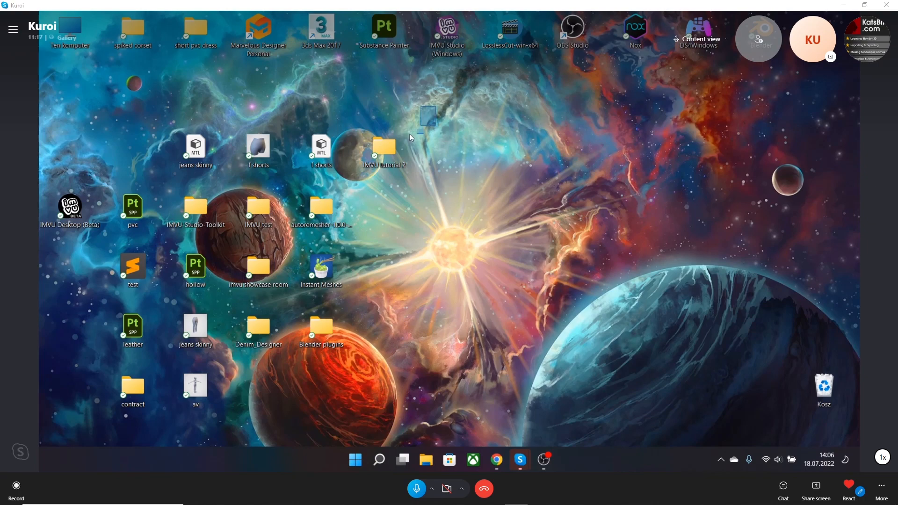
left_click_drag(423, 112, 41, 432)
left_click(380, 111)
Step: Launch 3ds Max and open the recent scene bloom bustier, continuing past the missing external files
double_click(326, 37)
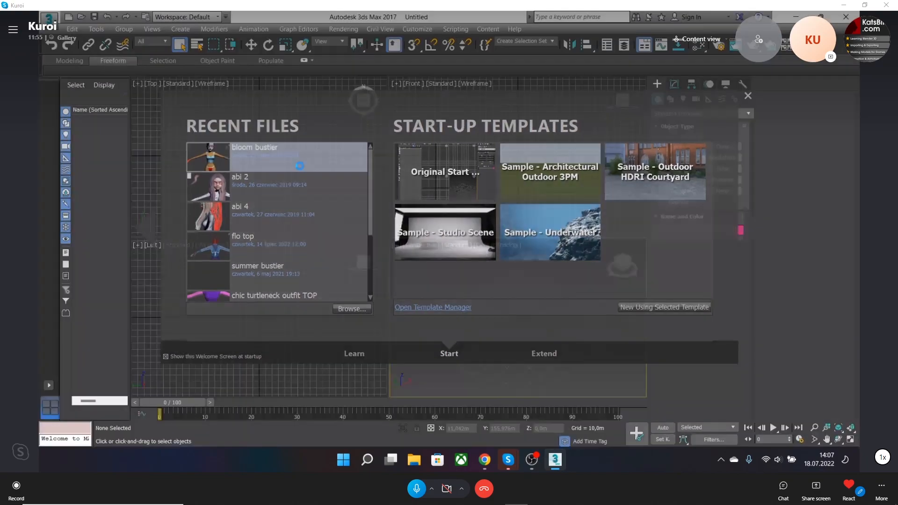
left_click(299, 167)
left_click(456, 318)
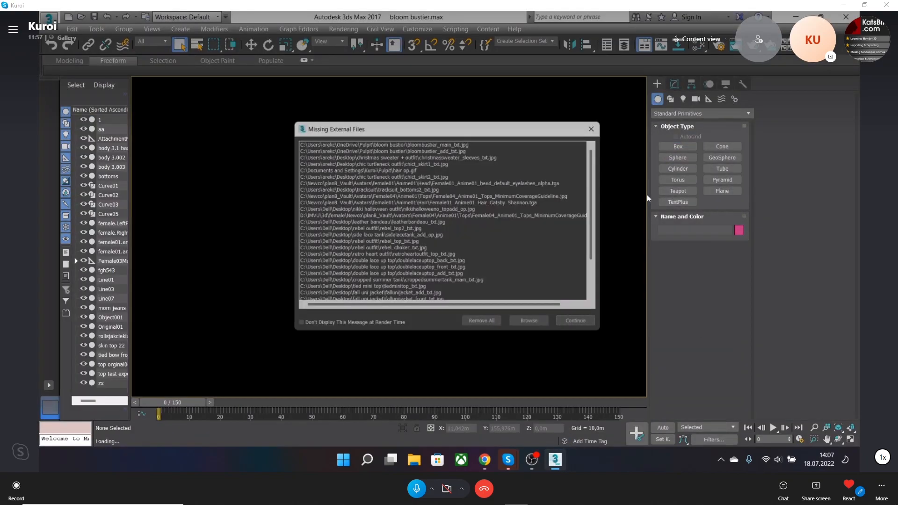
left_click(575, 320)
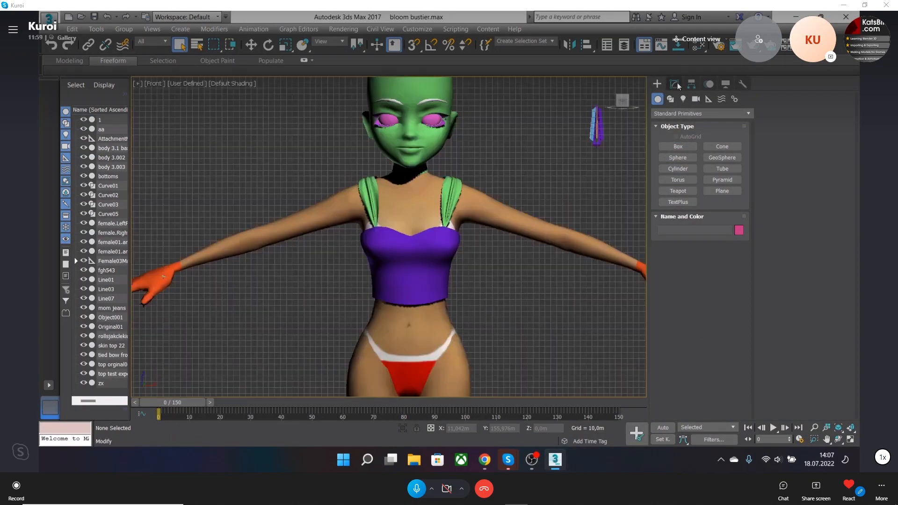
Step: Delete the body 3.003 mesh from the avatar and try to switch to modifier editing
left_click(446, 240)
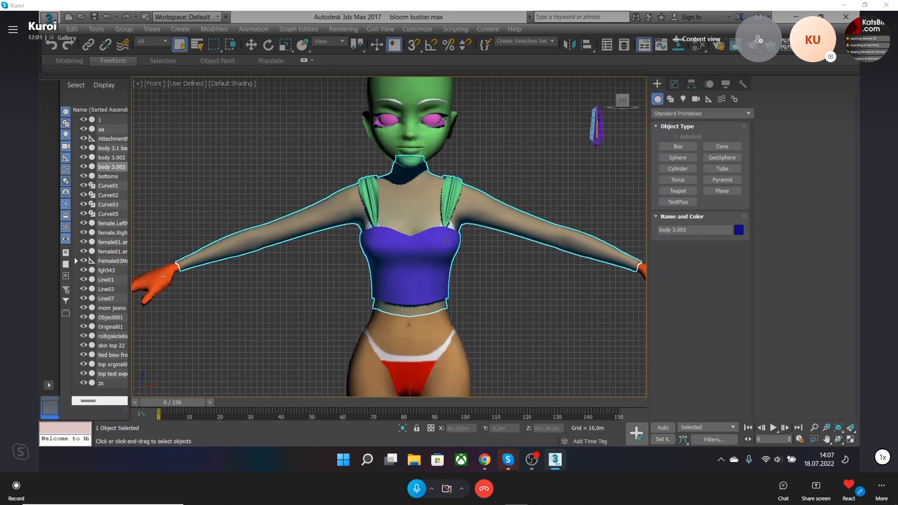
key("Delete")
key("ctrl+z")
scroll(466, 242, "down", 4)
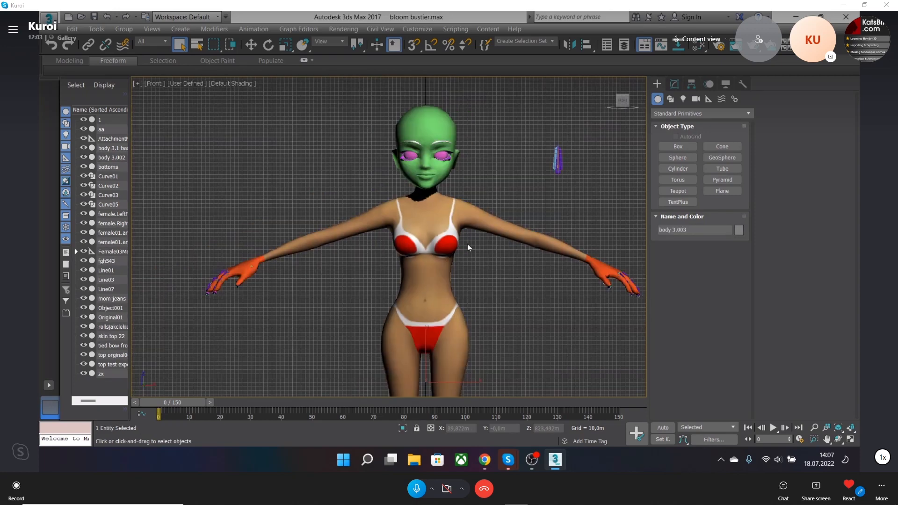
scroll(557, 179, "down", 3)
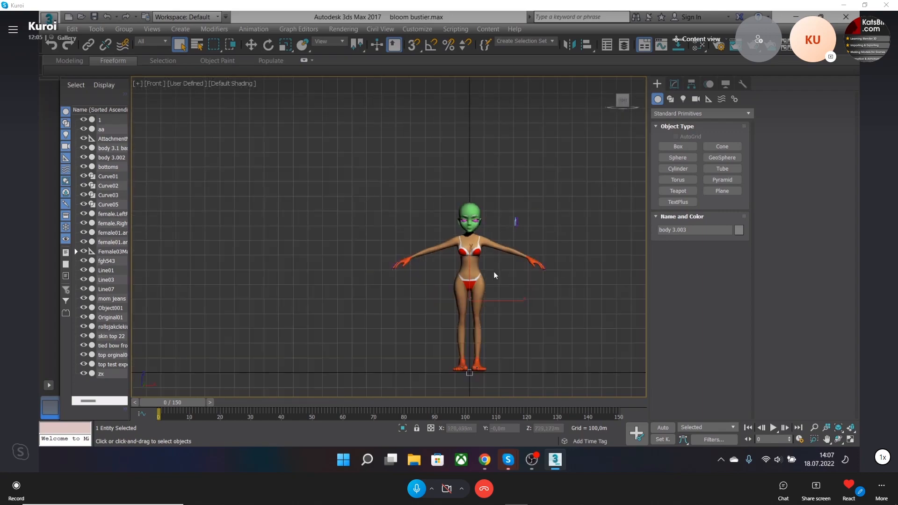
scroll(494, 286, "up", 6)
scroll(507, 243, "down", 4)
left_click(673, 84)
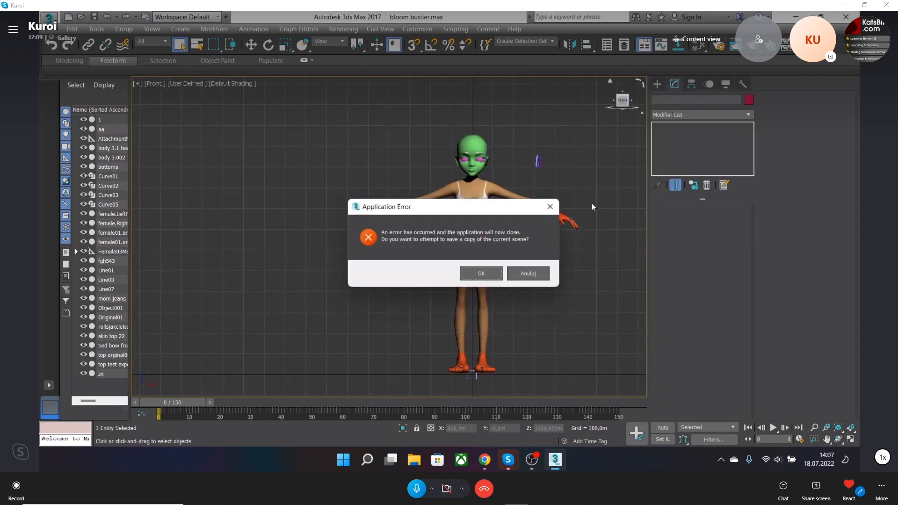
Step: Decline saving a copy of the crashed scene and close the error report without sending it
left_click(523, 275)
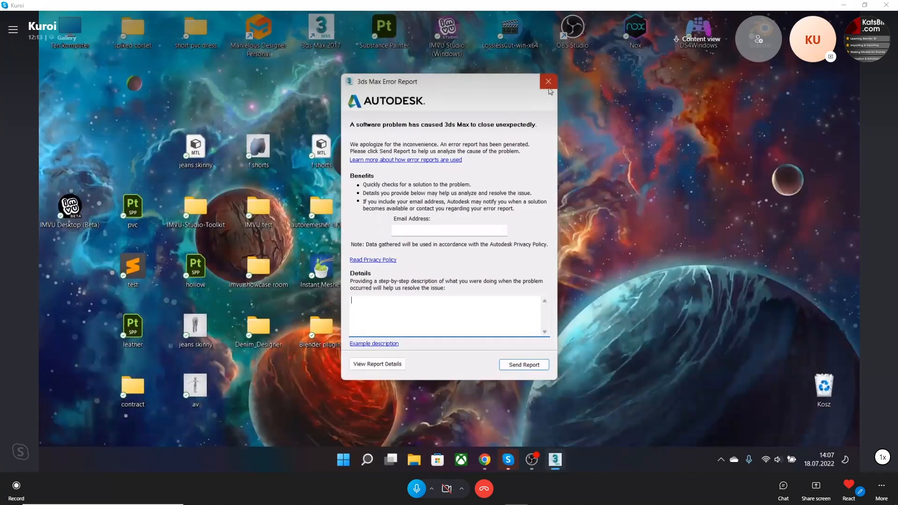
left_click(548, 85)
left_click(521, 258)
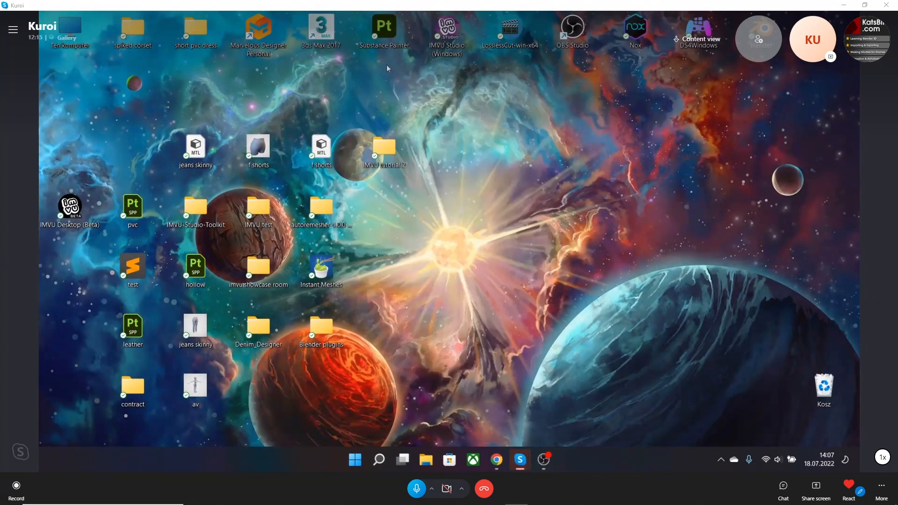
Step: Launch 3ds Max and open the recent scene princess top 2, adopting the file's gamma settings and continuing past missing files
double_click(319, 42)
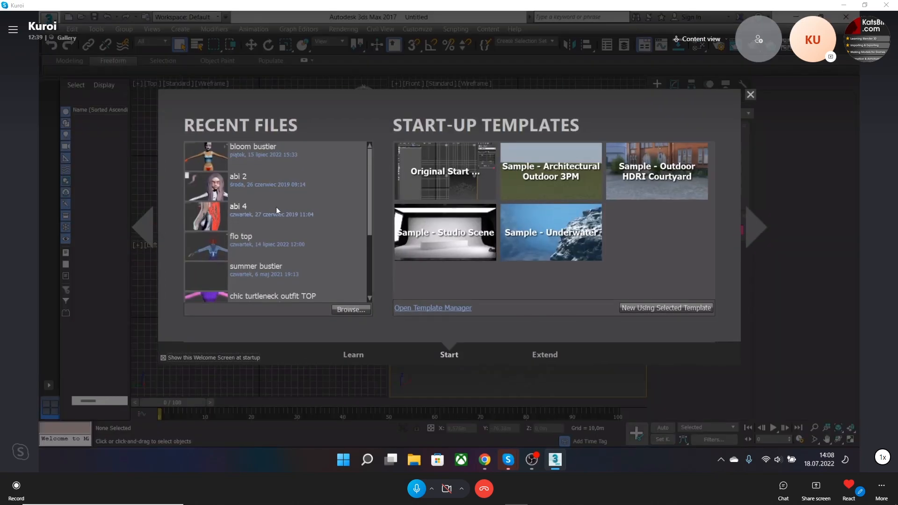
scroll(284, 221, "down", 3)
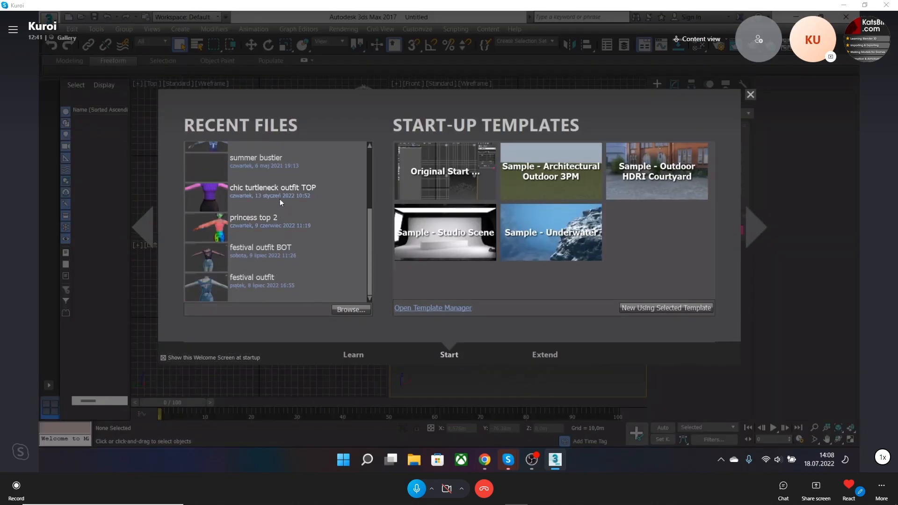
left_click(293, 231)
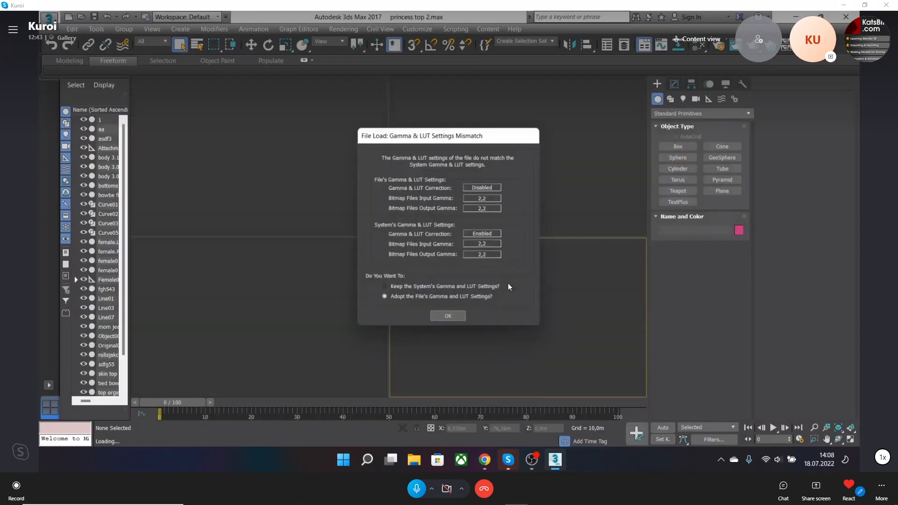
left_click(453, 316)
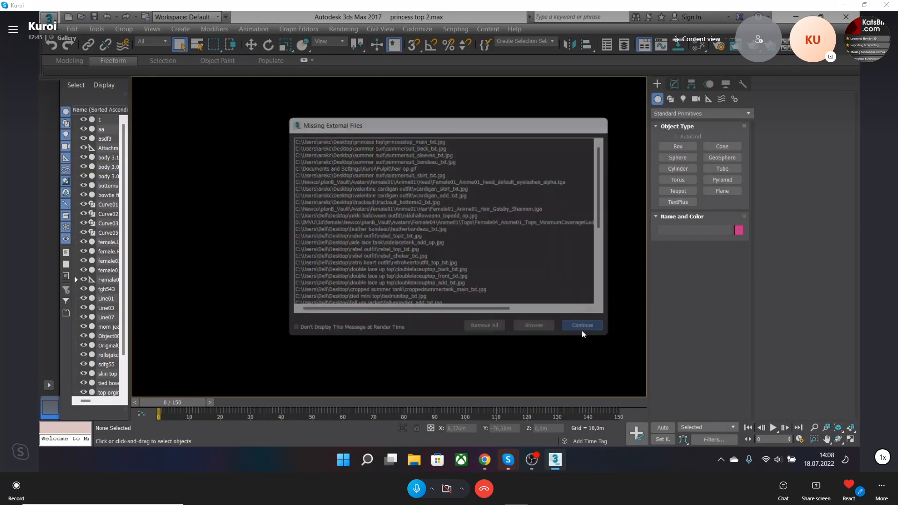
left_click(582, 330)
Step: Select the body 3.1 base mesh and remove its Skin modifier, leaving only the Editable Poly
left_click(538, 278)
middle_click_drag(541, 279, 490, 258)
scroll(490, 258, "down", 6)
scroll(491, 259, "up", 4)
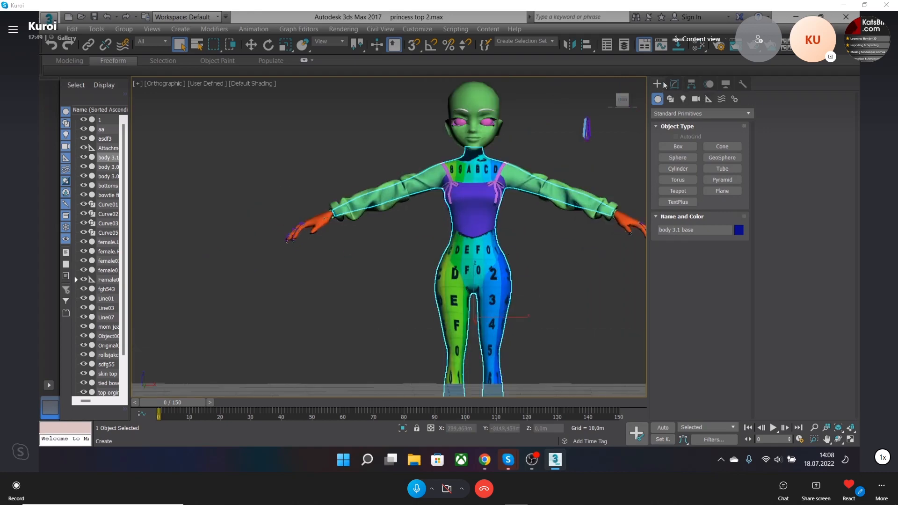
left_click(675, 84)
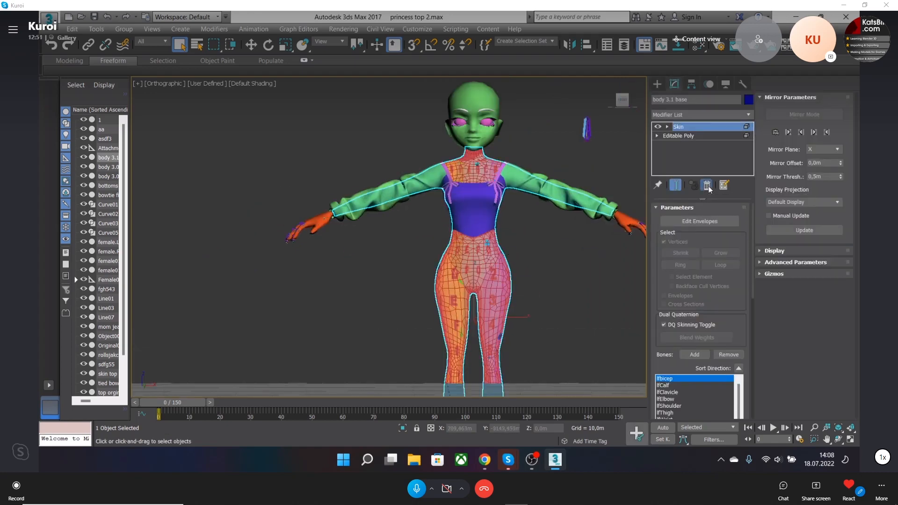
left_click(707, 185)
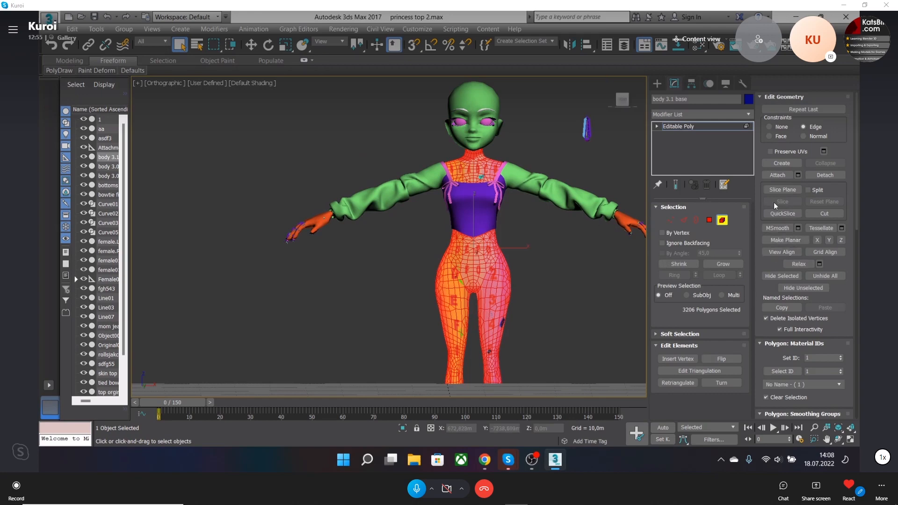
Step: Attach both hands to the body 3.1 base mesh, matching material IDs to material
left_click(773, 178)
middle_click_drag(581, 275, 556, 221)
scroll(546, 233, "down", 3)
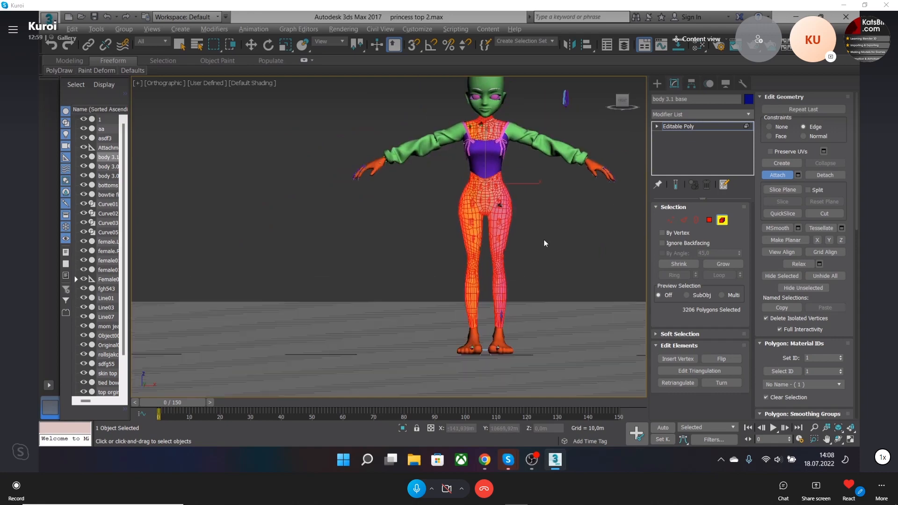
scroll(545, 246, "down", 1)
left_click(579, 200)
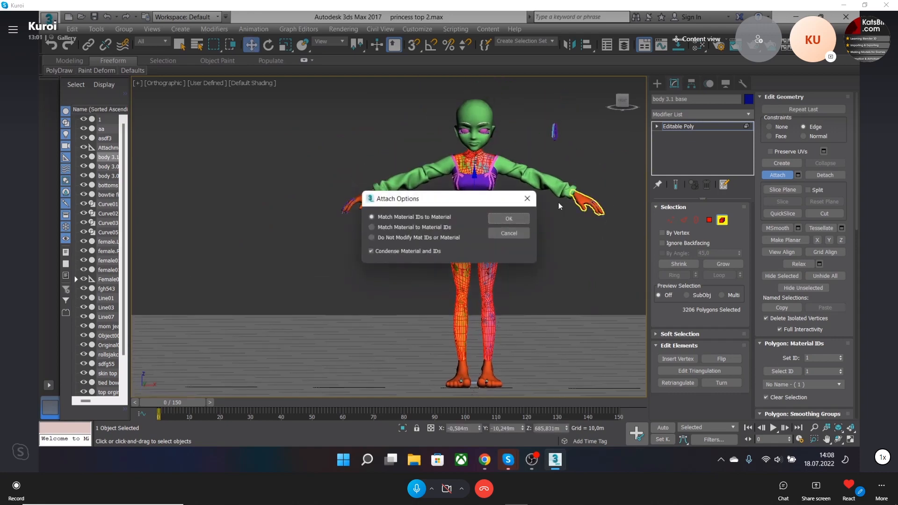
left_click(509, 218)
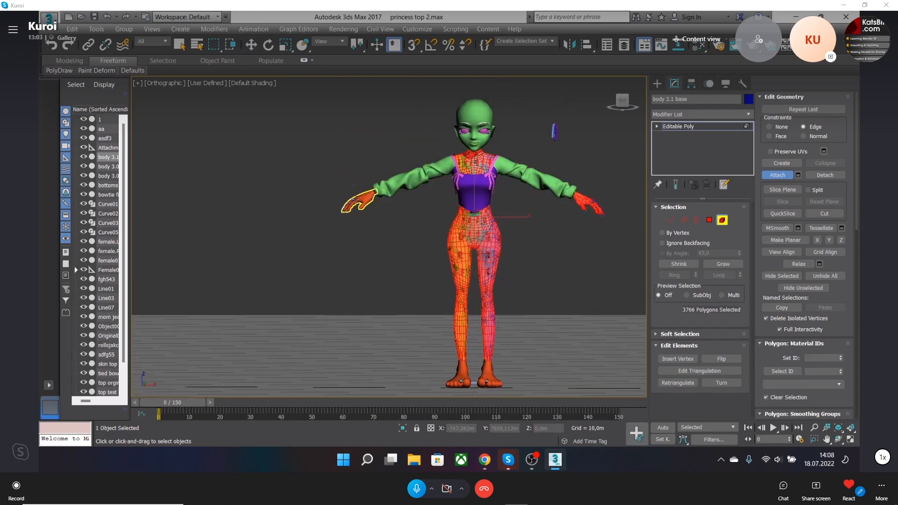
left_click(372, 196)
left_click(509, 219)
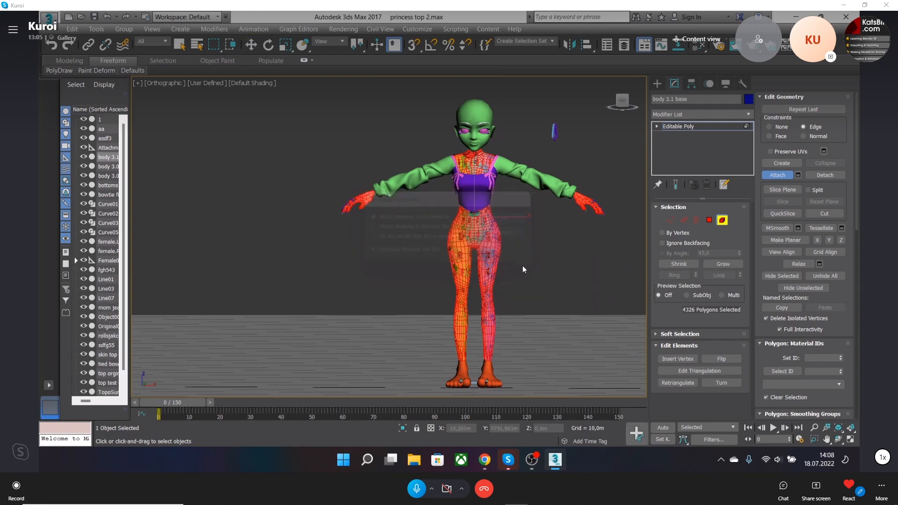
Step: Attach both feet and the head to the body mesh, matching material IDs to material
left_click(489, 374)
left_click(509, 218)
left_click(462, 371)
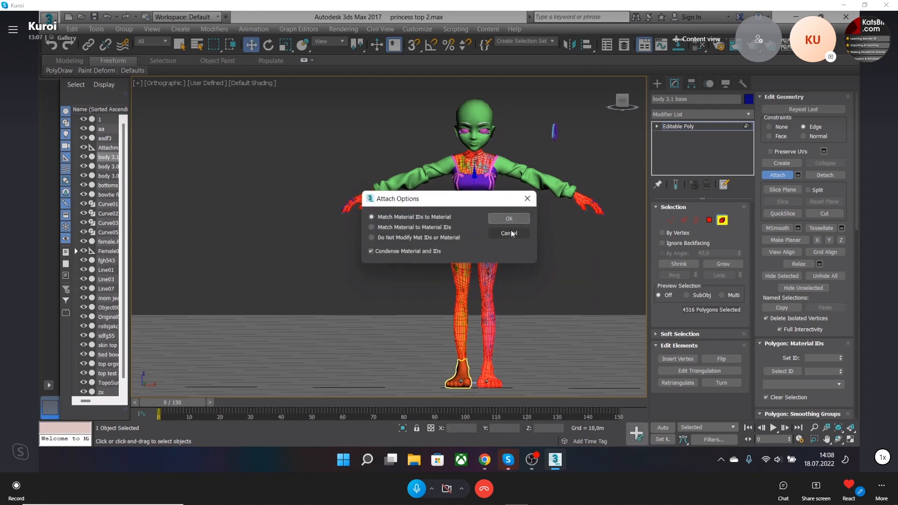
left_click(509, 218)
left_click(472, 109)
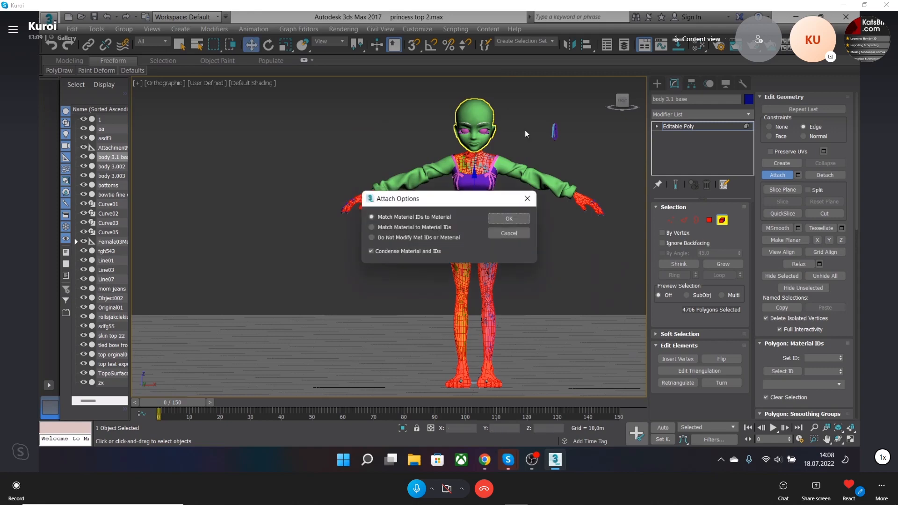
left_click(508, 218)
Step: Assign the UpperBody material to the combined body mesh and close the Slate Material Editor
left_click(623, 103)
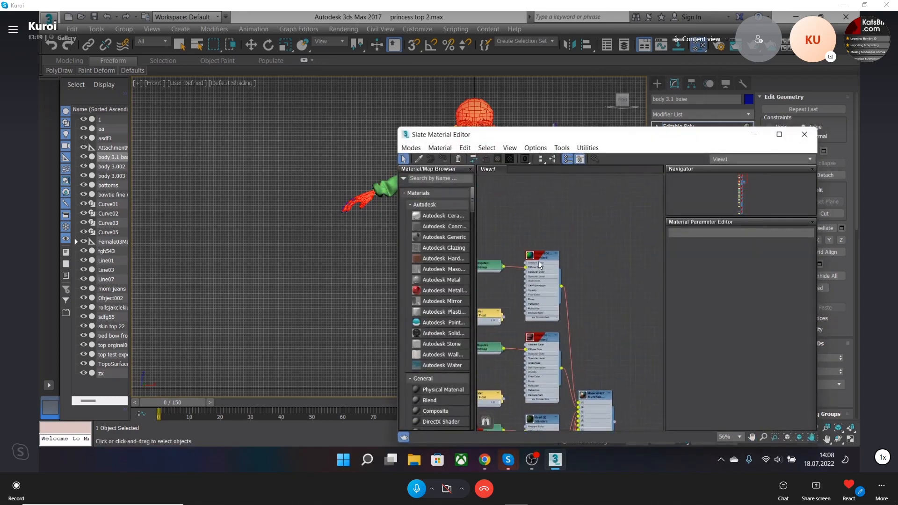
right_click(537, 260)
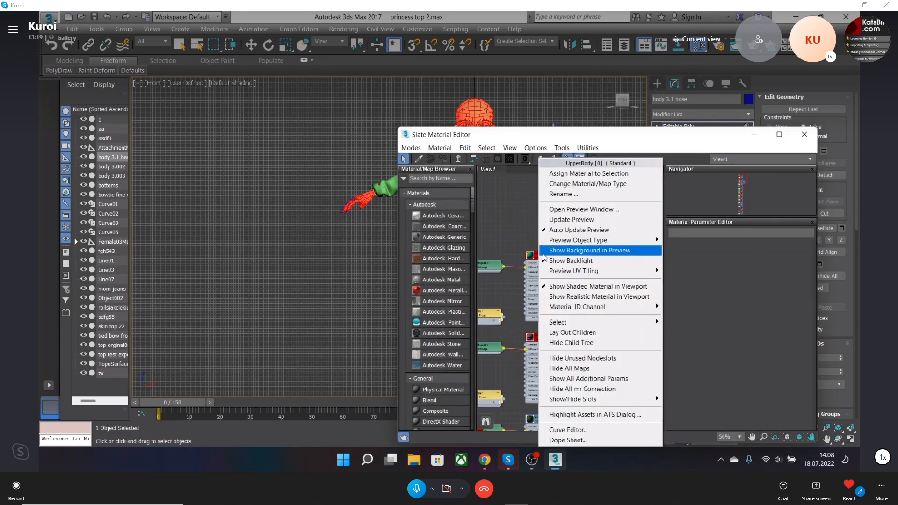
left_click(589, 173)
left_click_drag(595, 128, 502, 131)
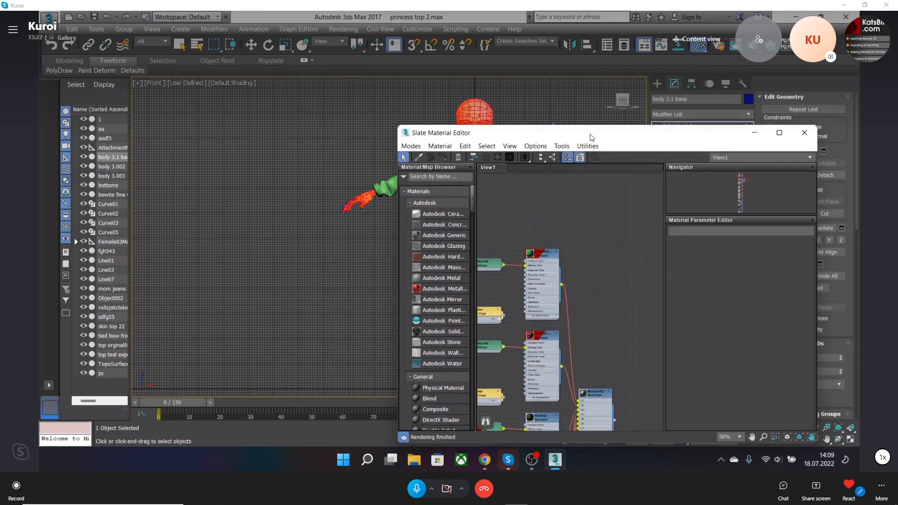
left_click_drag(561, 137, 421, 130)
left_click(664, 131)
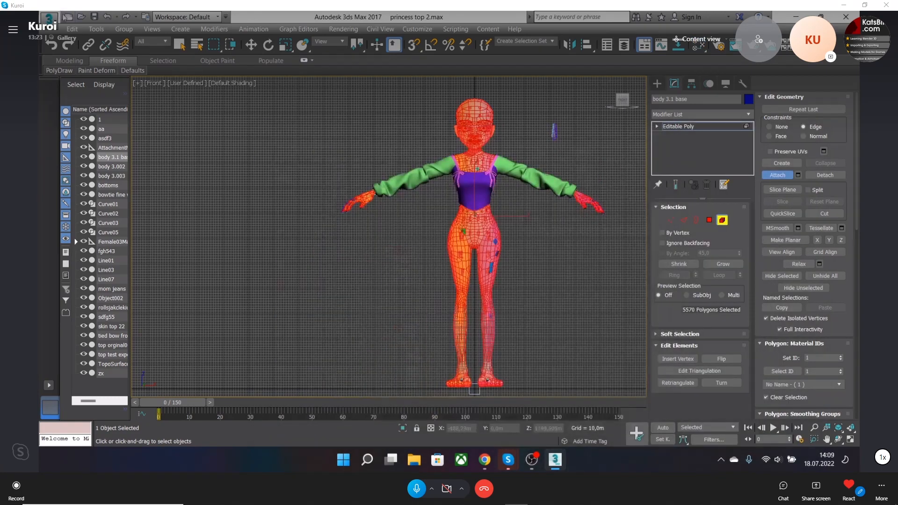
Step: Export the selected body mesh in gw::OBJ-Exporter format as avatar into the desktop folder IMVU tutorial 2
left_click(49, 19)
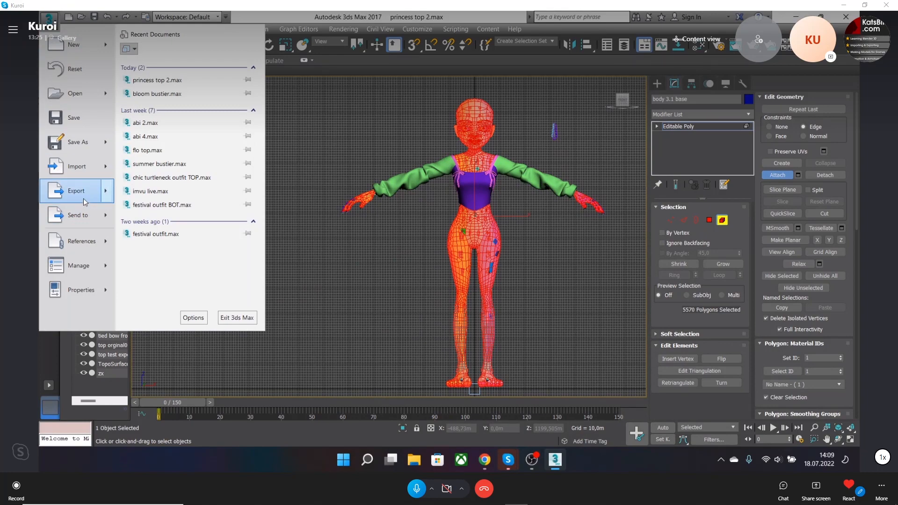
mouse_move(83, 198)
left_click(161, 106)
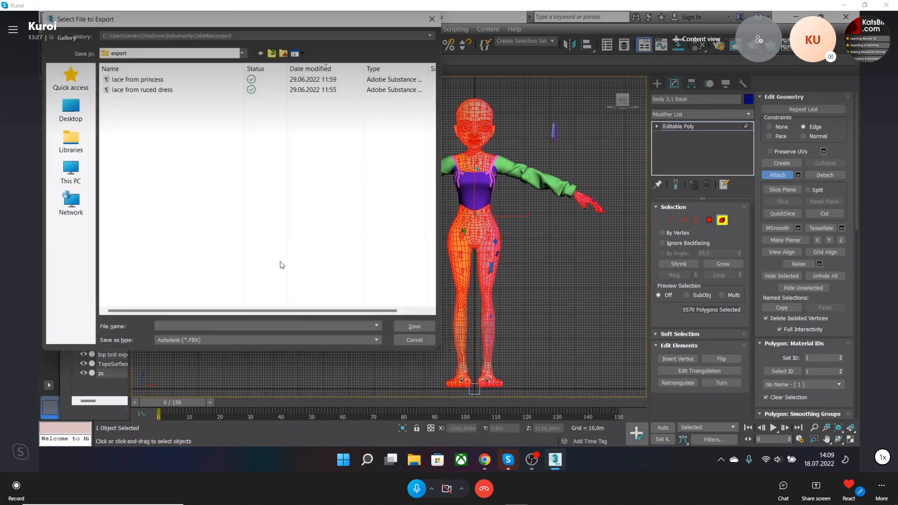
left_click(232, 342)
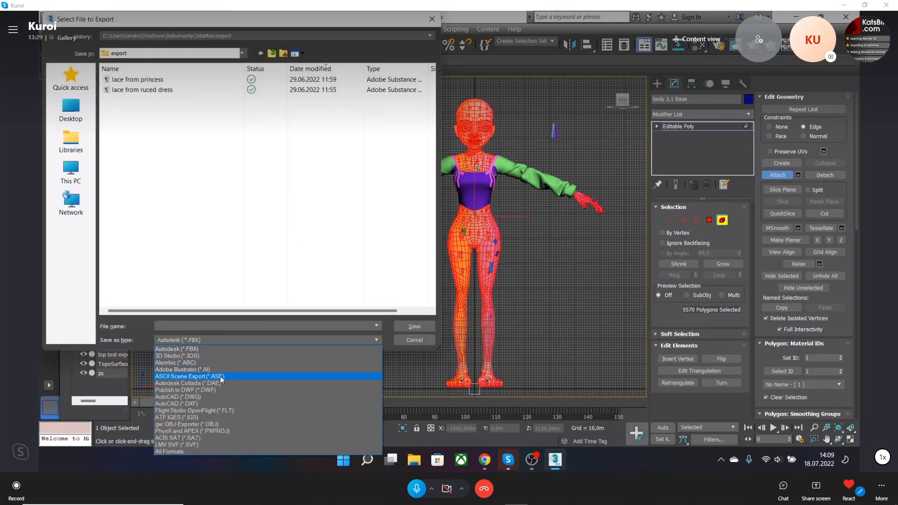
left_click(218, 424)
left_click(84, 112)
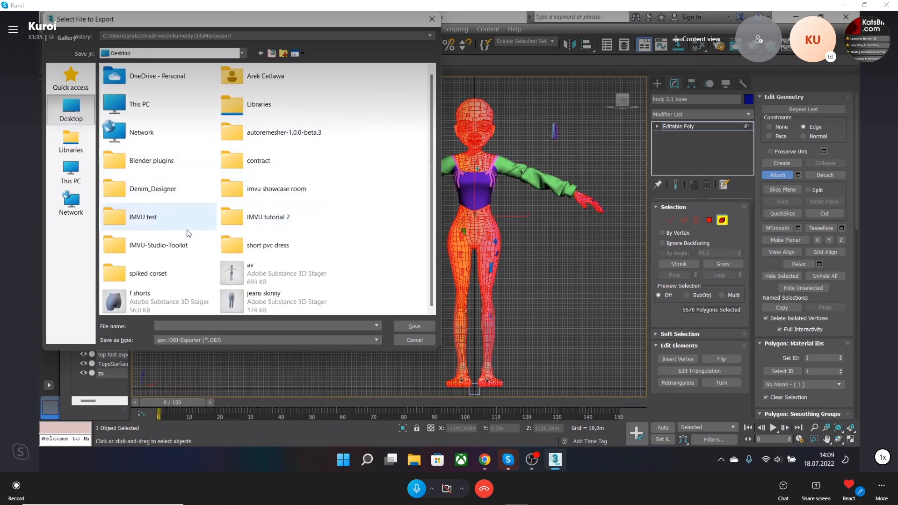
double_click(283, 219)
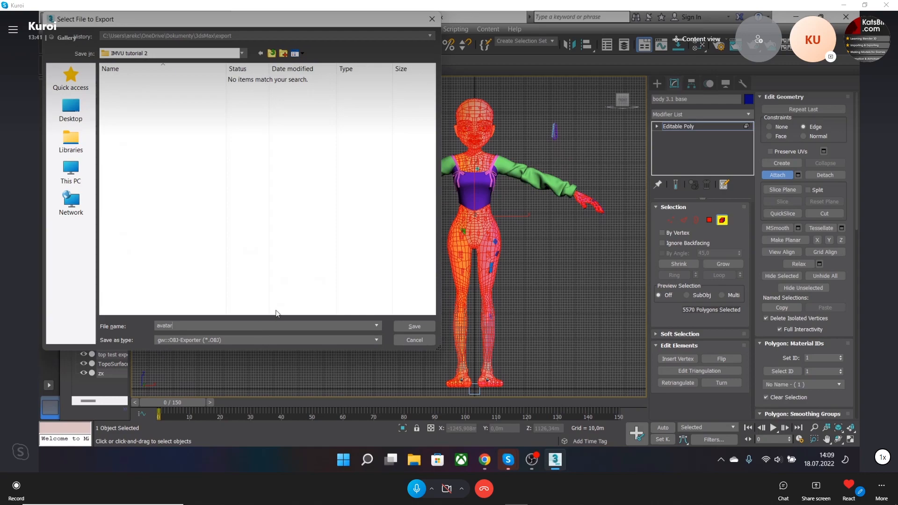
left_click(419, 323)
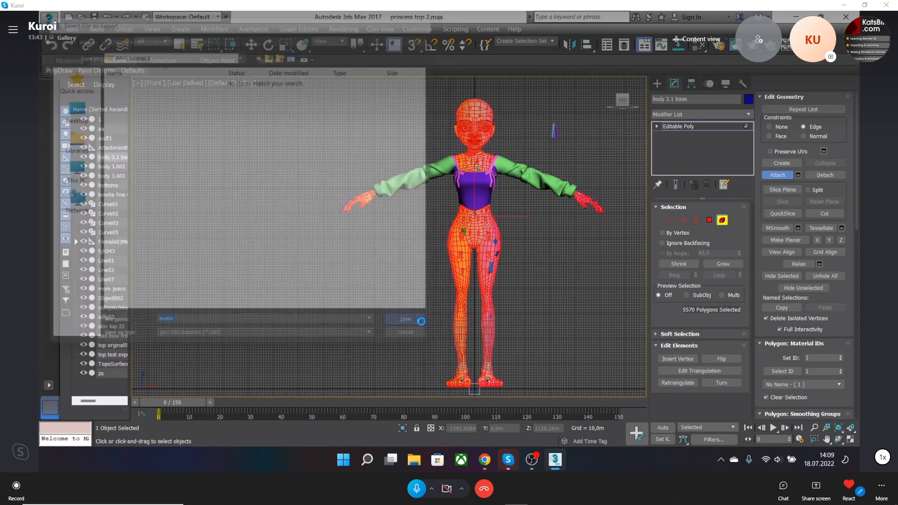
left_click(381, 316)
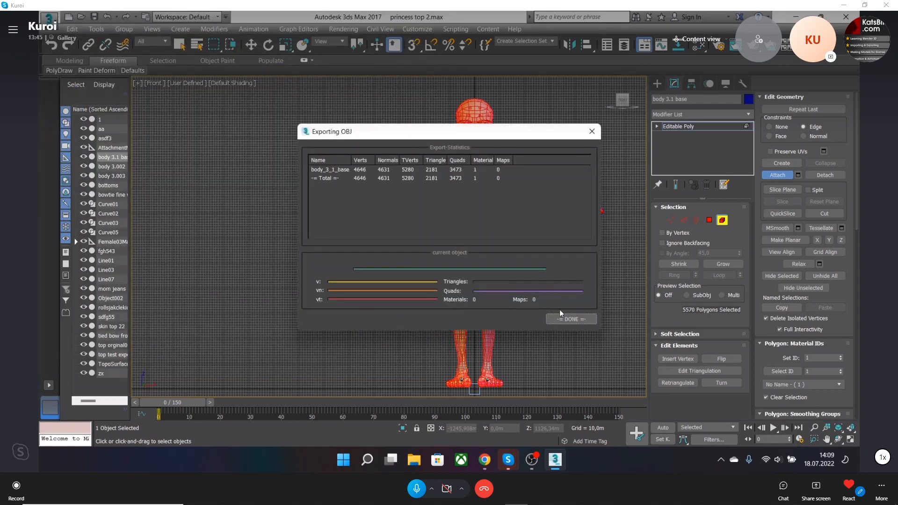
Step: Close the finished OBJ export report and start Marvelous Designer from the desktop, getting past its login window
left_click(568, 318)
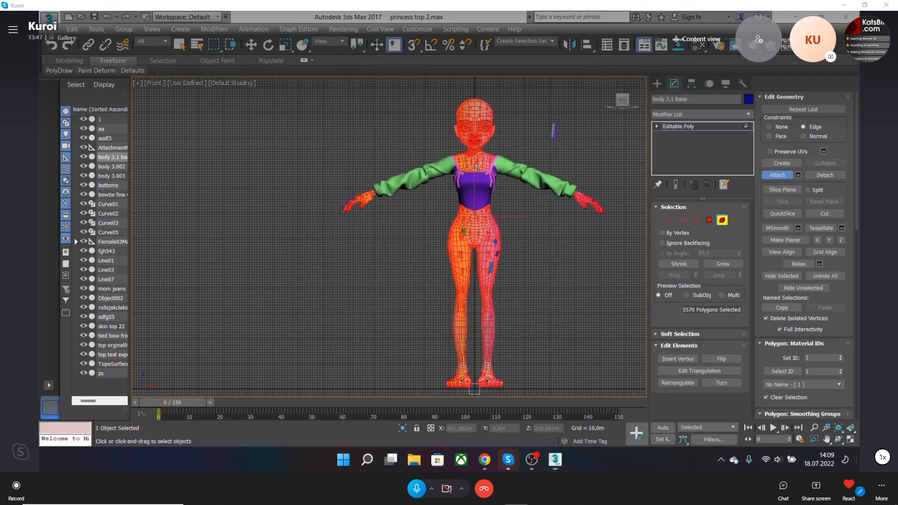
left_click(796, 17)
double_click(271, 35)
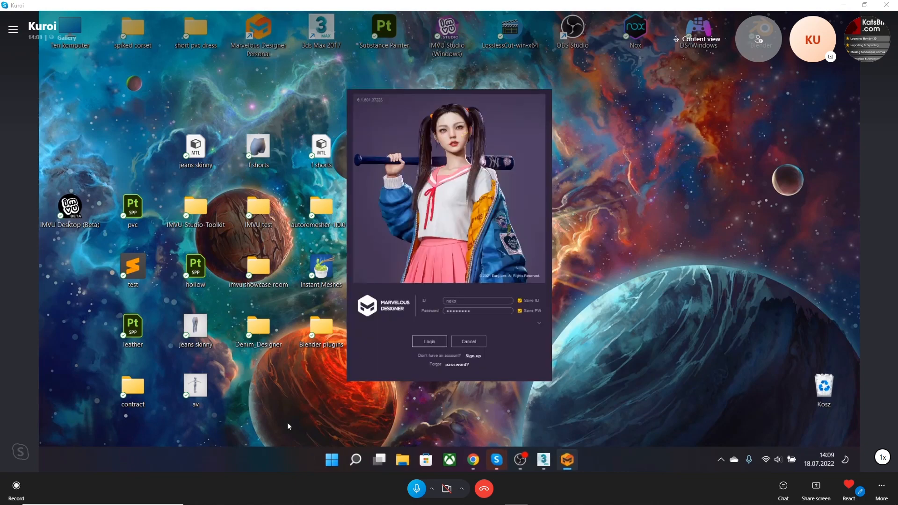
left_click(466, 347)
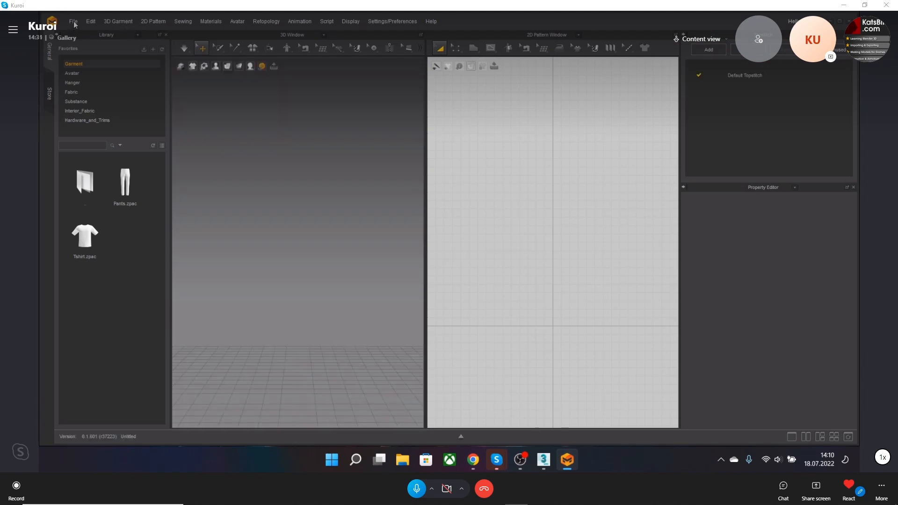
Step: Import the avatar OBJ from the IMVU tutorial 2 folder as an Avatar, with mm scale at 100% and arrangement points added automatically
left_click(74, 22)
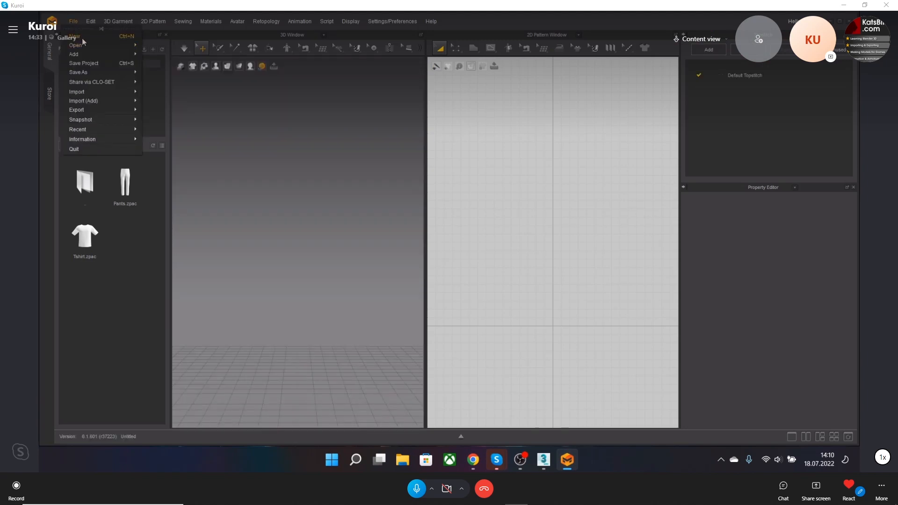
mouse_move(89, 23)
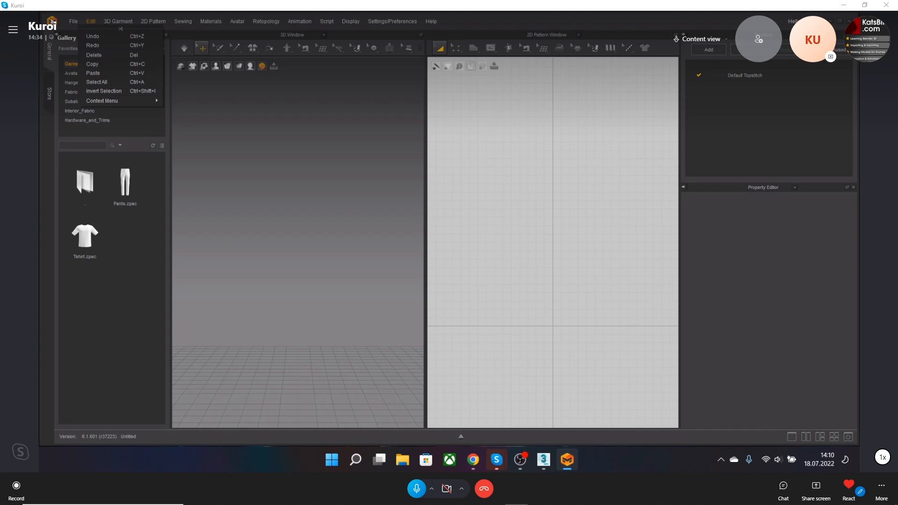
left_click(78, 38)
left_click(75, 22)
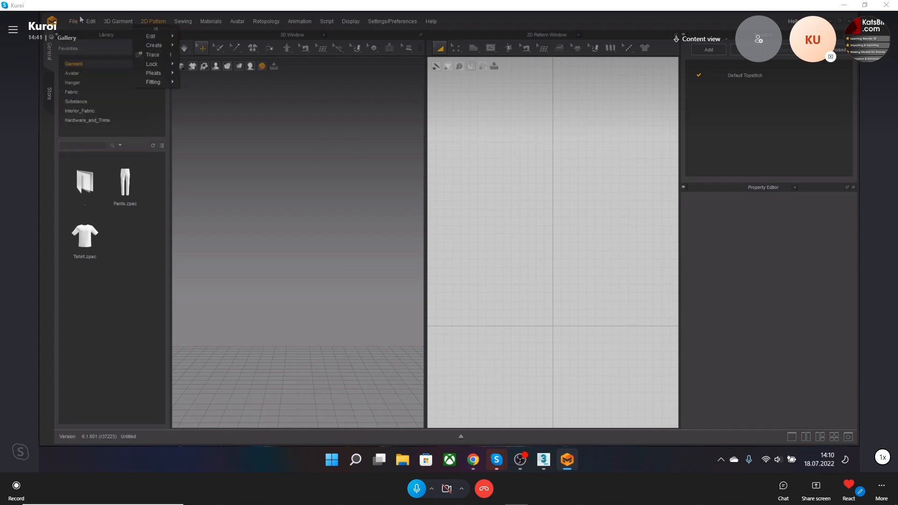
mouse_move(88, 47)
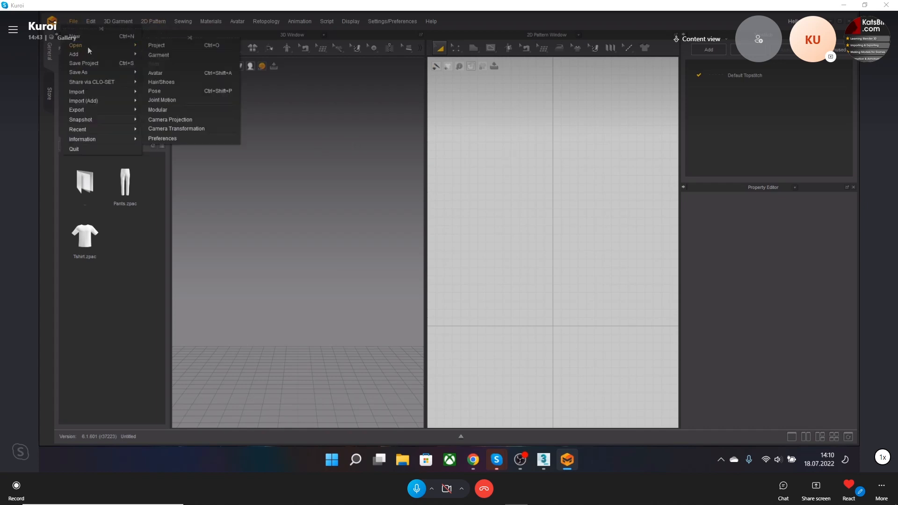
mouse_move(94, 91)
left_click(158, 101)
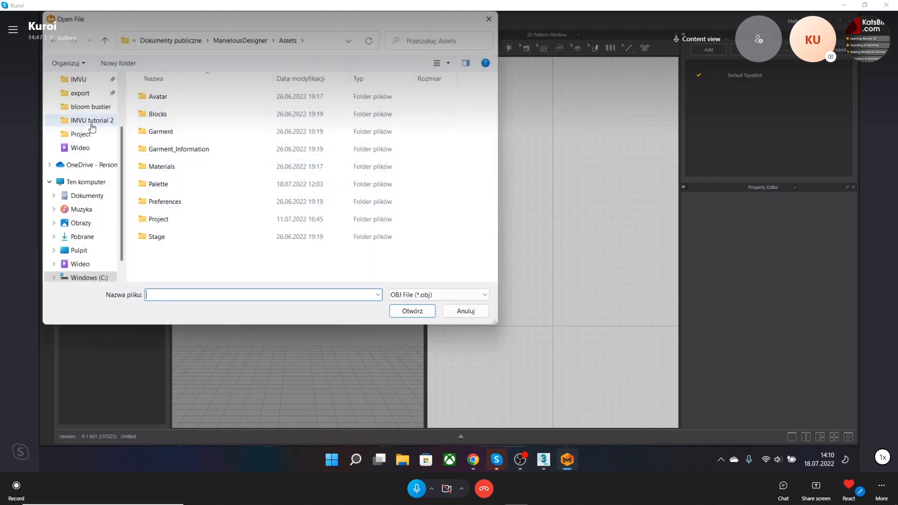
left_click(91, 122)
double_click(172, 105)
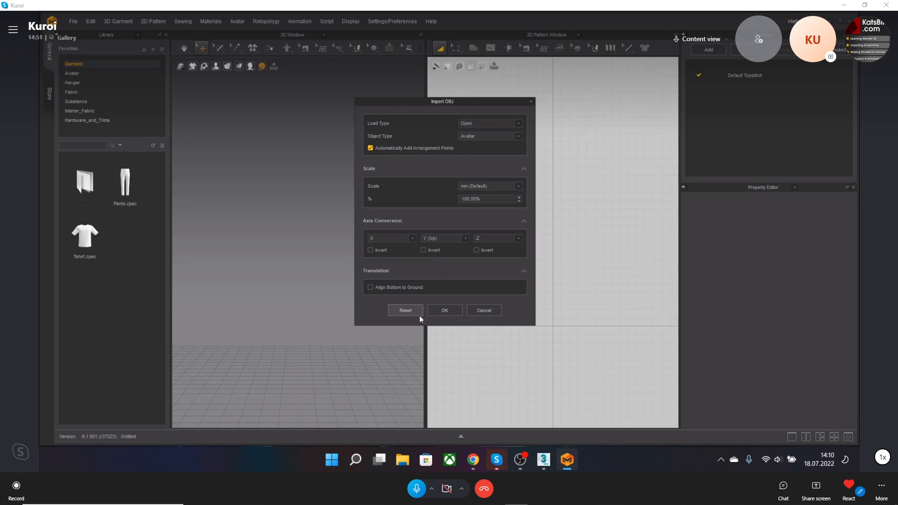
left_click(445, 311)
Step: Examine the imported avatar in the 3D window, from the full figure to a close view of the upper body
scroll(296, 187, "up", 3)
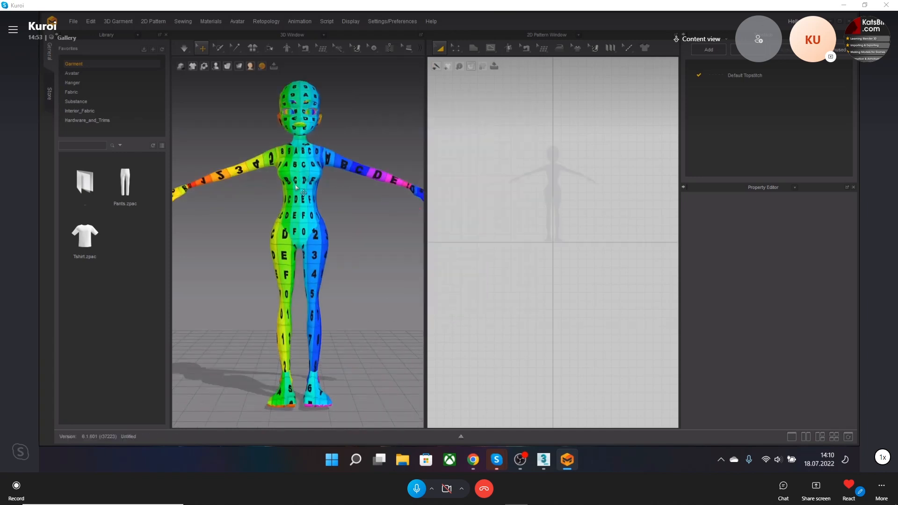
scroll(300, 190, "up", 5)
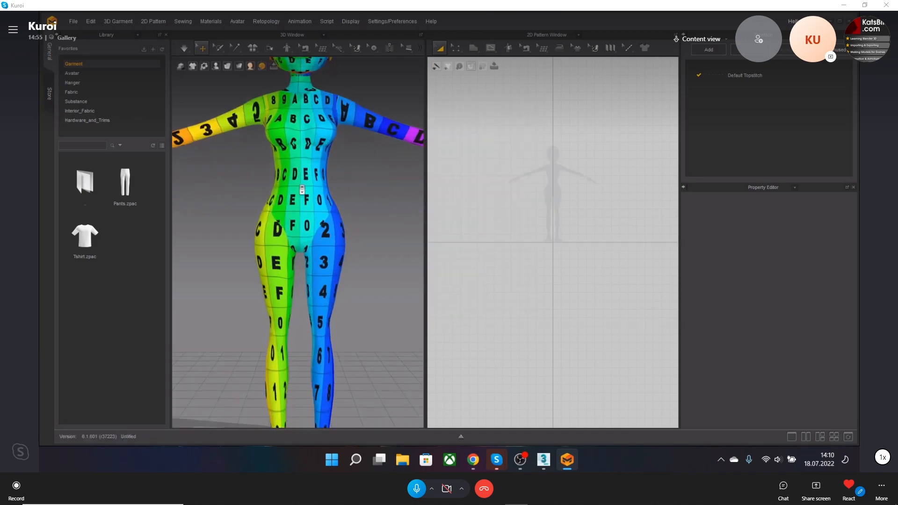
scroll(301, 189, "down", 6)
mouse_move(302, 190)
right_mouse_down()
mouse_move(178, 193)
mouse_move(219, 199)
mouse_move(342, 269)
mouse_move(348, 184)
mouse_move(231, 176)
mouse_move(373, 207)
mouse_move(297, 189)
right_mouse_up()
scroll(322, 202, "up", 5)
scroll(323, 201, "down", 5)
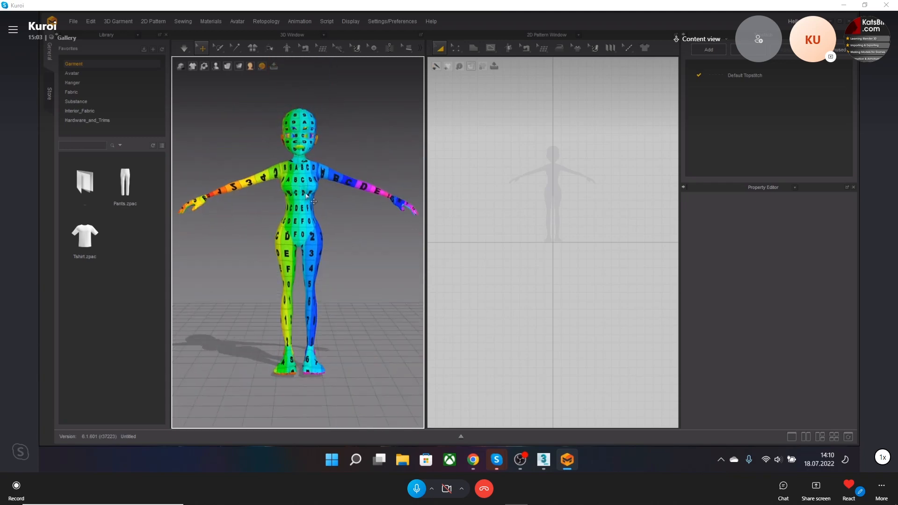
scroll(318, 187, "up", 5)
middle_click_drag(324, 183, 333, 277)
scroll(338, 278, "down", 3)
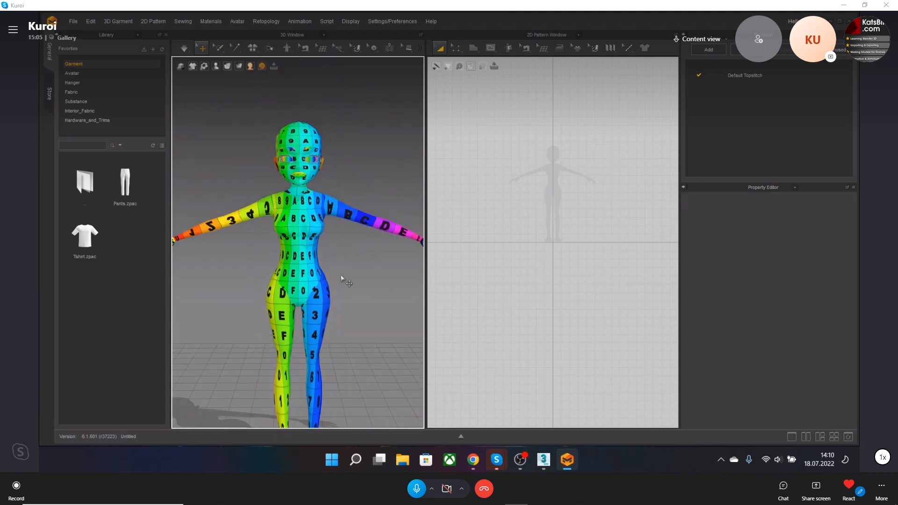
left_click(544, 462)
left_click(846, 17)
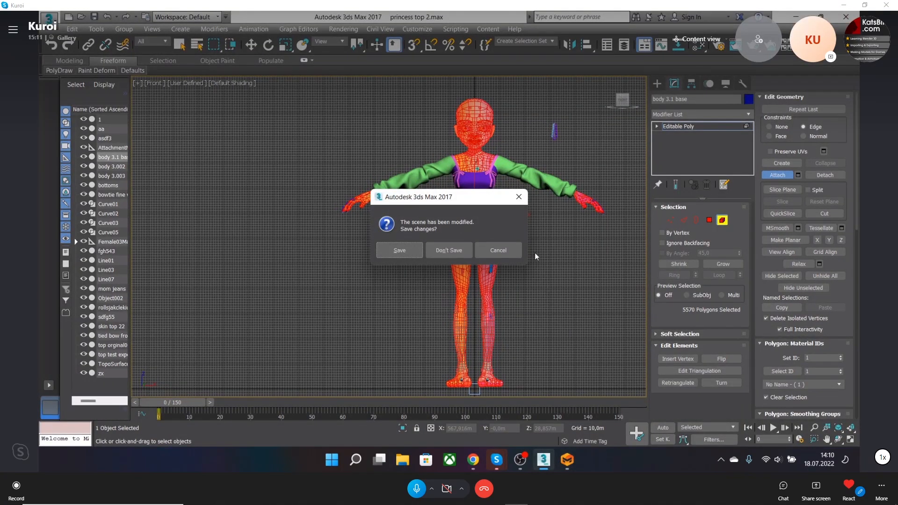
left_click(519, 196)
left_click(567, 460)
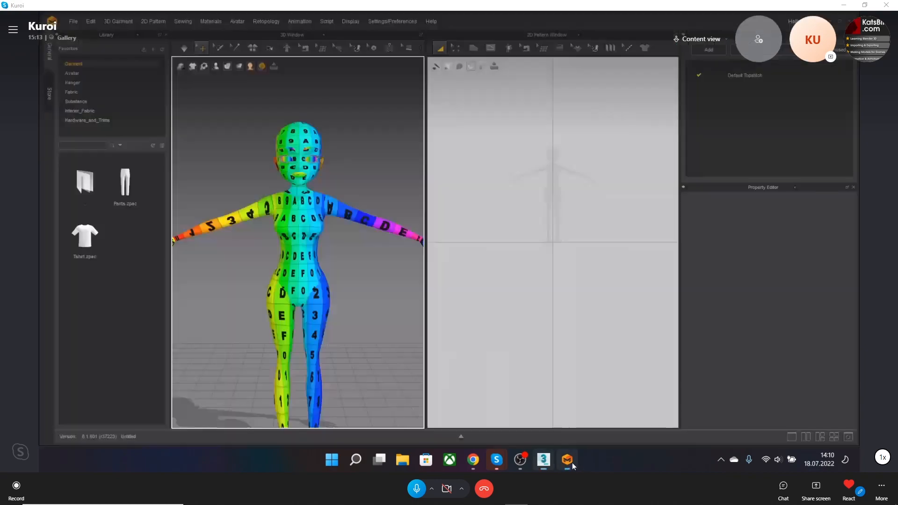
Step: Inspect the imported avatar's body from the front and at an angle, checking back briefly with 3ds Max
scroll(350, 297, "up", 5)
scroll(325, 300, "down", 5)
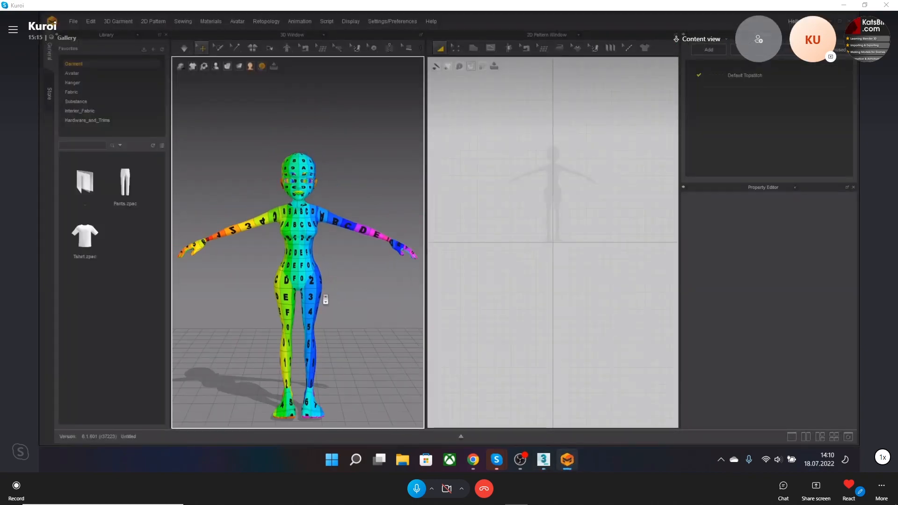
scroll(339, 306, "up", 5)
scroll(343, 294, "down", 3)
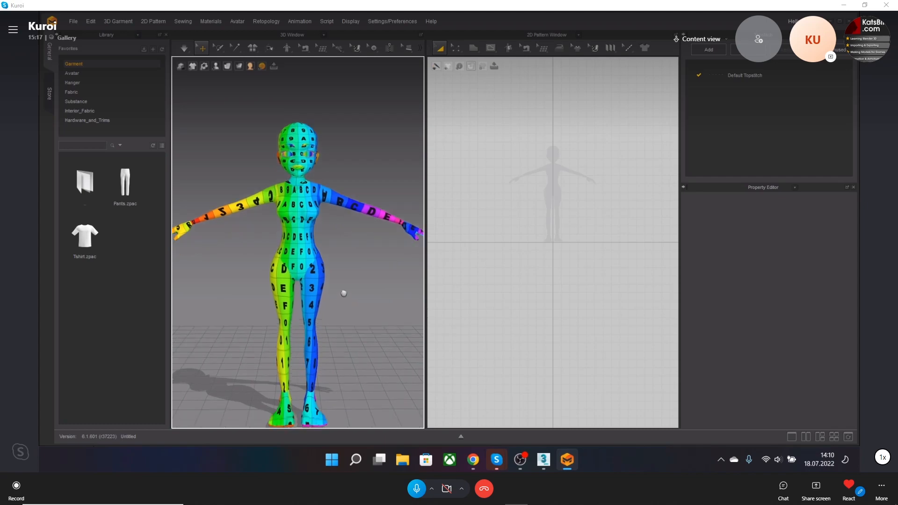
right_click_drag(357, 277, 326, 276)
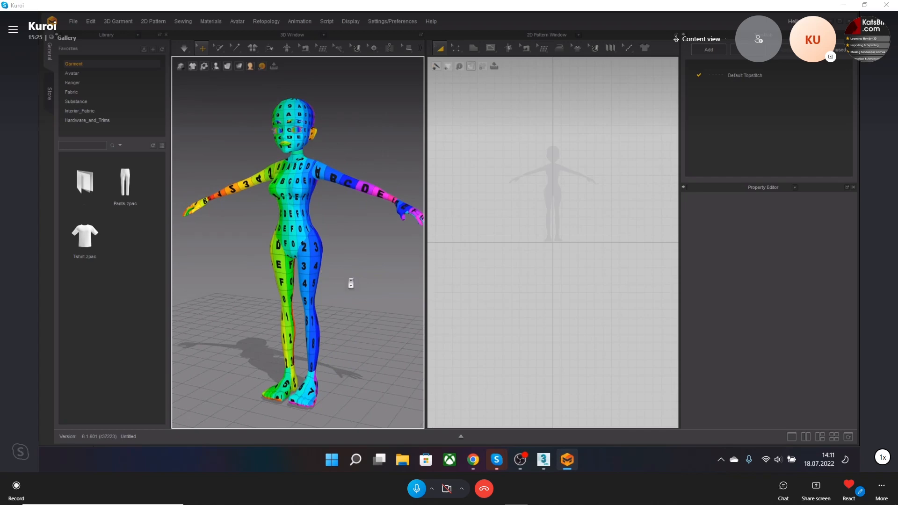
scroll(348, 281, "down", 2)
right_click_drag(335, 278, 375, 281)
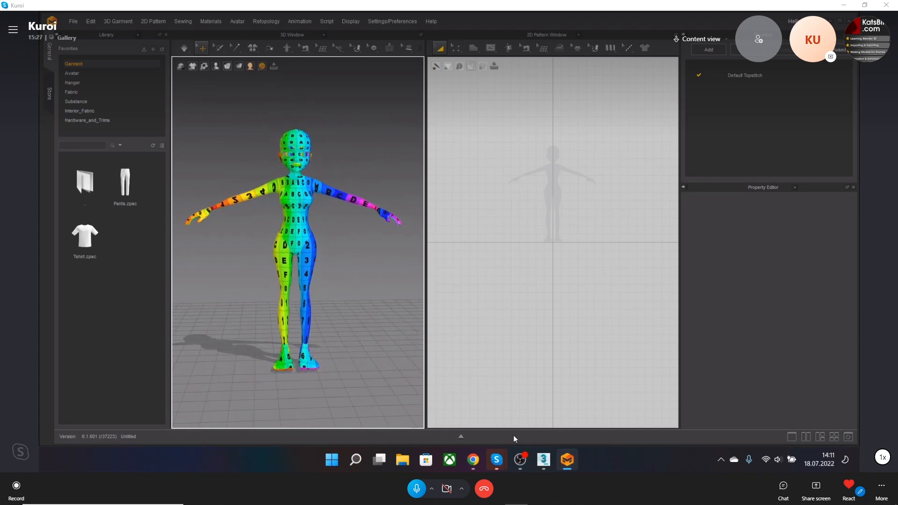
mouse_move(554, 459)
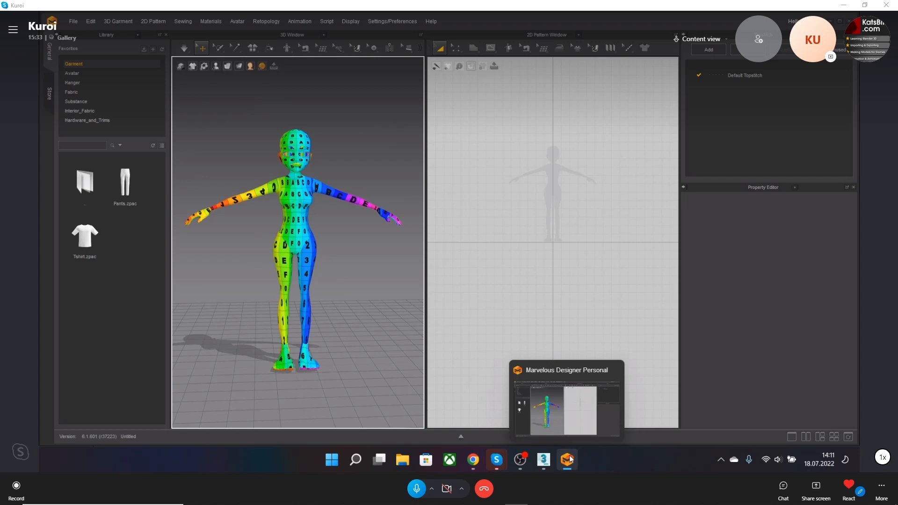
left_click(543, 461)
key("alt+Tab")
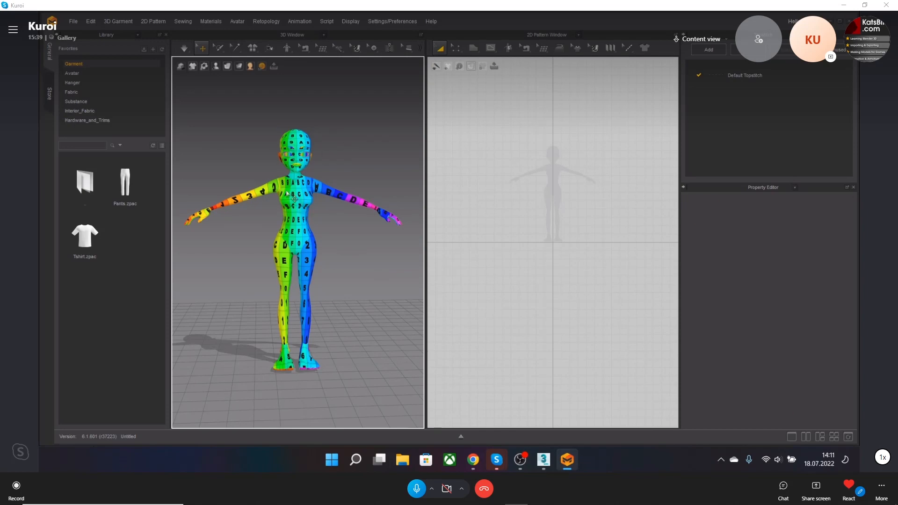
Step: Select the imported avatar in the 3D window and compare it with the combined body mesh in 3ds Max
left_click(281, 224)
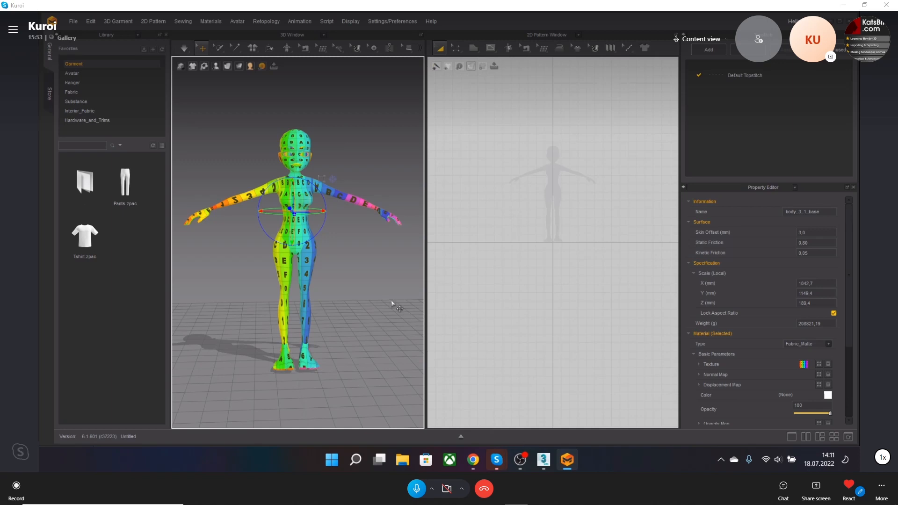
right_click_drag(385, 277, 380, 224)
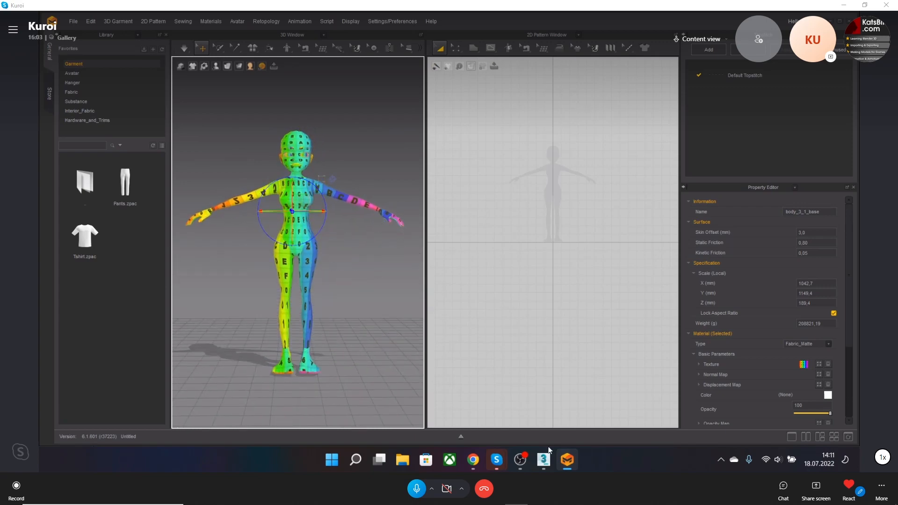
left_click(545, 462)
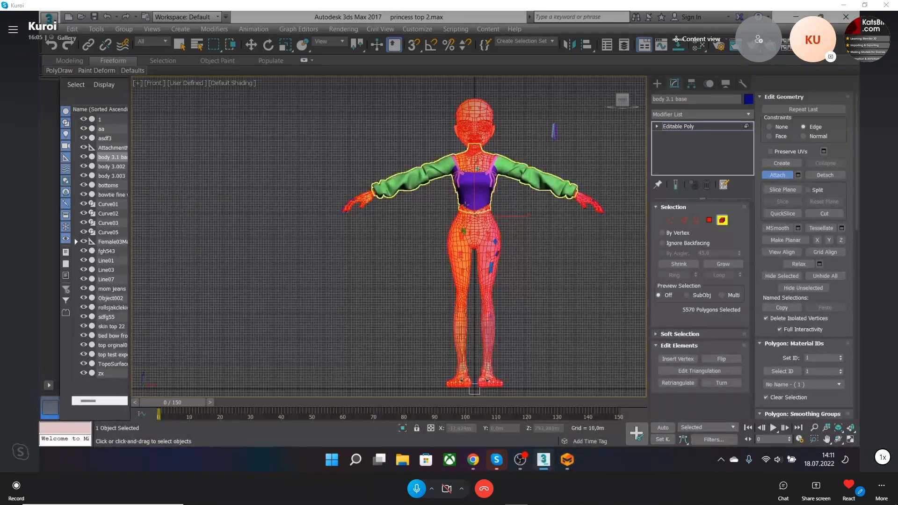
middle_click_drag(526, 251, 434, 246)
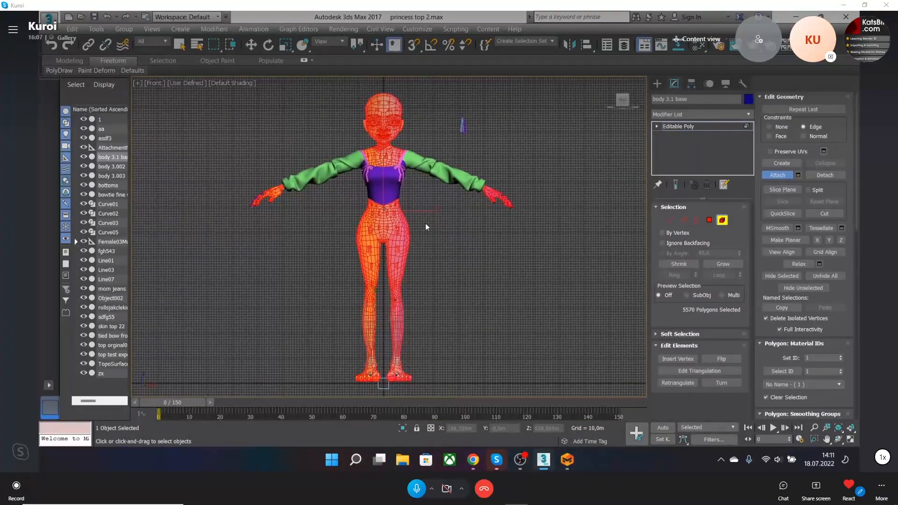
scroll(424, 223, "up", 4)
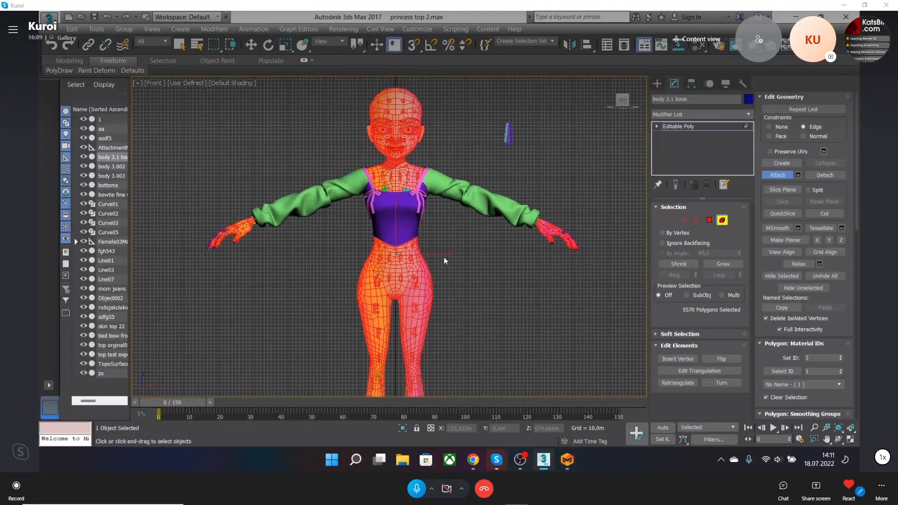
scroll(444, 257, "down", 3)
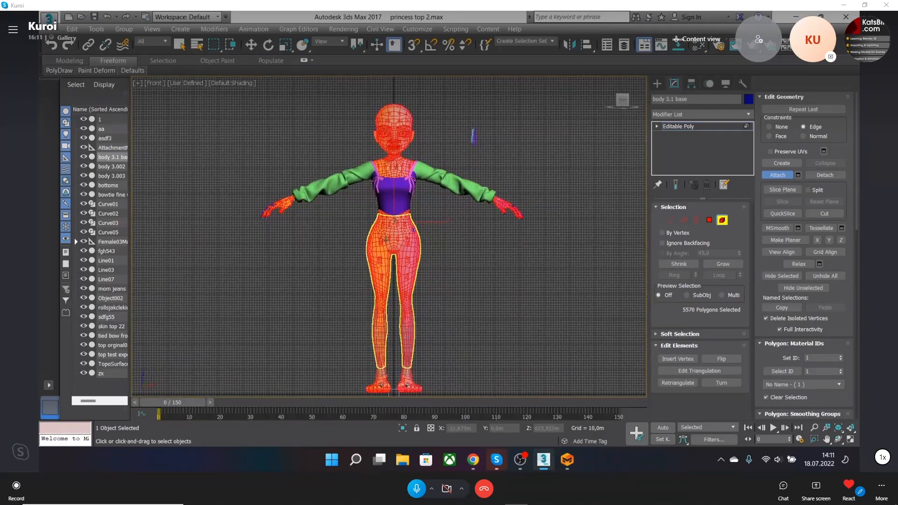
left_click(566, 466)
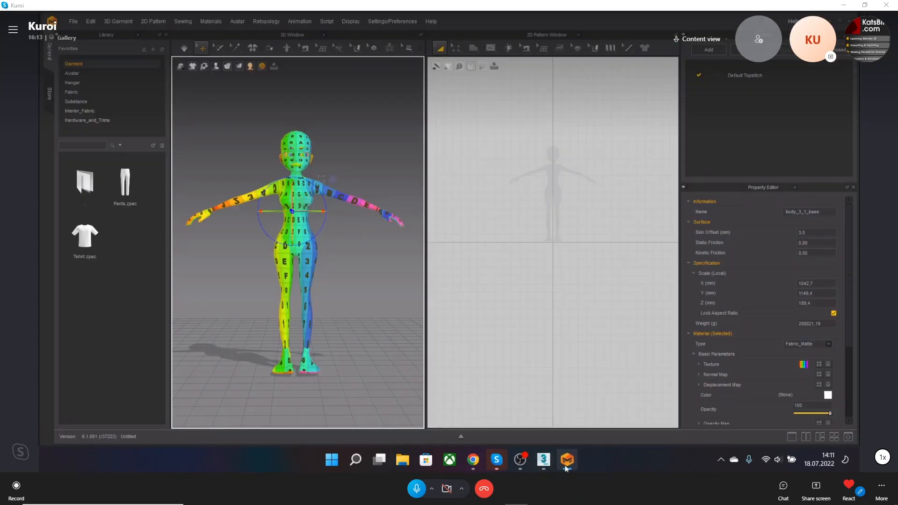
mouse_move(311, 231)
right_mouse_down()
mouse_move(366, 244)
mouse_move(347, 343)
mouse_move(245, 203)
mouse_move(357, 232)
mouse_move(353, 226)
mouse_move(211, 226)
mouse_move(323, 225)
mouse_move(293, 232)
right_mouse_up()
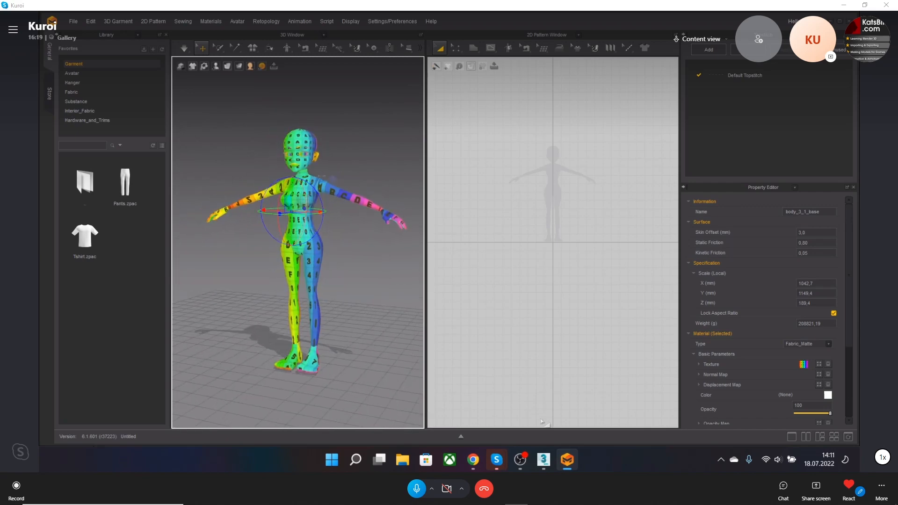
Step: Switch to 3ds Max and close it without saving the scene changes
left_click(547, 463)
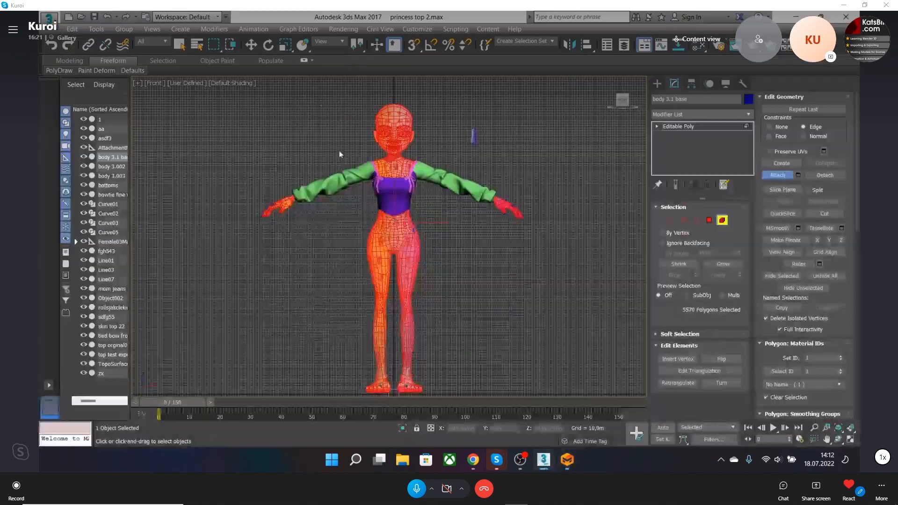
left_click(845, 16)
left_click(445, 252)
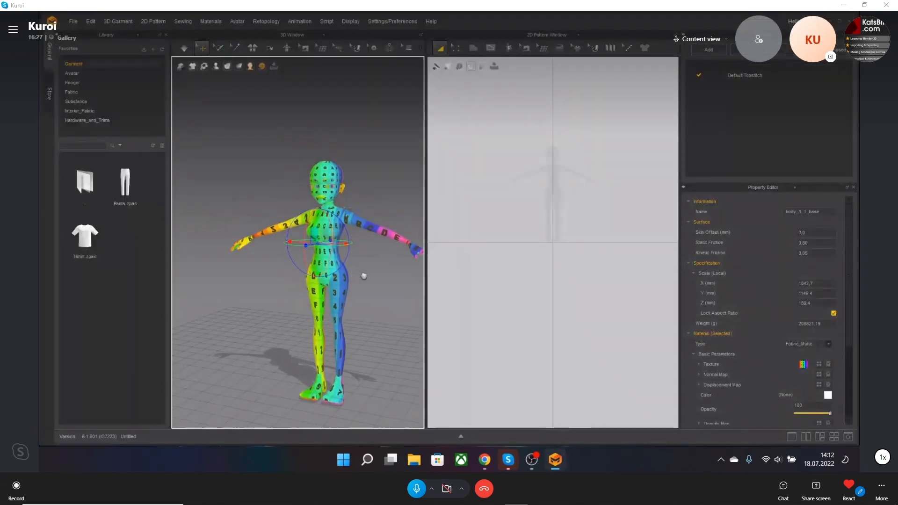
Step: View the avatar from the front and briefly display its arrangement points, then hide them
scroll(346, 284, "up", 10)
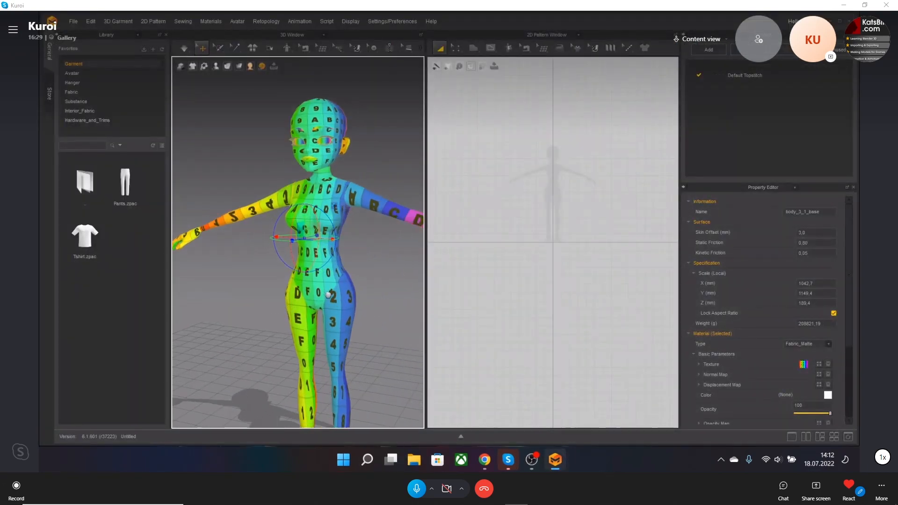
middle_click_drag(295, 276, 335, 277)
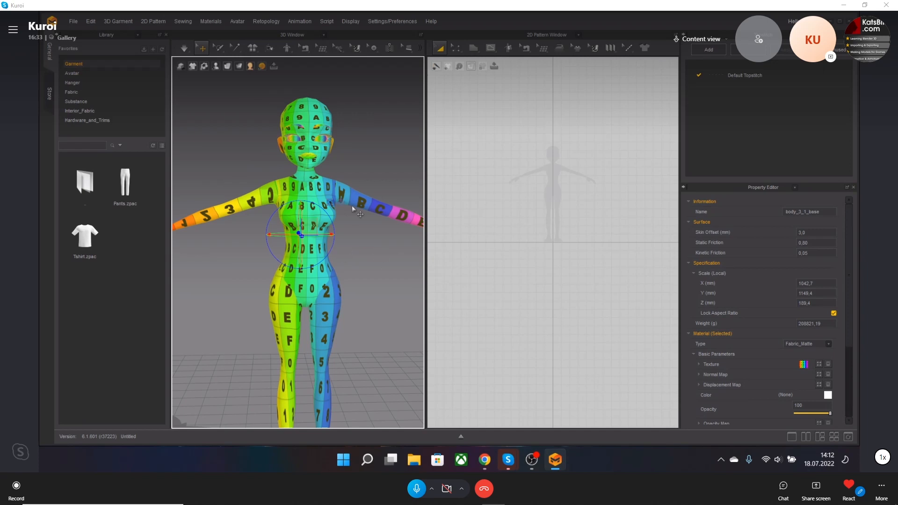
mouse_move(349, 199)
right_mouse_down()
mouse_move(342, 195)
mouse_move(346, 212)
right_mouse_up()
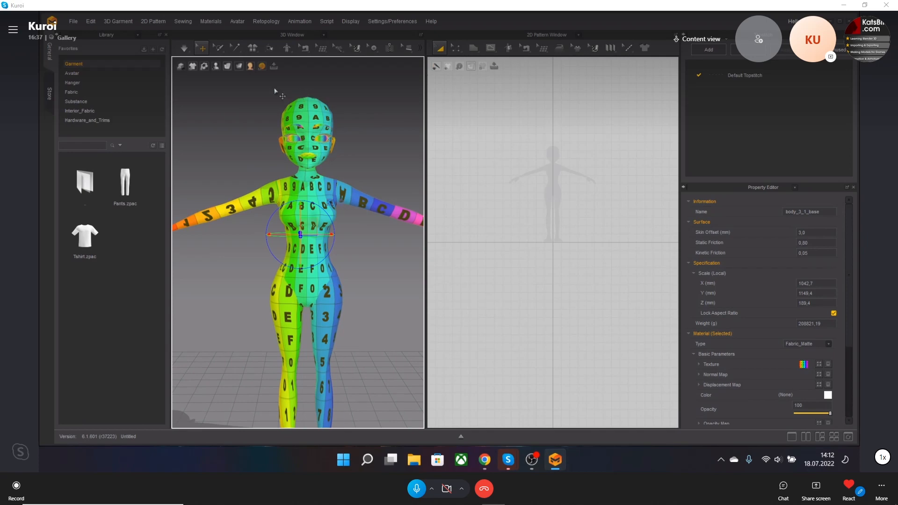
left_click(215, 66)
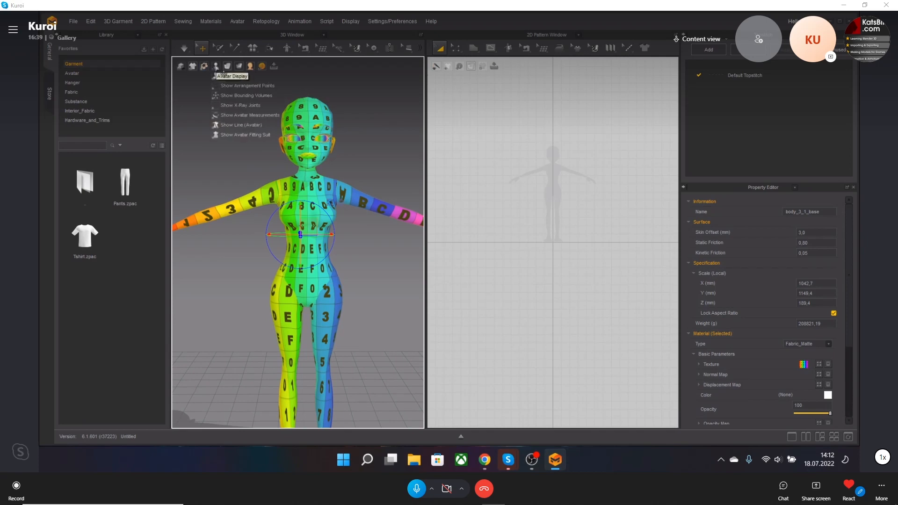
left_click(218, 86)
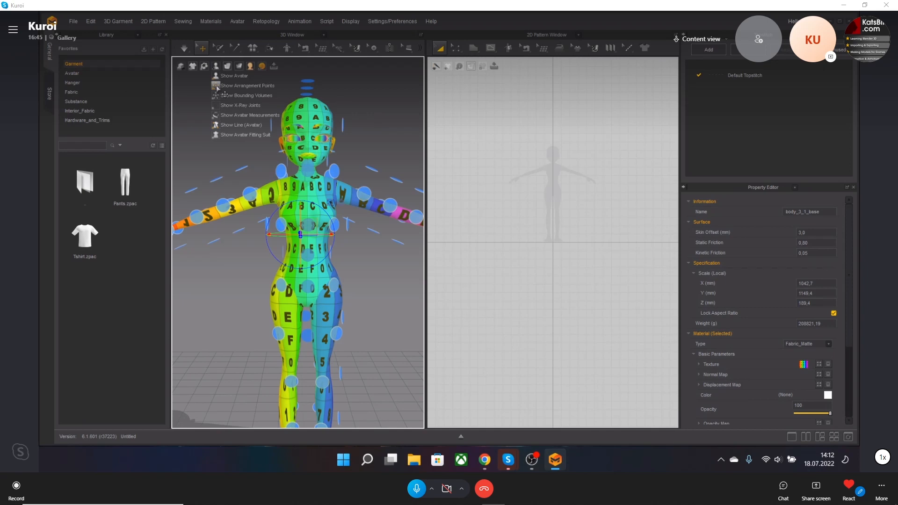
left_click(217, 88)
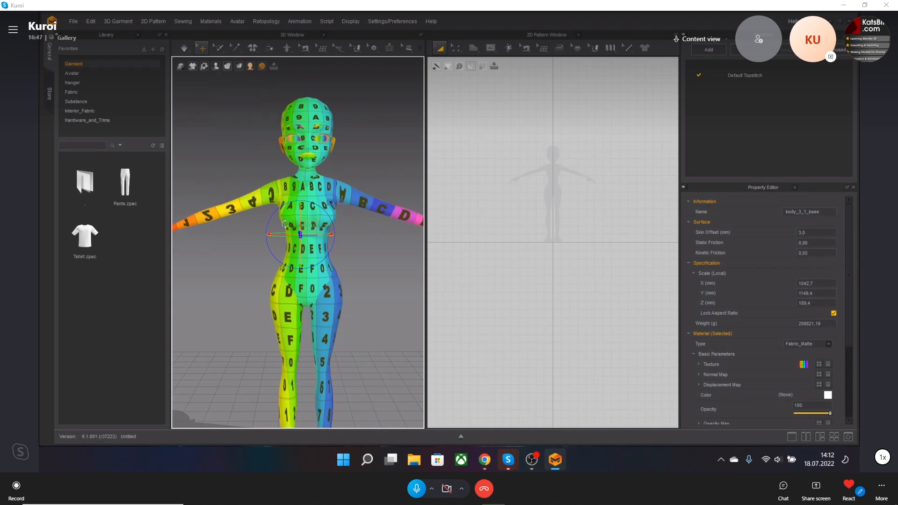
right_click_drag(287, 227, 264, 219)
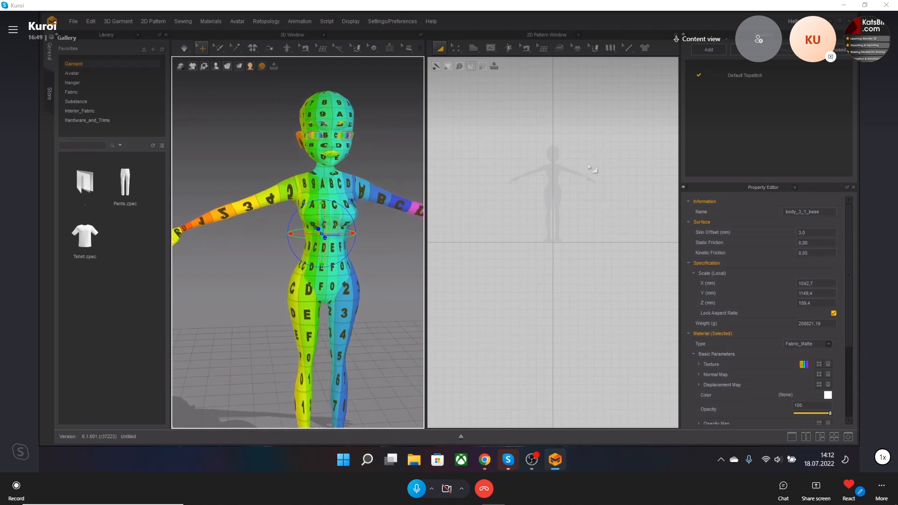
Step: Draw a tall rectangular pattern beside the avatar silhouette's torso in the 2D window and apply Remeshing to it in 3D
left_click(477, 68)
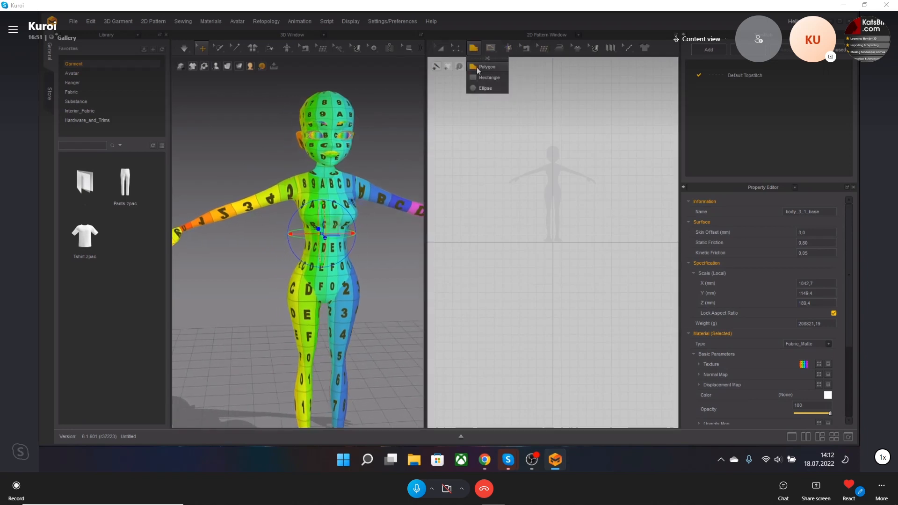
left_click(489, 78)
left_click_drag(526, 166, 543, 202)
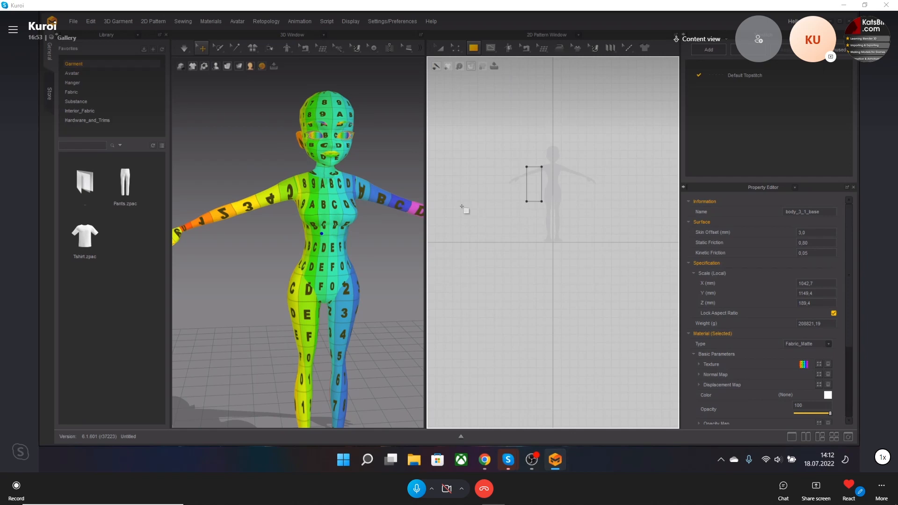
right_click(254, 226)
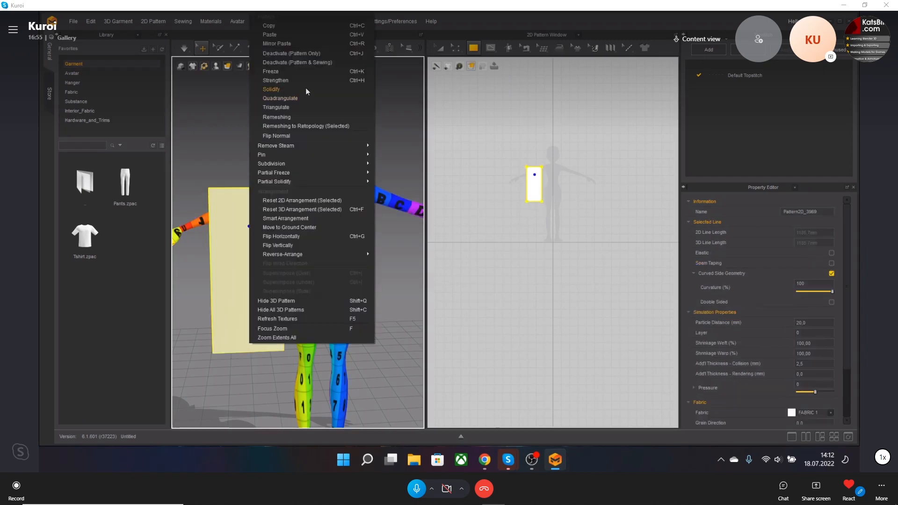
left_click(286, 117)
mouse_move(302, 213)
right_mouse_down()
mouse_move(343, 211)
mouse_move(279, 199)
mouse_move(299, 196)
right_mouse_up()
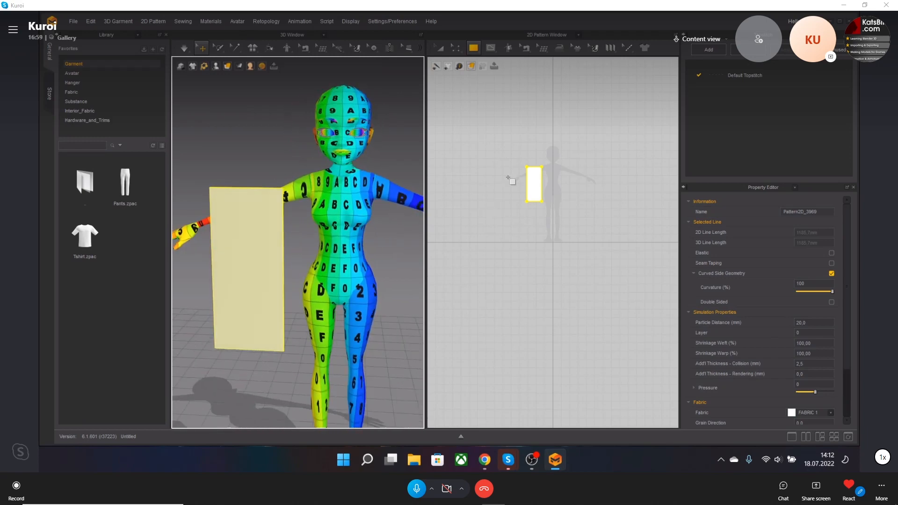
Step: Resize the rectangular pattern by moving its lower and side edges, making it narrower and about 317 mm tall
left_click(456, 48)
left_click(465, 66)
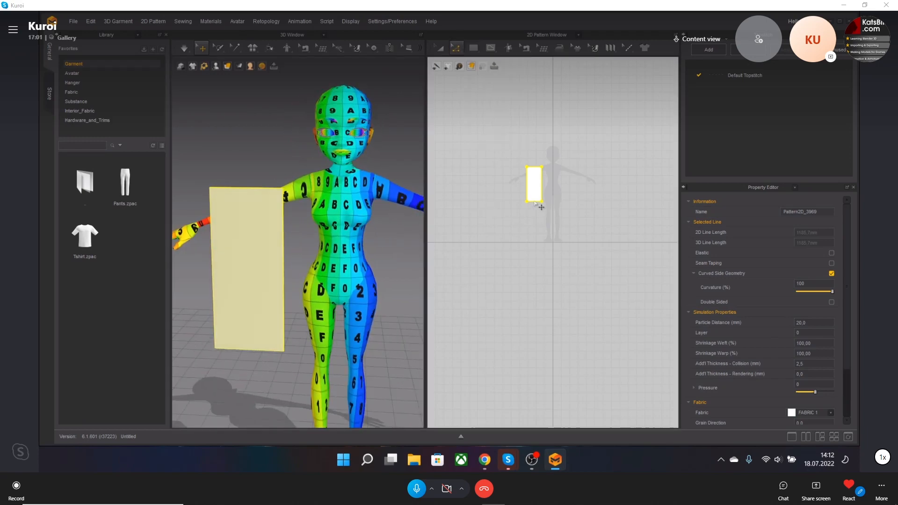
left_click_drag(538, 203, 534, 180)
right_click_drag(282, 202, 304, 200)
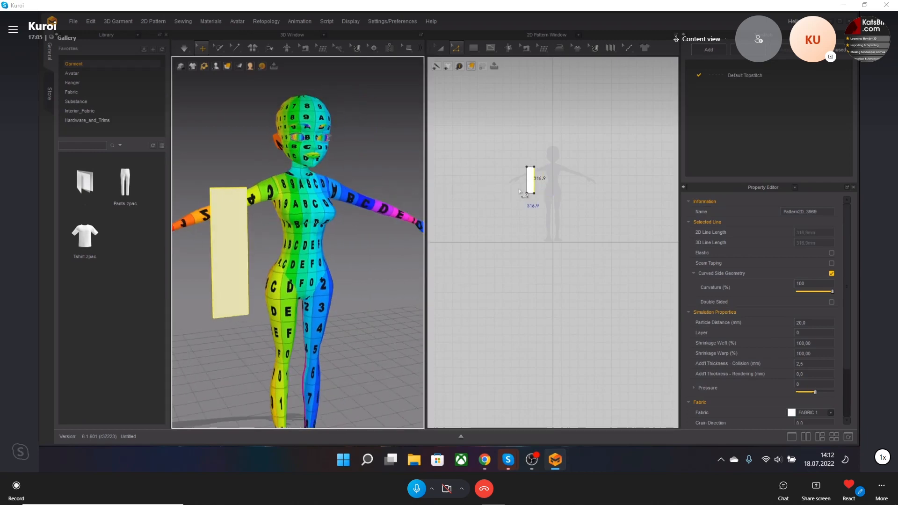
left_click_drag(534, 180, 538, 179)
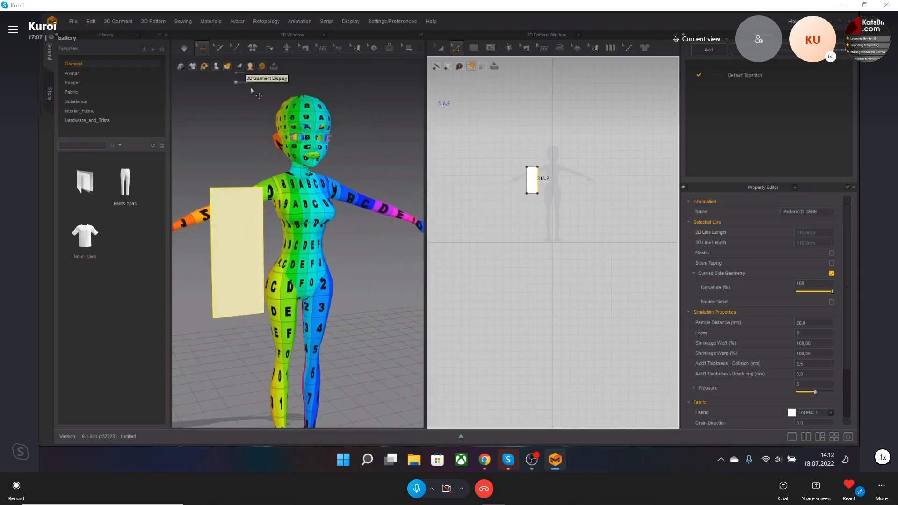
Step: Show the avatar's arrangement points in the 3D window, with the avatar's arm and the pattern in view
middle_click_drag(282, 212, 334, 205)
right_click_drag(338, 199, 328, 206)
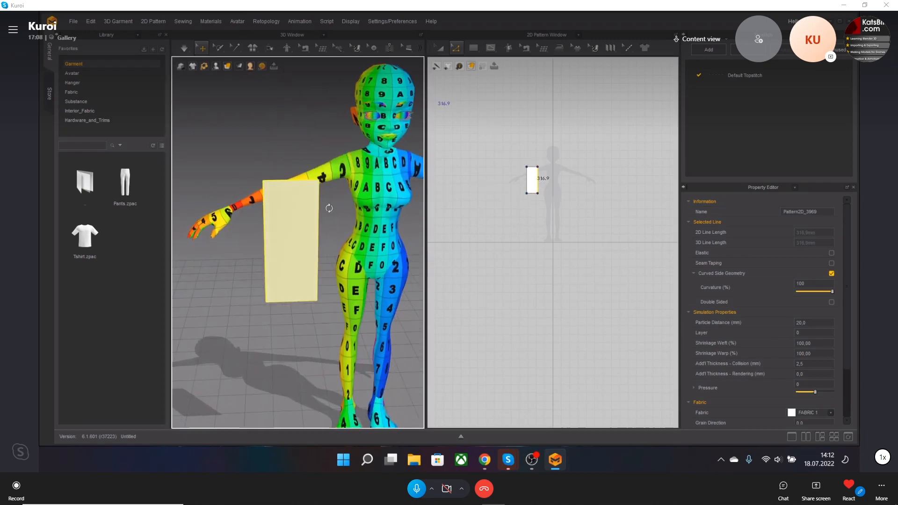
mouse_move(216, 68)
left_click(216, 87)
Step: Place the rectangular pattern on arrangement points above the upper arm, beside the waist and by the head, ending above the upper arm
left_click(294, 219)
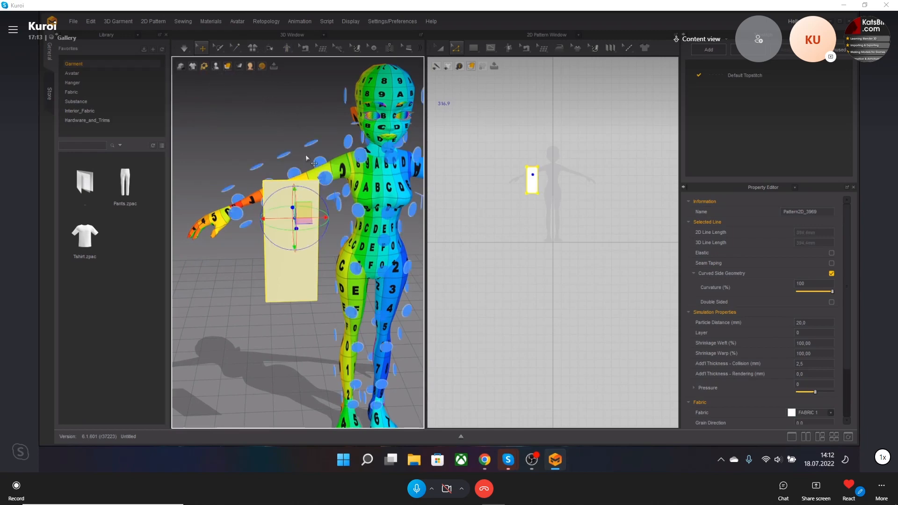
left_click(309, 145)
right_click_drag(309, 146, 328, 155)
left_click(351, 228)
right_click_drag(350, 229, 322, 192)
left_click(352, 113)
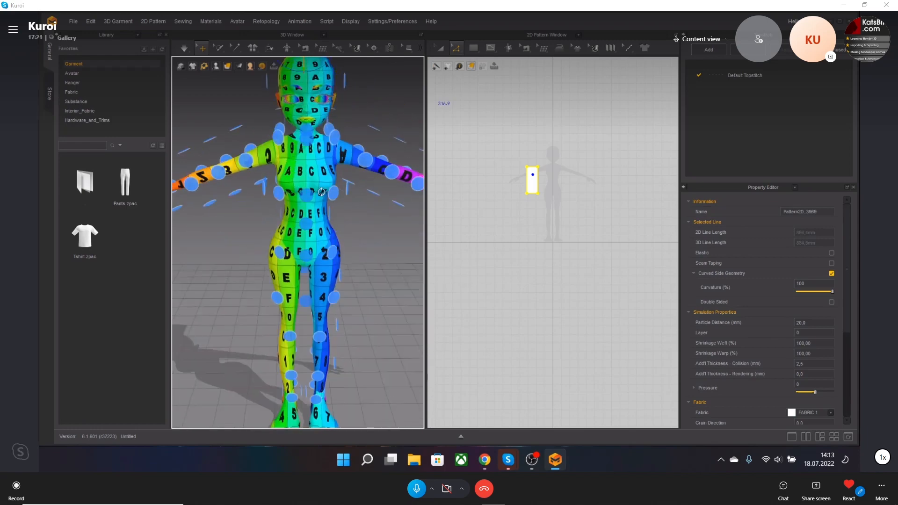
right_click_drag(235, 196, 292, 198)
left_click(300, 136)
right_click_drag(256, 161, 283, 173)
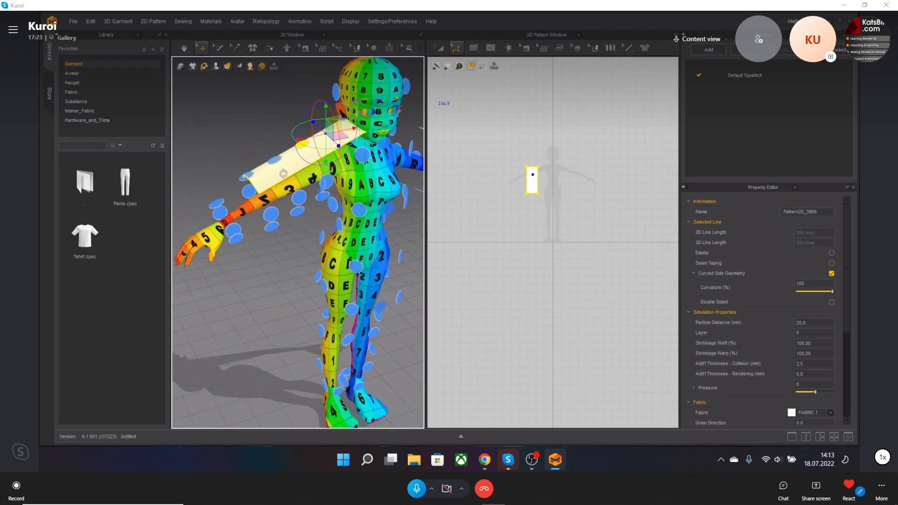
right_click_drag(363, 269, 309, 262)
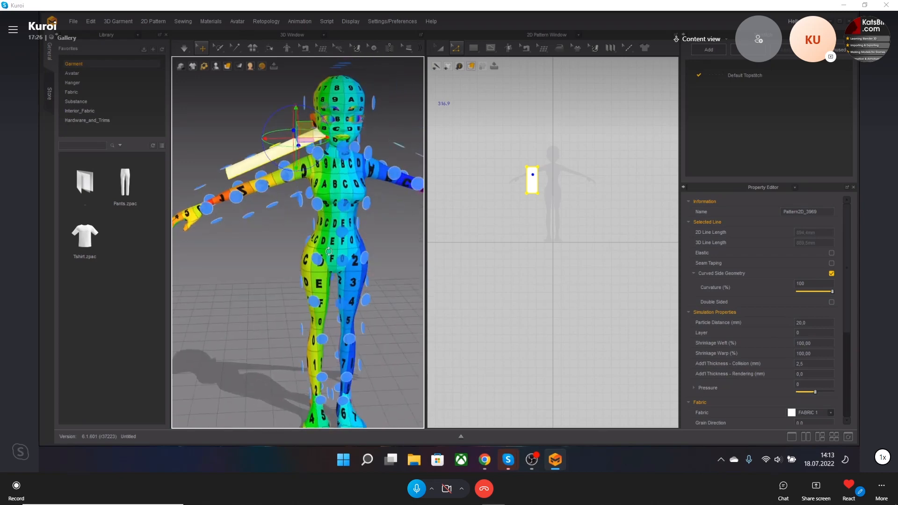
Step: Undo the last arrangement attempt and delete the rectangular pattern
left_click(341, 231)
key("ctrl+z")
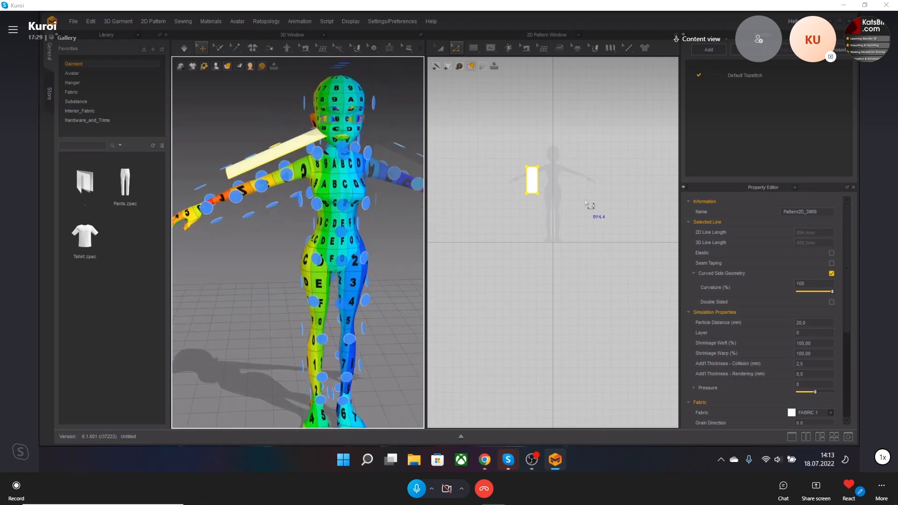
left_click(440, 47)
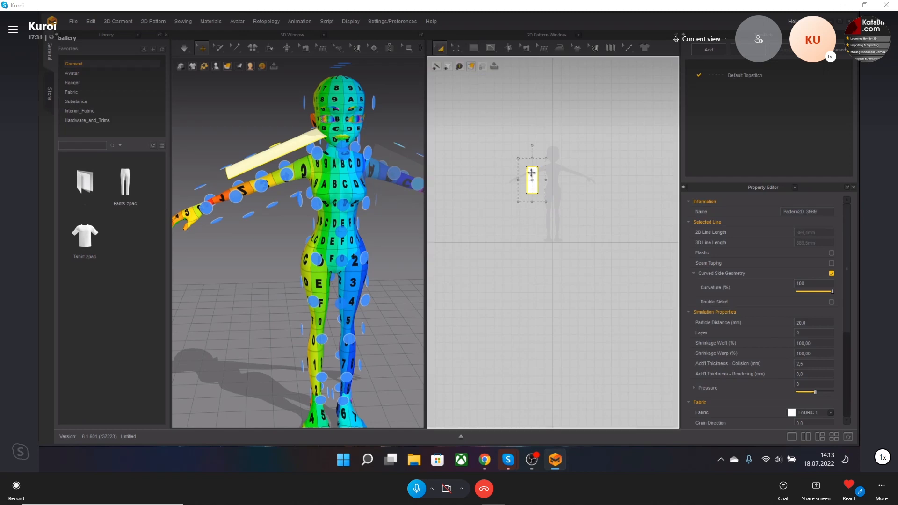
key("Delete")
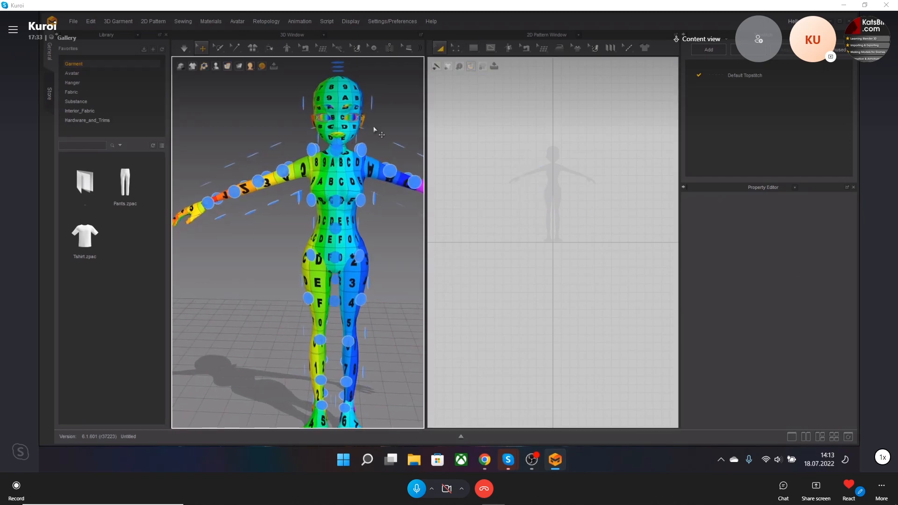
Step: Open the Avatar Editor, move it clear of the avatar and display its Arrangement settings with the bounding volumes
left_click(237, 21)
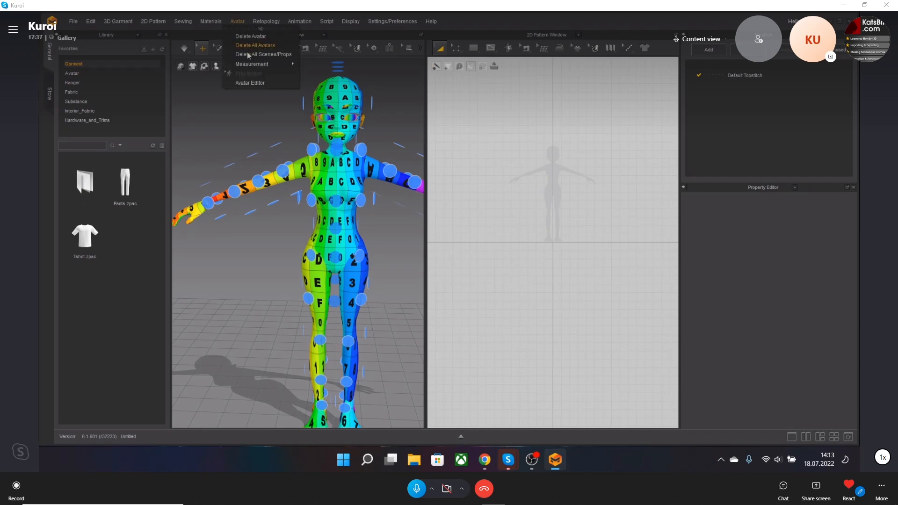
left_click(249, 83)
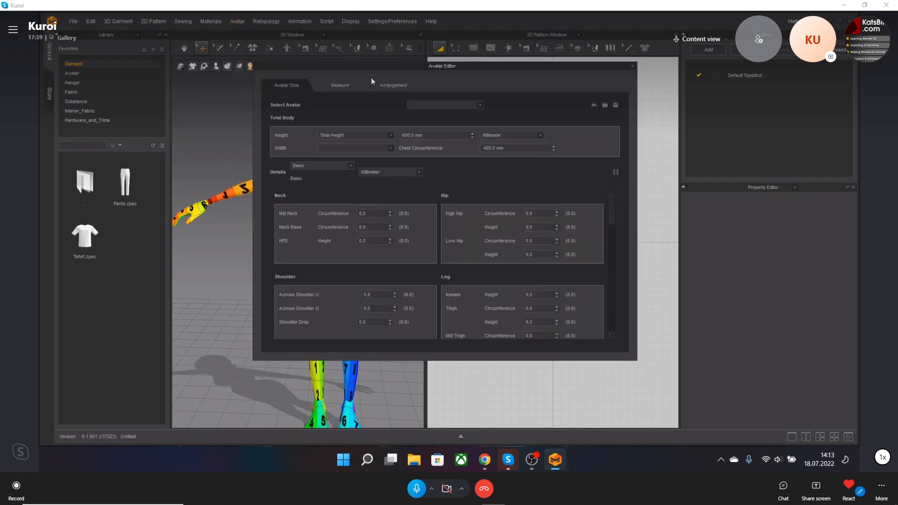
left_click_drag(413, 74, 557, 76)
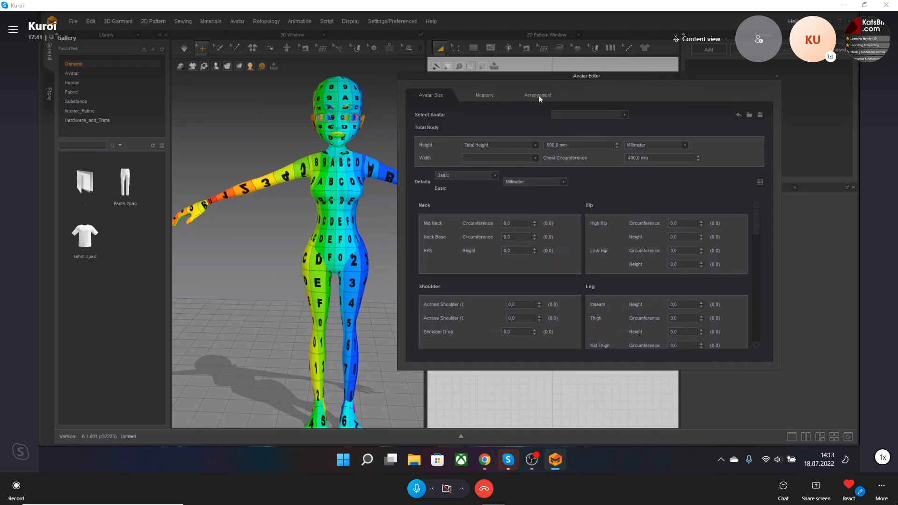
left_click(538, 95)
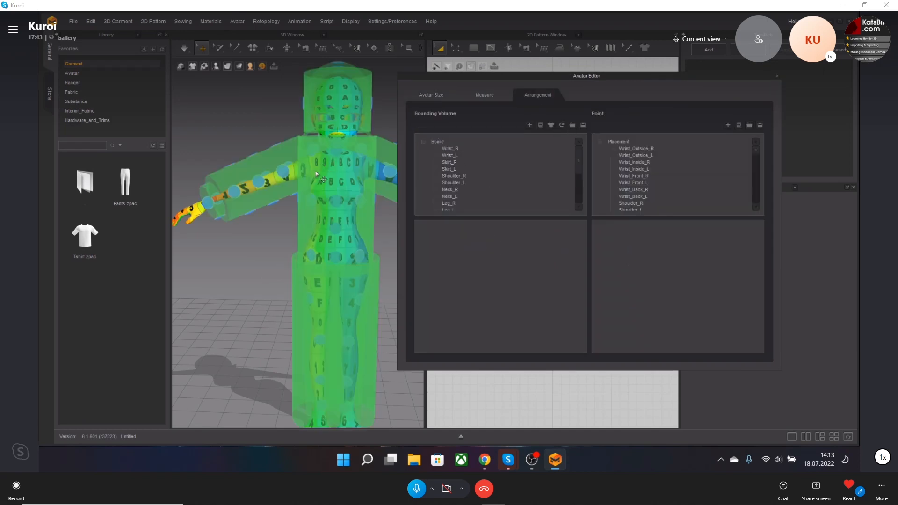
right_click_drag(272, 179, 311, 198)
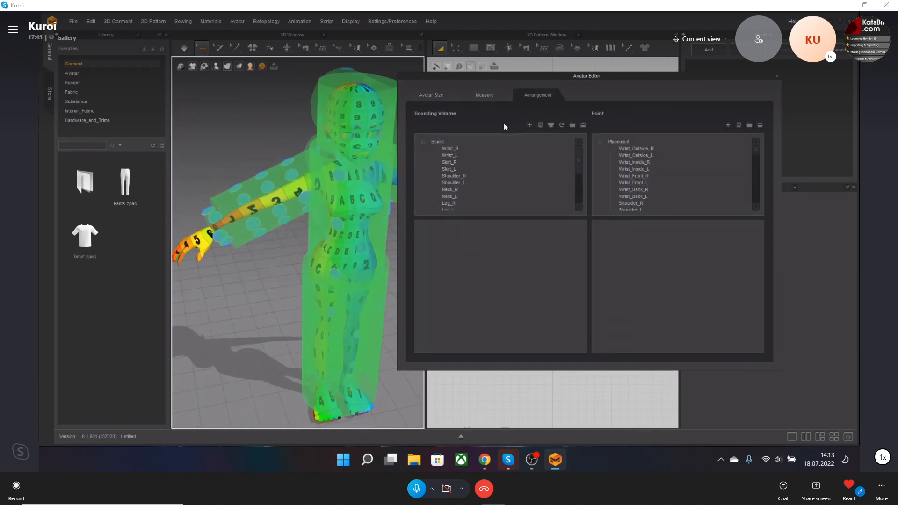
Step: Delete the right-side bounding volumes from the Board list, try adding a new volume, and select Wrist_L
left_click(450, 148)
scroll(500, 179, "down", 3)
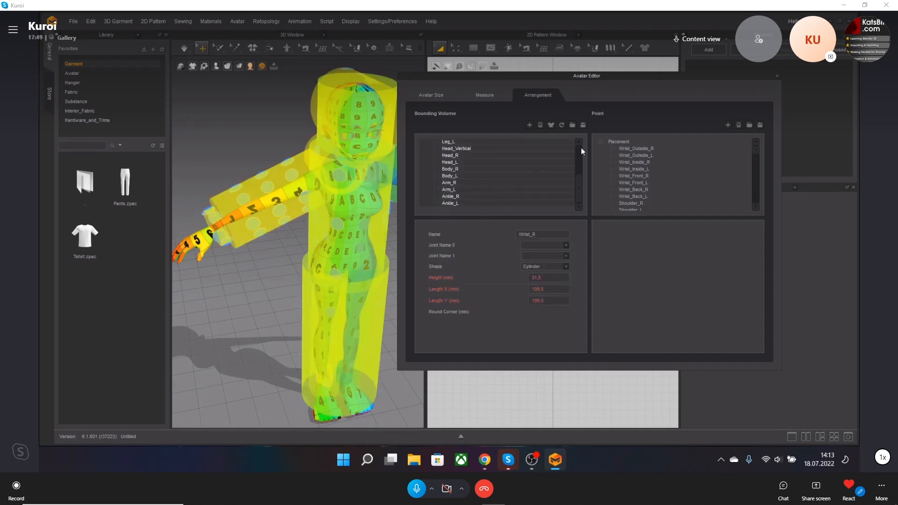
left_click(540, 125)
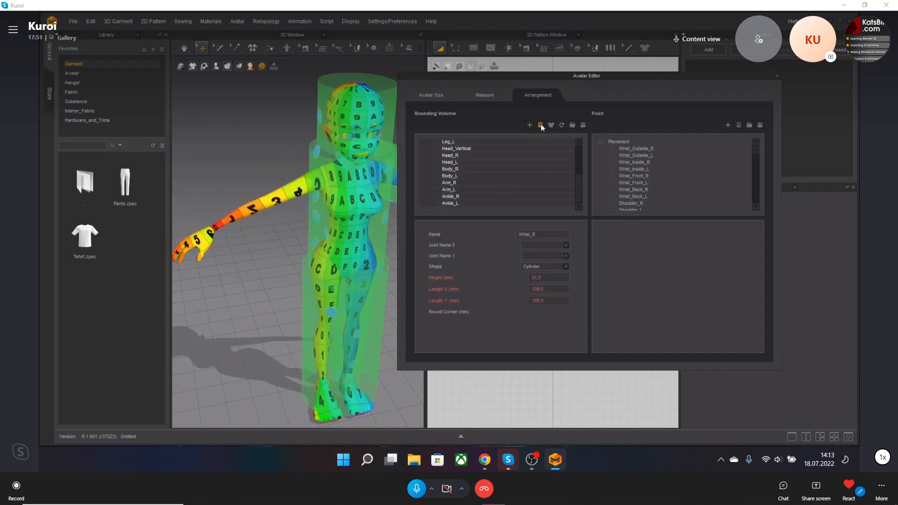
left_click(472, 148)
left_click(533, 125)
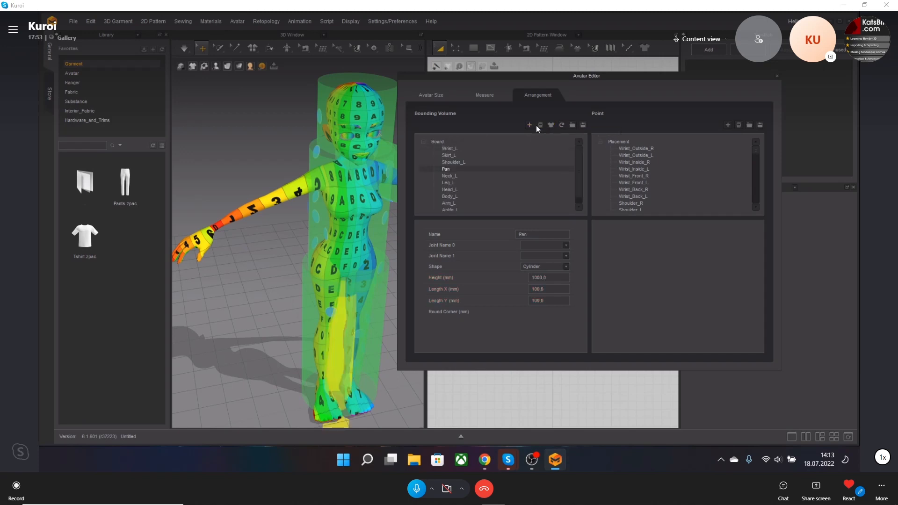
left_click(497, 148)
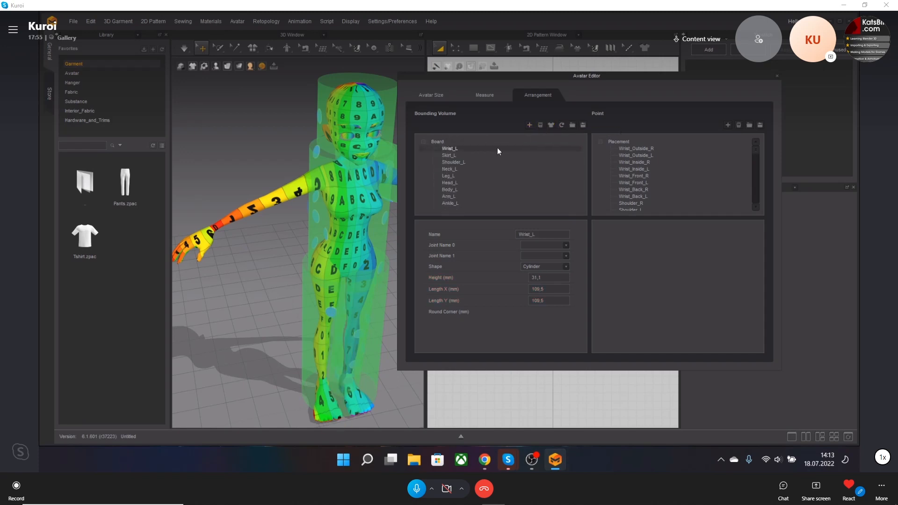
Step: Delete Wrist_L and all the remaining left-side bounding volumes, from Skirt_L to Ankle_L
left_click(540, 125)
left_click(470, 190, "shift")
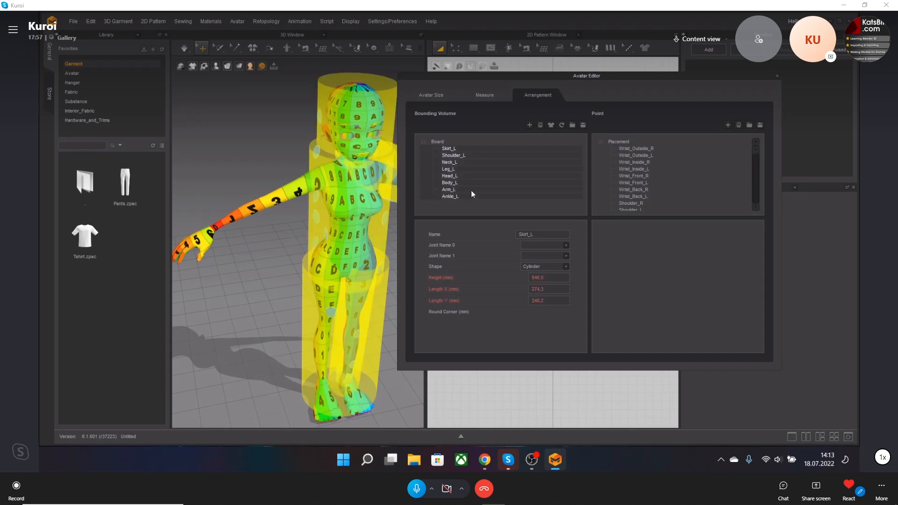
left_click(541, 125)
Step: Reset the avatar's bounding volumes to restore the default set and view them around the body
right_click_drag(329, 171, 374, 174)
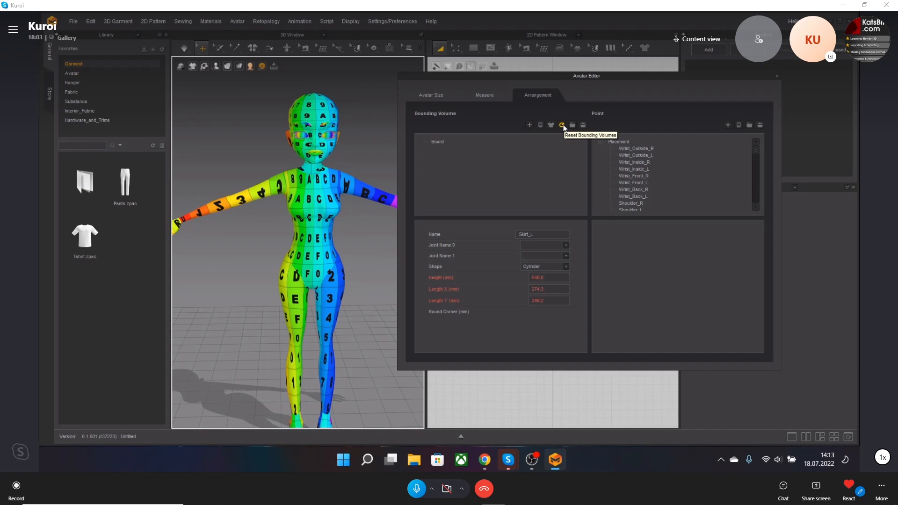
left_click(562, 125)
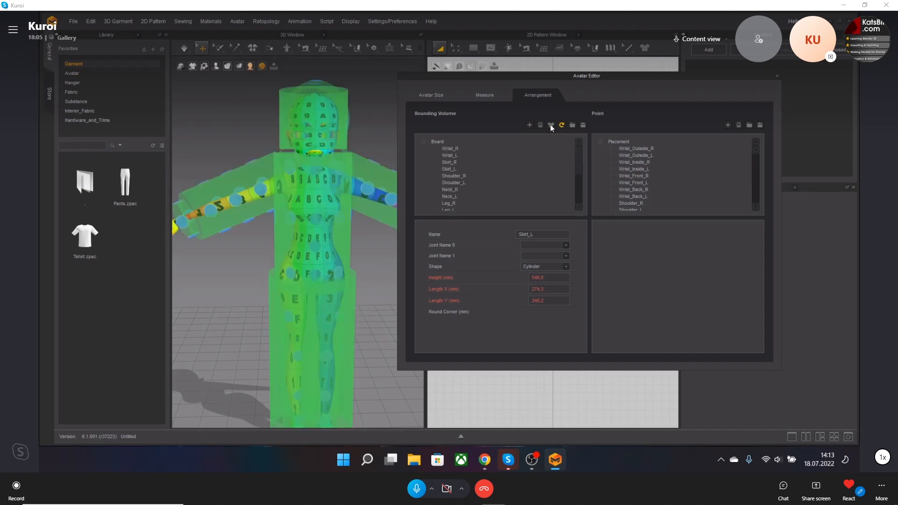
right_click_drag(255, 170, 238, 164)
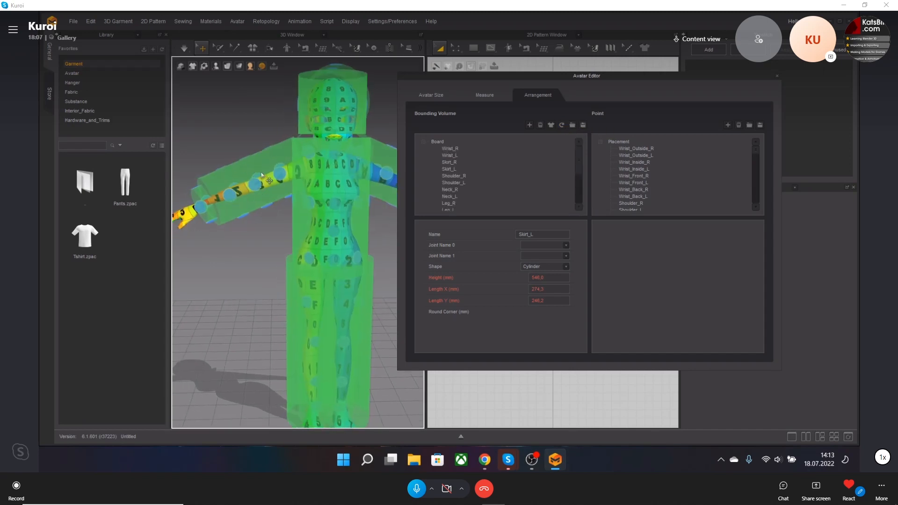
Step: Select the Wrist_L and Skirt_R bounding volumes in turn and inspect them around the avatar
right_click_drag(237, 230, 303, 251)
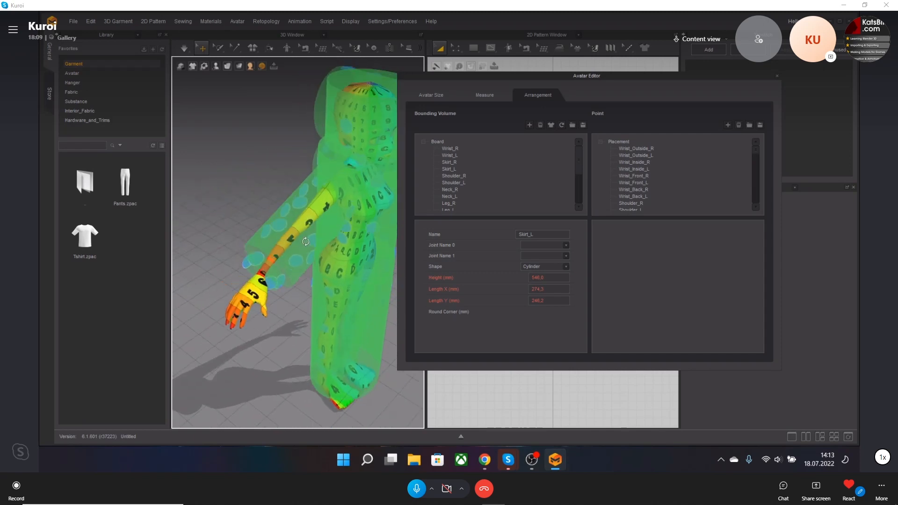
scroll(309, 255, "up", 3)
left_click(450, 156)
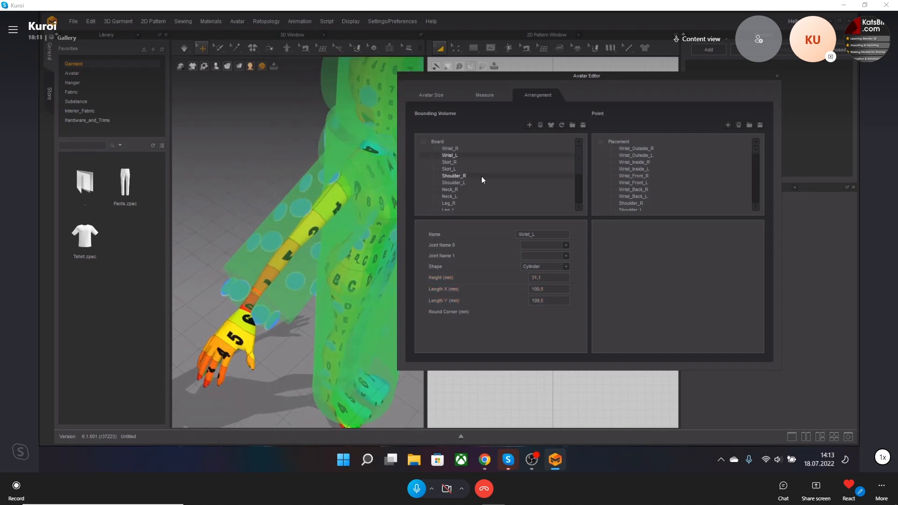
left_click(460, 161)
right_click_drag(367, 300, 346, 280)
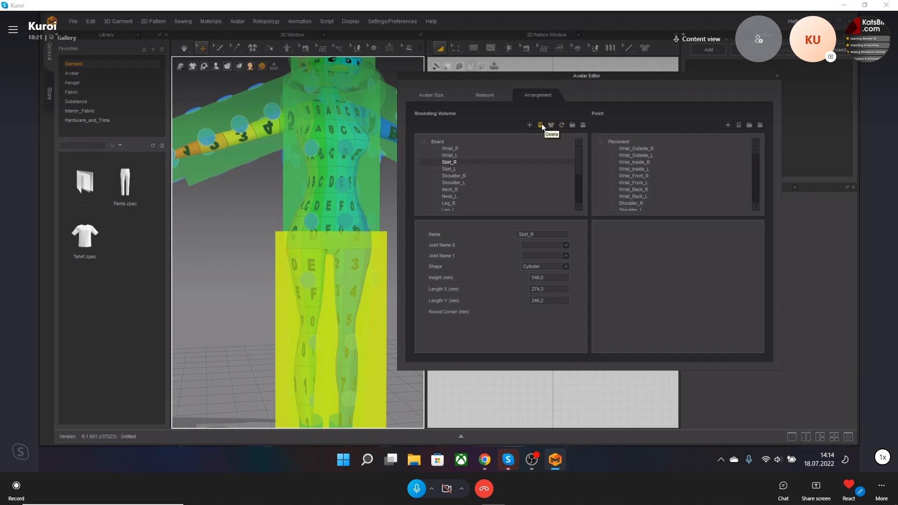
middle_click_drag(327, 189, 340, 216)
right_click_drag(340, 216, 335, 224)
Step: Select the Arm_R, Head_Vertical, Head_L and Leg_R bounding volumes in turn to view their settings
left_click(215, 207)
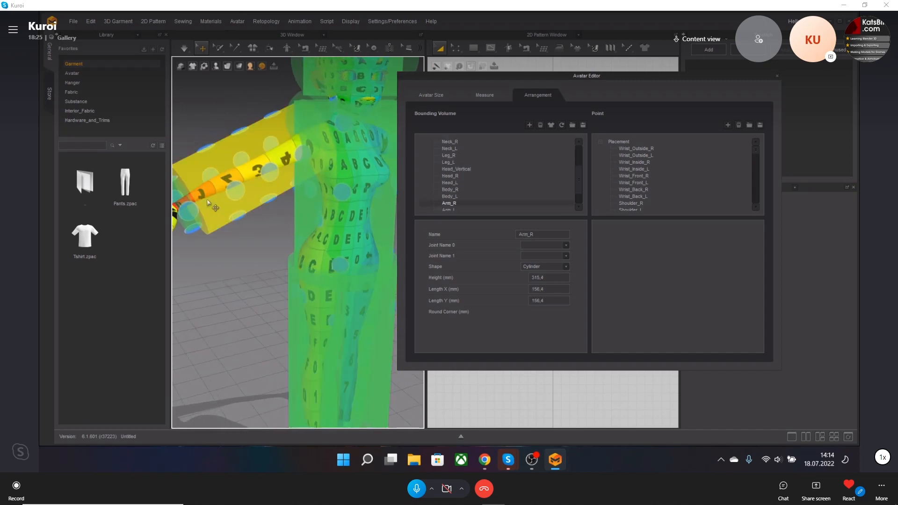
left_click(473, 169)
left_click(472, 183)
left_click(469, 154)
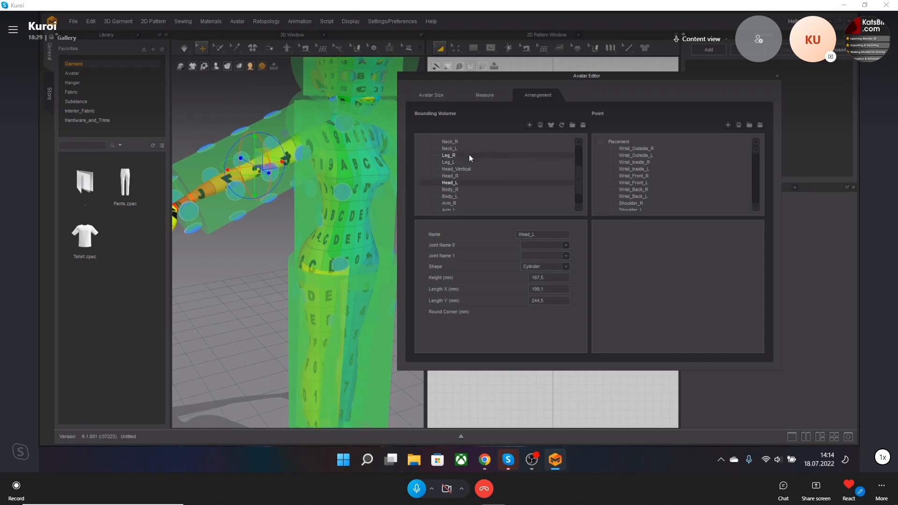
middle_click_drag(341, 267, 357, 211)
right_click_drag(357, 211, 329, 204)
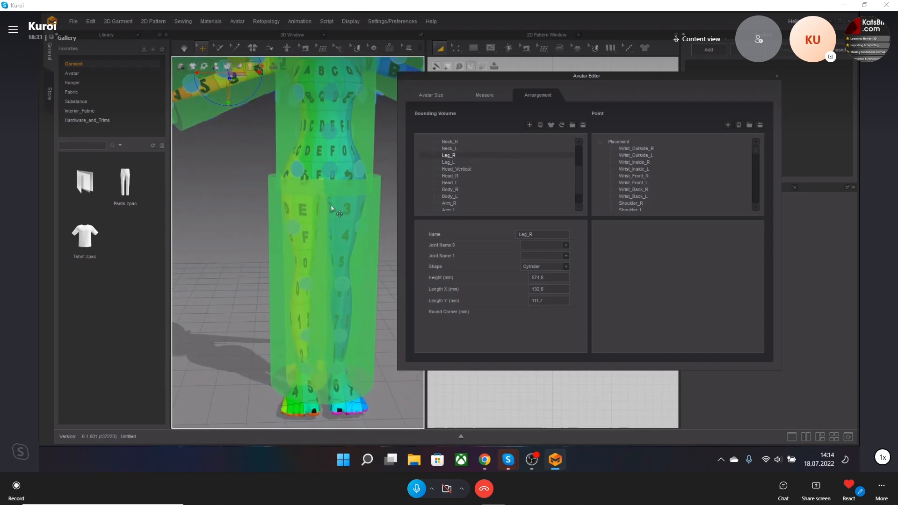
middle_click_drag(332, 209, 335, 204)
Step: Examine the bounding volume list and how the volumes fit around the avatar's arms, torso and legs
scroll(455, 182, "up", 3)
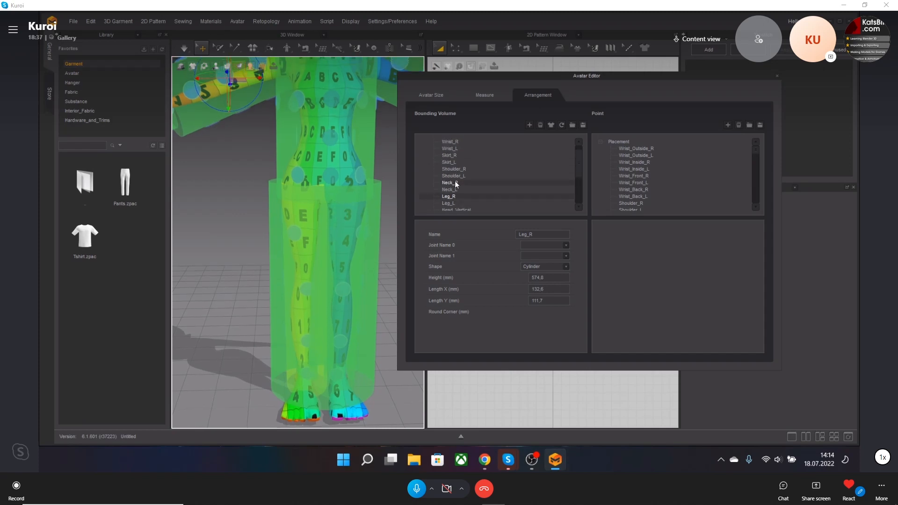
scroll(454, 182, "down", 3)
middle_click_drag(261, 151, 306, 190)
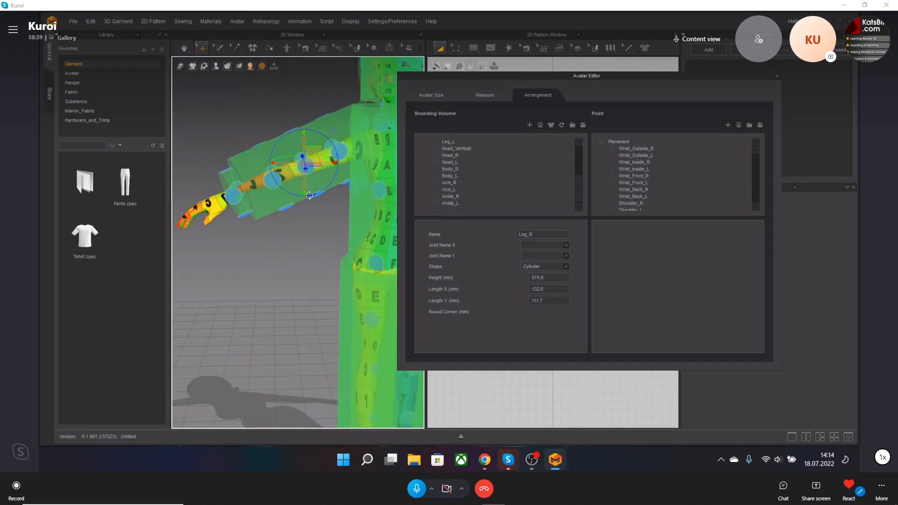
right_click_drag(307, 190, 239, 178)
middle_click_drag(370, 187, 324, 178)
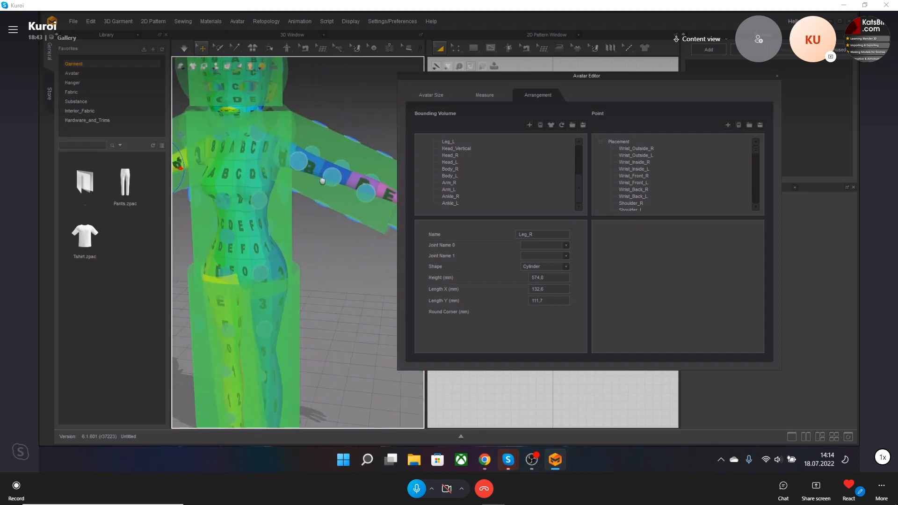
middle_click_drag(263, 208, 323, 206)
middle_click_drag(323, 278, 305, 201)
right_click_drag(305, 201, 303, 203)
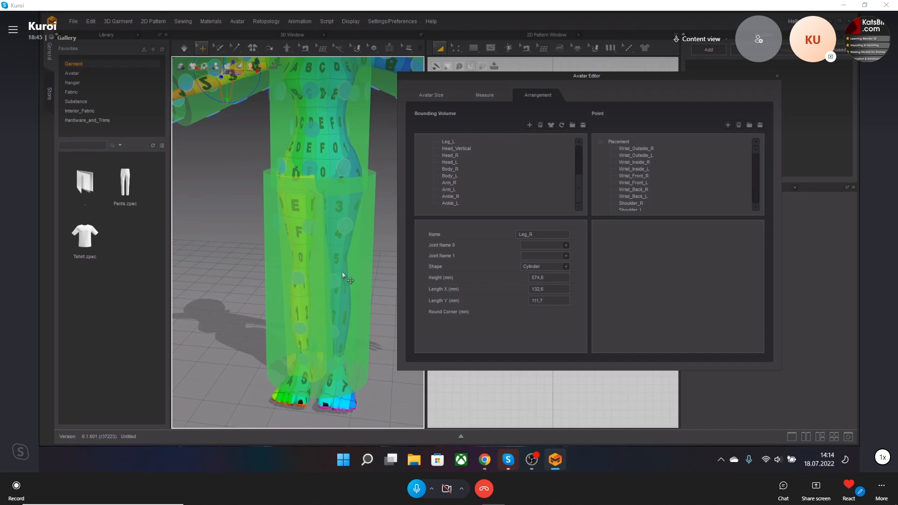
middle_click_drag(344, 198, 343, 302)
right_click_drag(315, 236, 226, 222)
middle_click_drag(227, 222, 261, 295)
right_click_drag(260, 295, 253, 286)
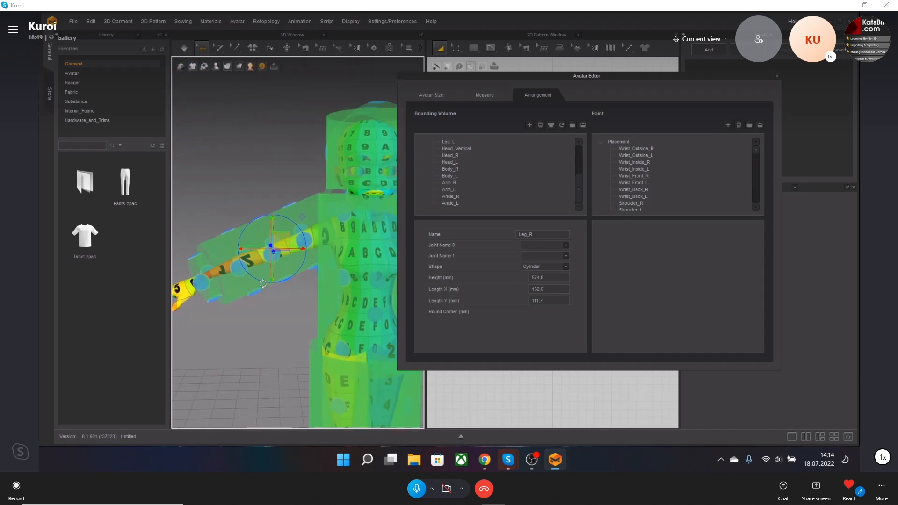
Step: Select the Arm_R bounding volume and set both its Length X and Length Y to 100 mm
left_click(231, 243)
left_click(263, 315)
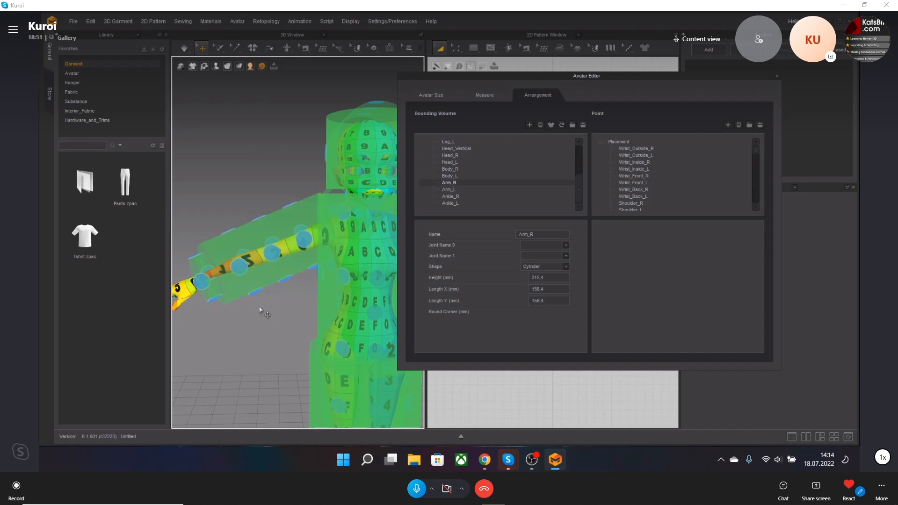
left_click(238, 247)
right_click_drag(237, 241, 269, 234)
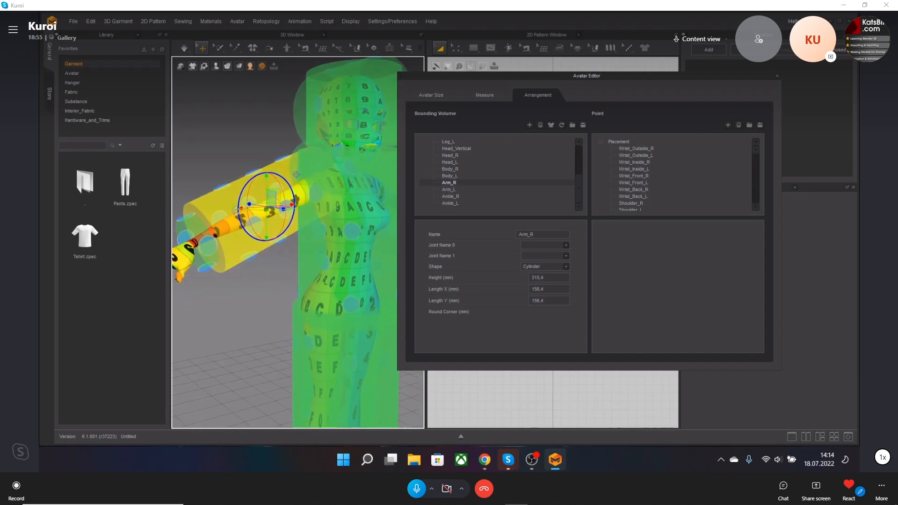
left_click(541, 302)
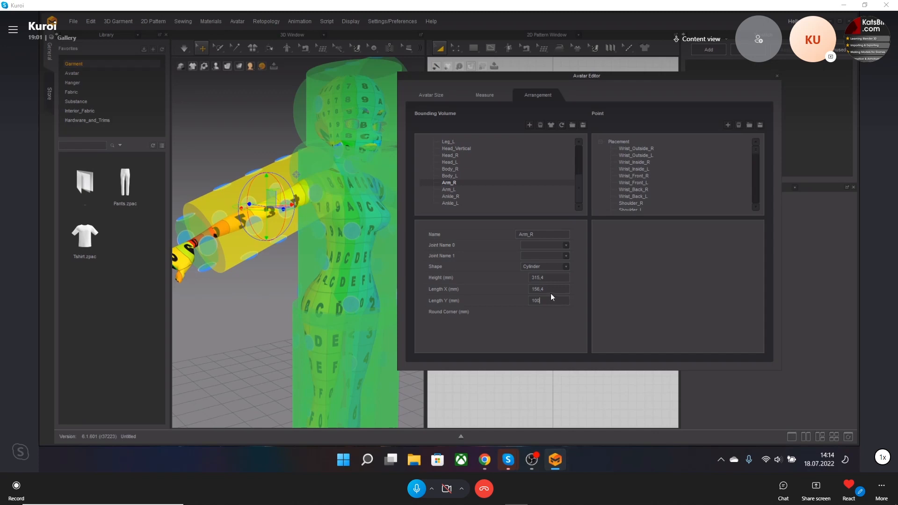
key("Return")
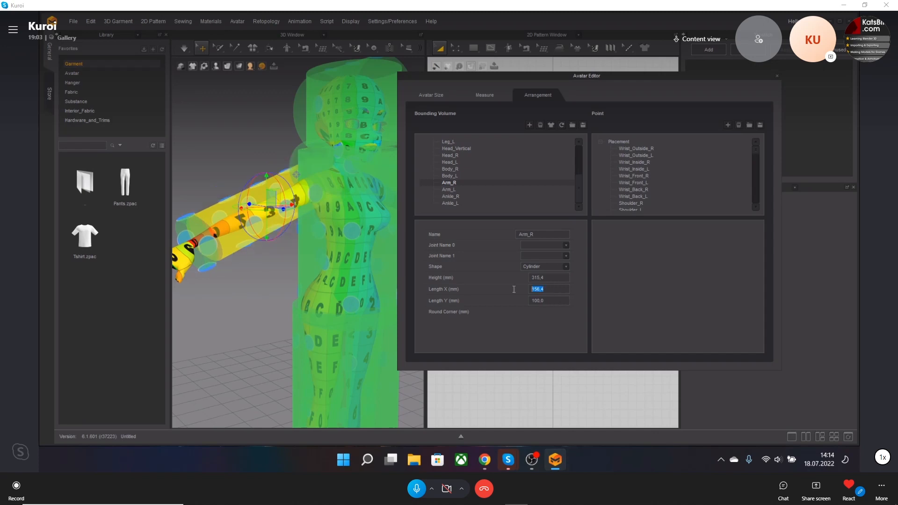
type("100")
key("Return")
Step: Examine the resized Arm_R bounding volume around the arm from close up and from different angles
scroll(261, 229, "up", 5)
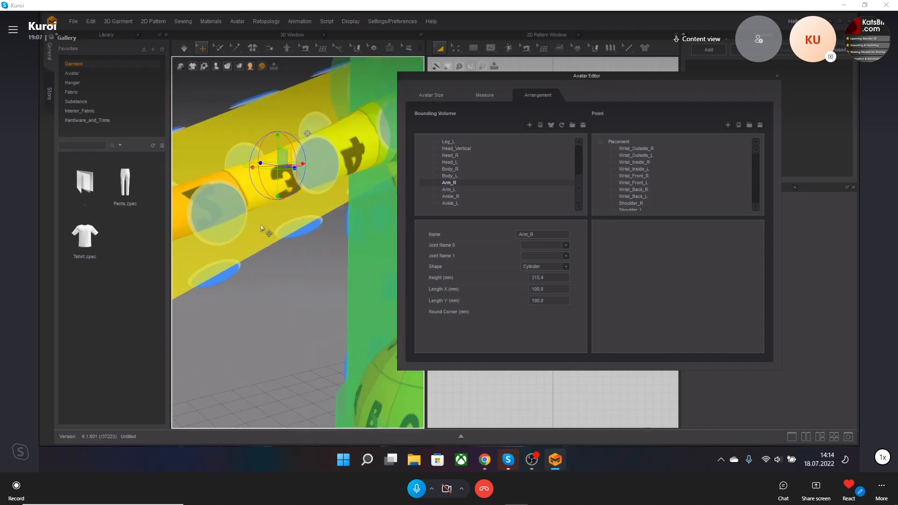
scroll(263, 229, "down", 3)
mouse_move(282, 218)
right_mouse_down()
mouse_move(320, 221)
mouse_move(280, 222)
right_mouse_up()
scroll(279, 222, "down", 2)
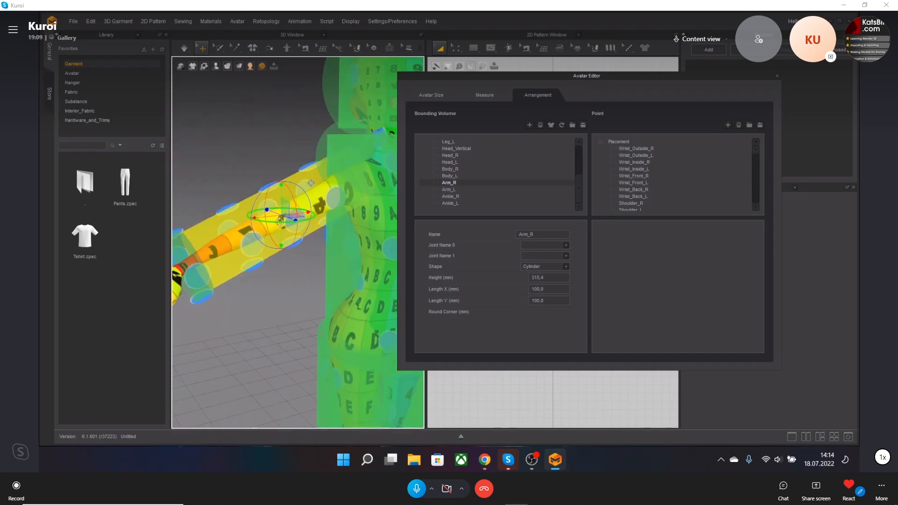
scroll(279, 222, "down", 3)
right_click_drag(323, 244, 299, 232)
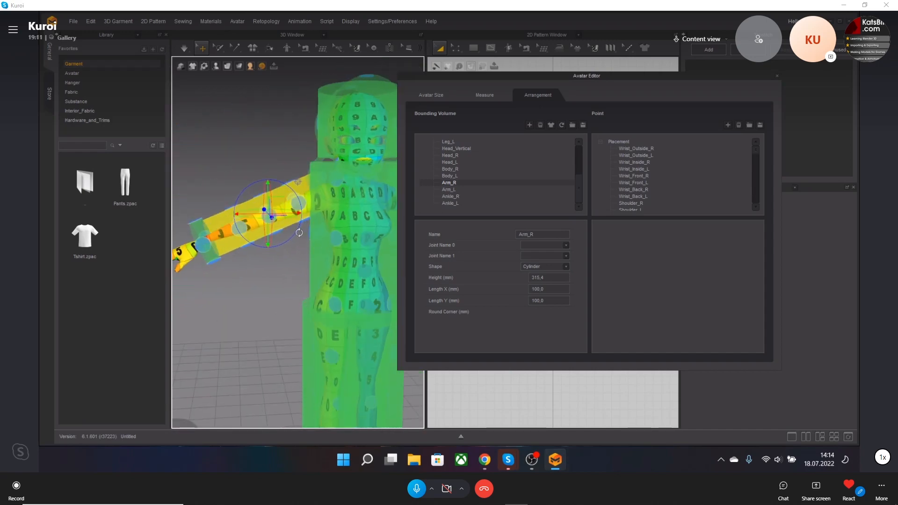
scroll(240, 233, "up", 1)
middle_click_drag(240, 232, 235, 215)
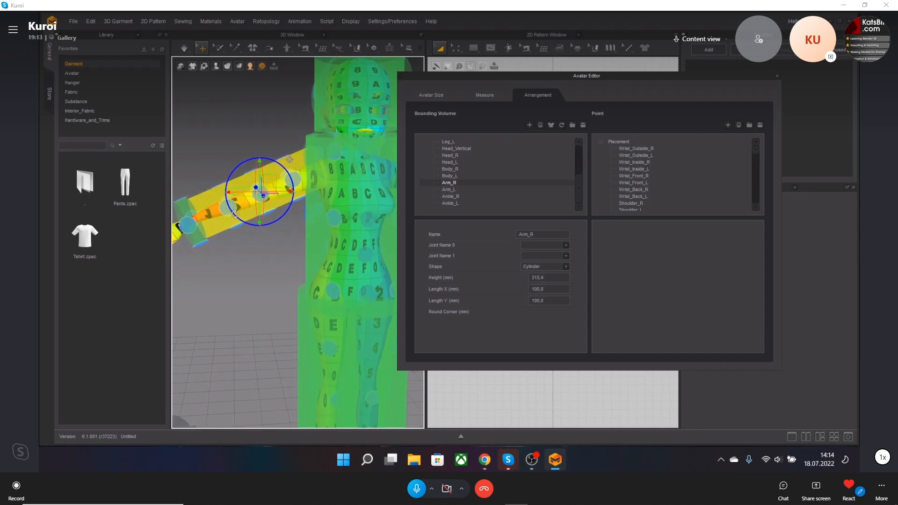
mouse_move(235, 215)
right_mouse_down()
mouse_move(253, 222)
mouse_move(239, 210)
right_mouse_up()
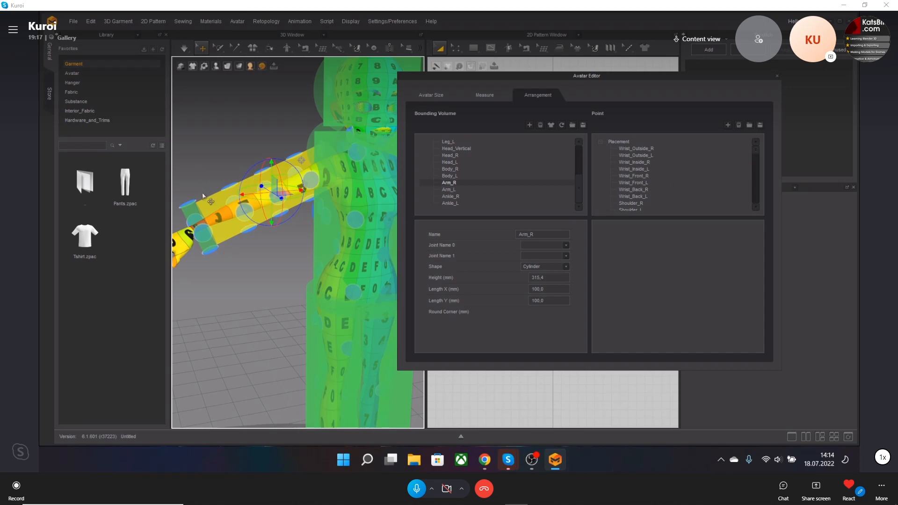
Step: Select the Wrist_Outside_L arrangement point to view its placement settings and compare them with the avatar
left_click(636, 156)
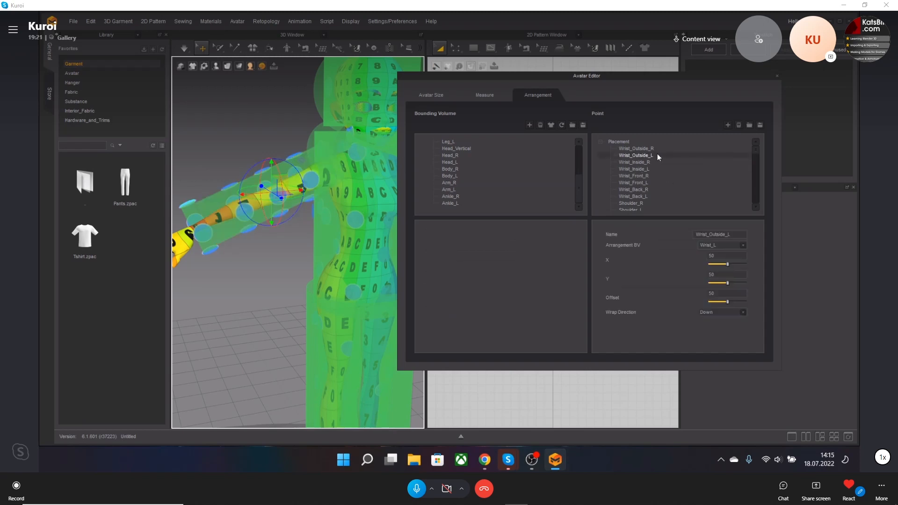
right_click_drag(314, 197, 304, 219)
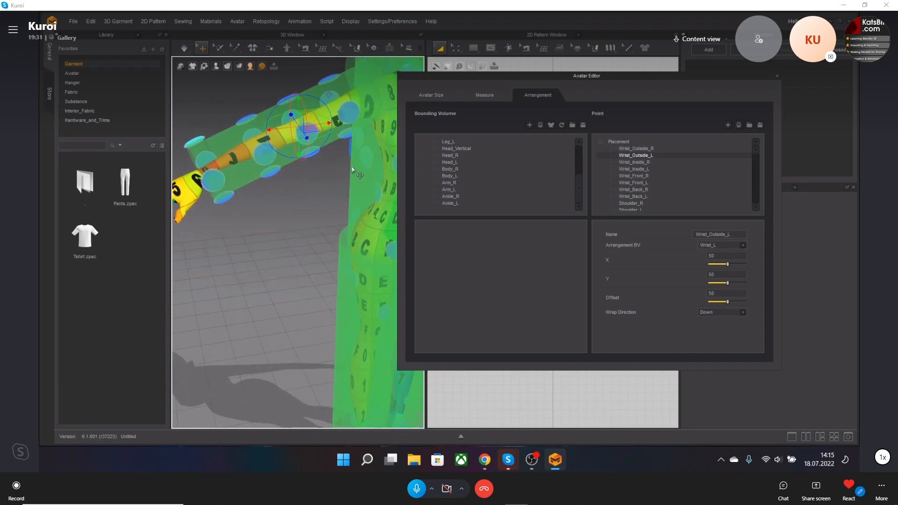
right_click_drag(356, 172, 376, 230)
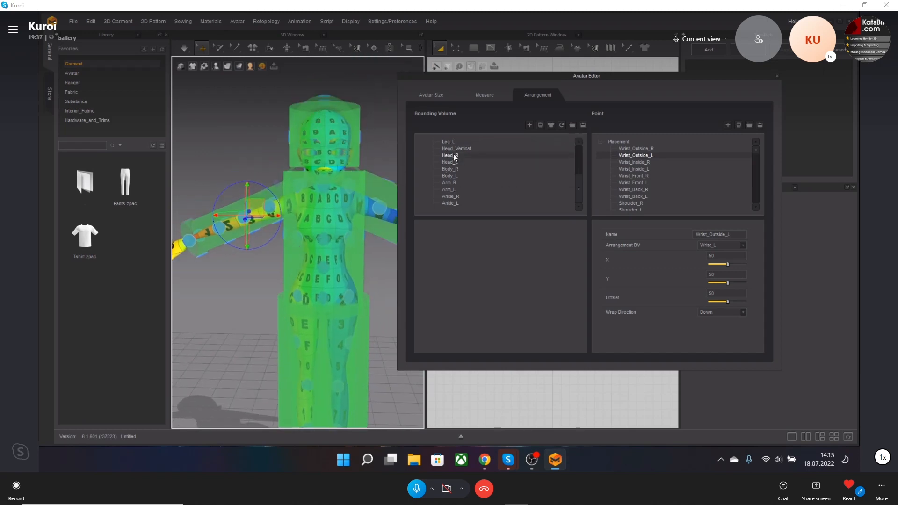
right_click_drag(367, 270, 335, 252)
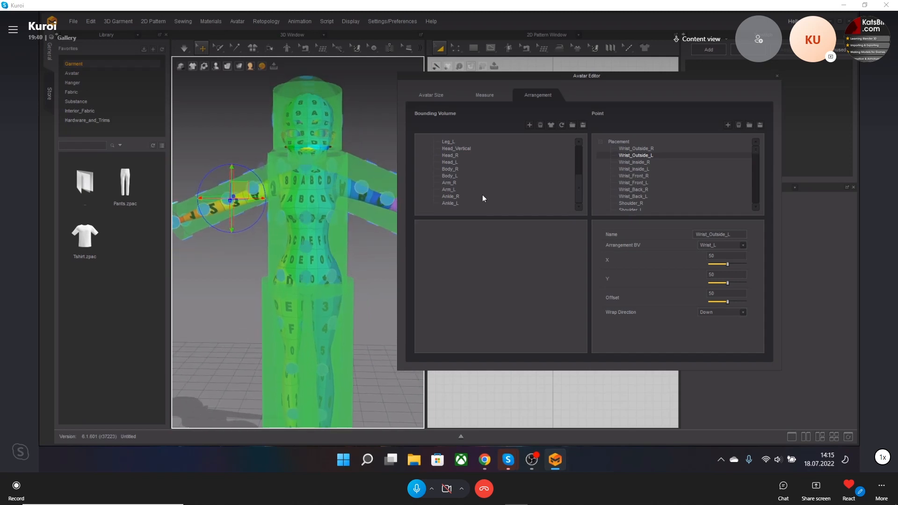
Step: Open the save dialog for the bounding volumes, cancel it, and close the Avatar Editor
left_click(584, 126)
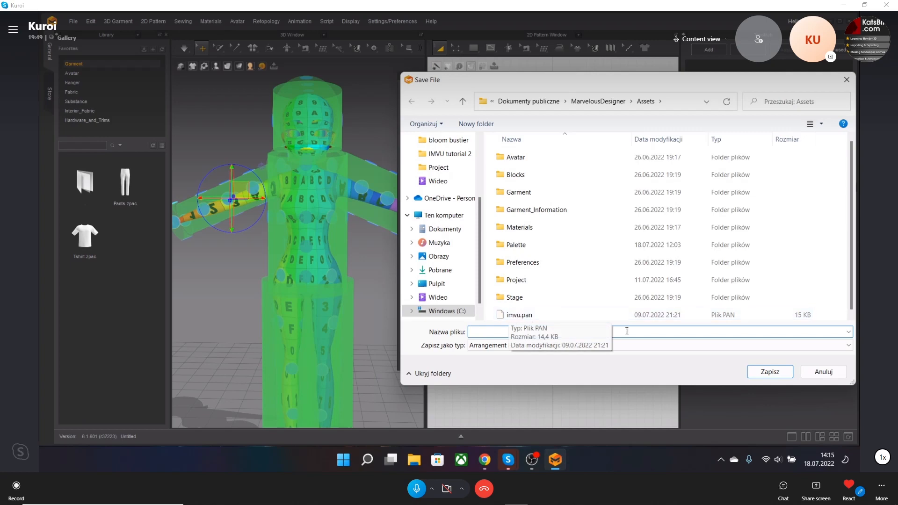
left_click(824, 372)
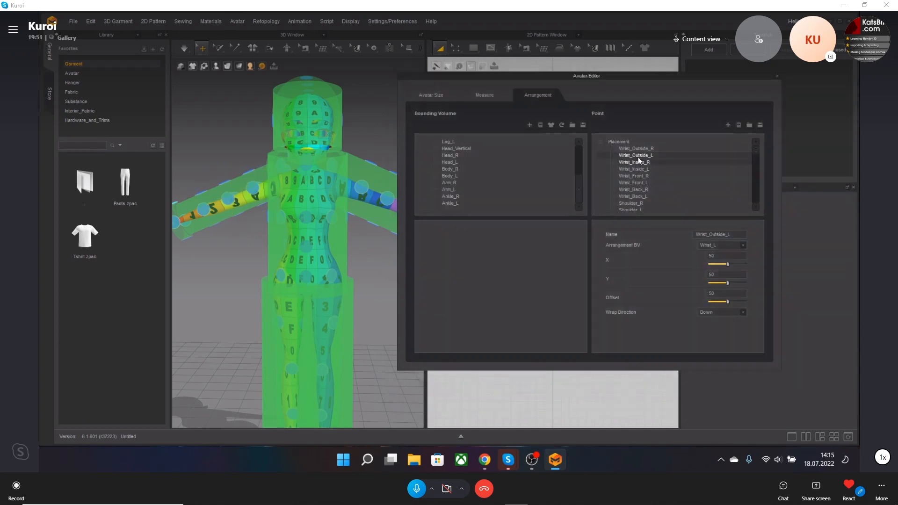
left_click_drag(623, 78, 526, 82)
left_click(678, 80)
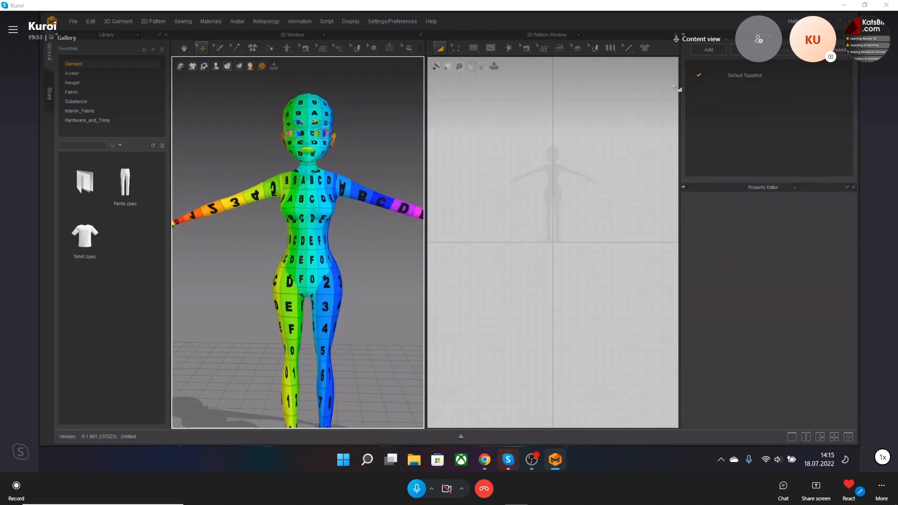
Step: Show and hide the avatar's arrangement points, and do the same with its bounding volumes
mouse_move(218, 68)
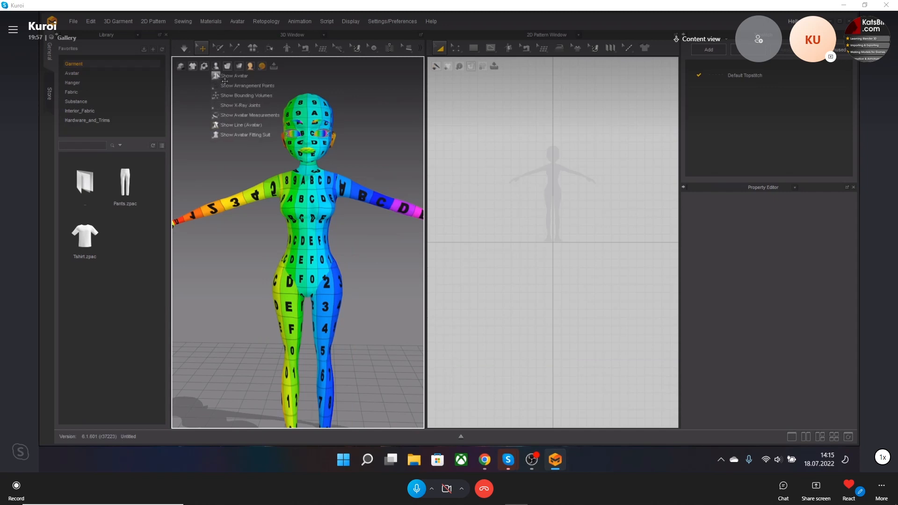
left_click(218, 86)
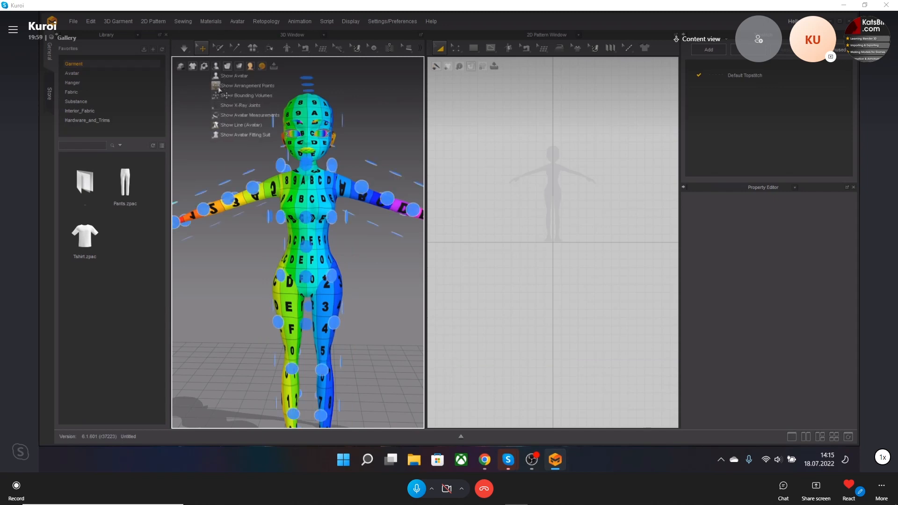
left_click(218, 86)
left_click(218, 96)
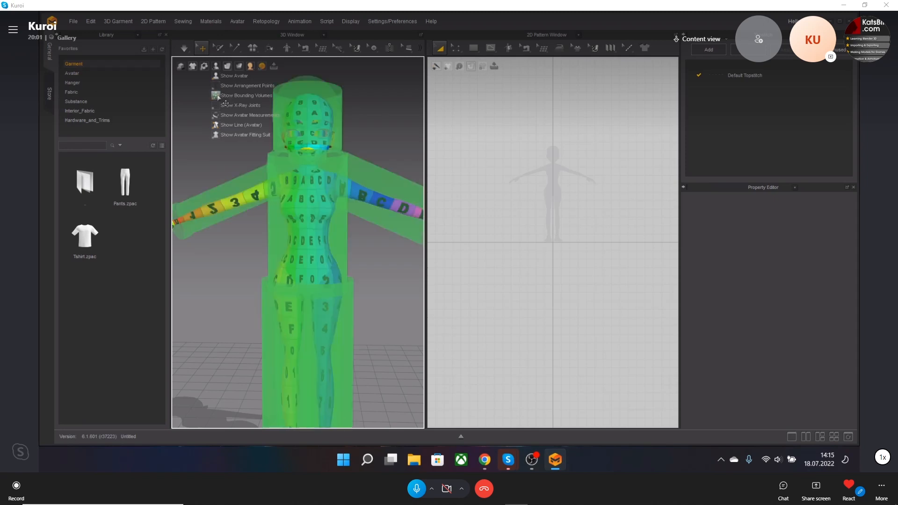
left_click(217, 96)
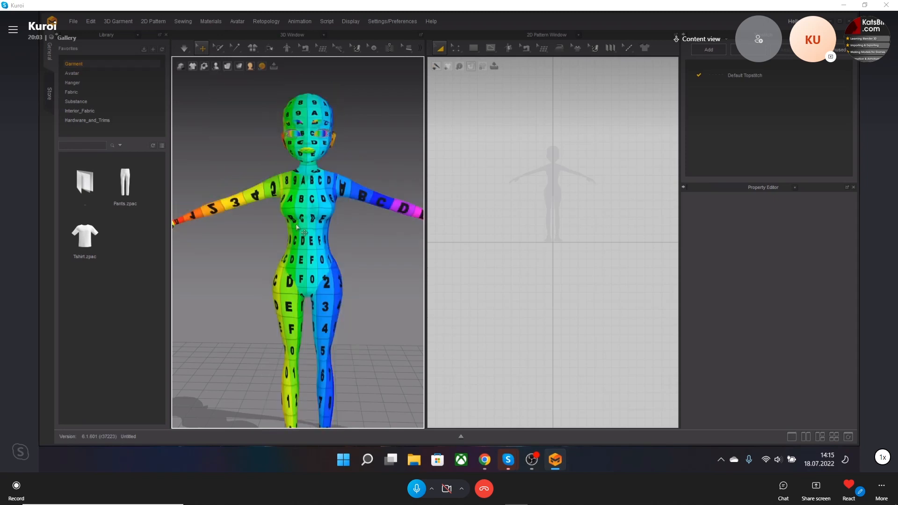
mouse_move(346, 180)
right_mouse_down()
mouse_move(321, 188)
mouse_move(374, 193)
mouse_move(367, 214)
mouse_move(339, 182)
right_mouse_up()
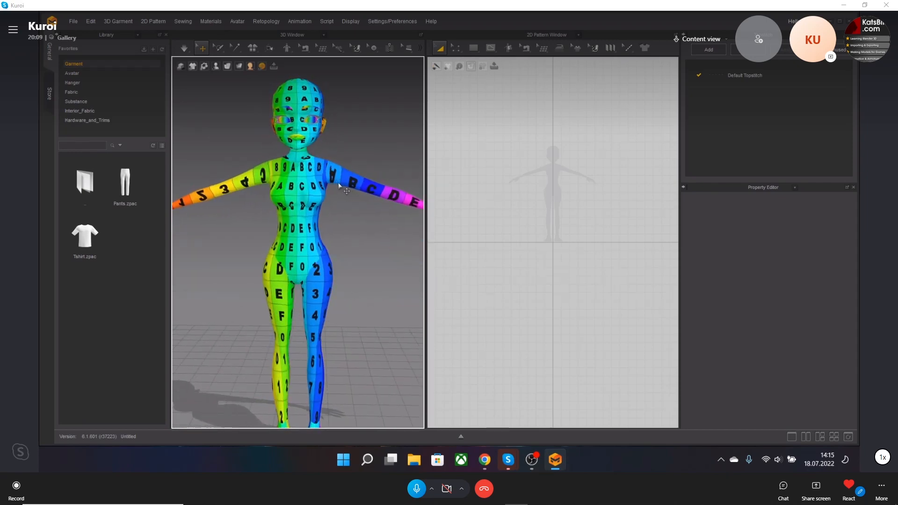
scroll(339, 186, "down", 2)
scroll(338, 187, "up", 5)
middle_click_drag(320, 175, 328, 206)
right_click_drag(328, 206, 349, 215)
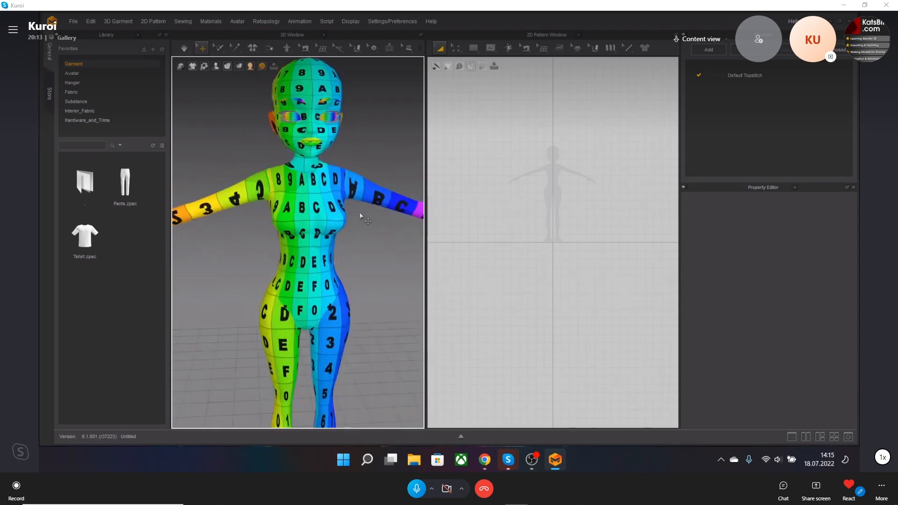
middle_click_drag(348, 255, 350, 199)
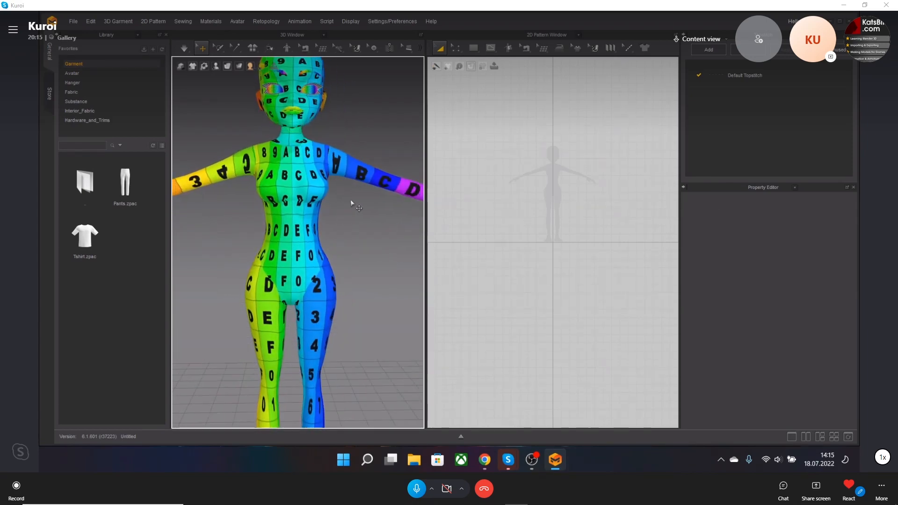
scroll(350, 220, "down", 8)
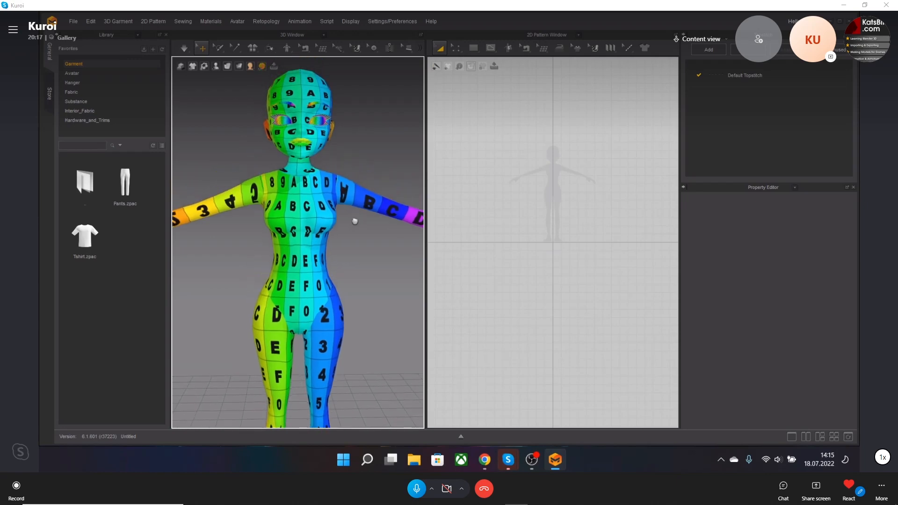
scroll(351, 223, "up", 5)
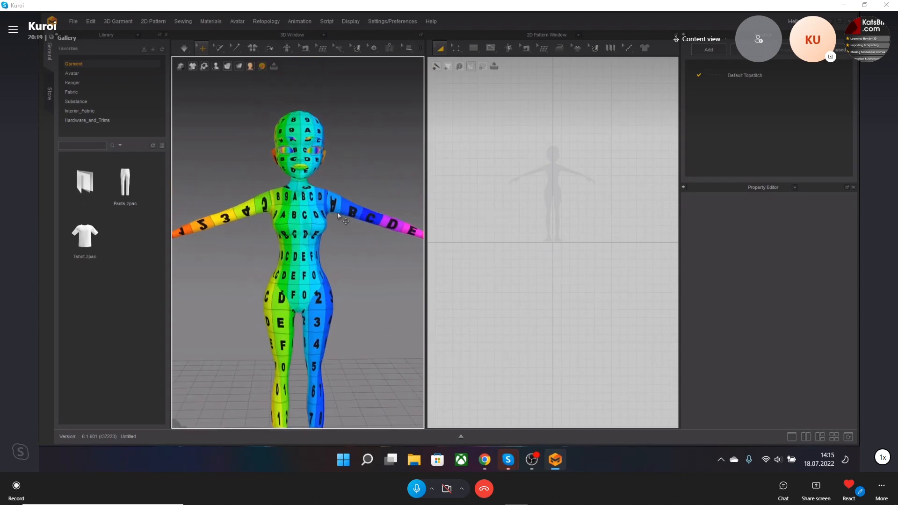
scroll(336, 211, "up", 5)
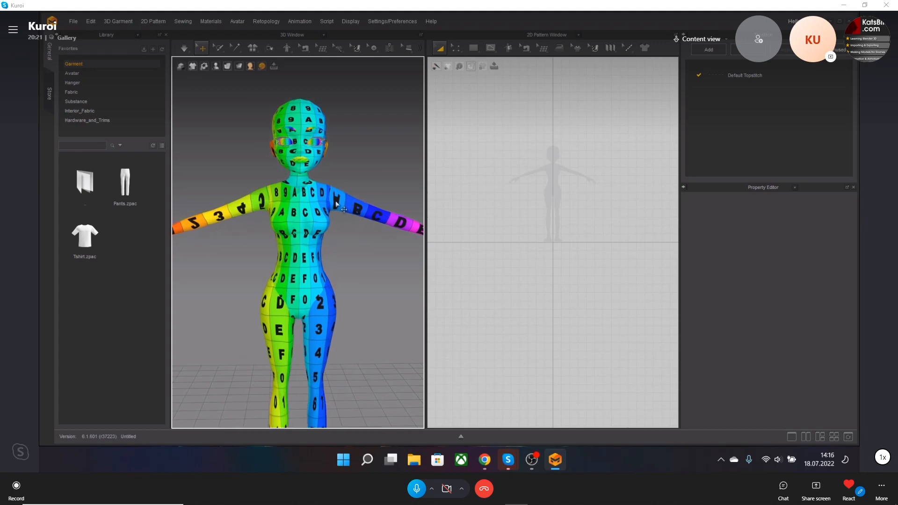
scroll(338, 209, "down", 5)
scroll(332, 233, "up", 3)
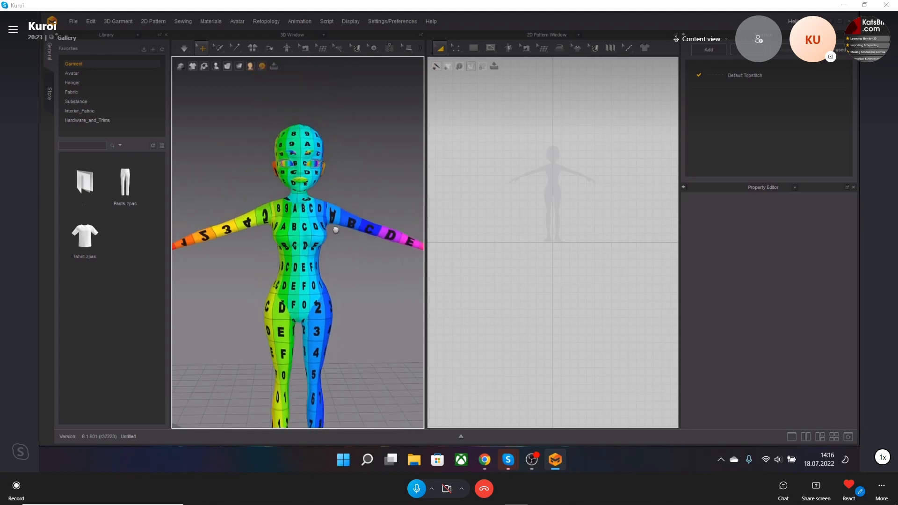
scroll(333, 233, "up", 2)
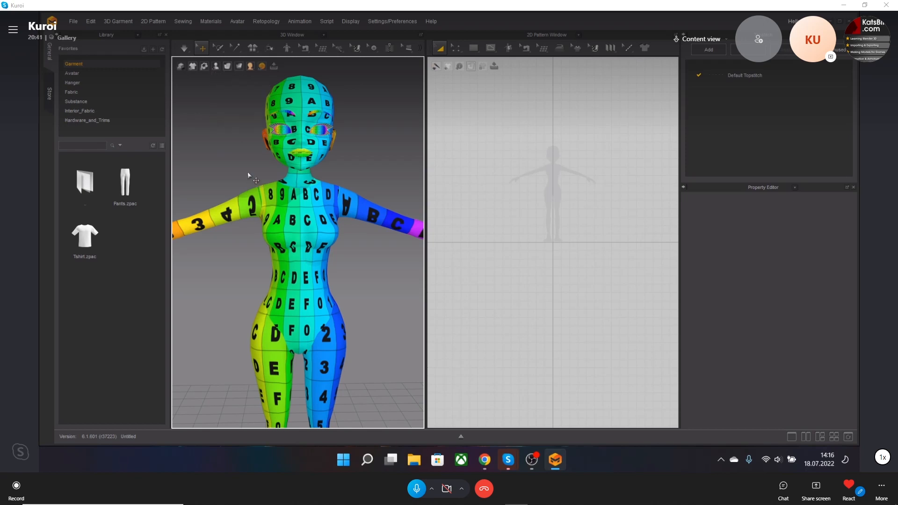
scroll(250, 202, "down", 2)
scroll(250, 203, "down", 3)
middle_click_drag(249, 202, 231, 171)
middle_click_drag(262, 218, 304, 190)
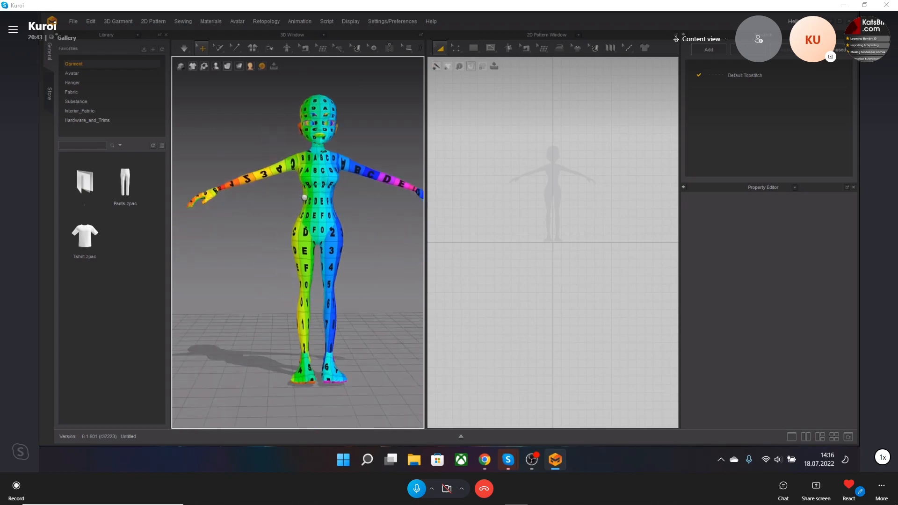
right_click_drag(305, 191, 304, 212)
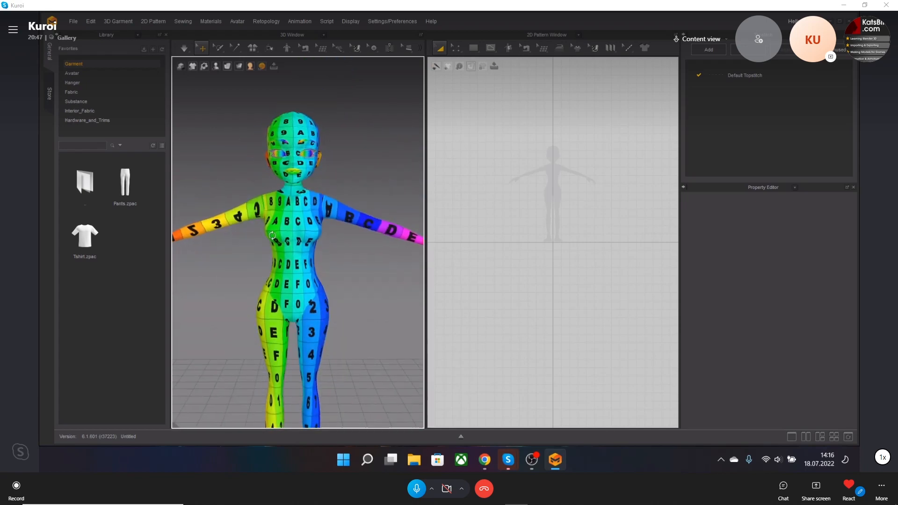
scroll(307, 209, "up", 1)
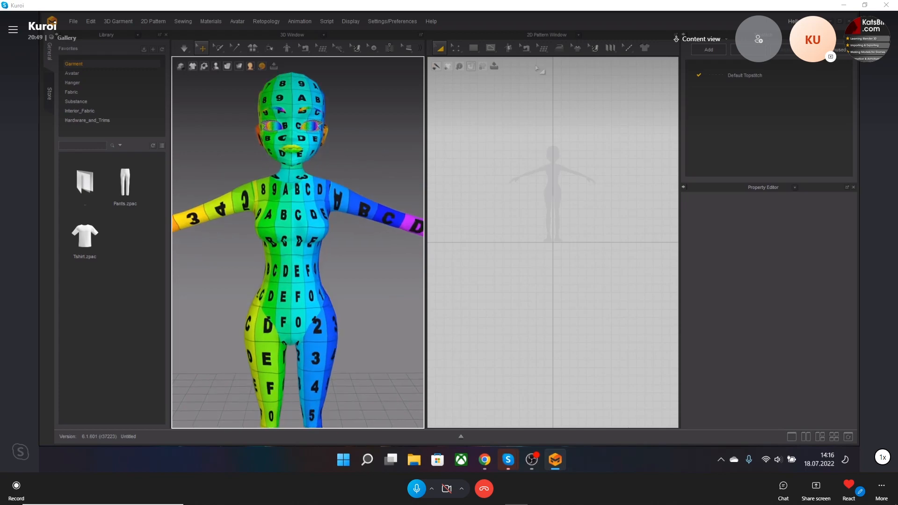
left_click(473, 48)
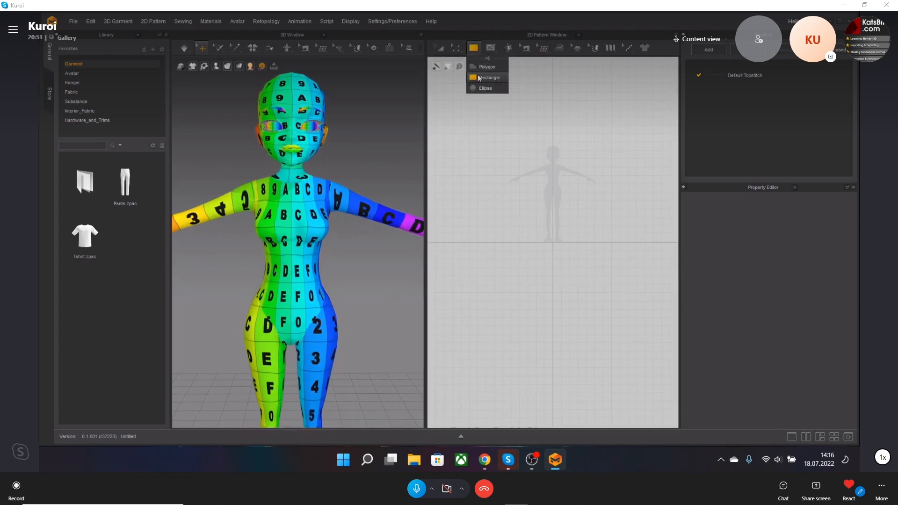
left_click(480, 78)
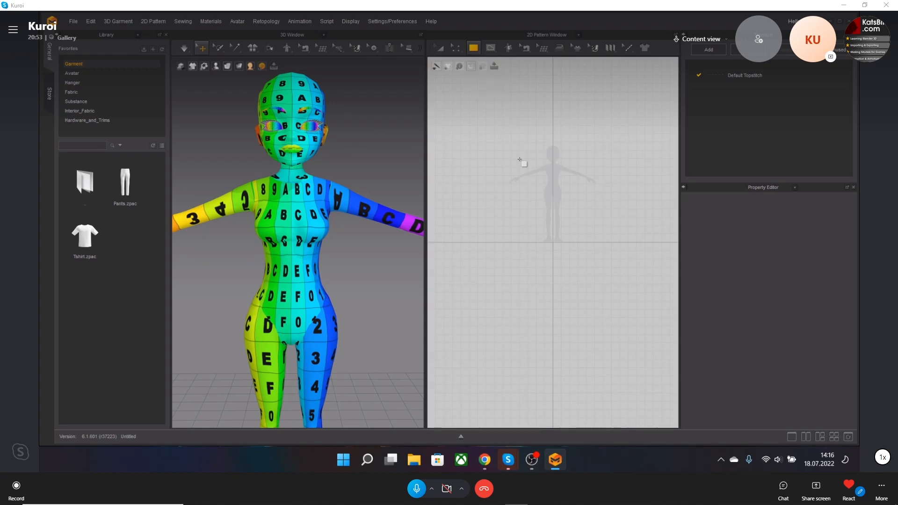
scroll(564, 174, "up", 1)
scroll(564, 173, "up", 1)
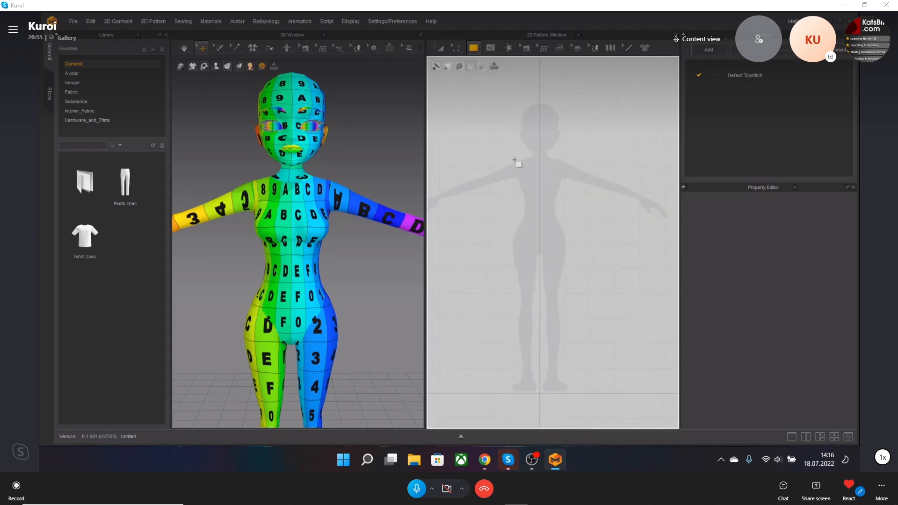
left_click_drag(499, 148, 578, 233)
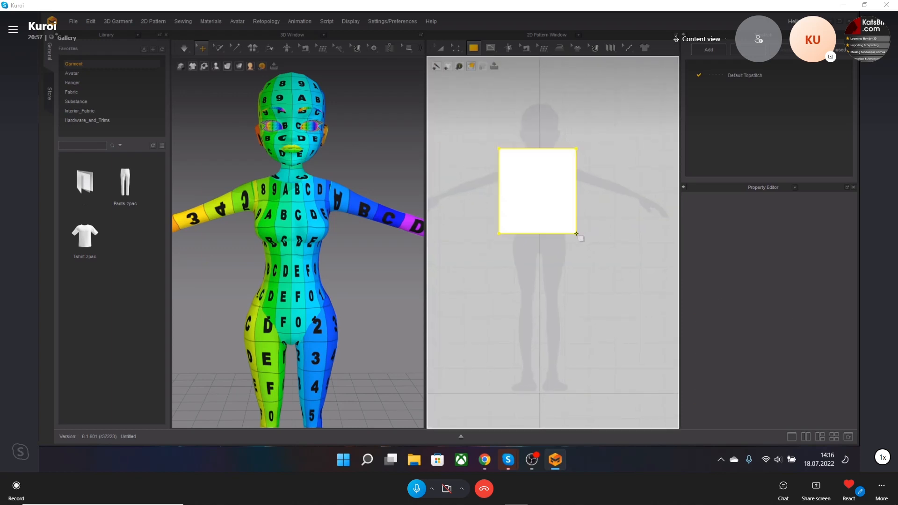
key("Delete")
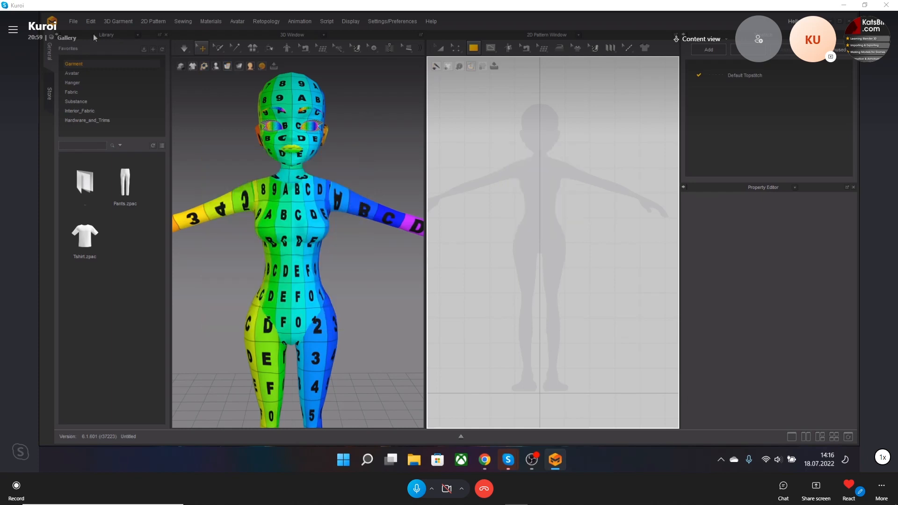
Step: Save the project under the name "imvu live 2" in the Project folder
left_click(73, 21)
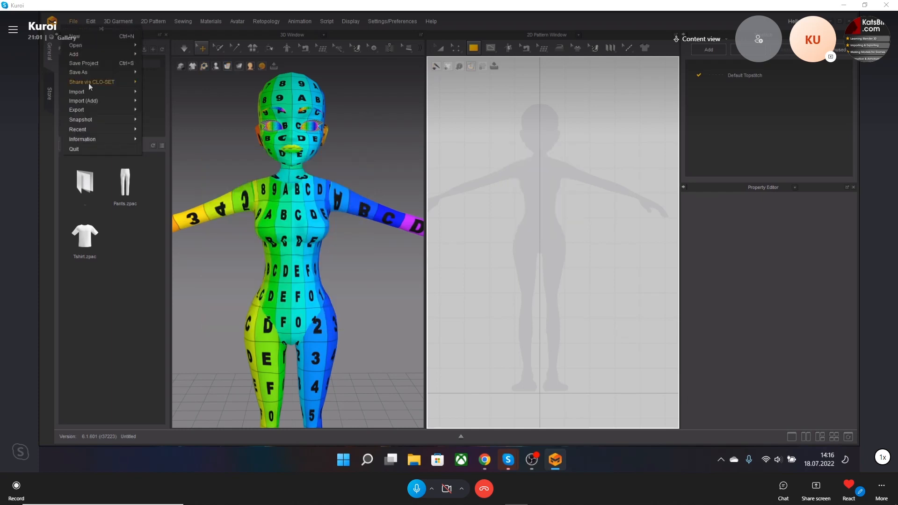
mouse_move(100, 56)
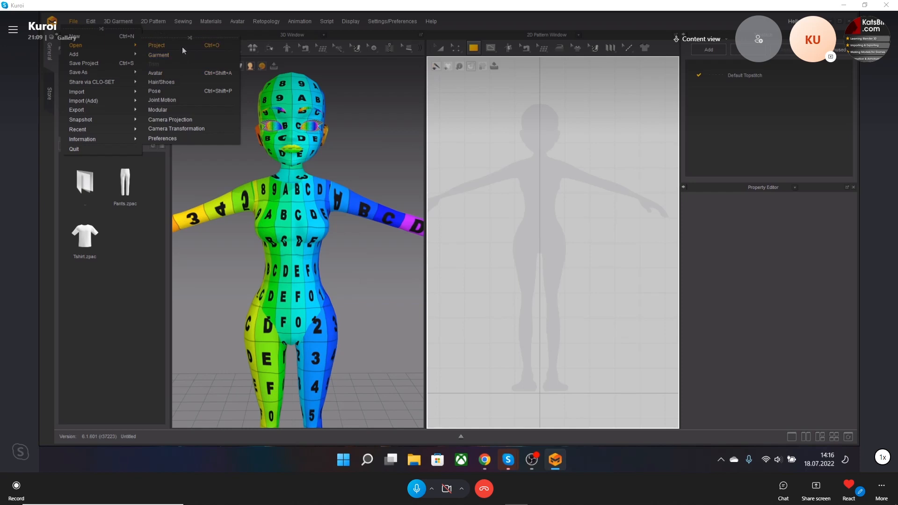
mouse_move(121, 71)
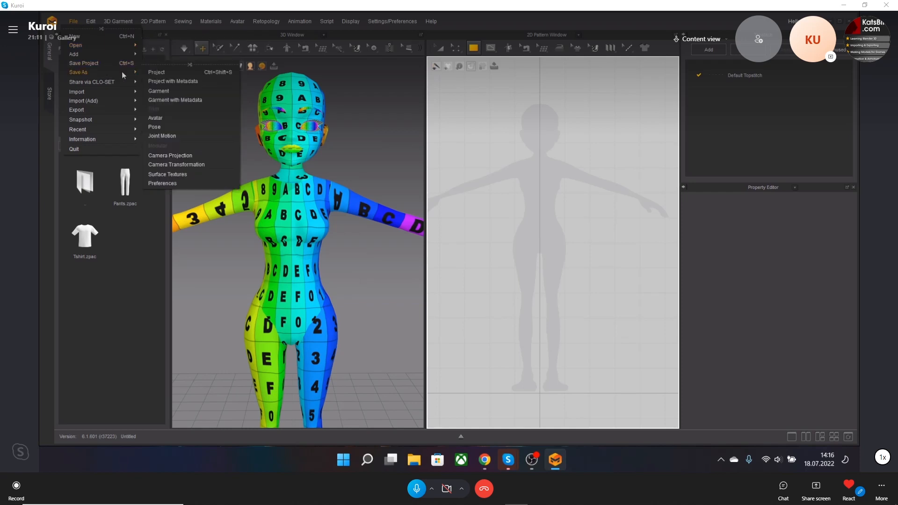
left_click(159, 72)
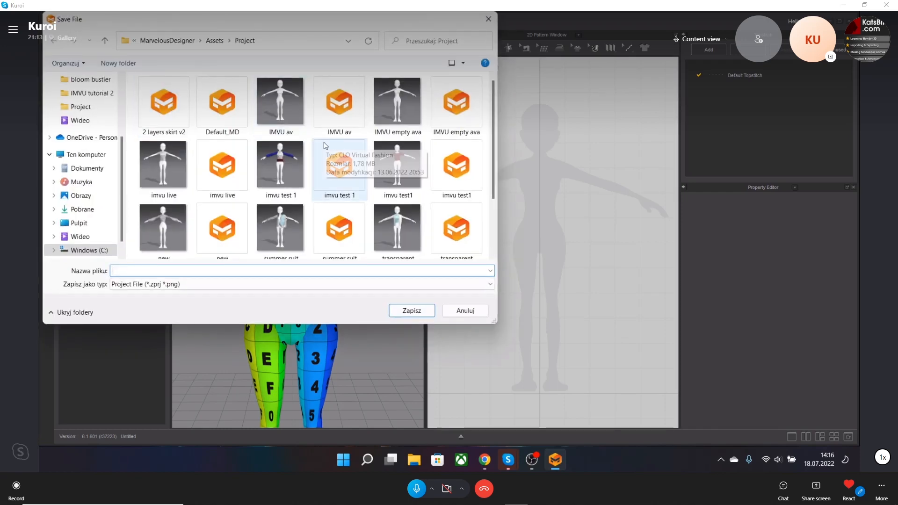
type("imvu ")
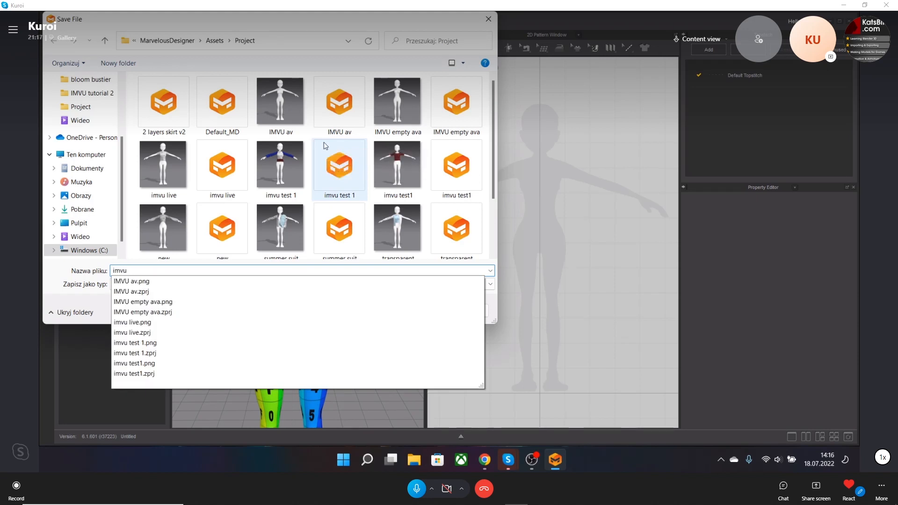
type("li")
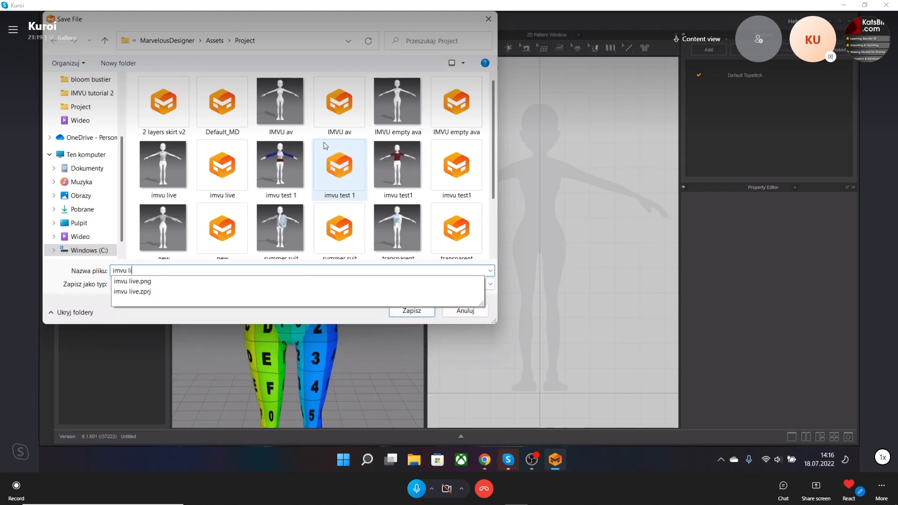
type("ve 2")
key("Return")
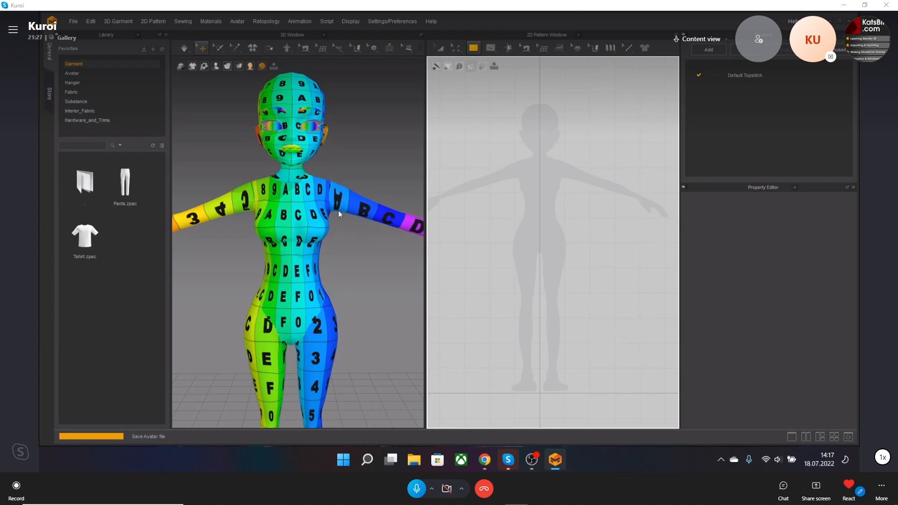
Step: Draw a tall rectangular pattern over one half of the avatar's torso silhouette, from the shoulder to the hips, ending at the centre line
middle_click_drag(345, 223, 337, 233)
scroll(537, 161, "up", 3)
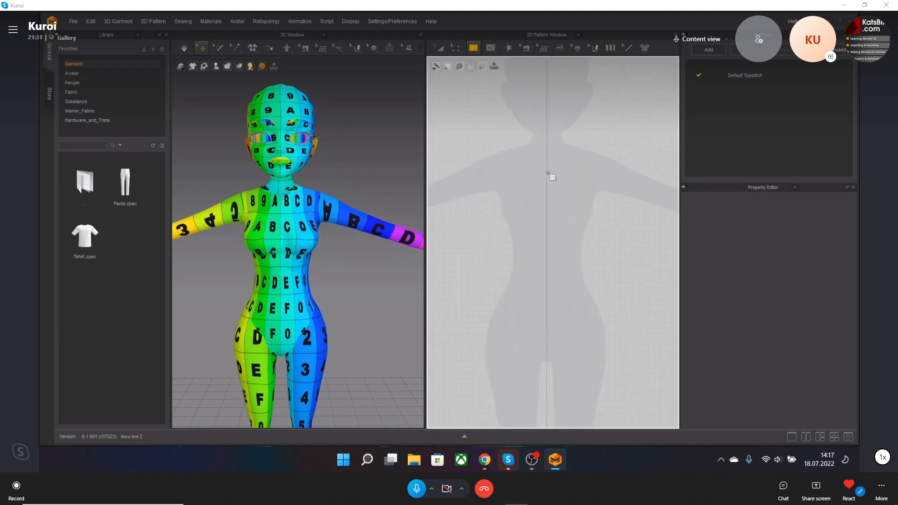
left_click_drag(491, 142, 547, 275)
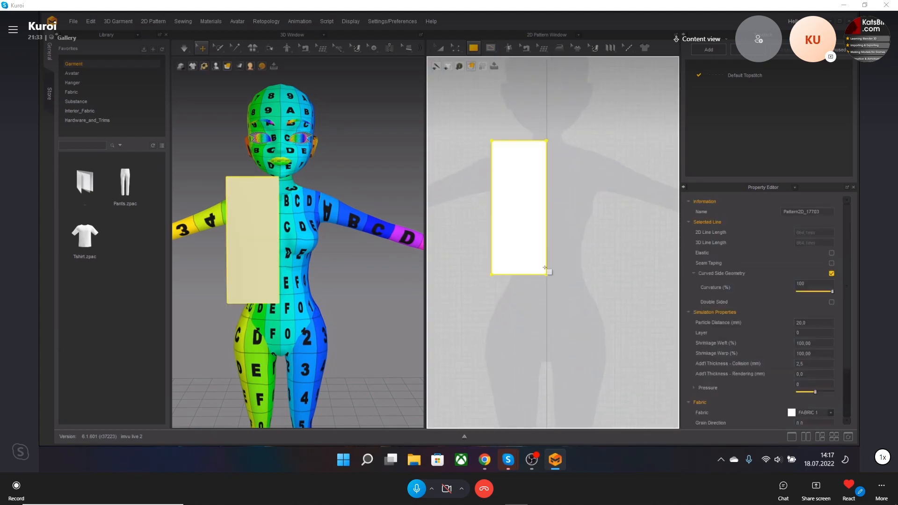
Step: Add a point on the rectangle's top edge for the neckline and one on its outer side edge for the armhole
left_click(458, 49)
left_click(463, 131)
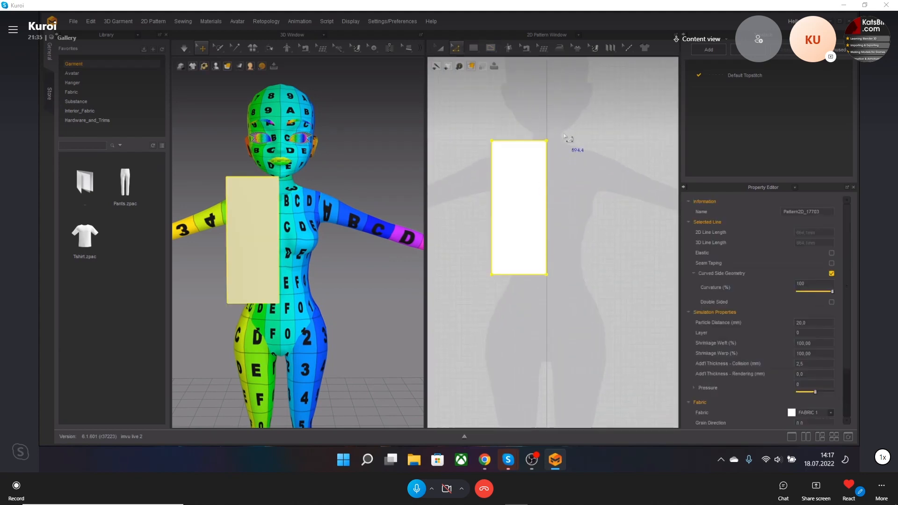
left_click(457, 44)
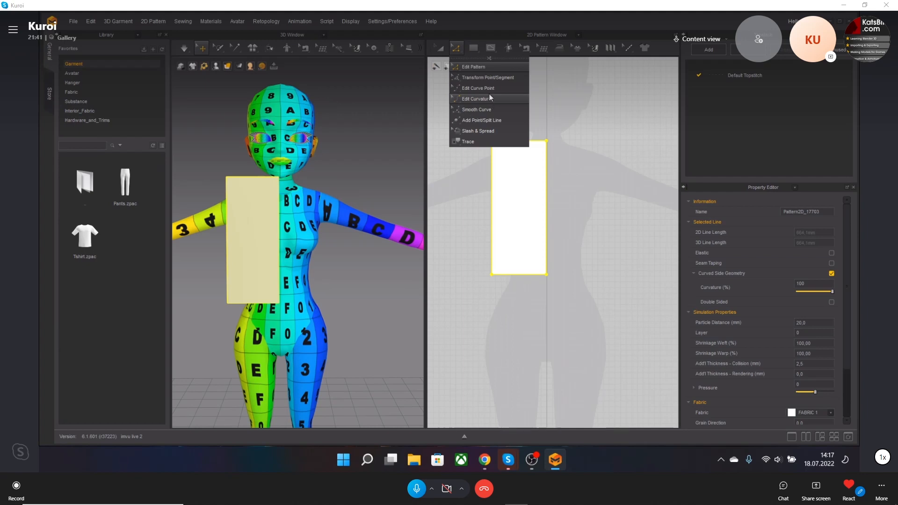
left_click(494, 118)
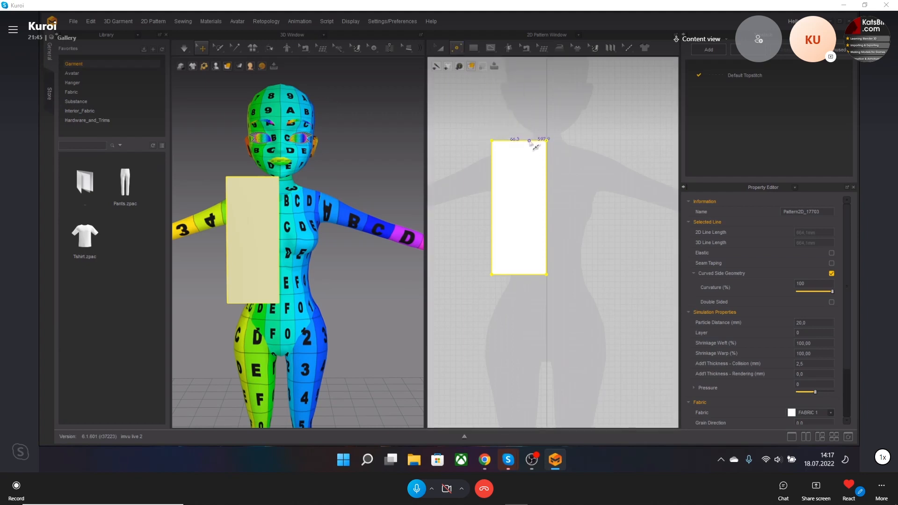
left_click(524, 140)
left_click(491, 186)
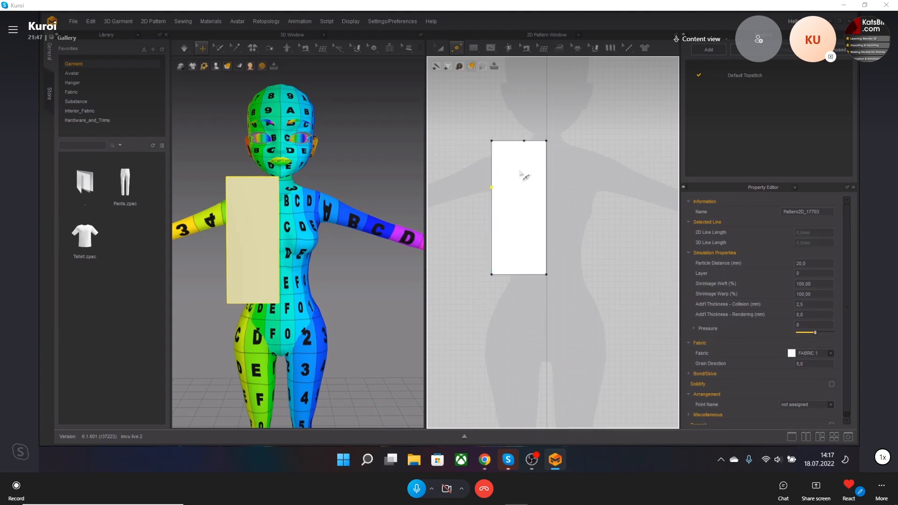
Step: Lower the pattern's upper corner at the centre line to form a slanted V neckline
left_click(459, 48)
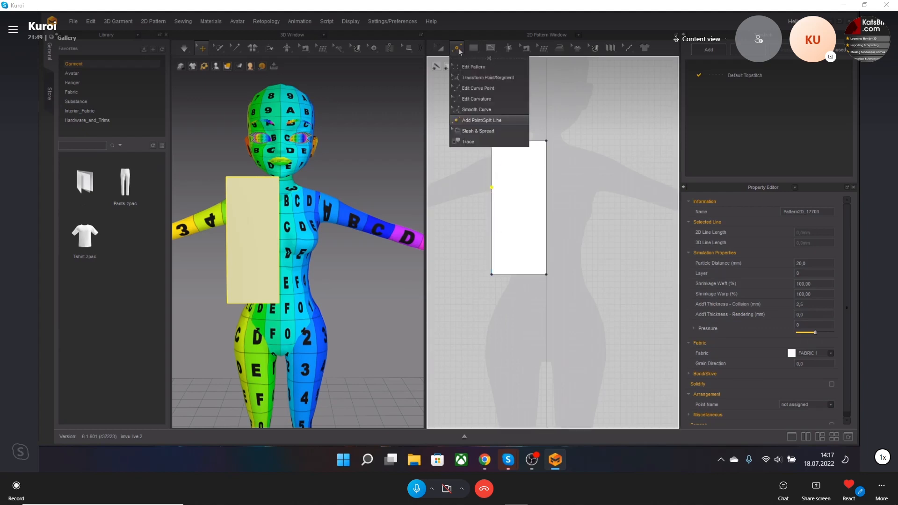
left_click(482, 77)
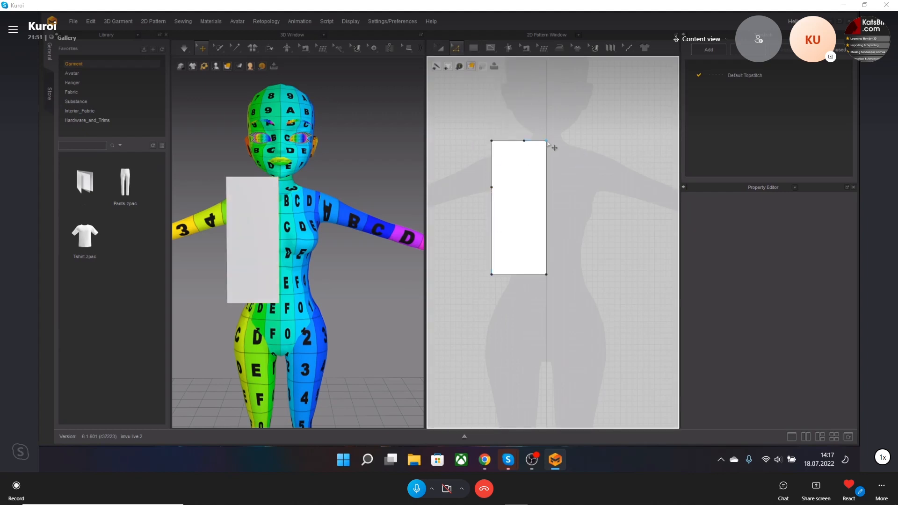
left_click_drag(546, 141, 547, 170)
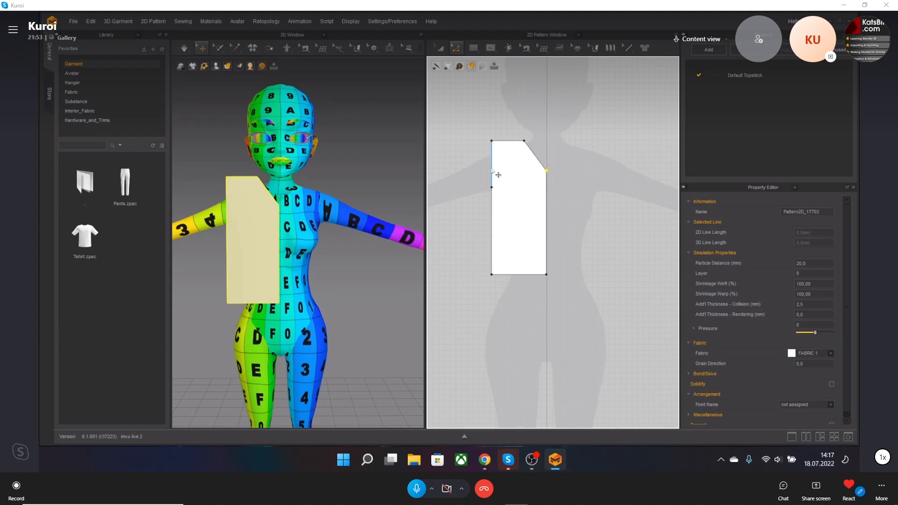
Step: Bend the upper segment of the outer side edge inward into a curved armhole with Edit Curvature
left_click(491, 170)
left_click(456, 48)
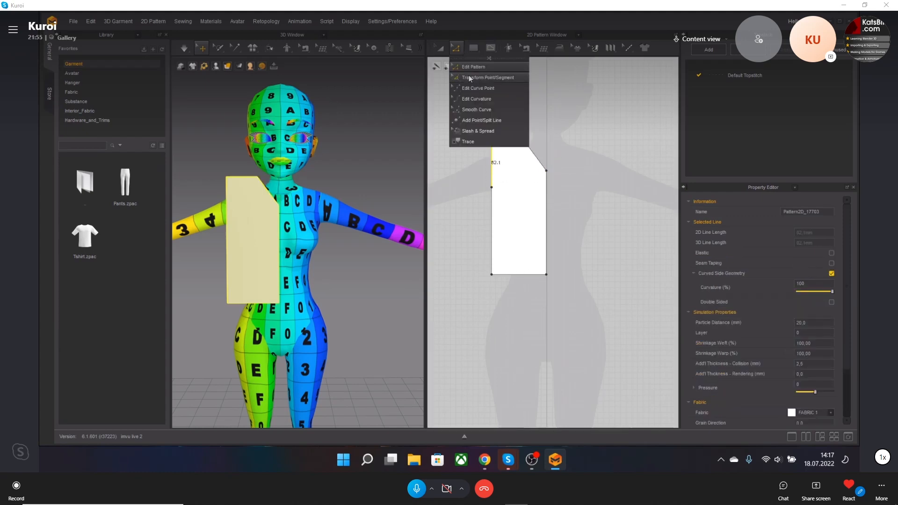
left_click(489, 110)
left_click_drag(496, 167, 505, 167)
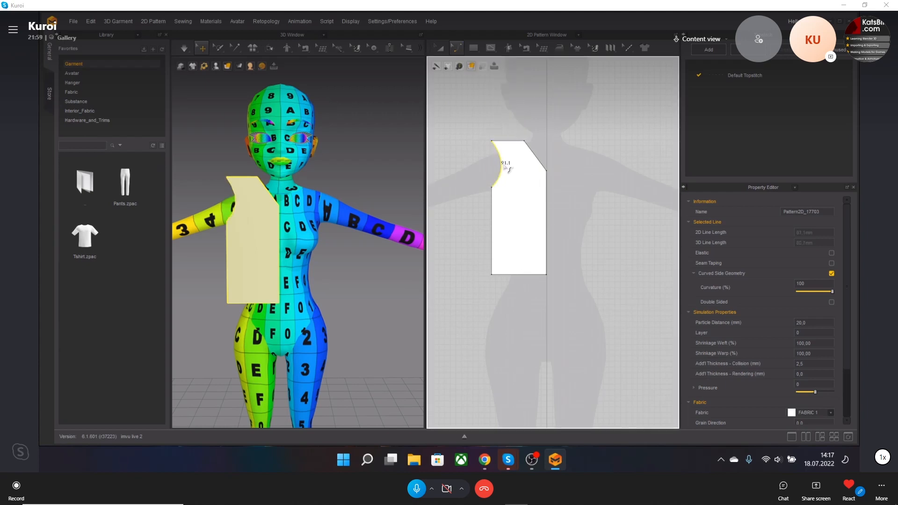
Step: Move the shoulder tip inward and down, the armhole's lower point inward, and shift the side edge closer to the centre line
left_click(456, 48)
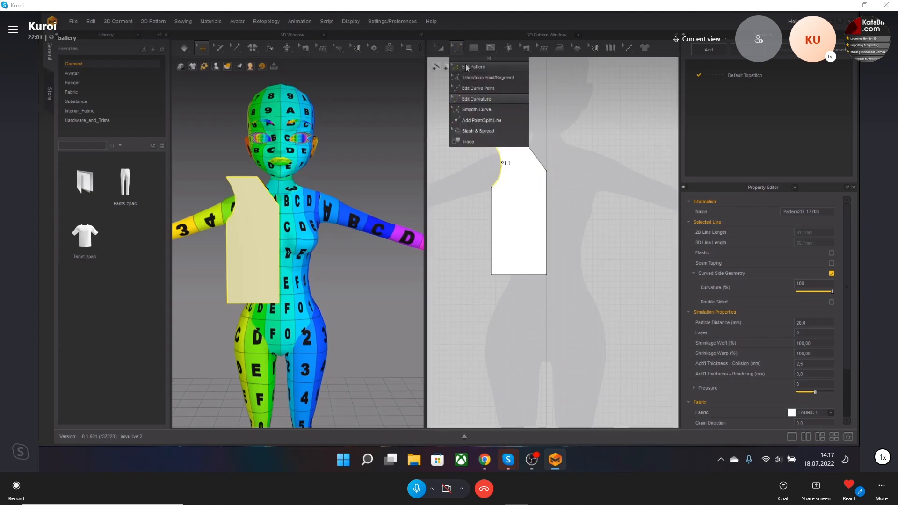
left_click(493, 142)
left_click_drag(491, 141, 502, 149)
left_click_drag(492, 188, 503, 196)
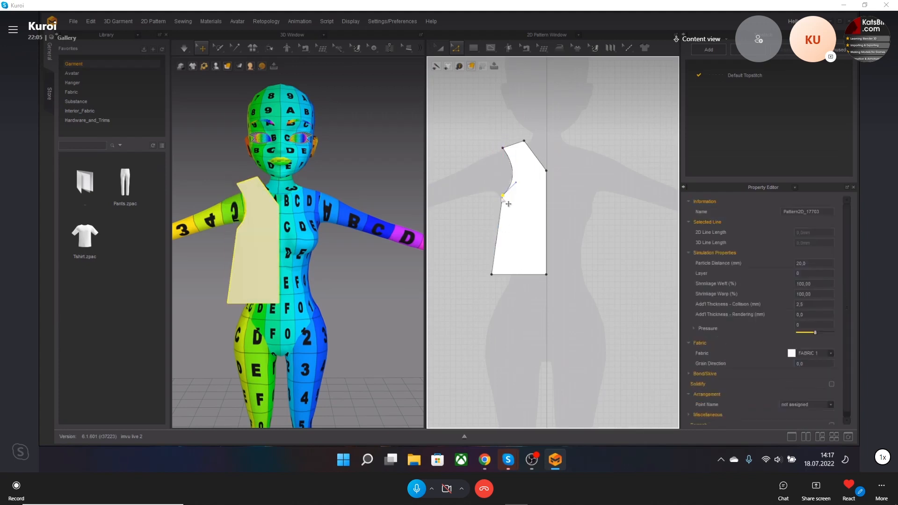
left_click_drag(499, 279, 511, 278)
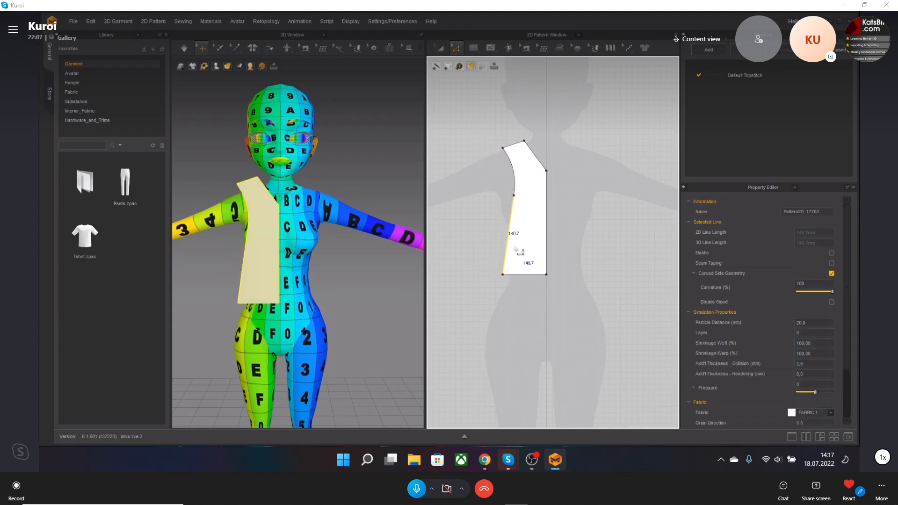
Step: Move the armhole's lower point outward to widen the bodice at the underarm, and nudge the shoulder tip slightly outward and up
left_click(514, 196)
left_click_drag(514, 196, 491, 196)
key("ctrl+z")
left_click(514, 196)
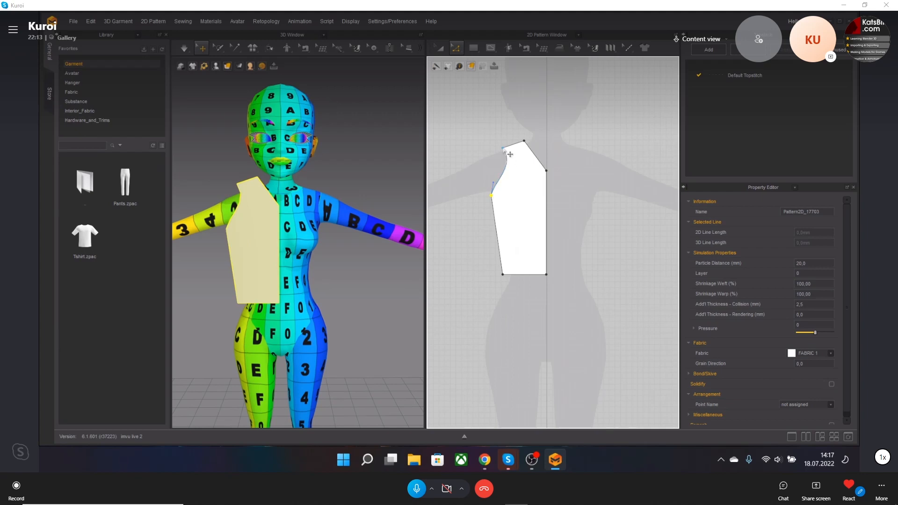
left_click_drag(503, 148, 500, 144)
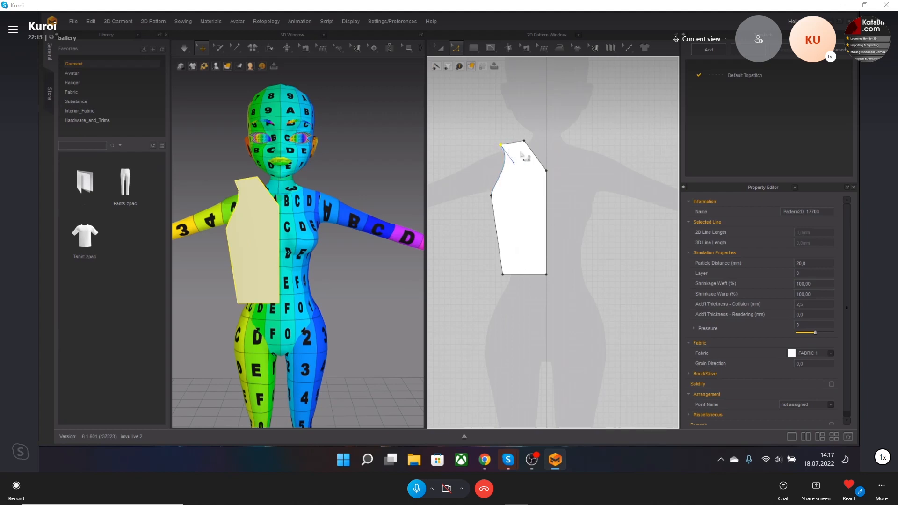
Step: Unfold the half bodice across its centre edge with Unfold Symmetric Editing (with Sewing)
left_click(547, 192)
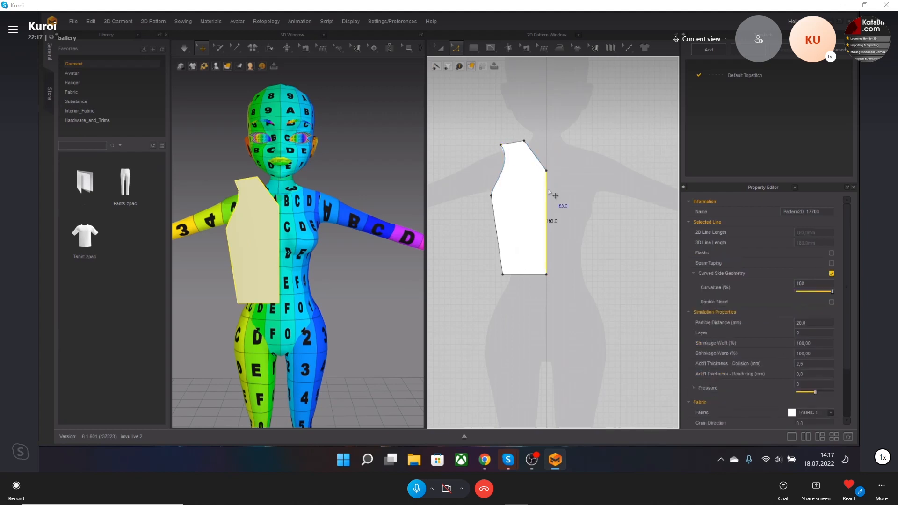
right_click(549, 190)
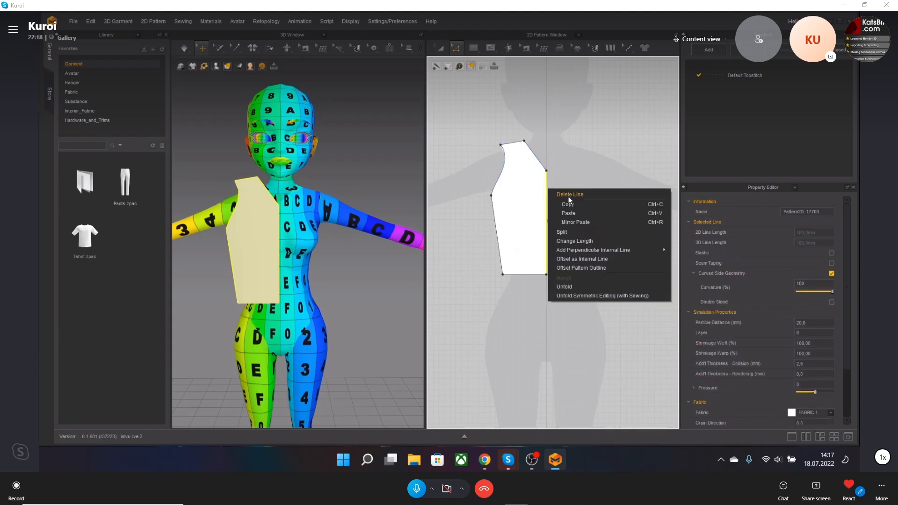
left_click(602, 295)
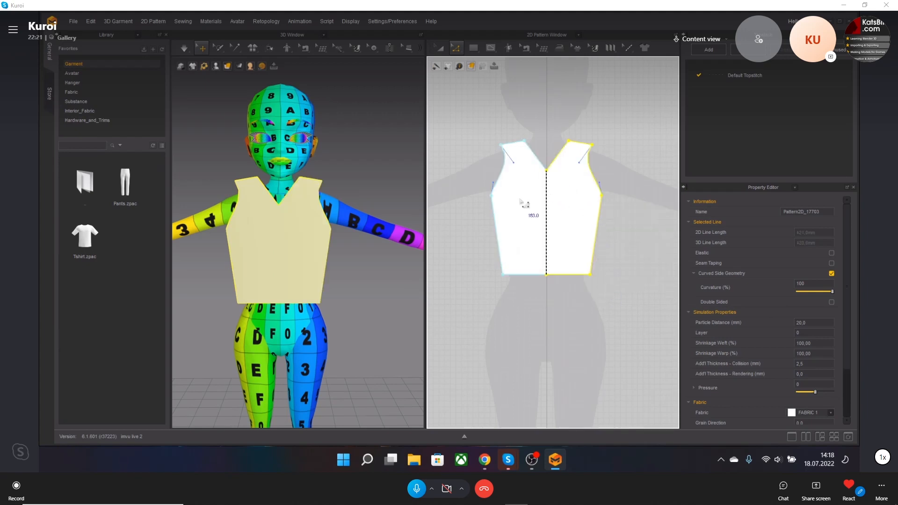
Step: Move the unfolded front piece closer to the avatar's chest in the 3D view
right_click_drag(381, 224, 253, 255)
left_click_drag(262, 257, 305, 246)
right_click_drag(344, 261, 298, 255)
left_click_drag(296, 257, 308, 258)
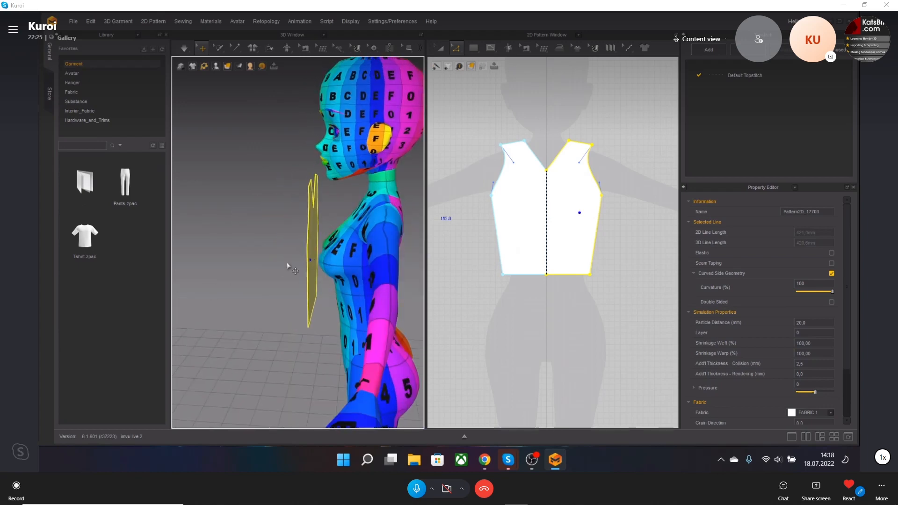
right_click_drag(289, 266, 357, 260)
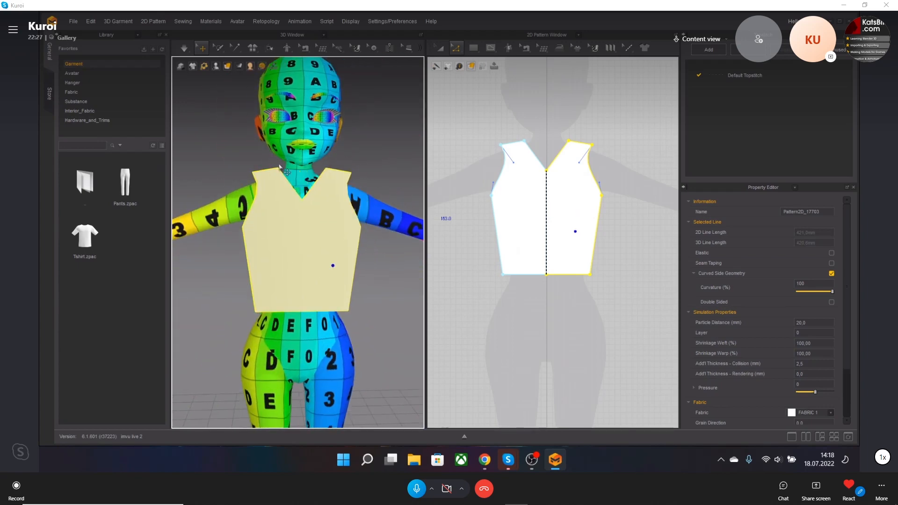
Step: Show the garment with its wireframe on the surface and remesh the front piece into a quad grid
mouse_move(228, 68)
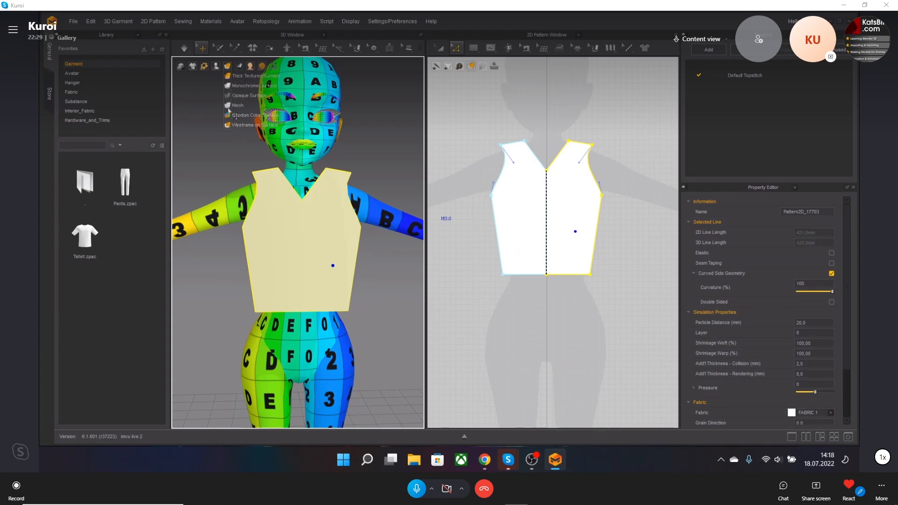
left_click(232, 126)
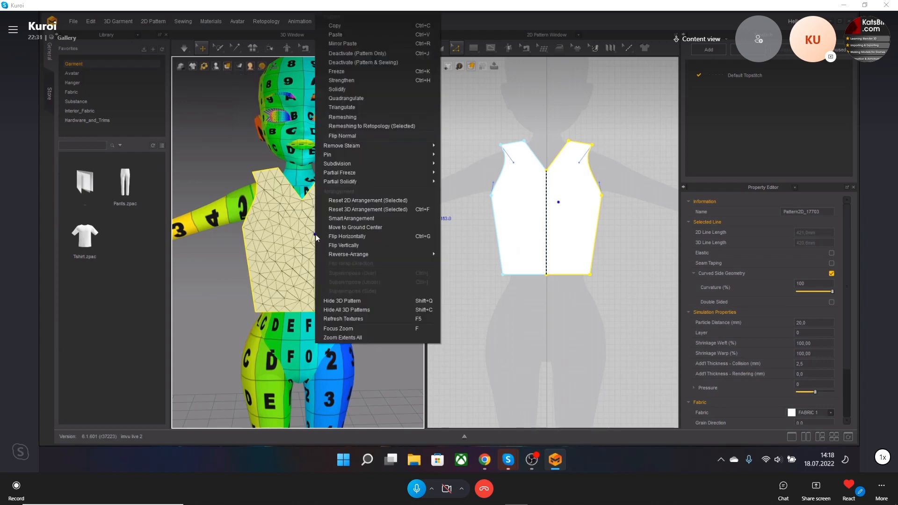
right_click(318, 239)
left_click(356, 117)
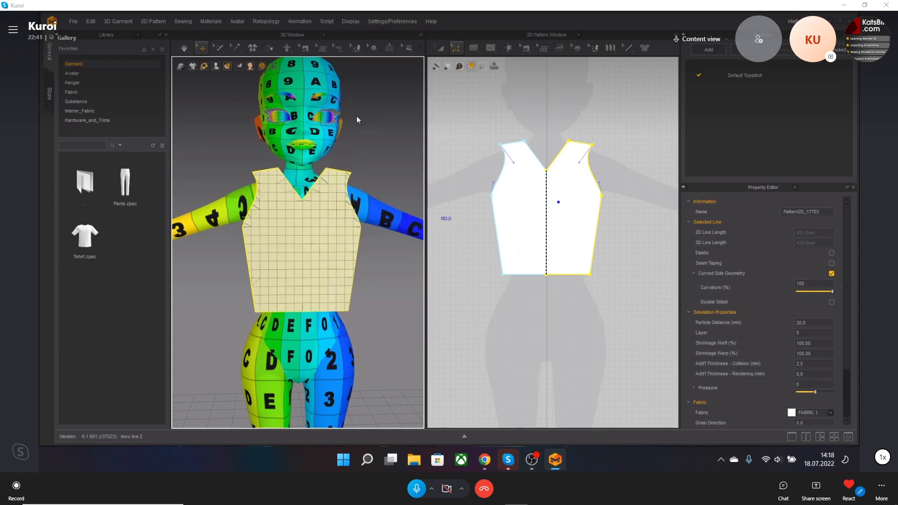
middle_click_drag(322, 244, 332, 235)
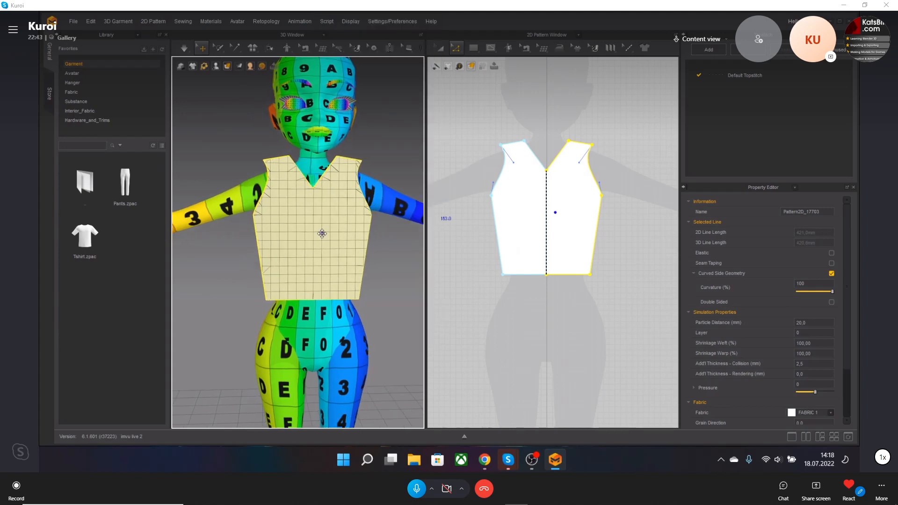
right_click_drag(322, 235, 354, 255)
left_click_drag(336, 257, 333, 256)
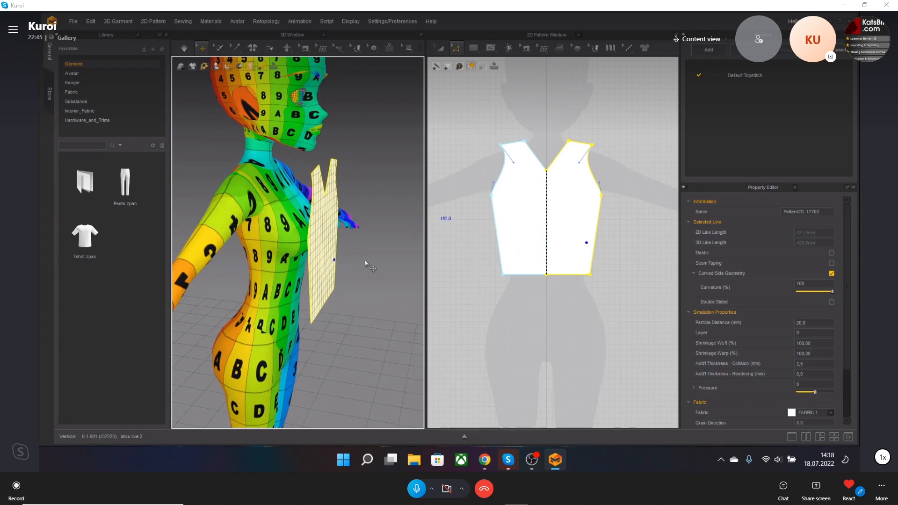
right_click_drag(365, 261, 283, 251)
right_click_drag(369, 244, 348, 246)
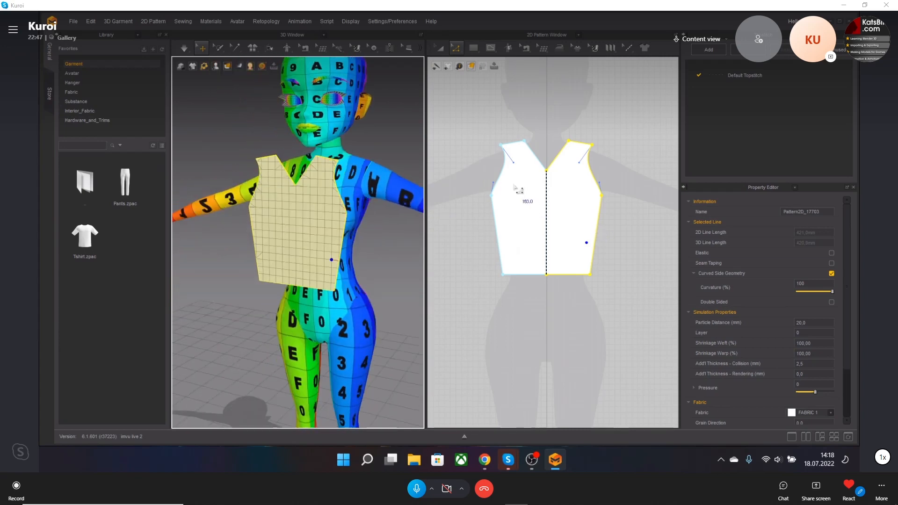
Step: Paste a copy of the front piece beside the original in the 2D view, offset about 337 mm horizontally, as the back piece
left_click(439, 48)
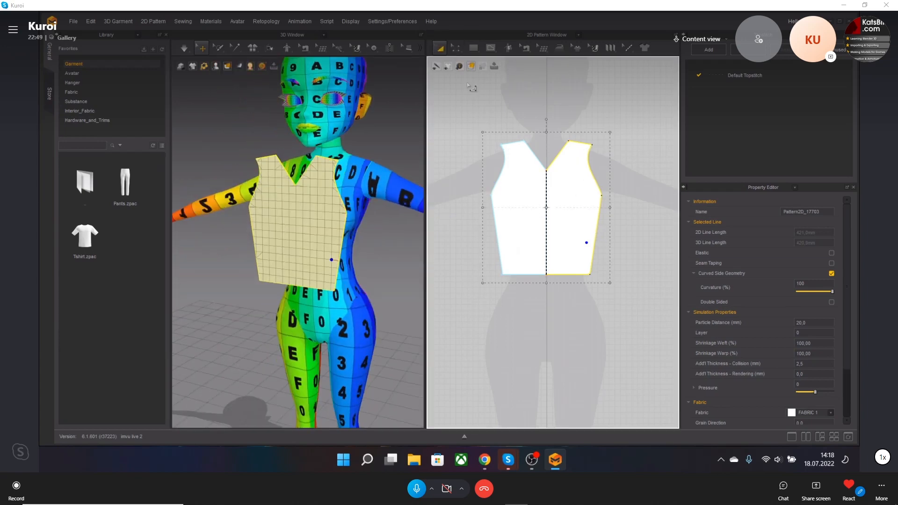
scroll(586, 210, "down", 5)
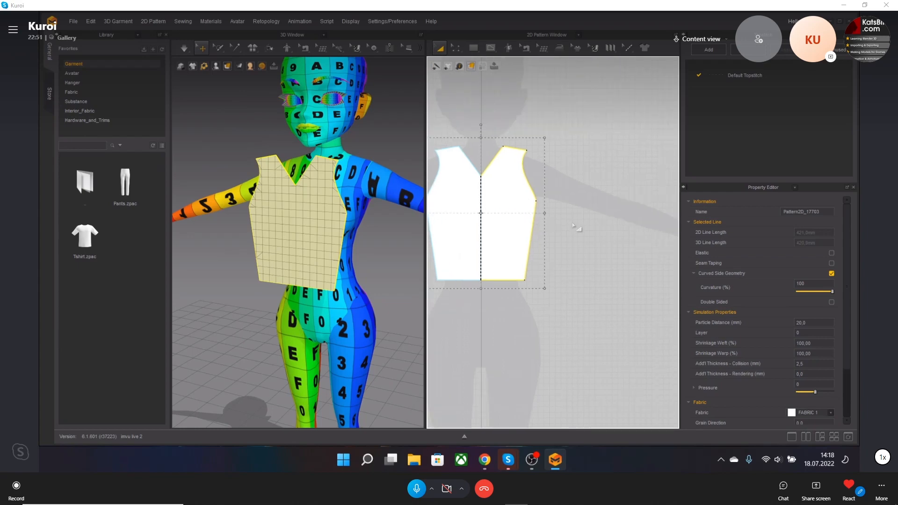
left_click_drag(541, 219, 610, 224)
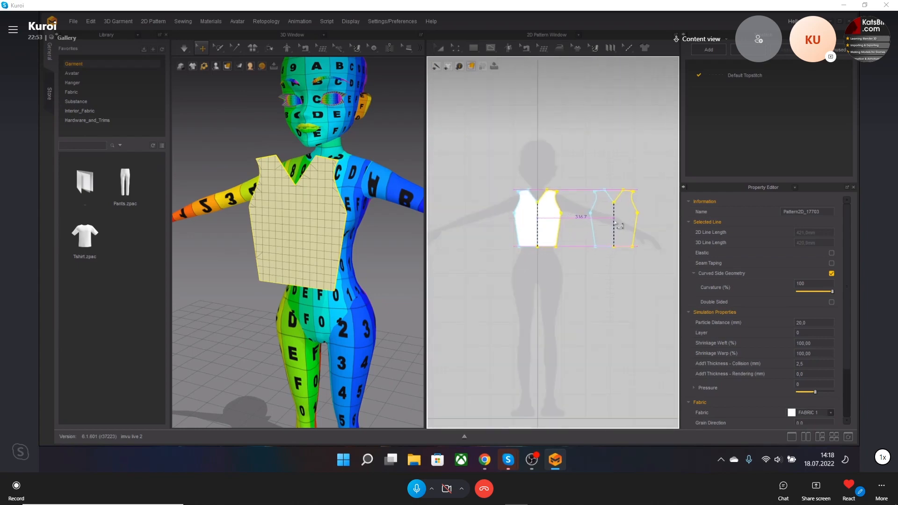
left_click(615, 222)
Step: Move the copied piece behind the avatar's back in 3D and flip its normal
middle_click_drag(412, 252, 366, 236)
scroll(380, 235, "down", 4)
right_click_drag(380, 235, 326, 278)
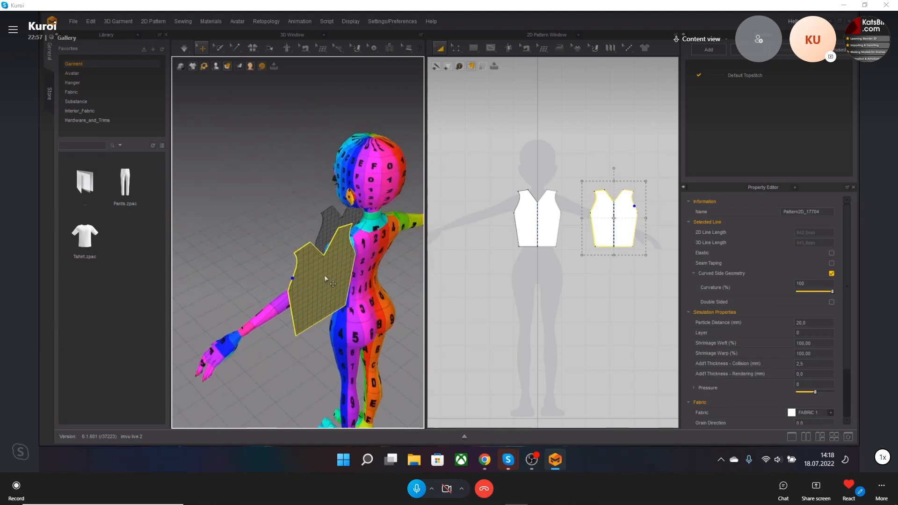
left_click_drag(326, 278, 386, 263)
middle_click_drag(387, 263, 313, 227)
left_click_drag(313, 228, 339, 240)
middle_click_drag(339, 241, 300, 224)
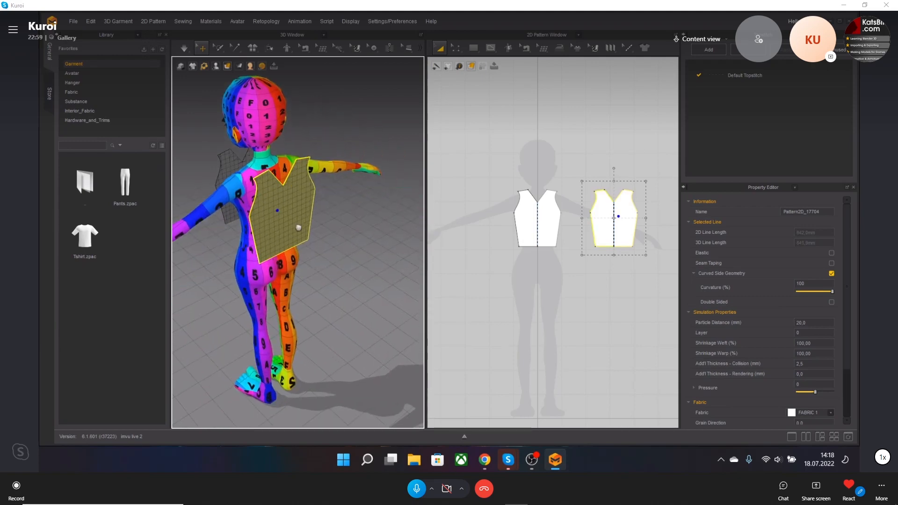
right_click(299, 224)
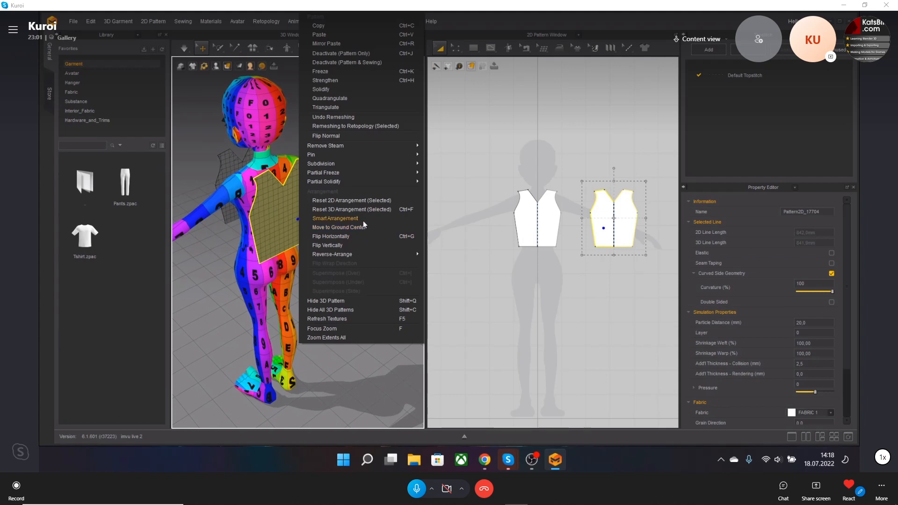
left_click(358, 137)
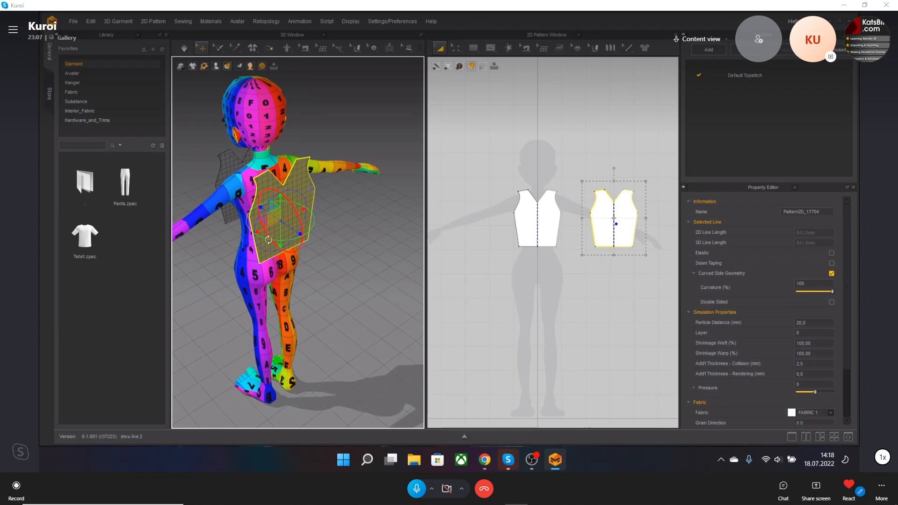
Step: Reposition the back piece with the gizmo so it stands upright and clear of the avatar's upper back
left_click(280, 220)
left_click_drag(383, 232, 323, 224)
right_click_drag(302, 236, 337, 234)
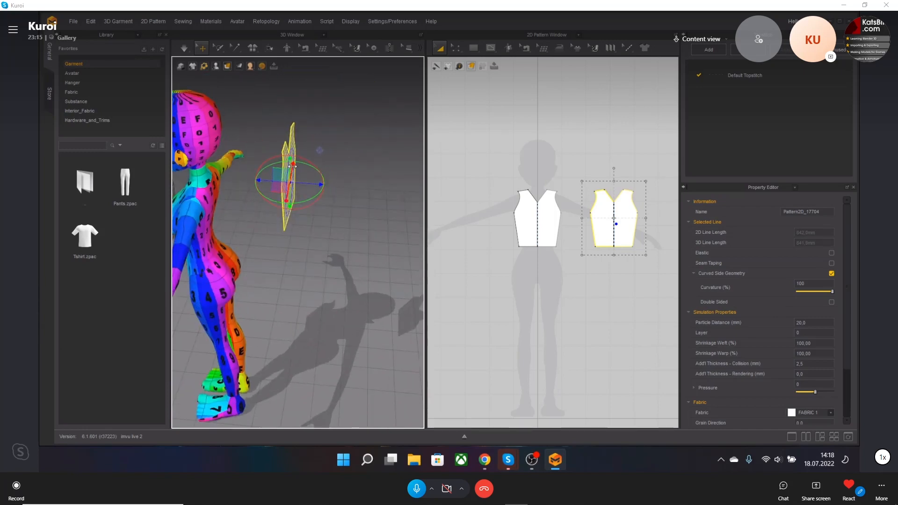
left_click_drag(289, 167, 290, 192)
left_click_drag(307, 207, 237, 203)
right_click_drag(238, 203, 286, 176)
left_click_drag(296, 171, 270, 188)
mouse_move(270, 188)
right_mouse_down()
mouse_move(360, 177)
mouse_move(309, 194)
mouse_move(265, 175)
right_mouse_up()
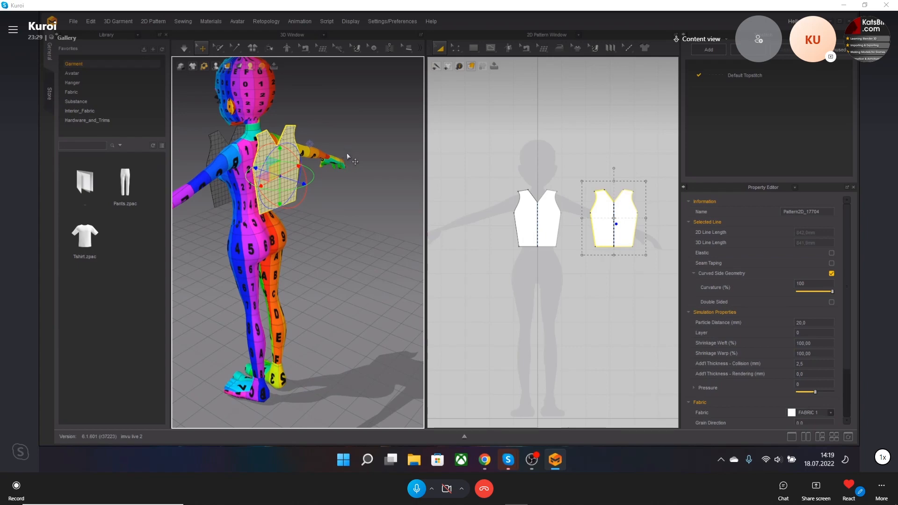
Step: Lower the back piece vertically behind the avatar
left_click(184, 48)
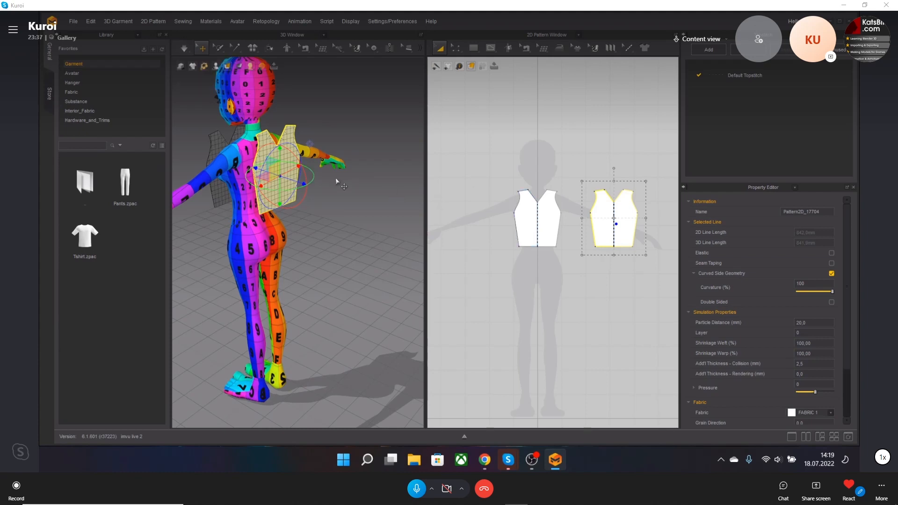
left_click_drag(278, 158, 280, 191)
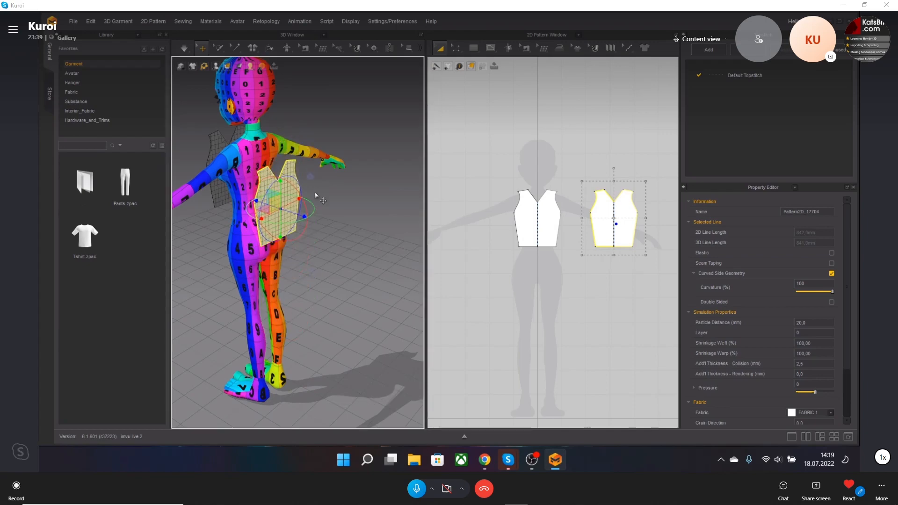
right_click_drag(282, 193, 311, 229)
right_click_drag(304, 193, 291, 120)
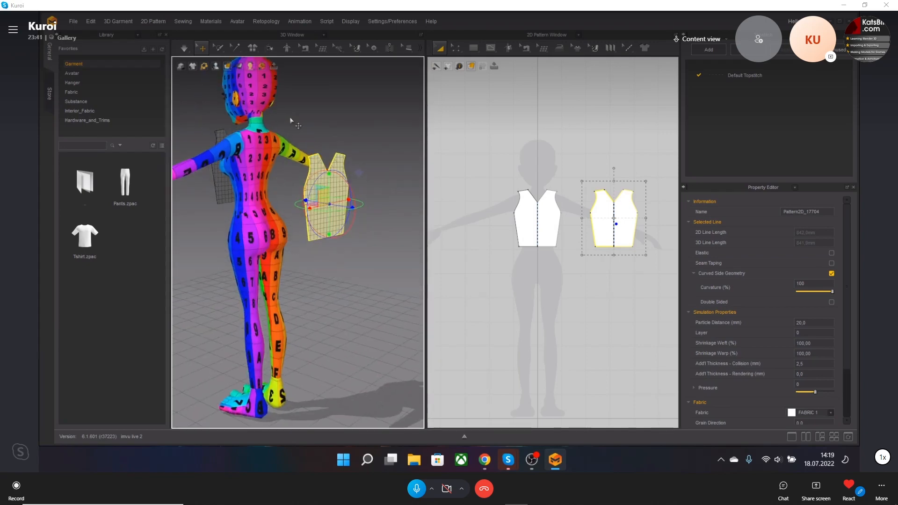
Step: Sew the front piece's shoulder edges to the back piece's opposite shoulder edges with Segment Sewing
mouse_move(523, 49)
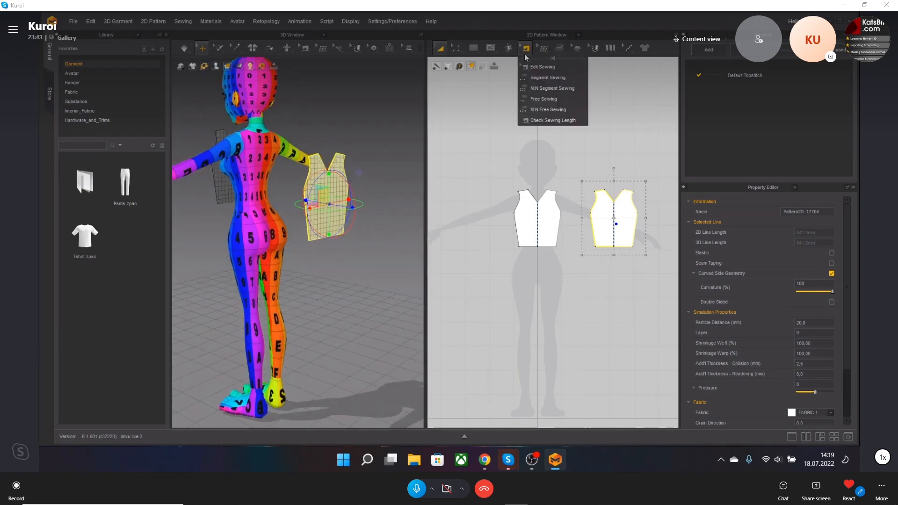
left_click(547, 78)
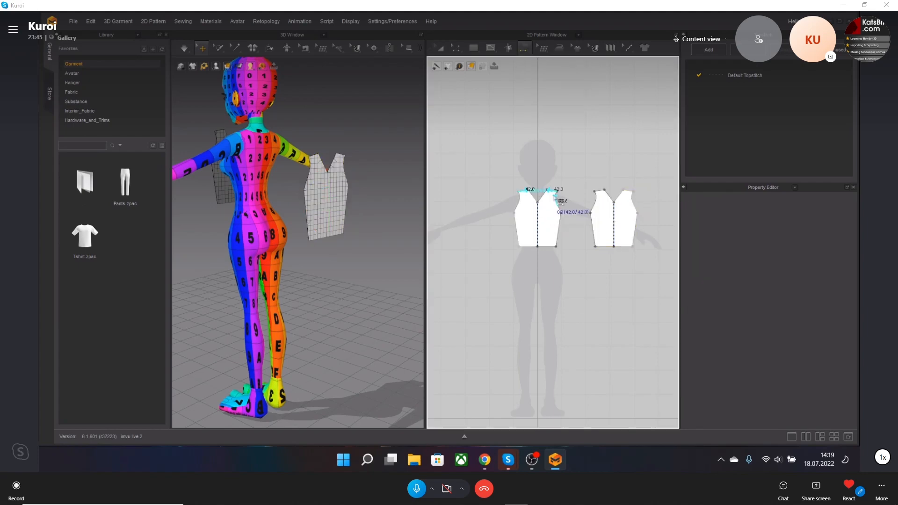
right_click_drag(377, 170, 335, 190)
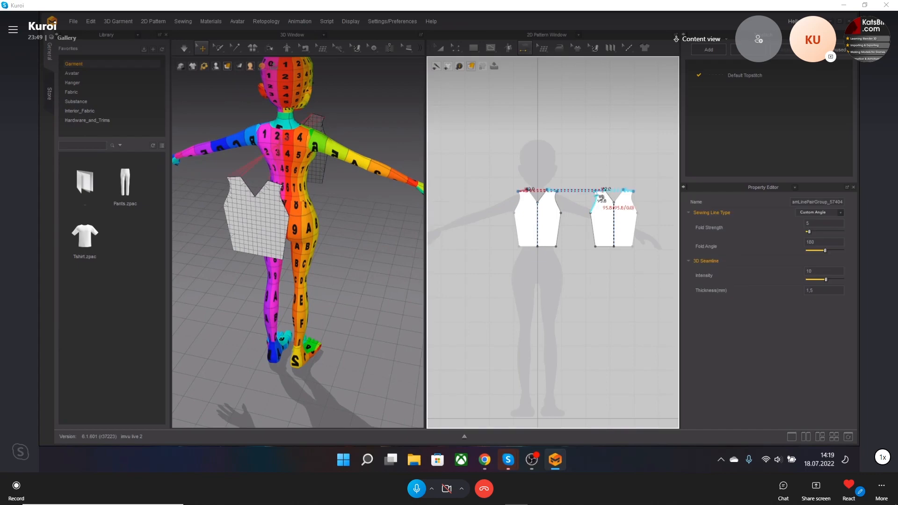
left_click(557, 196)
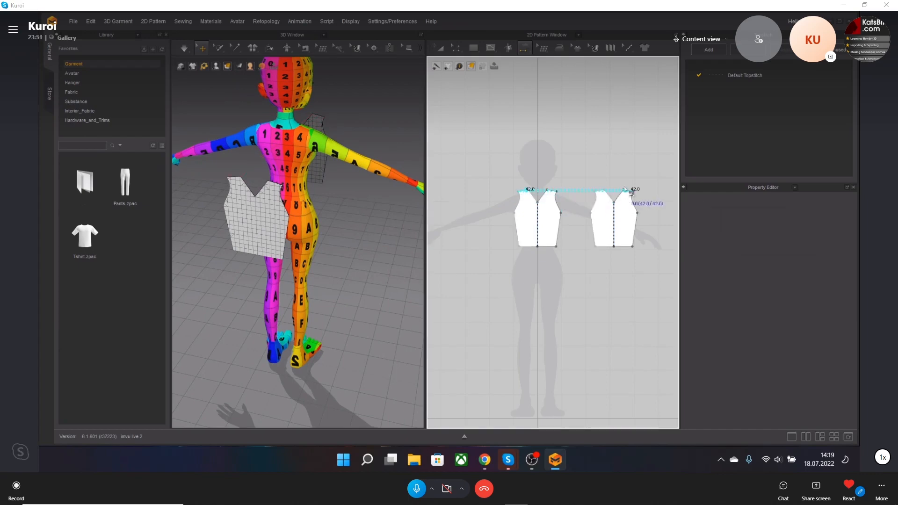
left_click(635, 191)
Step: Select the back piece and simulate the garment to drape both pieces from the shoulder seams
right_click_drag(421, 169, 403, 201)
scroll(266, 185, "up", 3)
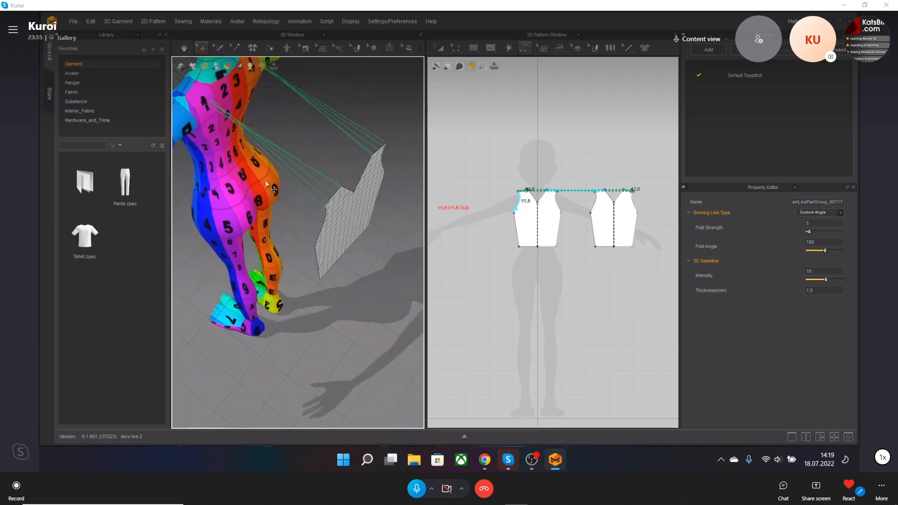
mouse_move(334, 188)
right_mouse_down()
mouse_move(286, 186)
mouse_move(340, 186)
mouse_move(341, 198)
right_mouse_up()
left_click(341, 205)
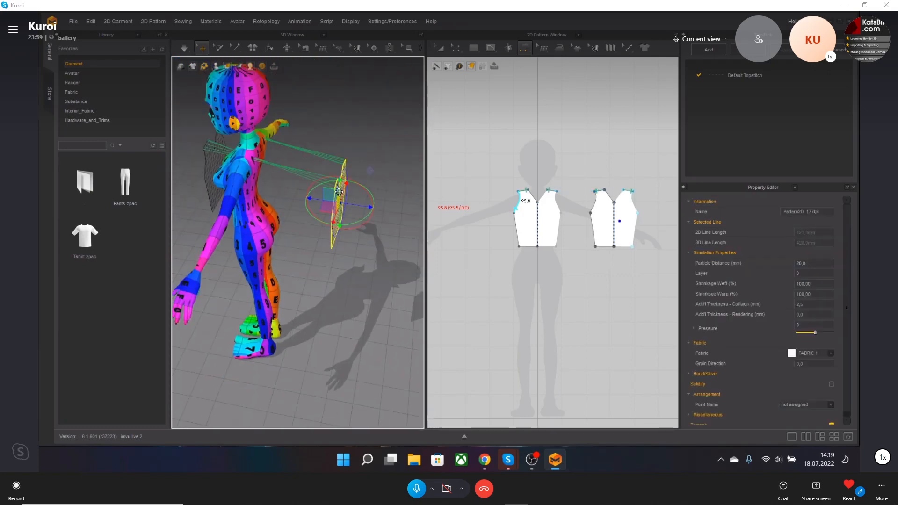
key("space")
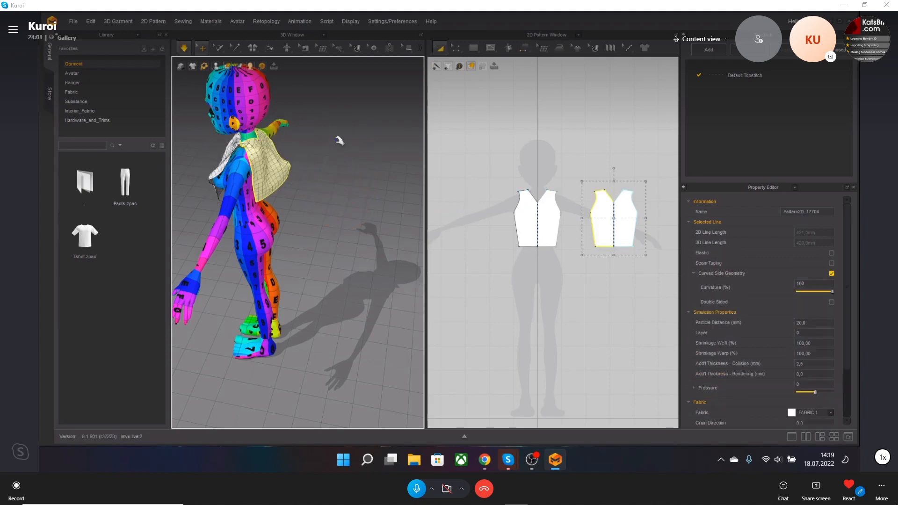
scroll(312, 166, "up", 5)
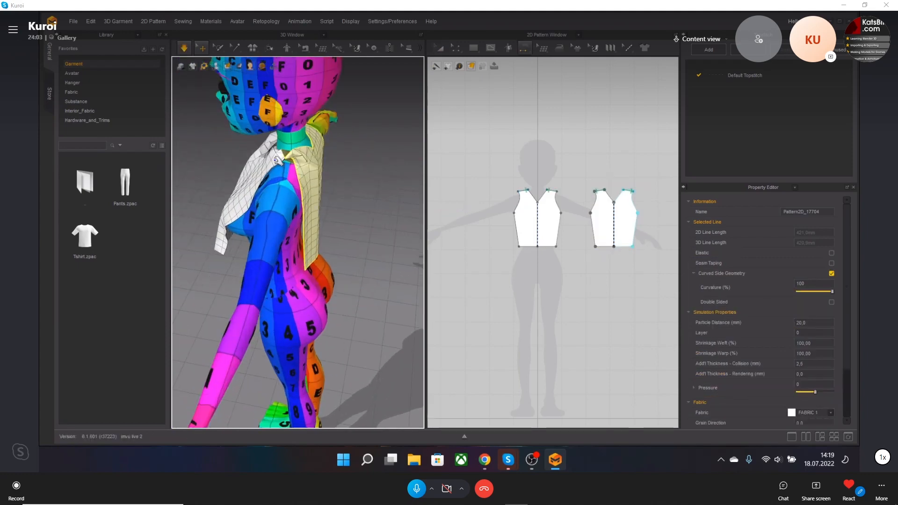
Step: Undo the simulated drape and the shoulder sewing
key("ctrl+z")
right_click_drag(356, 220, 296, 218)
key("ctrl+z")
key("ctrl+z")
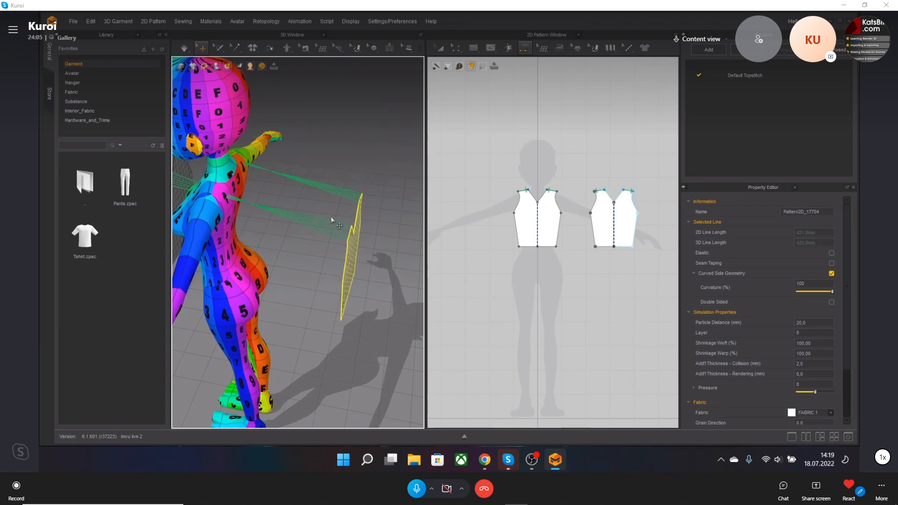
Step: Raise the back piece with the gizmo to the level of the avatar's shoulders and upper back
left_click(351, 255)
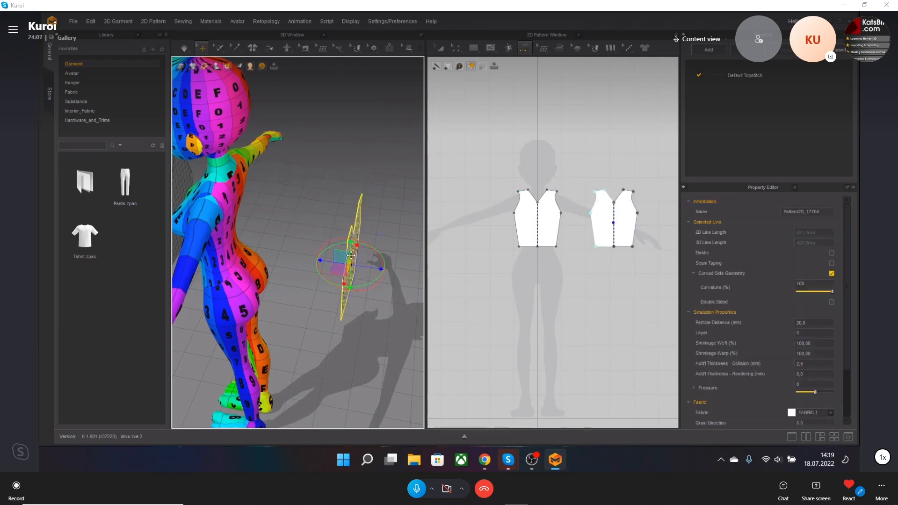
left_click_drag(351, 253, 345, 201)
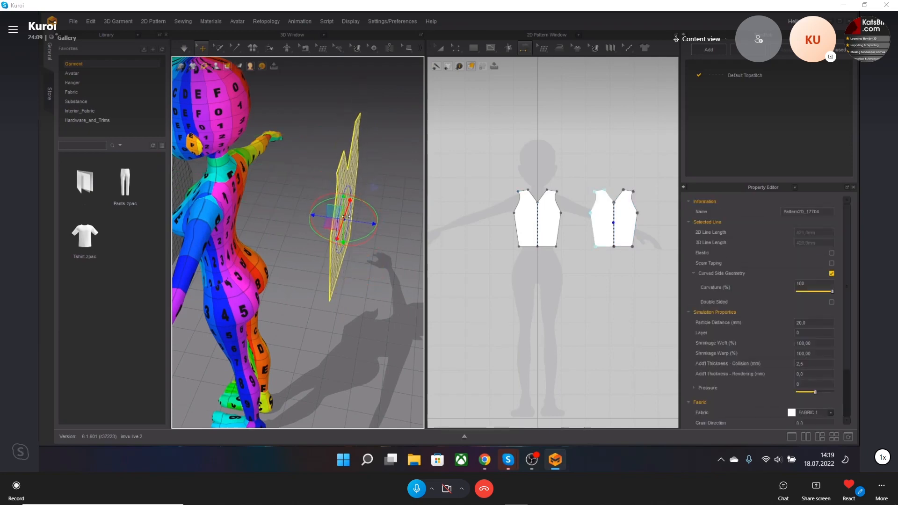
scroll(361, 226, "down", 4)
right_click_drag(361, 226, 327, 212)
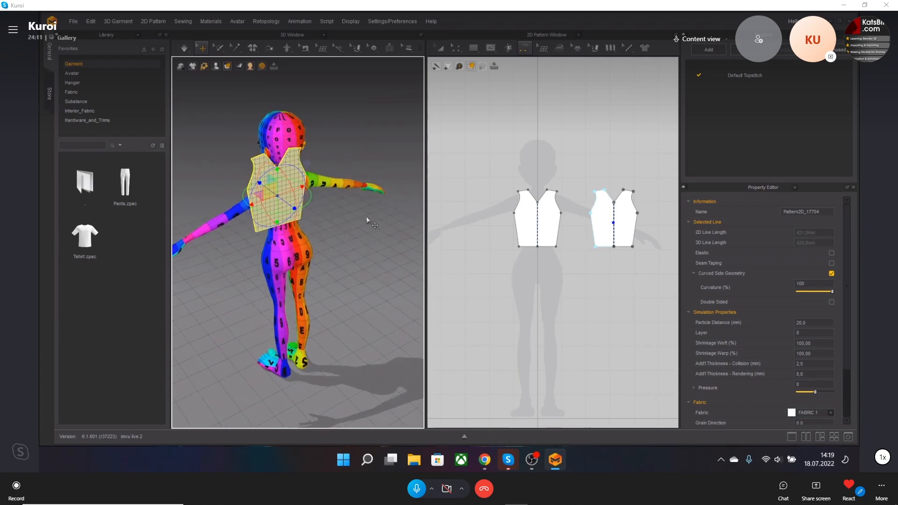
Step: Try sewing the front piece's shoulder edges to the back piece's same-side shoulder edges with Segment Sewing, and simulate the garment
left_click(527, 51)
left_click(540, 77)
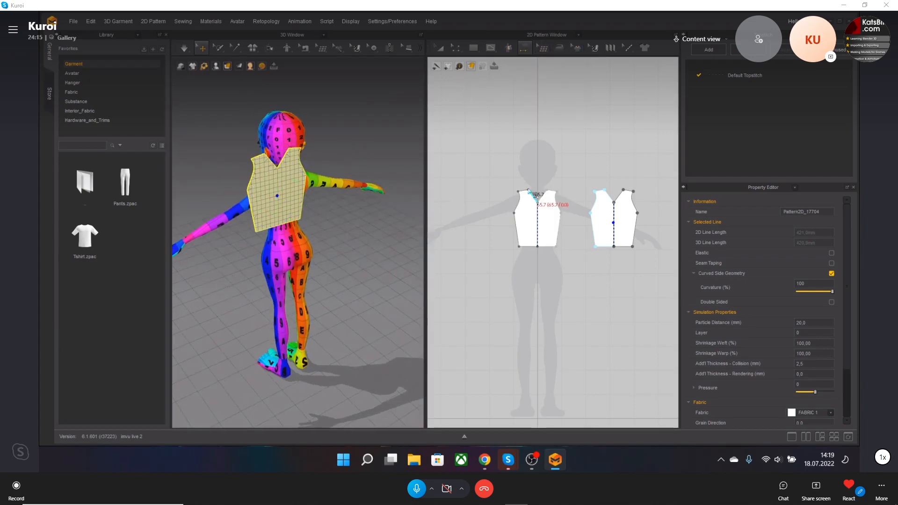
left_click(524, 190)
left_click(604, 195)
right_click_drag(327, 206, 350, 210)
key("space")
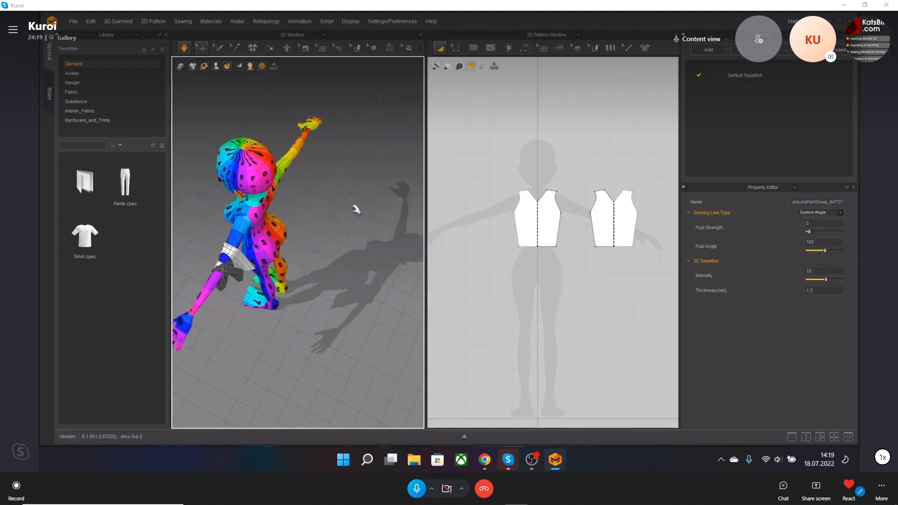
Step: Rotate the back piece with the gizmo behind the avatar and apply Flip Normal to it
left_click(313, 266)
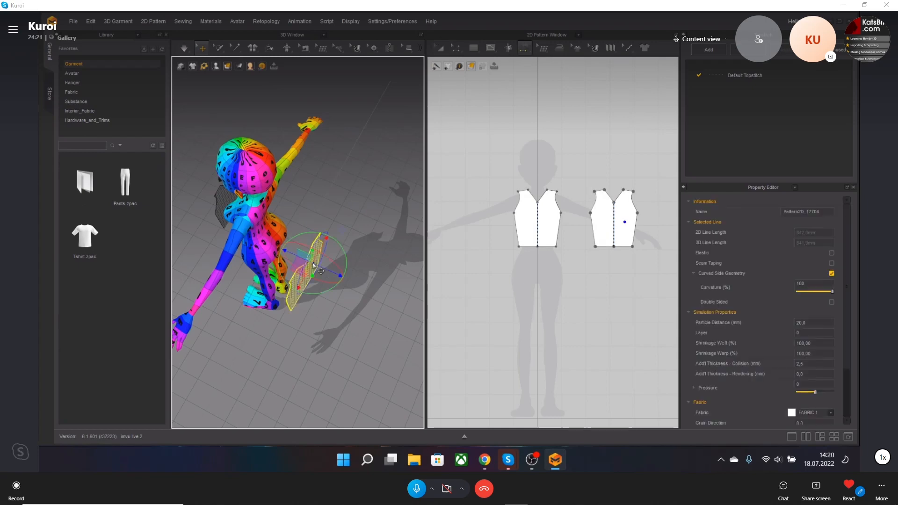
right_click(313, 267)
left_click(289, 288)
left_click_drag(326, 292, 245, 120)
right_click(327, 257)
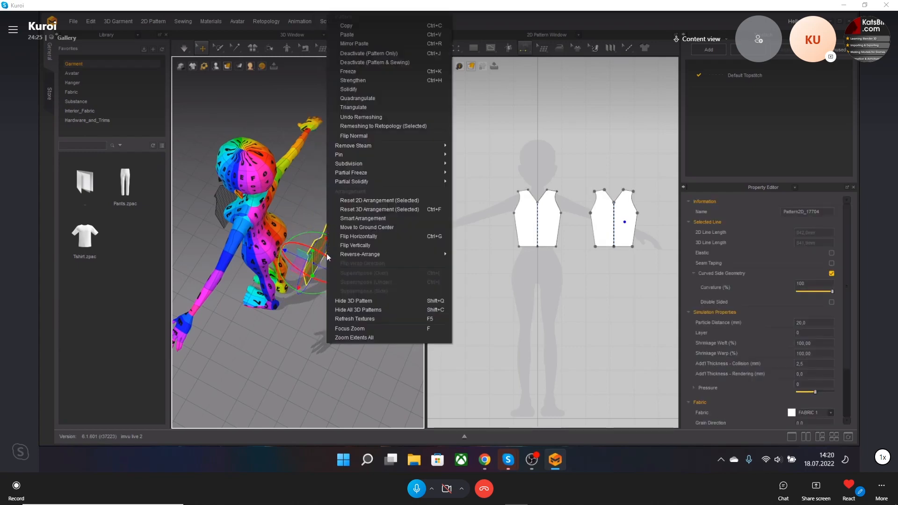
left_click(361, 135)
right_click_drag(362, 253, 351, 222)
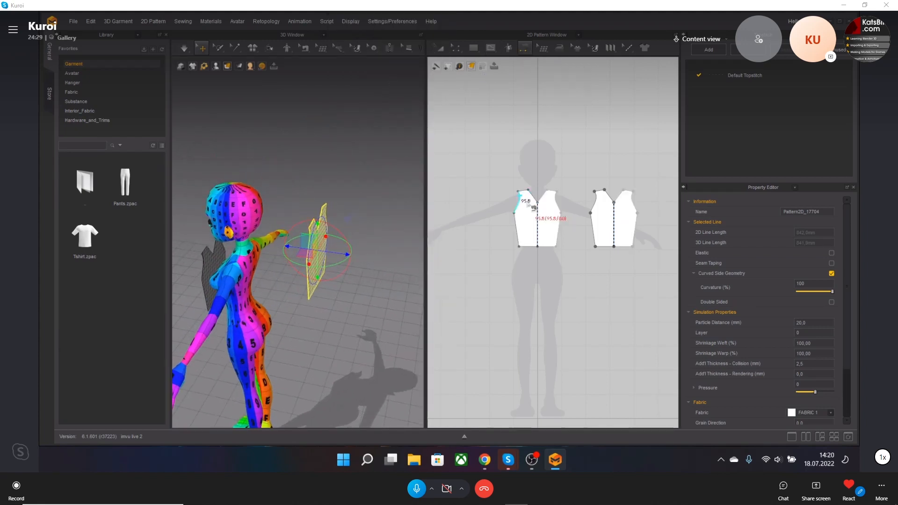
Step: Sew the front piece's shoulder edges crosswise to the shoulder edges of the flipped back piece
left_click(526, 196)
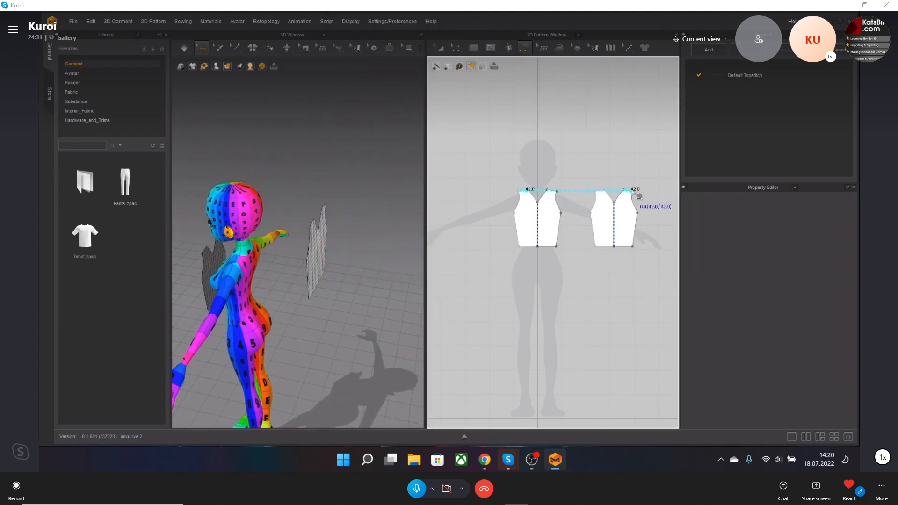
left_click(638, 196)
right_click_drag(327, 234, 279, 239)
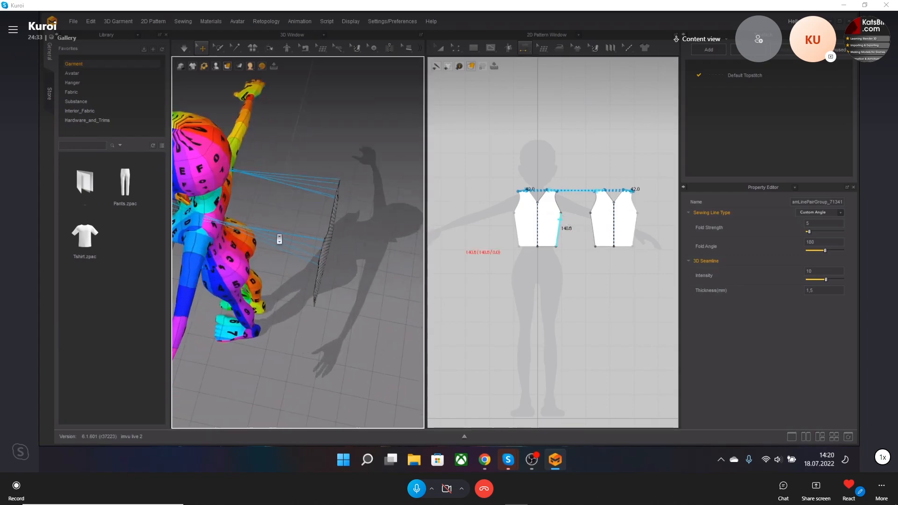
scroll(280, 239, "up", 2)
left_click_drag(329, 270, 220, 232)
right_click_drag(220, 233, 290, 242)
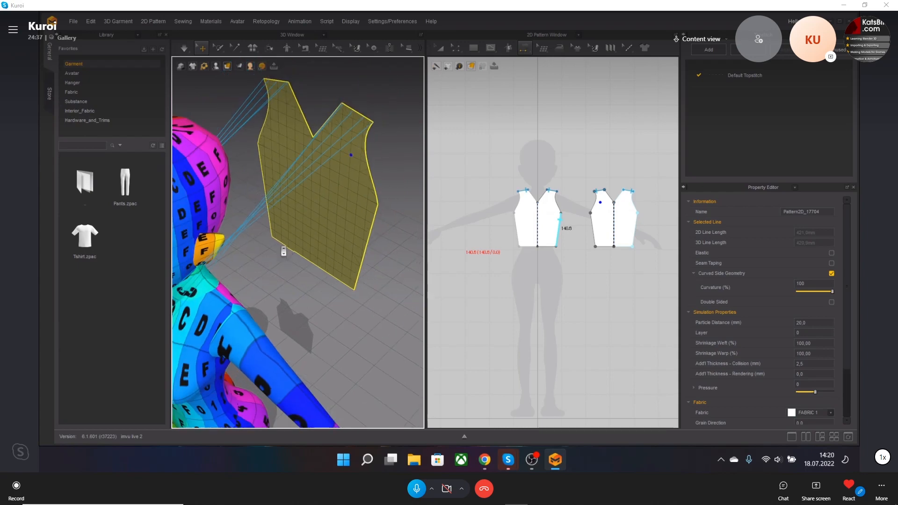
Step: Simulate the shoulder-sewn pieces and pull the draped fabric toward the avatar's arm
scroll(284, 251, "up", 1)
scroll(273, 267, "down", 3)
right_click_drag(238, 292, 262, 303)
scroll(291, 293, "down", 2)
key("space")
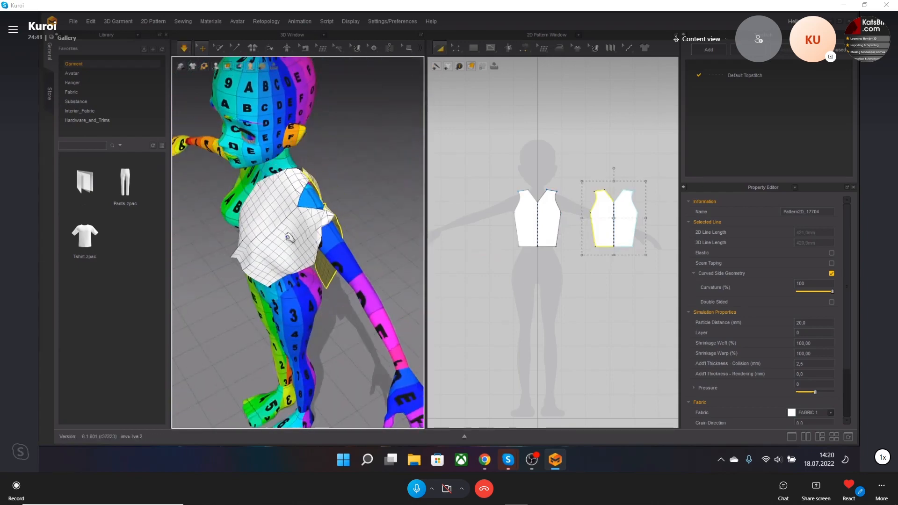
left_click_drag(288, 237, 363, 232)
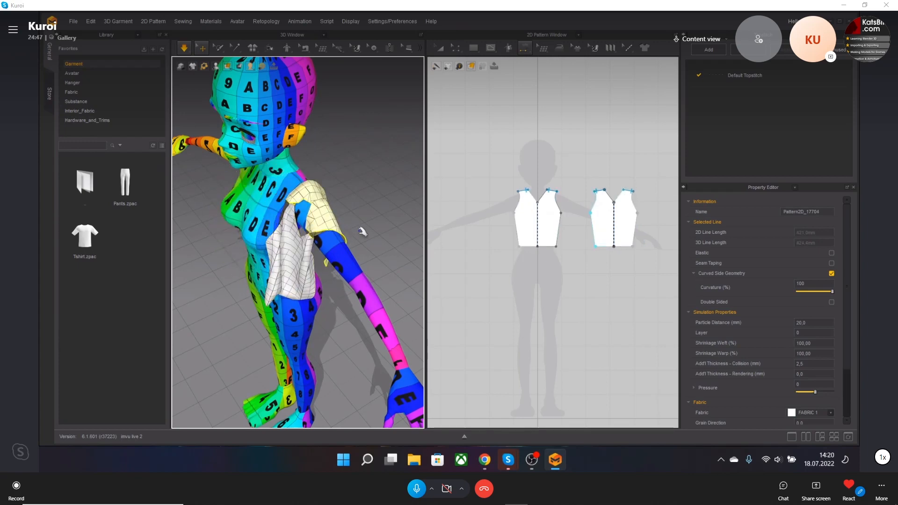
Step: Undo the simulated drape and the crosswise shoulder sewing
right_click_drag(362, 229, 301, 243)
scroll(301, 243, "down", 3)
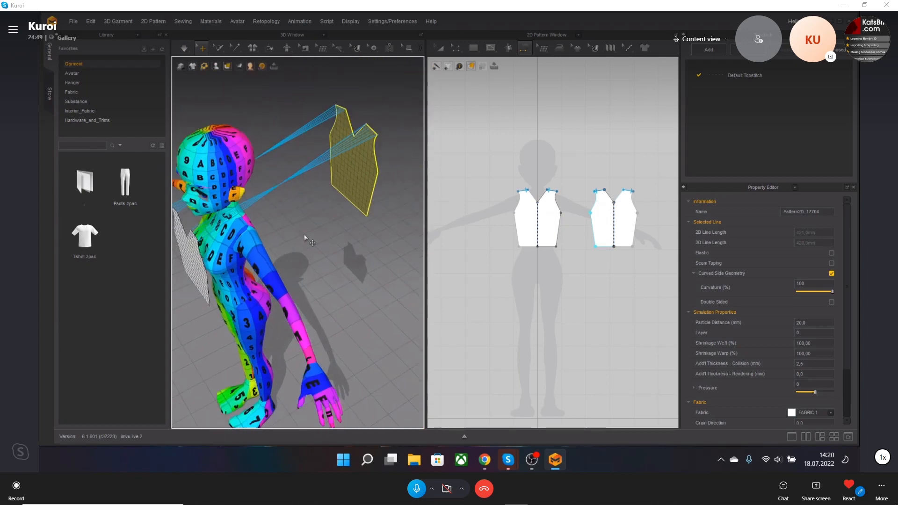
key("ctrl+z")
key("ctrl+z")
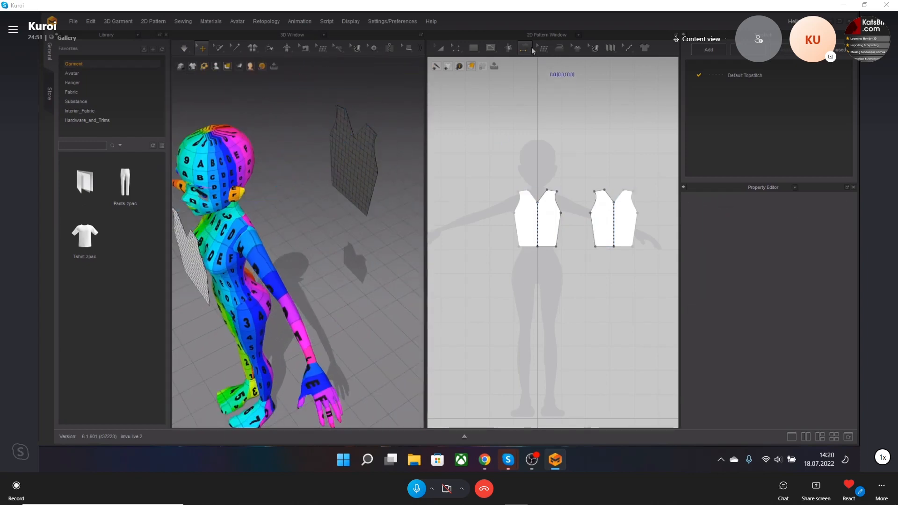
Step: With Segment Sewing, join the front piece's shoulder edge to the opposite shoulder edge of the back piece in the 2D pattern
left_click(530, 47)
left_click(535, 77)
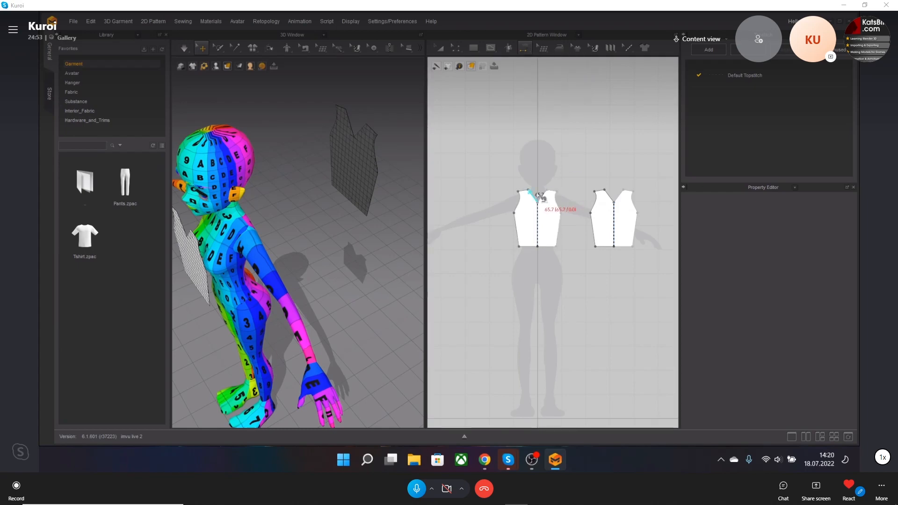
left_click(552, 190)
scroll(629, 192, "up", 3)
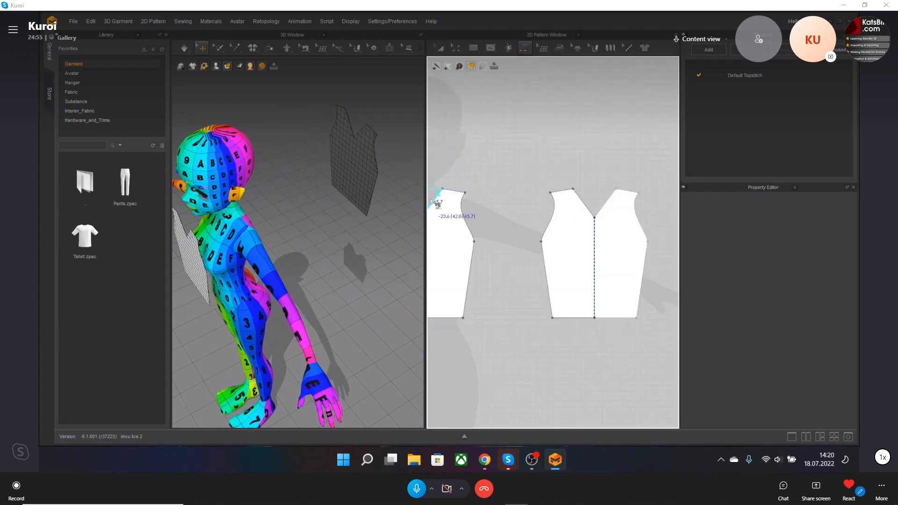
middle_click_drag(492, 202, 582, 204)
scroll(579, 204, "up", 3)
scroll(463, 189, "up", 4)
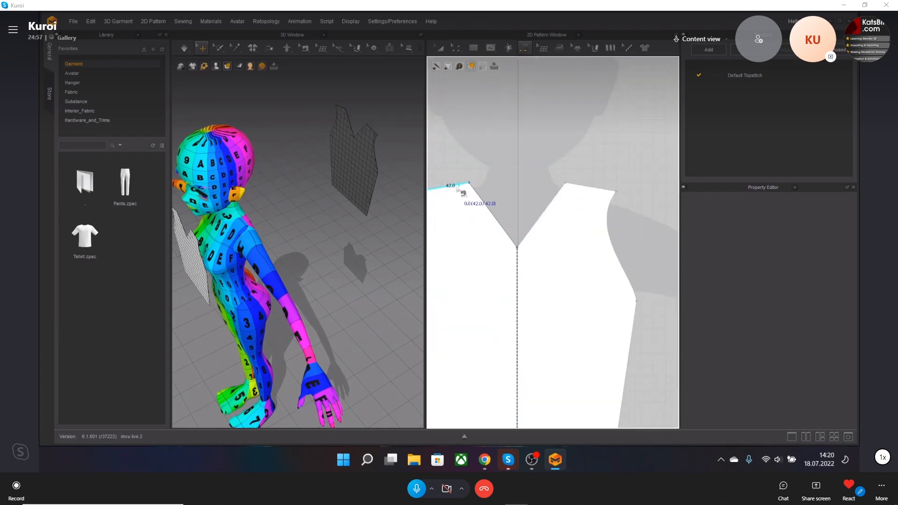
scroll(540, 206, "down", 8)
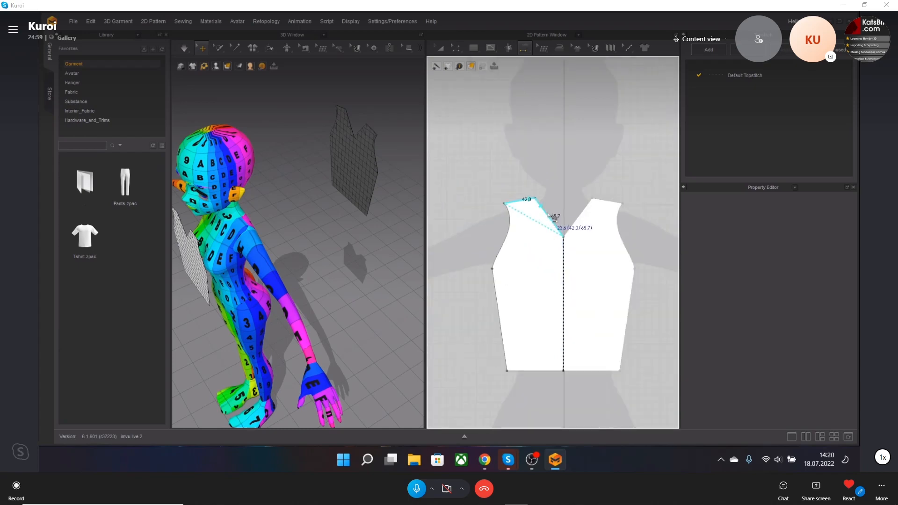
middle_click_drag(568, 222, 473, 236)
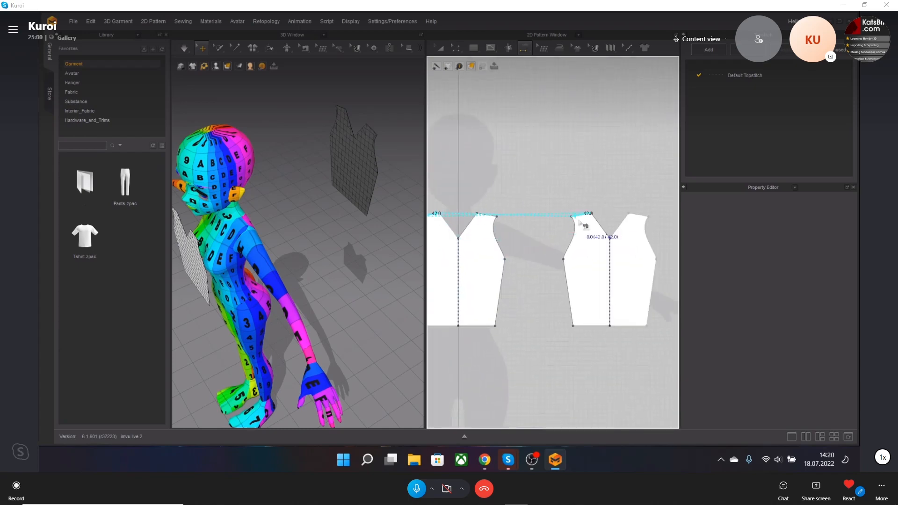
left_click(639, 221)
Step: Simulate the garment to test the shoulder seams, and undo the drape
mouse_move(270, 215)
right_mouse_down()
mouse_move(281, 204)
mouse_move(333, 205)
mouse_move(281, 209)
mouse_move(315, 197)
mouse_move(254, 256)
mouse_move(312, 236)
mouse_move(253, 270)
right_mouse_up()
left_click(254, 256)
right_click_drag(339, 214, 393, 215)
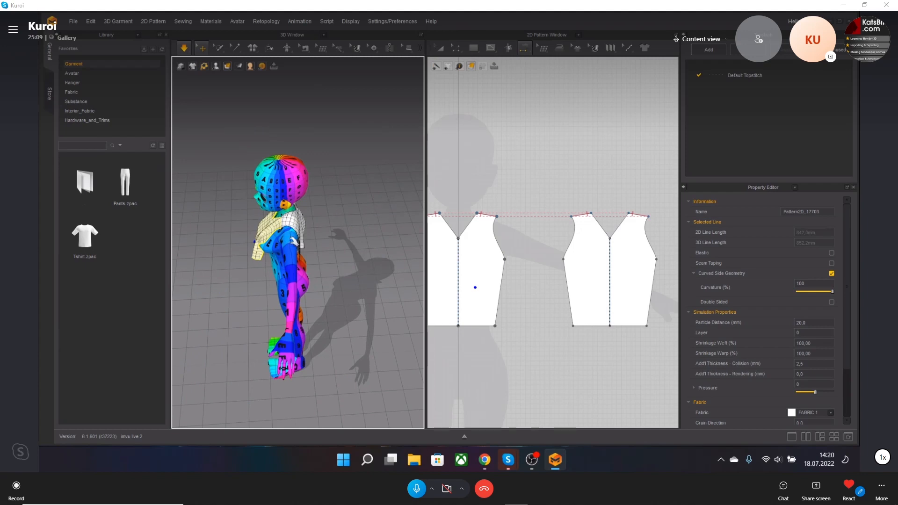
left_click(538, 217)
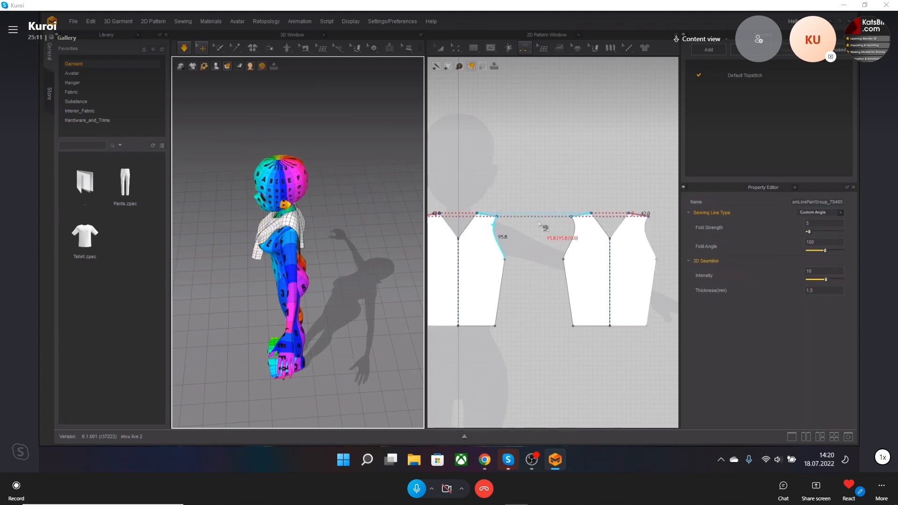
key("ctrl+z")
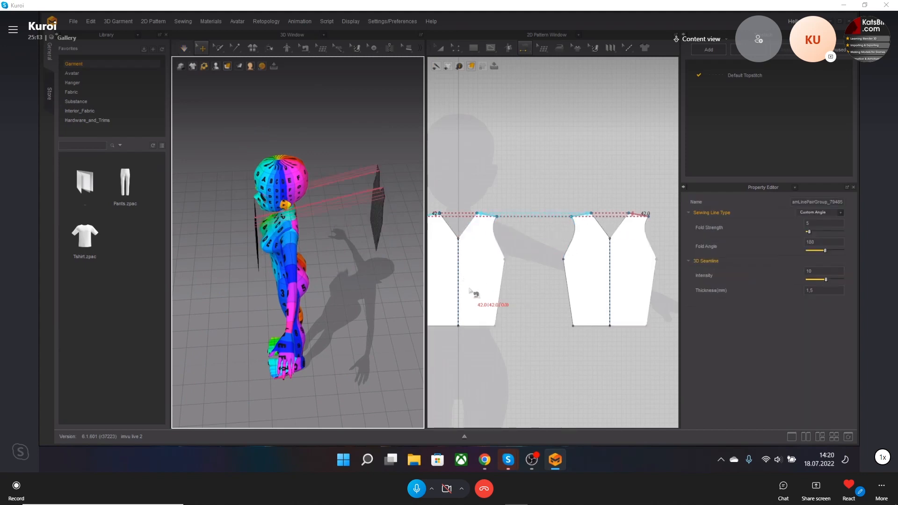
Step: Try sewing the front piece's side edge to the back piece's same-side edge in the 2D pattern
middle_click_drag(508, 295, 613, 259)
middle_click_drag(557, 262, 479, 262)
left_click(444, 244)
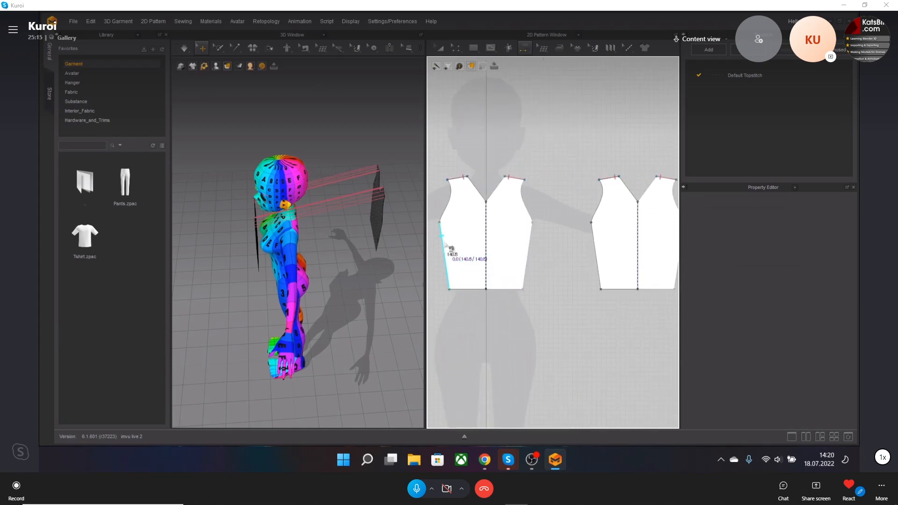
left_click(601, 241)
key("ctrl+z")
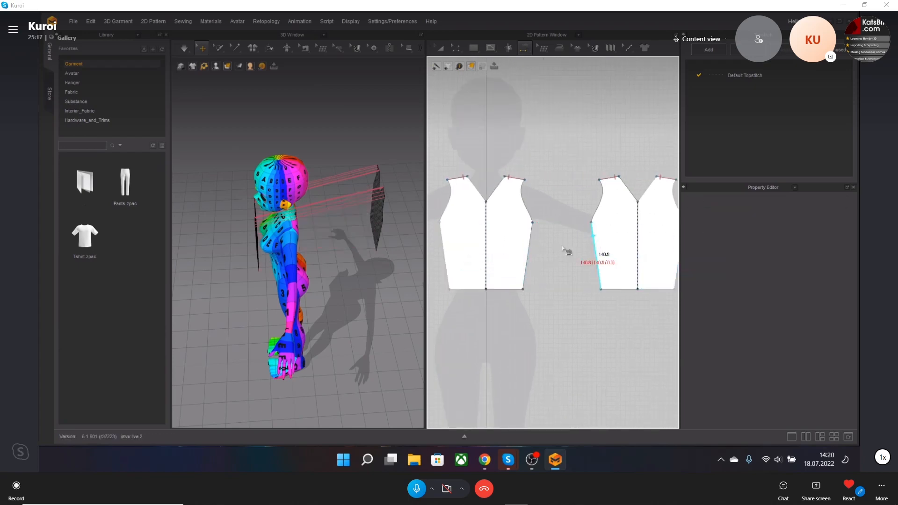
Step: Sew the front piece's side edge below the armhole to the back piece's facing side edge directly on the 3D garment
right_click_drag(257, 255, 296, 238)
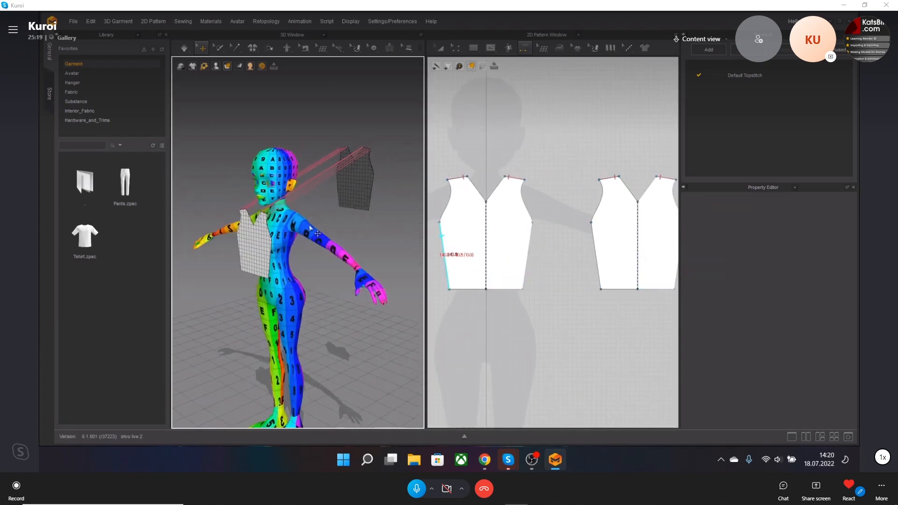
scroll(297, 238, "up", 3)
left_click(304, 48)
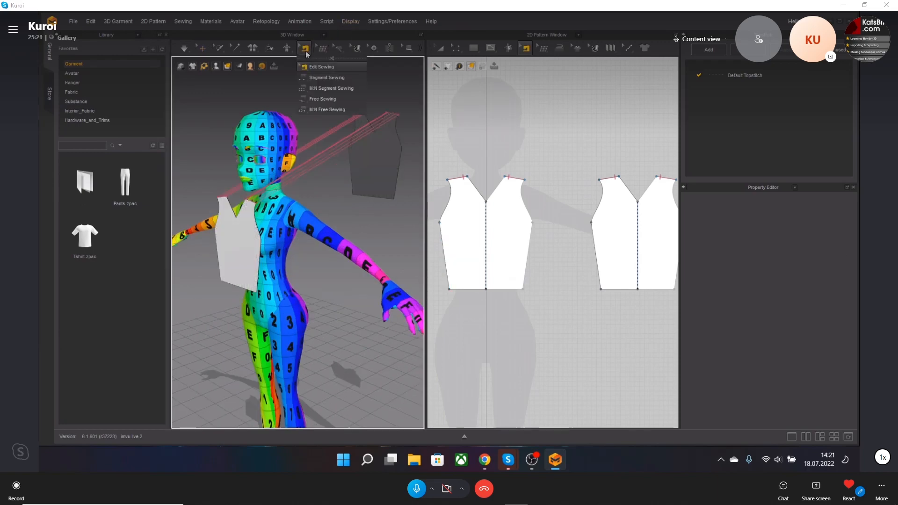
left_click(260, 253)
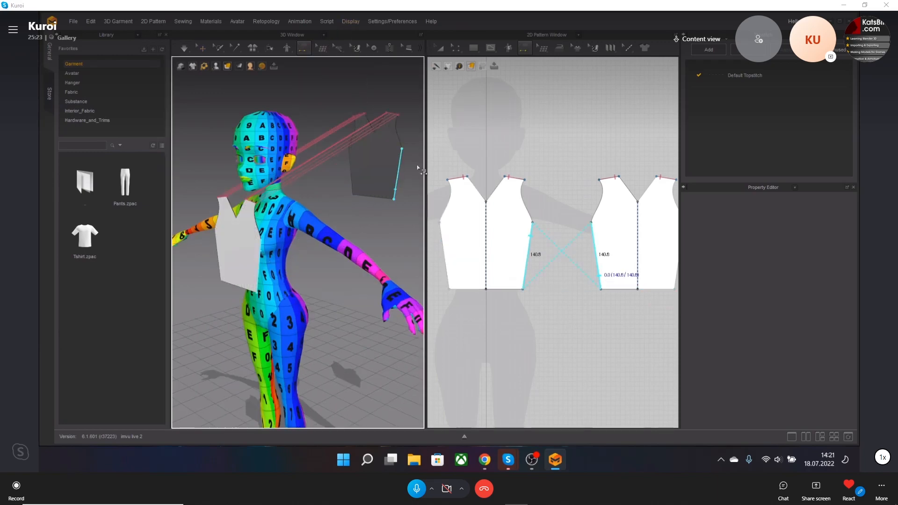
left_click(401, 162)
Step: Simulate the garment to test the side and shoulder seams from several angles, and undo the drape
key("space")
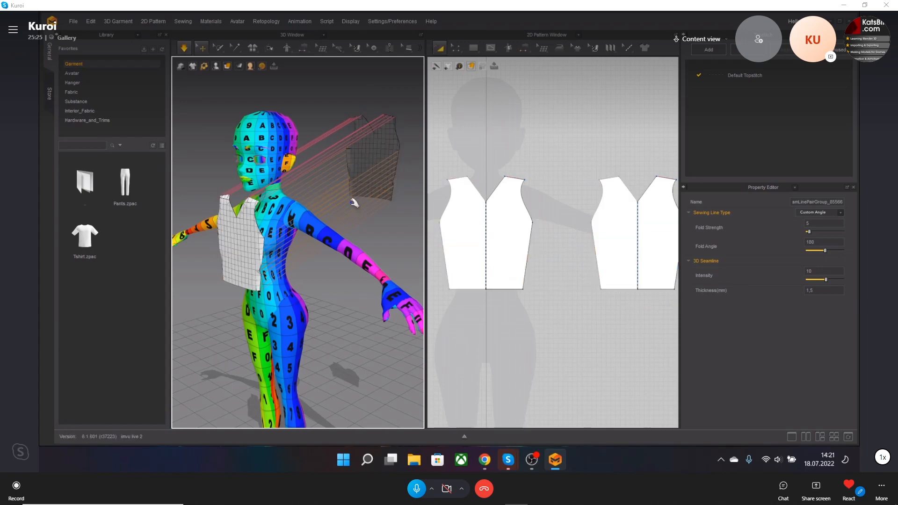
mouse_move(330, 215)
right_mouse_down()
mouse_move(353, 219)
mouse_move(325, 221)
right_mouse_up()
left_click(282, 205)
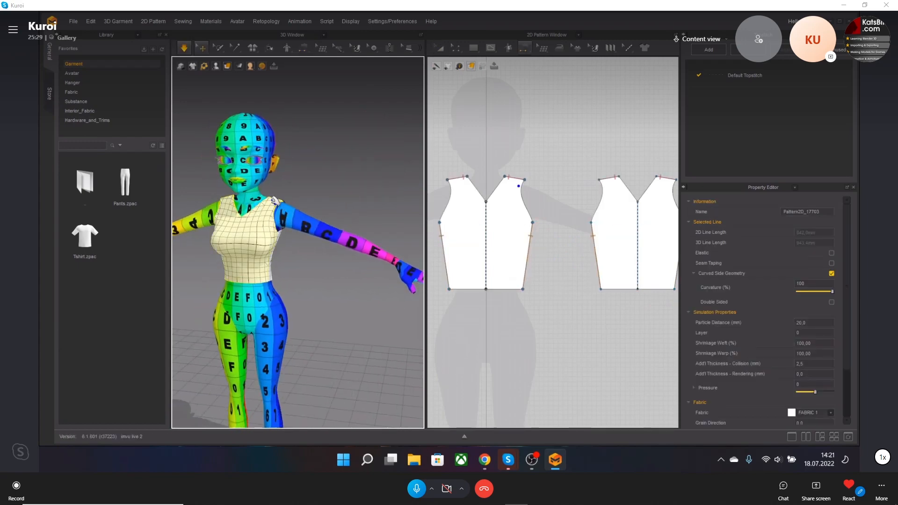
right_click_drag(351, 216, 239, 226)
key("ctrl+z")
key("ctrl+z")
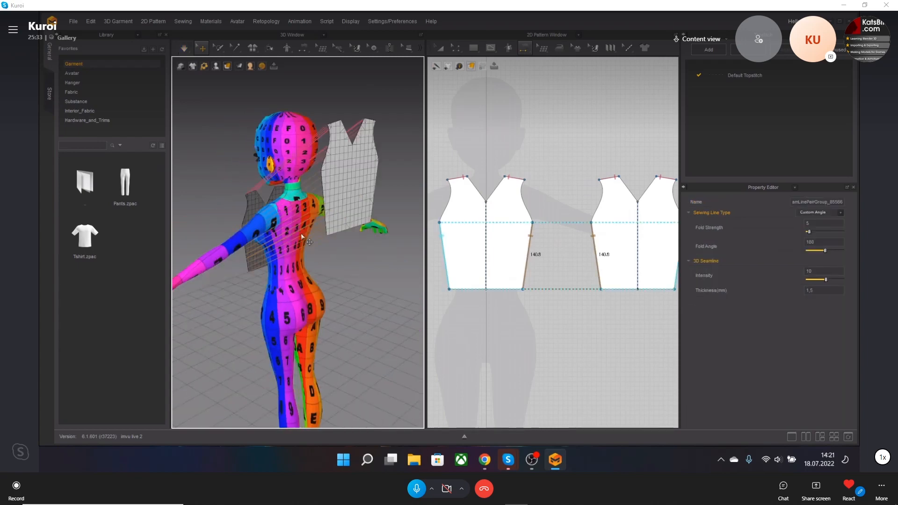
Step: Try simulating with the back piece moved down to the avatar's feet, and undo the result
left_click_drag(346, 193, 306, 390)
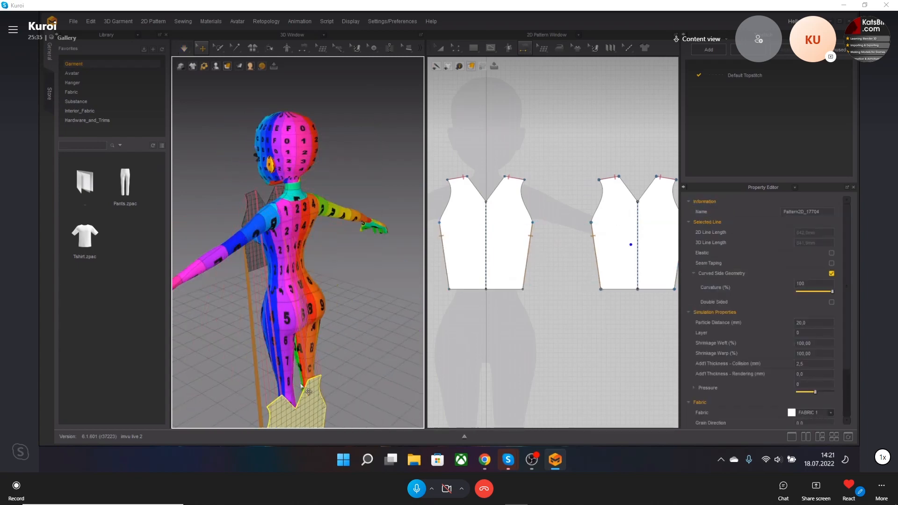
right_click_drag(307, 390, 363, 368)
middle_click_drag(337, 355, 307, 274)
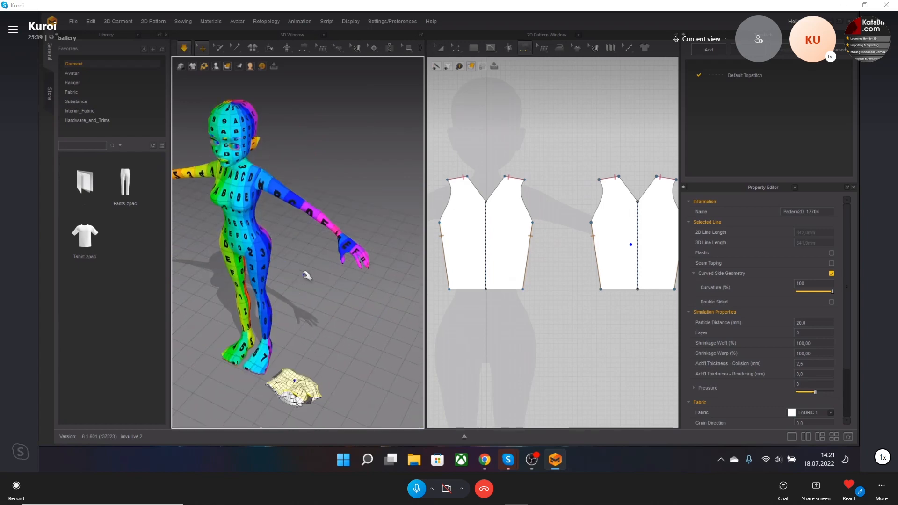
scroll(309, 278, "down", 3)
left_click_drag(306, 357, 353, 264)
key("ctrl+z")
key("ctrl+z")
Step: Simulate the sewn top onto the avatar and tug the fabric into place at the shoulder near the neckline
key("space")
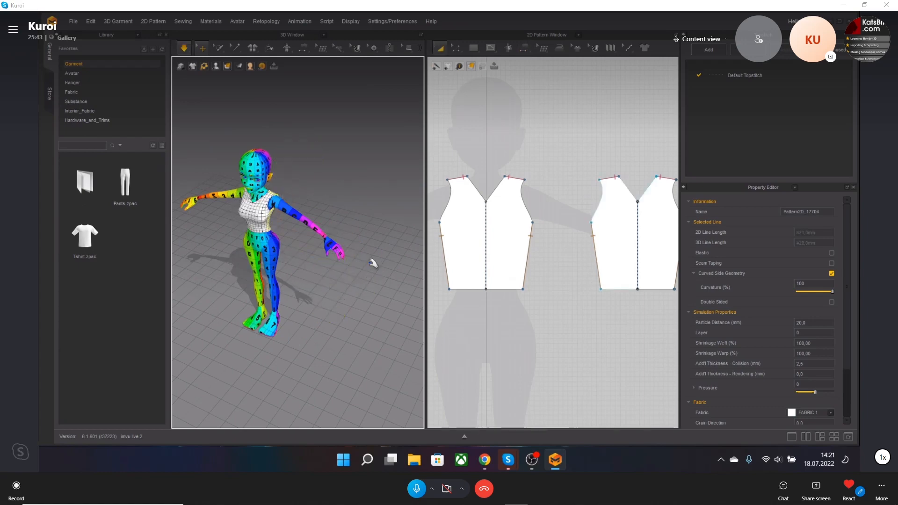
right_click_drag(278, 257, 299, 231)
middle_click_drag(318, 254, 280, 313)
scroll(323, 222, "up", 6)
scroll(300, 218, "down", 2)
scroll(300, 216, "up", 2)
left_click_drag(296, 207, 283, 192)
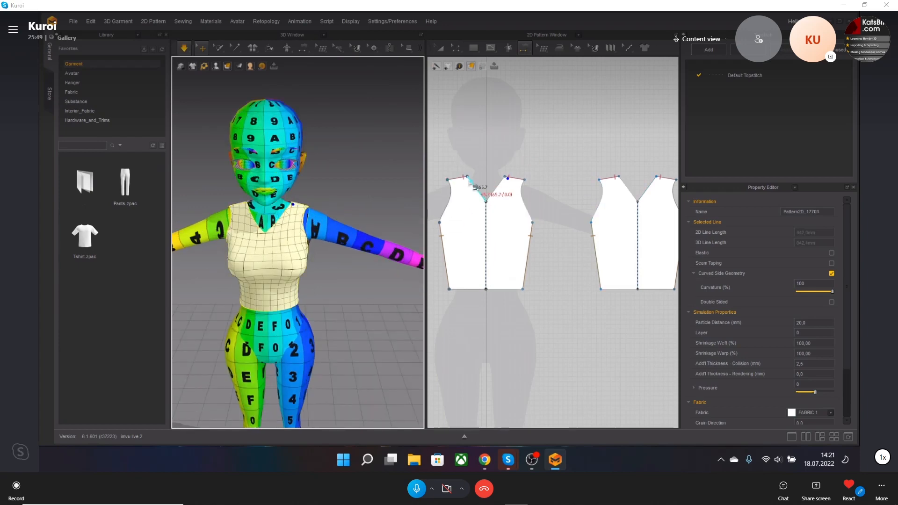
Step: Draw a tall, narrow rectangular pattern piece for a sleeve beside the front bodice, over the avatar silhouette's right arm
scroll(475, 187, "down", 6)
scroll(486, 101, "up", 3)
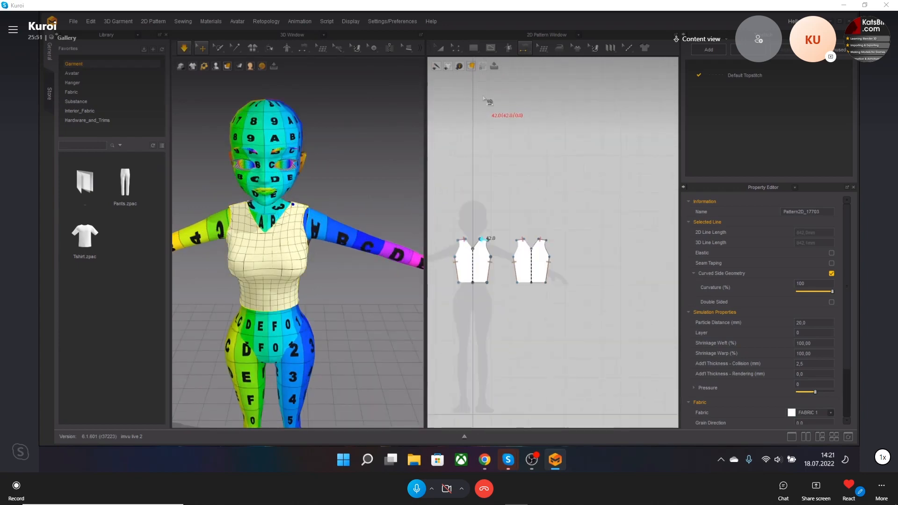
left_click(471, 66)
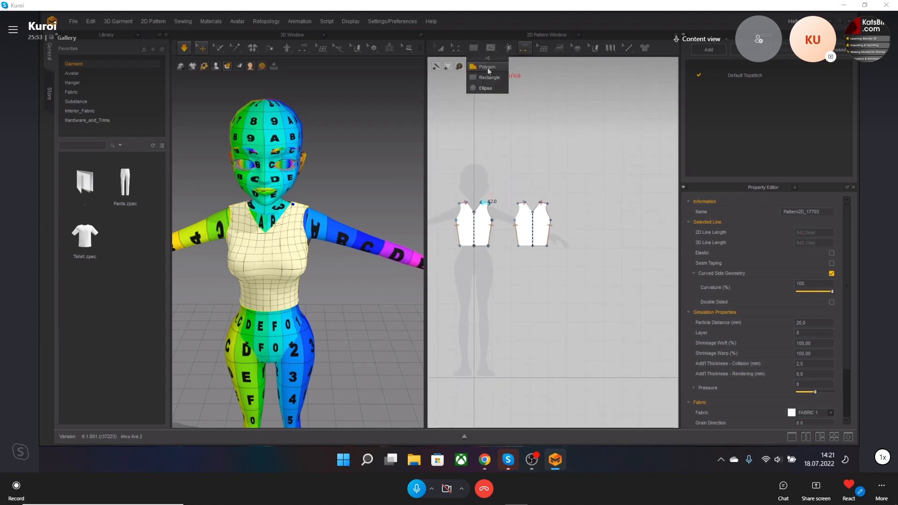
left_click(456, 48)
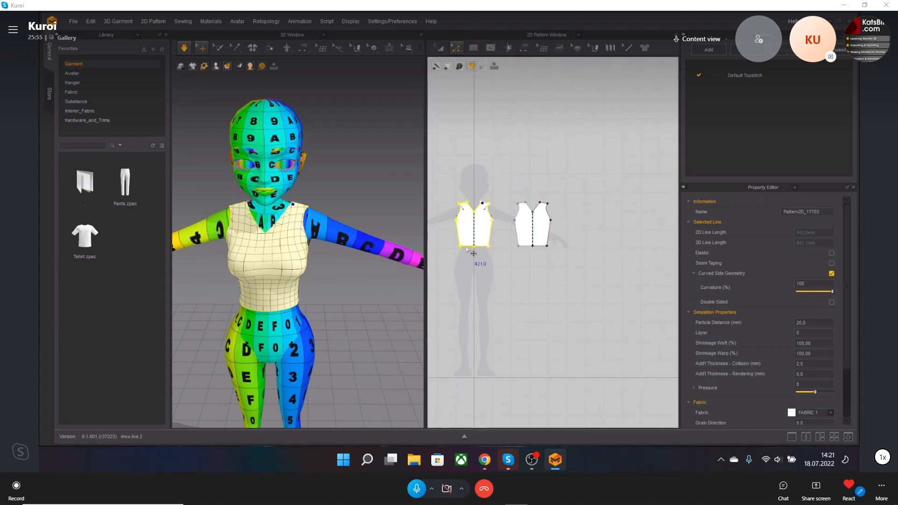
left_click(474, 49)
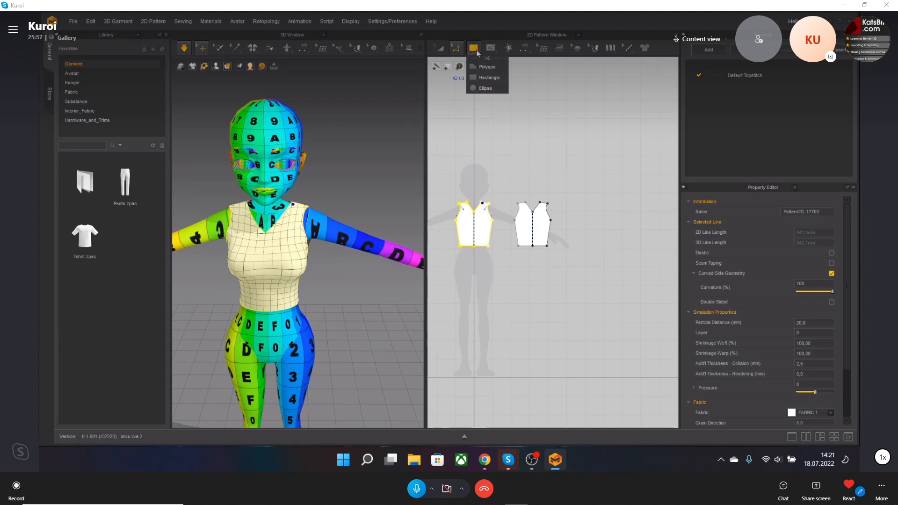
left_click(490, 78)
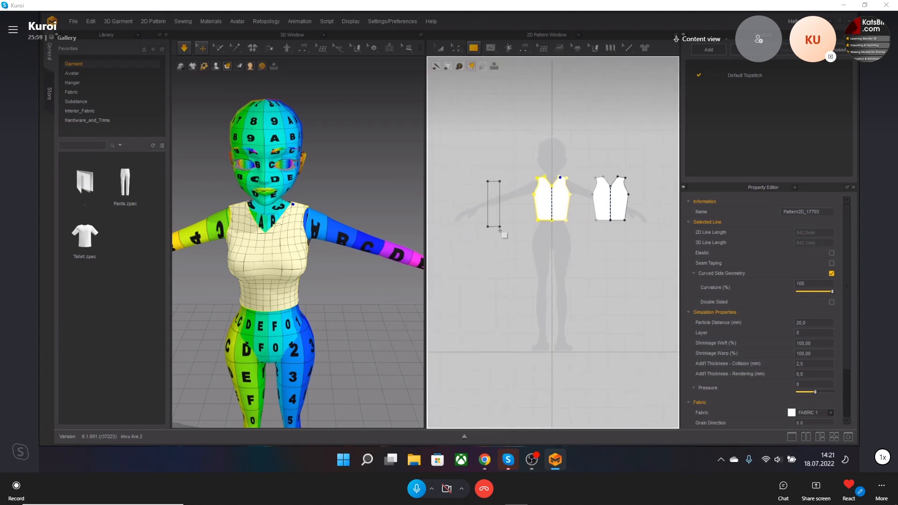
left_click_drag(500, 248, 500, 248)
right_click(496, 203)
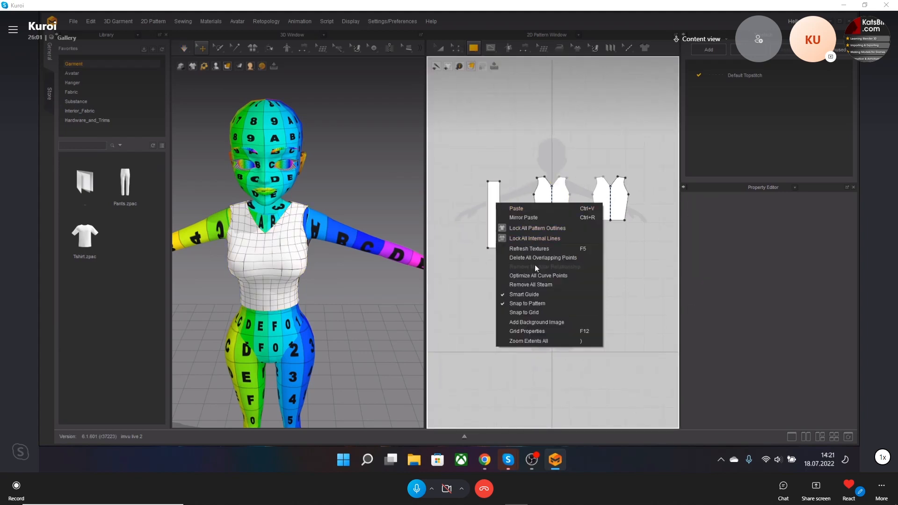
left_click(467, 227)
left_click(467, 226)
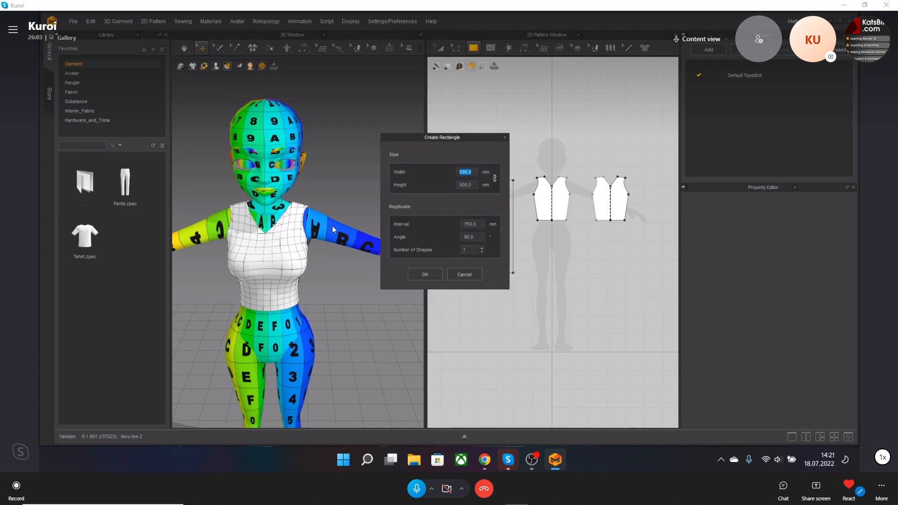
left_click(439, 274)
Step: Quadrangulate the mesh of the new rectangular piece and move it up beside the avatar's right shoulder in 3D
scroll(379, 281, "down", 5)
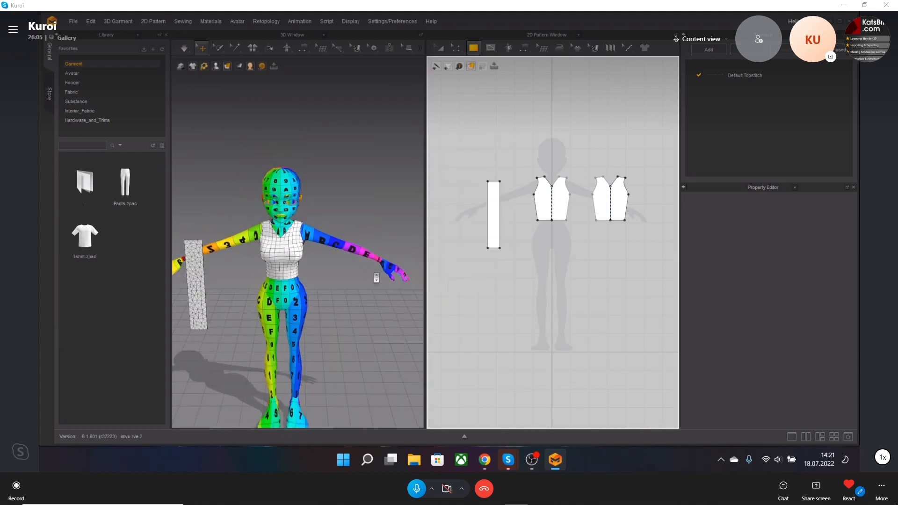
right_click(221, 278)
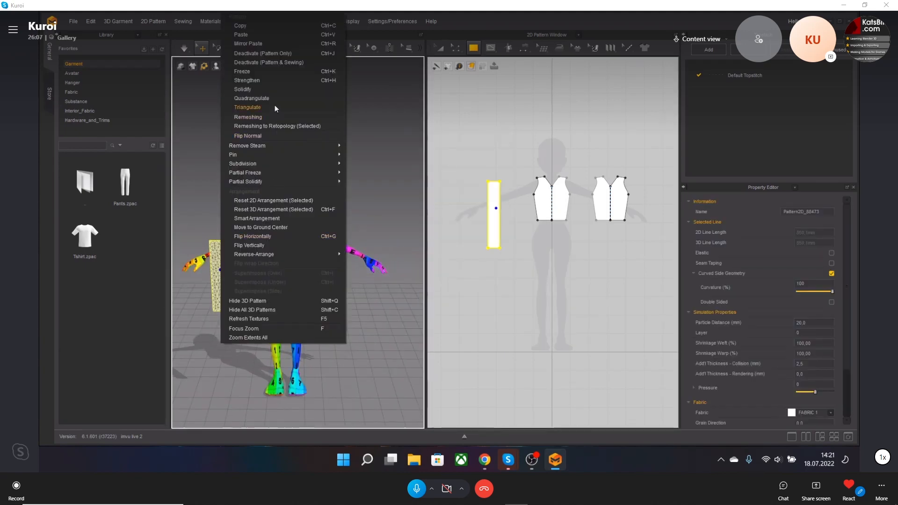
left_click(274, 117)
left_click_drag(225, 289, 251, 230)
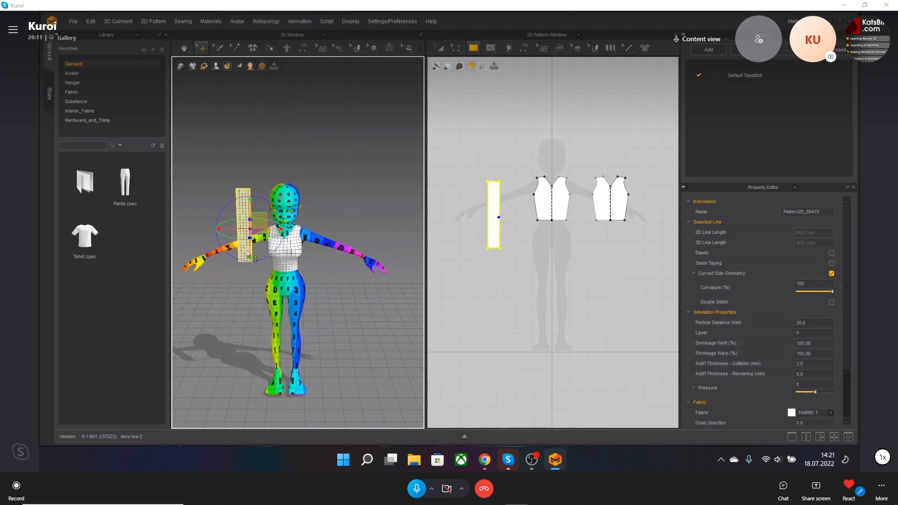
Step: Widen and shorten the rectangular piece in the 2D pattern to about 129 mm wide and 231 mm long
left_click(456, 47)
left_click(472, 66)
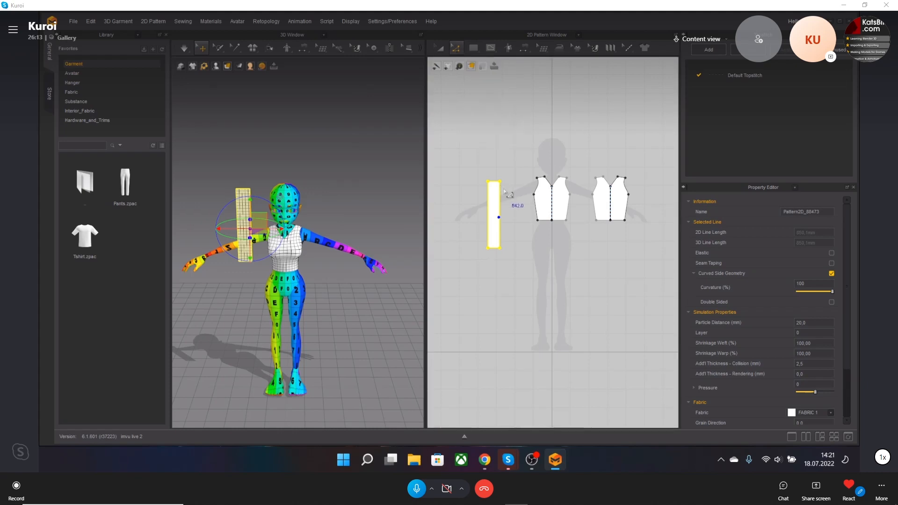
left_click_drag(493, 206, 519, 227)
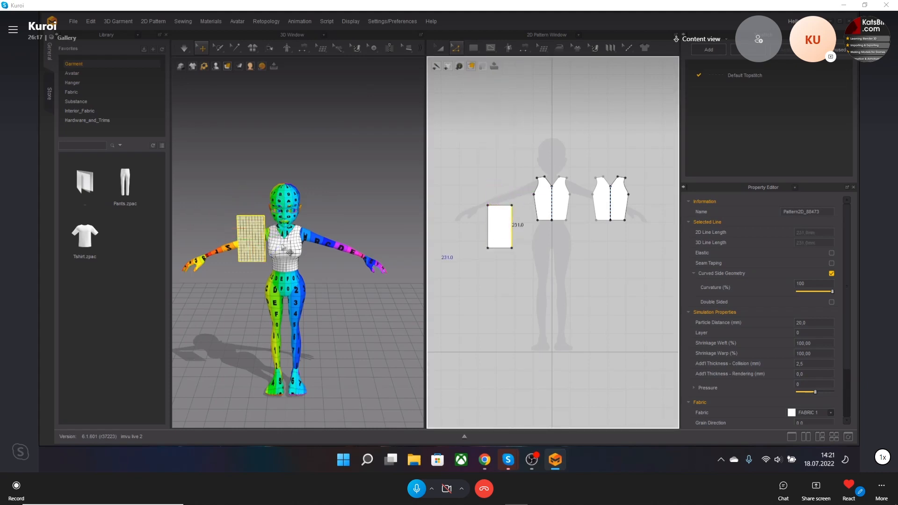
Step: Try to rotate and position the sleeve piece by hand along the avatar's right arm, and undo it
middle_click_drag(243, 252, 291, 265)
right_click_drag(291, 266, 314, 248)
scroll(291, 265, "up", 5)
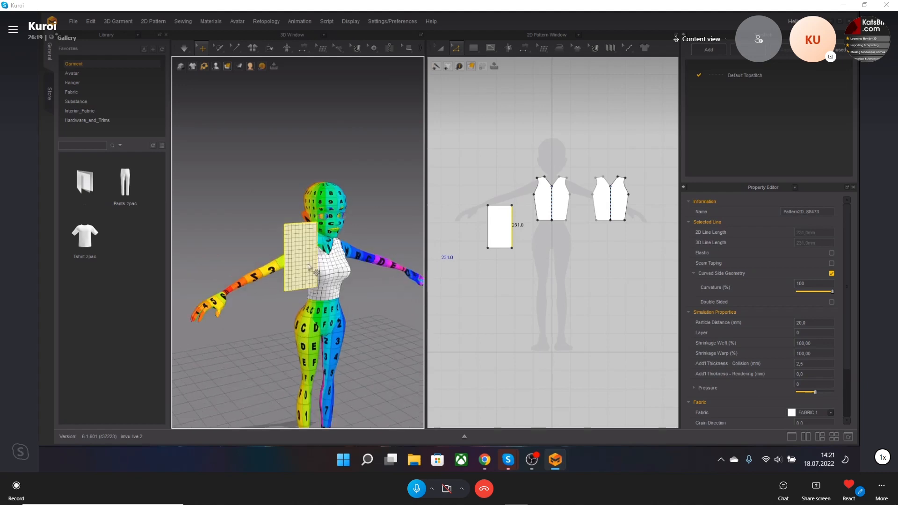
left_click(313, 279)
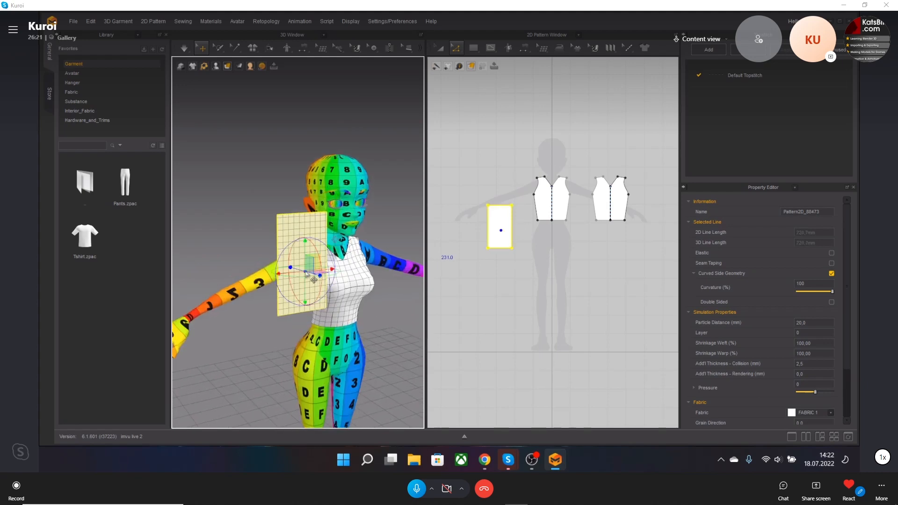
left_click_drag(319, 284, 262, 247)
key("ctrl+z")
key("ctrl+z")
key("ctrl+z")
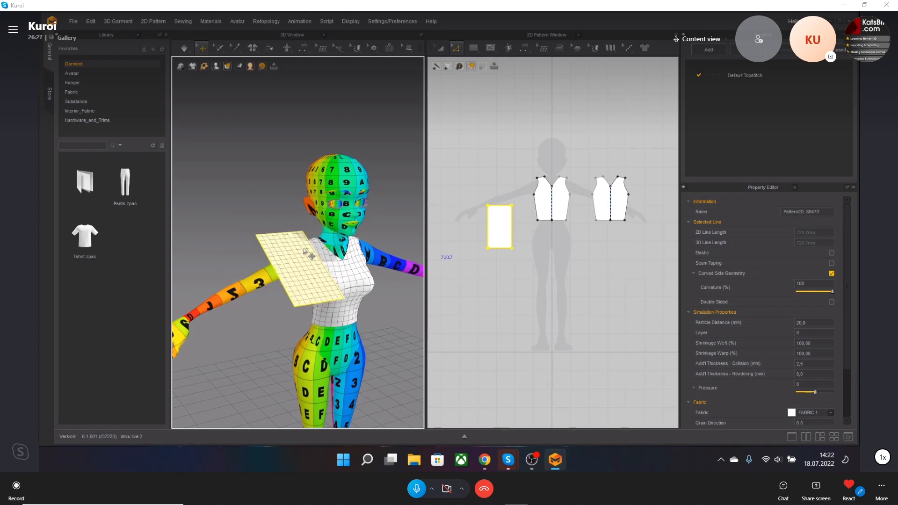
Step: Show the avatar's arrangement points and place the sleeve piece on a point along the upper right arm
middle_click_drag(246, 226, 263, 201)
right_click_drag(264, 201, 243, 94)
left_click(218, 69)
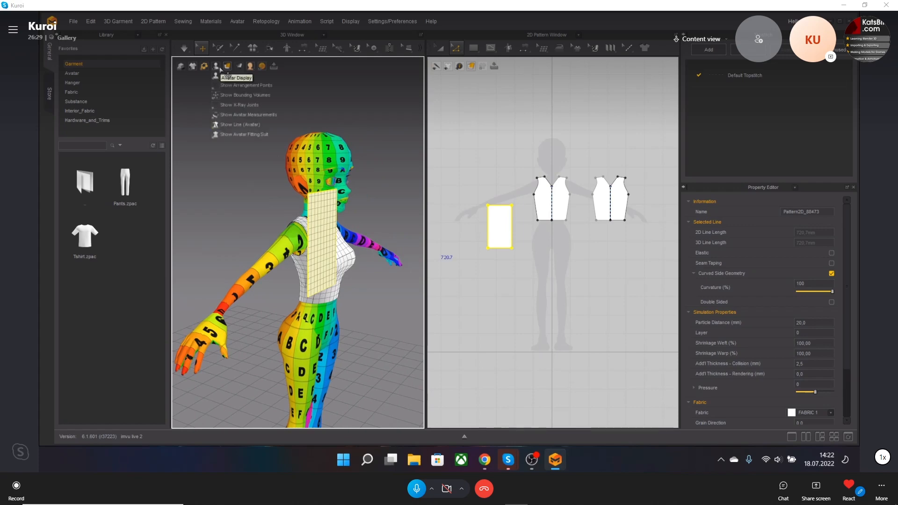
left_click(218, 86)
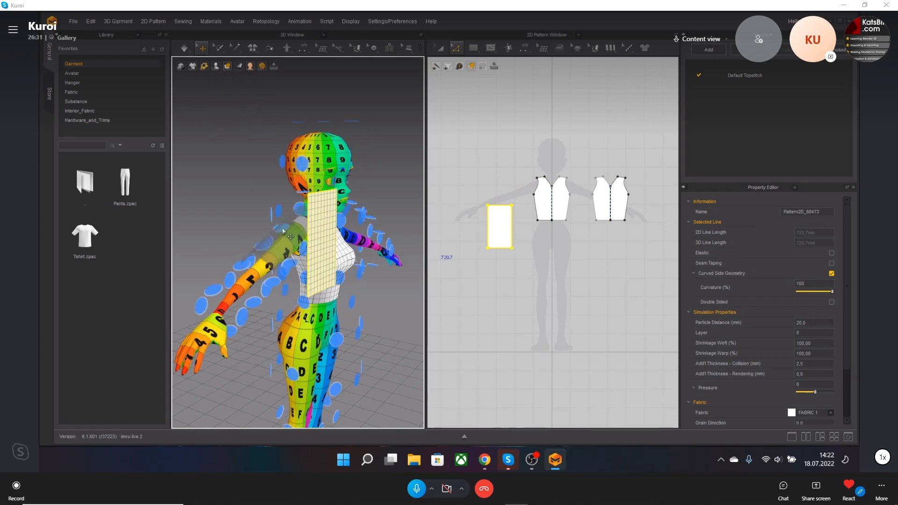
right_click_drag(382, 257, 329, 264)
scroll(269, 229, "up", 6)
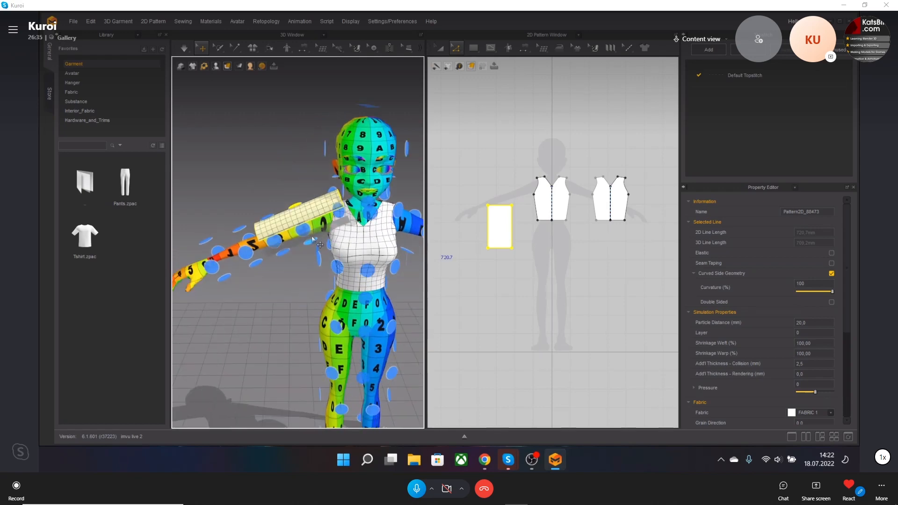
Step: Hide the arrangement points and shift the curved sleeve piece so it wraps closely around the right arm
right_click_drag(325, 235, 363, 234)
scroll(363, 234, "down", 3)
middle_click_drag(363, 234, 343, 277)
right_click_drag(343, 278, 237, 90)
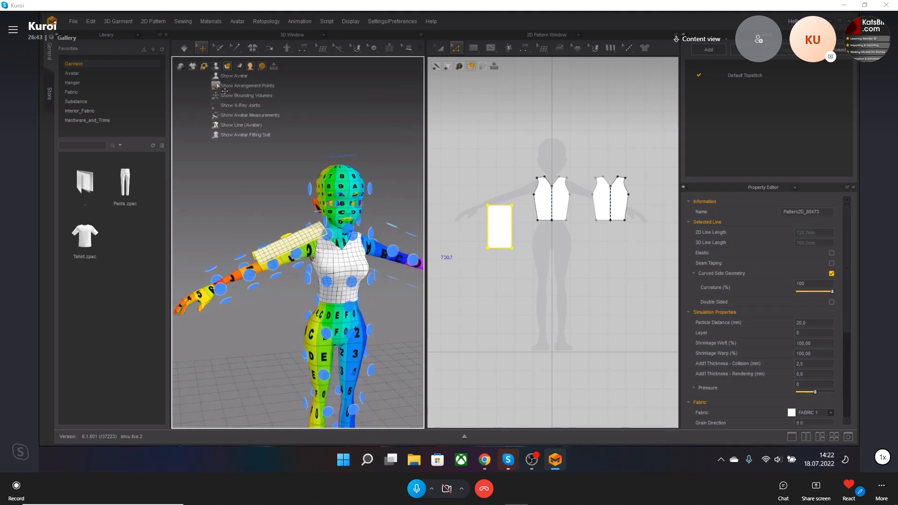
left_click(216, 85)
left_click_drag(289, 241, 278, 248)
right_click_drag(240, 240, 328, 233)
left_click_drag(294, 253, 286, 251)
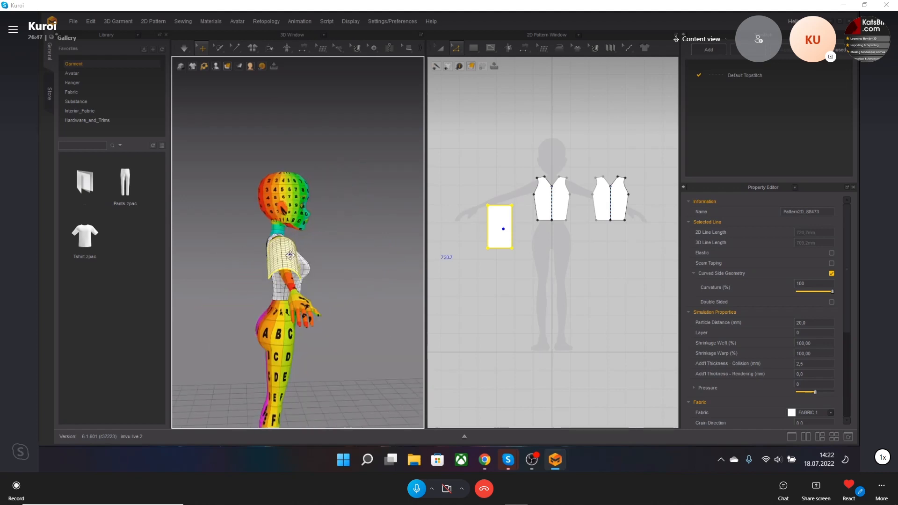
right_click_drag(340, 248, 257, 244)
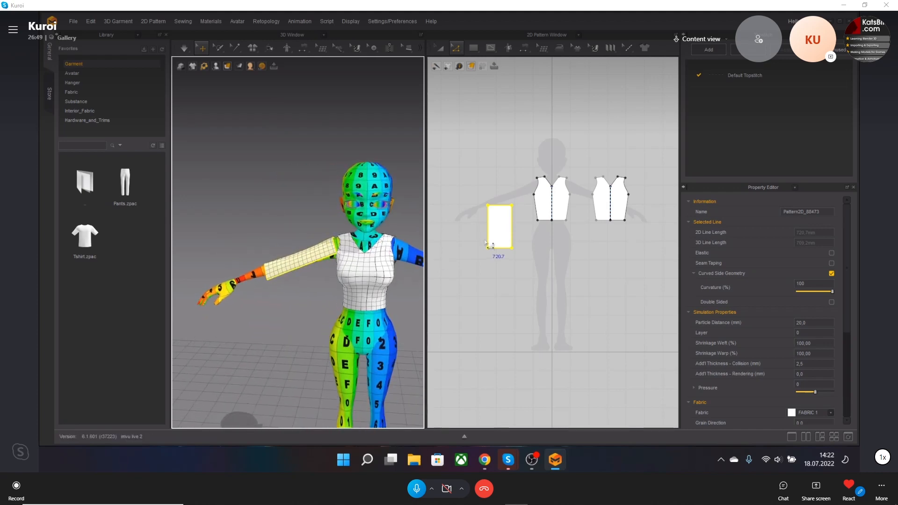
Step: Sew the sleeve rectangle's two long side edges to each other in the 2D pattern
left_click(526, 48)
left_click(525, 68)
left_click(487, 226)
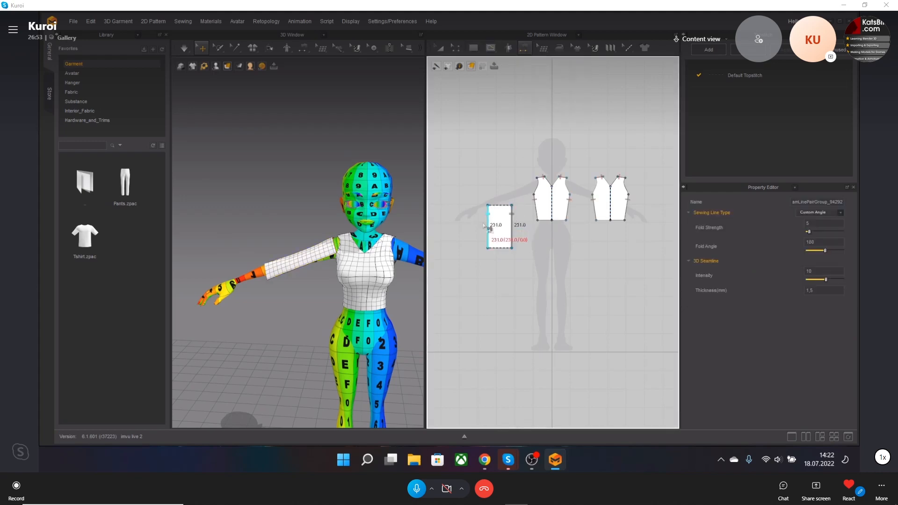
Step: Simulate the sleeve onto the right arm and tug its upper end toward the bodice's armhole
right_click_drag(348, 269, 347, 229)
key("space")
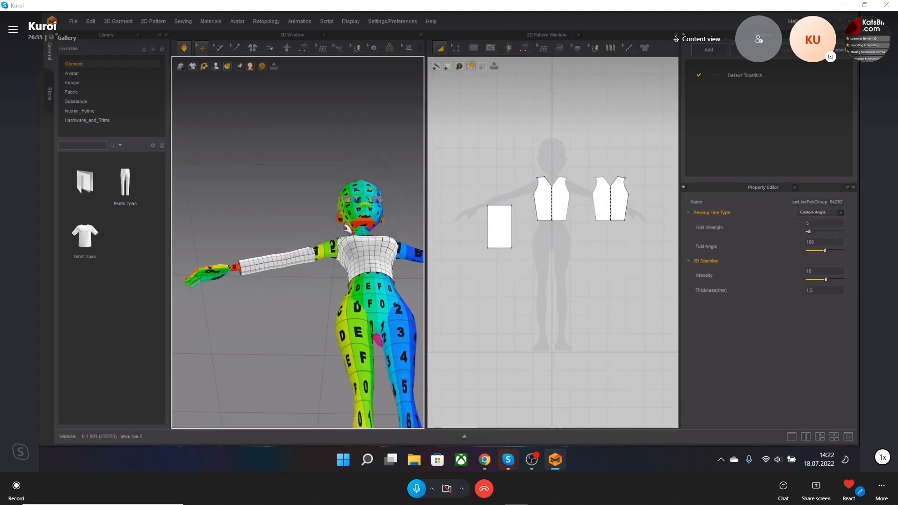
middle_click_drag(357, 234, 347, 275)
left_click_drag(303, 291, 330, 283)
right_click_drag(345, 266, 351, 309)
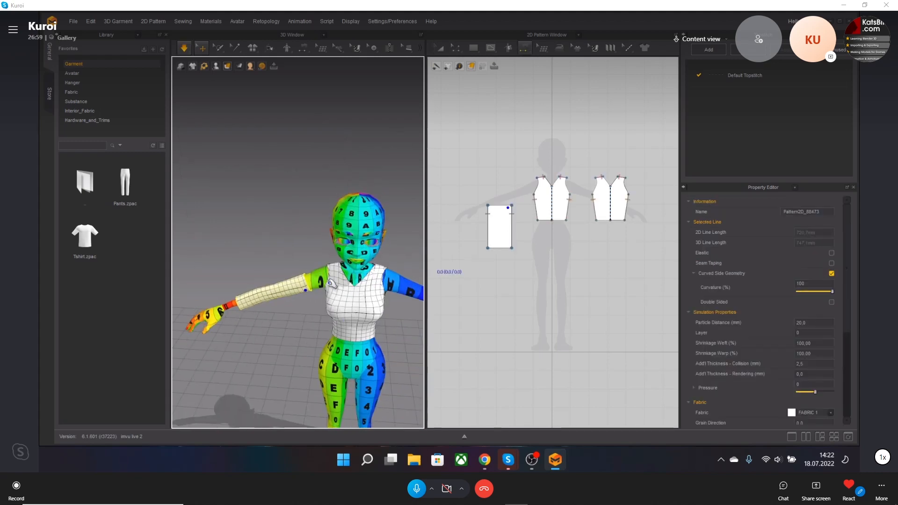
left_click_drag(305, 279, 319, 282)
left_click(326, 297)
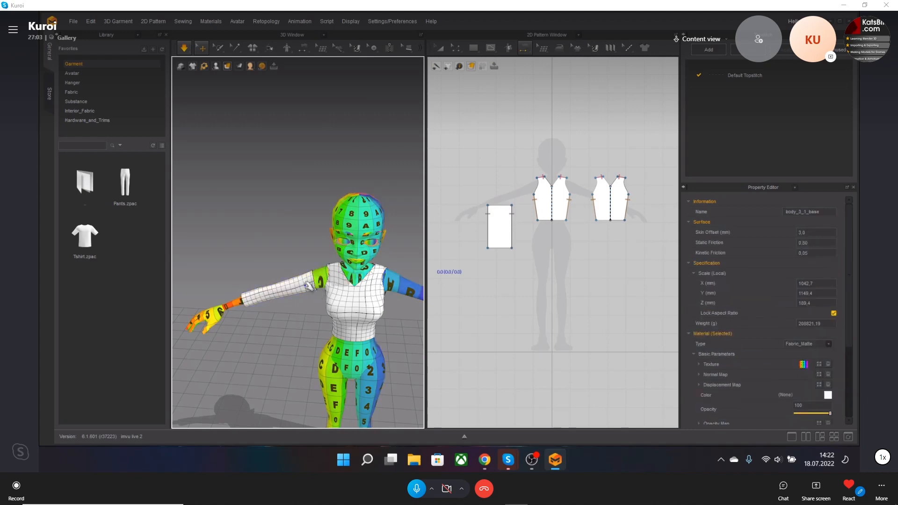
right_click_drag(309, 286, 310, 286)
left_click(309, 287)
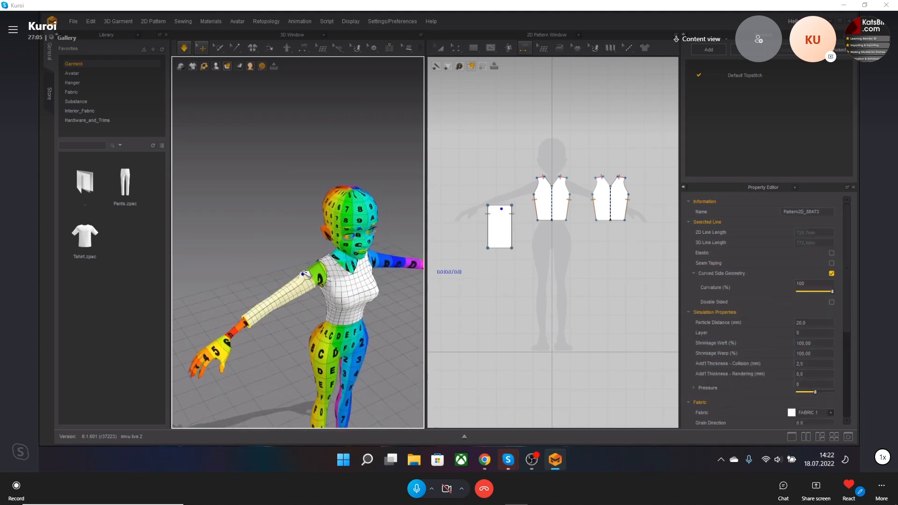
middle_click_drag(381, 278, 389, 299)
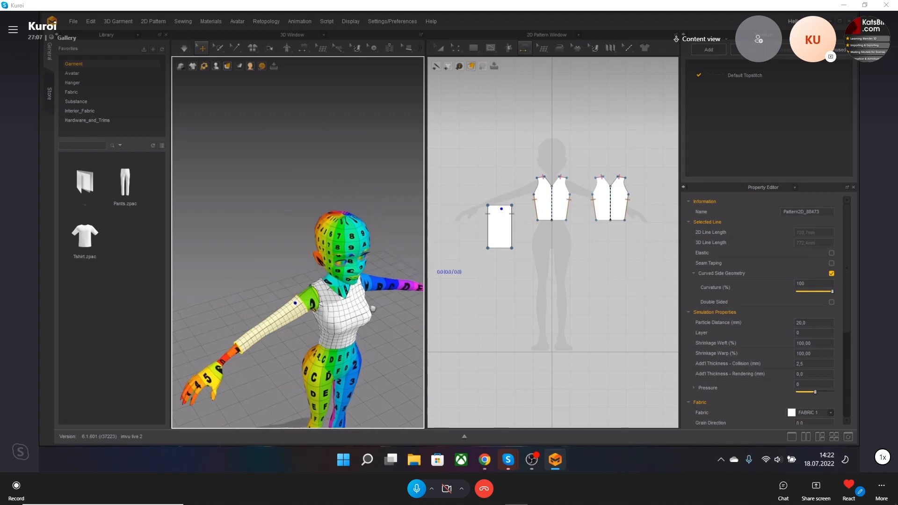
right_click_drag(391, 301, 366, 282)
scroll(351, 303, "up", 3)
scroll(351, 303, "up", 1)
middle_click_drag(351, 303, 333, 139)
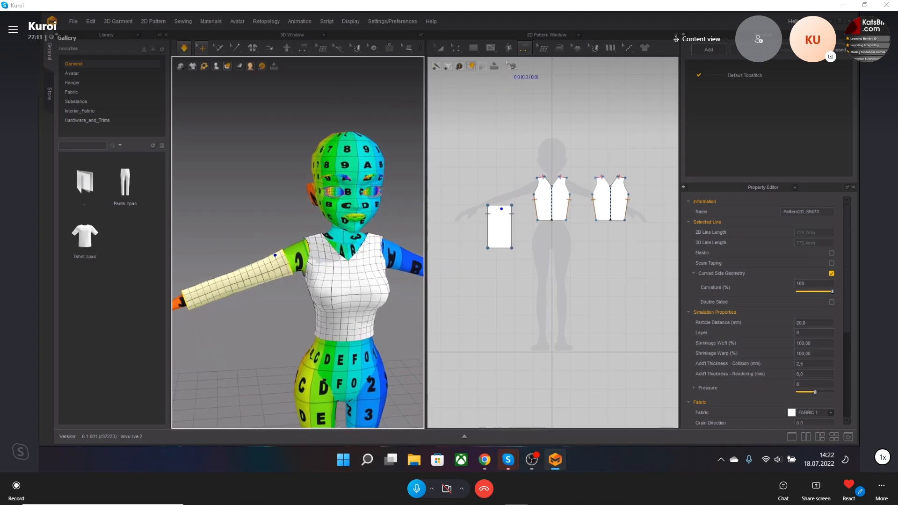
left_click(524, 49)
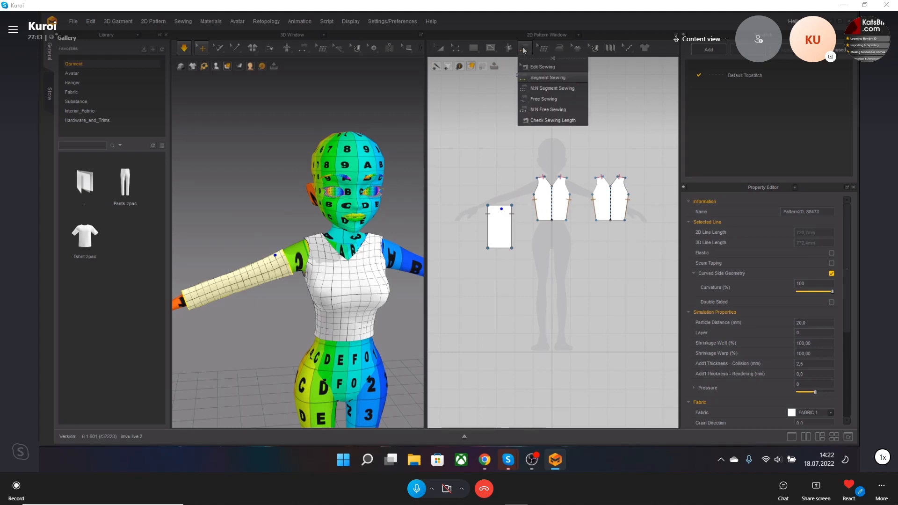
scroll(508, 206, "up", 4)
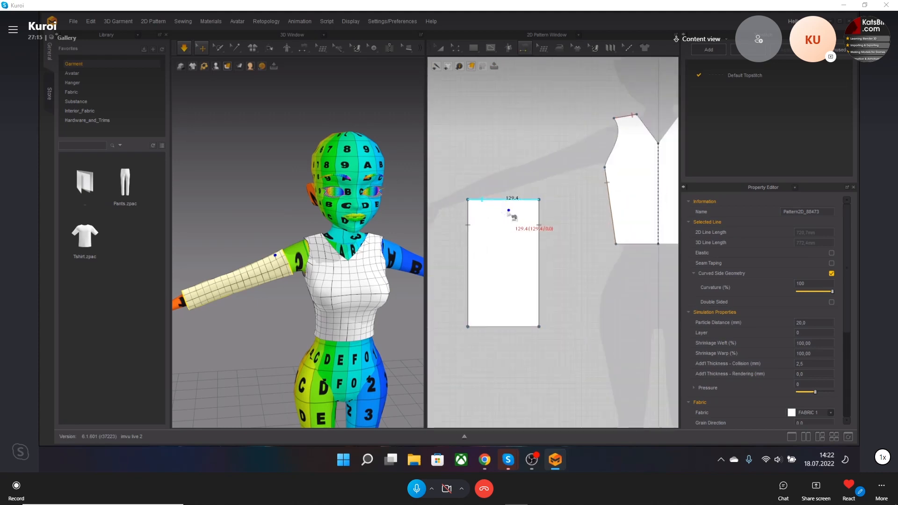
left_click(495, 50)
Step: Add a point at the middle of the sleeve rectangle's upper edge with Add Point/Split Line
left_click(456, 49)
left_click(494, 128)
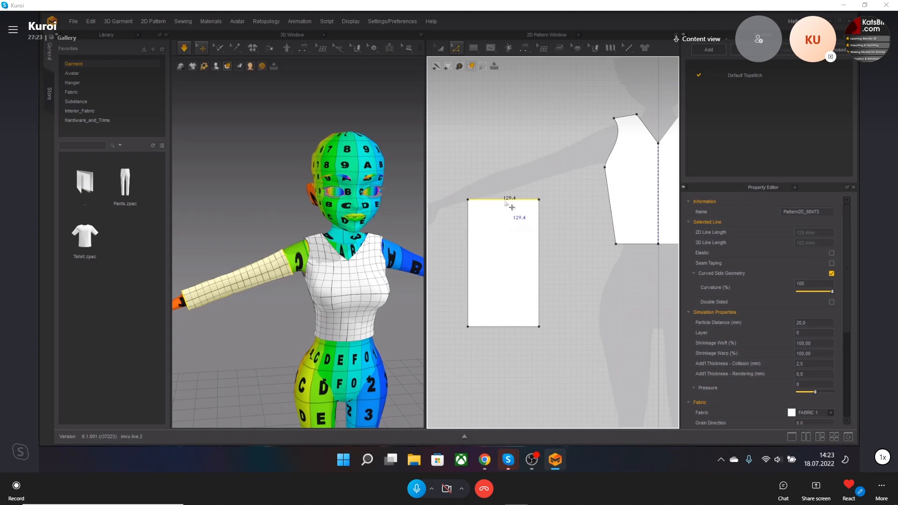
scroll(508, 206, "down", 5)
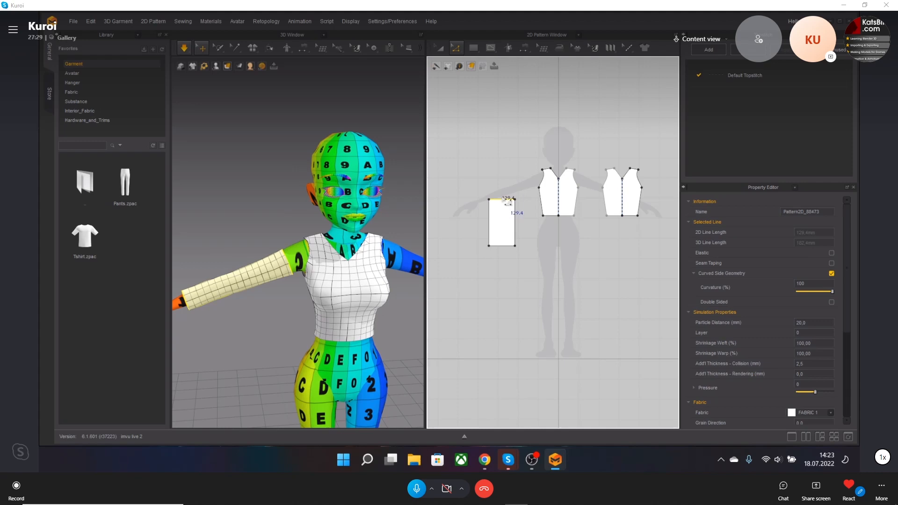
scroll(508, 206, "up", 3)
left_click(509, 175)
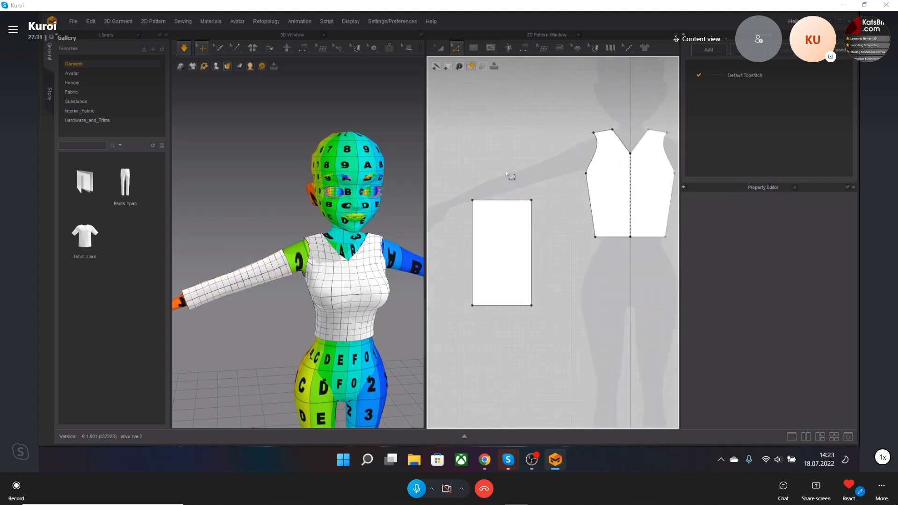
left_click(503, 203)
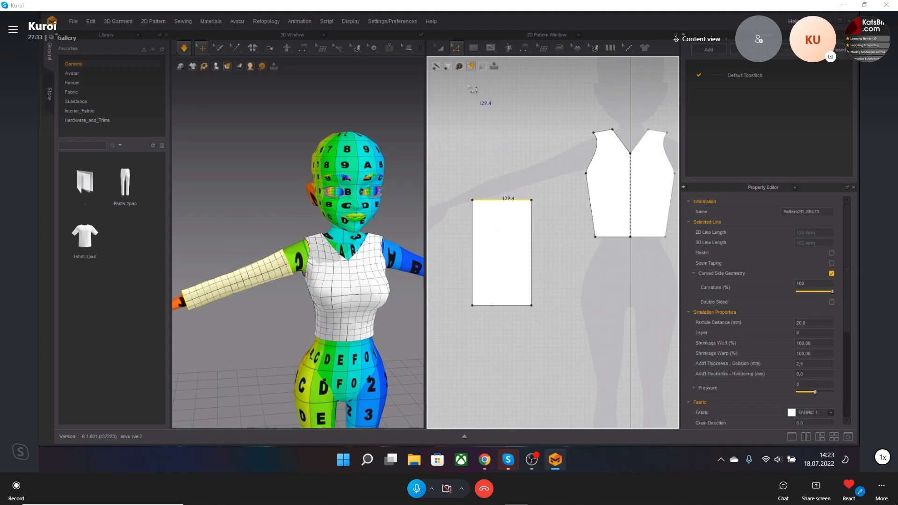
left_click(456, 48)
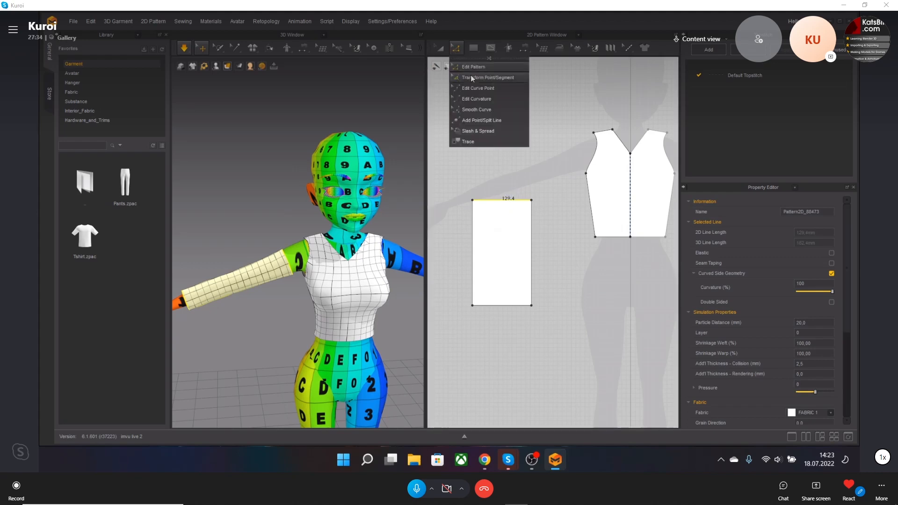
left_click(476, 120)
left_click(502, 201)
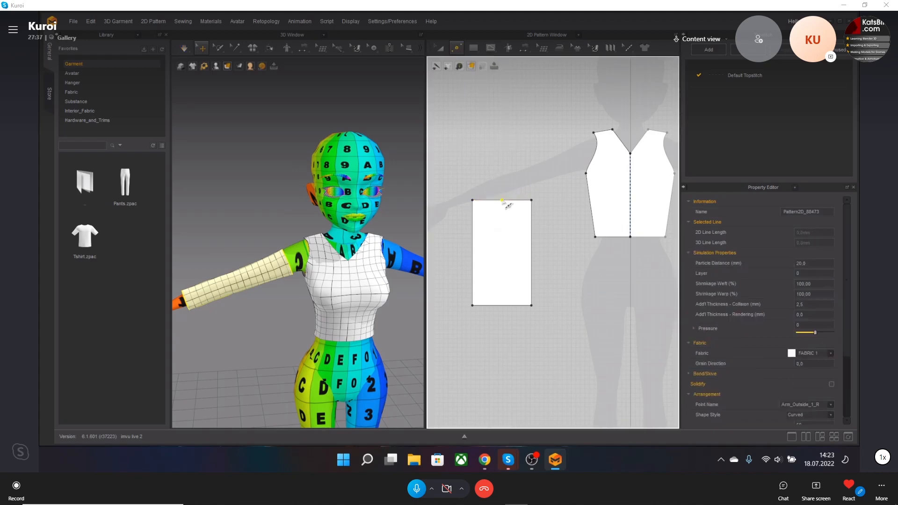
Step: Raise the sleeve's new upper midpoint with Edit Pattern to form a pointed sleeve cap
left_click(456, 48)
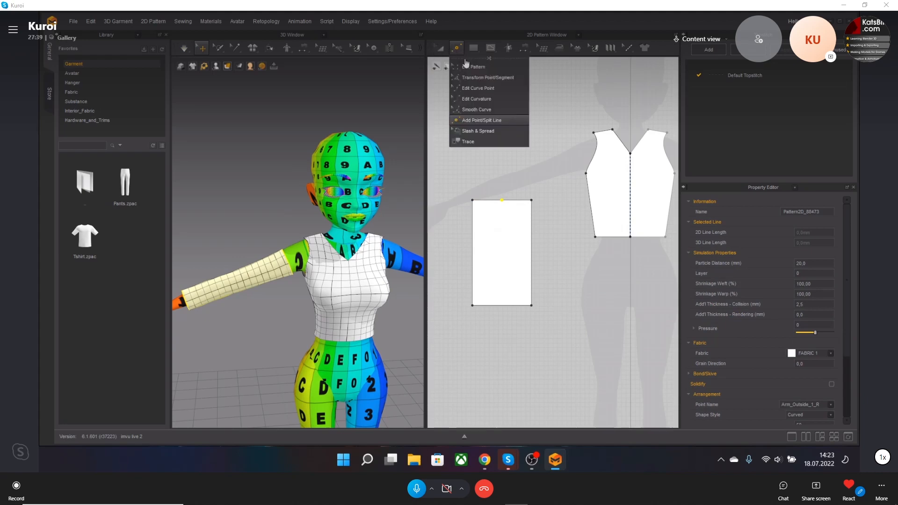
left_click(469, 67)
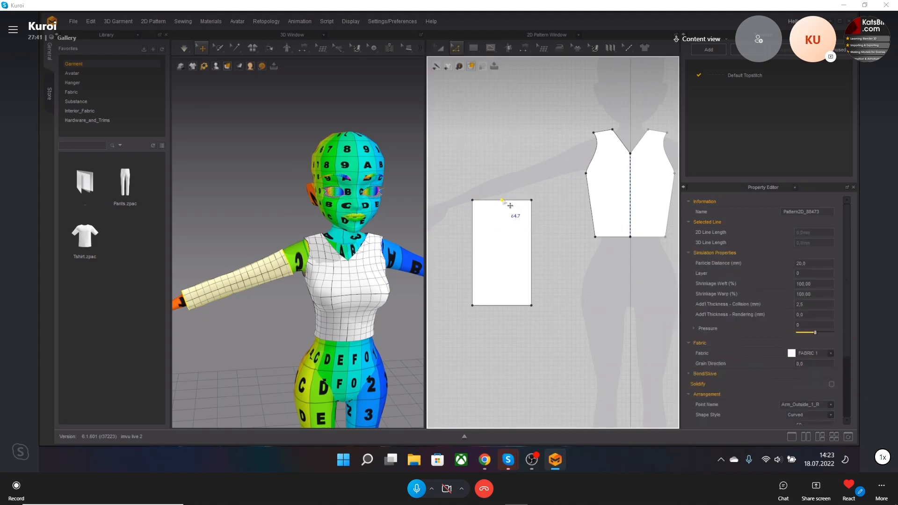
left_click_drag(510, 204, 510, 183)
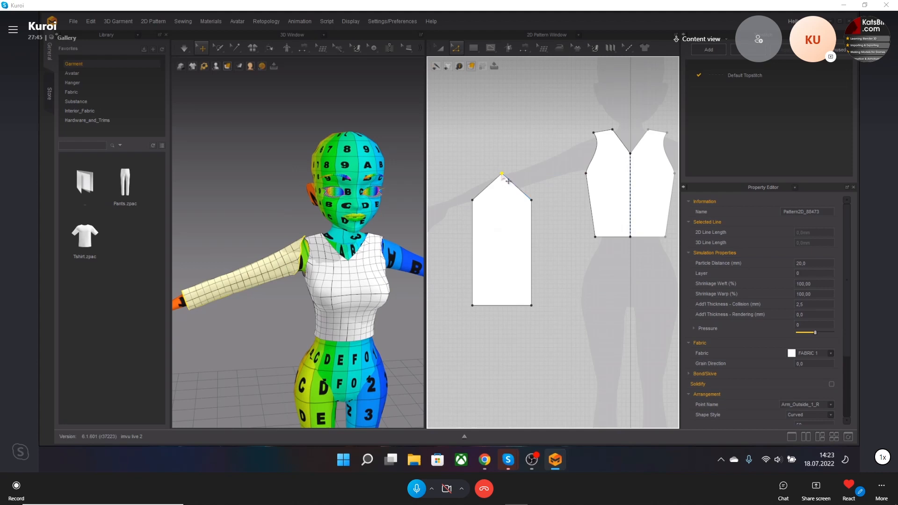
Step: Try to round the peak of the sleeve cap with Smooth Curve
left_click(458, 48)
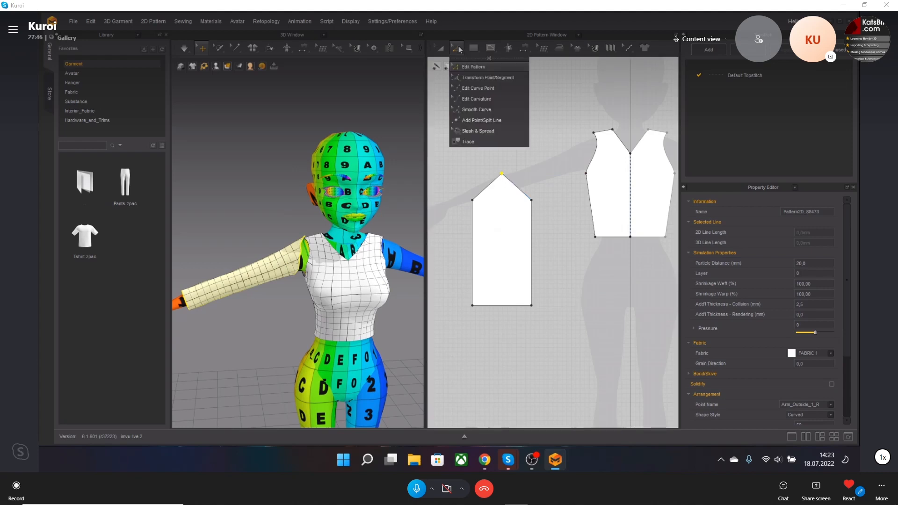
left_click(488, 110)
left_click_drag(503, 184, 499, 190)
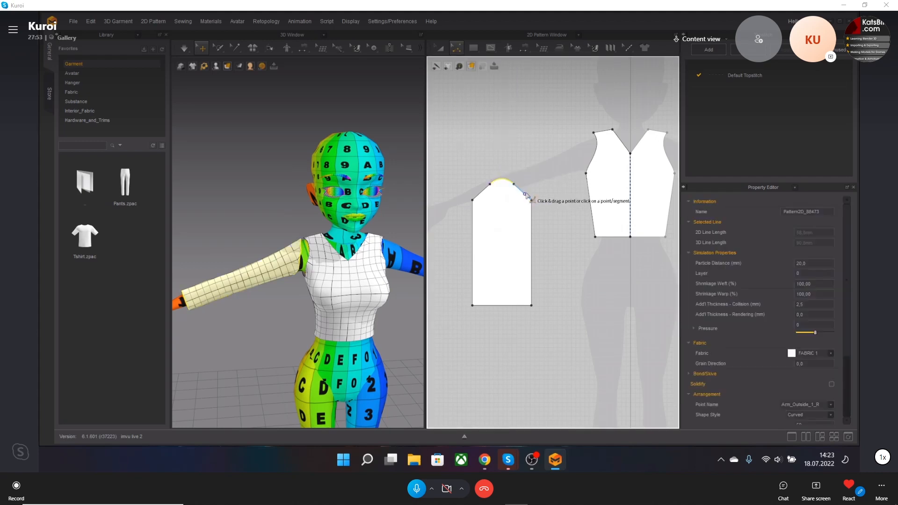
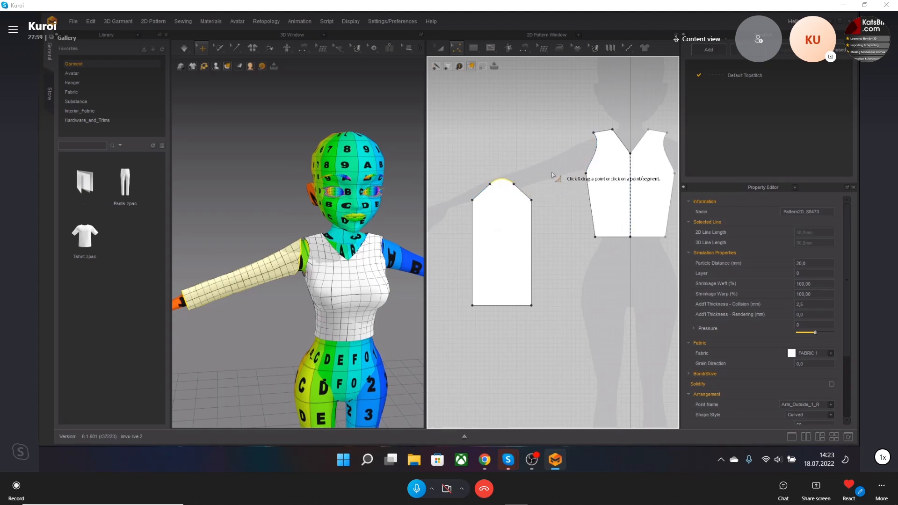
key("ctrl+z")
Step: Bend both sloping edges of the sleeve cap inward with Edit Curvature
left_click(460, 50)
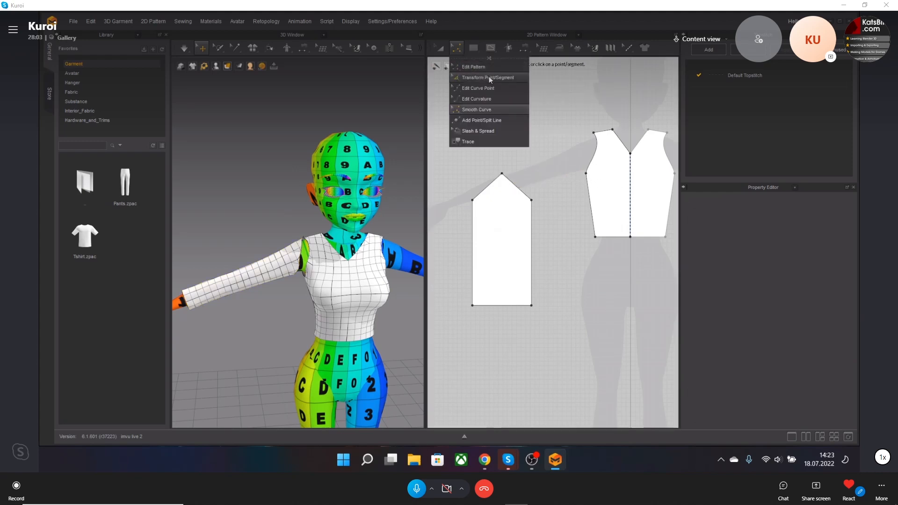
left_click(484, 100)
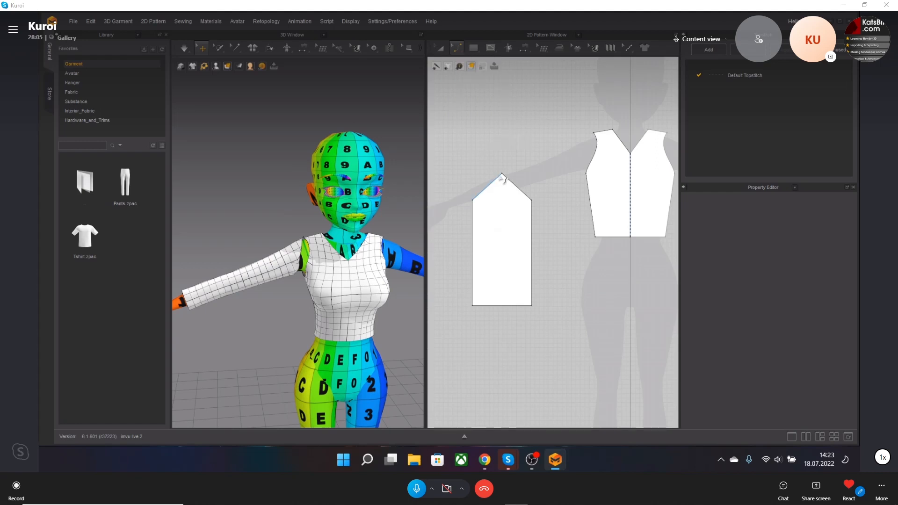
left_click_drag(499, 177, 514, 189)
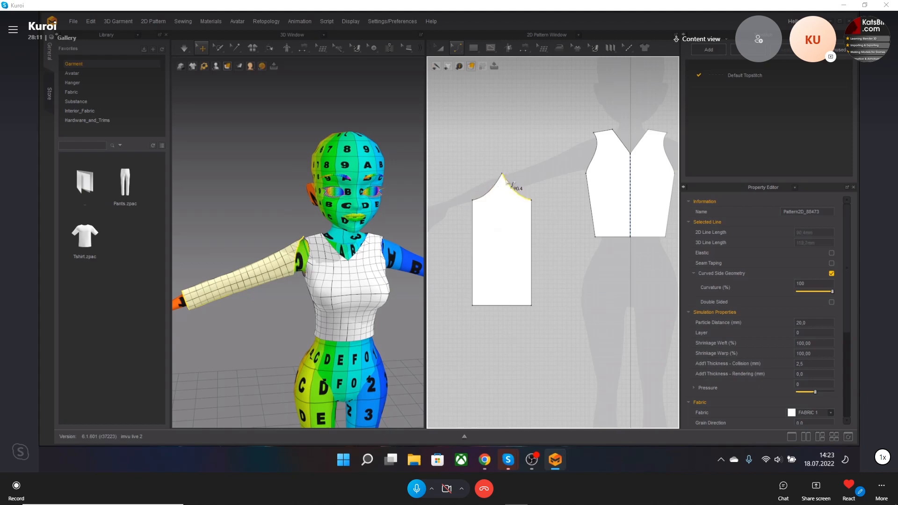
Step: Adjust the curve handles on both sides of the sleeve cap's peak with Edit Pattern to make a rounded top
left_click(456, 48)
left_click(469, 66)
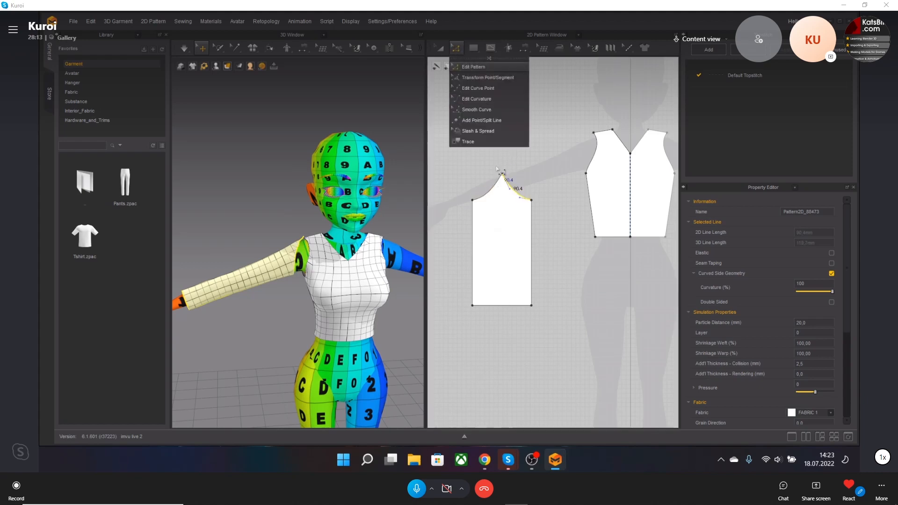
left_click(504, 175)
mouse_move(503, 194)
left_mouse_down()
mouse_move(483, 174)
mouse_move(521, 191)
left_mouse_up()
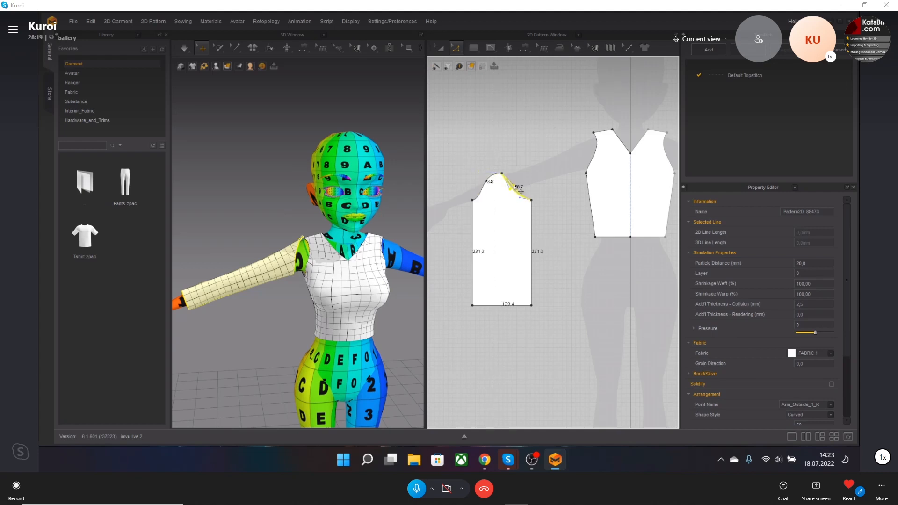
left_click(535, 176)
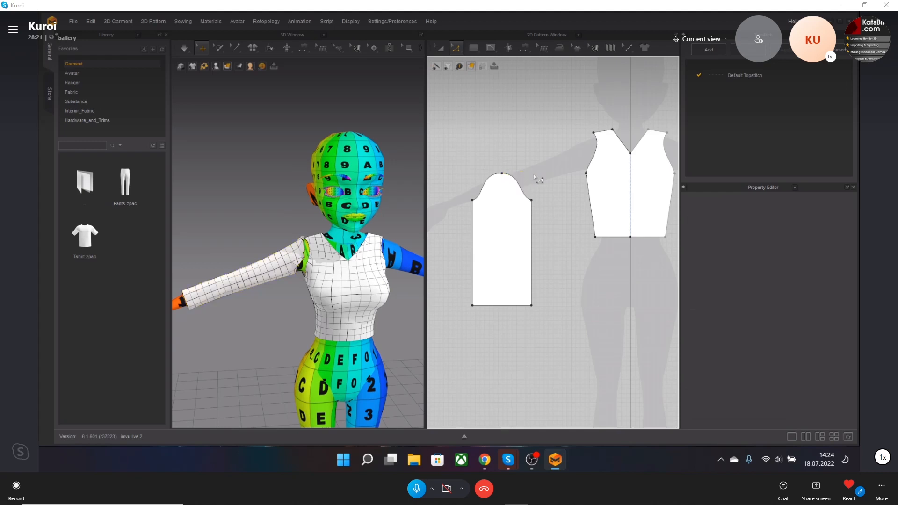
Step: Refine the curve handle at the sleeve cap's right lower corner so that the curve is about 92 mm long
left_click(532, 200)
scroll(515, 192, "up", 6)
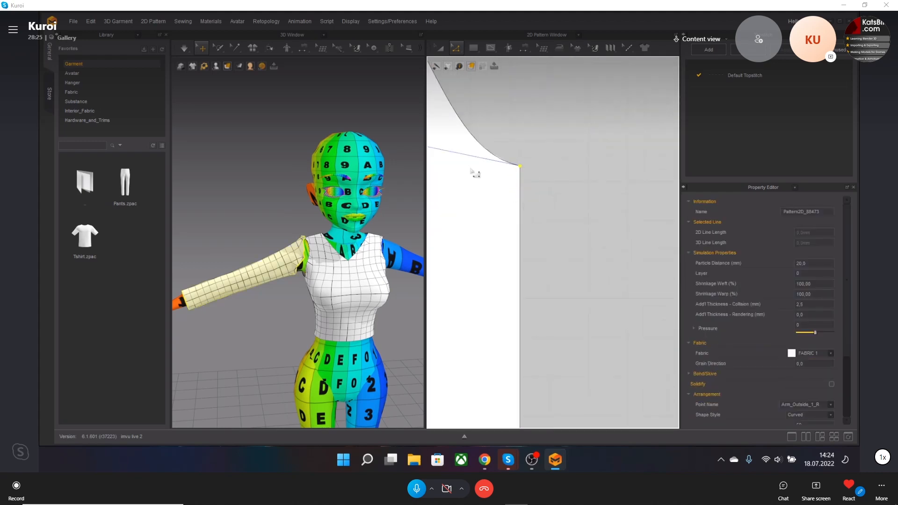
left_click_drag(473, 173, 473, 190)
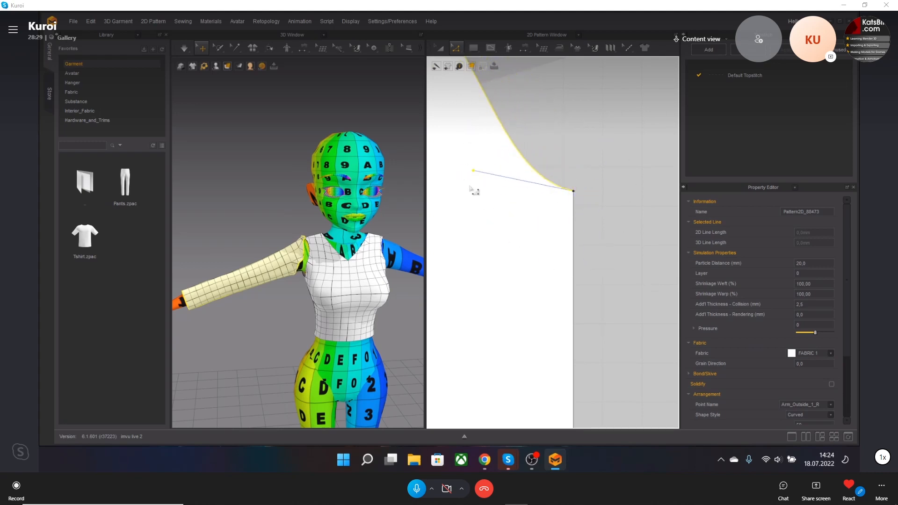
scroll(473, 187, "down", 4)
scroll(568, 208, "down", 5)
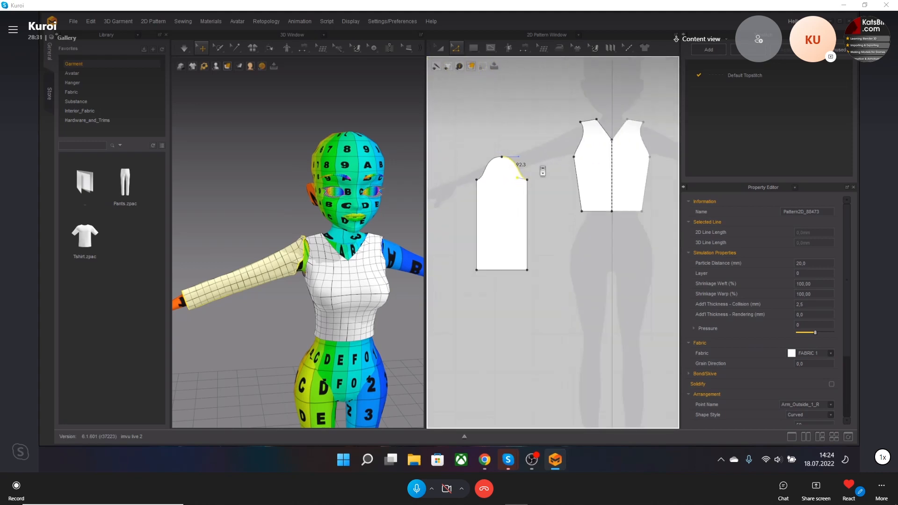
Step: Sew the front bodice's armhole edge to the adjoining half of the sleeve cap on the avatar's right arm
scroll(342, 260, "up", 3)
scroll(341, 260, "down", 2)
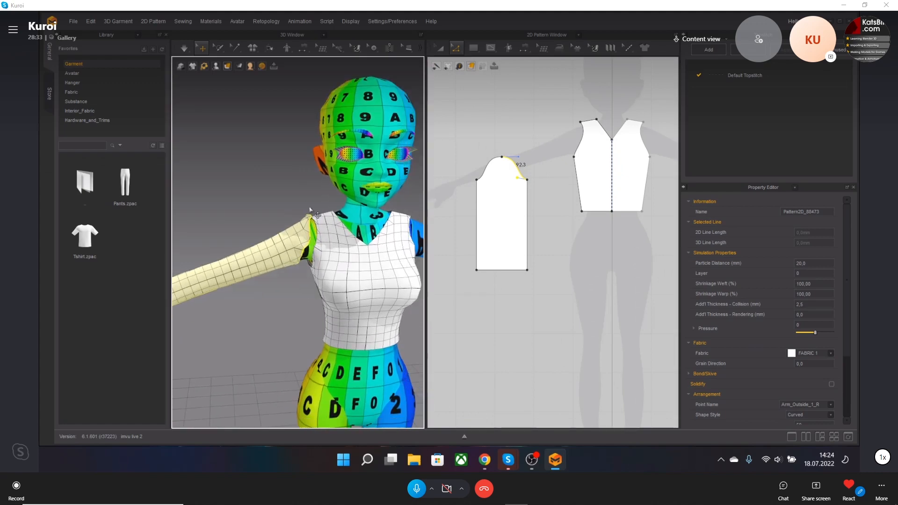
left_click(304, 49)
left_click(311, 77)
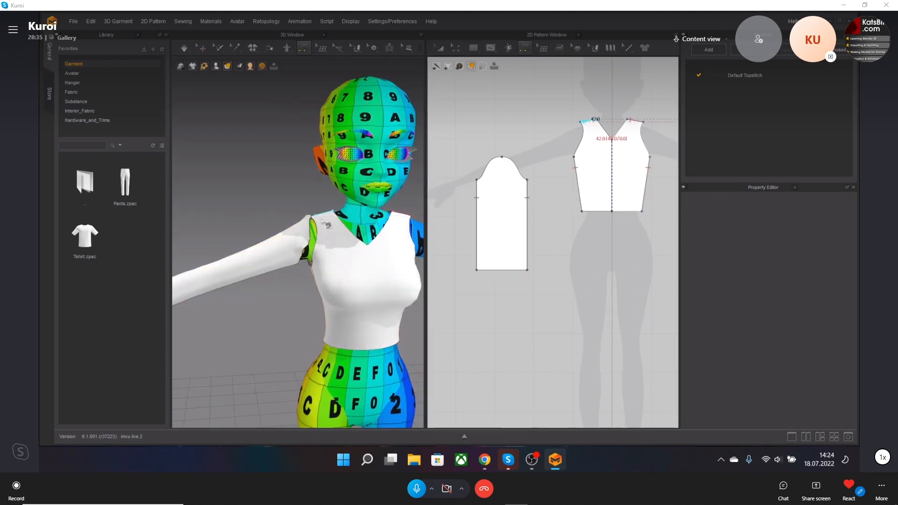
left_click(311, 227)
left_click(317, 230)
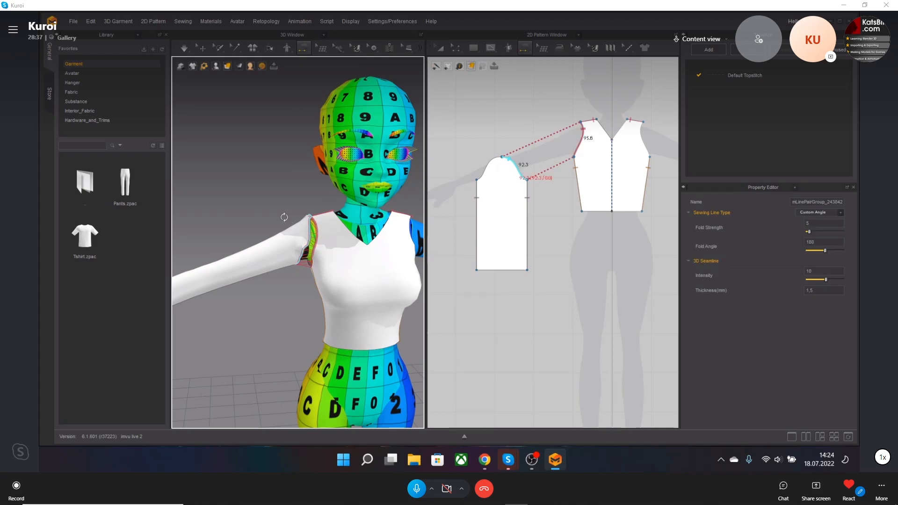
Step: Sew the back bodice's armhole edge to the remaining half of the sleeve cap
right_click_drag(284, 217, 327, 251)
right_click_drag(275, 238, 305, 226)
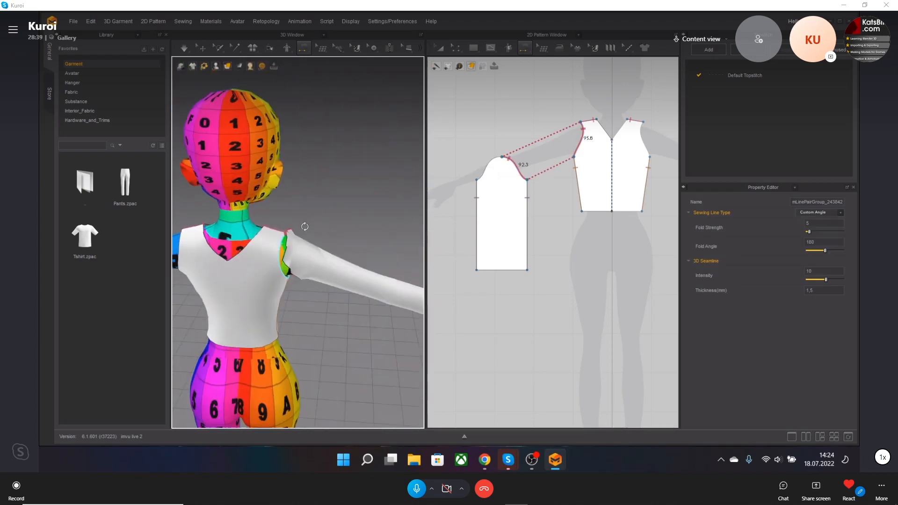
left_click(294, 250)
left_click(282, 249)
Step: Simulate the garment to join the sleeve to the armhole and check the drape from the back and front
key("space")
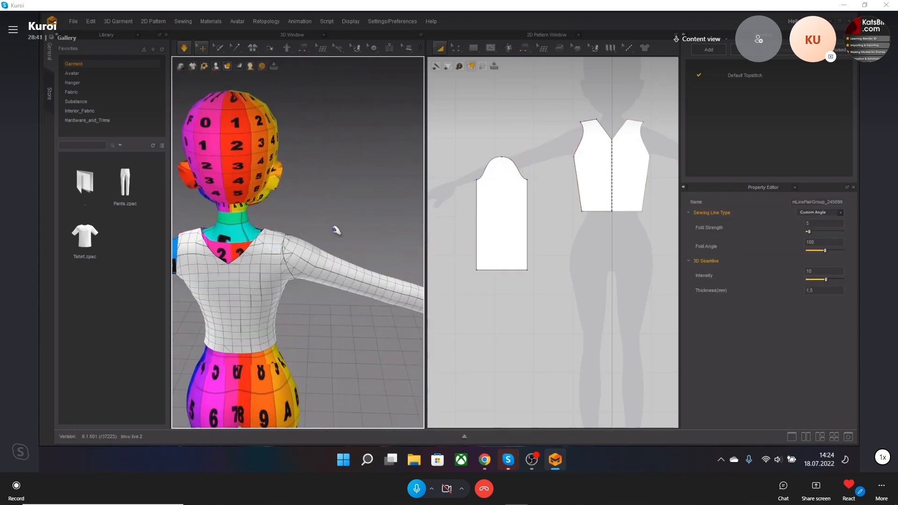
right_click_drag(365, 241, 279, 263)
middle_click_drag(278, 262, 230, 293)
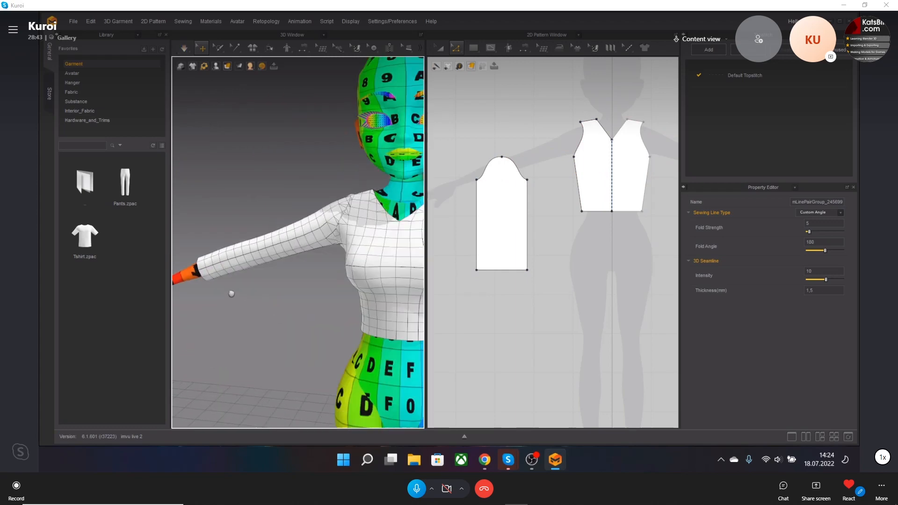
scroll(306, 297, "down", 6)
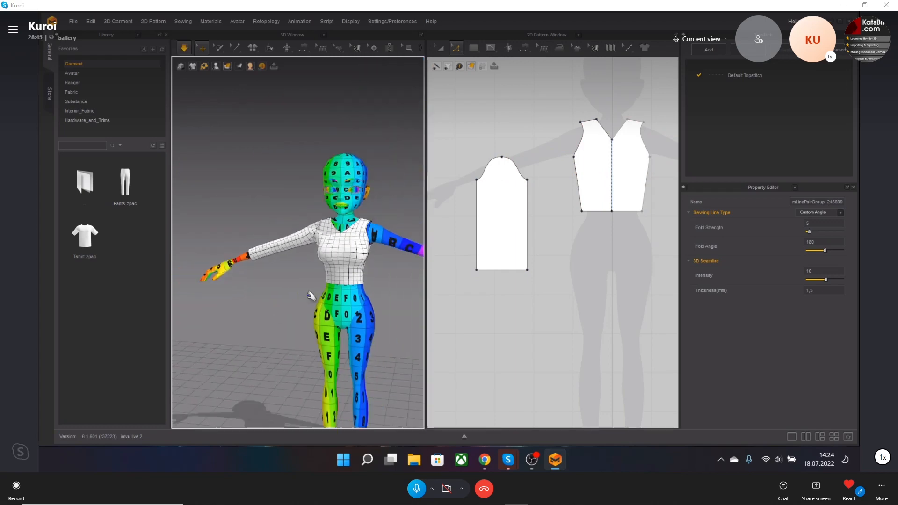
middle_click_drag(312, 285, 319, 283)
key("space")
right_click_drag(320, 277, 274, 289)
key("space")
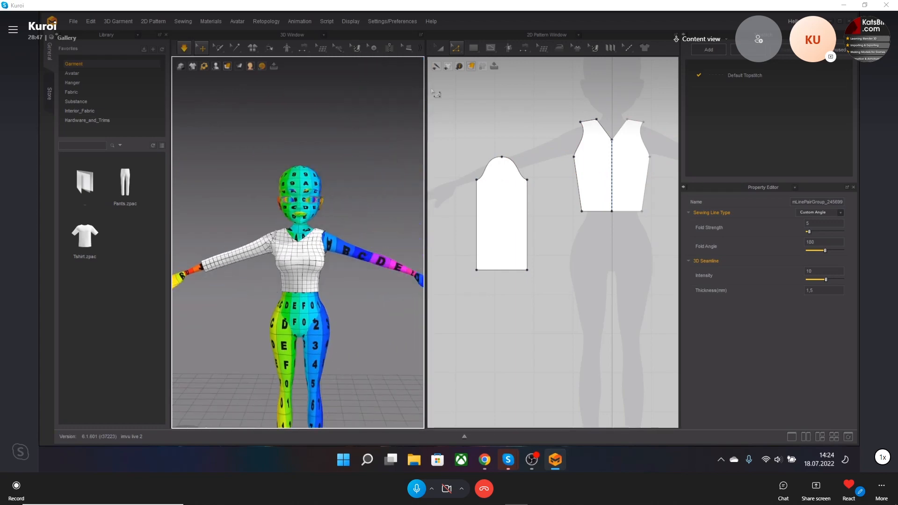
Step: Try to place a symmetric copy of the sleeve piece beyond the back bodice in the 2D pattern
left_click(500, 215)
scroll(491, 261, "down", 3)
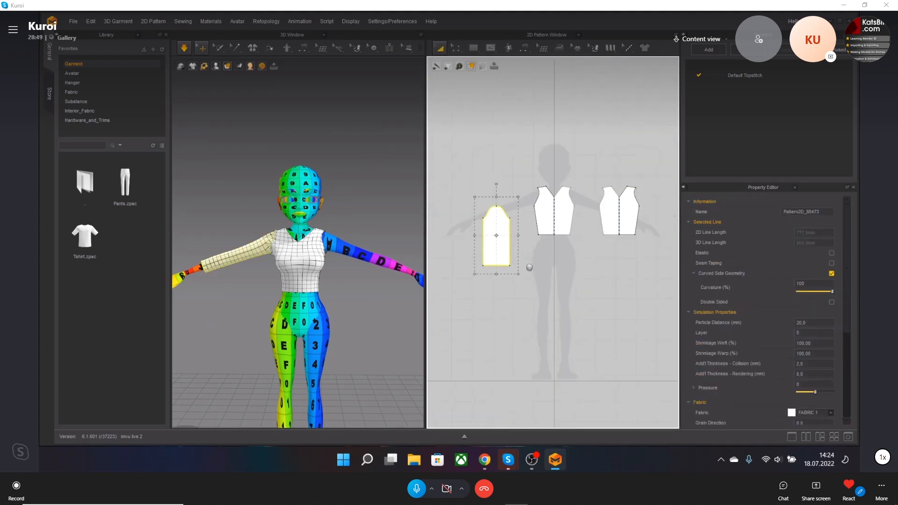
middle_click_drag(529, 267, 516, 260)
key("ctrl+d")
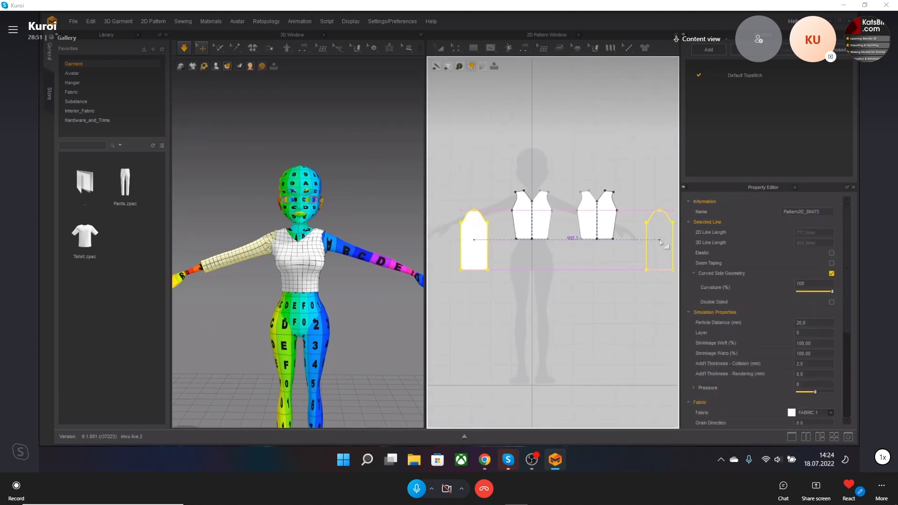
left_click(662, 242)
middle_click_drag(602, 257, 573, 249)
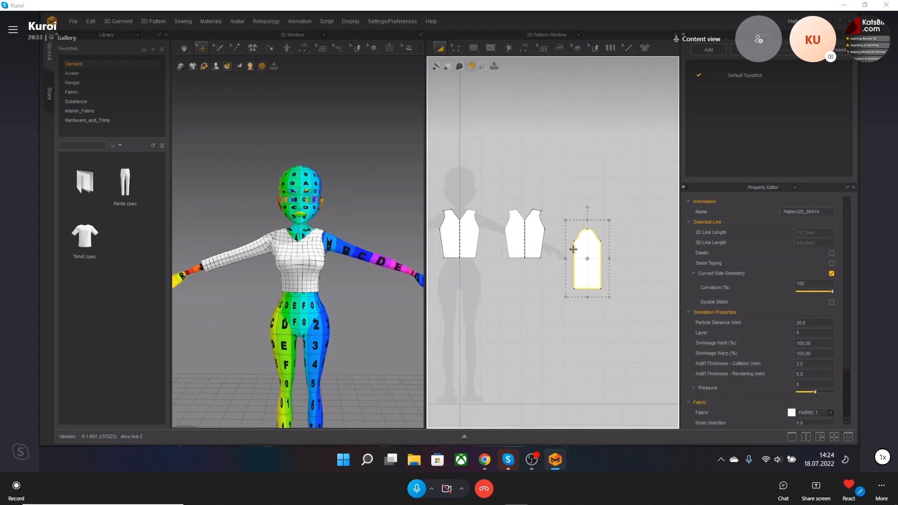
scroll(524, 266, "up", 3)
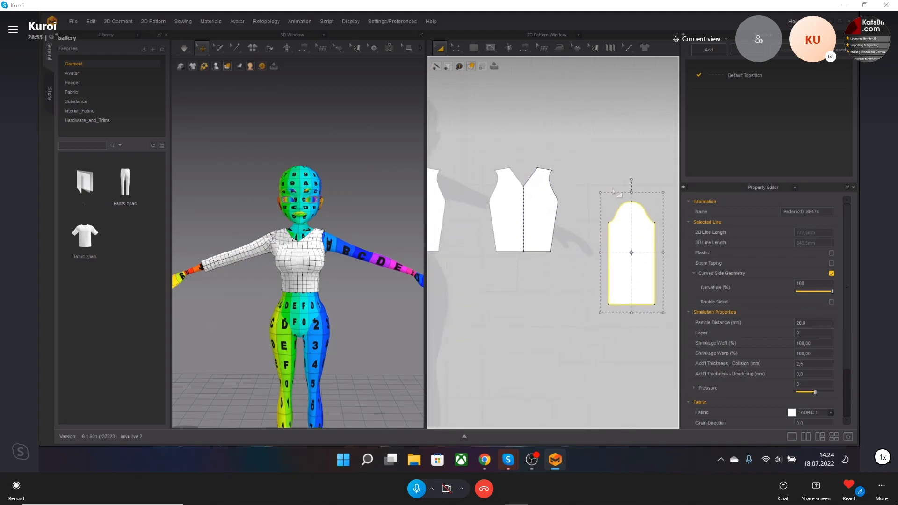
scroll(378, 265, "down", 3)
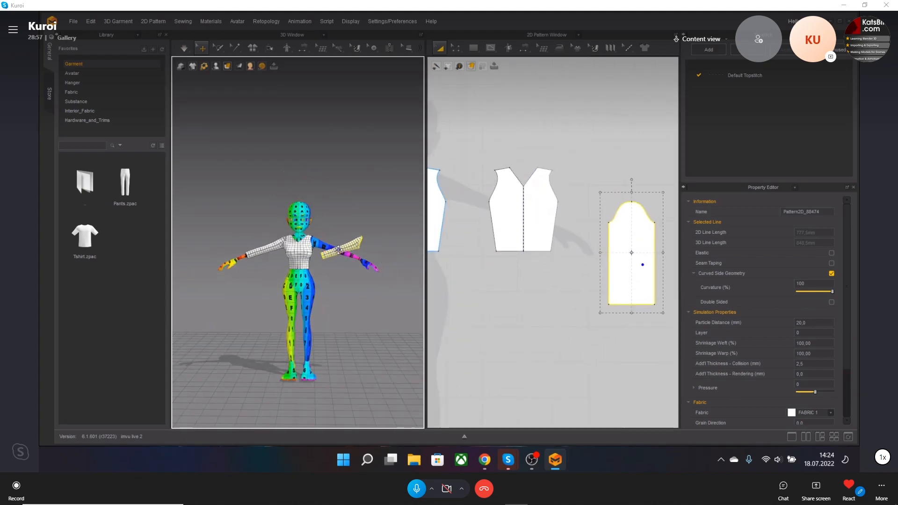
key("ctrl+z")
Step: Create a symmetric copy, with sewing, of the attached sleeve piece and place it beside the back bodice in the 2D pattern
middle_click_drag(461, 278, 636, 275)
right_click(484, 261)
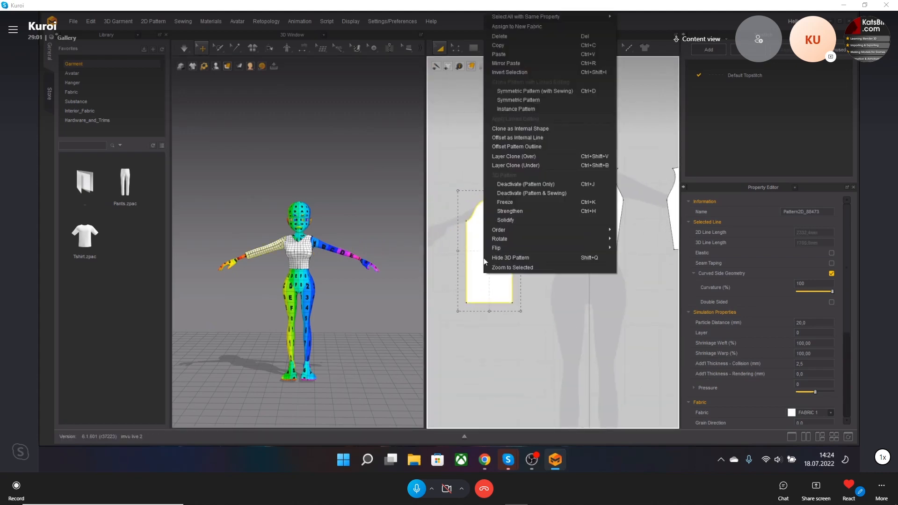
left_click(549, 90)
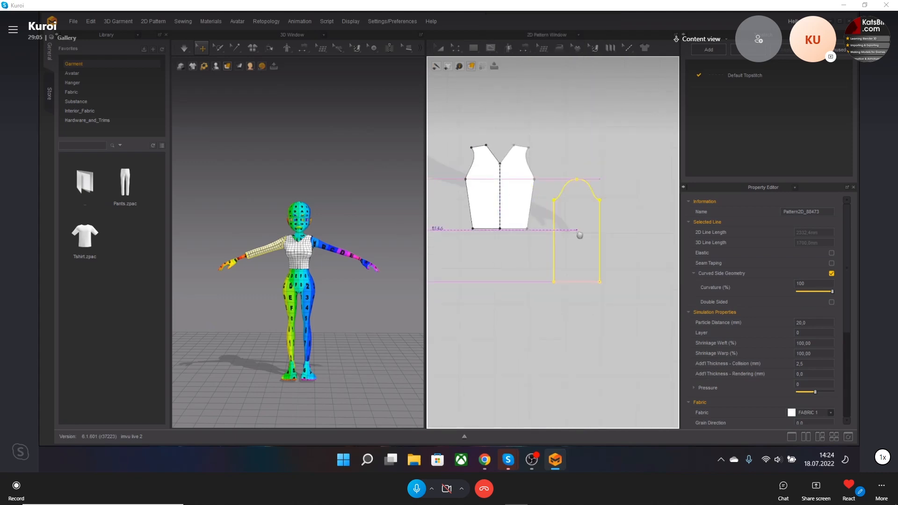
left_click(570, 224)
Step: Simulate the garment to join the mirrored sleeve to the bodice and check the drape from several angles
left_click(414, 253)
key("space")
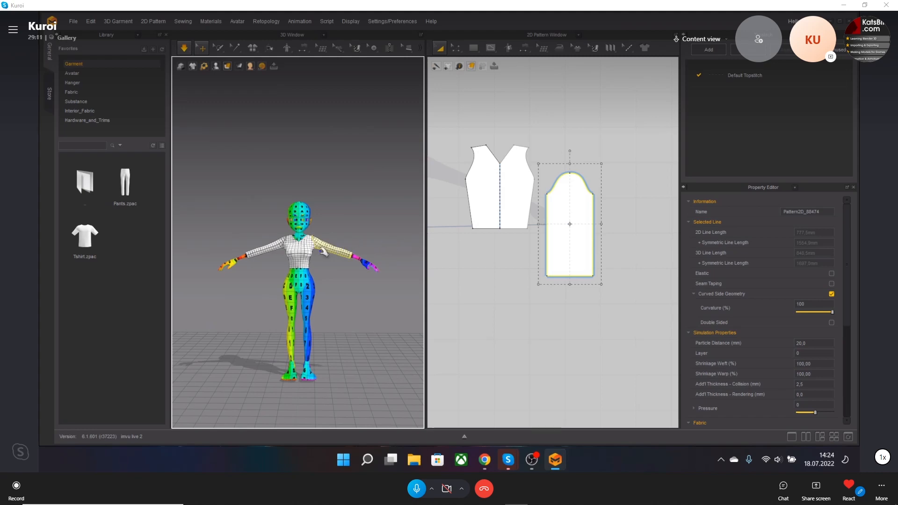
scroll(300, 252, "up", 4)
right_click_drag(338, 262, 196, 266)
key("space")
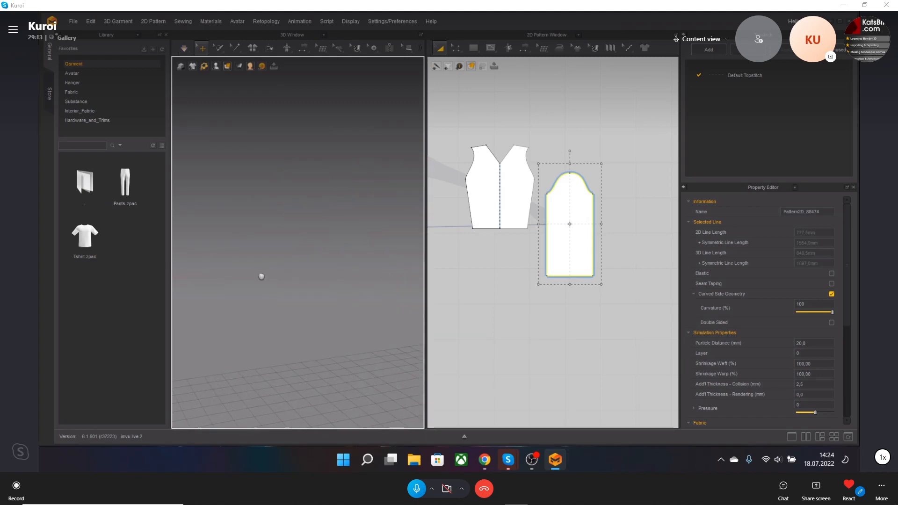
right_click_drag(344, 269, 503, 252)
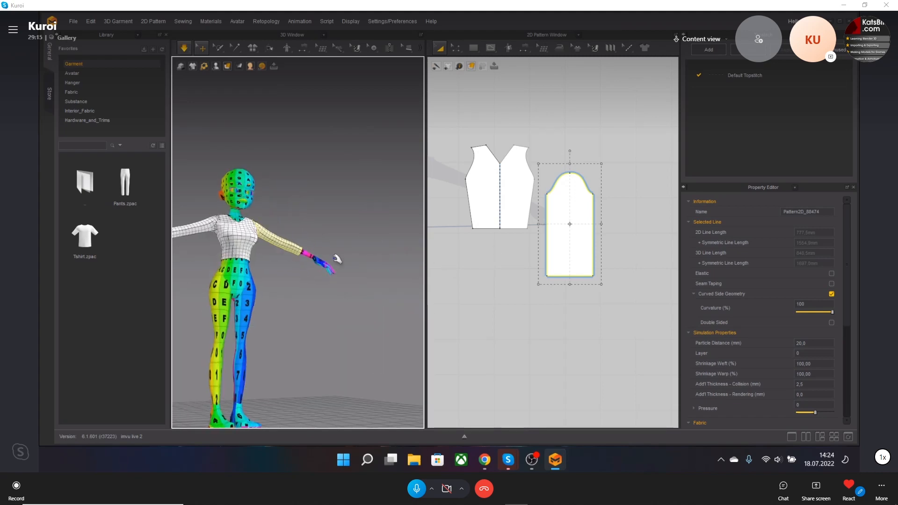
middle_click_drag(338, 259, 376, 278)
right_click_drag(376, 278, 332, 260)
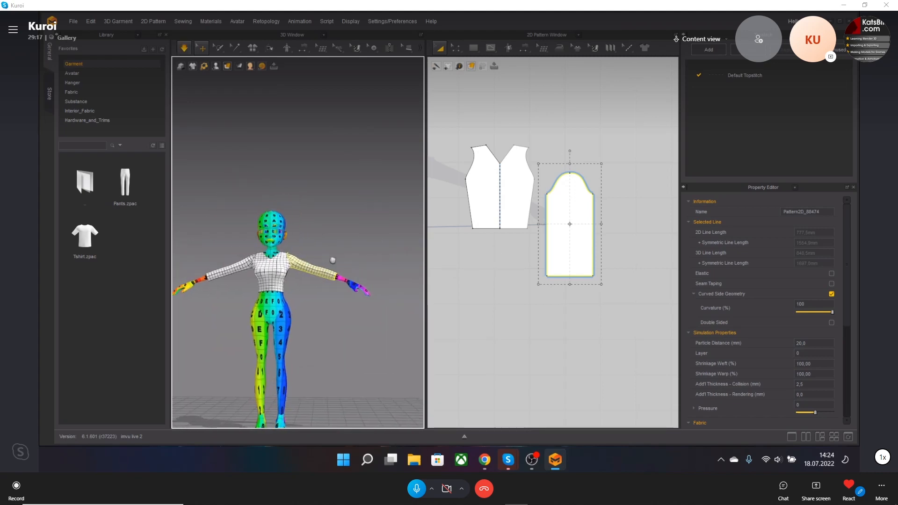
scroll(332, 260, "up", 8)
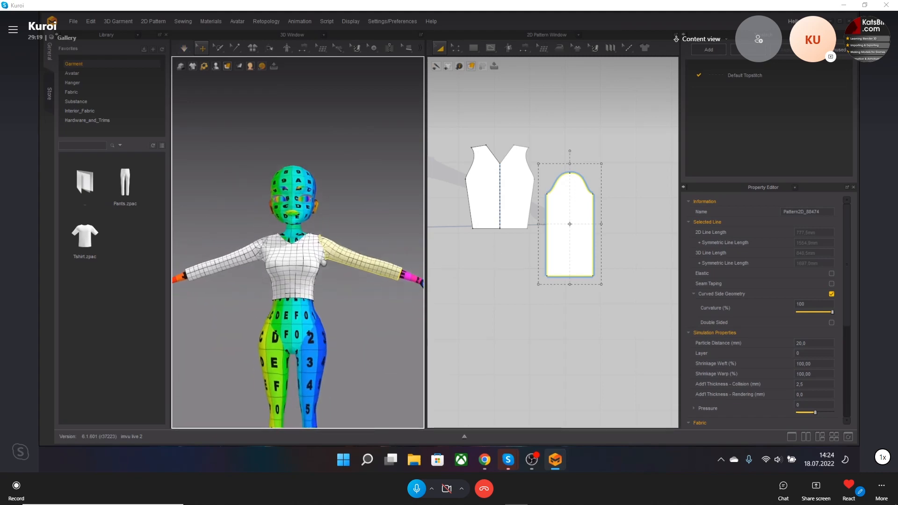
key("space")
right_click_drag(333, 253, 338, 256)
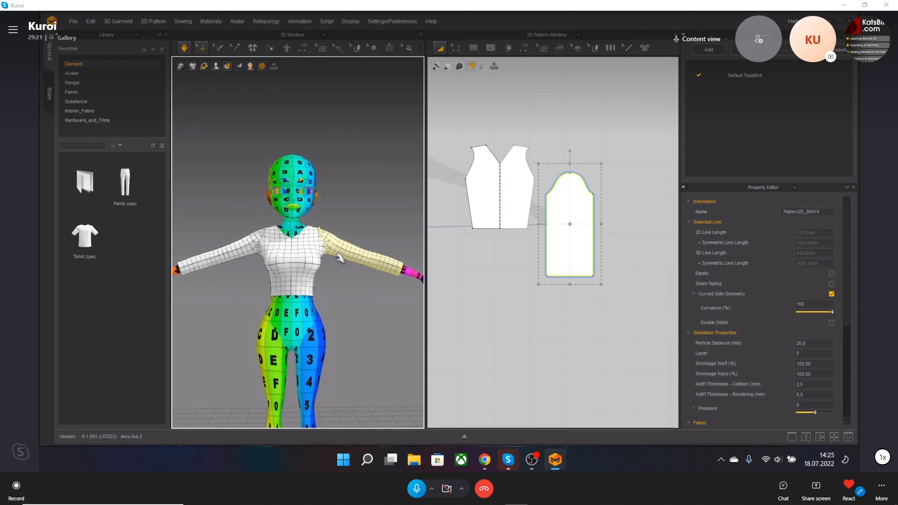
scroll(337, 262, "down", 5)
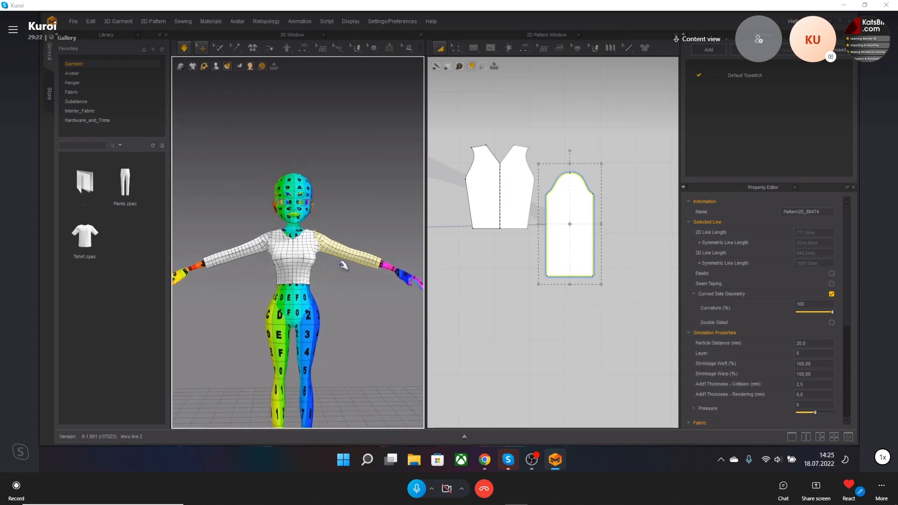
Step: Select the front bodice, both sleeves and the back bodice together, and inspect the back neckline
left_click(345, 223)
left_click(305, 248)
left_click(326, 242, "shift")
left_click(258, 246, "shift")
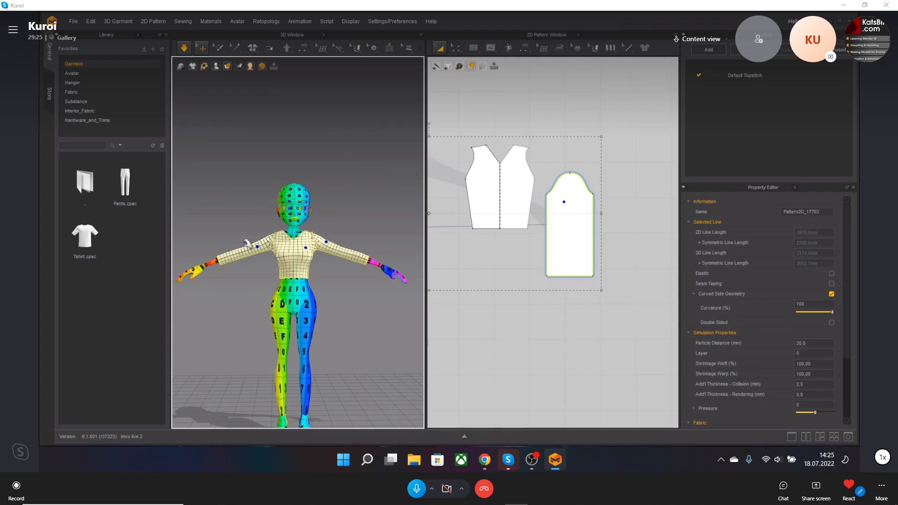
right_click_drag(247, 243, 340, 244)
left_click(307, 258)
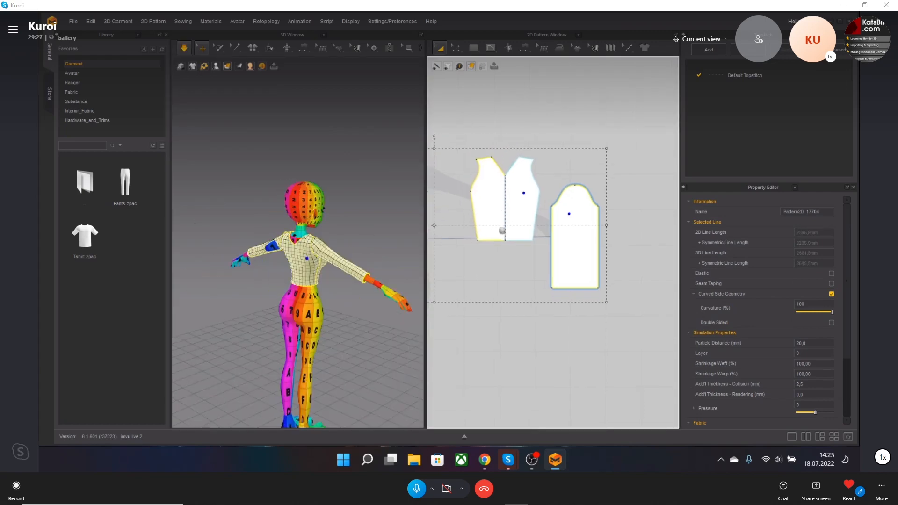
scroll(508, 181, "up", 5)
scroll(304, 225, "up", 6)
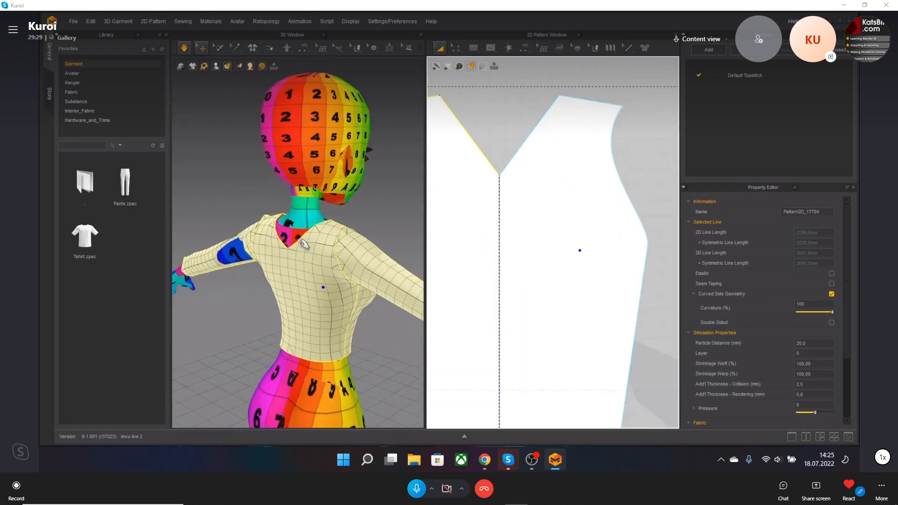
Step: Use Edit Pattern to raise the centre neckline point of the back piece to nearly shoulder height, and simulate the garment
left_click(456, 47)
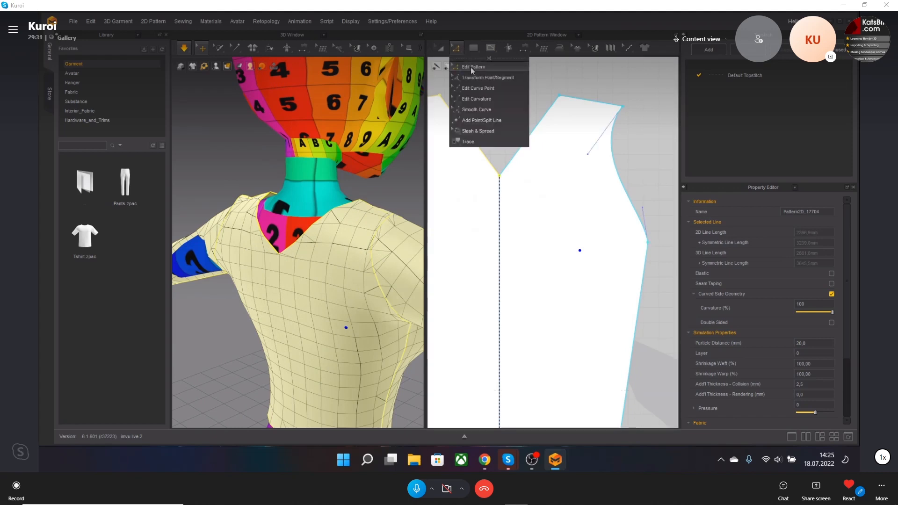
left_click(468, 66)
left_click(500, 177)
left_click_drag(507, 184, 509, 110)
key("space")
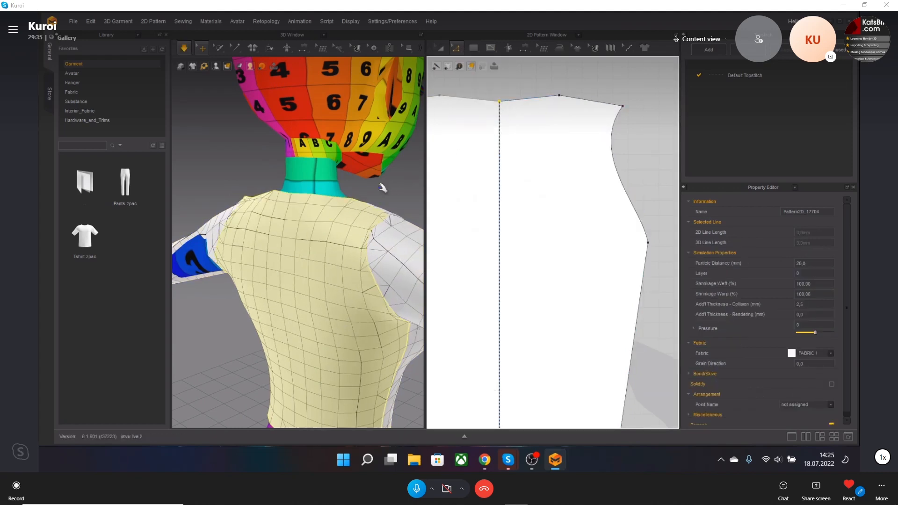
scroll(315, 227, "down", 5)
scroll(331, 232, "down", 3)
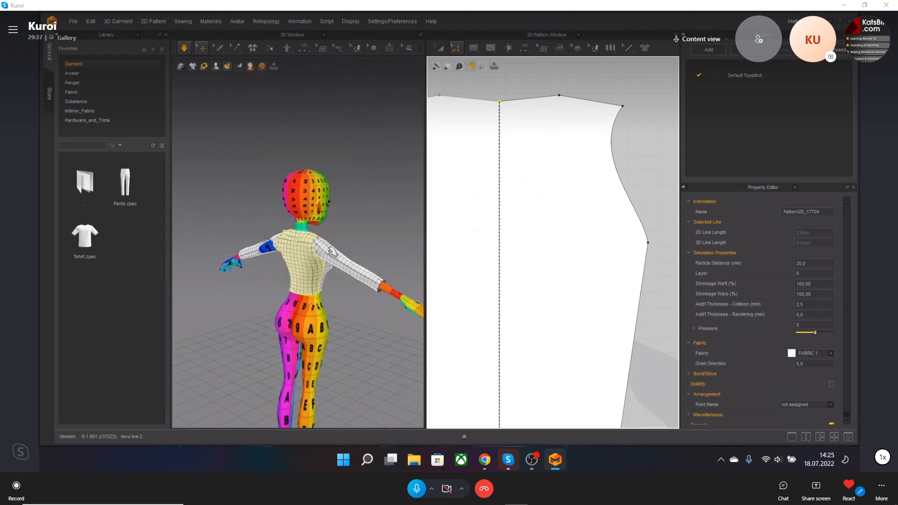
key("space")
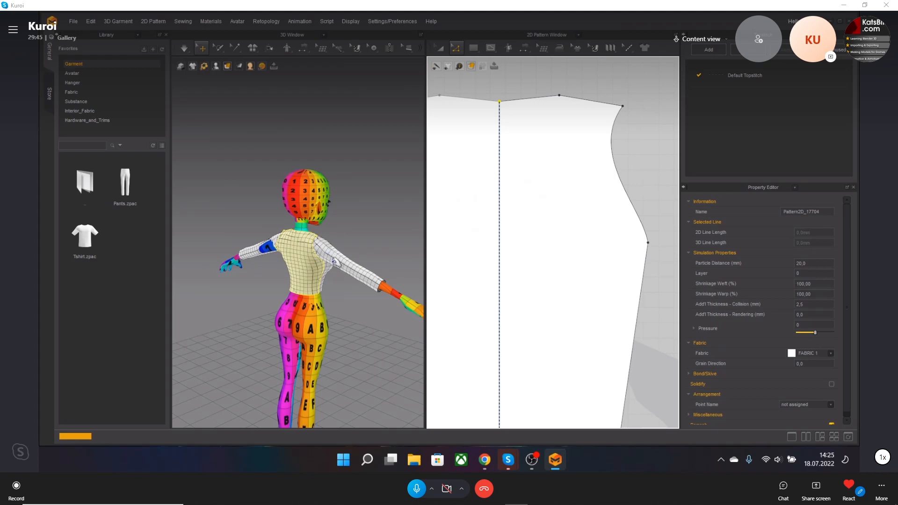
Step: Simulate the shirt and pull the sleeve and underarm fabric so that the upper arm showing through is covered
right_click_drag(248, 258, 257, 275)
scroll(258, 276, "up", 5)
middle_click_drag(239, 309, 339, 237)
scroll(339, 248, "up", 3)
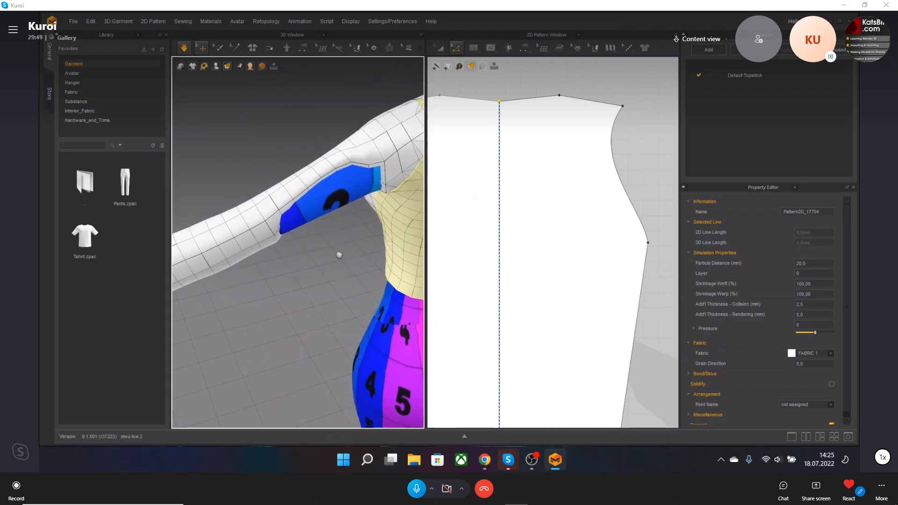
right_click_drag(338, 255, 317, 244)
key("space")
key("space")
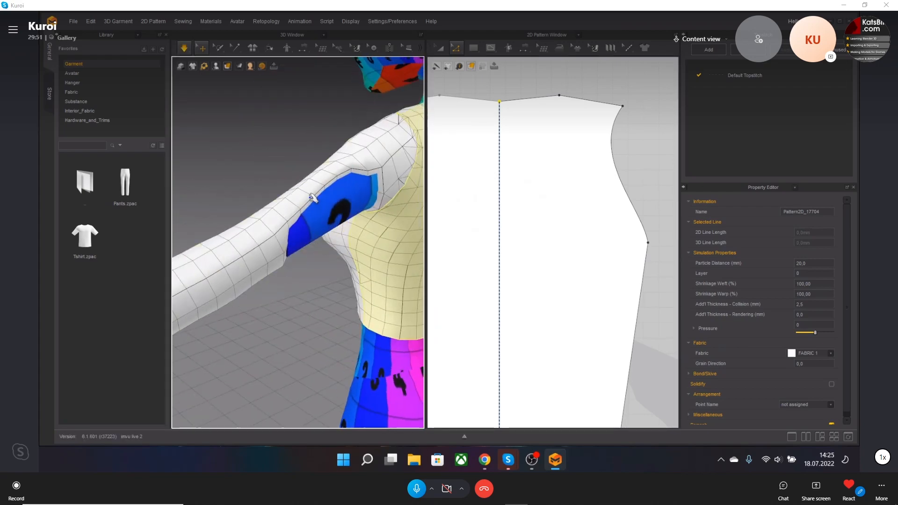
left_click_drag(309, 195, 425, 242)
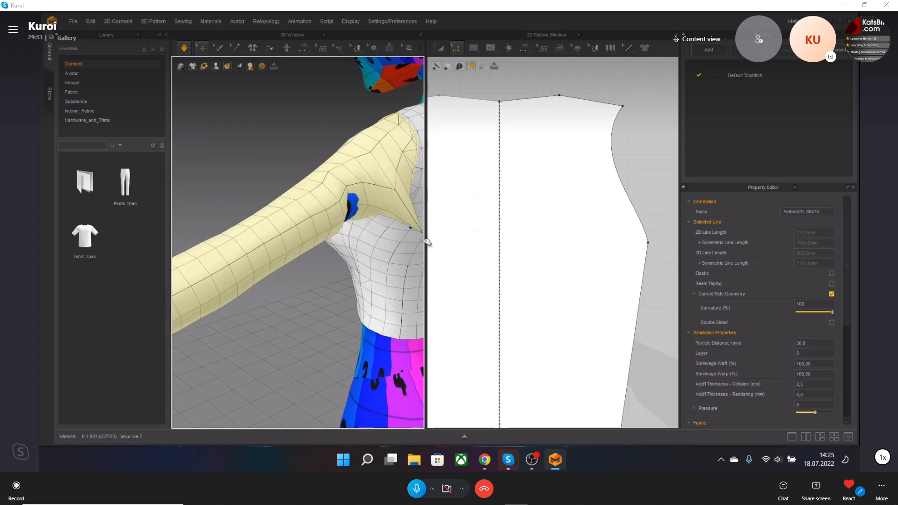
left_click_drag(340, 224, 358, 281)
scroll(347, 235, "down", 3)
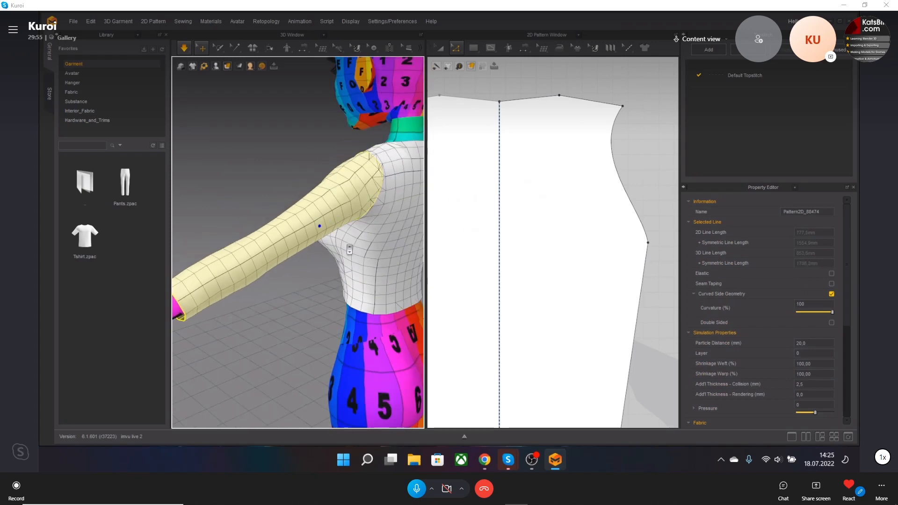
Step: Select the front, back and both sleeve pieces and set their particle distance to 10 mm
right_click_drag(346, 235, 297, 219)
right_click_drag(310, 232, 486, 263)
scroll(268, 265, "down", 4)
right_click_drag(266, 265, 289, 256)
middle_click_drag(276, 267, 338, 262)
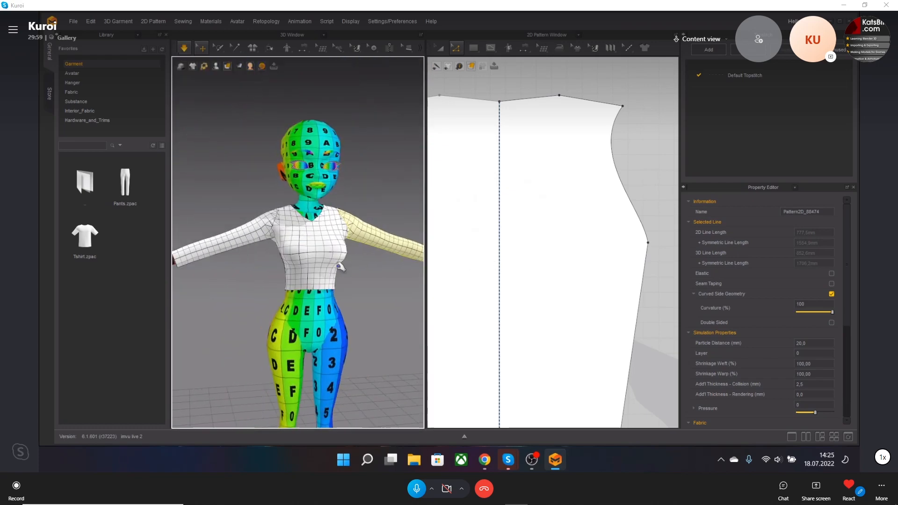
key("space")
left_click(308, 244, "shift")
left_click(255, 238, "shift")
right_click_drag(260, 243, 331, 267)
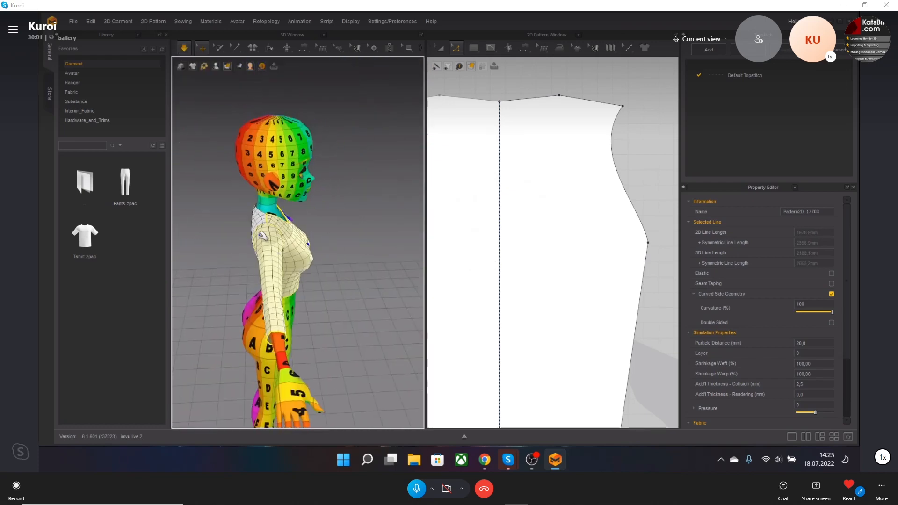
left_click(252, 220, "shift")
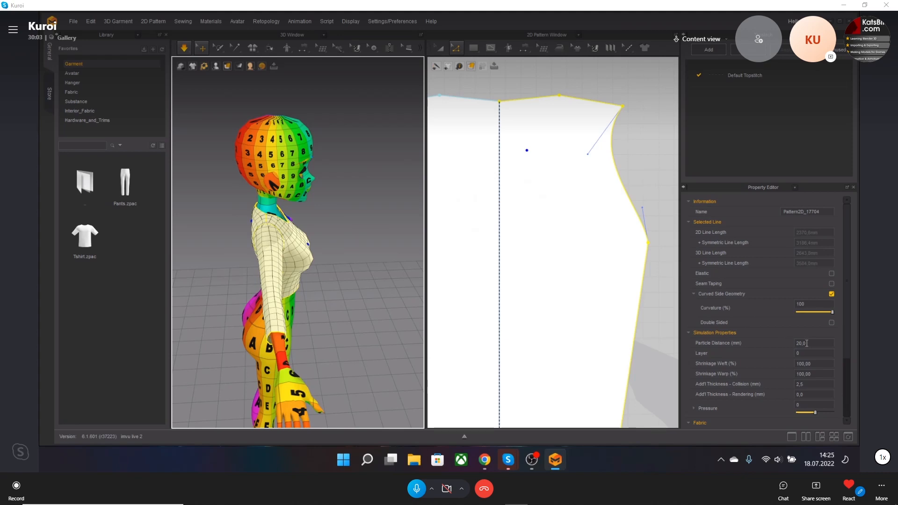
left_click_drag(808, 344, 801, 345)
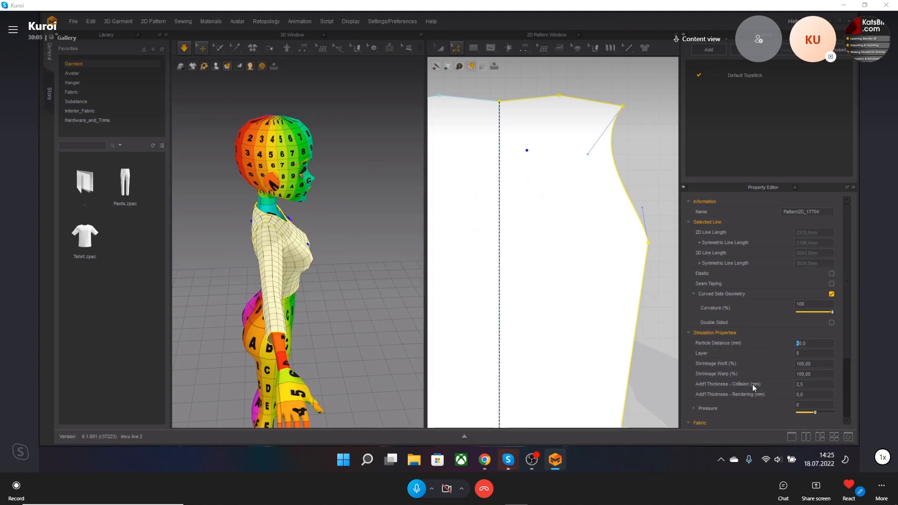
type("1")
key("Return")
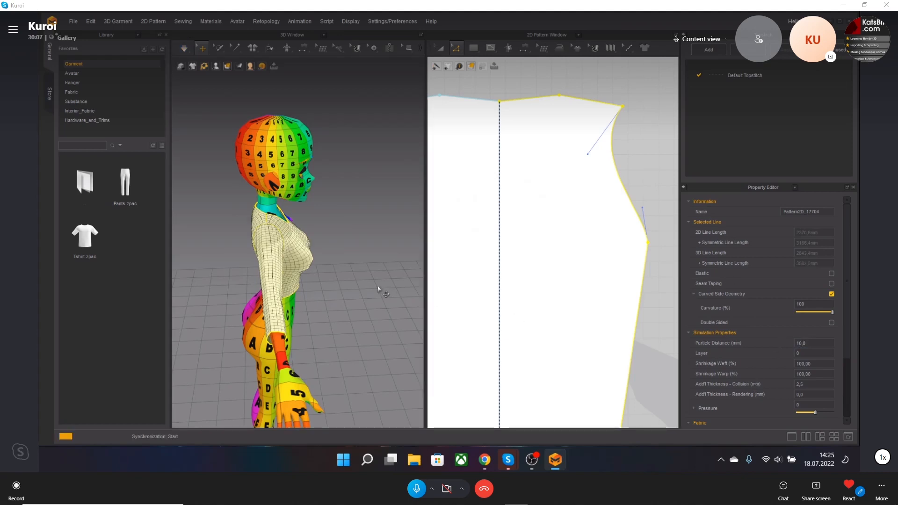
Step: Simulate the finer shirt mesh on the avatar and check the fit from the front
right_click_drag(380, 283, 319, 264)
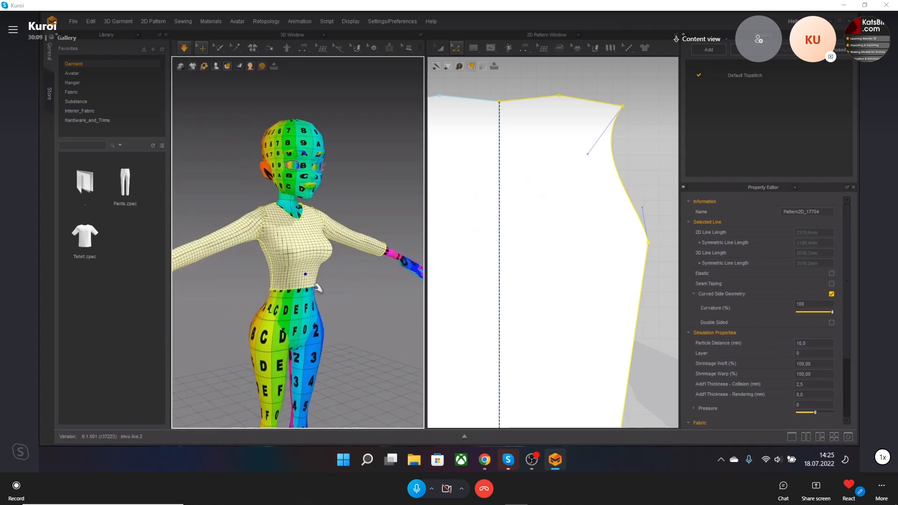
right_click_drag(373, 288, 326, 295)
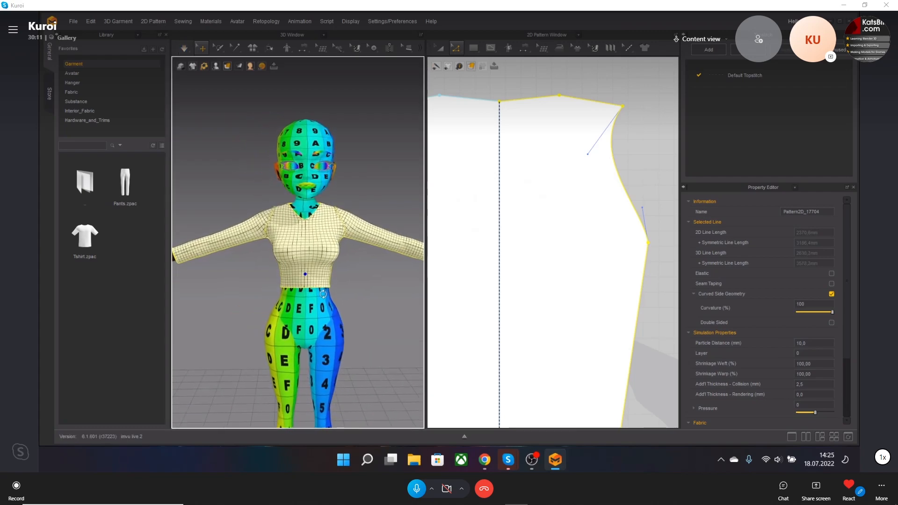
key("space")
scroll(321, 242, "up", 5)
scroll(321, 241, "down", 5)
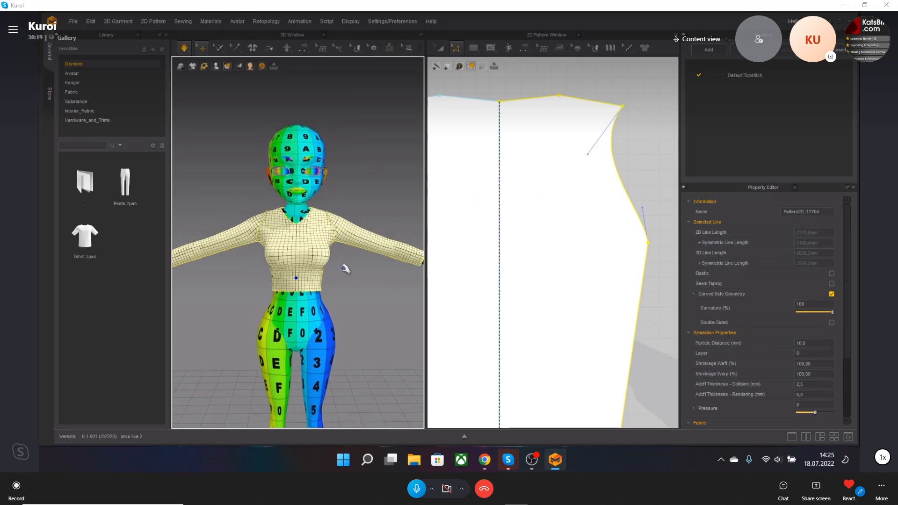
Step: Set the particle distance of the selected shirt pieces to 15 mm and check the mesh on the avatar
double_click(800, 343)
type("1")
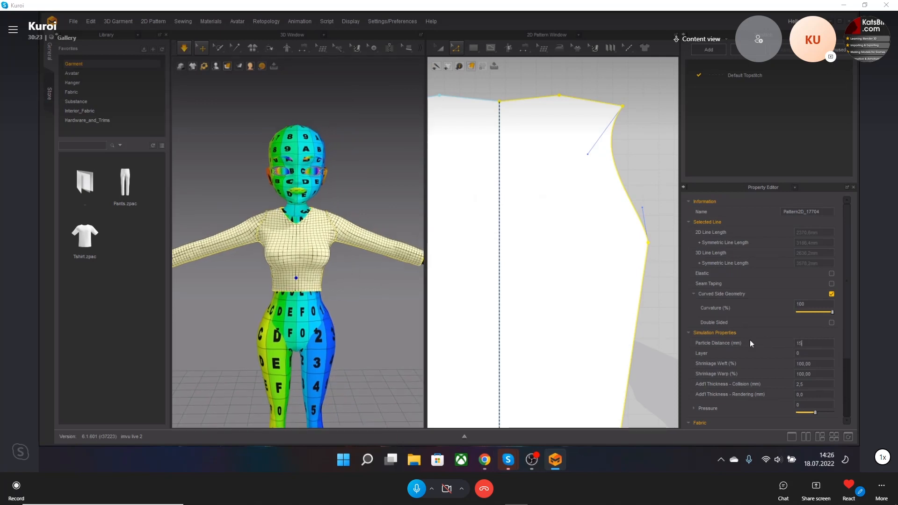
type("5")
key("Return")
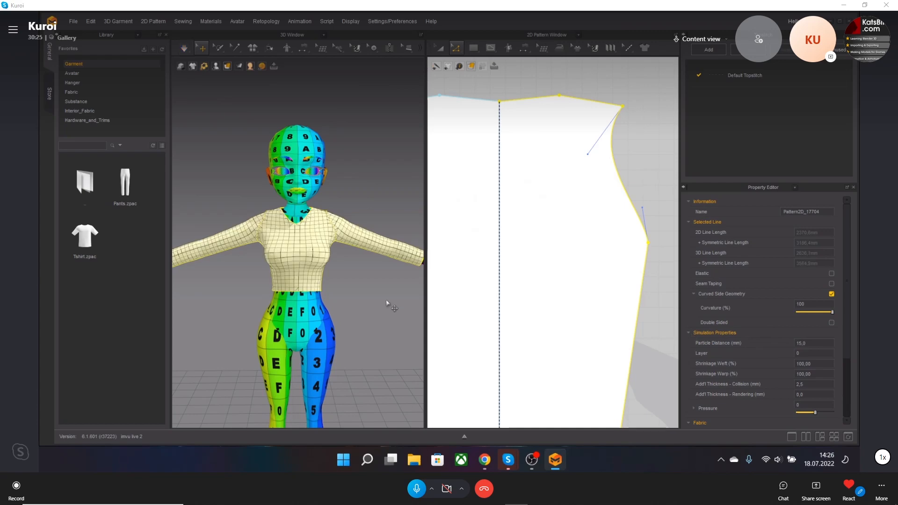
scroll(322, 262, "up", 4)
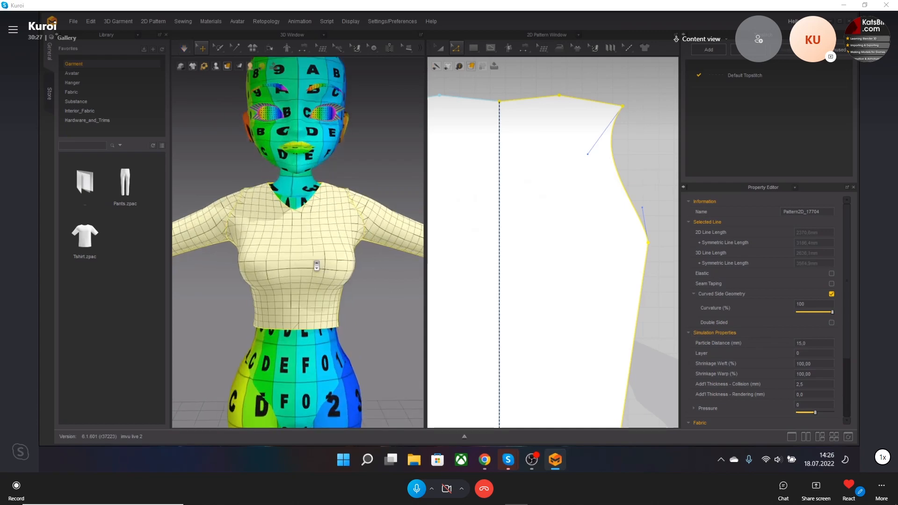
scroll(321, 266, "down", 4)
mouse_move(323, 267)
right_mouse_down()
mouse_move(334, 272)
mouse_move(262, 275)
mouse_move(324, 274)
right_mouse_up()
scroll(572, 279, "down", 6)
scroll(572, 279, "down", 2)
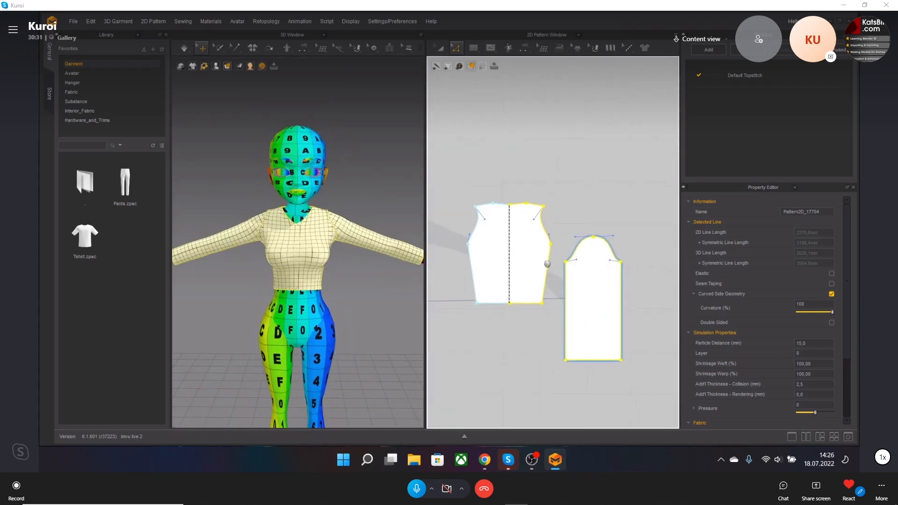
Step: Deselect the pattern pieces and show the fabric list in place of the topstitch list
left_click(558, 211)
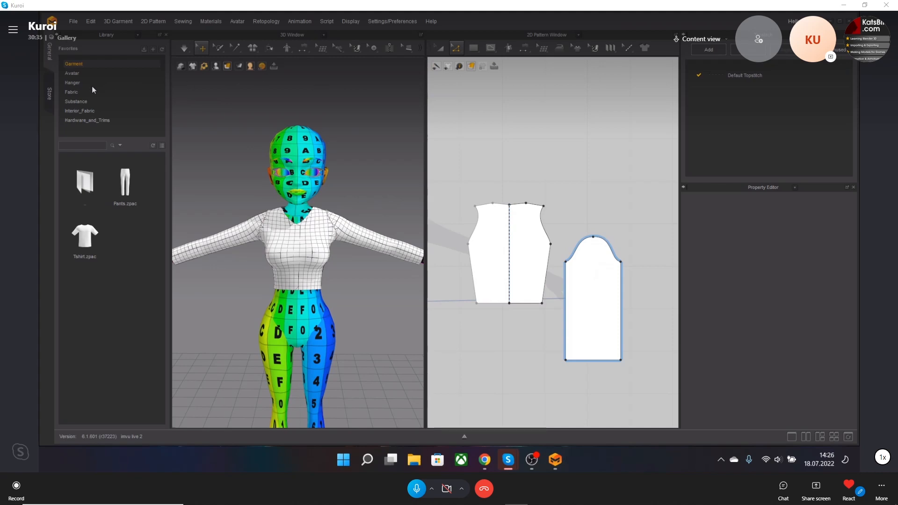
left_click(771, 41)
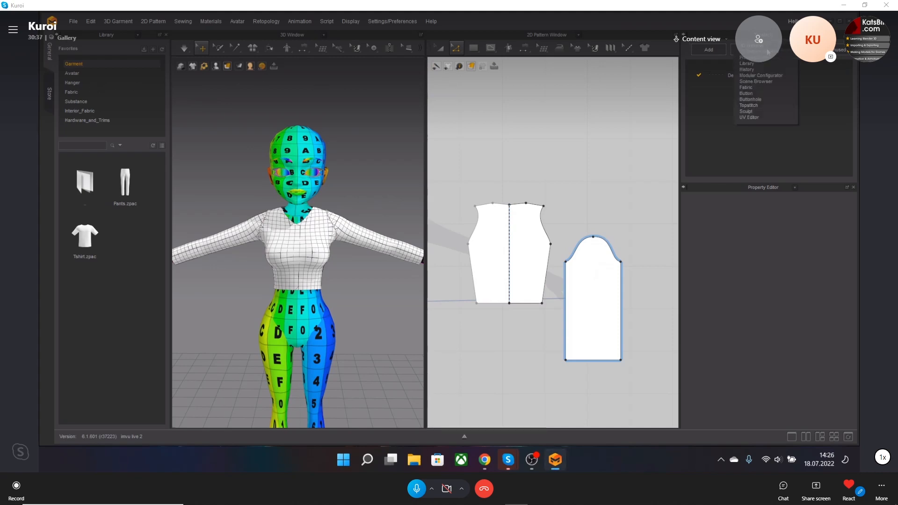
left_click(759, 86)
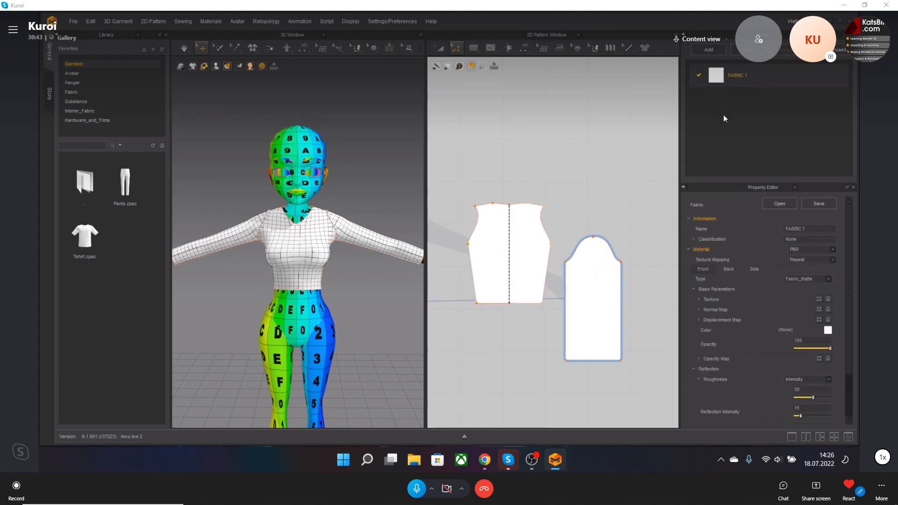
Step: Set the colour of FABRIC 1 to purple 6D25B4
left_click(828, 330)
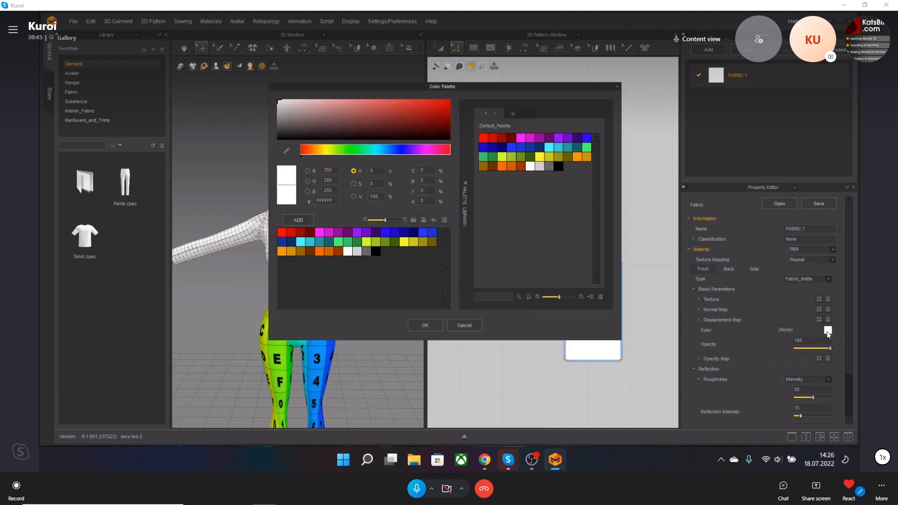
left_click(368, 234)
left_click(415, 112)
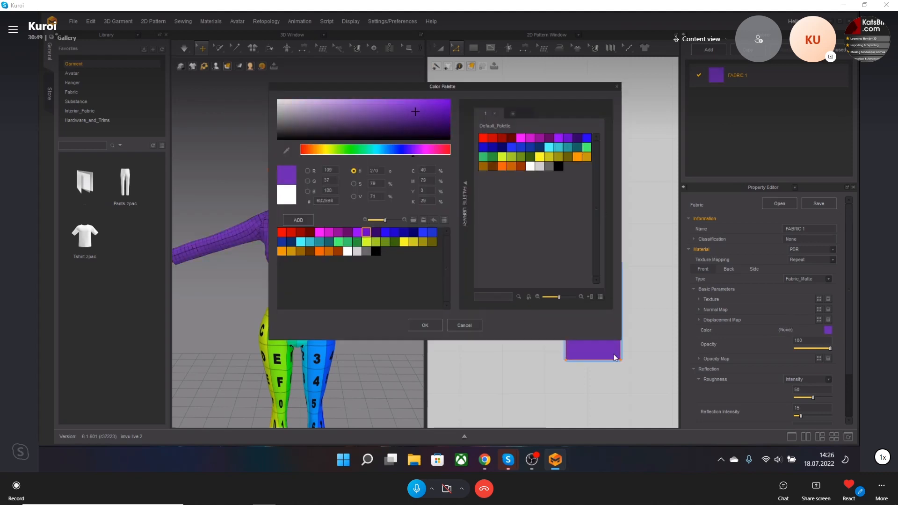
left_click(425, 325)
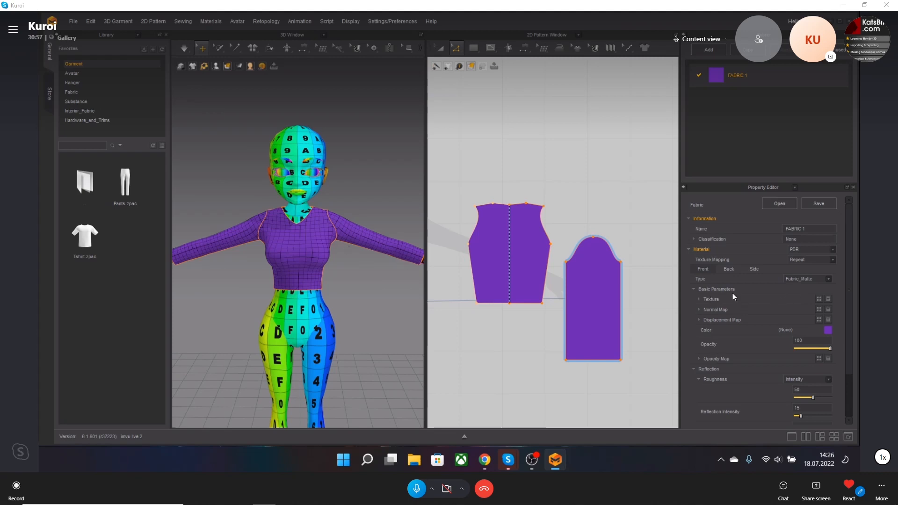
Step: Load image 3 from the IMVU tutorial 2 folder as the texture of FABRIC 1
left_click(819, 298)
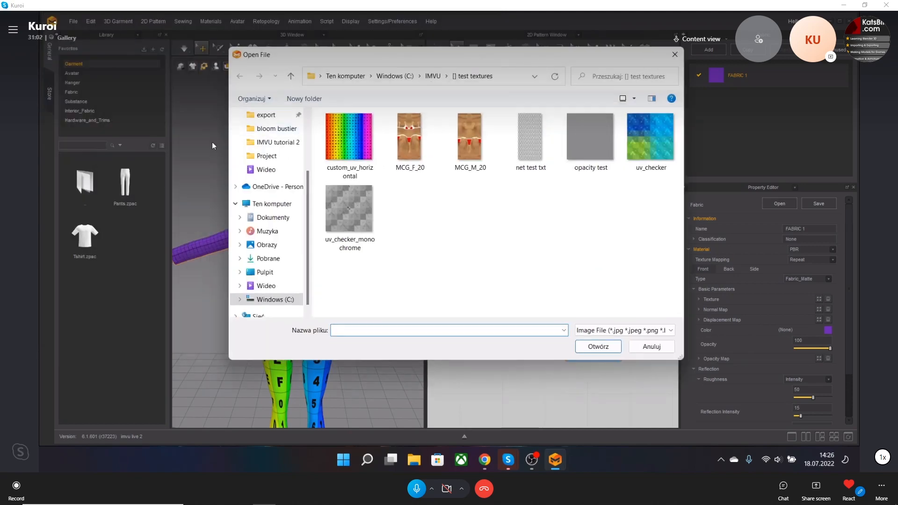
left_click(265, 144)
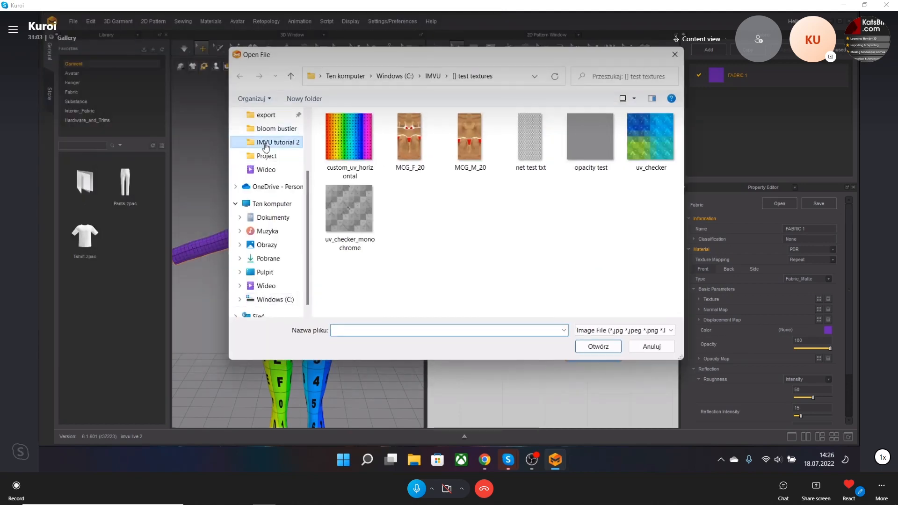
double_click(409, 138)
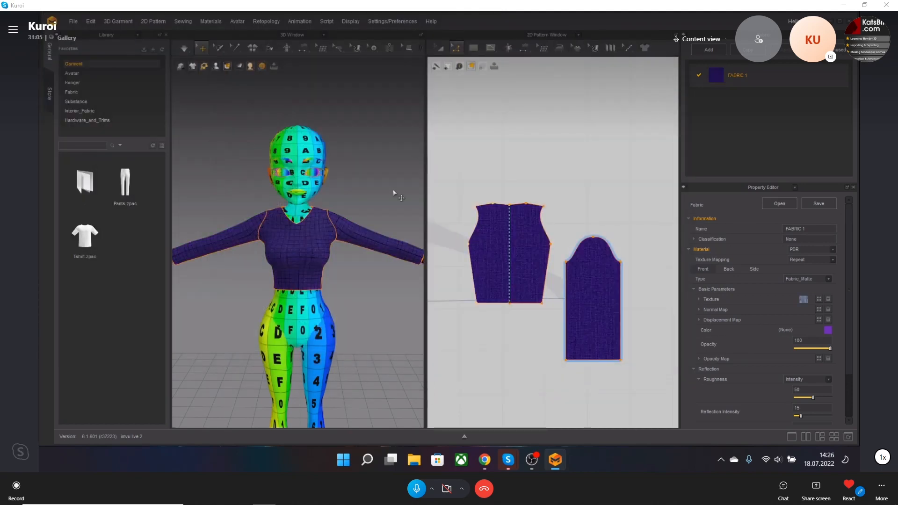
scroll(304, 257, "up", 3)
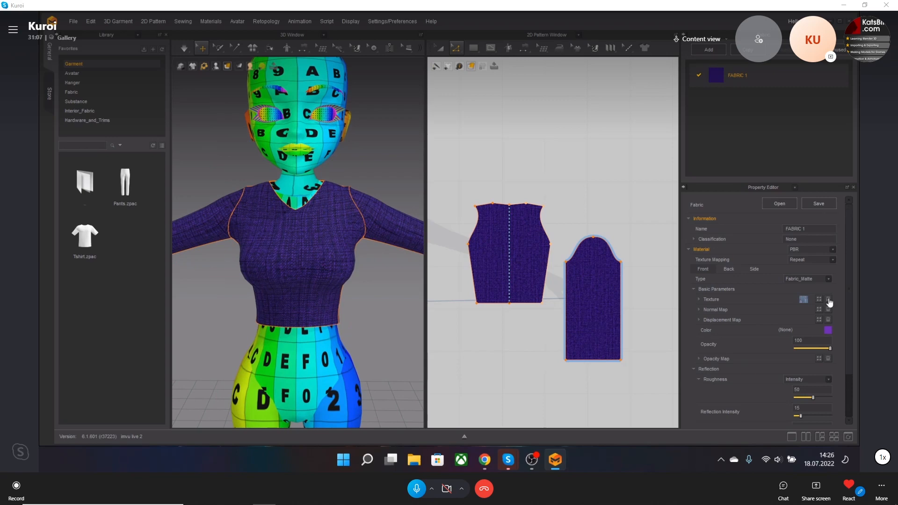
Step: Set the colour of FABRIC 1 to white FFFFFF so the texture is not tinted
left_click(827, 330)
left_click(279, 101)
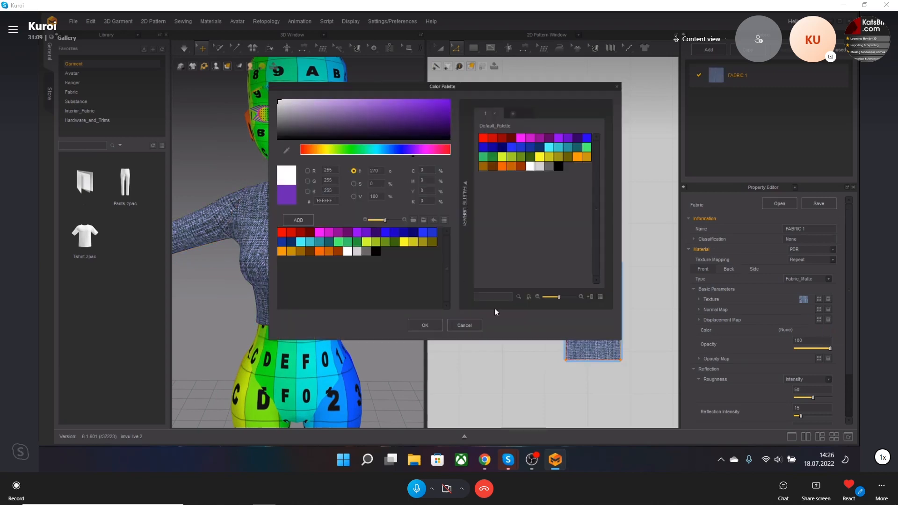
left_click(425, 325)
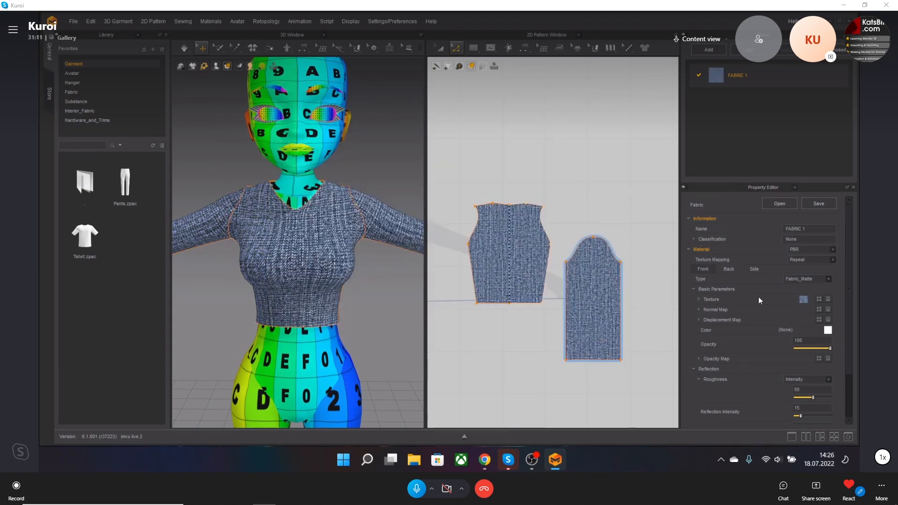
Step: Replace the texture of FABRIC 1 with image 2 from the IMVU tutorial 2 folder and inspect the weave up close
left_click(818, 299)
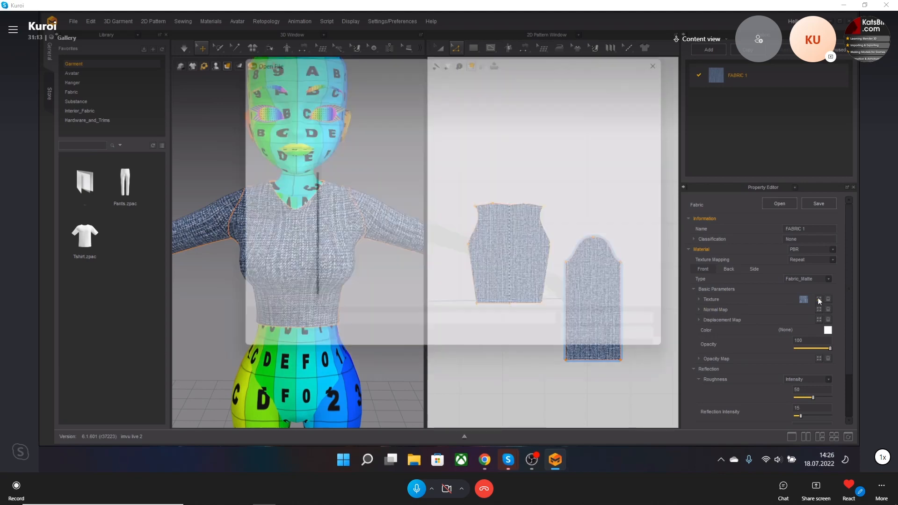
left_click(524, 142)
double_click(355, 142)
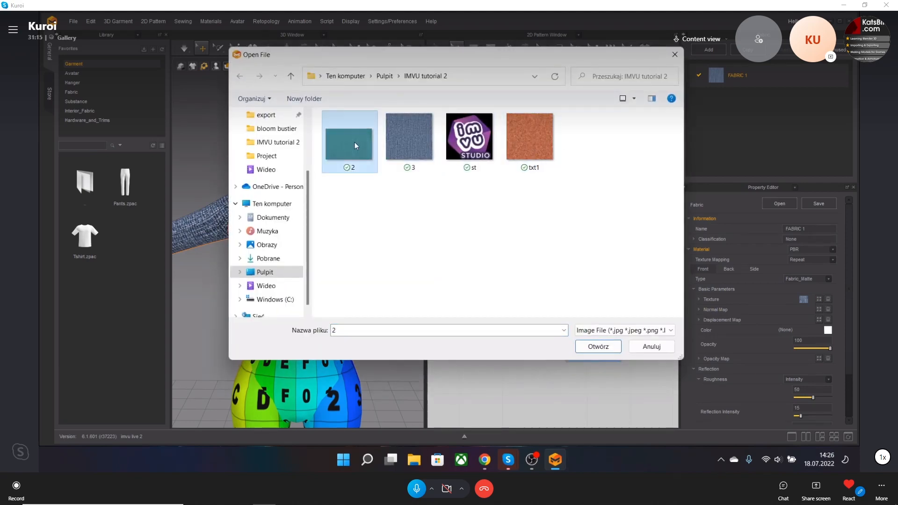
scroll(296, 257, "up", 5)
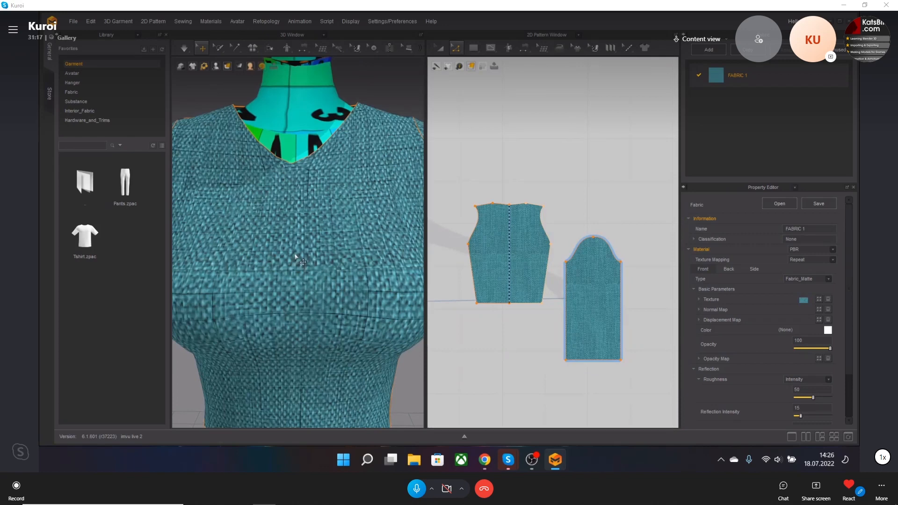
Step: Hide the wireframe on the garment so the 3D view shows only the textured surface, and clear the pattern selection
scroll(296, 257, "down", 8)
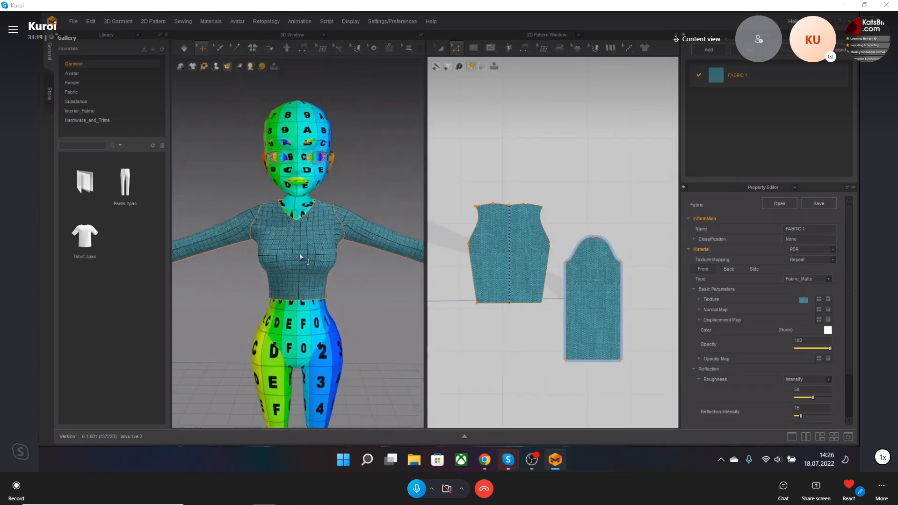
left_click(344, 266)
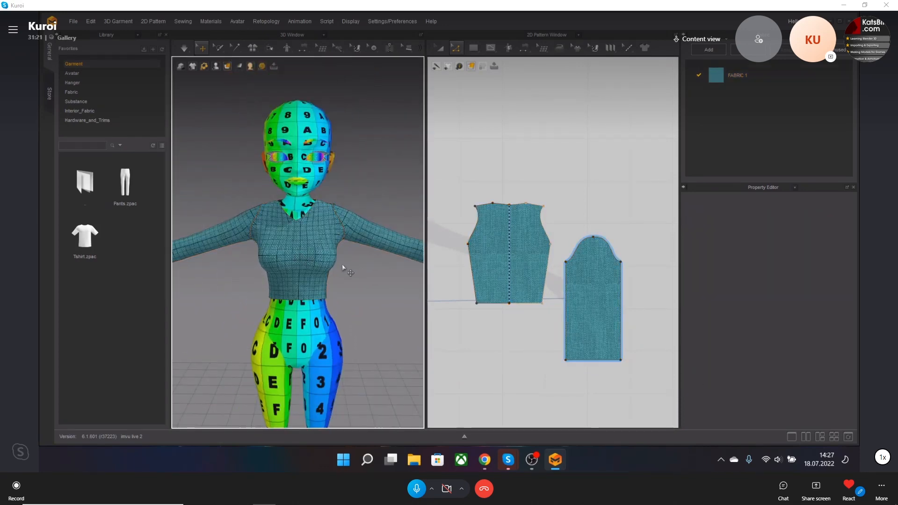
left_click(318, 258)
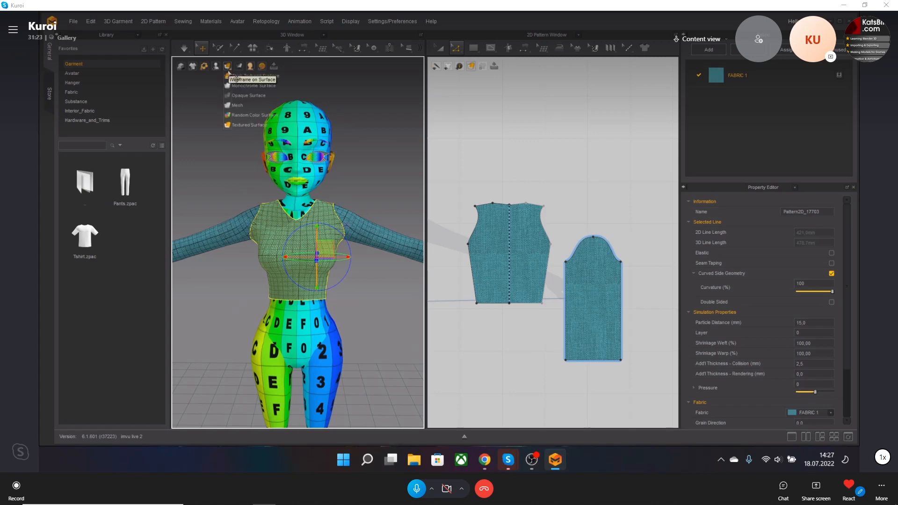
left_click(236, 80)
left_click(372, 276)
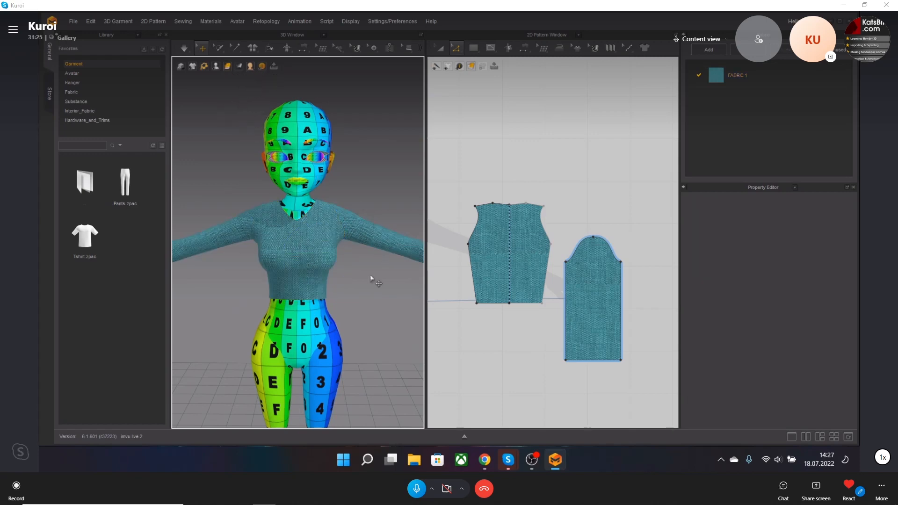
mouse_move(369, 256)
right_mouse_down()
mouse_move(254, 251)
mouse_move(352, 252)
mouse_move(377, 287)
mouse_move(209, 226)
mouse_move(374, 255)
right_mouse_up()
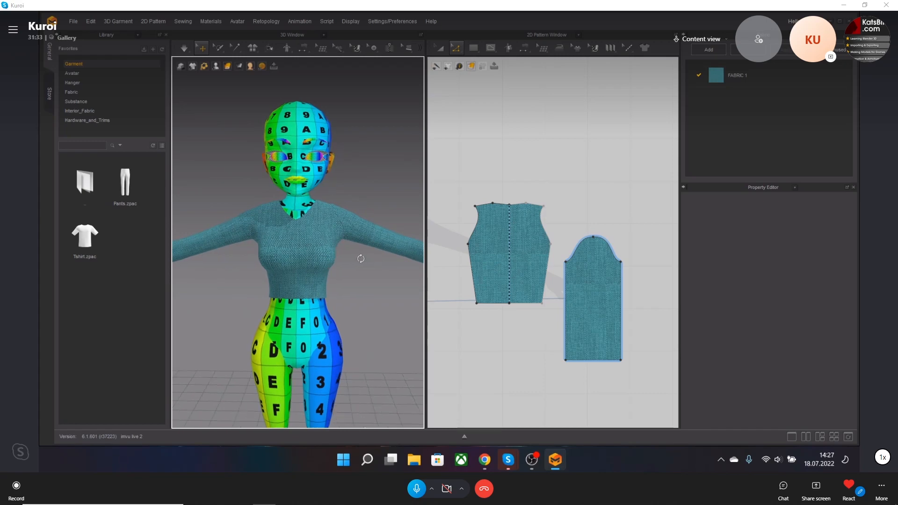
Step: Review the normal map, displacement map, opacity and reflection settings of FABRIC 1
double_click(763, 77)
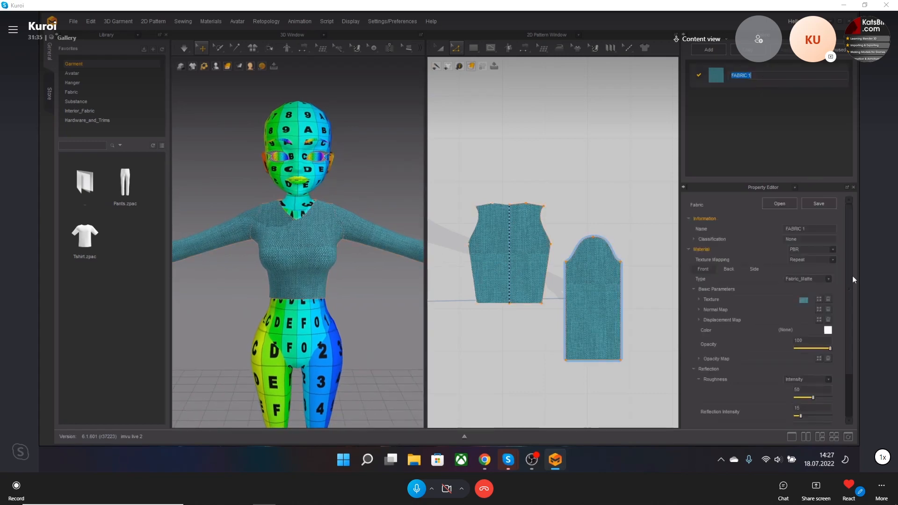
left_click(699, 310)
left_click(699, 310)
left_click(699, 321)
left_click(699, 321)
scroll(843, 319, "down", 2)
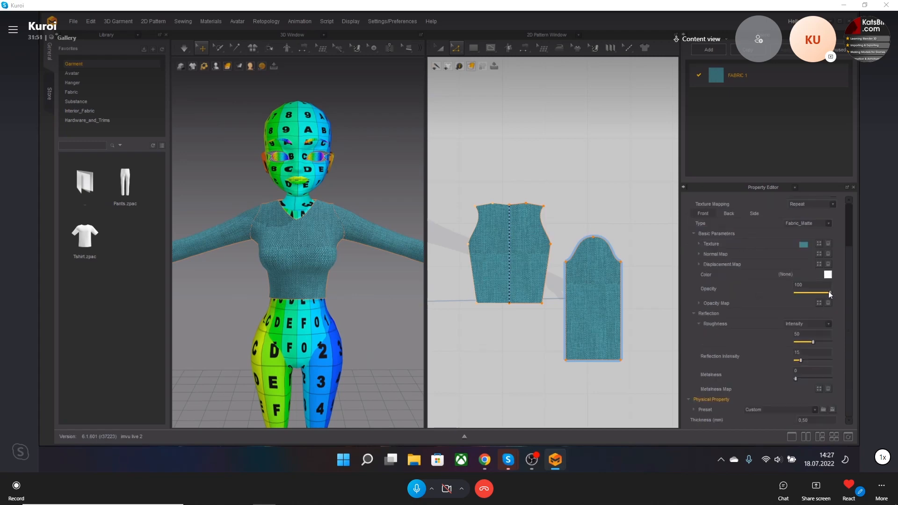
left_click_drag(829, 293, 857, 296)
left_click(828, 325)
left_click(818, 332)
scroll(754, 302, "up", 3)
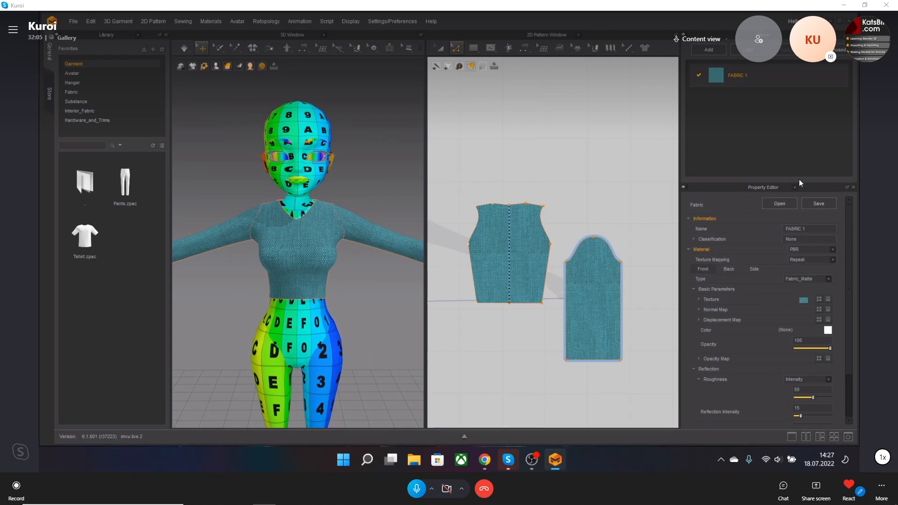
Step: Add a second fabric and load image txt1 from the IMVU tutorial 2 folder as its texture
left_click(721, 50)
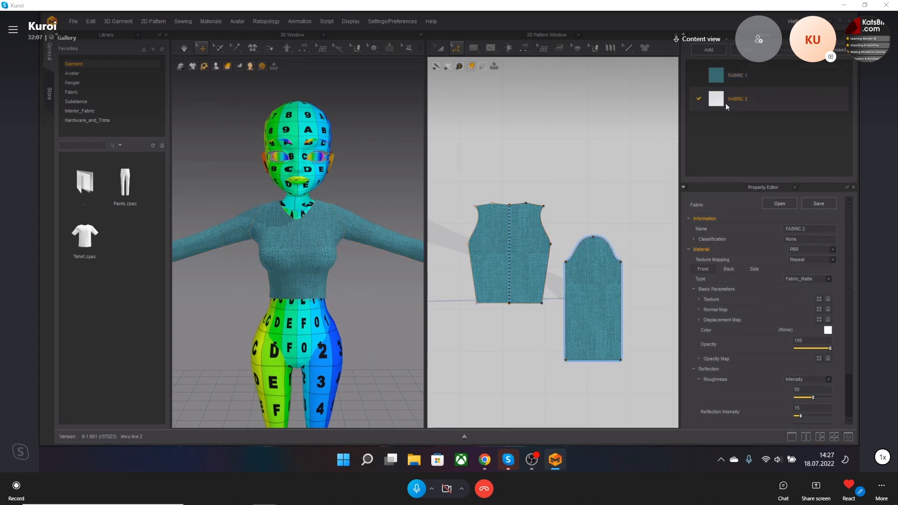
scroll(567, 229, "down", 2)
scroll(563, 227, "down", 3)
middle_click_drag(558, 229, 577, 211)
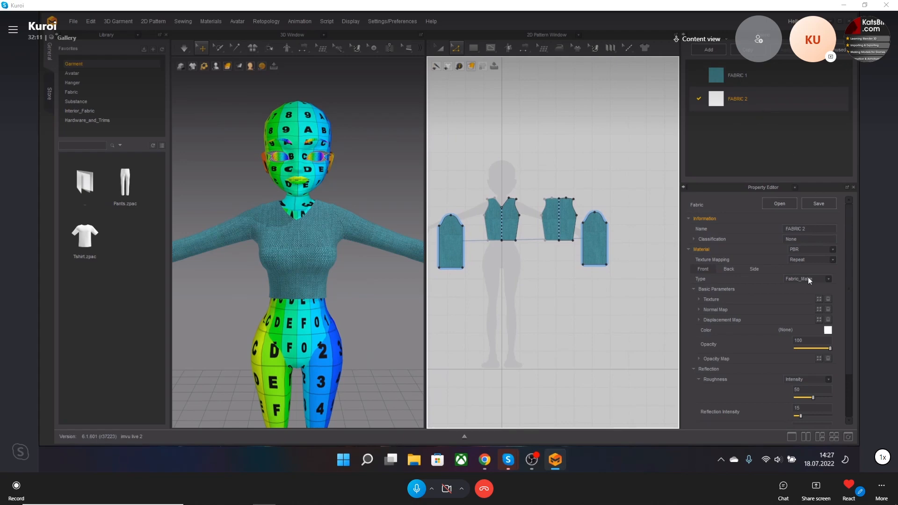
left_click(818, 300)
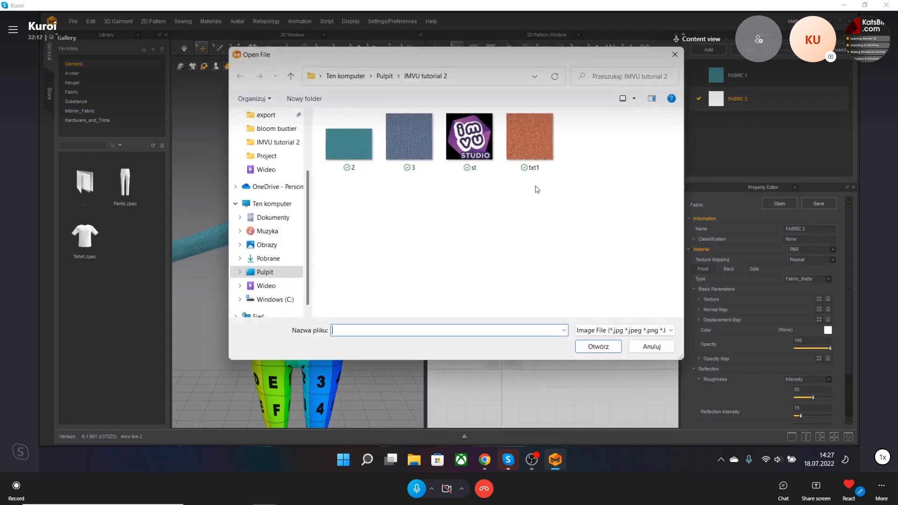
double_click(526, 137)
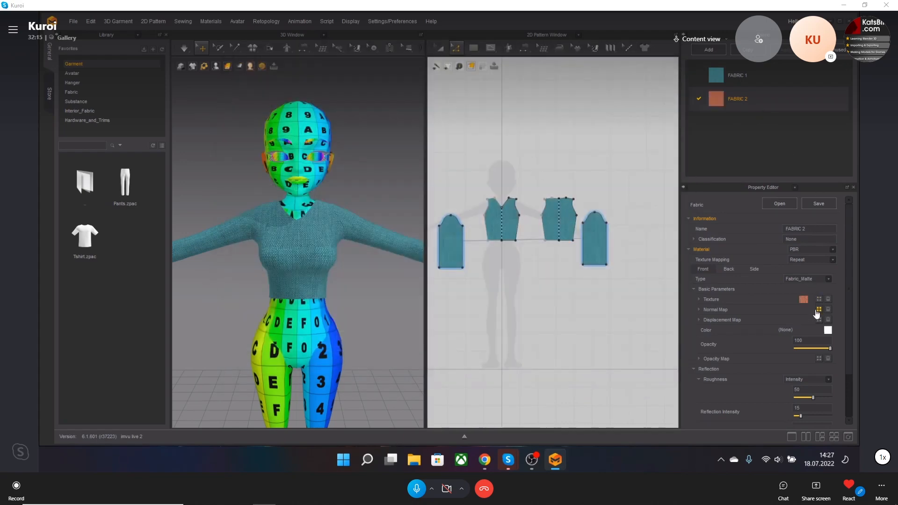
left_click(807, 302)
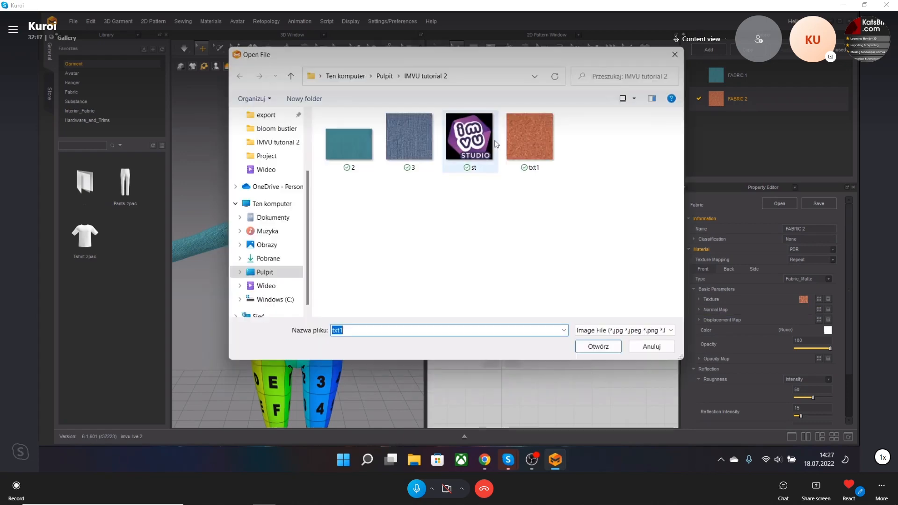
double_click(523, 128)
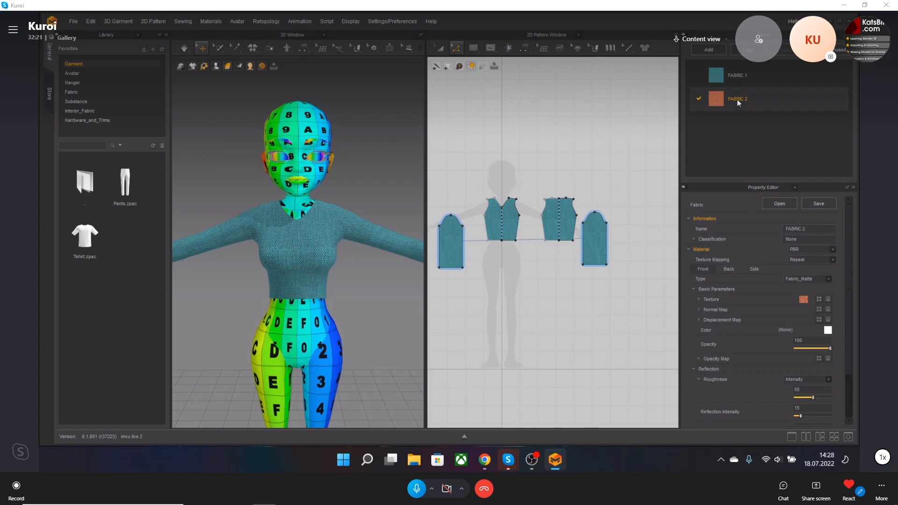
Step: Assign FABRIC 2 to both sleeve pieces and inspect the two-fabric shirt on the avatar
left_click(440, 48)
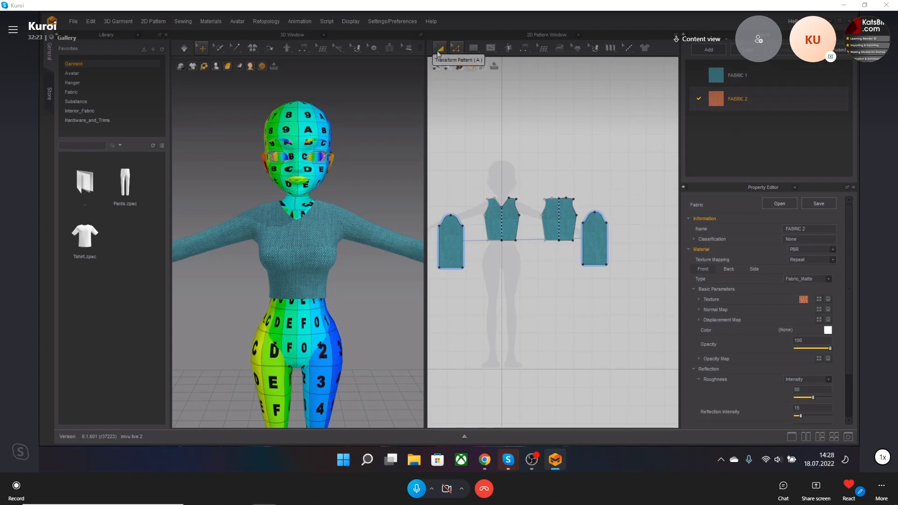
left_click(443, 248)
left_click(584, 245, "shift")
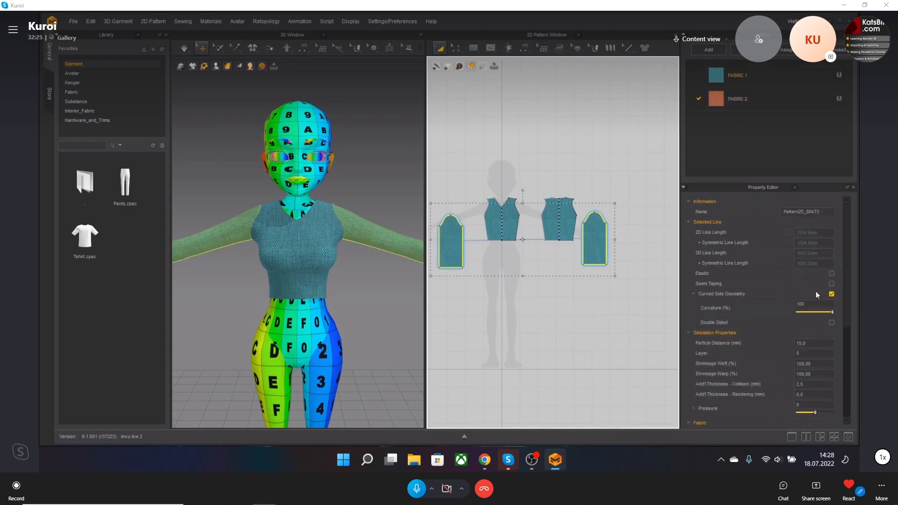
scroll(802, 322, "down", 3)
left_click(826, 279)
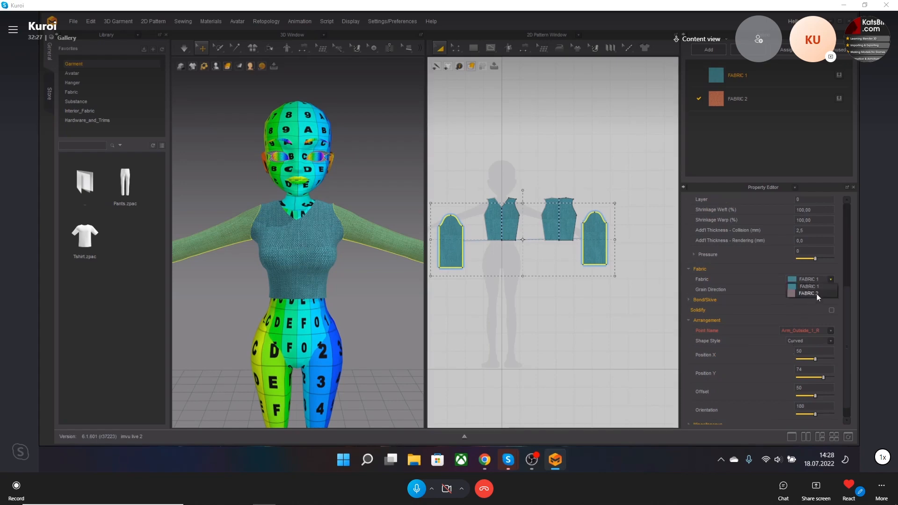
left_click(827, 280)
left_click(795, 294)
left_click(575, 301)
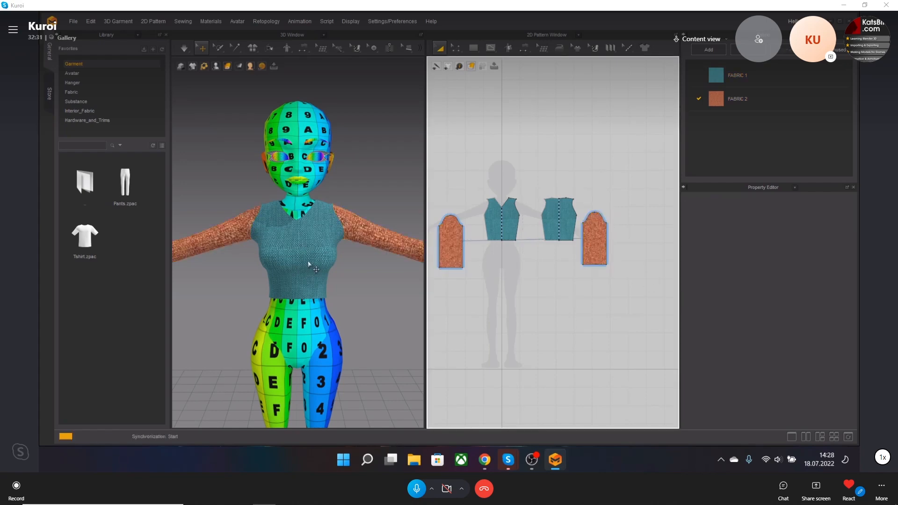
scroll(347, 275, "down", 2)
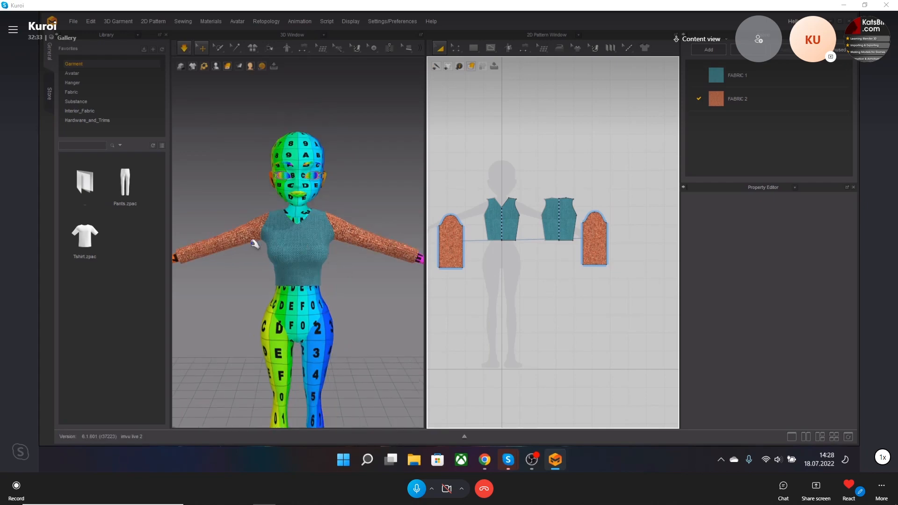
scroll(349, 252, "up", 3)
scroll(349, 251, "up", 5)
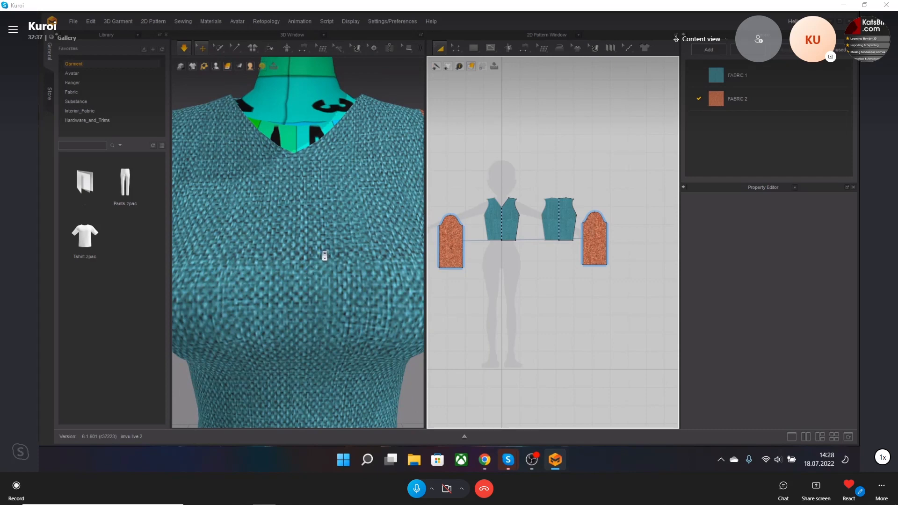
scroll(322, 255, "down", 4)
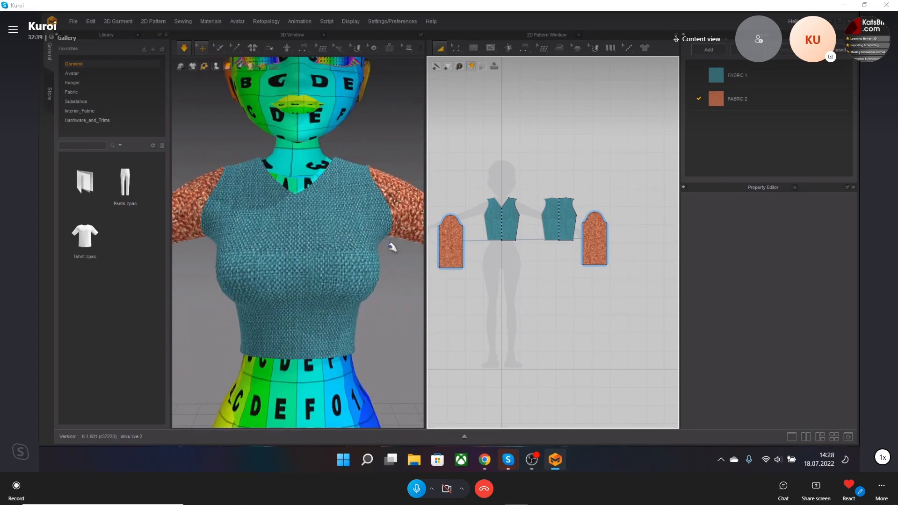
scroll(405, 277, "down", 3)
mouse_move(391, 282)
right_mouse_down()
mouse_move(295, 275)
mouse_move(405, 279)
mouse_move(395, 274)
right_mouse_up()
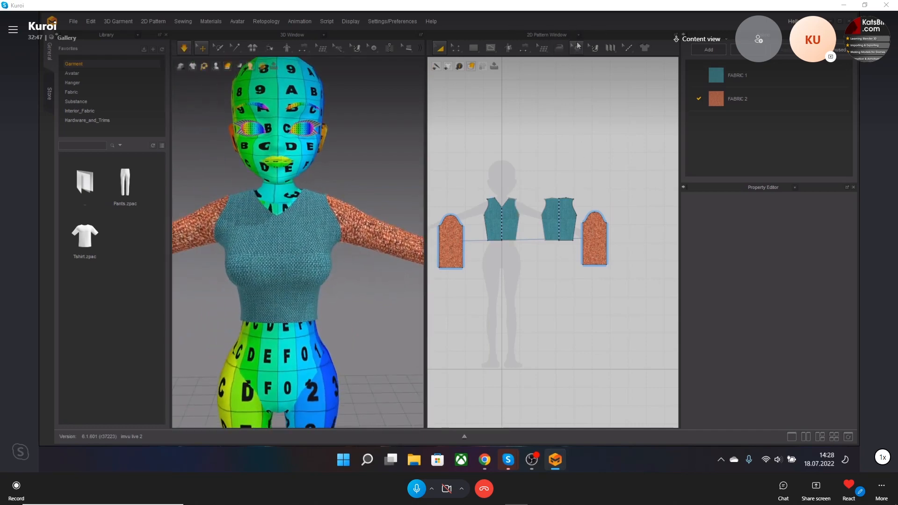
Step: Show the fabric list in place of the 2D pattern view and restore the 2D pattern view
left_click(547, 35)
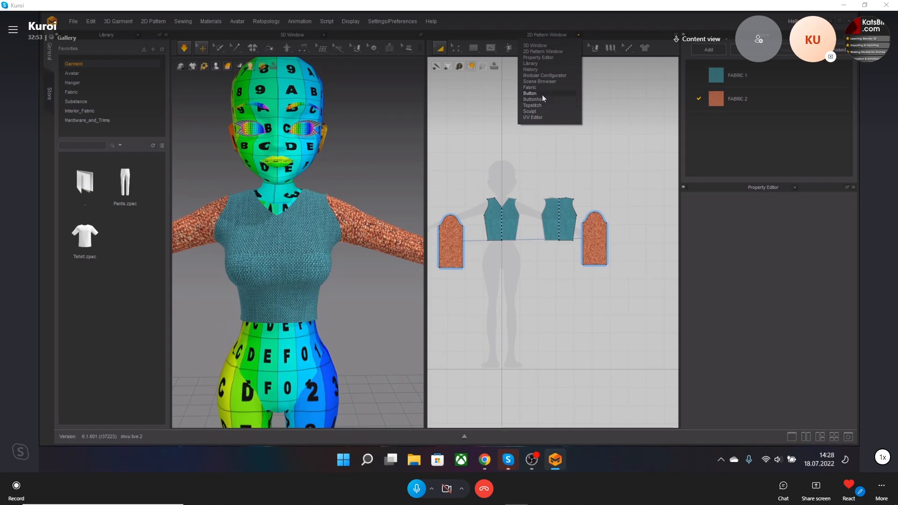
left_click(538, 88)
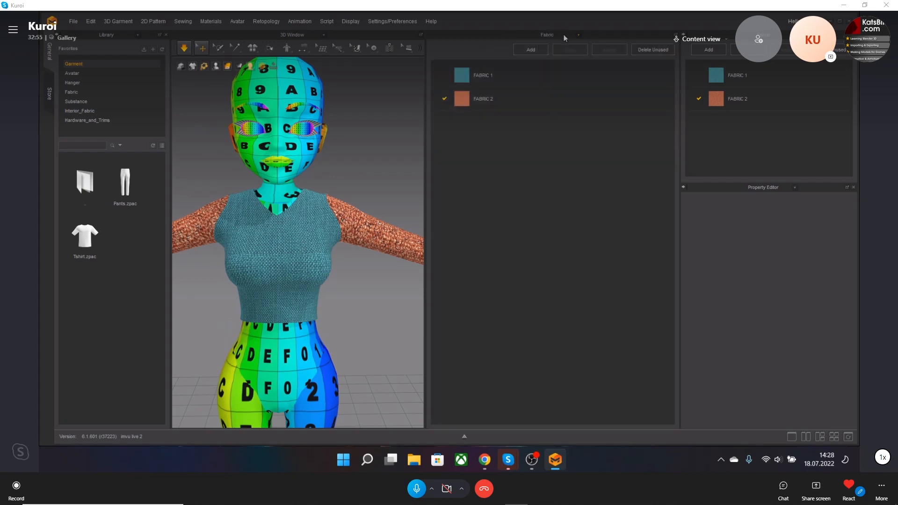
left_click(566, 37)
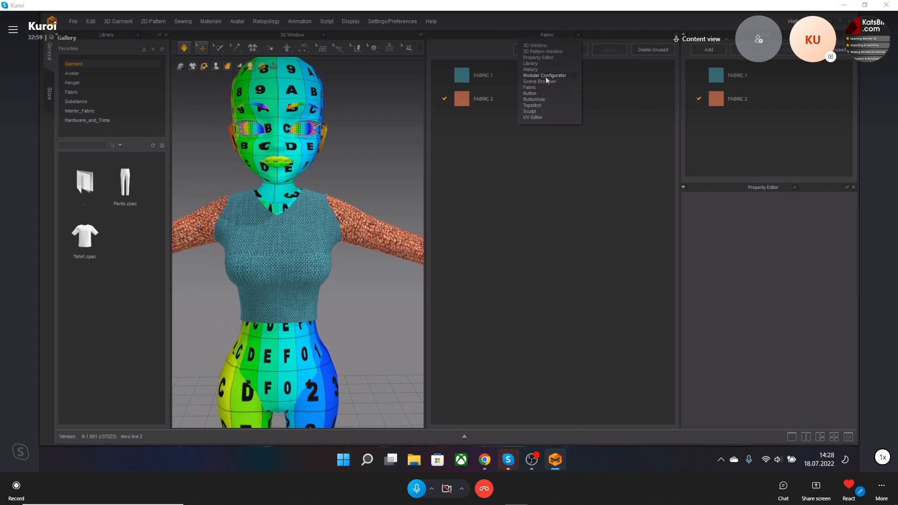
left_click(545, 52)
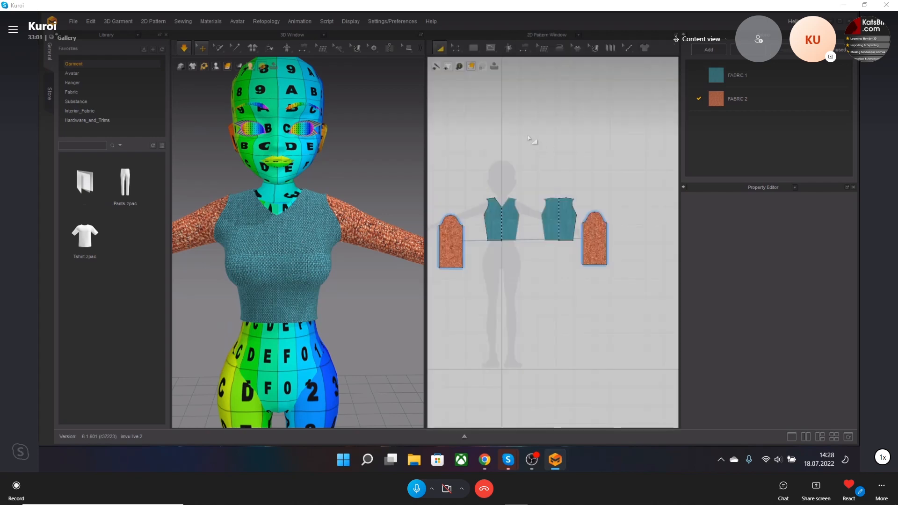
Step: Select the texture of the avatar's left sleeve piece with Edit Texture (2D) and shift it sideways
left_click(590, 45)
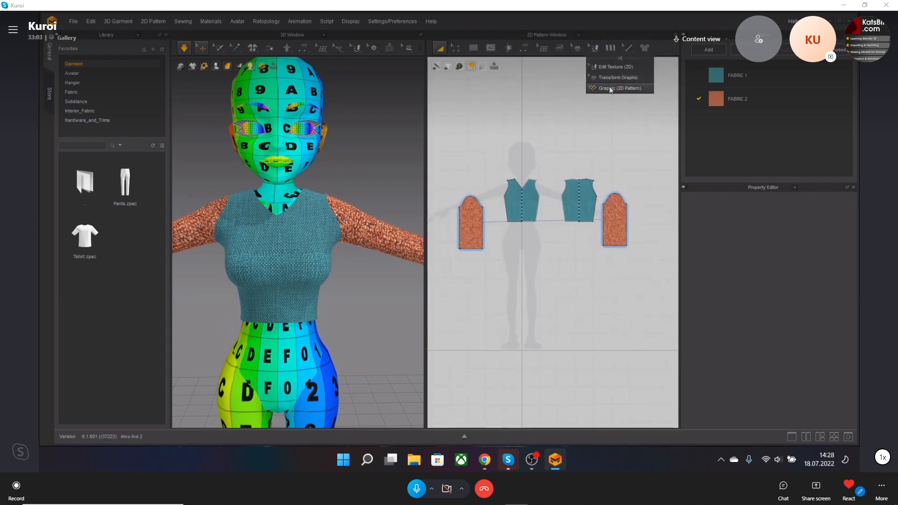
left_click(609, 68)
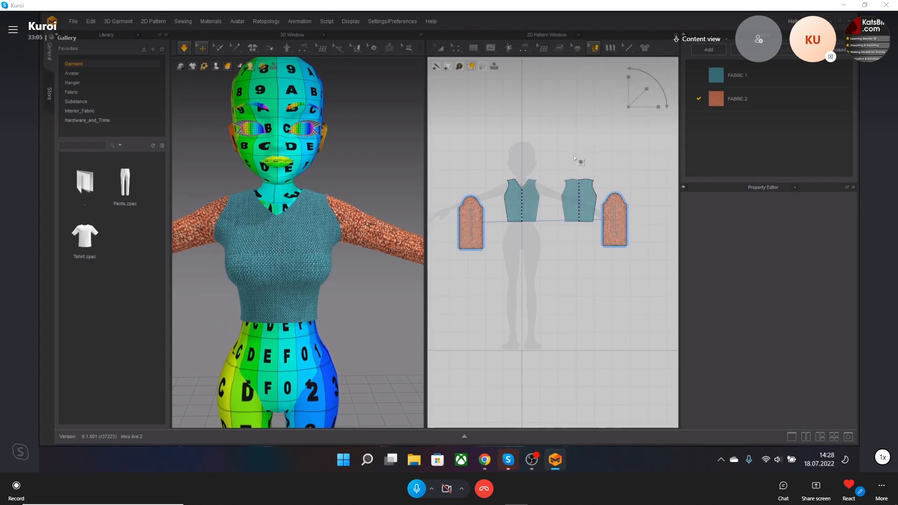
scroll(527, 186, "up", 5)
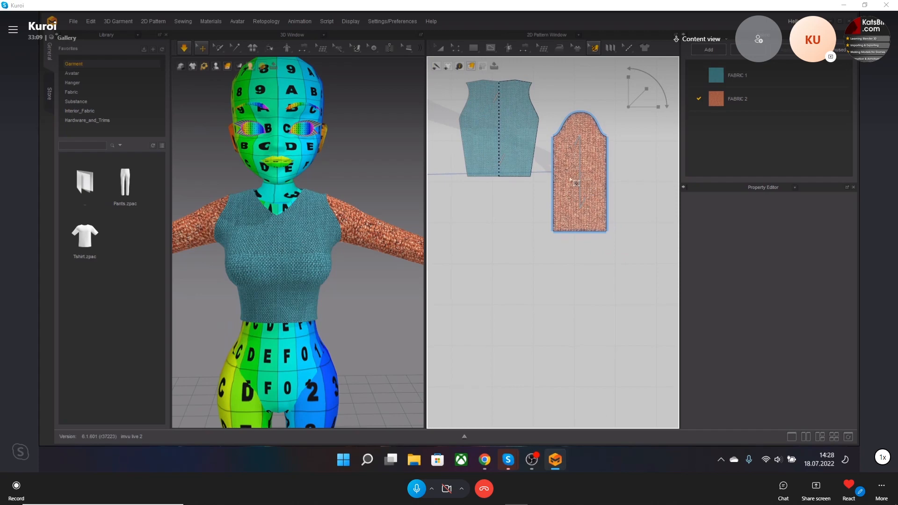
scroll(391, 230, "up", 2)
middle_click_drag(393, 239, 306, 241)
key("space")
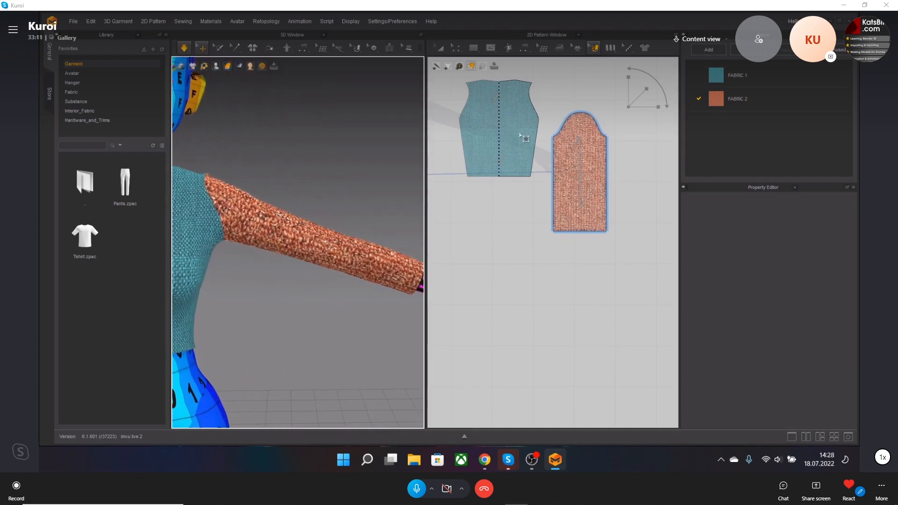
left_click(594, 49)
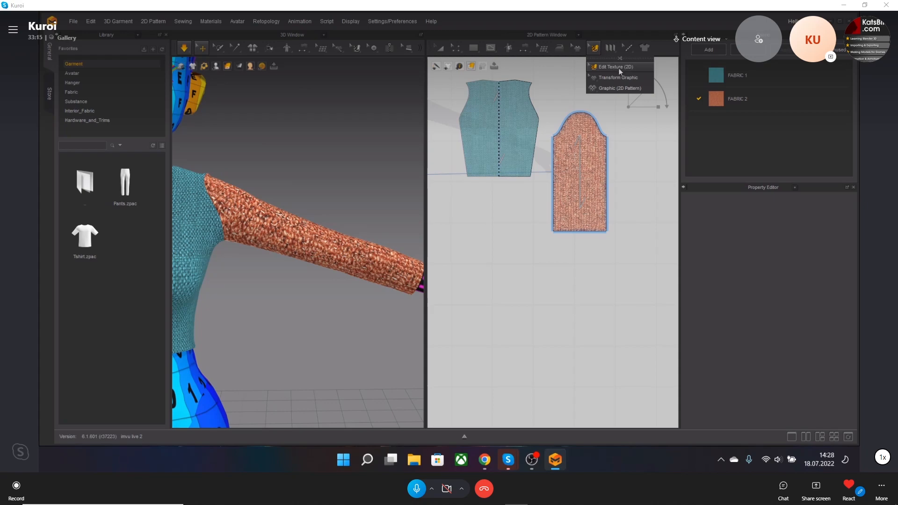
left_click(619, 68)
left_click(595, 51)
left_click(584, 168)
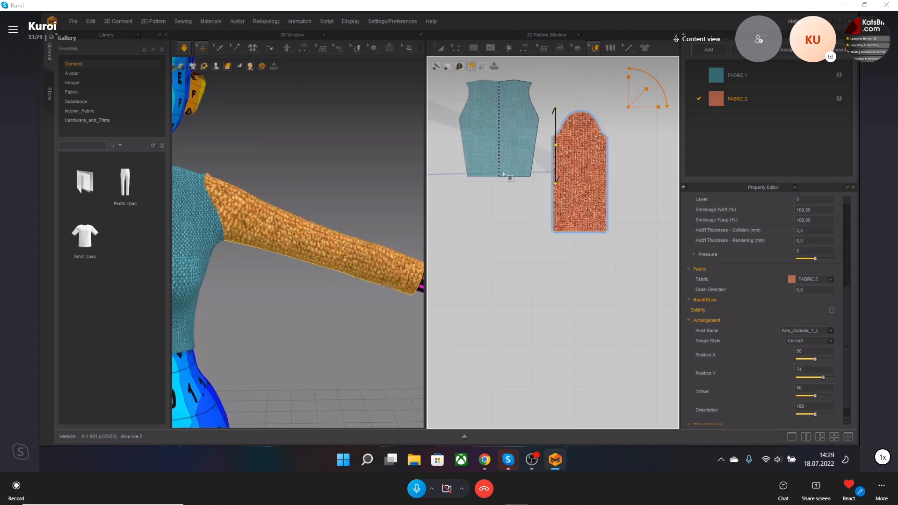
Step: Select the texture of the avatar's right sleeve piece, shift its placement and check both sleeves on the avatar
scroll(502, 182, "down", 5)
scroll(482, 163, "up", 5)
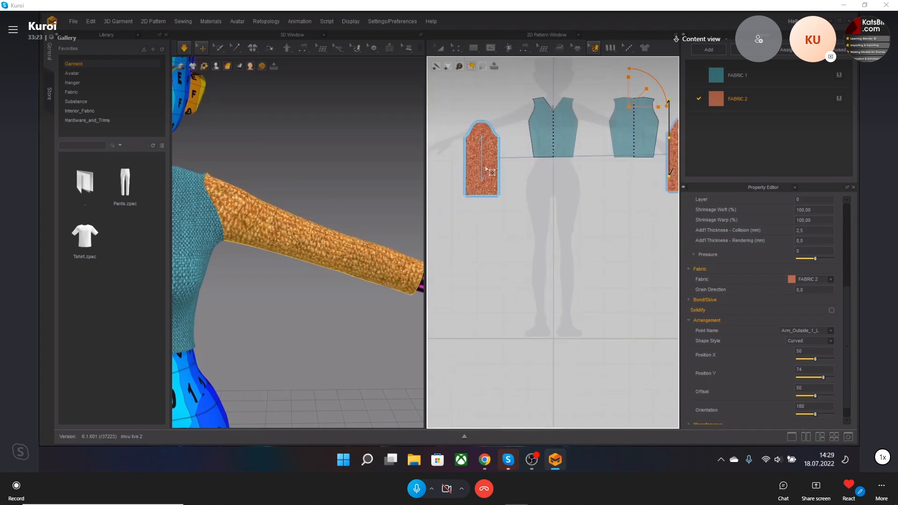
left_click(476, 163)
scroll(561, 206, "down", 4)
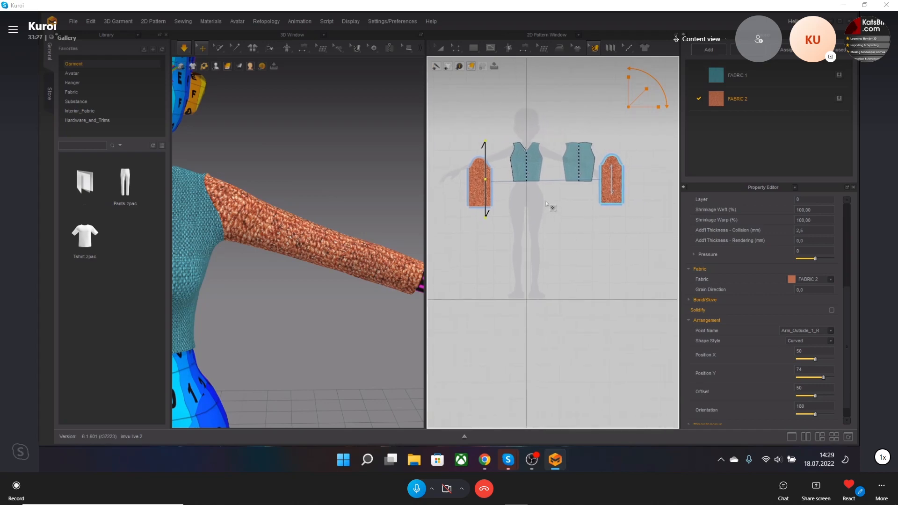
scroll(266, 202, "down", 2)
middle_click_drag(265, 204, 362, 184)
scroll(360, 190, "down", 1)
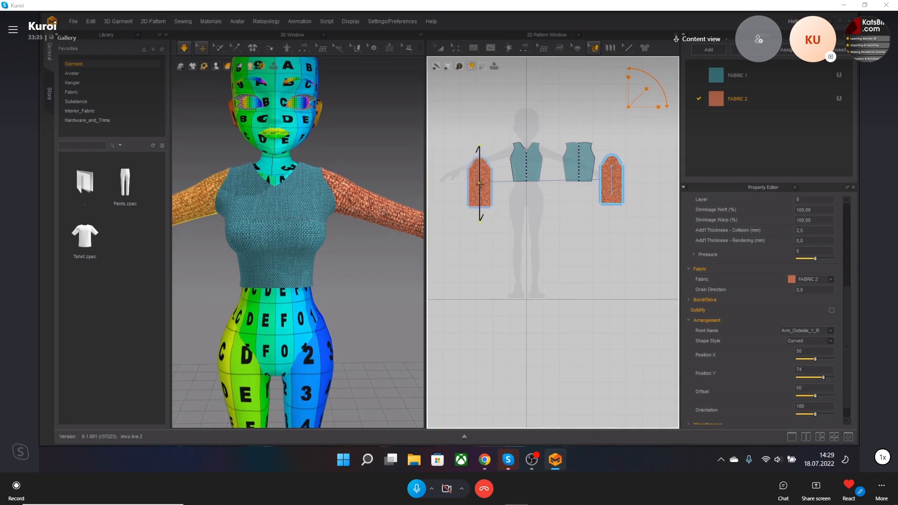
Step: Shift the texture of the avatar's left sleeve piece and try rotating its grain direction
mouse_move(620, 187)
left_mouse_down()
mouse_move(603, 183)
mouse_move(614, 181)
left_mouse_up()
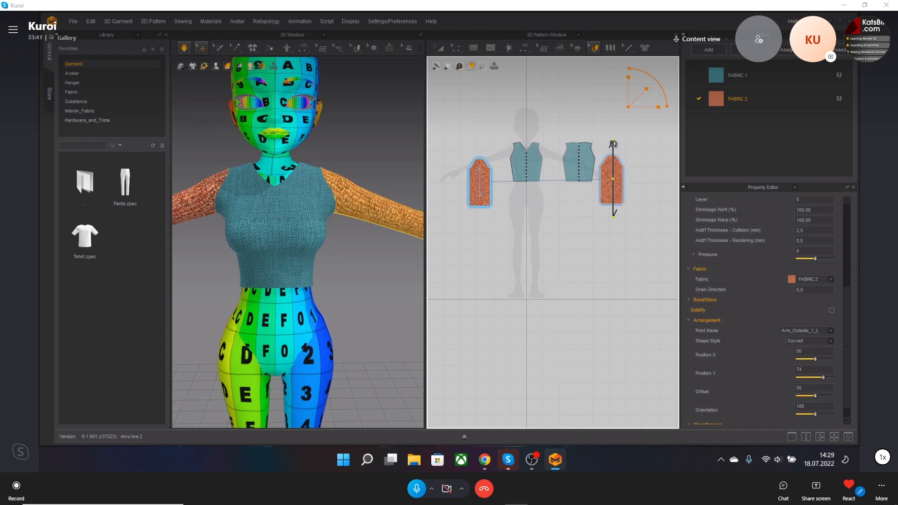
left_click_drag(613, 141, 637, 190)
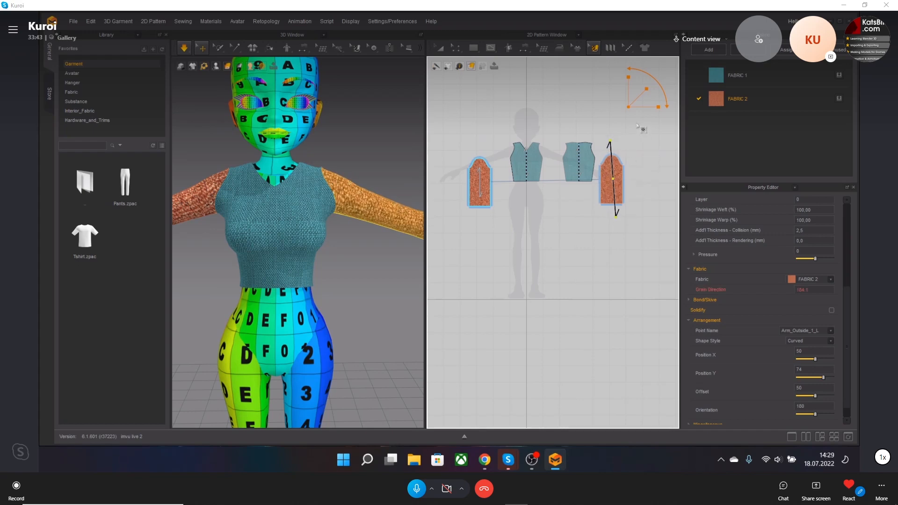
left_click(645, 91)
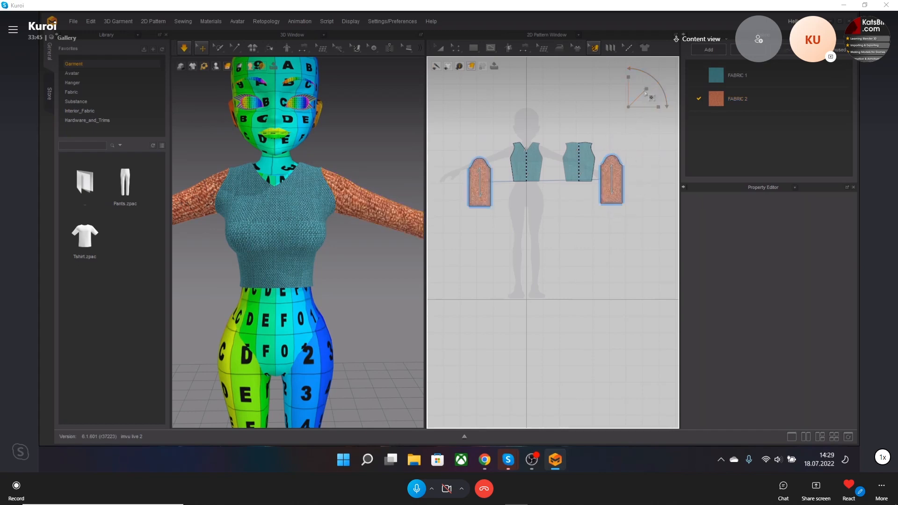
Step: Scale the FABRIC 2 texture down uniformly on the sleeve pieces and compare the weave size on the avatar
left_click(619, 180)
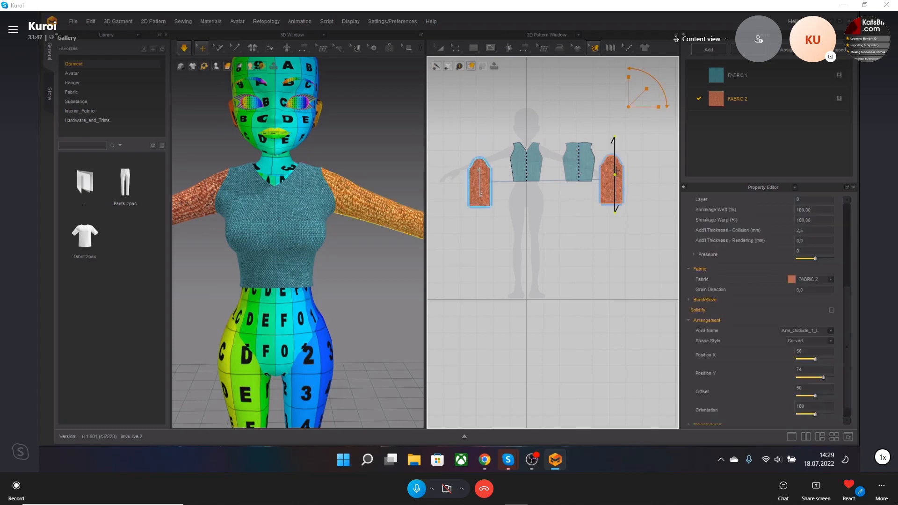
left_click_drag(645, 90, 635, 102)
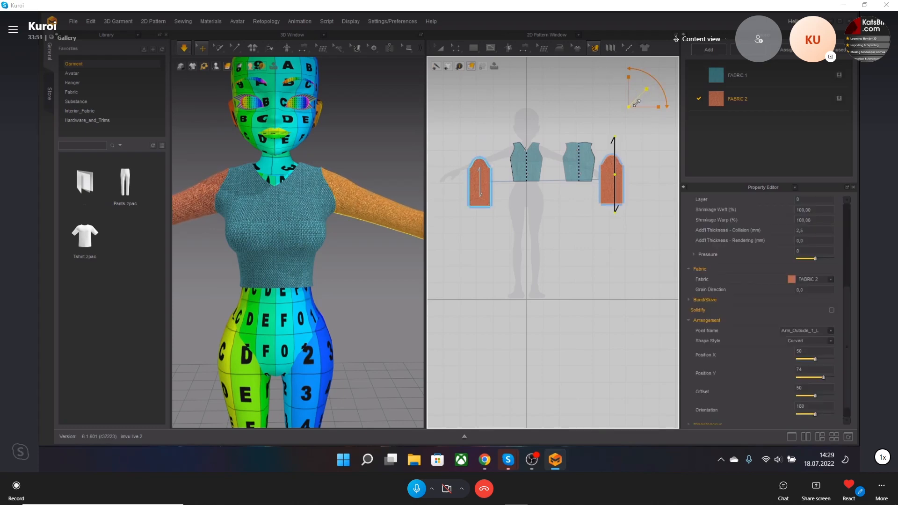
scroll(379, 208, "up", 4)
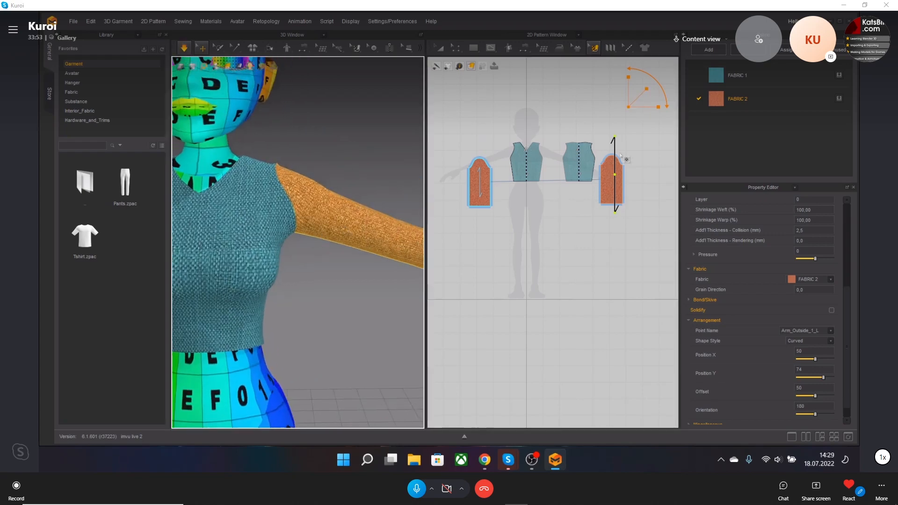
left_click_drag(641, 95, 647, 89)
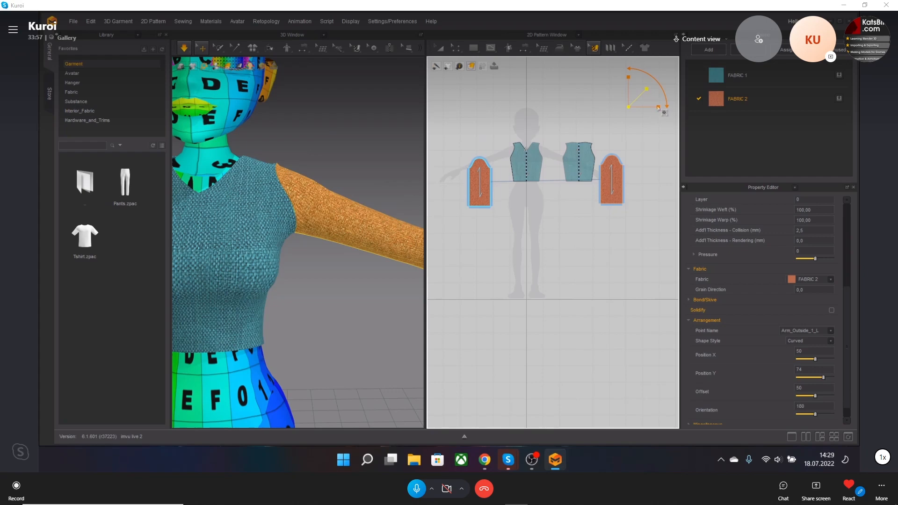
left_click(659, 108)
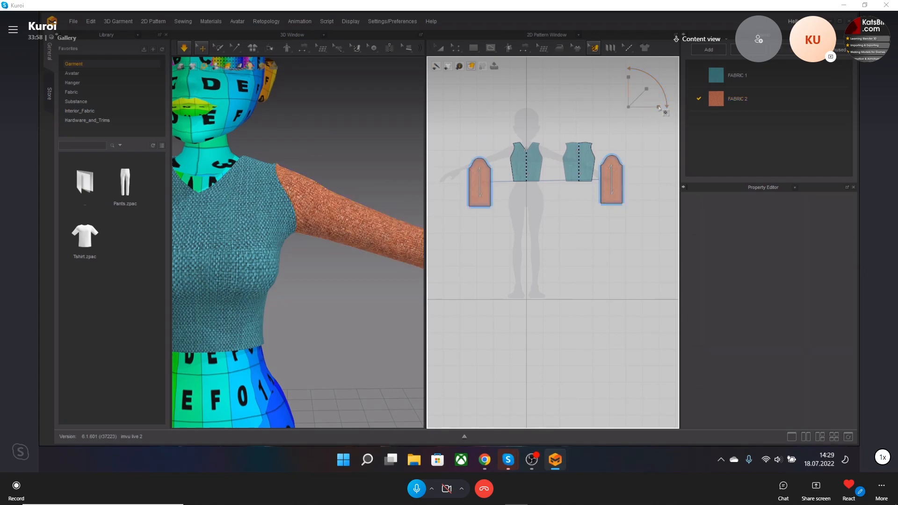
Step: Adjust the width and then the height of the FABRIC 2 sleeve texture separately
left_click(610, 173)
left_click_drag(661, 109, 657, 108)
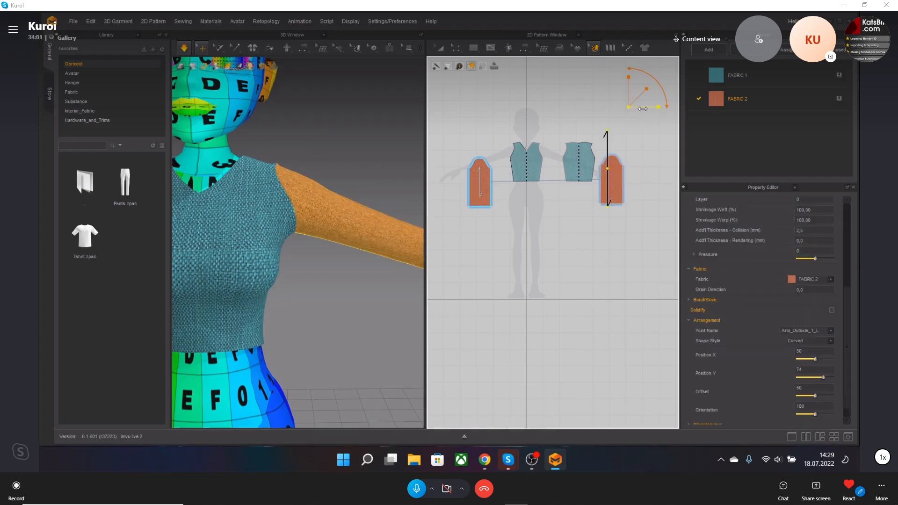
left_click(630, 81)
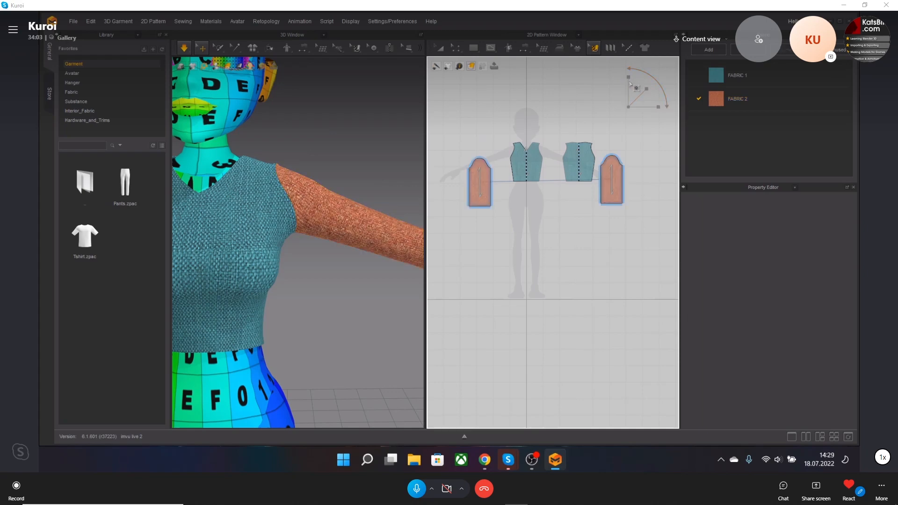
left_click(620, 170)
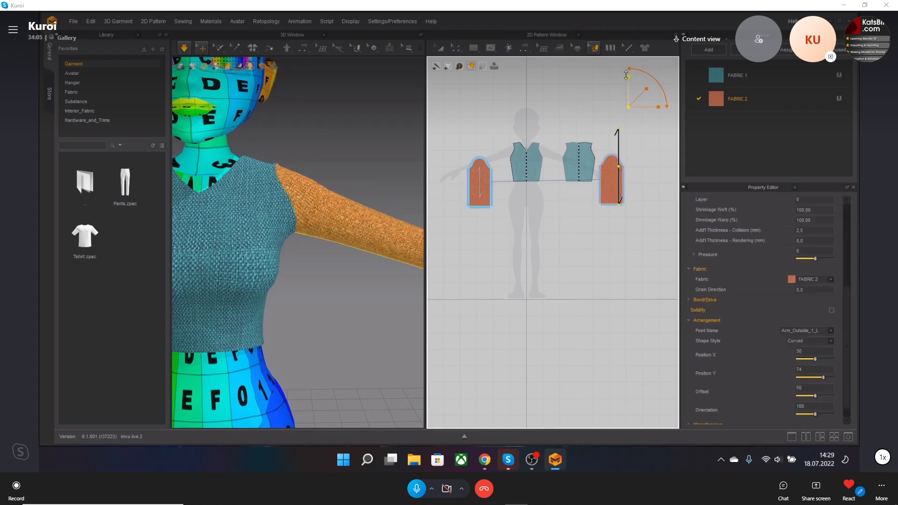
left_click_drag(626, 74, 627, 77)
left_click(606, 174)
Step: Select the texture of the shirt's body pieces, scale FABRIC 1 down uniformly and check the finer weave on the avatar
left_click(529, 161)
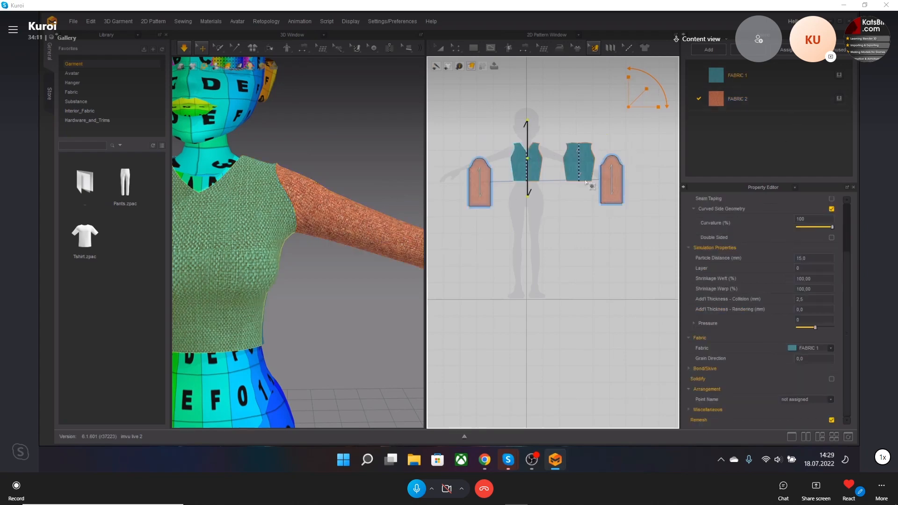
left_click(775, 81)
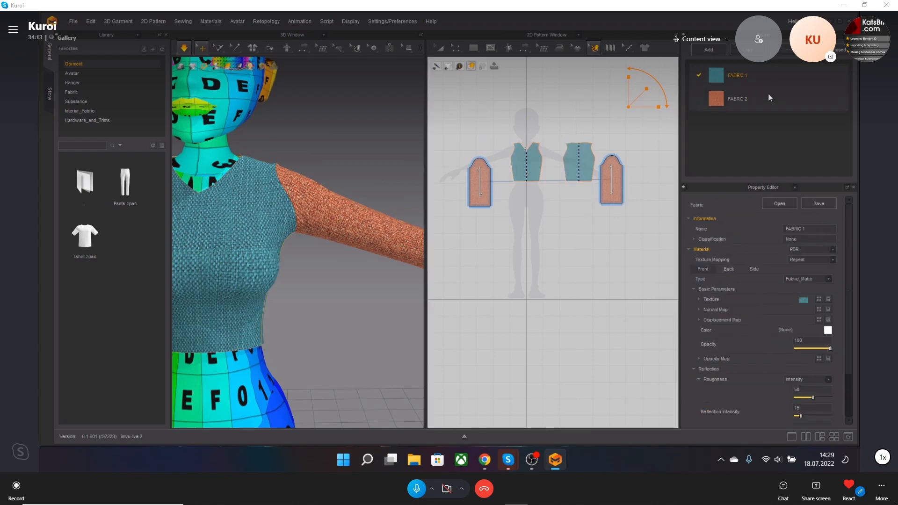
left_click(583, 162)
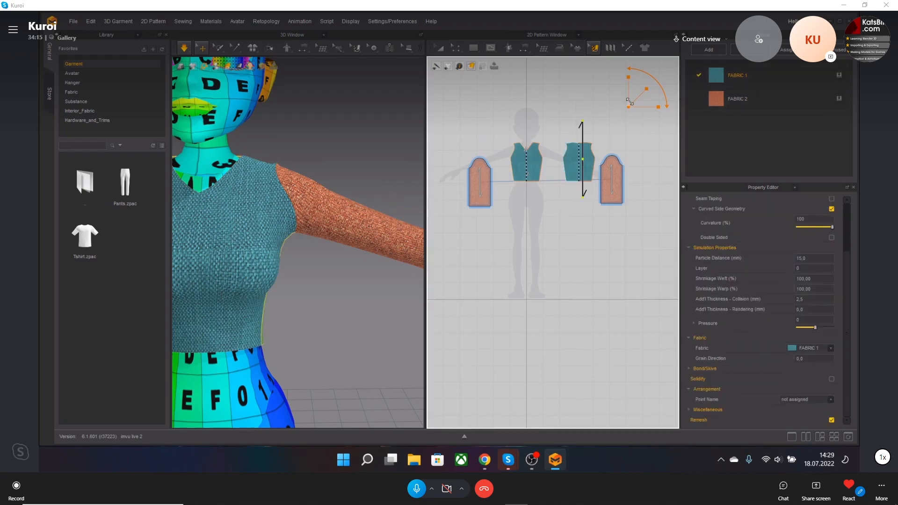
left_click_drag(629, 101, 639, 99)
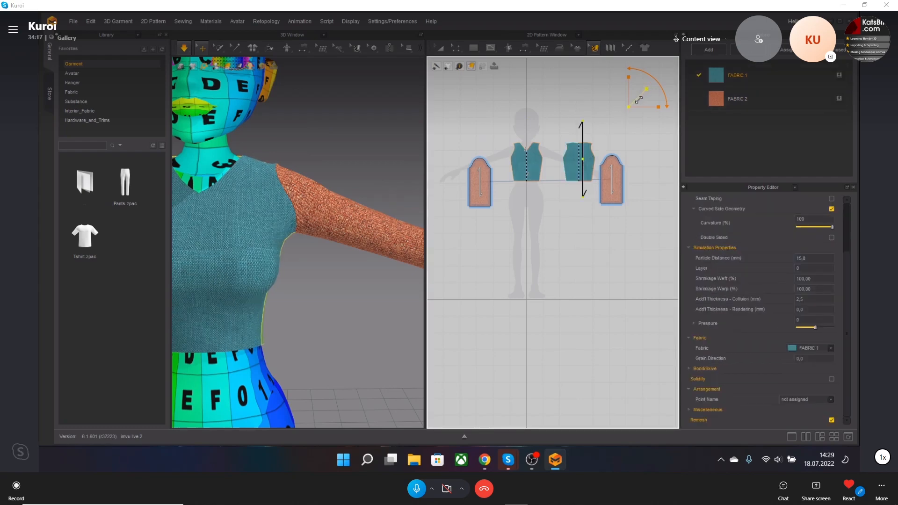
scroll(374, 233, "up", 10)
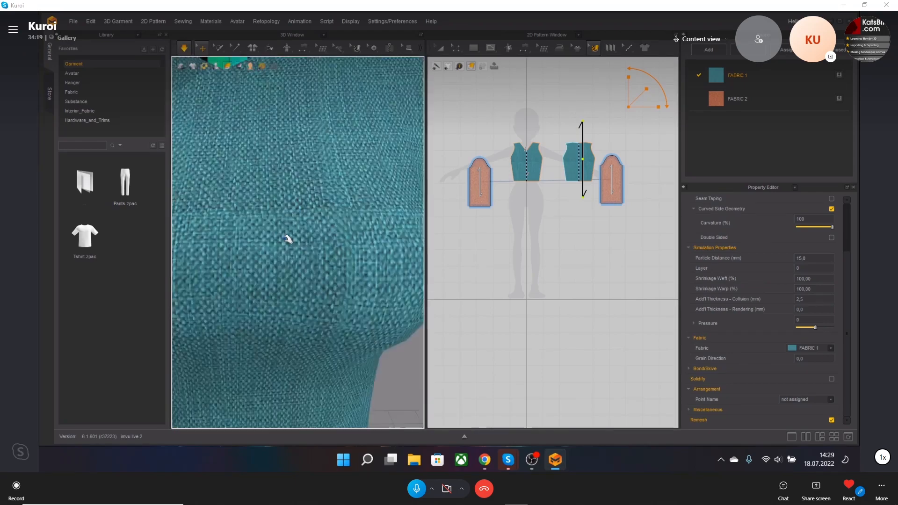
scroll(291, 244, "down", 10)
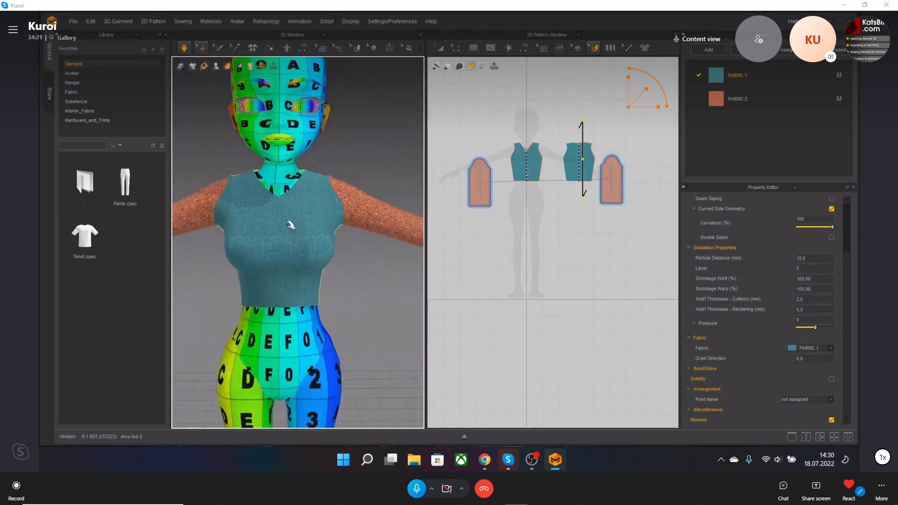
right_click_drag(292, 228, 356, 250)
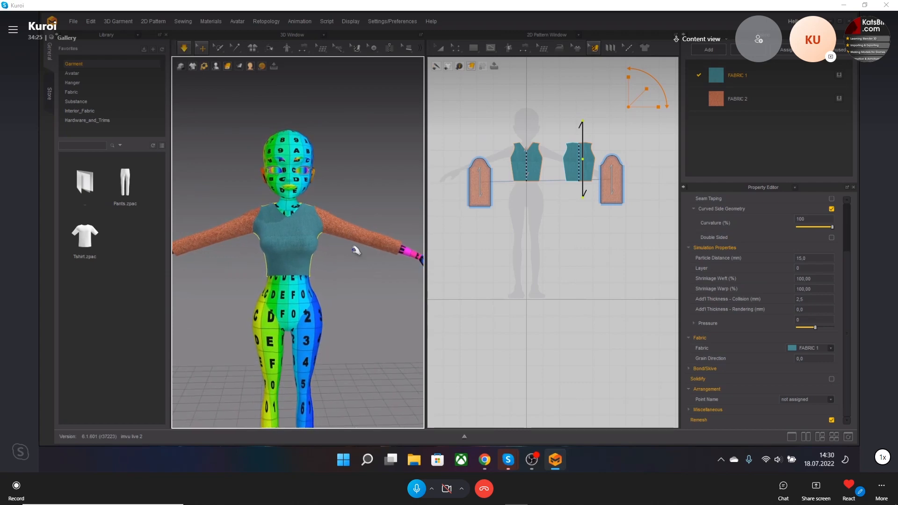
scroll(740, 251, "up", 5)
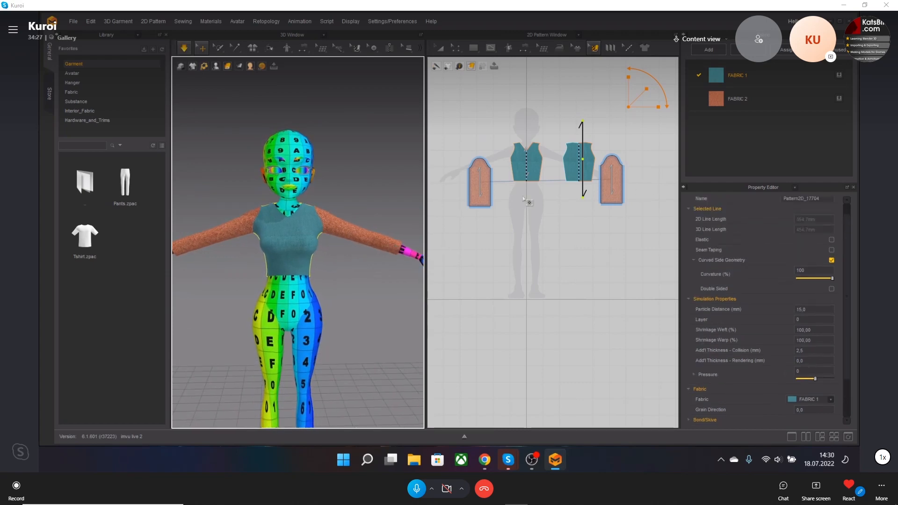
scroll(339, 231, "up", 2)
scroll(339, 231, "up", 2)
left_click(545, 200)
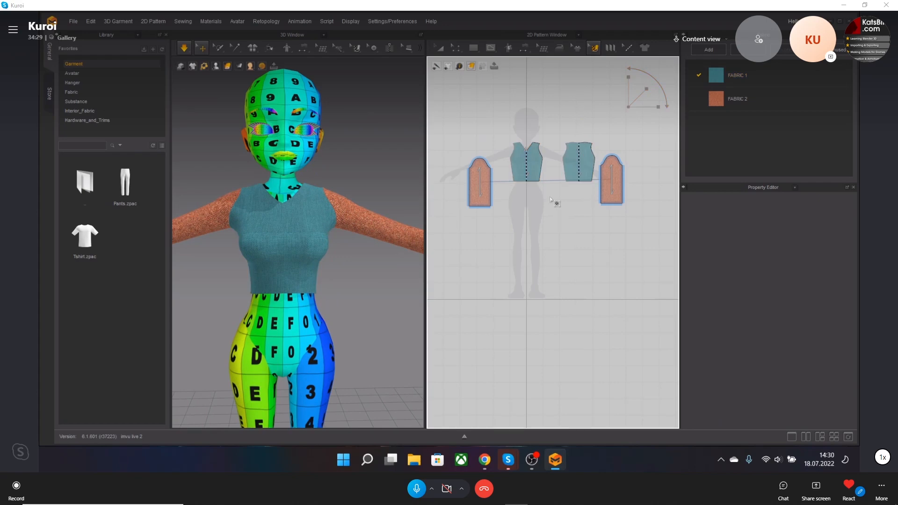
Step: Load the IMVU Studio logo from the IMVU tutorial 2 folder as a 2D pattern graphic and place it on the back body piece
left_click(593, 48)
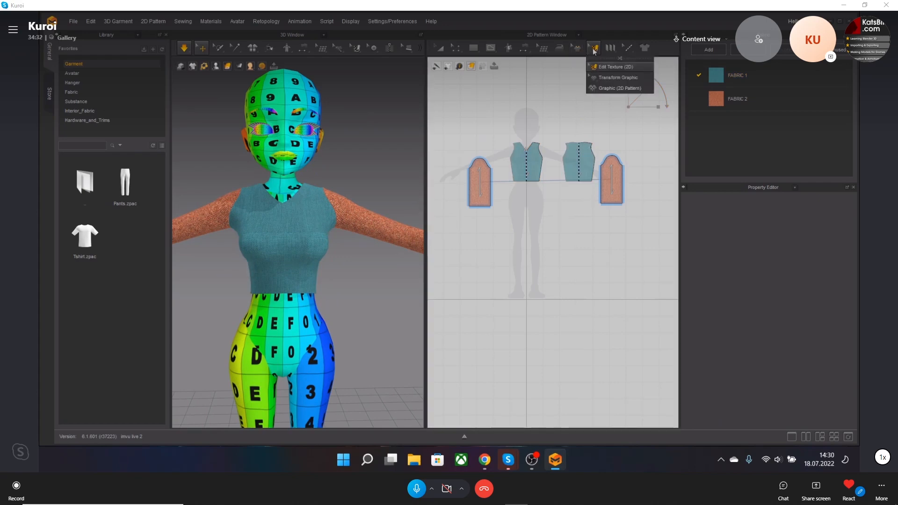
left_click(609, 89)
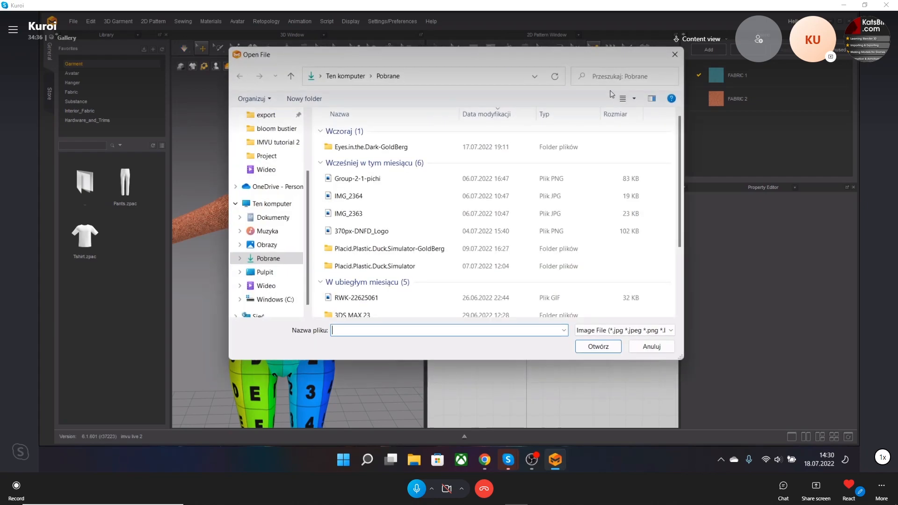
left_click(273, 142)
double_click(496, 145)
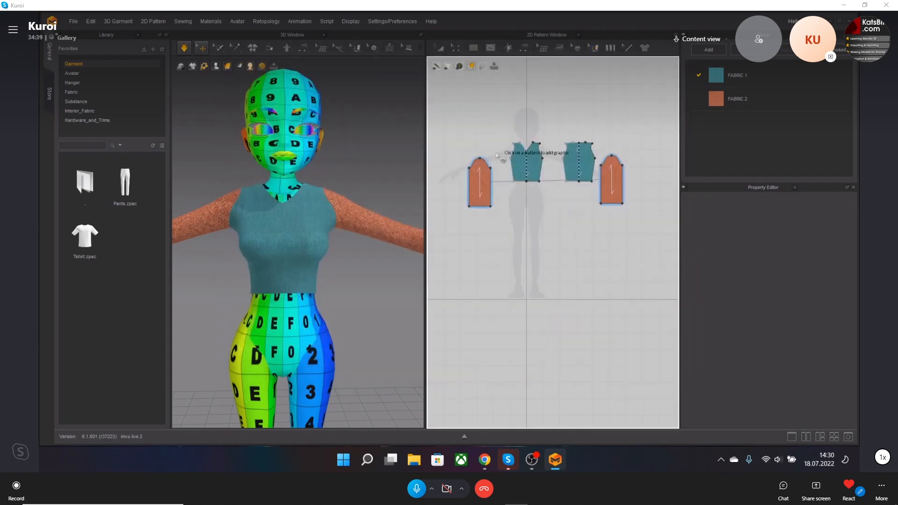
left_click(575, 164)
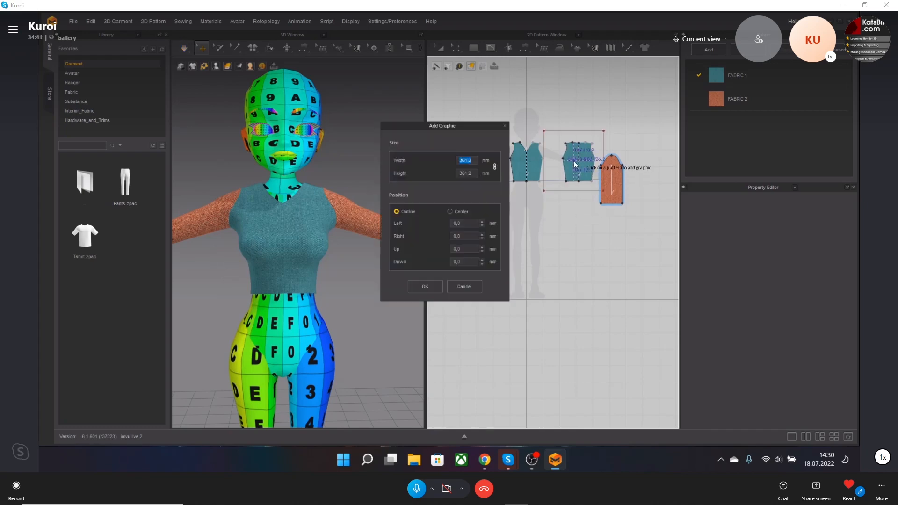
left_click(464, 287)
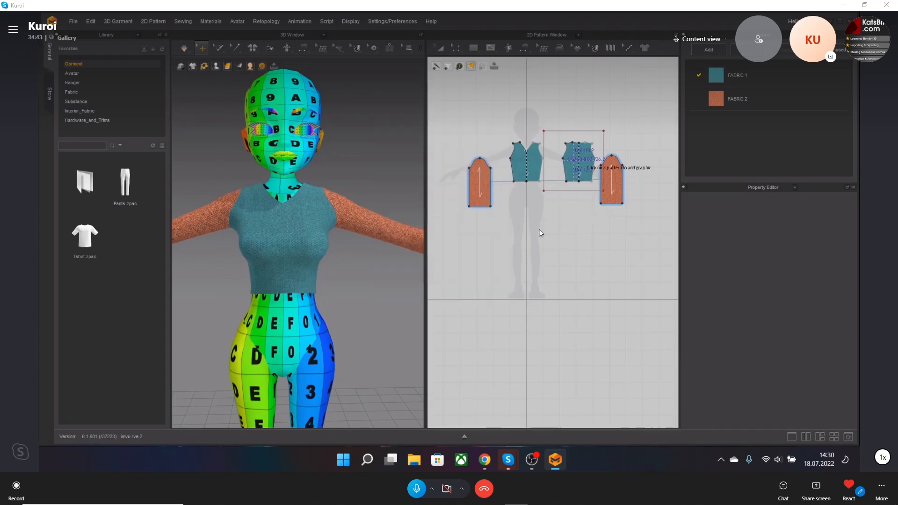
left_click(571, 166)
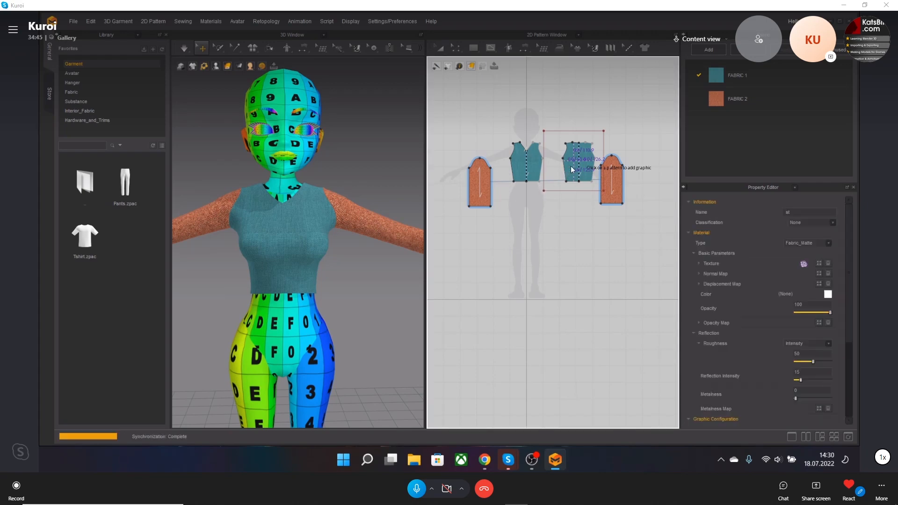
Step: Move the logo graphic from the back piece to the front piece and shrink it to a small emblem at mid-chest
left_click_drag(580, 172, 527, 171)
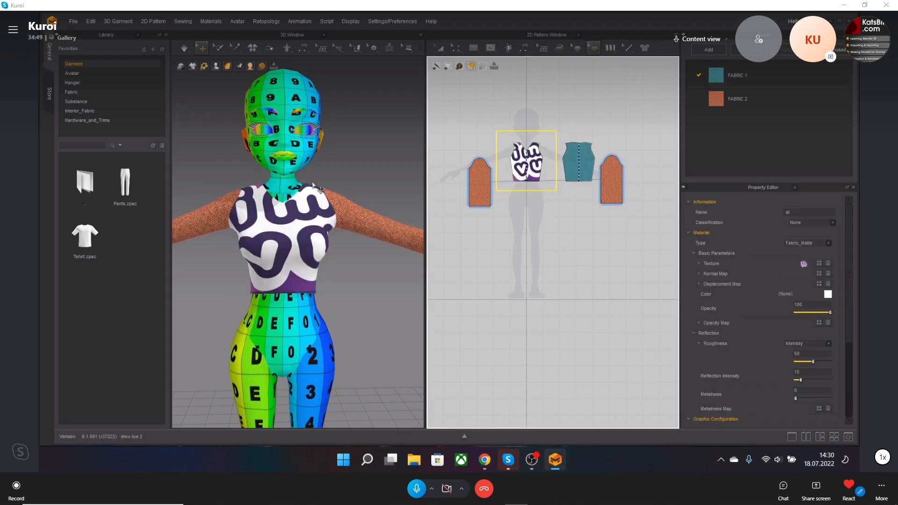
scroll(290, 205, "up", 3)
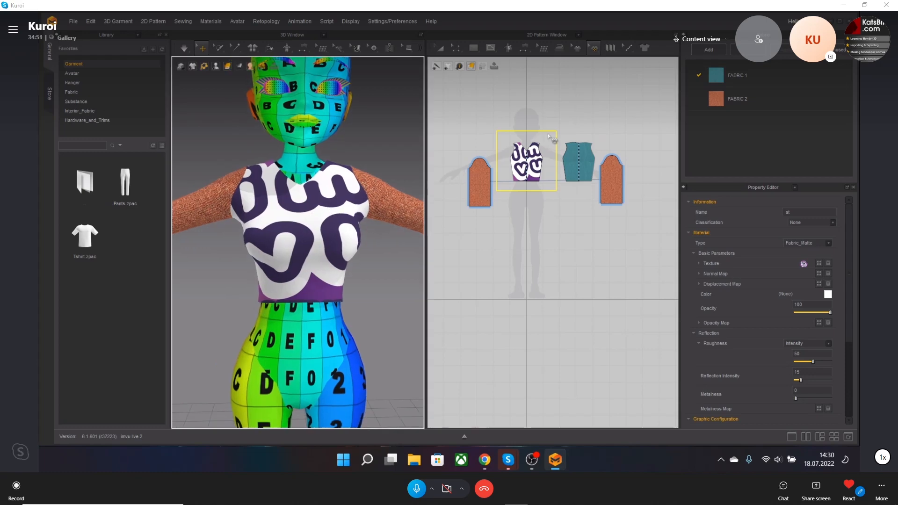
left_click(556, 135)
left_click_drag(546, 142, 540, 145)
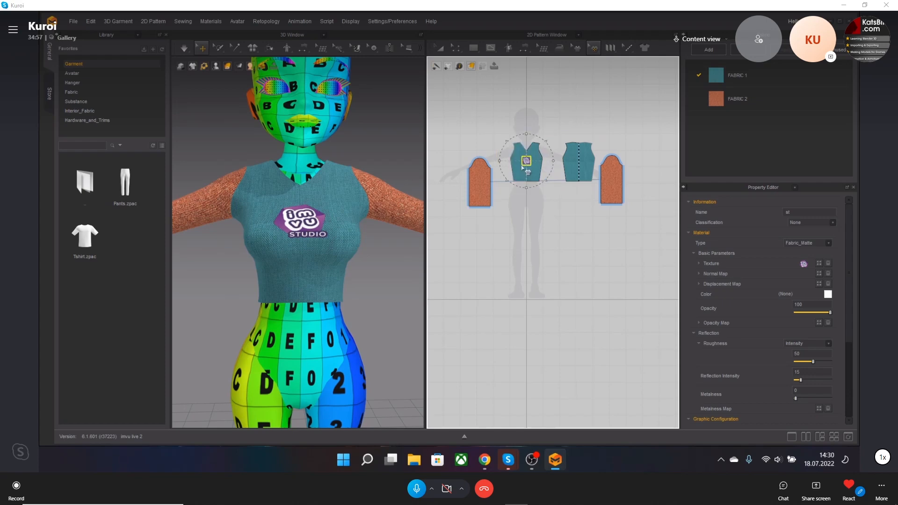
Step: Inspect the logo's size and placement on the avatar's chest up close and from an angle
right_click_drag(312, 200, 327, 218)
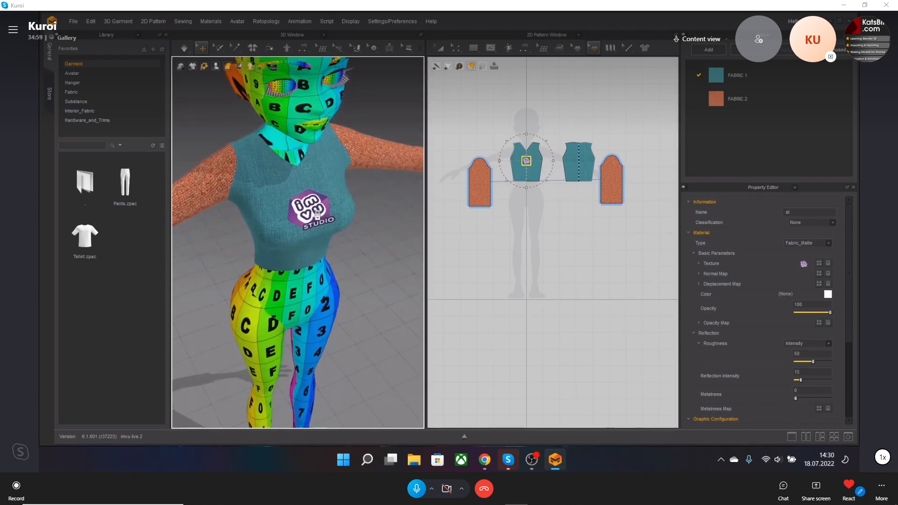
scroll(320, 194, "up", 4)
middle_click_drag(320, 194, 330, 231)
scroll(332, 230, "up", 3)
scroll(495, 179, "up", 3)
scroll(263, 221, "up", 3)
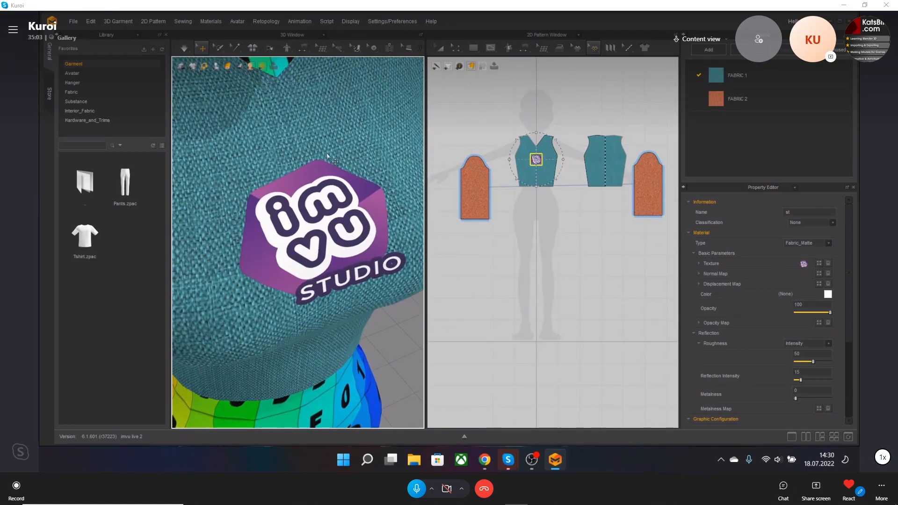
scroll(315, 232, "down", 4)
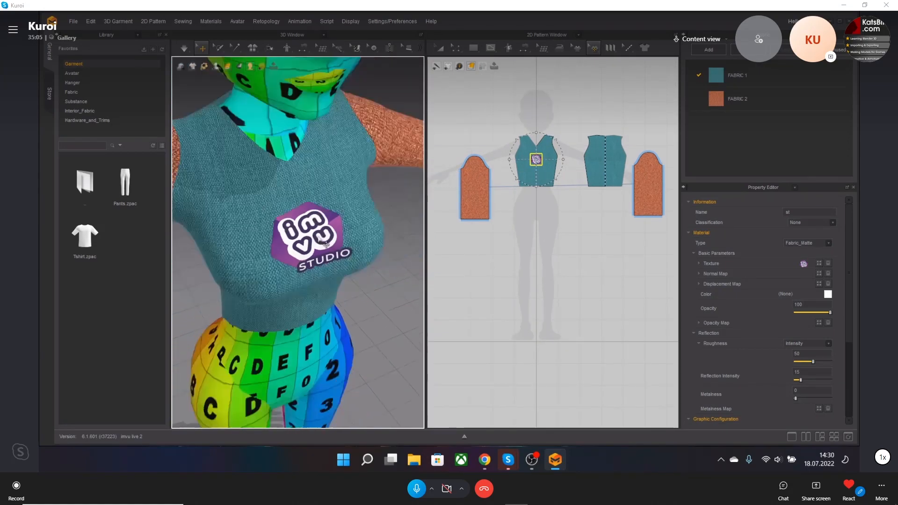
right_click_drag(327, 244, 318, 239)
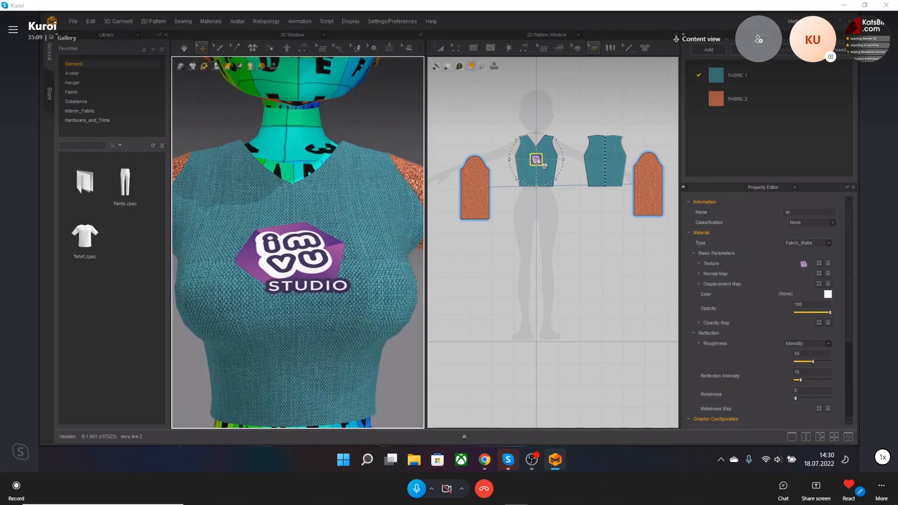
Step: Move the logo graphic to the avatar's left upper chest and fine-tune its size, undoing the last adjustment
scroll(544, 163, "up", 5)
left_click_drag(545, 164, 592, 115)
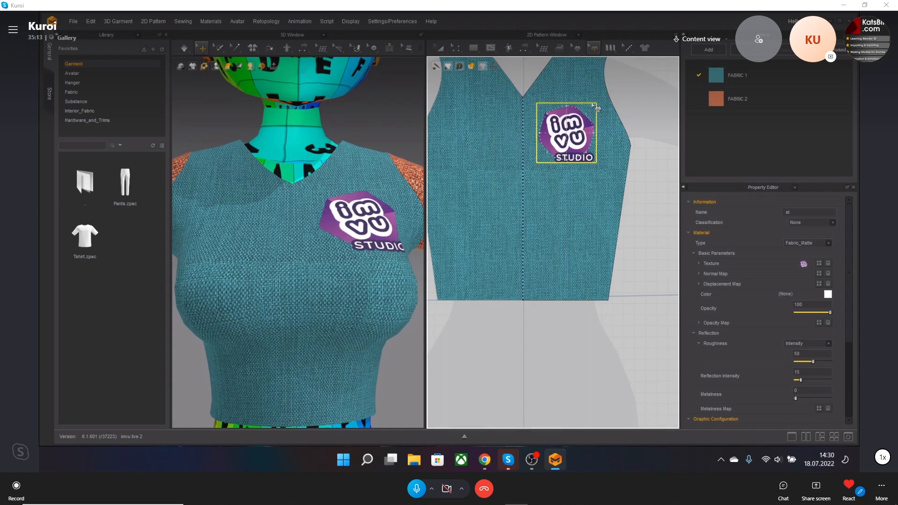
mouse_move(588, 113)
left_mouse_down()
mouse_move(594, 134)
mouse_move(587, 112)
left_mouse_up()
key("ctrl+z")
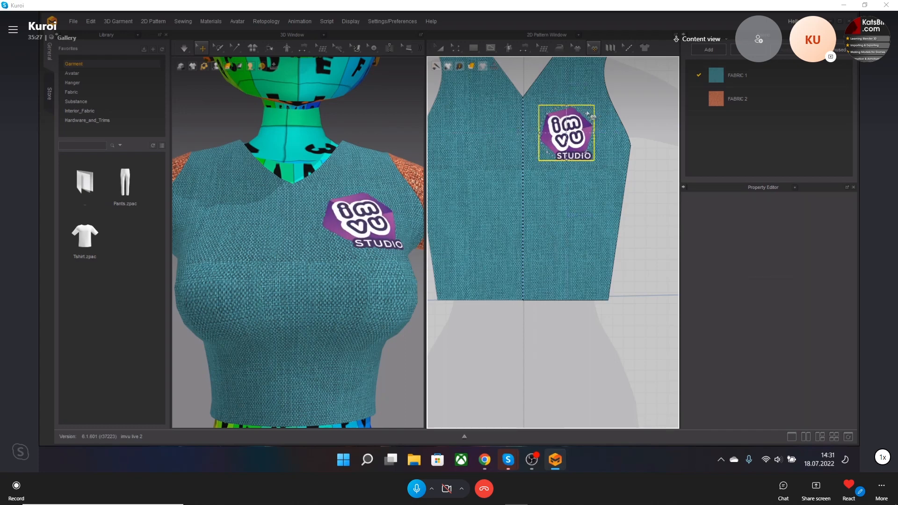
Step: Try moving the chest logo closer to the front piece's centre line, and undo the move
scroll(542, 186, "down", 5)
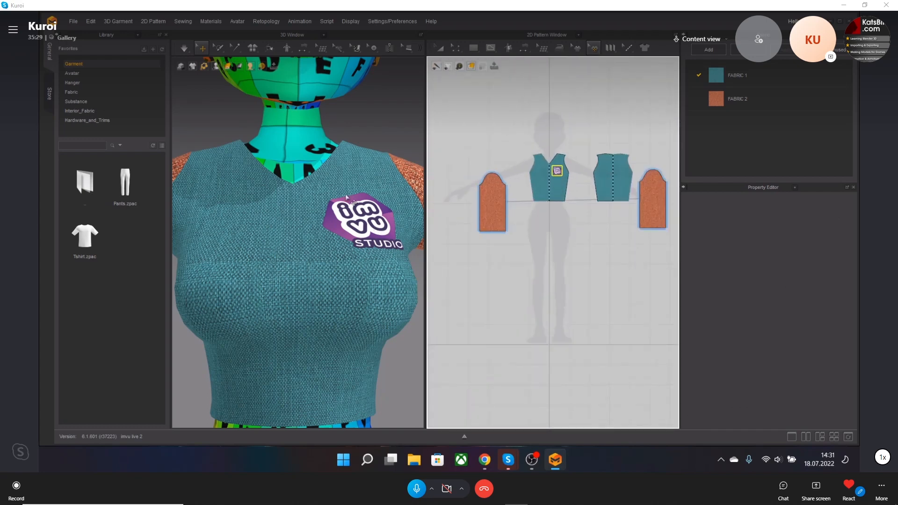
scroll(352, 215, "down", 3)
scroll(351, 219, "down", 3)
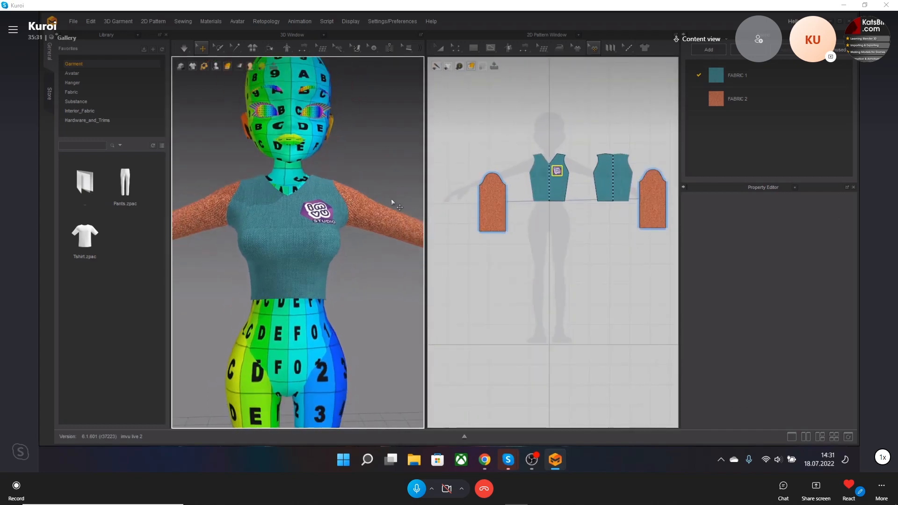
left_click_drag(557, 179, 556, 177)
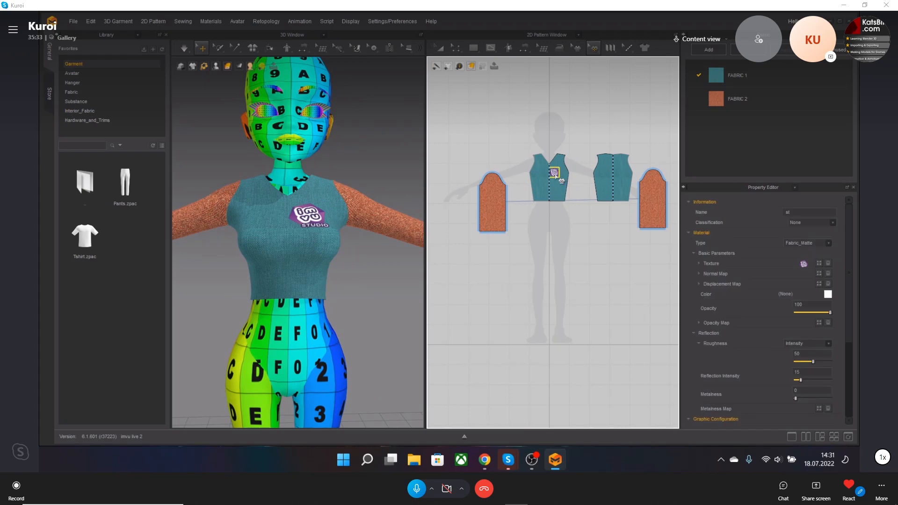
key("ctrl+z")
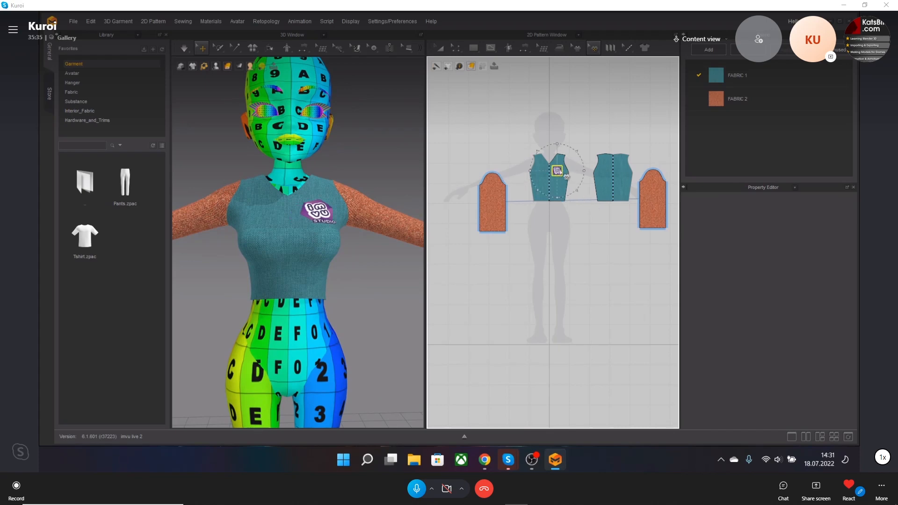
left_click(595, 114)
Step: Examine the logo and the body and sleeve fabrics on the avatar from close up and farther away
scroll(565, 145, "up", 2)
scroll(327, 217, "up", 6)
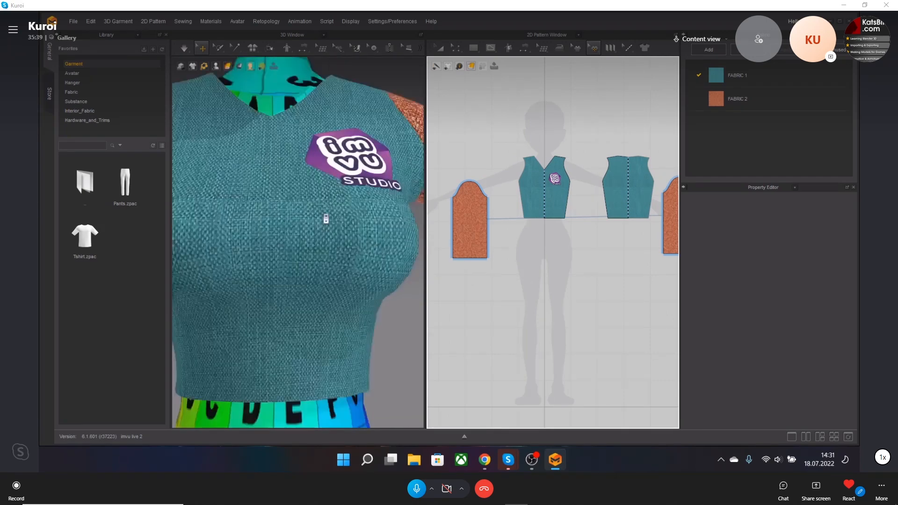
scroll(327, 217, "down", 8)
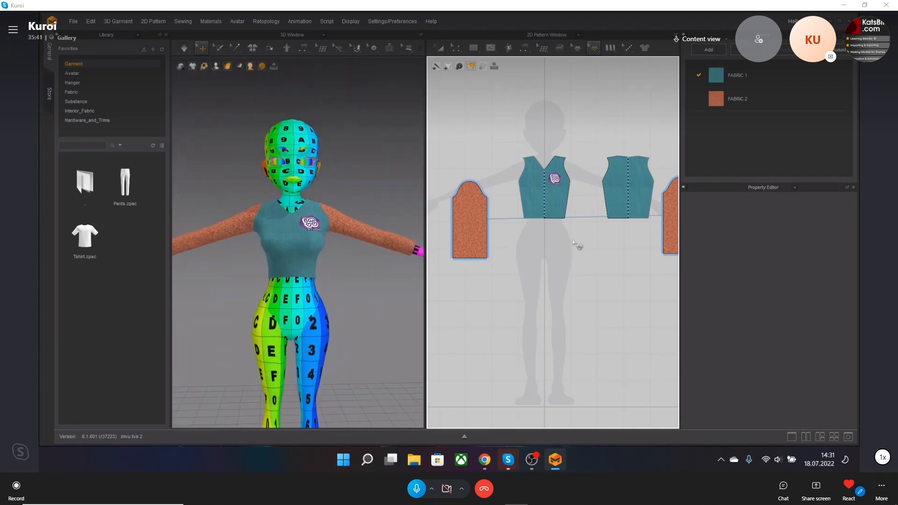
scroll(561, 234, "down", 4)
left_click(460, 52)
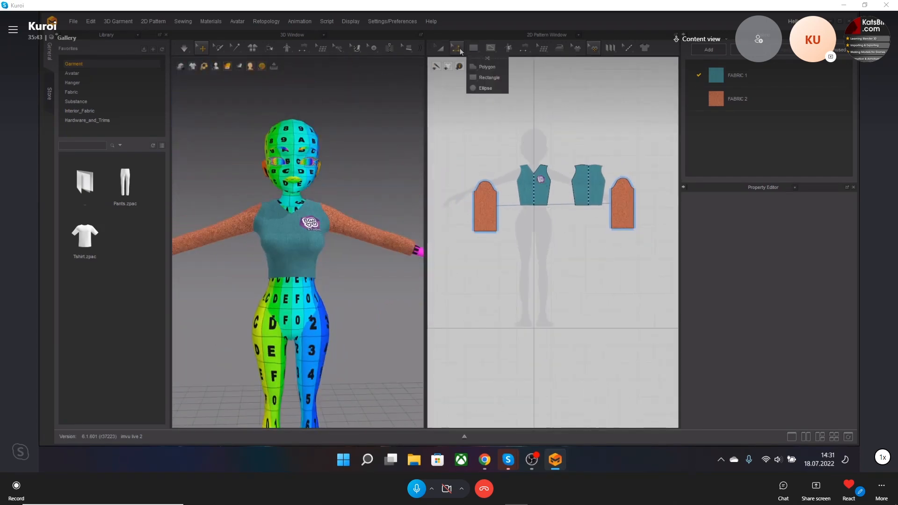
left_click(460, 50)
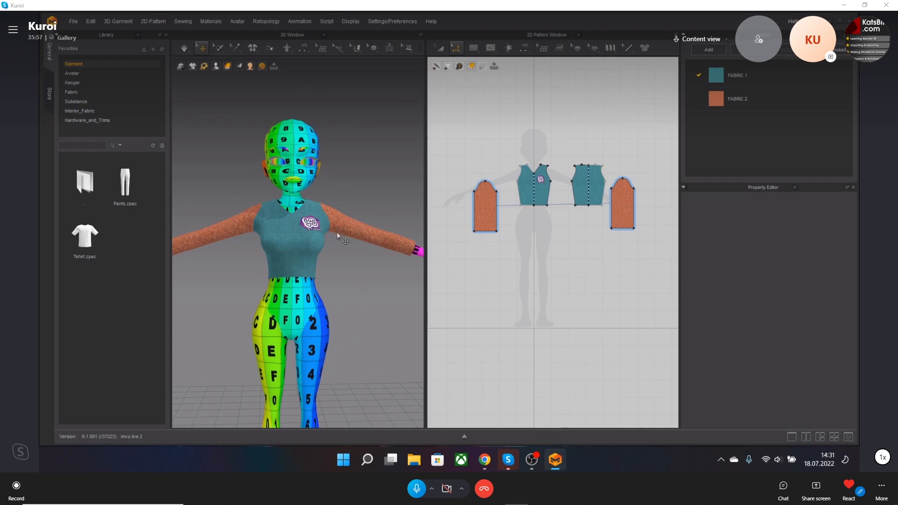
scroll(284, 242, "up", 3)
scroll(322, 252, "down", 3)
right_click_drag(332, 255, 353, 255)
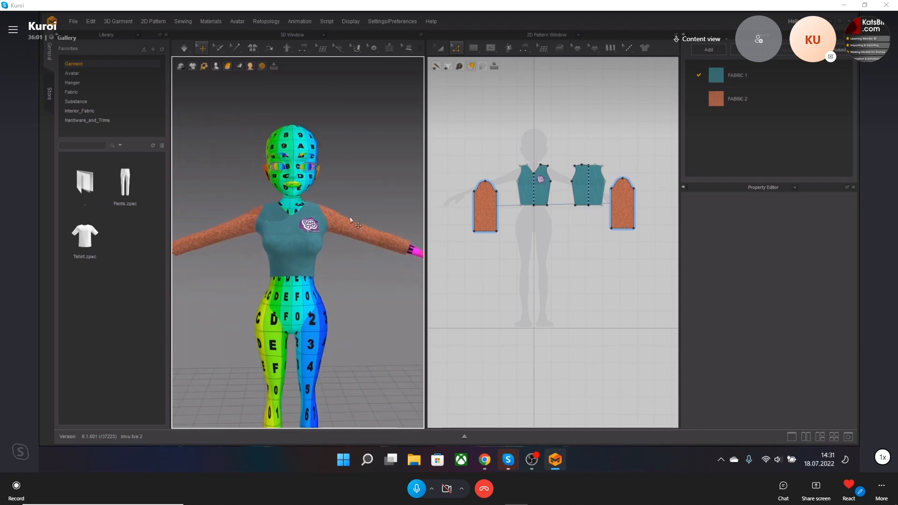
scroll(297, 255, "up", 5)
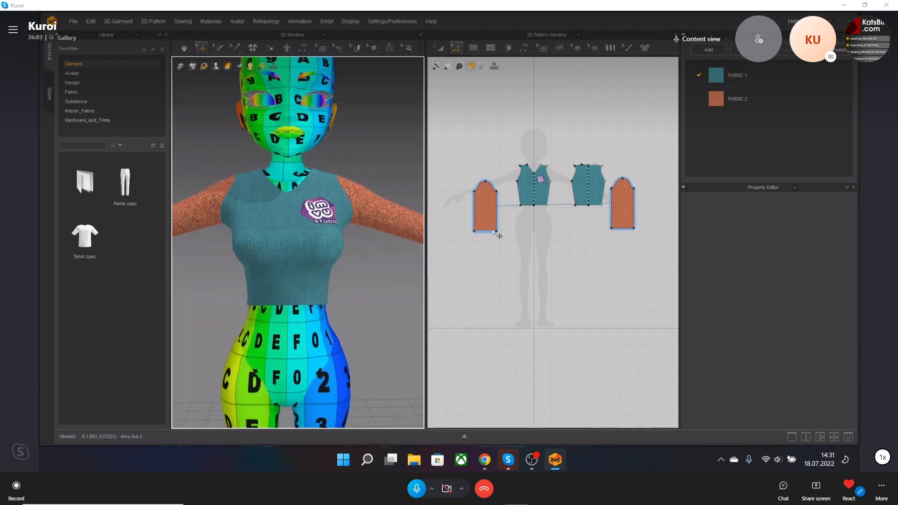
Step: Activate the Internal Polygon/Line tool for drawing inside the front body piece
left_click(491, 48)
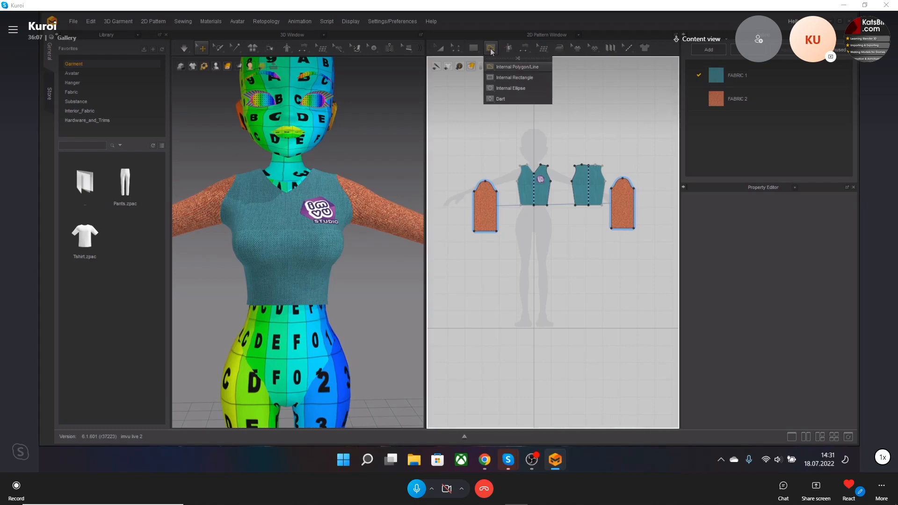
left_click(473, 48)
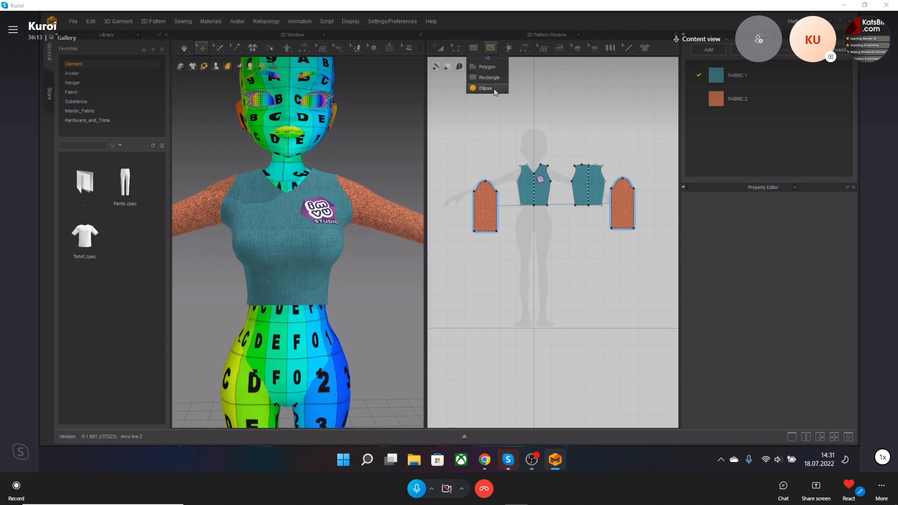
left_click(490, 52)
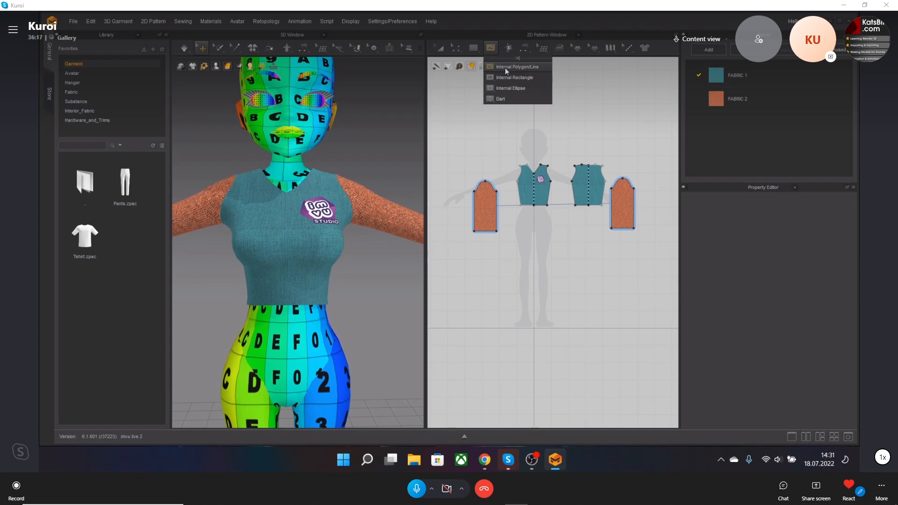
middle_click_drag(336, 263, 342, 246)
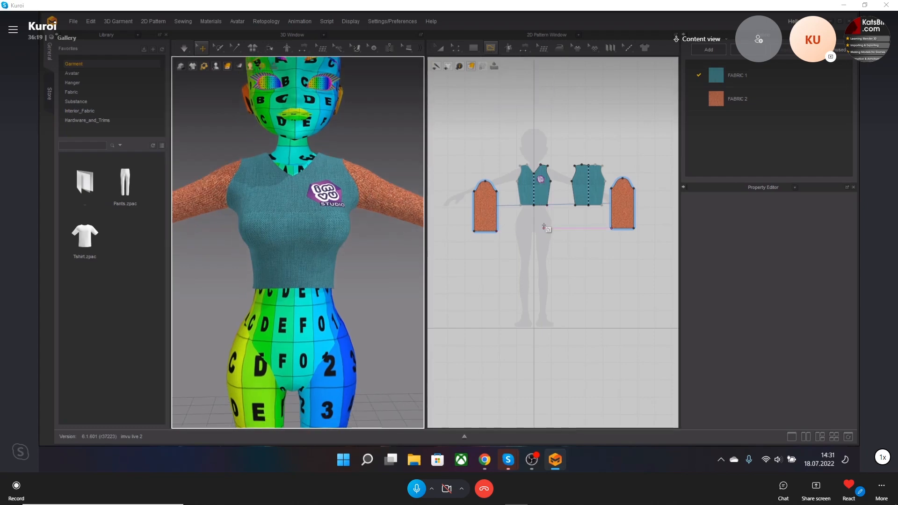
scroll(544, 227, "up", 10)
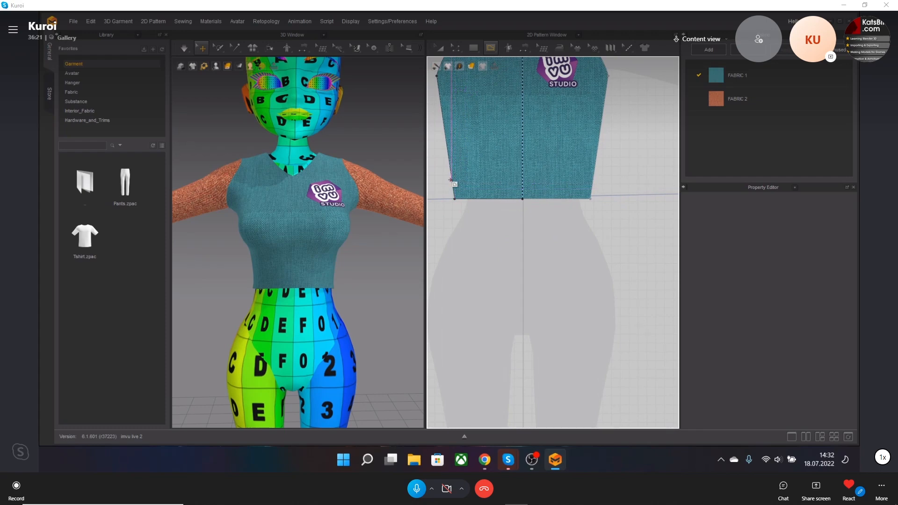
left_click(450, 179)
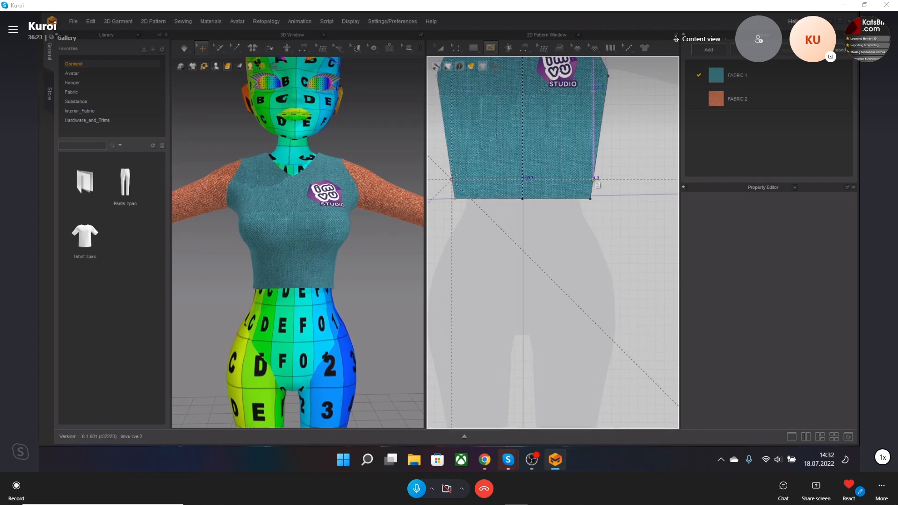
left_click(593, 180)
right_click(610, 182)
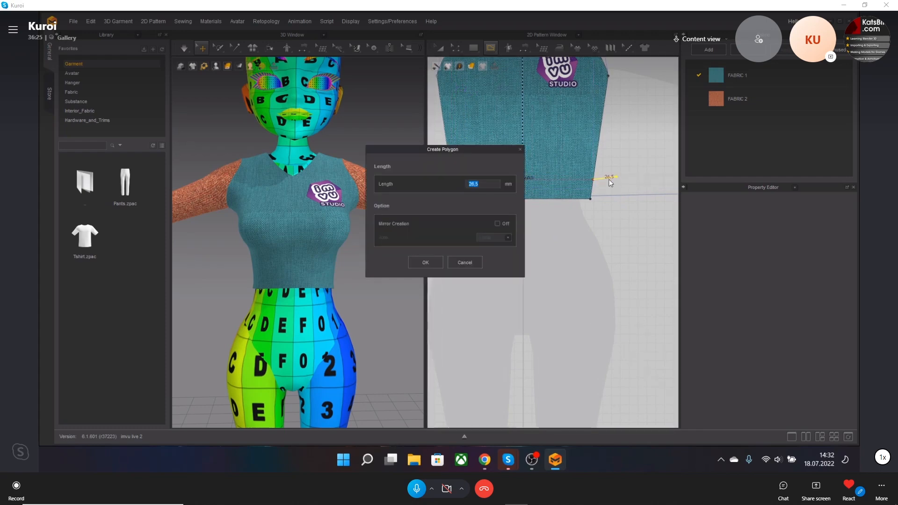
left_click(418, 264)
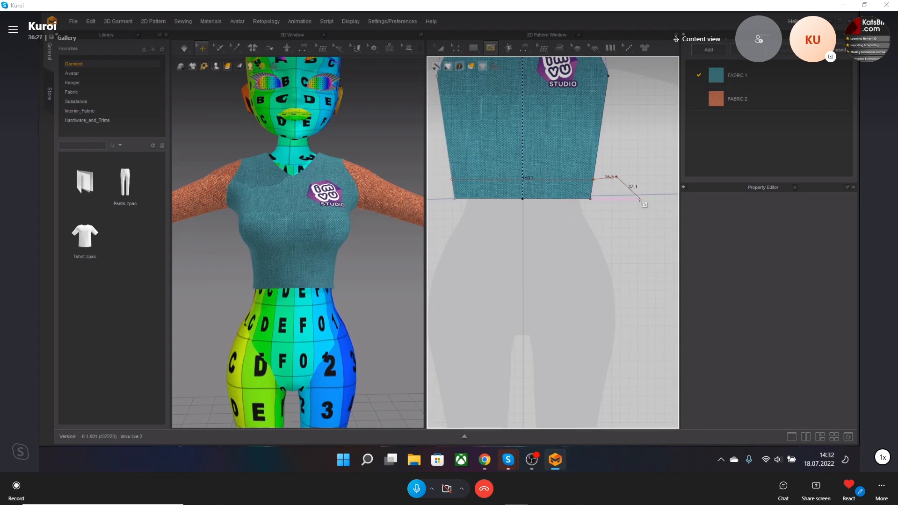
Step: Draw a horizontal internal line about 161 mm long across the front piece, just above the hem, from side edge to side edge
left_click(451, 178)
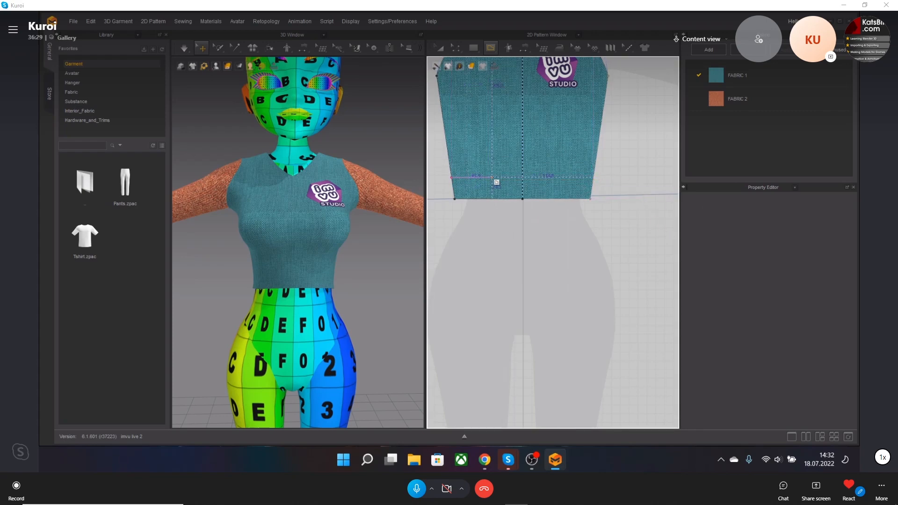
left_click(594, 178)
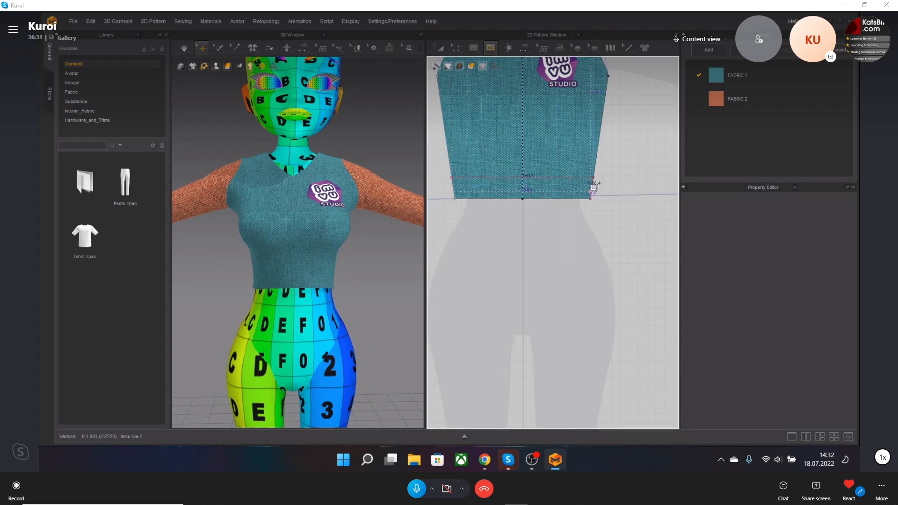
key("Return")
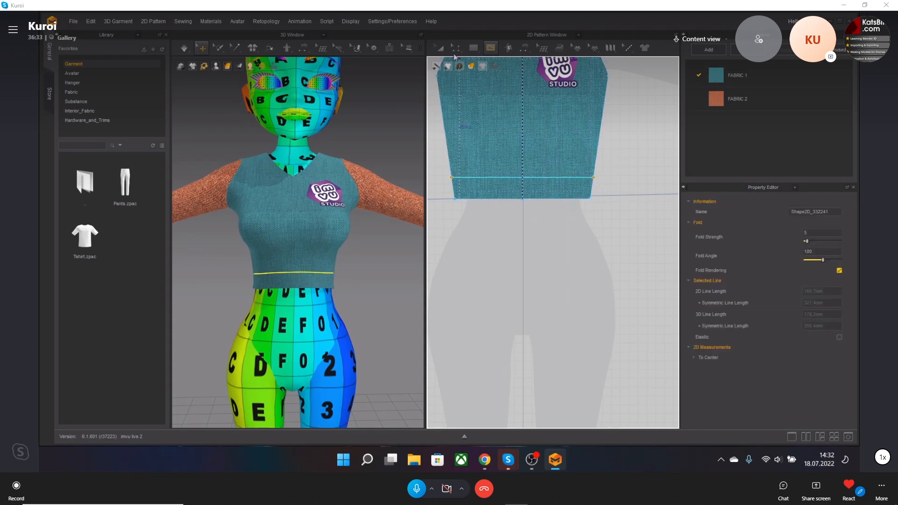
Step: Try the internal line at a higher position on the front piece with Edit Pattern, and return it close to the hem
left_click(457, 50)
scroll(290, 277, "down", 3)
scroll(290, 276, "up", 7)
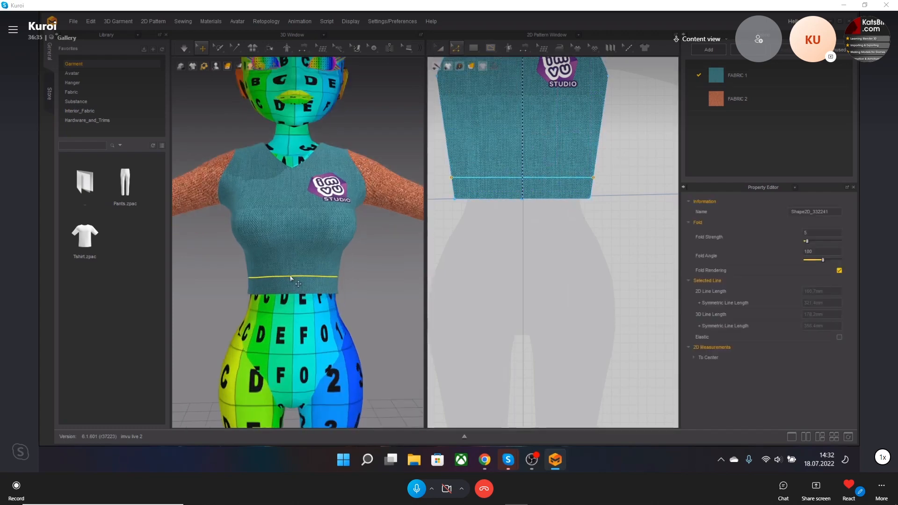
middle_click_drag(279, 279, 287, 269)
right_click_drag(288, 268, 323, 268)
right_click_drag(288, 272, 264, 264)
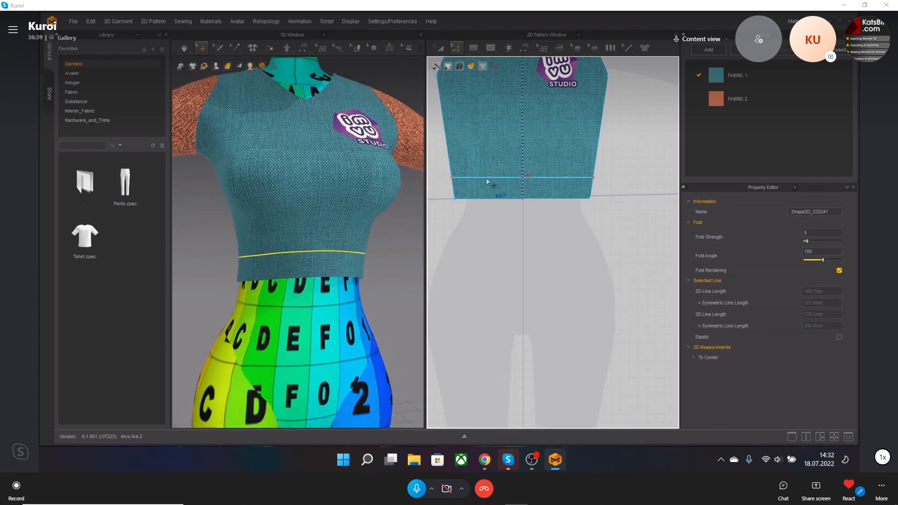
left_click_drag(488, 181, 488, 165)
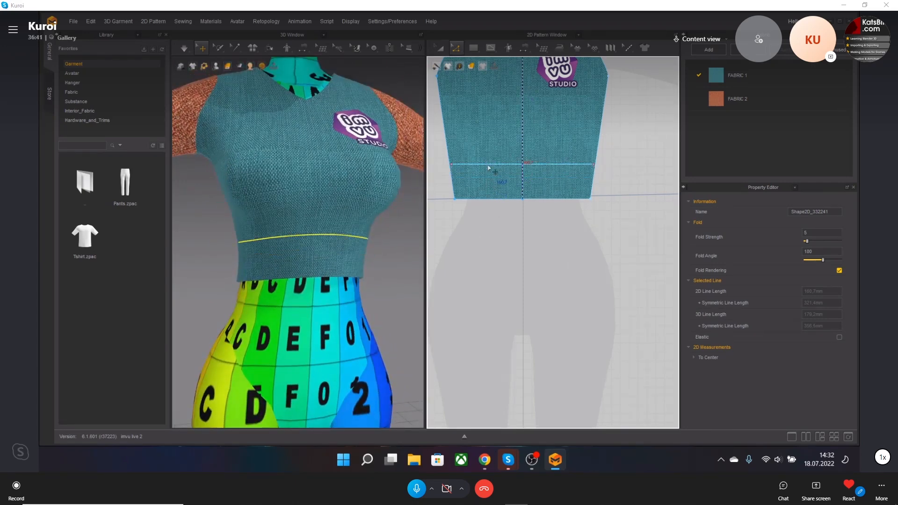
right_click(488, 165)
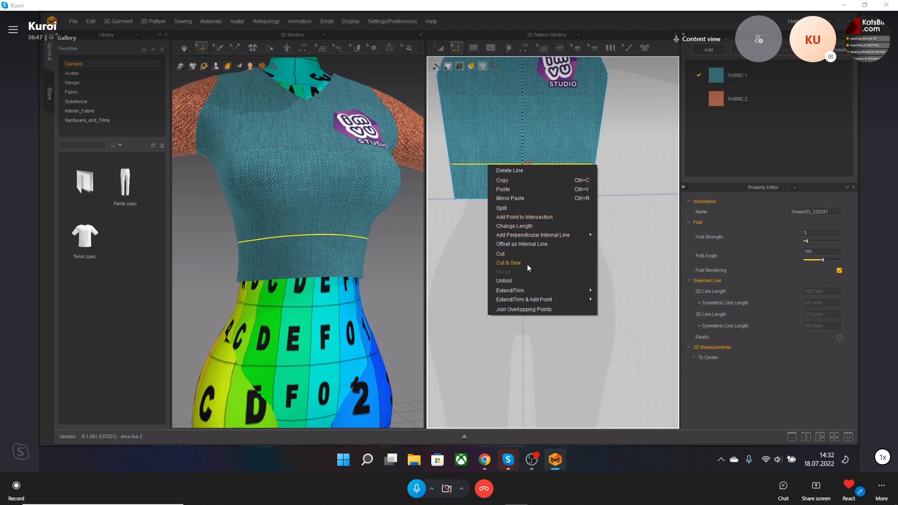
left_click(455, 282)
mouse_move(507, 164)
left_mouse_down()
mouse_move(508, 206)
mouse_move(505, 178)
left_mouse_up()
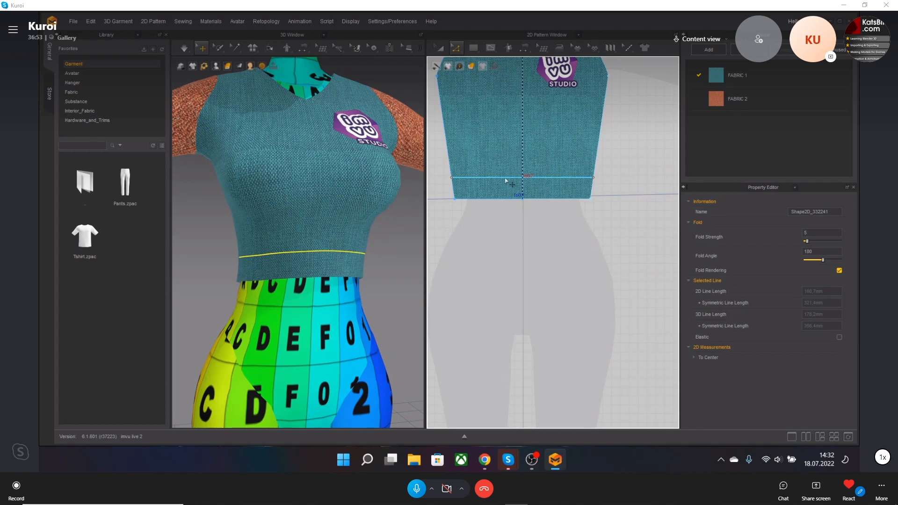
Step: Apply Cut & Sew to the front piece along the internal line and run the simulation
right_click(505, 179)
left_click(546, 275)
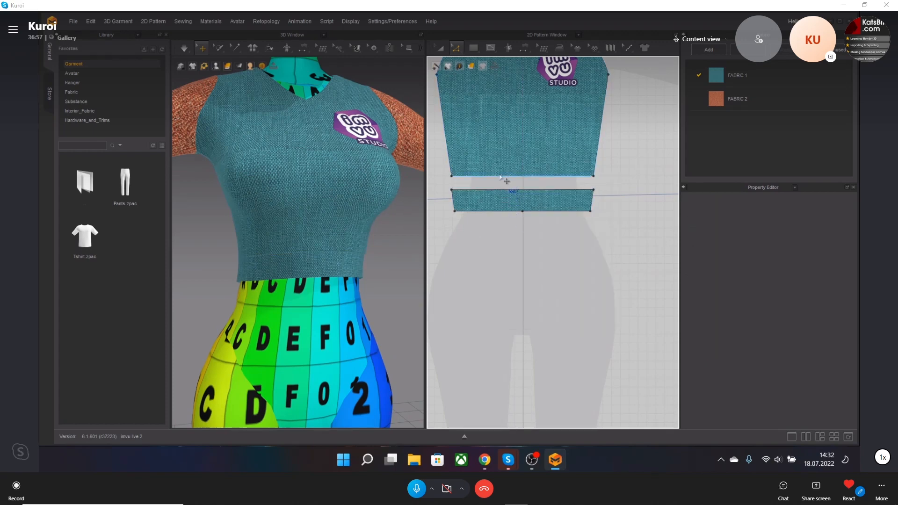
left_click(464, 177)
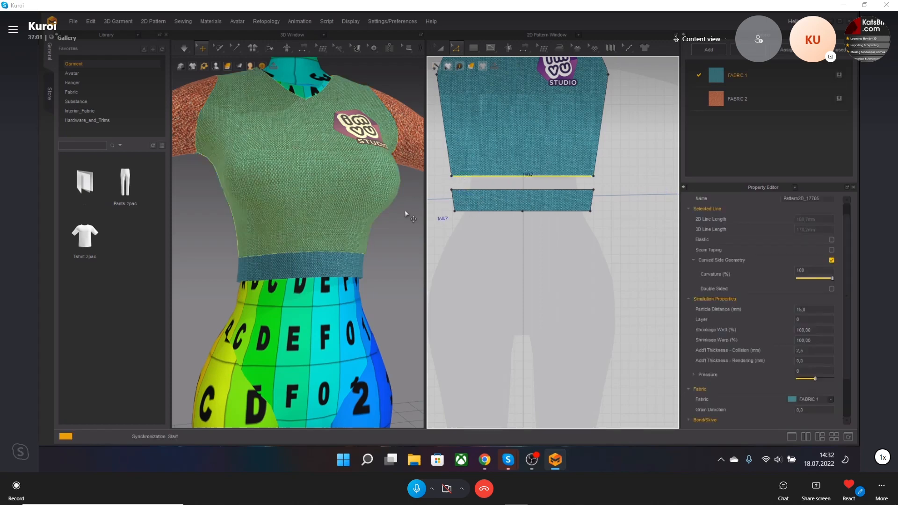
key("space")
Step: Check the seam between the front piece and its hem band with Segment Sewing, and undo the cut
left_click(524, 48)
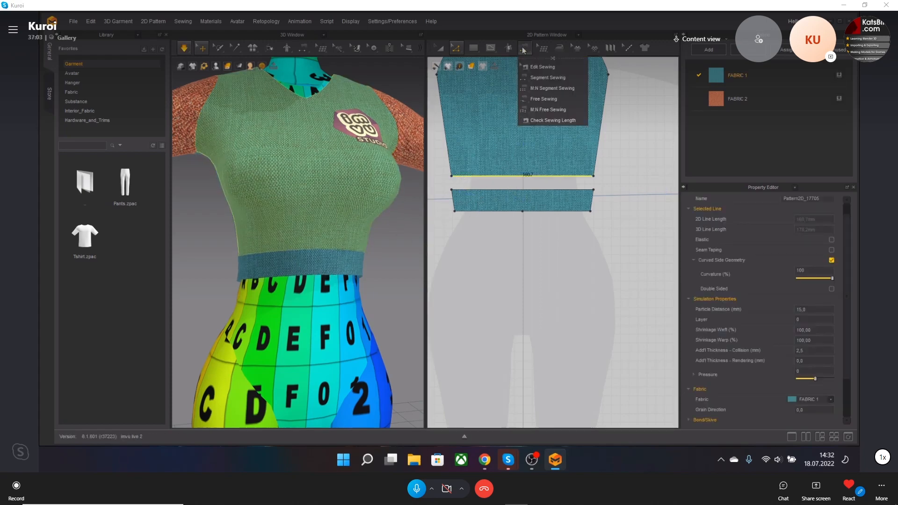
left_click(543, 82)
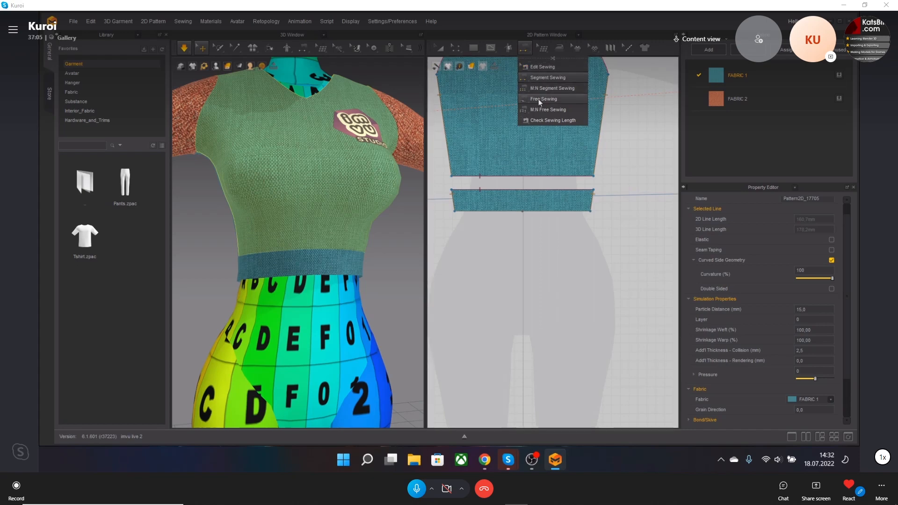
scroll(473, 188, "up", 4)
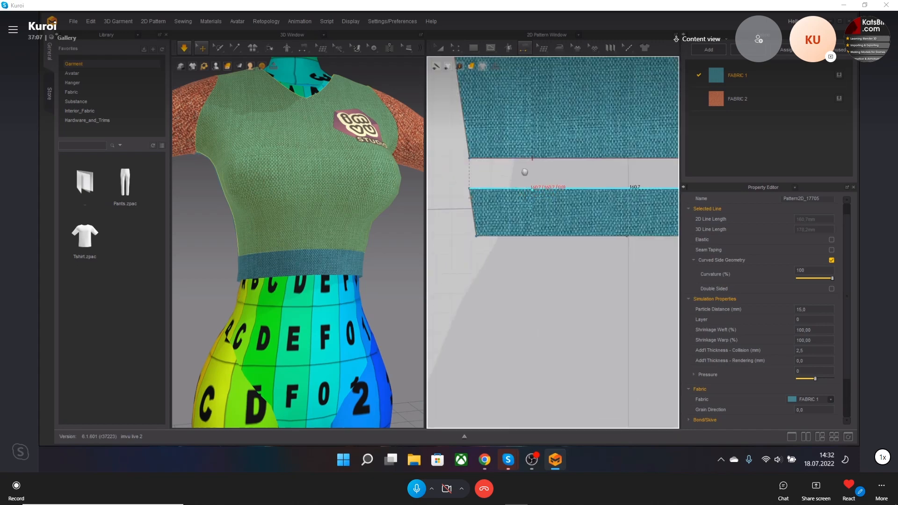
scroll(485, 180, "down", 6)
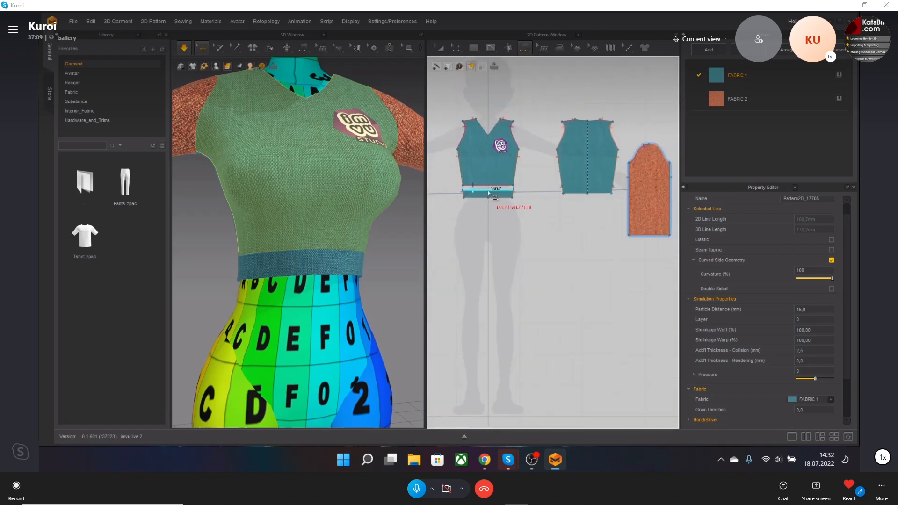
key("ctrl+z")
key("ctrl+z")
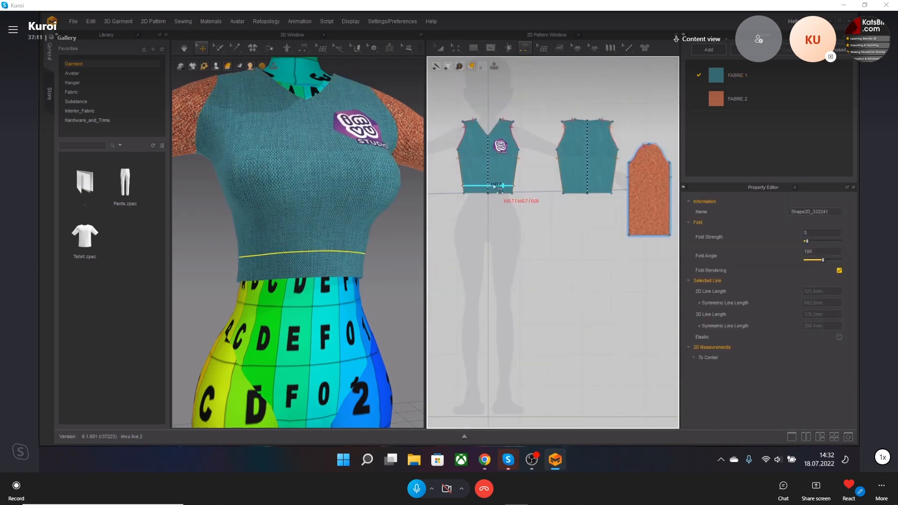
Step: Cut the front piece along its internal line without sewing, and move the hem band down to view it separated
left_click(456, 48)
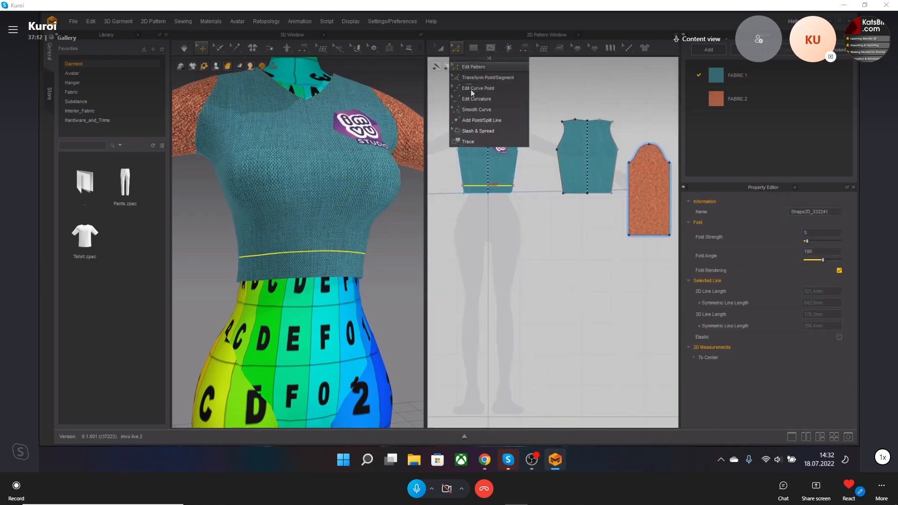
right_click(483, 185)
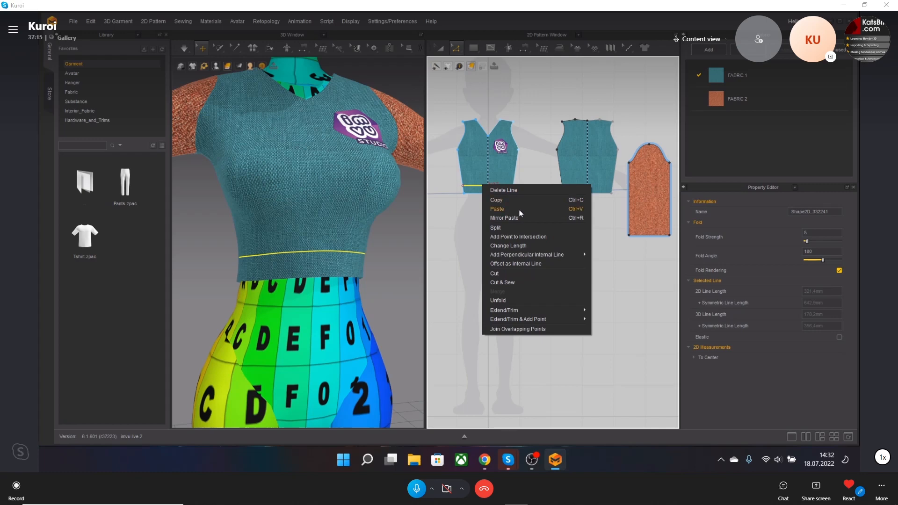
left_click(514, 274)
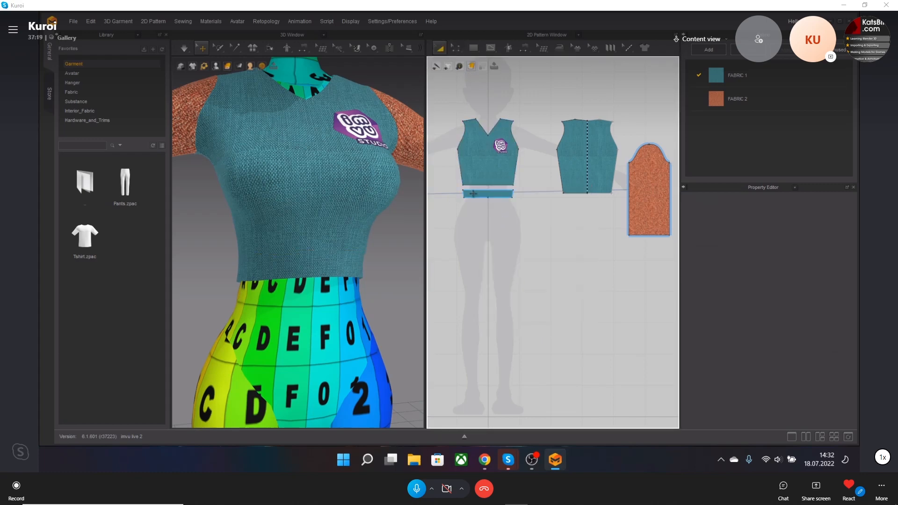
left_click_drag(487, 194, 505, 221)
right_click_drag(421, 222, 430, 225)
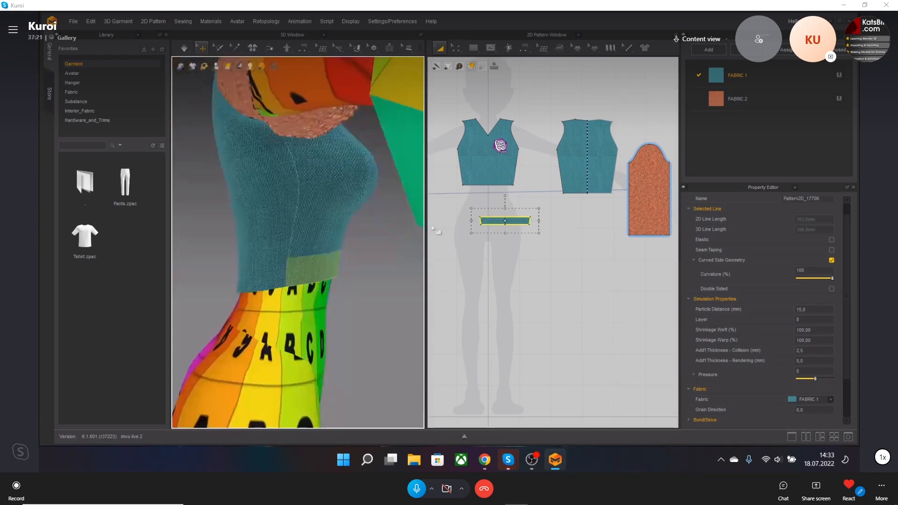
right_click_drag(400, 251, 332, 269)
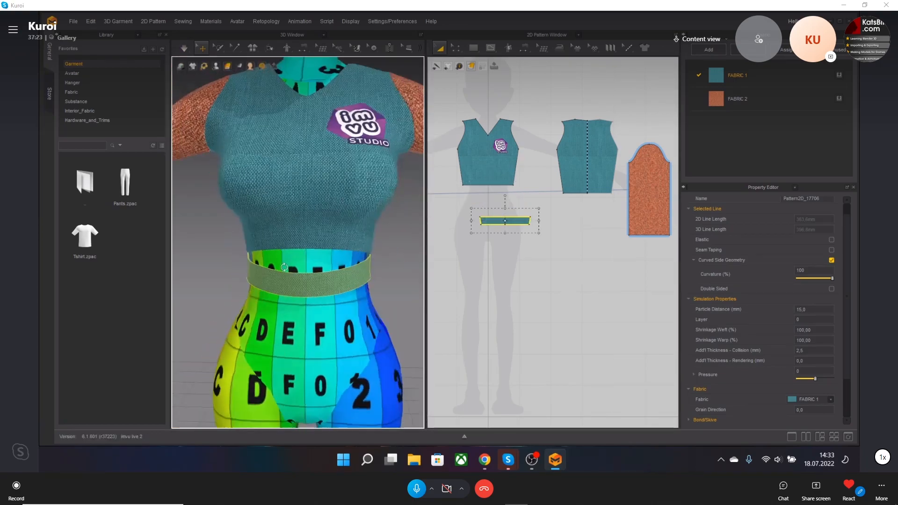
left_click(392, 269)
right_click_drag(403, 270, 373, 249)
Step: Undo the hem band move and the unsewn cut of the front piece
key("ctrl+z")
key("ctrl+z")
key("ctrl+z")
key("ctrl+z")
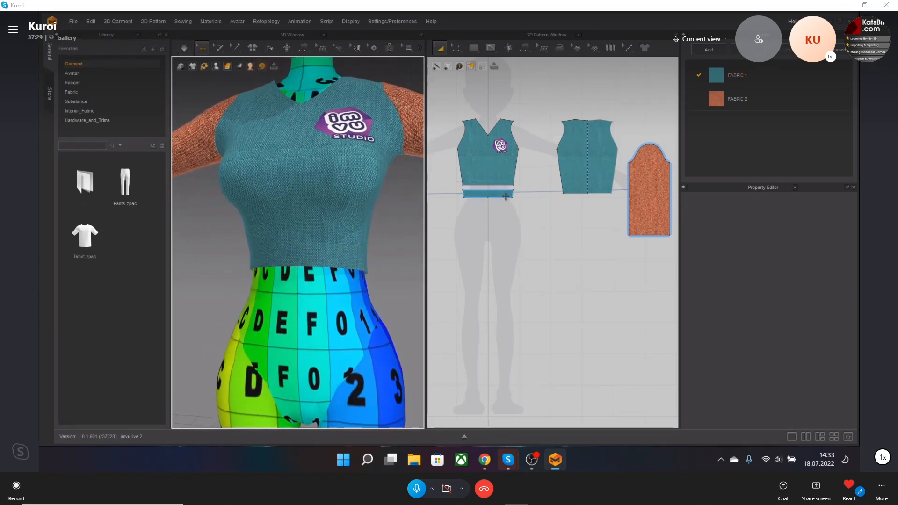
key("ctrl+z")
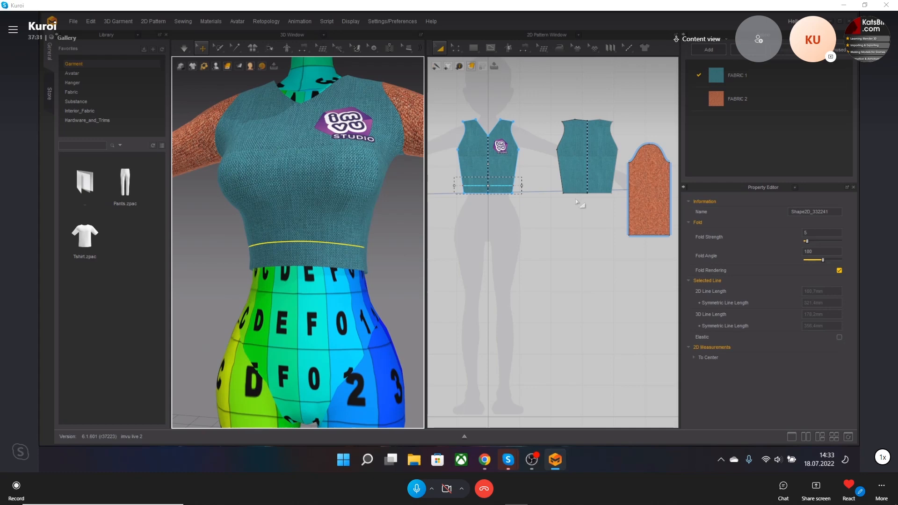
Step: Draw a horizontal internal line about 161 mm long across the back piece, level with the front piece's internal line
scroll(482, 175, "up", 4)
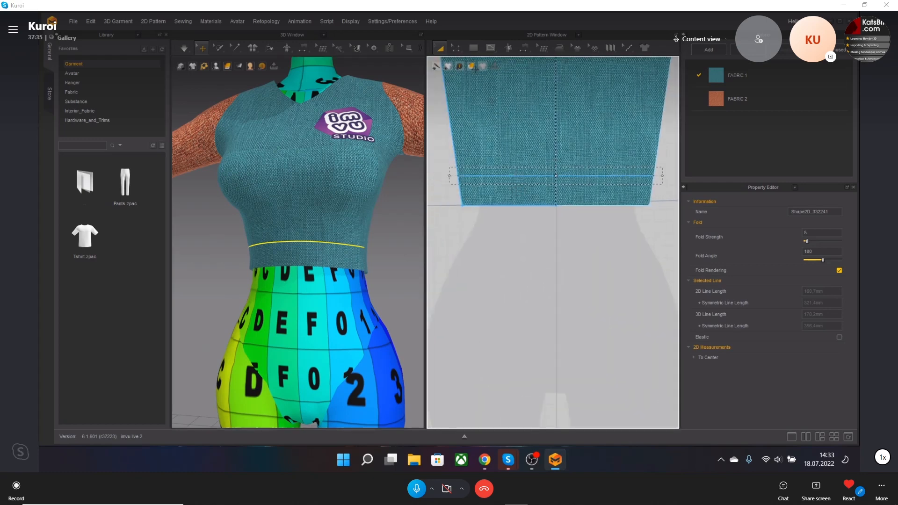
left_click(490, 48)
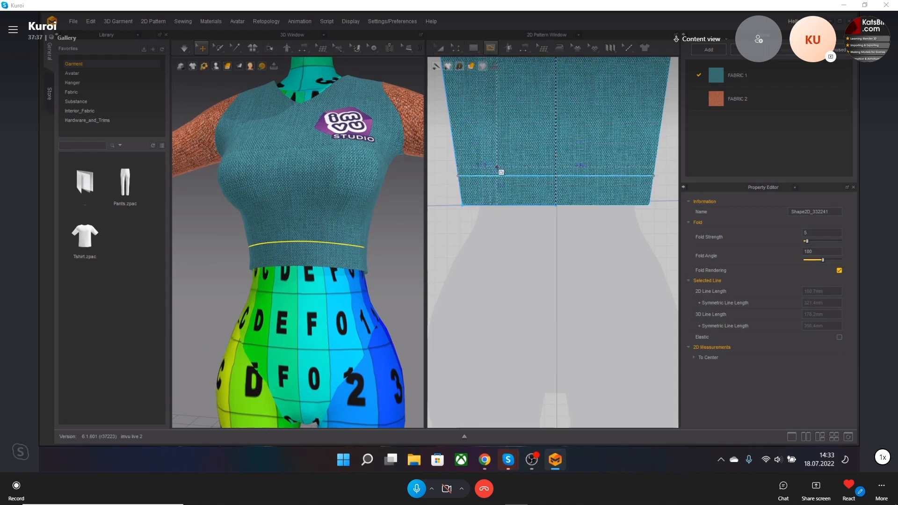
scroll(521, 202, "down", 4)
middle_click_drag(571, 210, 508, 221)
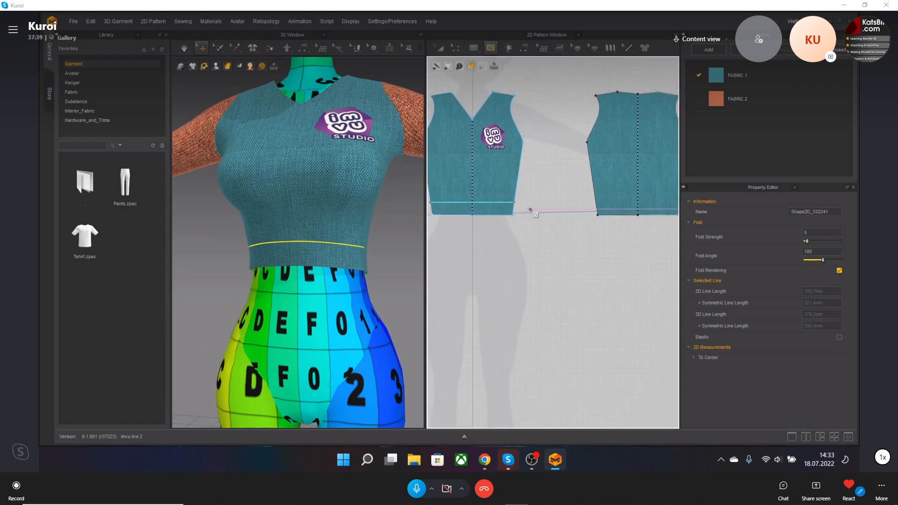
left_click(592, 209)
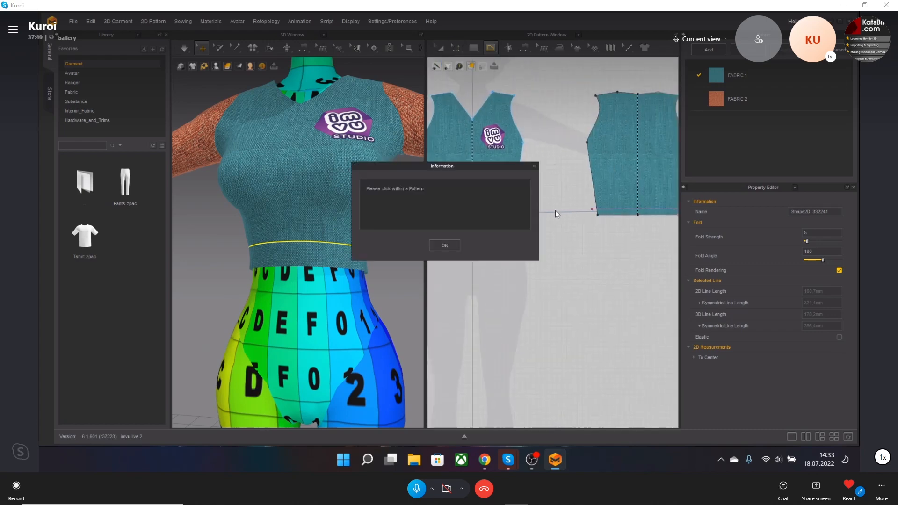
left_click(445, 245)
middle_click_drag(588, 235, 532, 224)
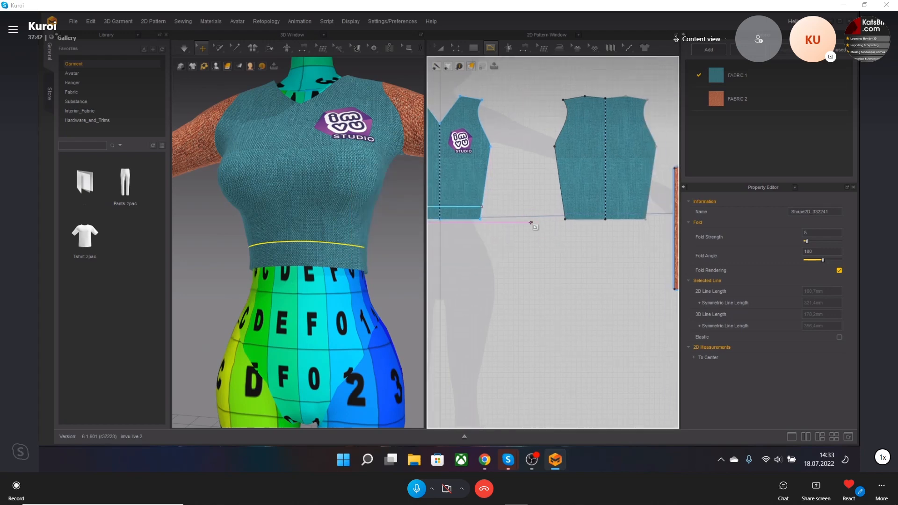
left_click(563, 207)
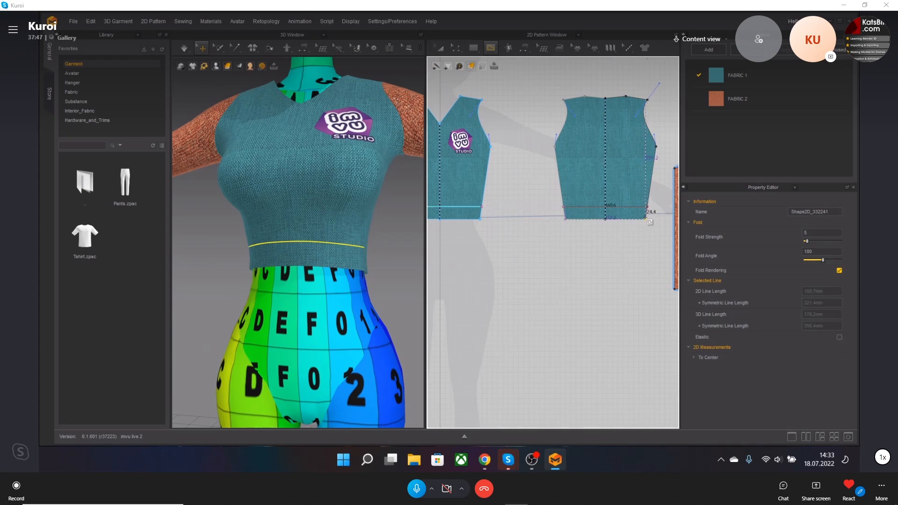
key("Escape")
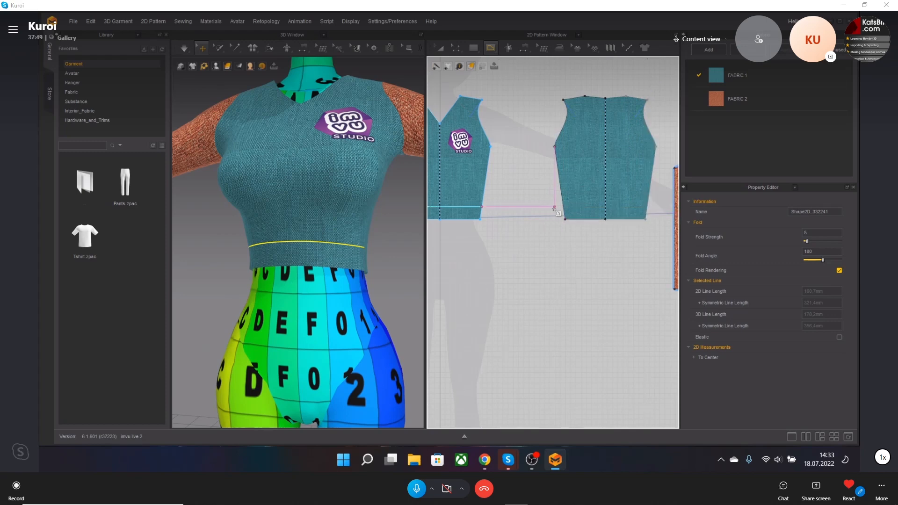
left_click(564, 207)
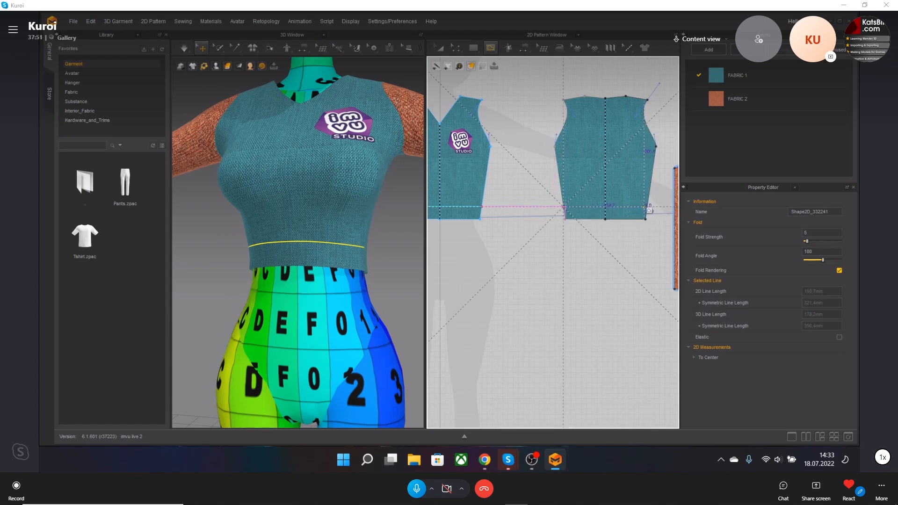
left_click(647, 207)
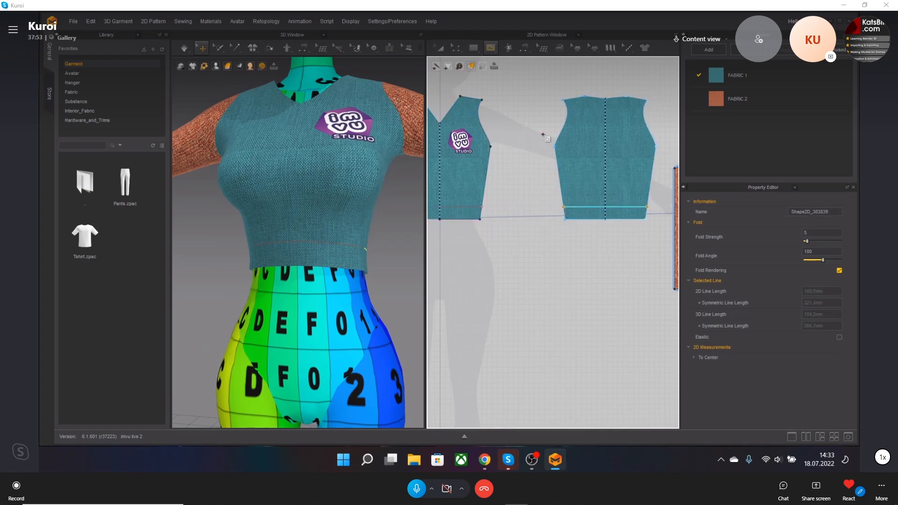
Step: Apply Cut & Sew to the back and front pieces along their internal lines above the hem, and run the simulation
left_click(457, 49)
left_click(471, 72)
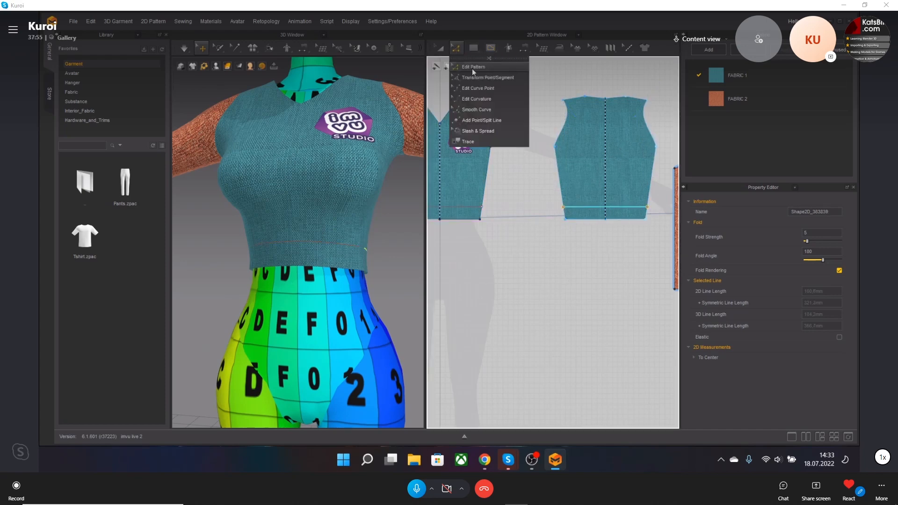
scroll(570, 212, "up", 5)
scroll(533, 201, "up", 5)
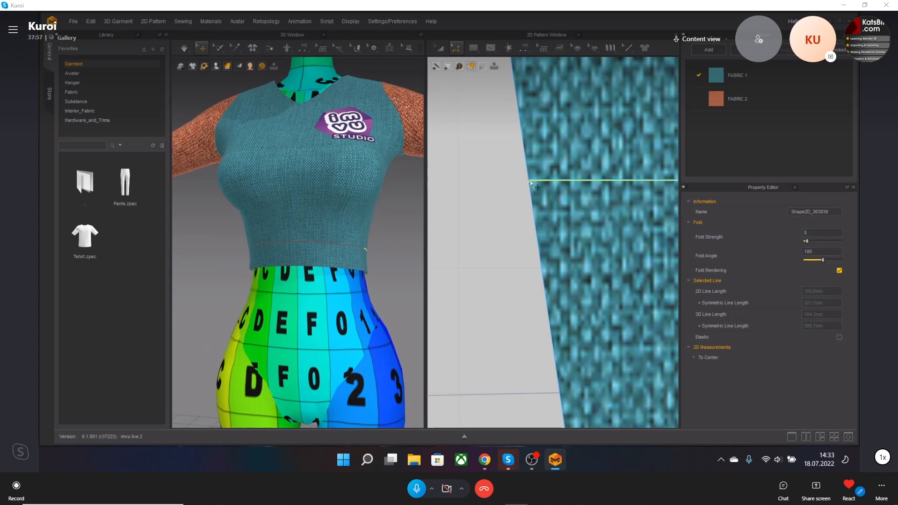
scroll(530, 182, "down", 10)
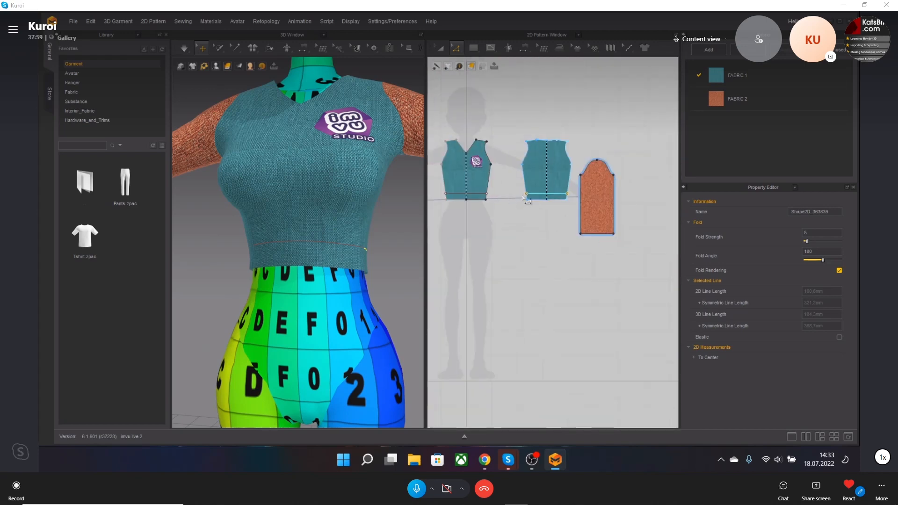
scroll(523, 197, "up", 4)
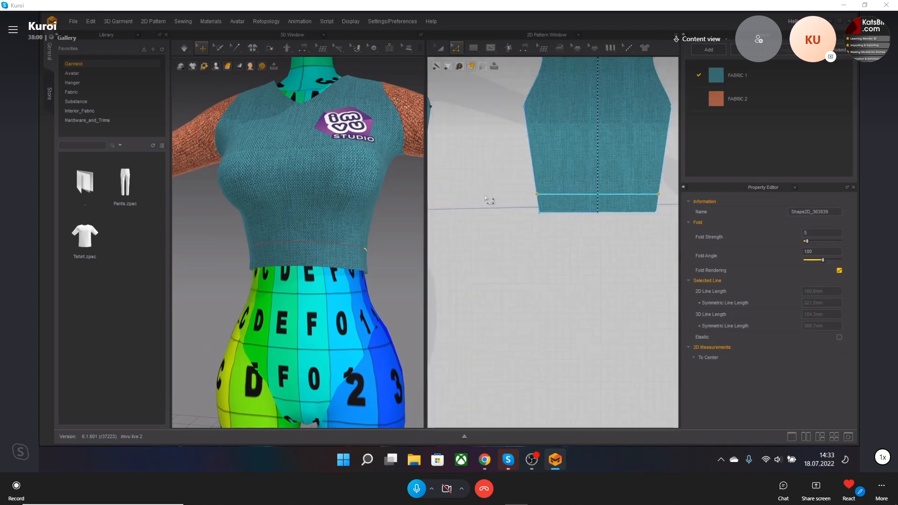
right_click(547, 195)
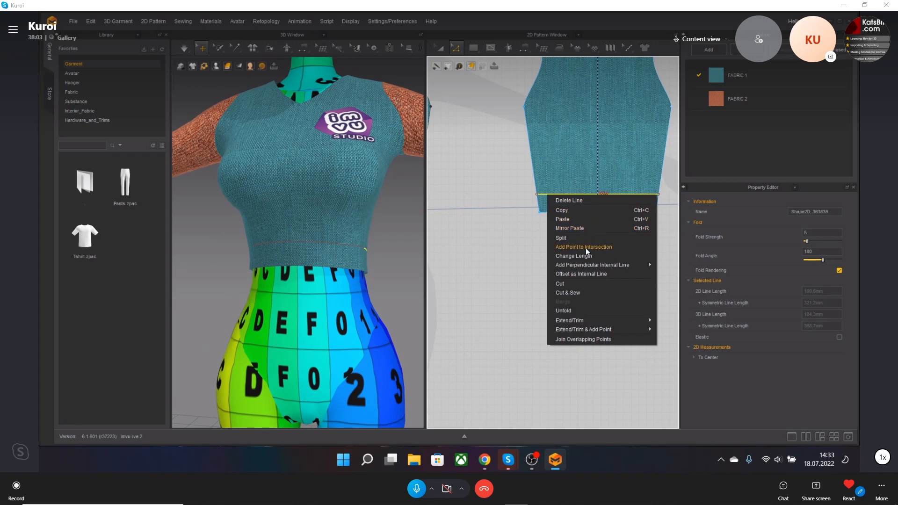
left_click(581, 295)
middle_click_drag(442, 225, 568, 233)
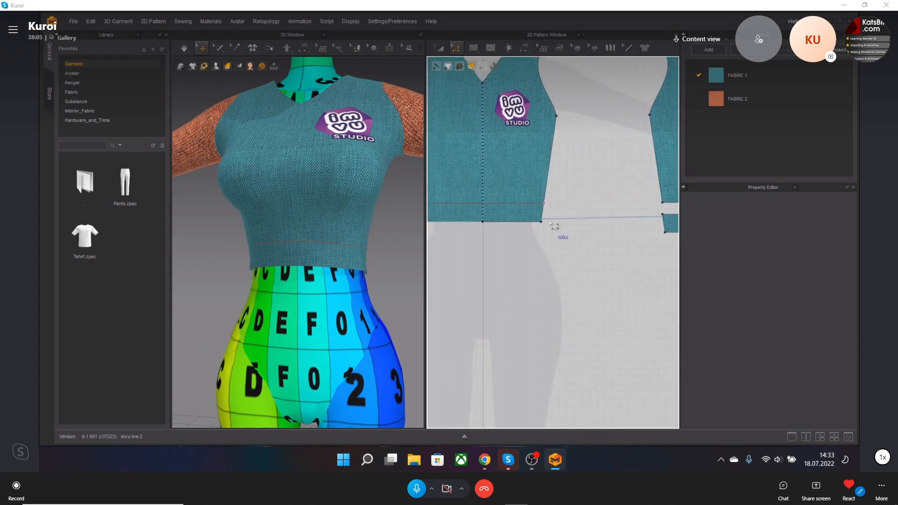
right_click(496, 204)
left_click(537, 299)
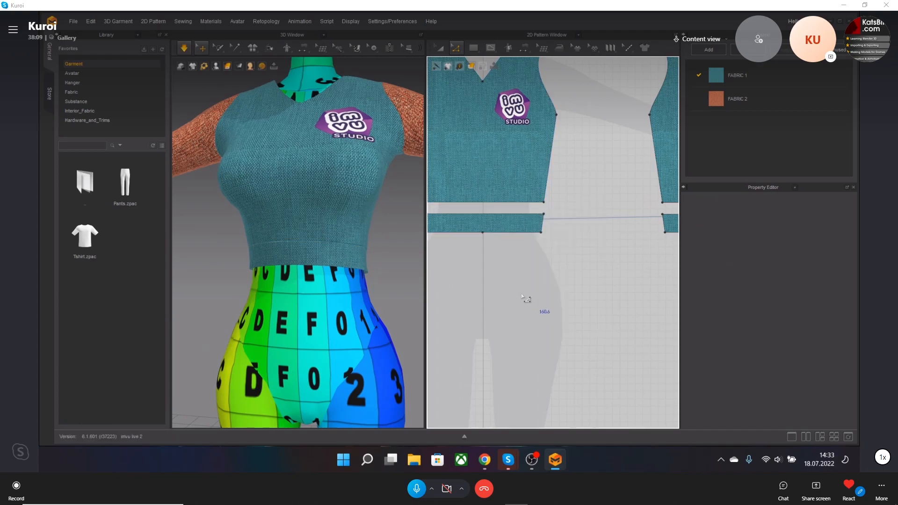
Step: Examine the seam between the shirt body and the hem band around the waist on the avatar
right_click_drag(356, 276, 302, 275)
scroll(302, 275, "up", 8)
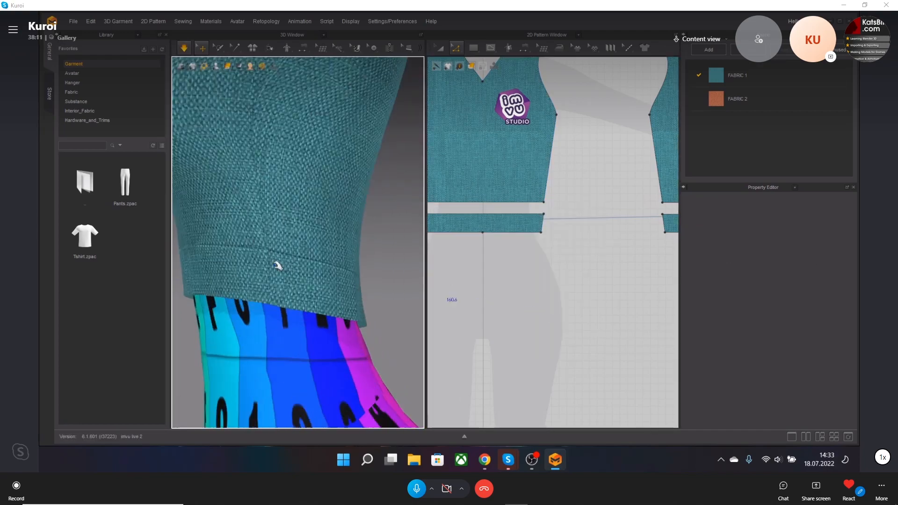
scroll(338, 266, "up", 2)
scroll(381, 220, "down", 5)
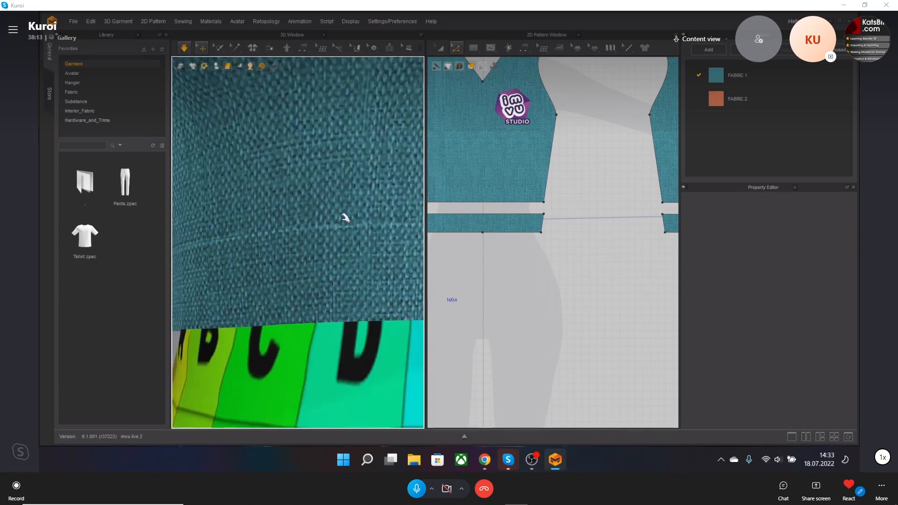
scroll(360, 225, "up", 3)
scroll(347, 231, "down", 5)
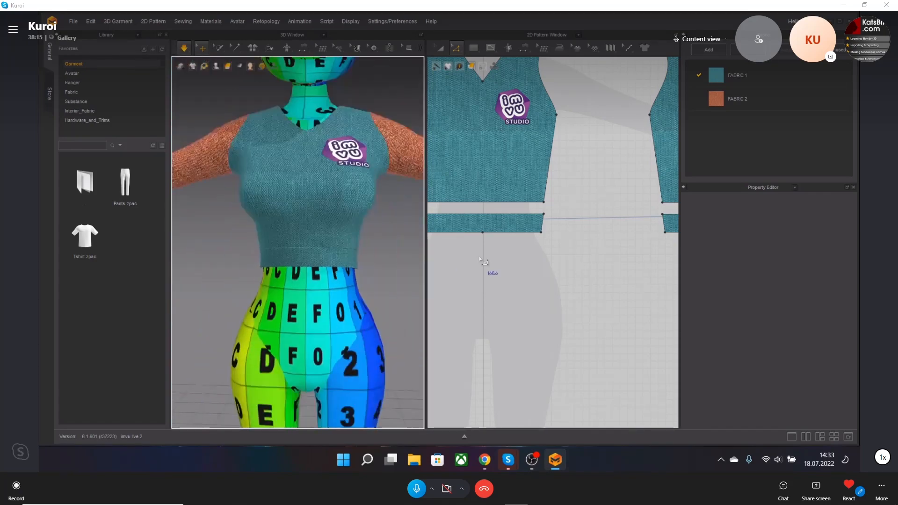
scroll(538, 263, "up", 3)
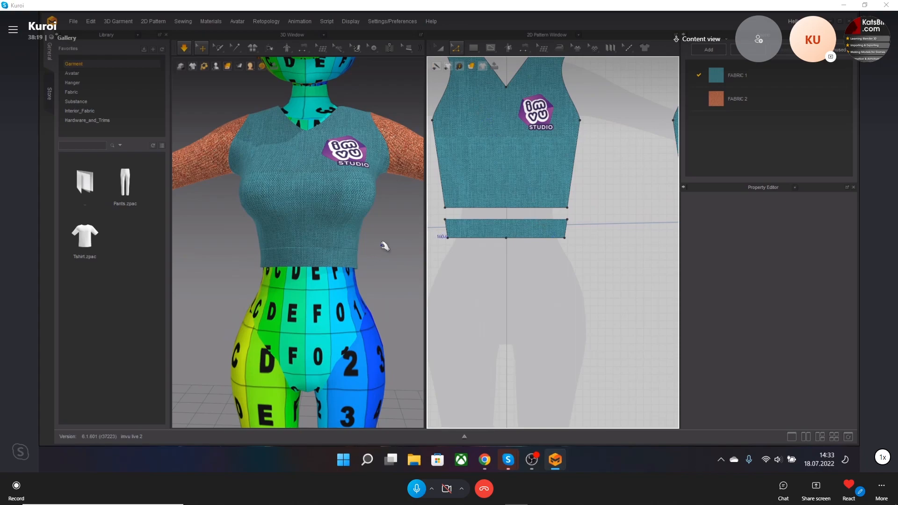
scroll(380, 248, "up", 3)
scroll(357, 242, "up", 5)
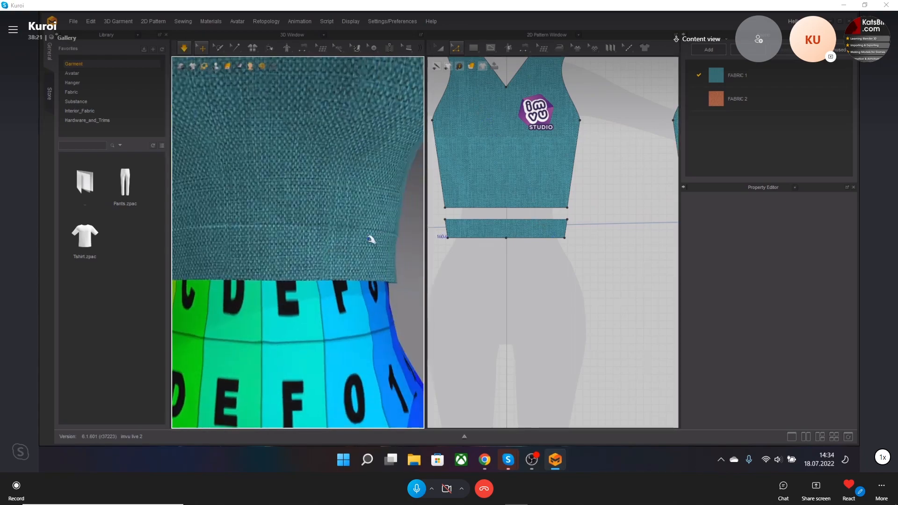
scroll(393, 237, "down", 5)
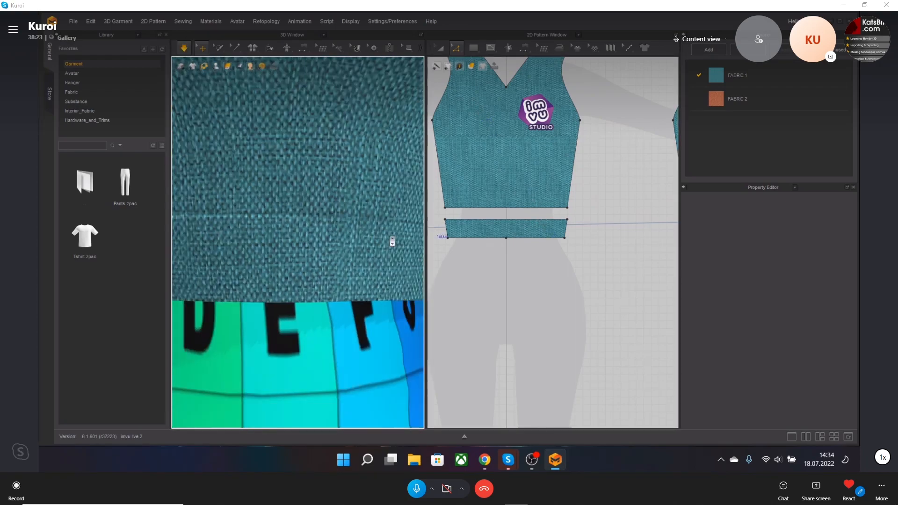
scroll(388, 233, "down", 3)
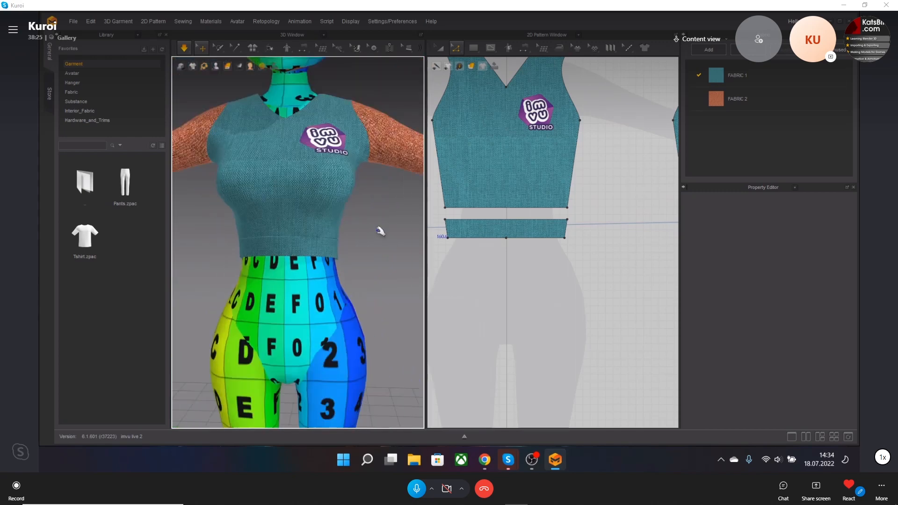
scroll(484, 255, "down", 3)
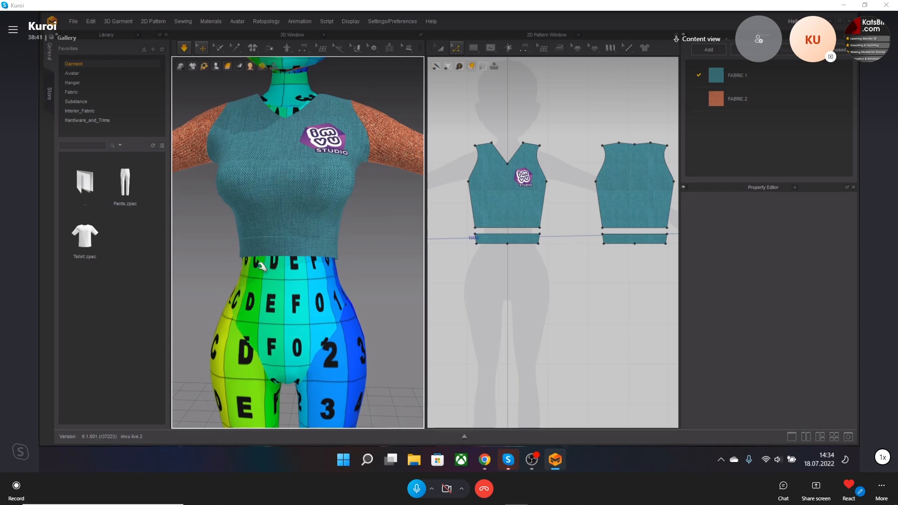
scroll(287, 255, "up", 5)
scroll(520, 255, "down", 2)
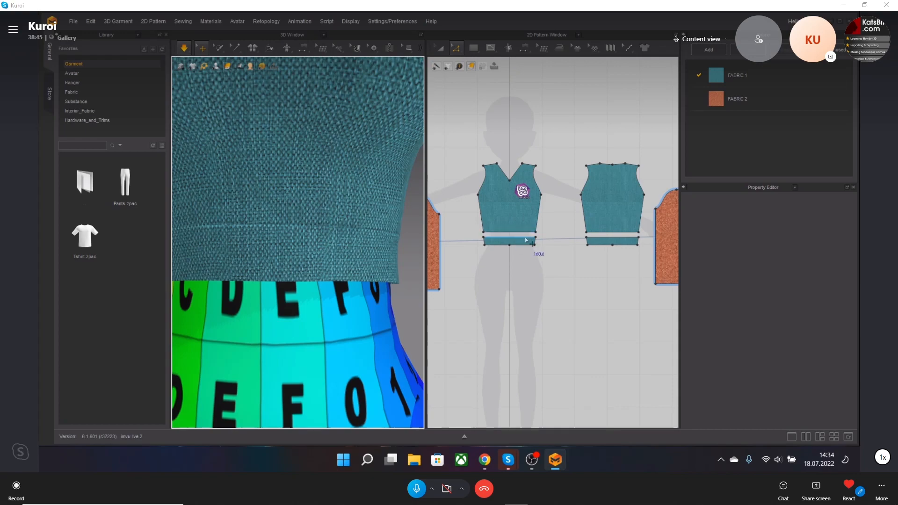
scroll(304, 180, "down", 5)
middle_click_drag(291, 156, 312, 245)
scroll(317, 244, "up", 1)
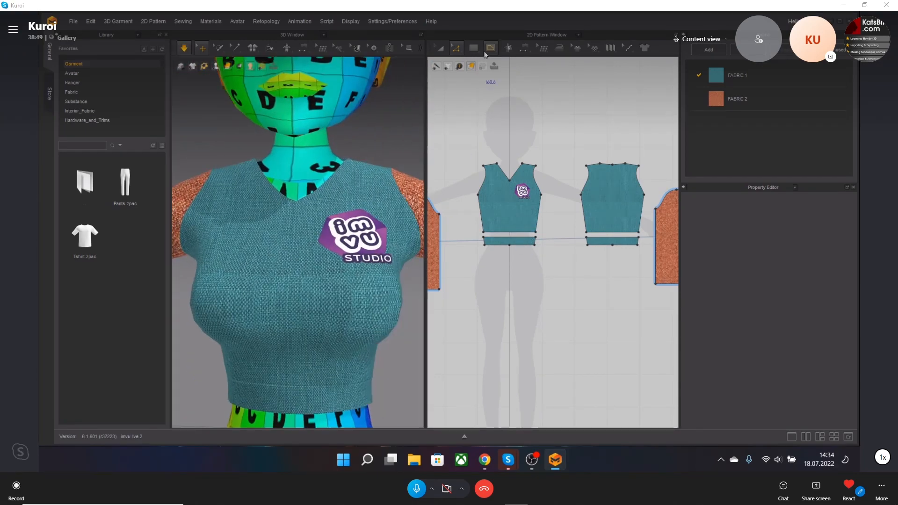
Step: Create a small diamond-shaped dart on the chest of the front piece, on the opposite side from the logo
left_click(490, 48)
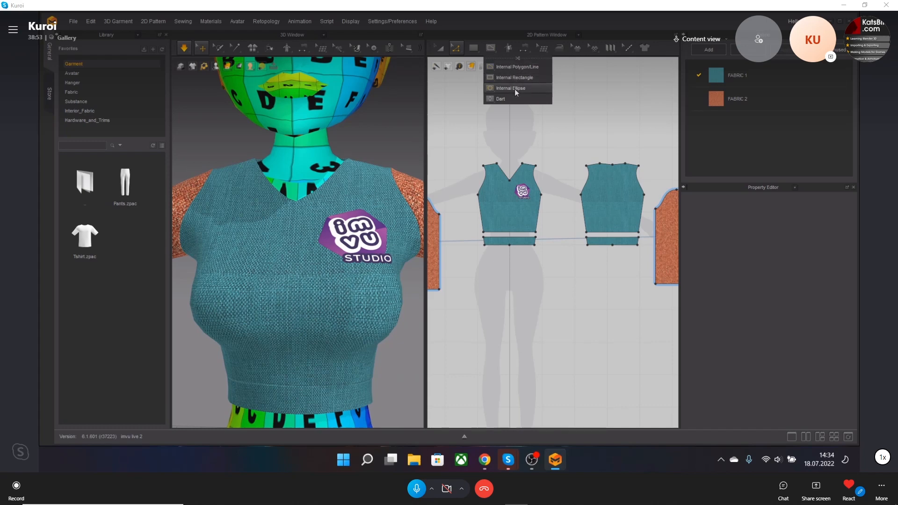
left_click(503, 98)
scroll(495, 187, "up", 5)
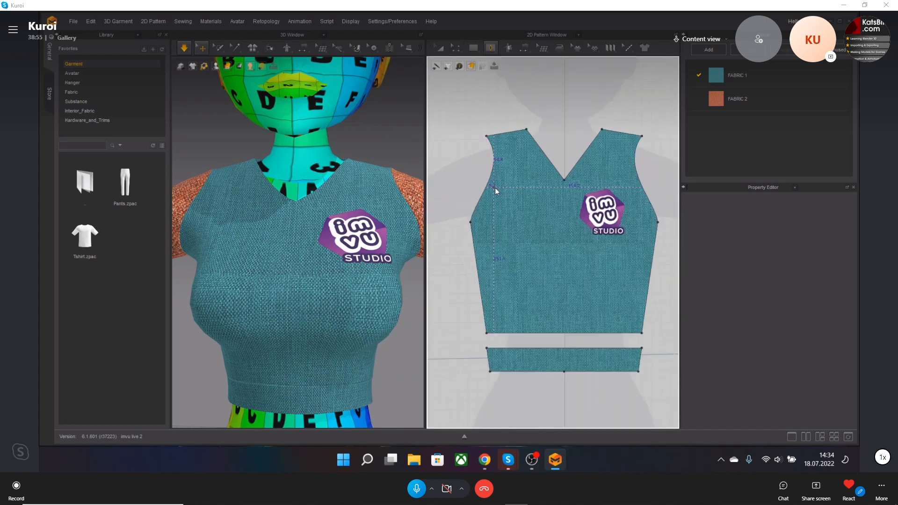
left_click(518, 202)
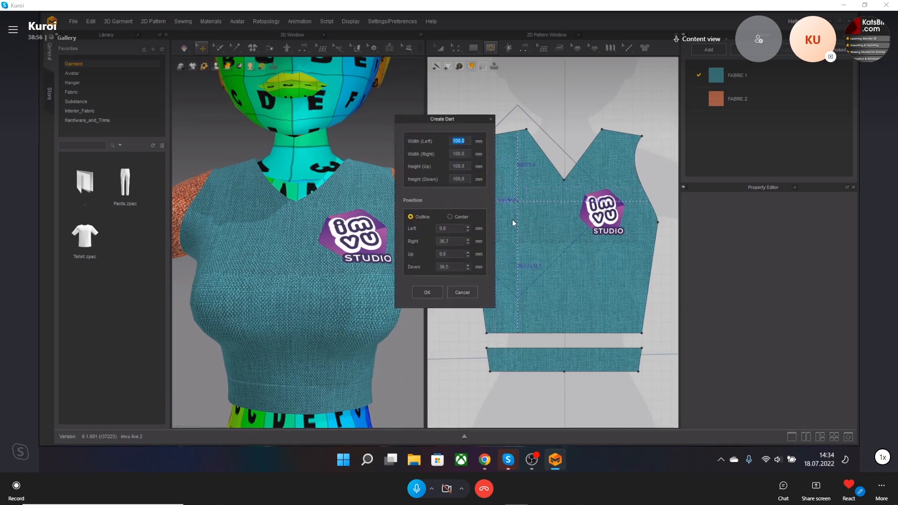
left_click(443, 291)
left_click(447, 248)
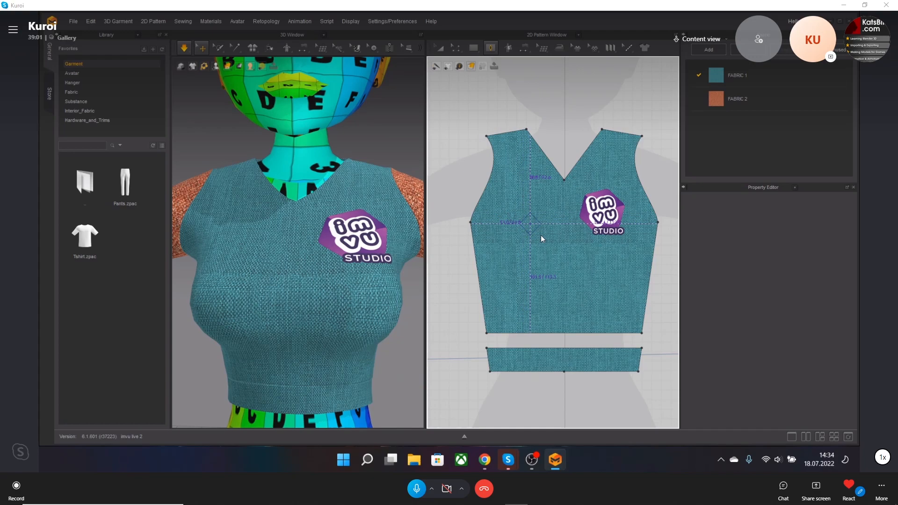
left_click(533, 226)
scroll(228, 264, "up", 3)
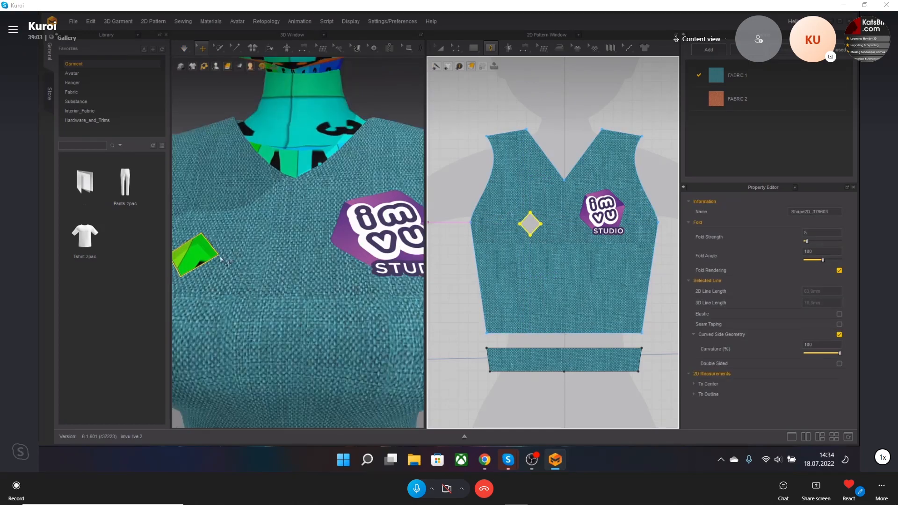
right_click_drag(220, 257, 306, 233)
scroll(311, 232, "up", 4)
right_click_drag(367, 245, 327, 236)
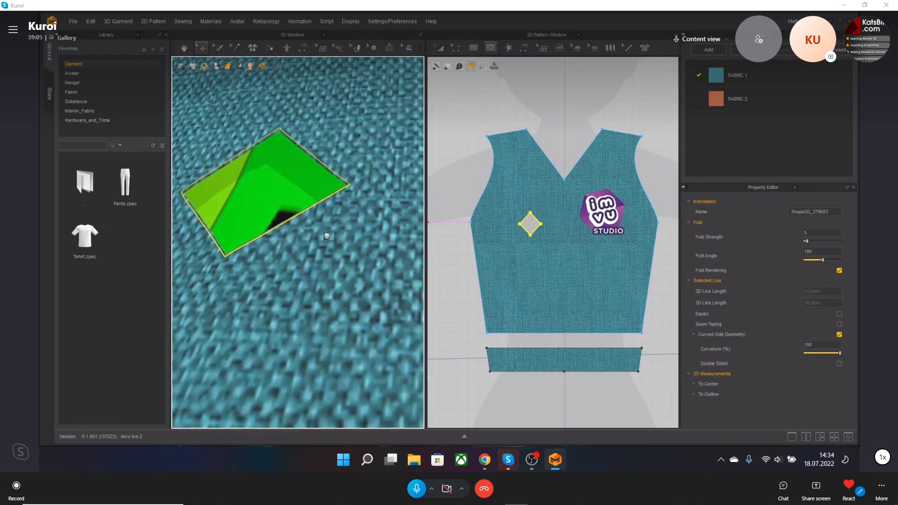
scroll(327, 235, "down", 6)
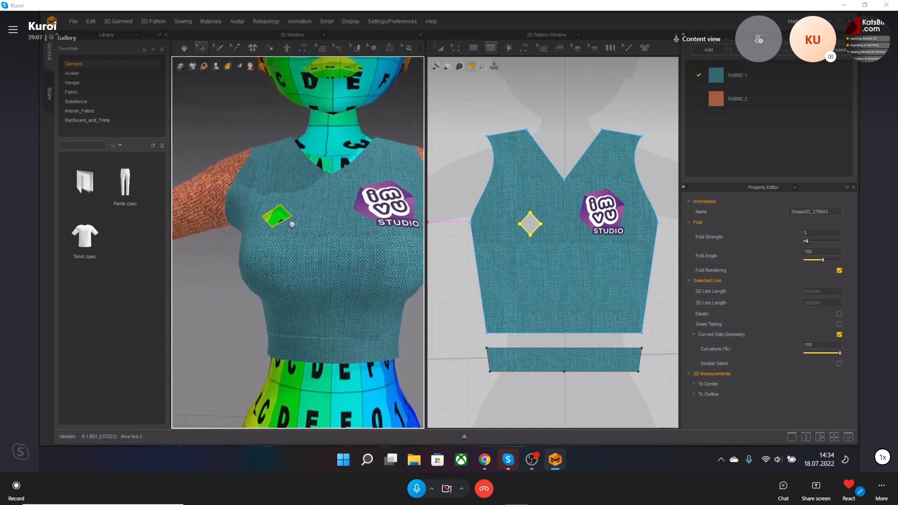
Step: Round the upper, lower and outer corners of the dart with the Smooth Curve tool
left_click(486, 52)
left_click(455, 51)
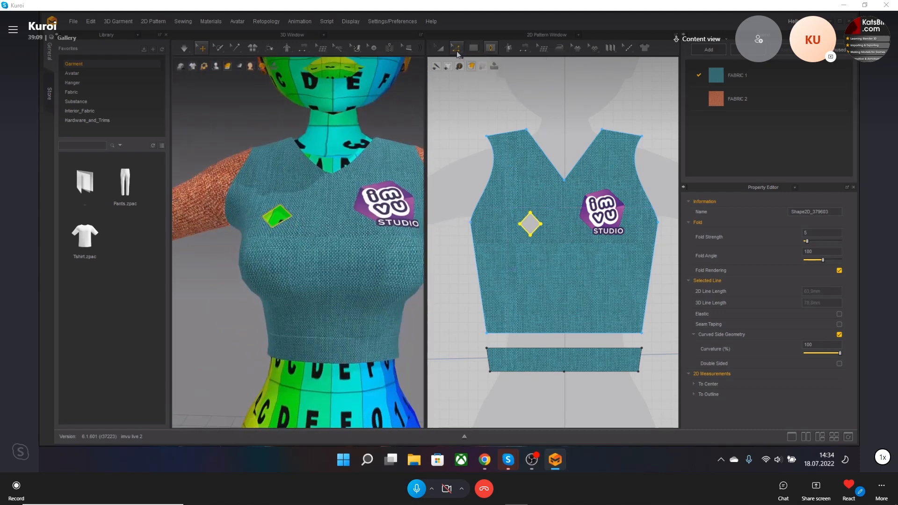
left_click(473, 109)
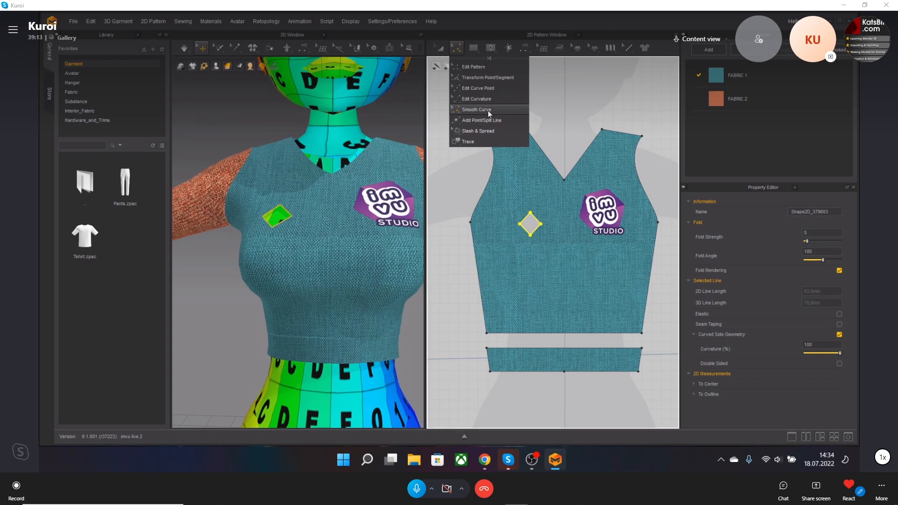
left_click(486, 110)
scroll(529, 216, "up", 6)
left_click_drag(531, 197, 514, 236)
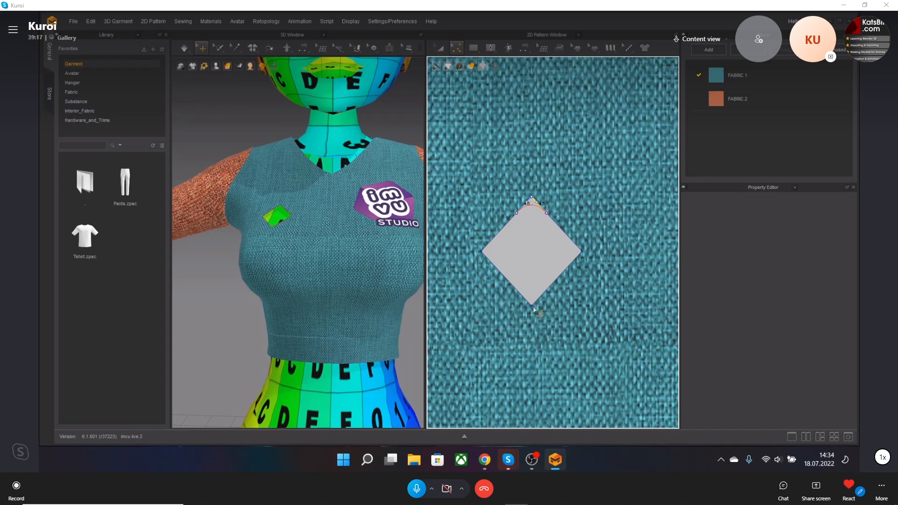
left_click_drag(532, 307, 529, 291)
left_click_drag(483, 251, 512, 256)
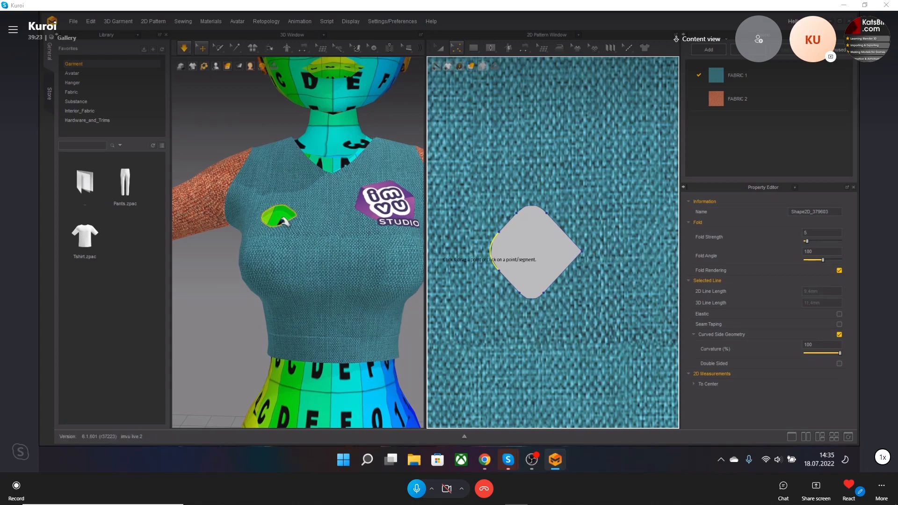
scroll(283, 207, "up", 4)
right_click_drag(283, 207, 323, 239)
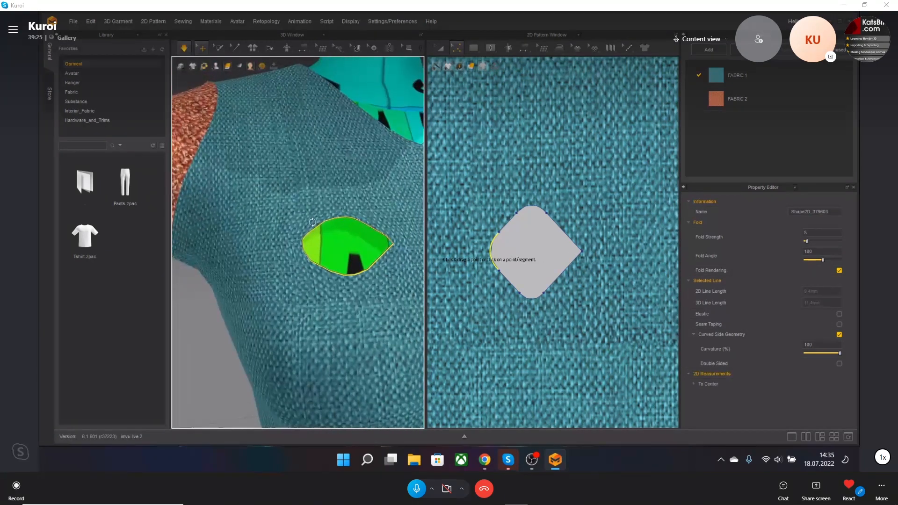
Step: Stretch the dart's remaining sharp corner toward the centre of the front piece with Edit Pattern and toggle the simulation
left_click(456, 48)
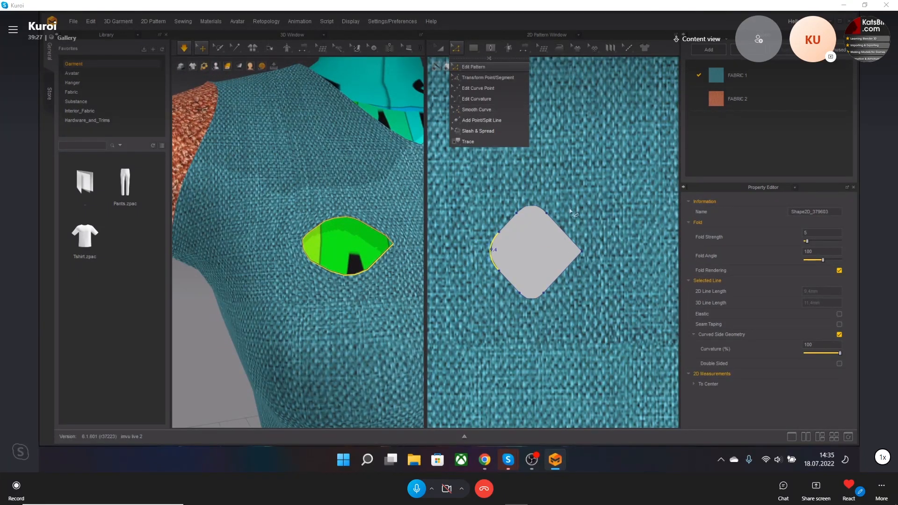
left_click(473, 64)
left_click_drag(581, 253, 625, 251)
scroll(359, 269, "down", 5)
right_click_drag(358, 267, 300, 257)
scroll(278, 250, "up", 3)
key("space")
scroll(255, 241, "down", 4)
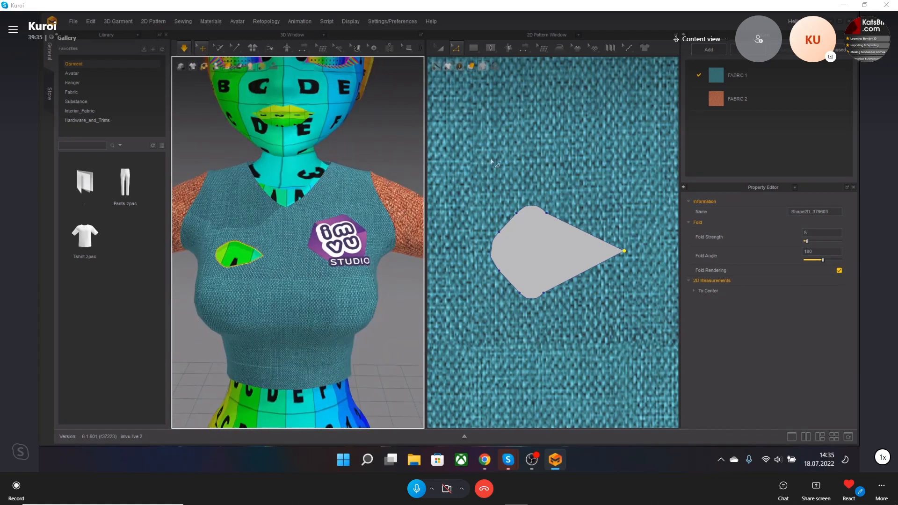
Step: Select the whole teardrop-shaped dart on the front piece and delete it
scroll(494, 163, "down", 6)
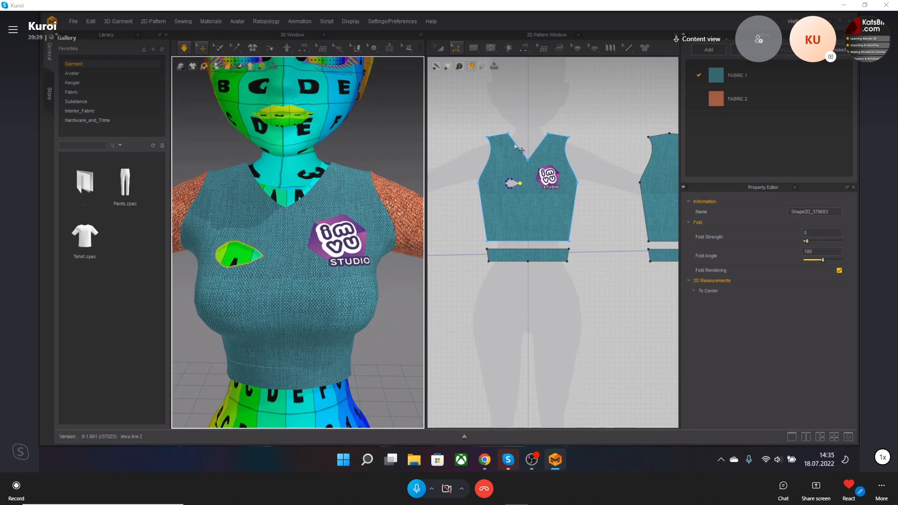
scroll(515, 148, "up", 3)
scroll(519, 175, "down", 2)
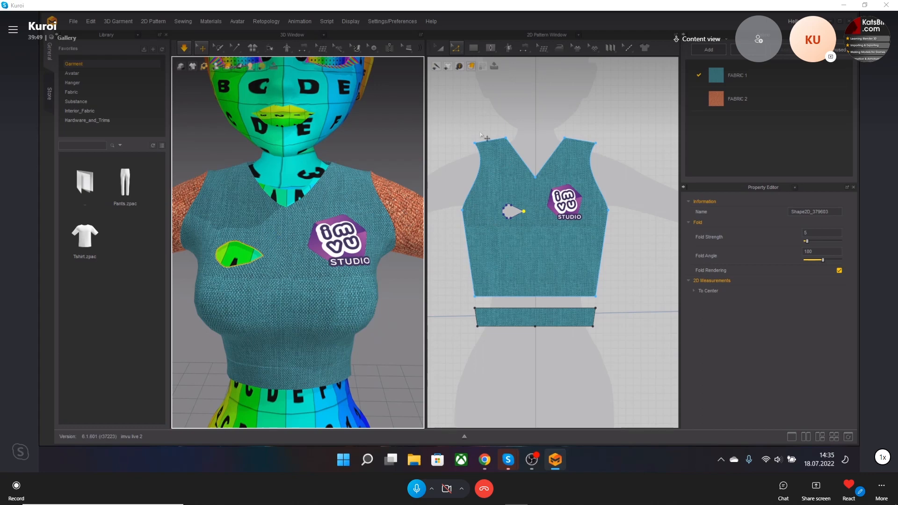
left_click_drag(492, 222, 537, 200)
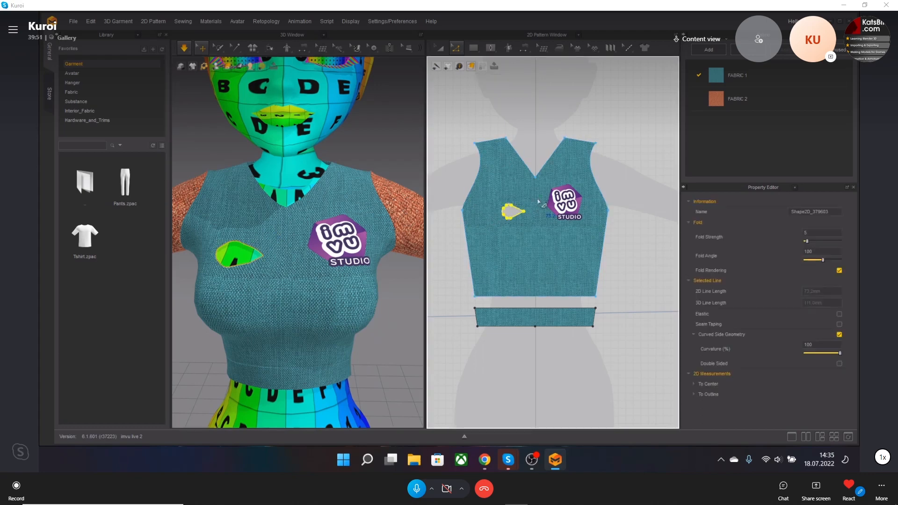
key("Delete")
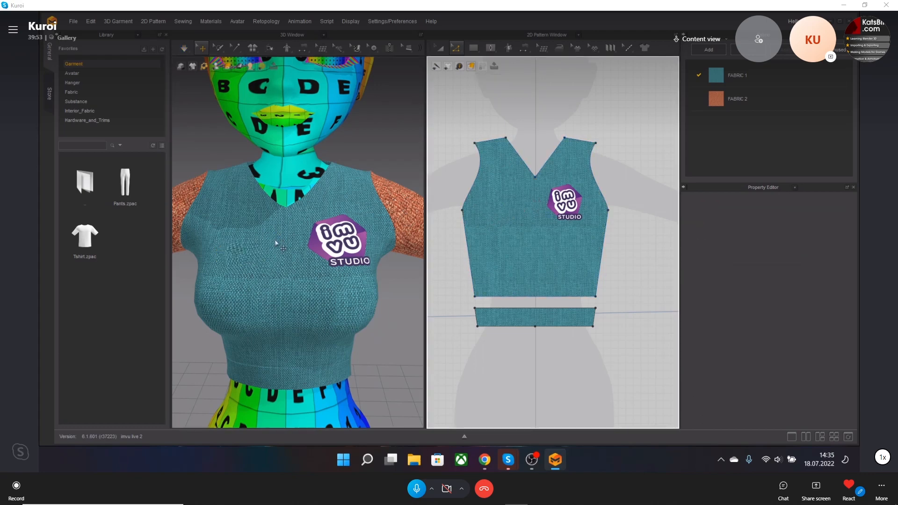
scroll(285, 238, "down", 2)
scroll(284, 236, "up", 2)
mouse_move(284, 235)
right_mouse_down()
mouse_move(277, 235)
mouse_move(284, 236)
right_mouse_up()
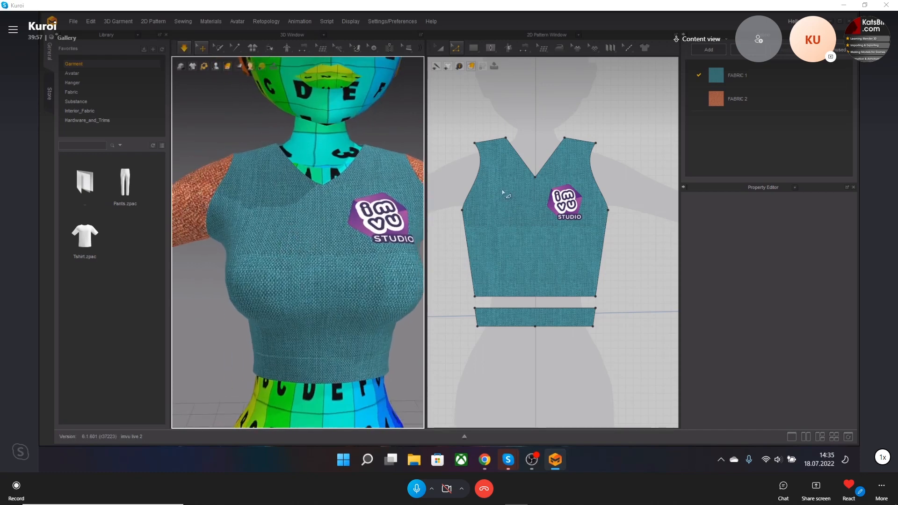
Step: Offset the front piece's lower edge inward as 8 internal lines spaced 10 mm apart, with Extend on
left_click(487, 49)
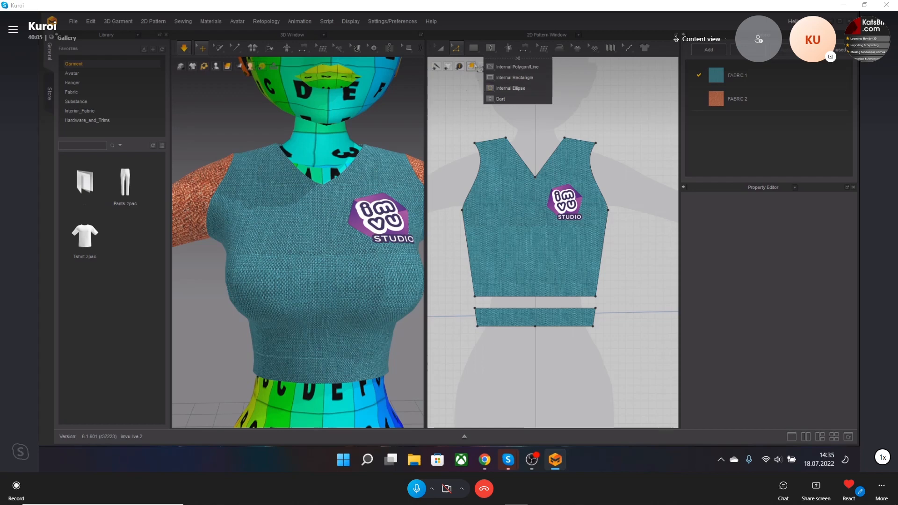
left_click(457, 52)
left_click(558, 296)
right_click(557, 296)
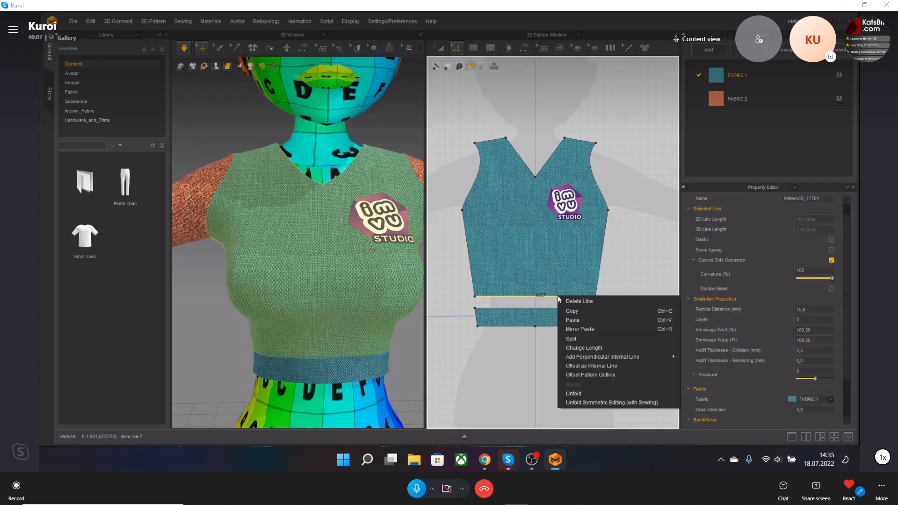
left_click(585, 367)
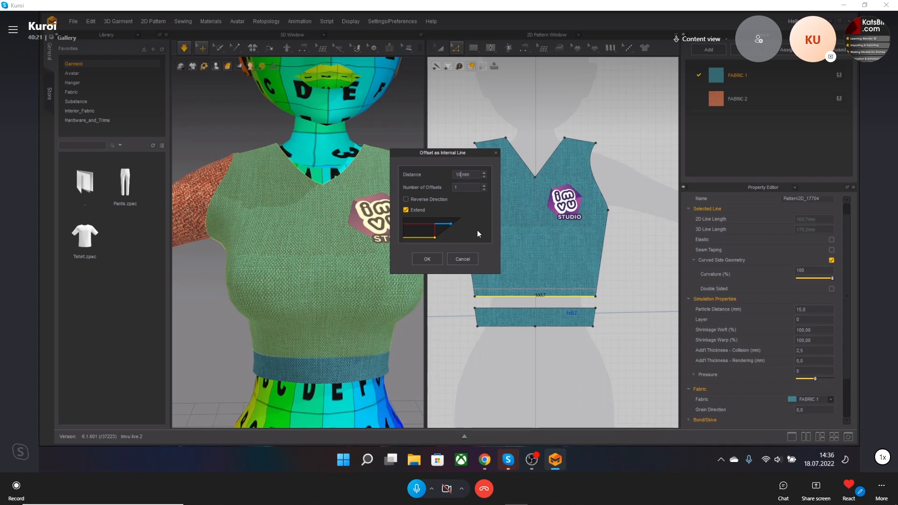
key("Tab")
left_click(484, 186)
left_click(484, 186)
left_click(485, 186)
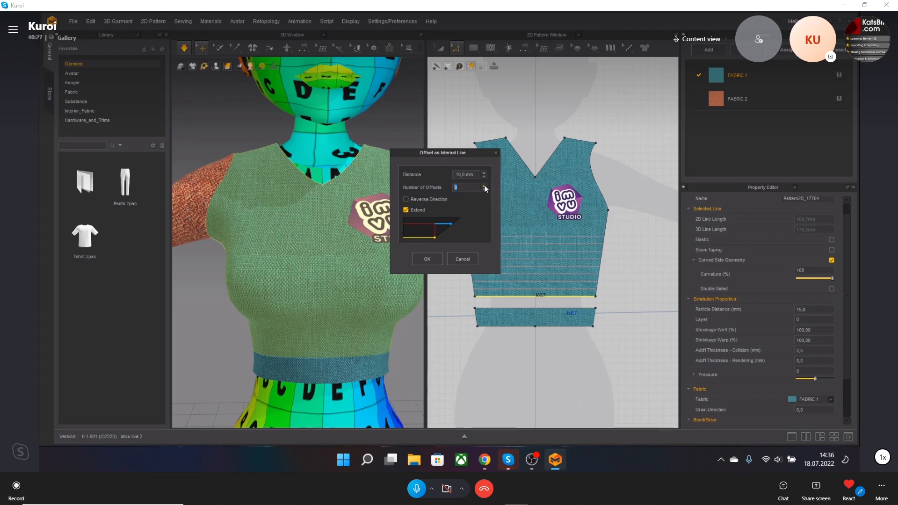
left_click(429, 200)
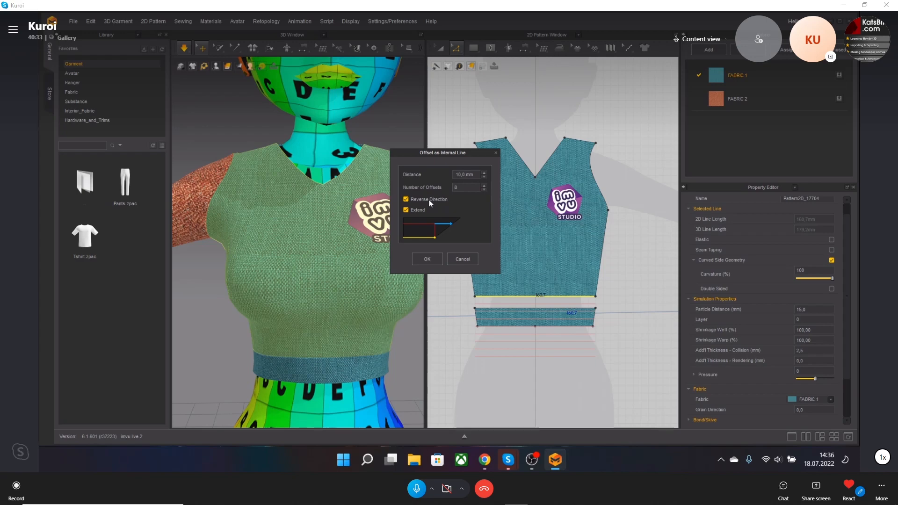
left_click(428, 201)
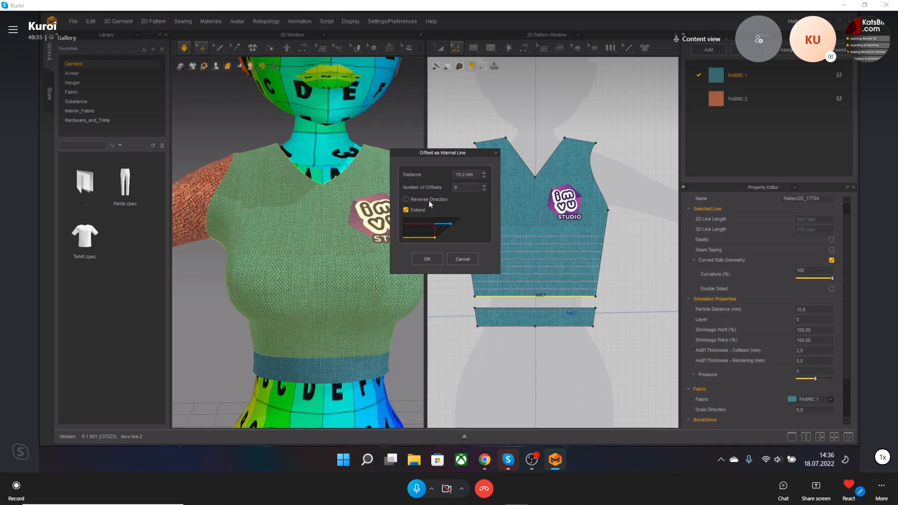
left_click(433, 260)
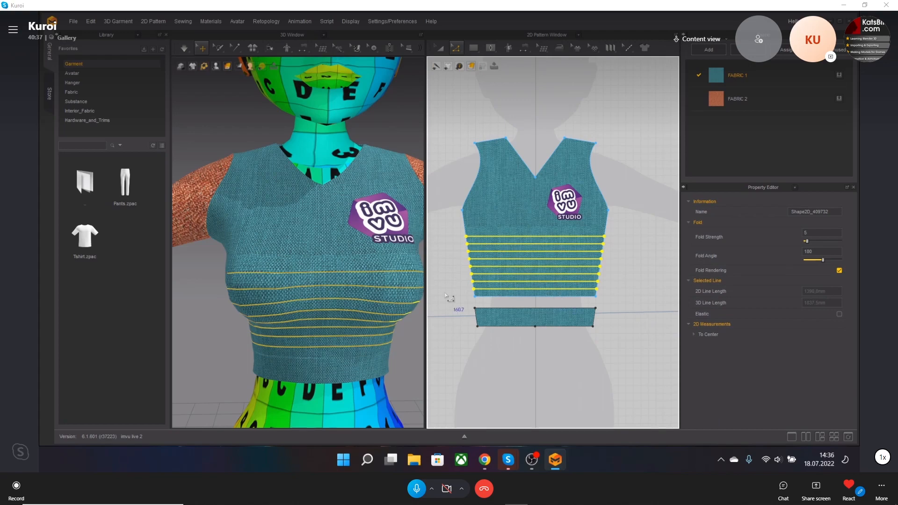
Step: Apply Cut & Sew along the eight internal lines of the front piece and simulate the stacked strips
scroll(376, 317, "up", 3)
right_click_drag(376, 317, 321, 302)
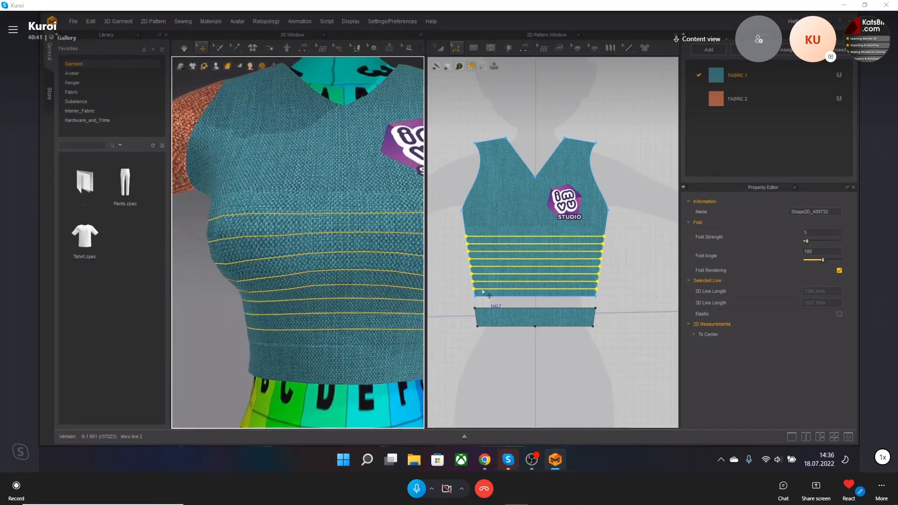
left_click(641, 280)
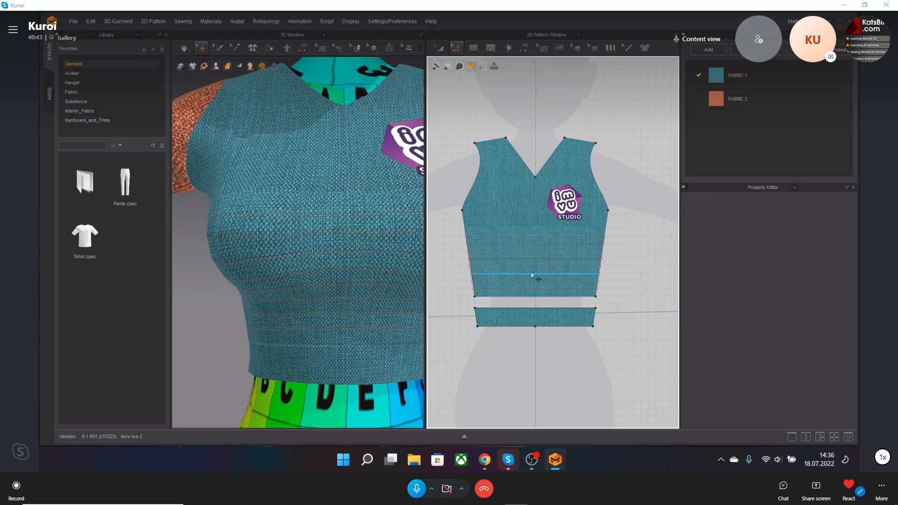
left_click(532, 255)
right_click(532, 256)
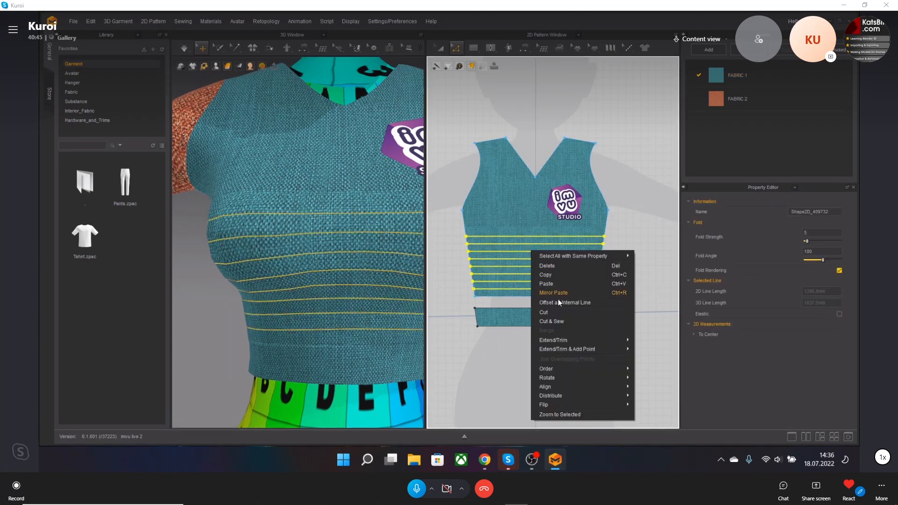
left_click(573, 321)
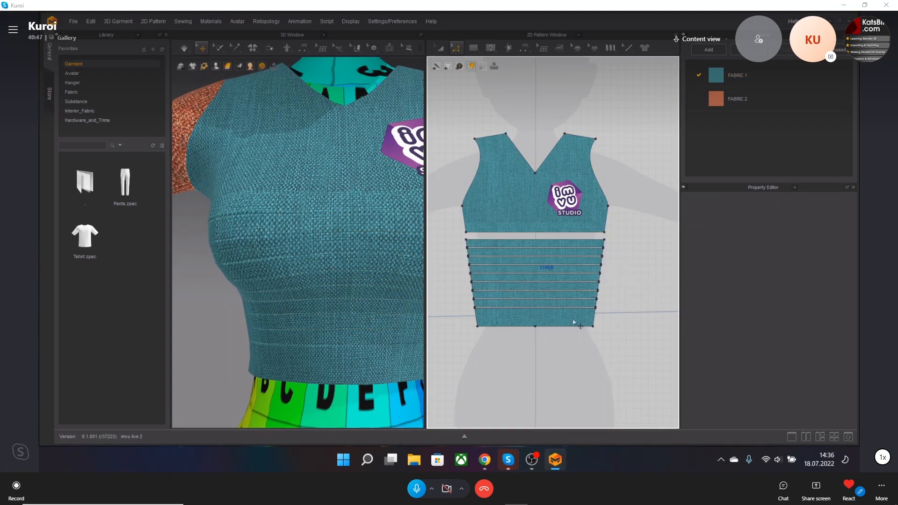
key("space")
right_click_drag(257, 298, 333, 310)
scroll(331, 310, "down", 3)
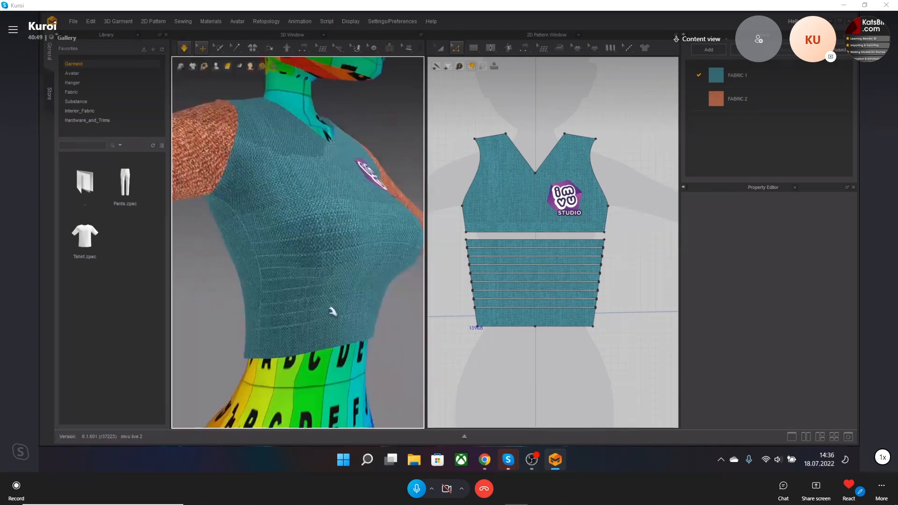
scroll(329, 309, "down", 2)
left_click(380, 273)
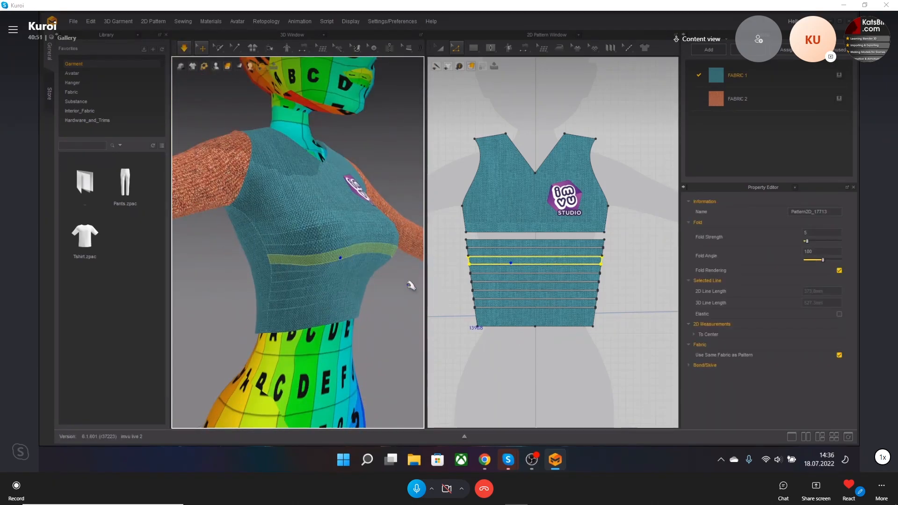
Step: Undo the Cut & Sew and the offset internal lines on the front piece
key("ctrl+z")
key("ctrl+z")
key("ctrl+z")
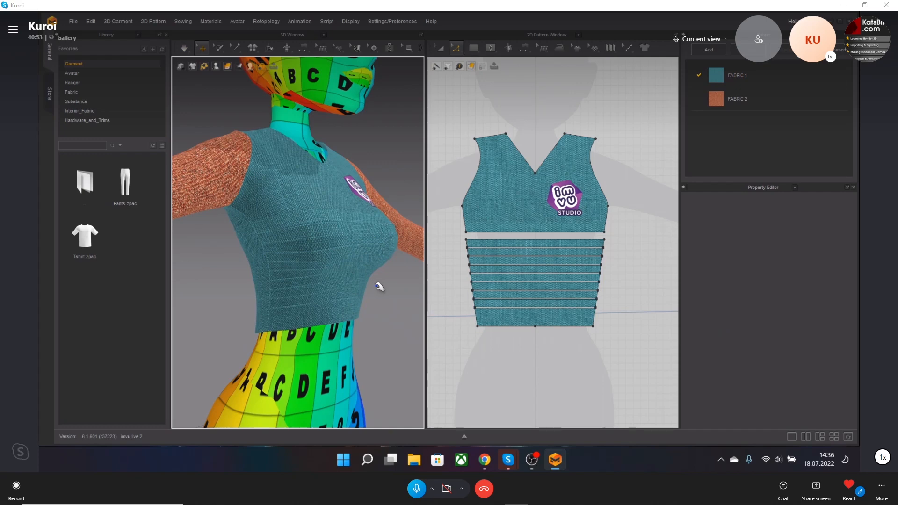
right_click_drag(369, 295, 384, 313)
Step: Apply 10 mm wide seam taping to the front piece's lower edge and check it on the garment
left_click(528, 295)
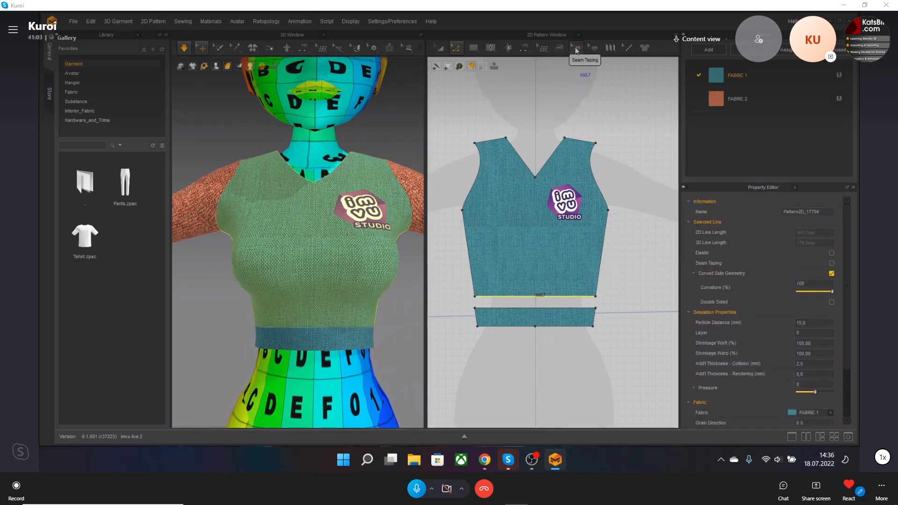
left_click(576, 49)
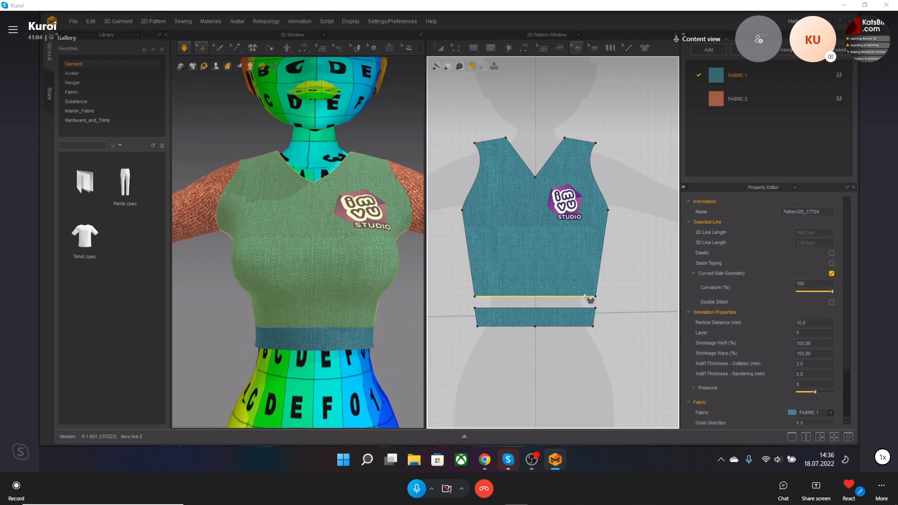
left_click(542, 298)
scroll(287, 329, "up", 4)
right_click_drag(287, 330, 302, 307)
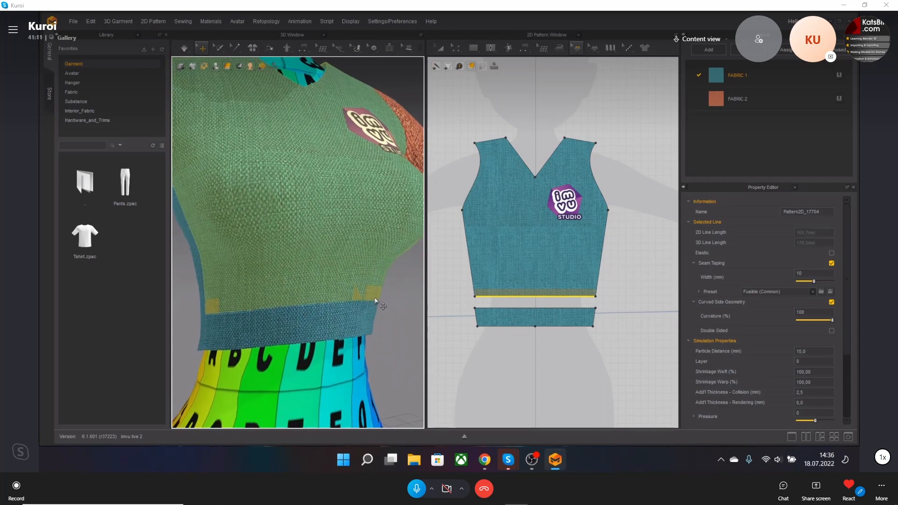
mouse_move(375, 299)
right_mouse_down()
mouse_move(291, 299)
mouse_move(376, 303)
right_mouse_up()
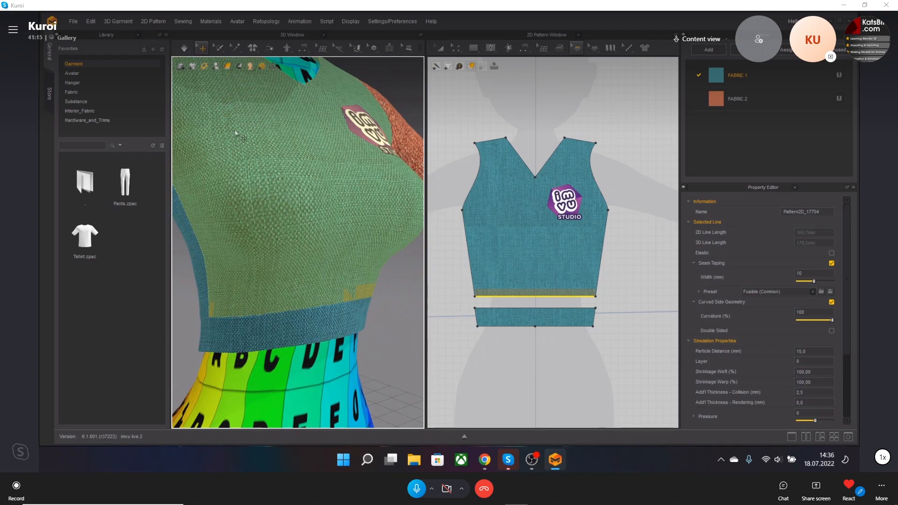
mouse_move(228, 70)
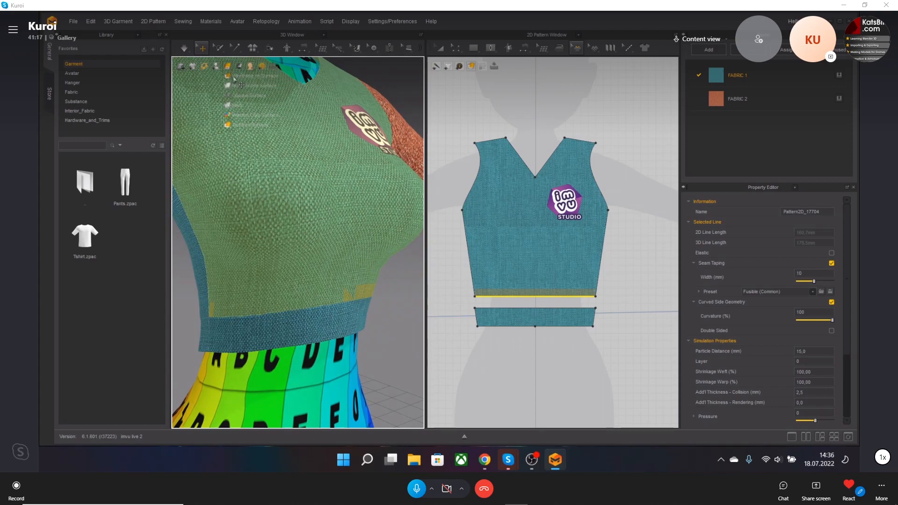
scroll(340, 300, "up", 10)
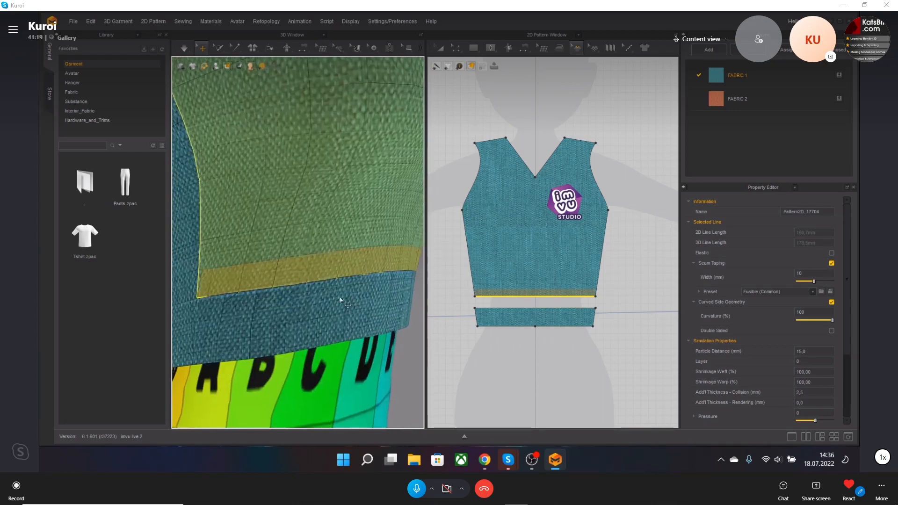
scroll(293, 296, "down", 10)
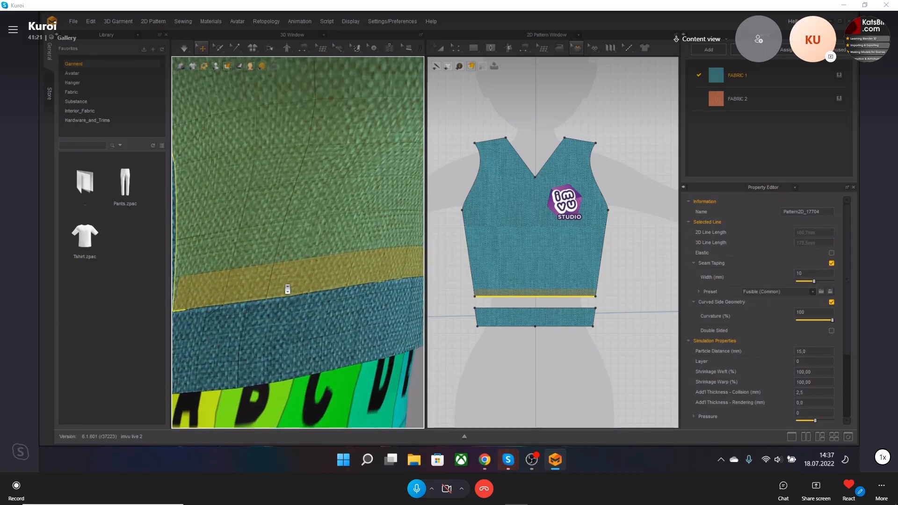
Step: Apply 10 mm seam taping to both edges of the front piece's V-neckline
middle_click_drag(304, 234, 367, 293)
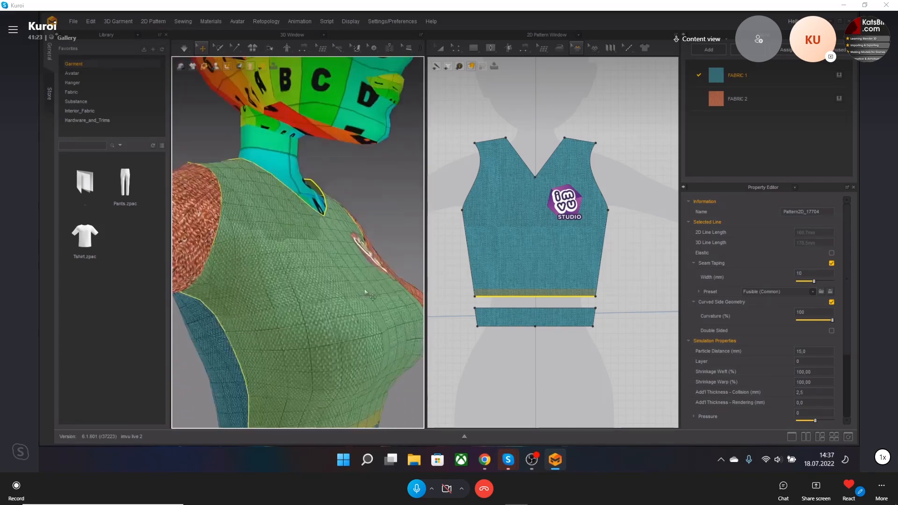
right_click_drag(367, 293, 319, 280)
scroll(322, 225, "up", 4)
middle_click_drag(323, 187, 302, 284)
left_click(519, 157)
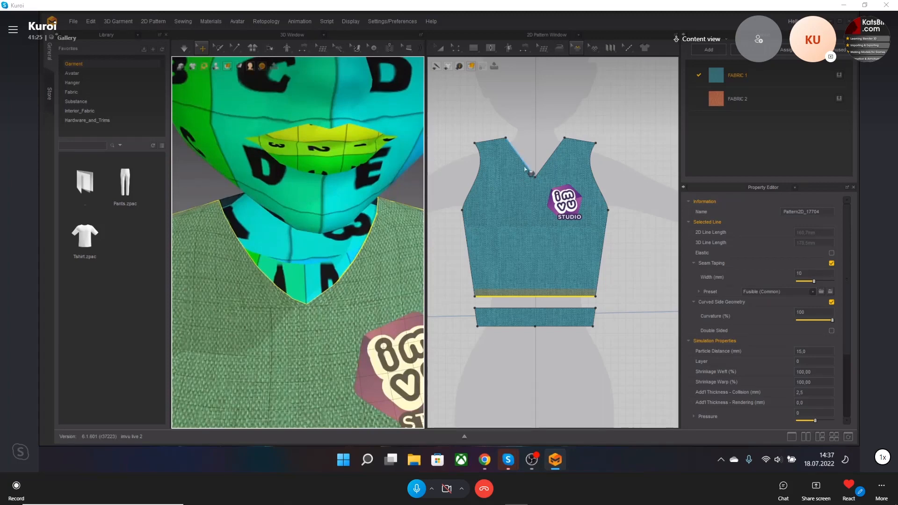
scroll(284, 281, "up", 3)
right_click_drag(284, 281, 322, 244)
right_click_drag(351, 281, 315, 262)
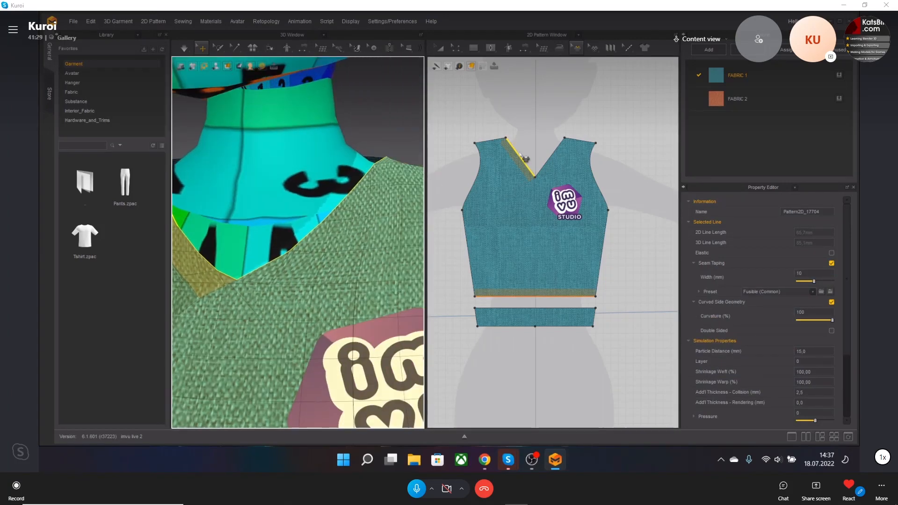
left_click(539, 173)
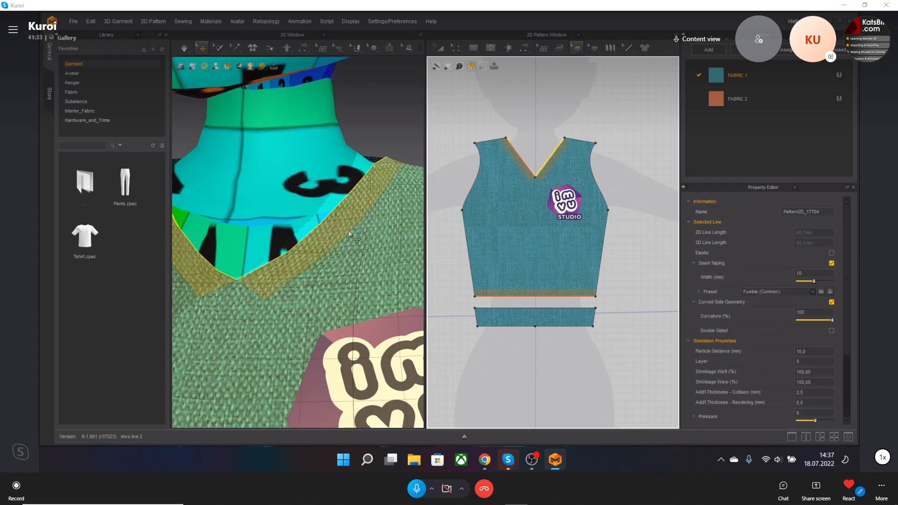
scroll(377, 209, "down", 5)
right_click_drag(377, 212, 309, 243)
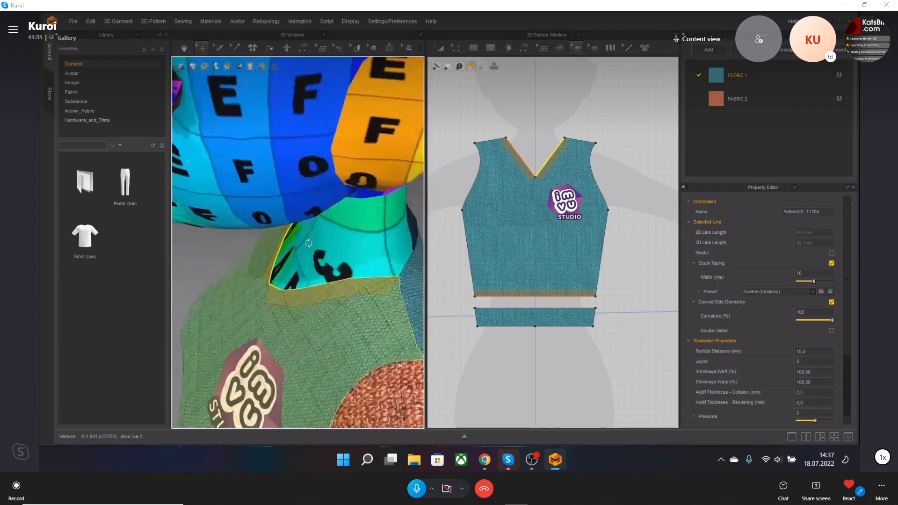
Step: Apply 10 mm seam taping to the front piece's shoulder edge on the logo side
left_click(581, 141)
scroll(383, 290, "up", 4)
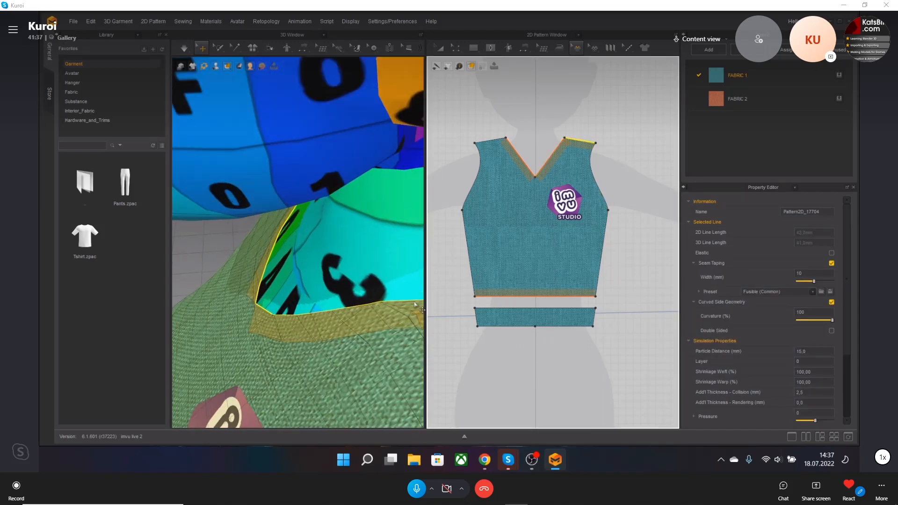
middle_click_drag(383, 290, 326, 261)
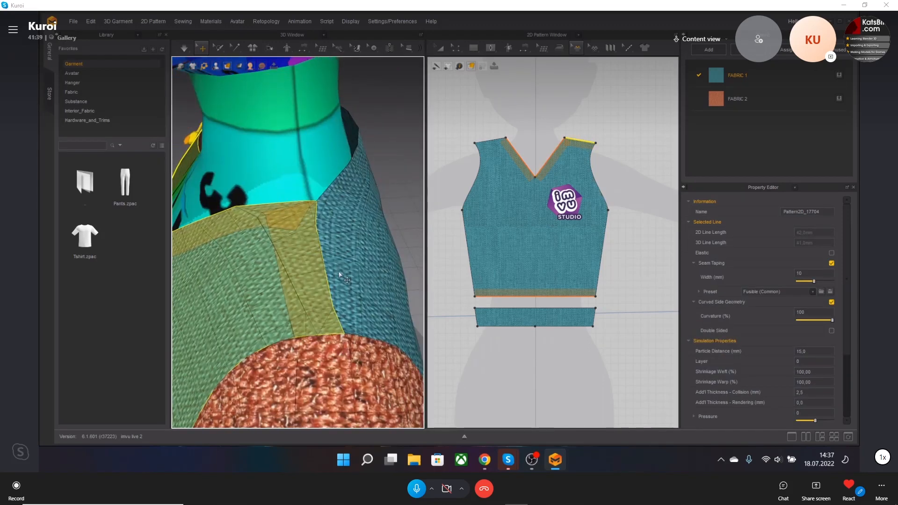
Step: Undo the seam taping on the front piece's shoulder, neckline and lower edges, and deselect the piece
key("ctrl+z")
right_click_drag(347, 280, 396, 254)
scroll(335, 284, "down", 4)
key("ctrl+z")
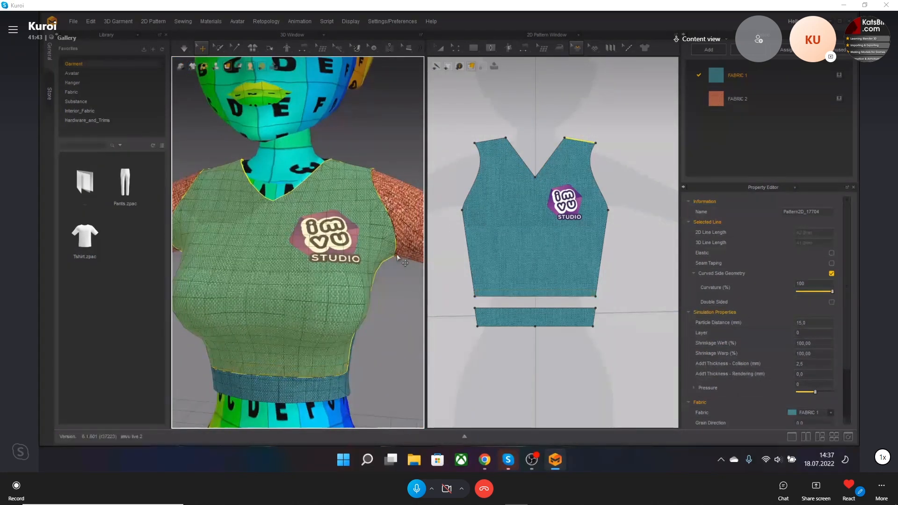
left_click(392, 148)
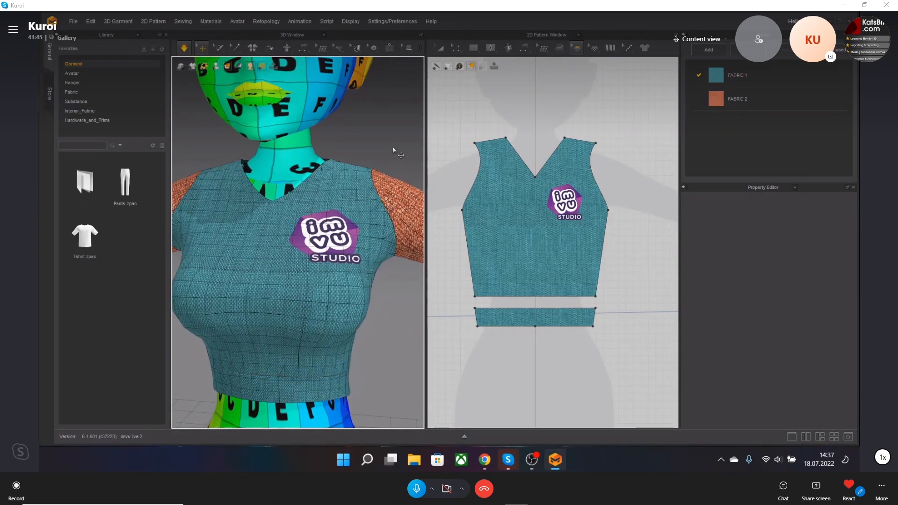
Step: Draw a five-sided pocket outline with a pointed bottom as an internal polygon on the front piece's chest, opposite the logo
left_click(489, 49)
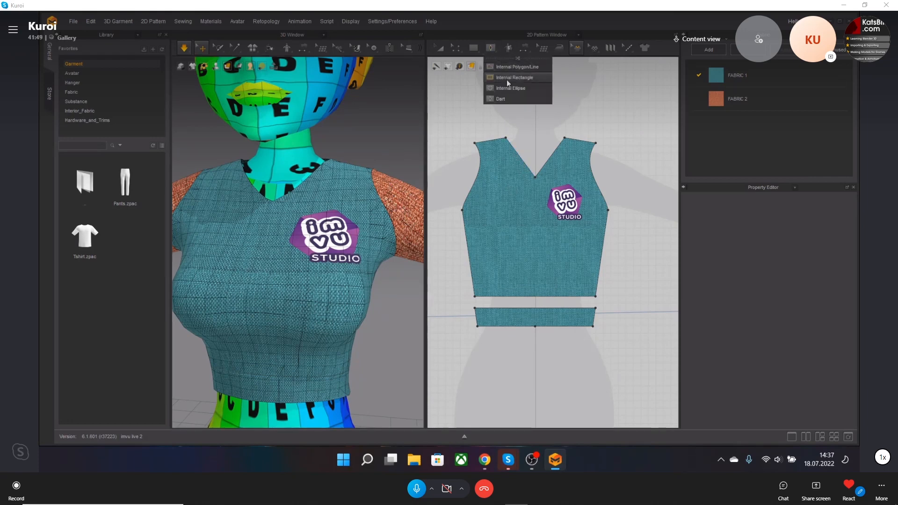
left_click(512, 69)
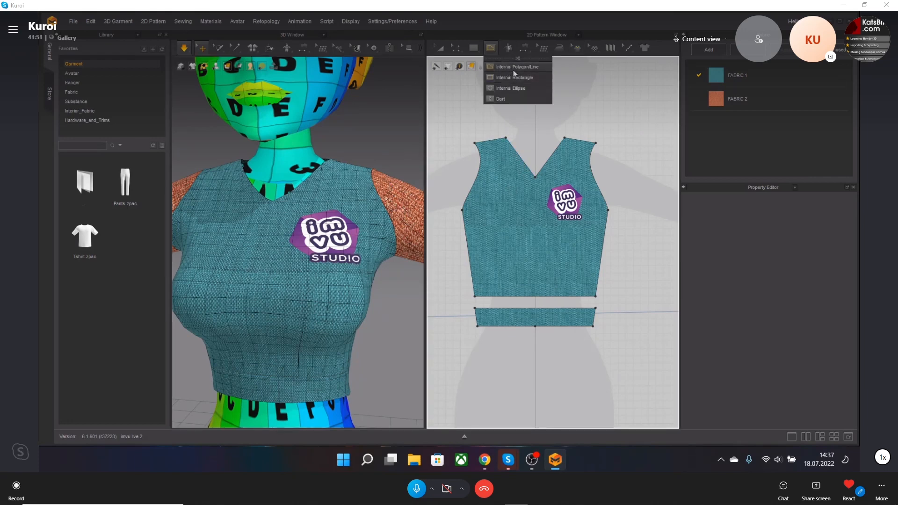
right_click_drag(330, 240, 409, 261)
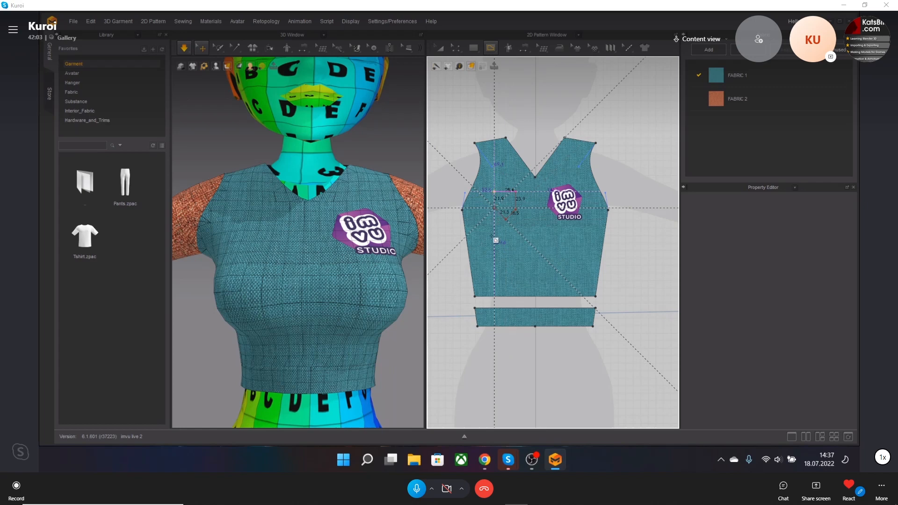
scroll(253, 247, "up", 4)
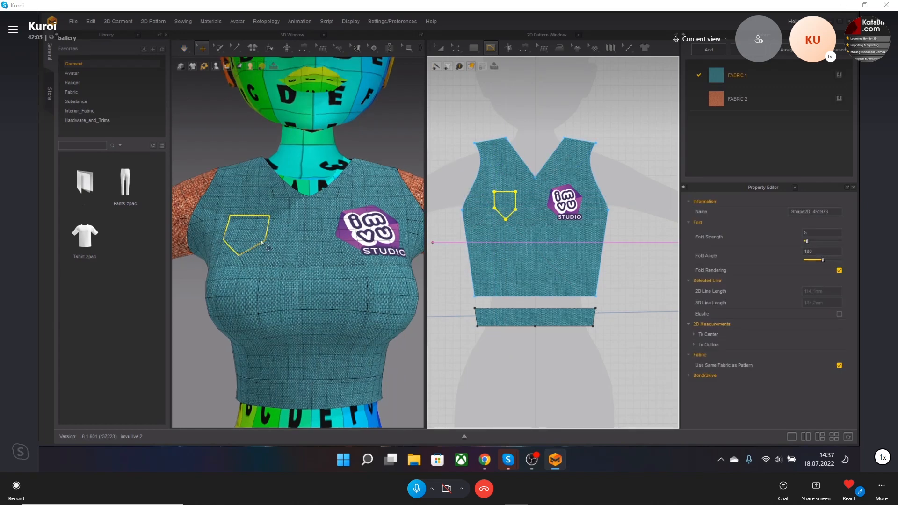
right_click_drag(251, 245, 302, 236)
scroll(303, 237, "up", 3)
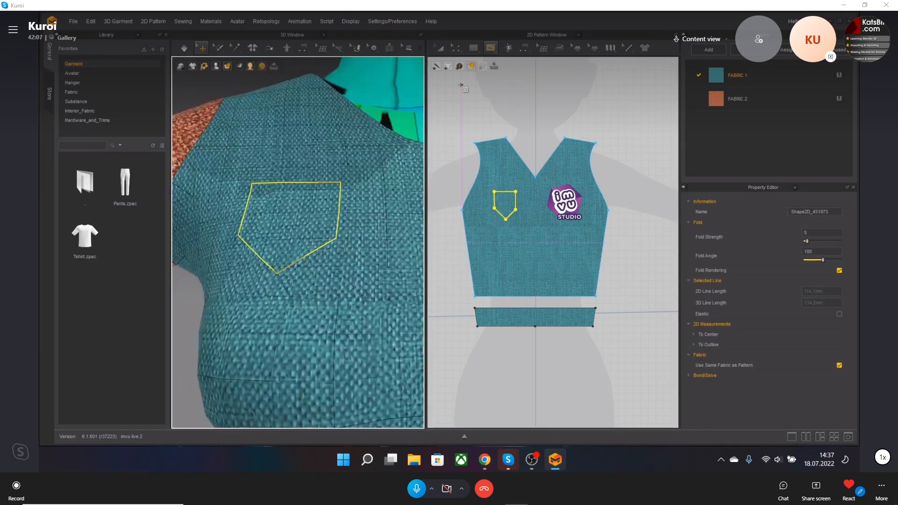
Step: Move the whole pocket outline slightly up and toward the centre of the front piece
left_click(457, 51)
left_click(440, 47)
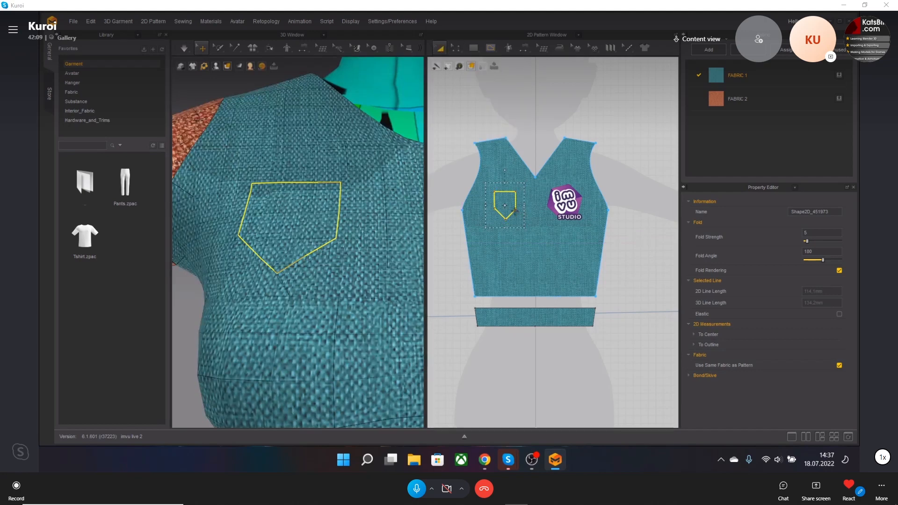
left_click_drag(515, 212, 566, 107)
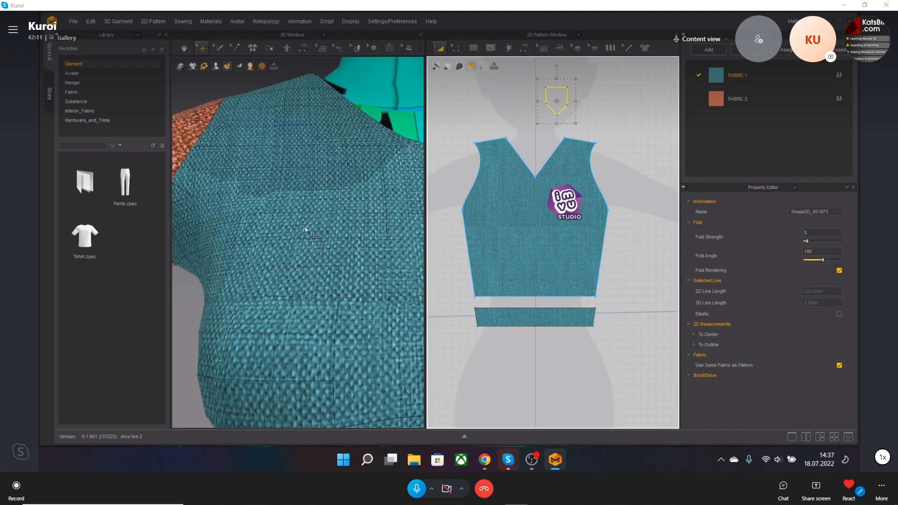
key("ctrl+z")
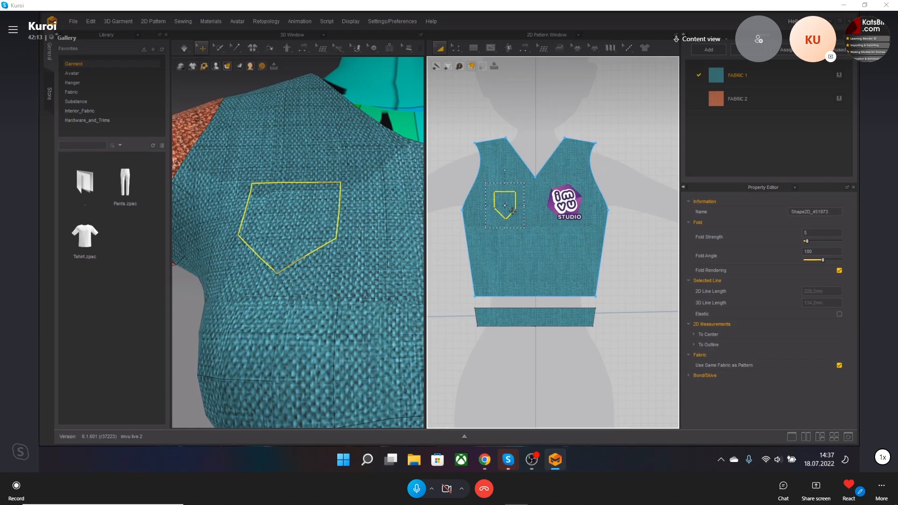
mouse_move(512, 211)
left_mouse_down()
mouse_move(520, 219)
mouse_move(495, 222)
mouse_move(487, 212)
mouse_move(525, 209)
mouse_move(517, 205)
left_mouse_up()
scroll(344, 229, "up", 4)
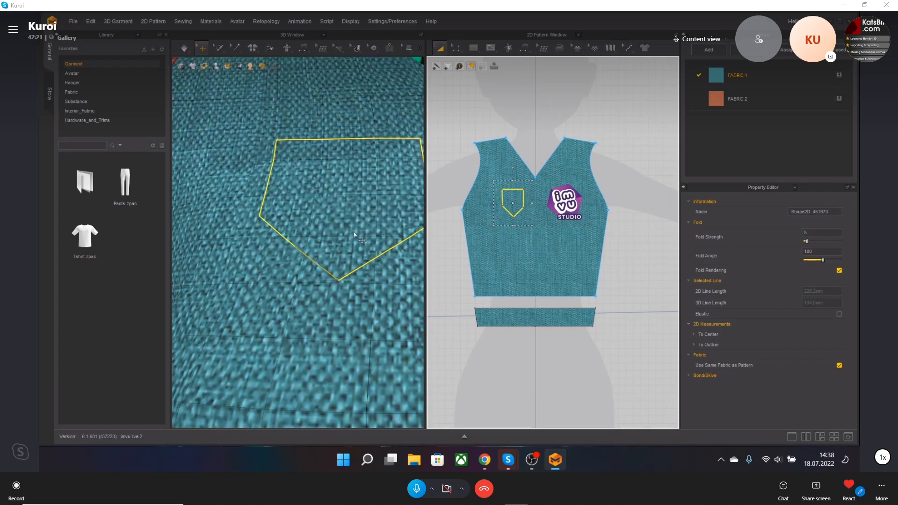
scroll(355, 234, "down", 7)
middle_click_drag(363, 236, 337, 225)
mouse_move(328, 224)
right_mouse_down()
mouse_move(340, 219)
mouse_move(343, 233)
right_mouse_up()
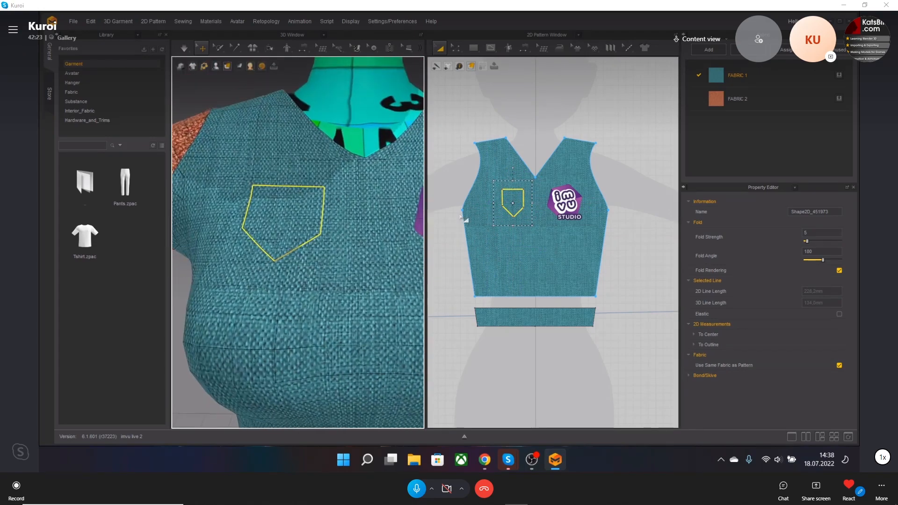
left_click(525, 207)
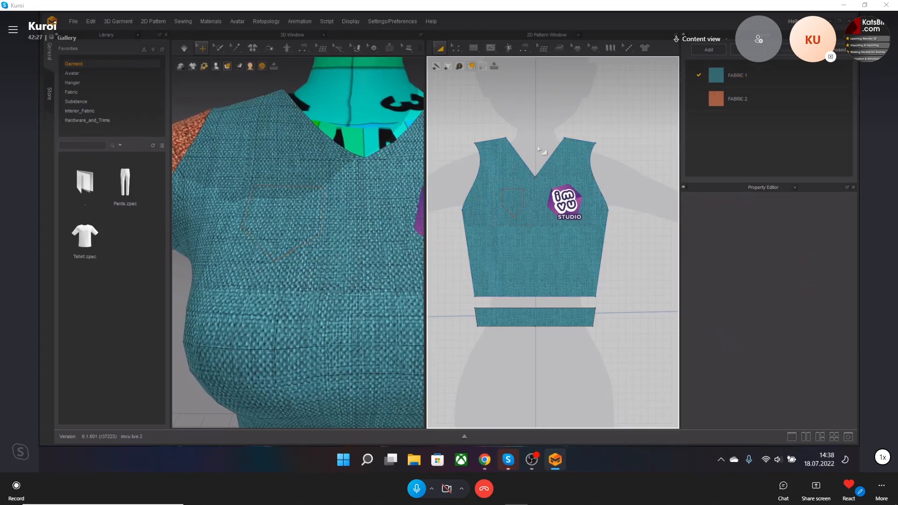
Step: Cut the pocket shape out of the front piece along its outline without sewing it
right_click(517, 197)
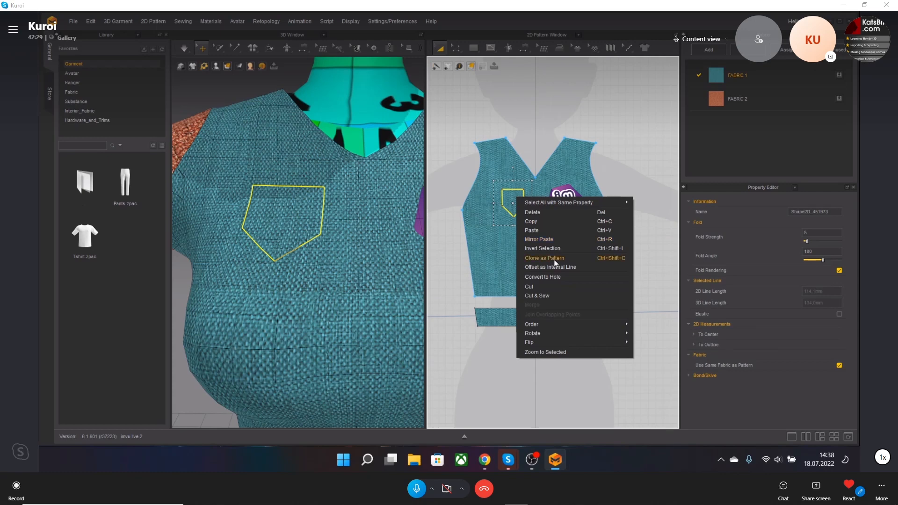
left_click(536, 287)
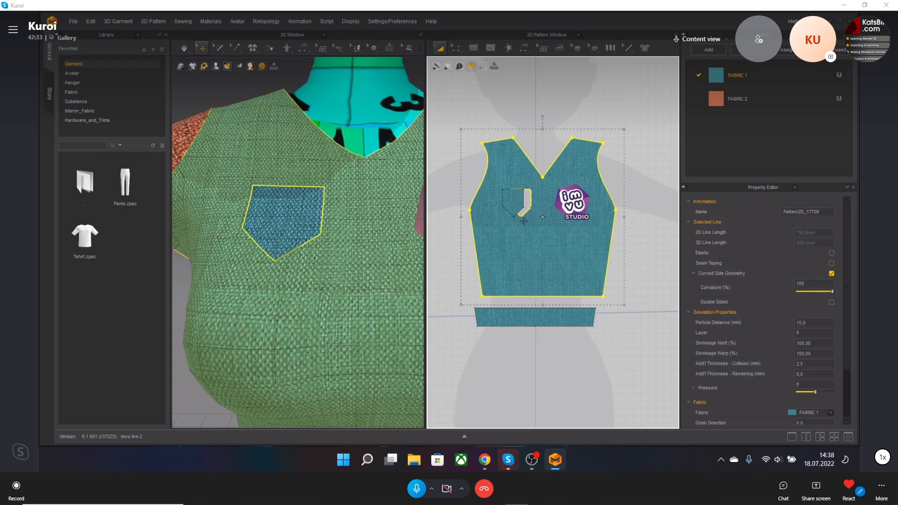
left_click(517, 205)
Step: Undo the plain cut of the pocket shape on the front piece
key("ctrl+z")
key("ctrl+z")
key("ctrl+z")
key("ctrl+z")
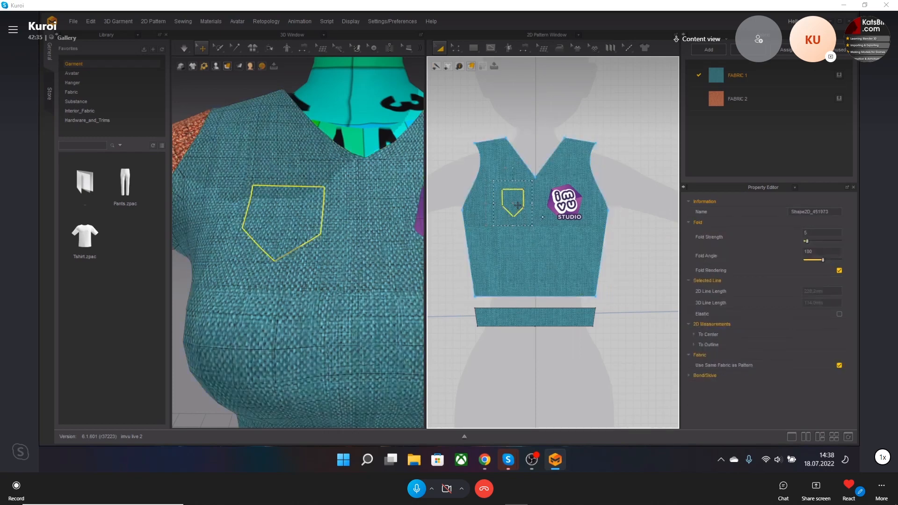
Step: Apply Cut & Sew to the pocket outline and move the separated pocket piece beside the front piece, clear of it
left_click(518, 205)
right_click(517, 206)
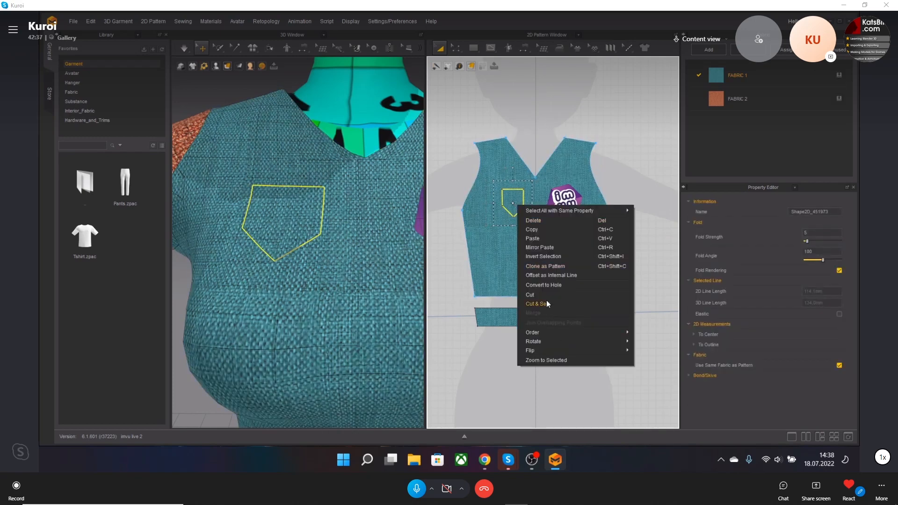
left_click(547, 304)
left_click_drag(506, 196, 437, 148)
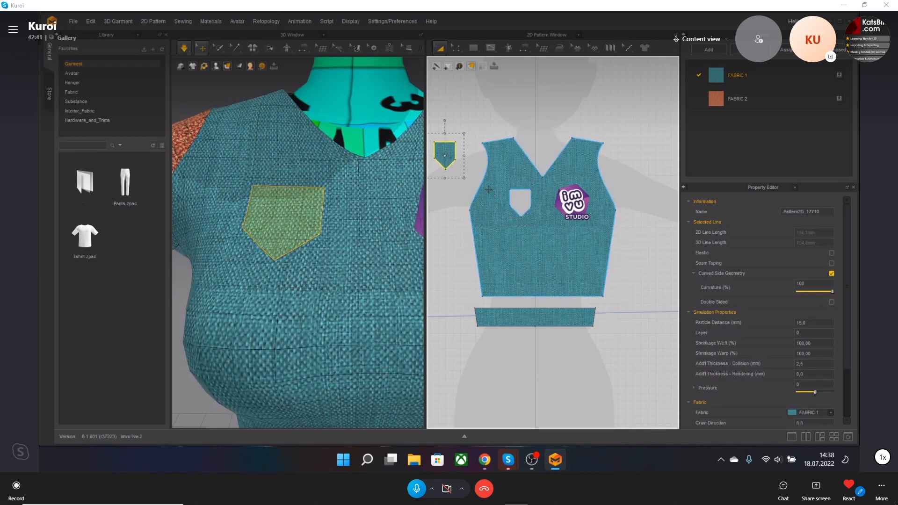
middle_click_drag(480, 200, 498, 215)
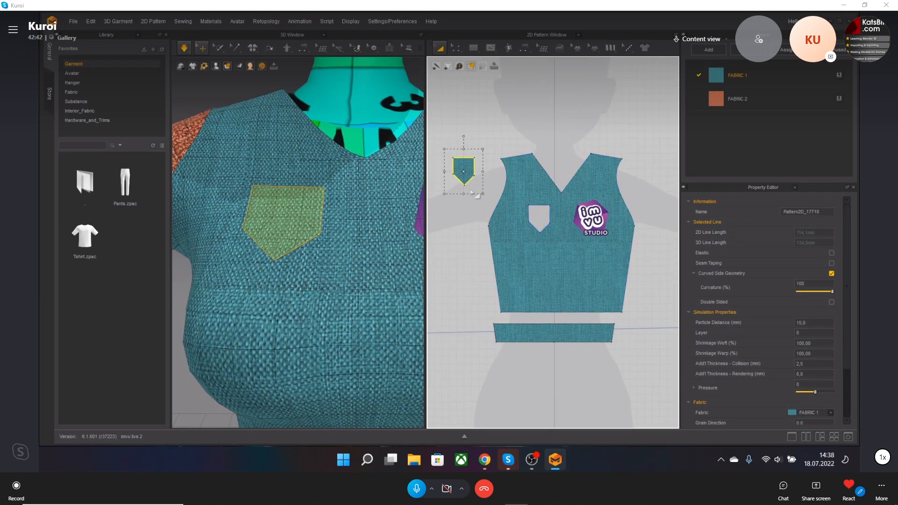
left_click(470, 218)
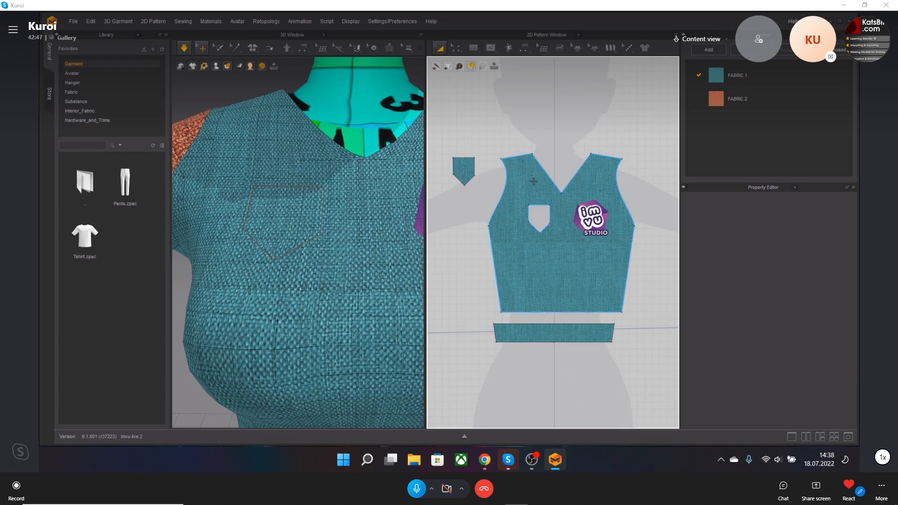
left_click(559, 222)
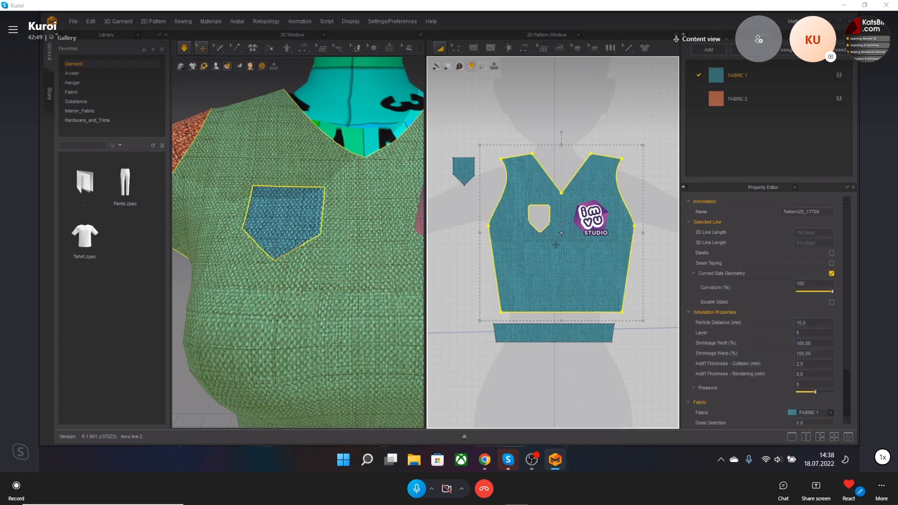
left_click(463, 171)
left_click(538, 47)
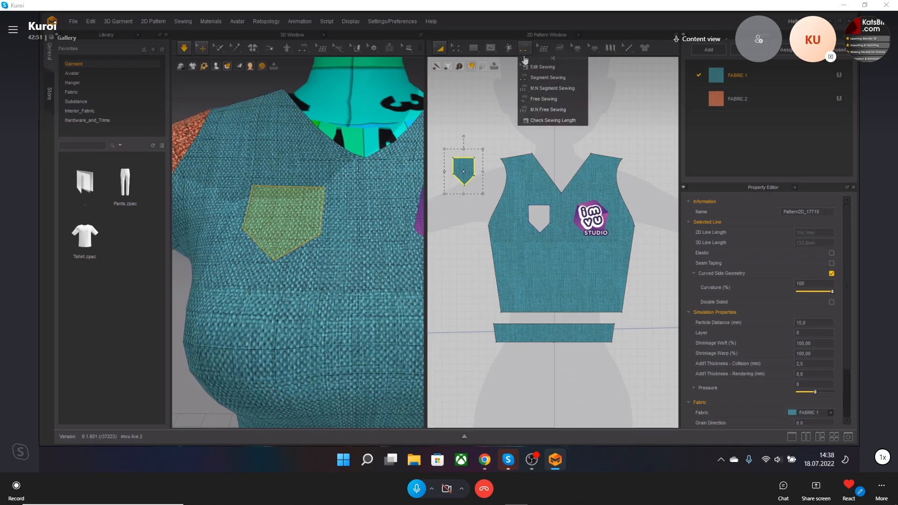
left_click(542, 77)
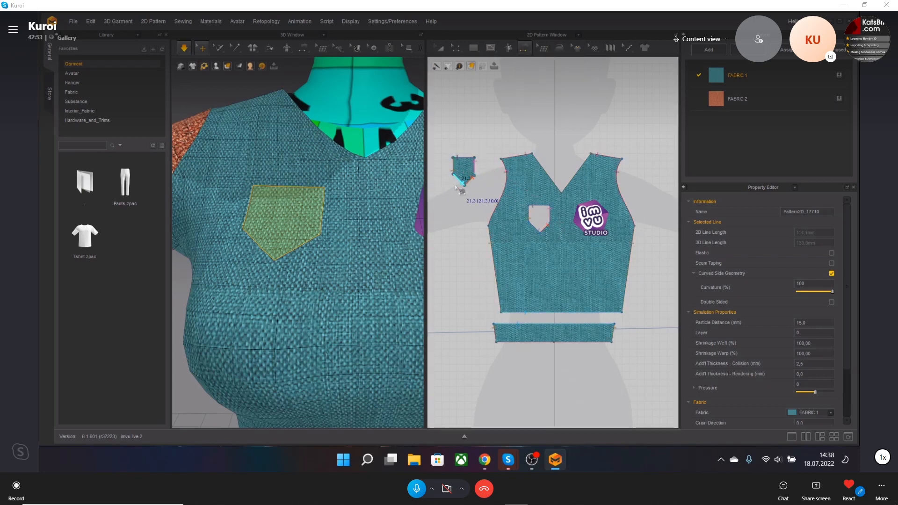
scroll(517, 192, "up", 4)
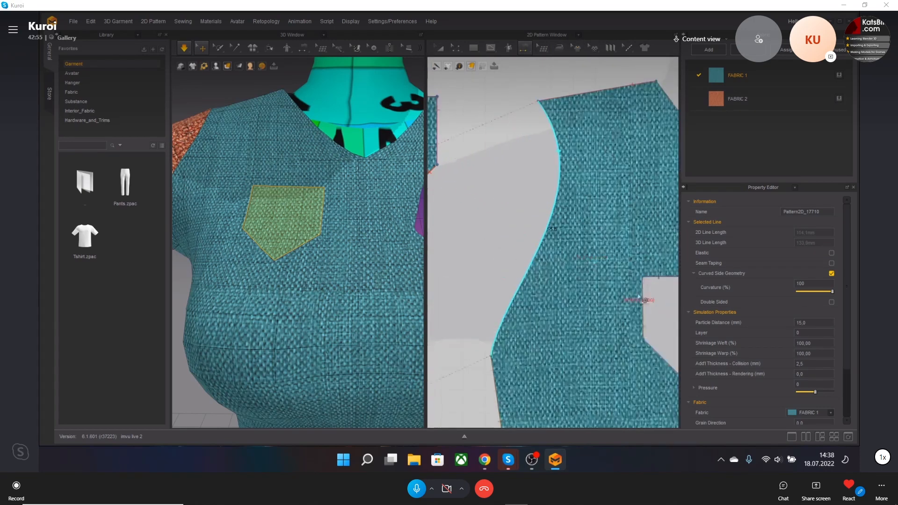
scroll(525, 225, "down", 3)
left_click(543, 152)
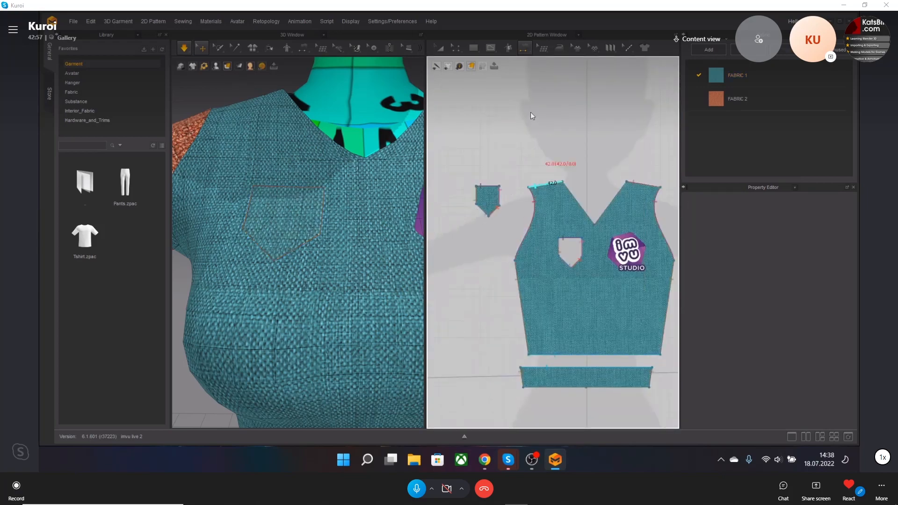
Step: Assign FABRIC 2 to the separated pocket piece and deselect it
left_click(441, 48)
left_click(488, 199)
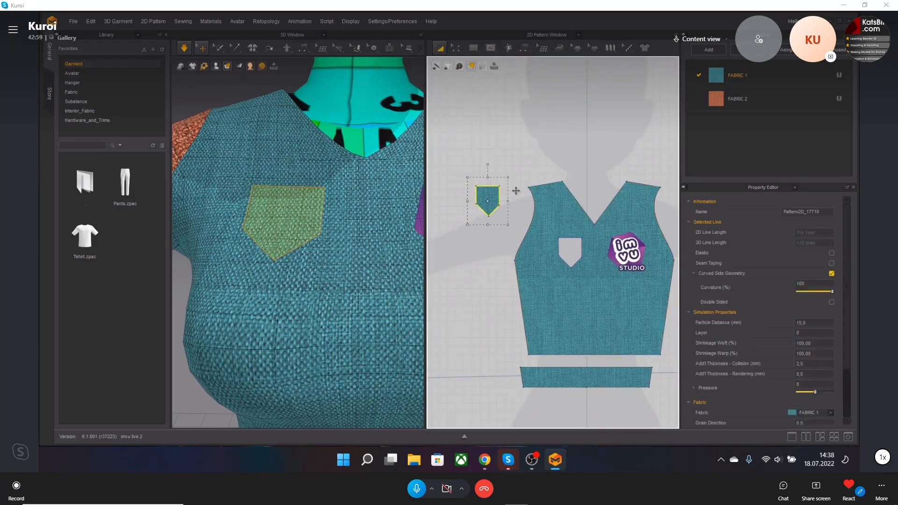
left_click(781, 100)
left_click(498, 194)
scroll(807, 395, "down", 2)
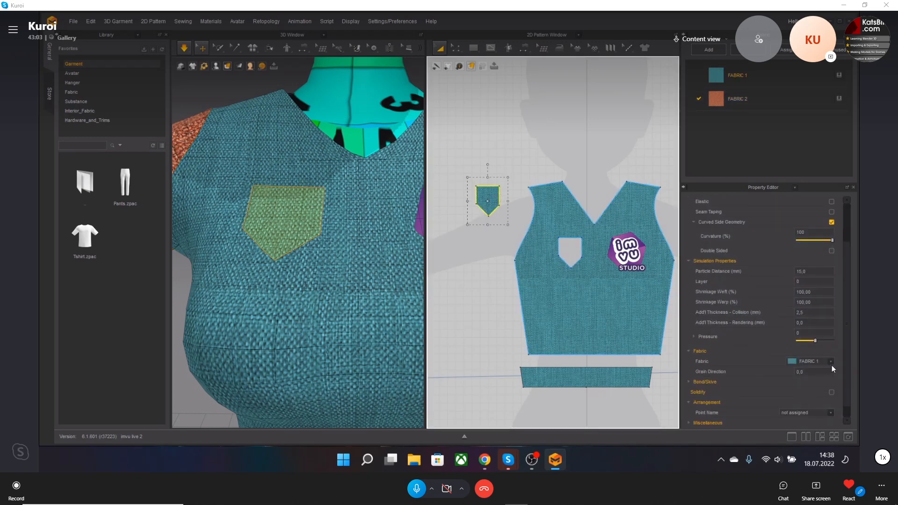
left_click(831, 362)
left_click(817, 375)
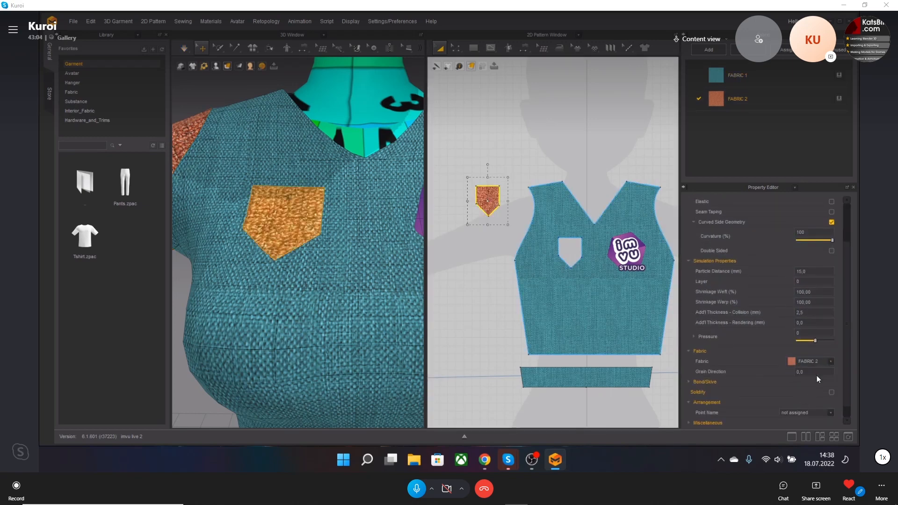
left_click(282, 78)
scroll(332, 202, "down", 2)
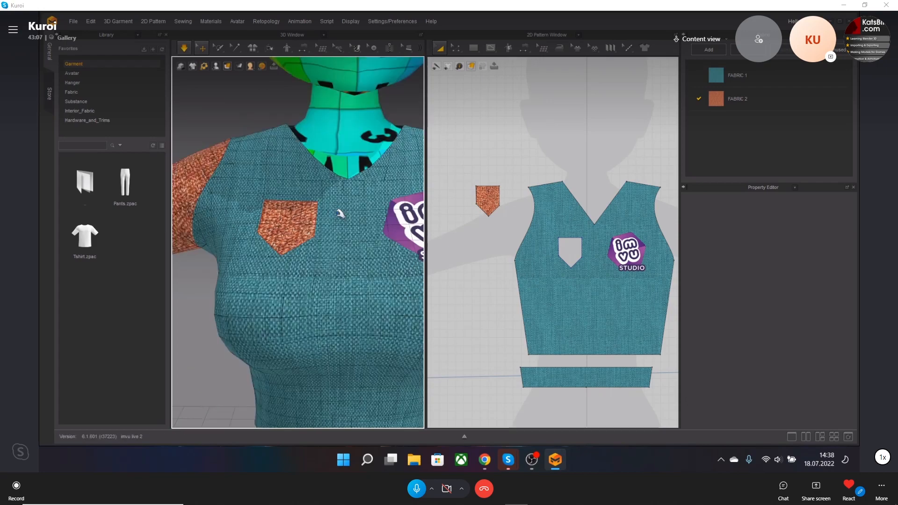
scroll(340, 213, "down", 2)
Step: Create a Layer Clone (Over) of the pocket piece and place it diagonally above the original, farther from the front piece
left_click(291, 221)
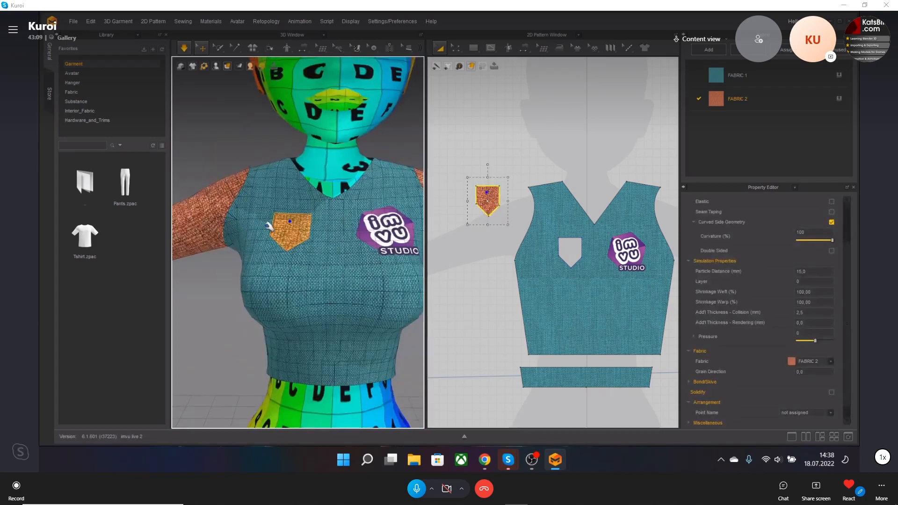
scroll(264, 223, "up", 4)
right_click_drag(331, 253, 301, 242)
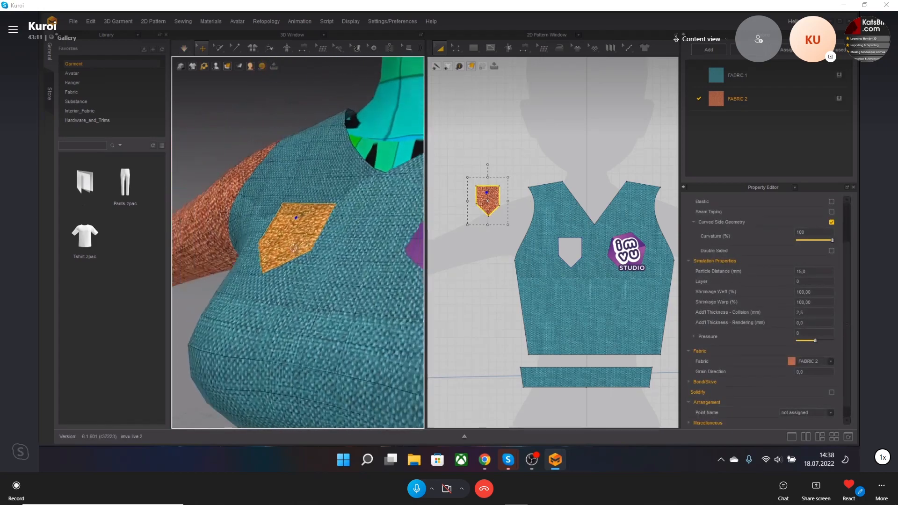
right_click(487, 208)
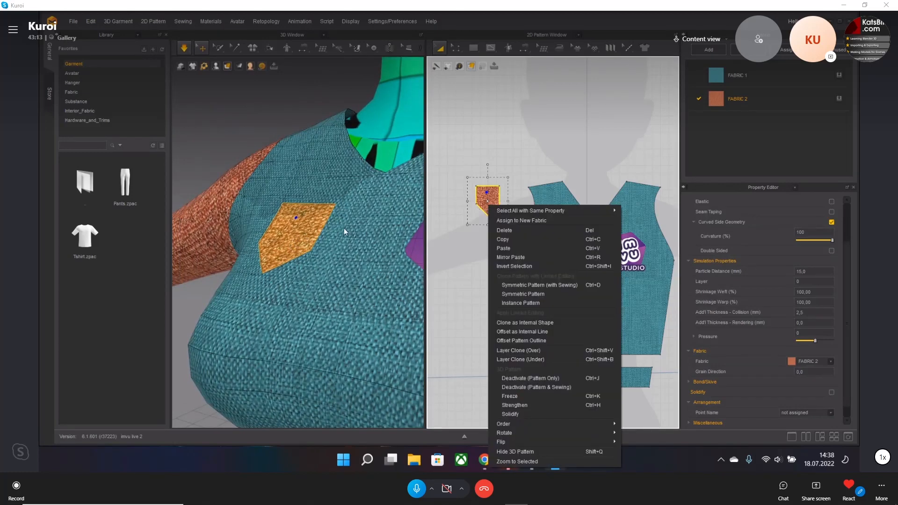
left_click(344, 228)
right_click(281, 229)
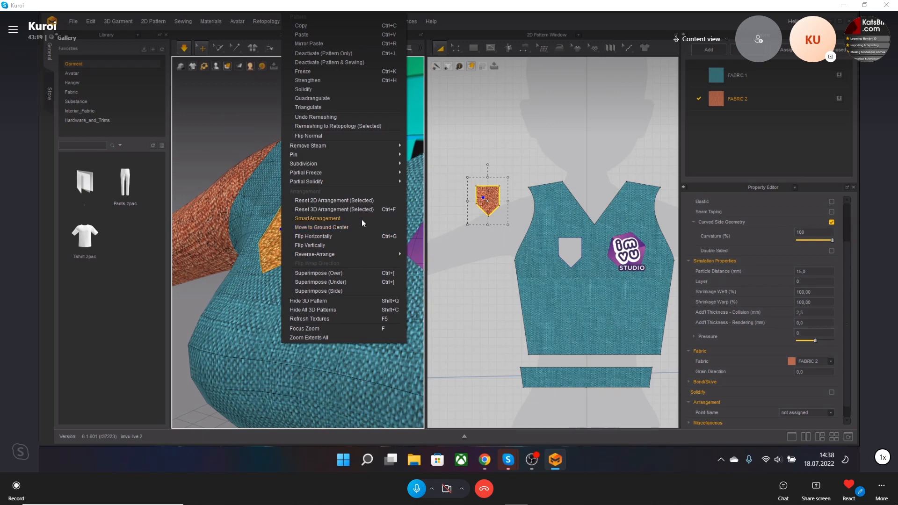
left_click(472, 204)
right_click(489, 200)
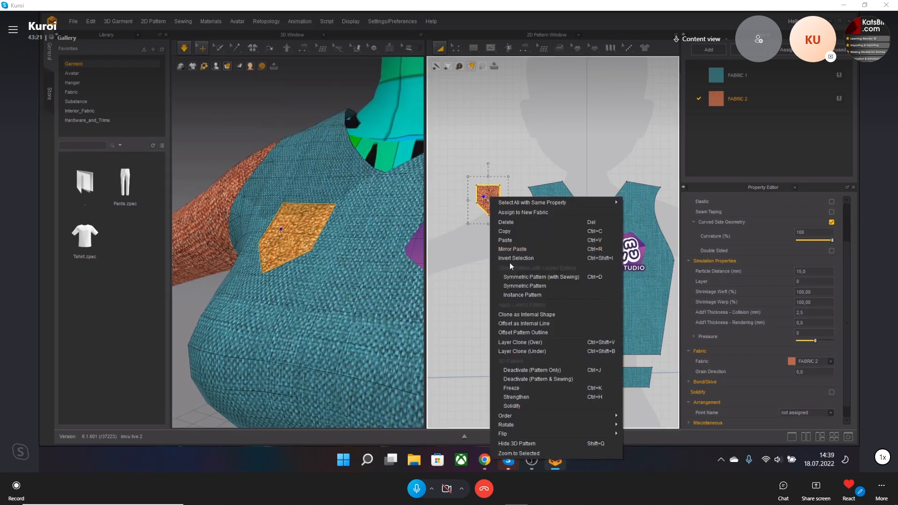
left_click(526, 344)
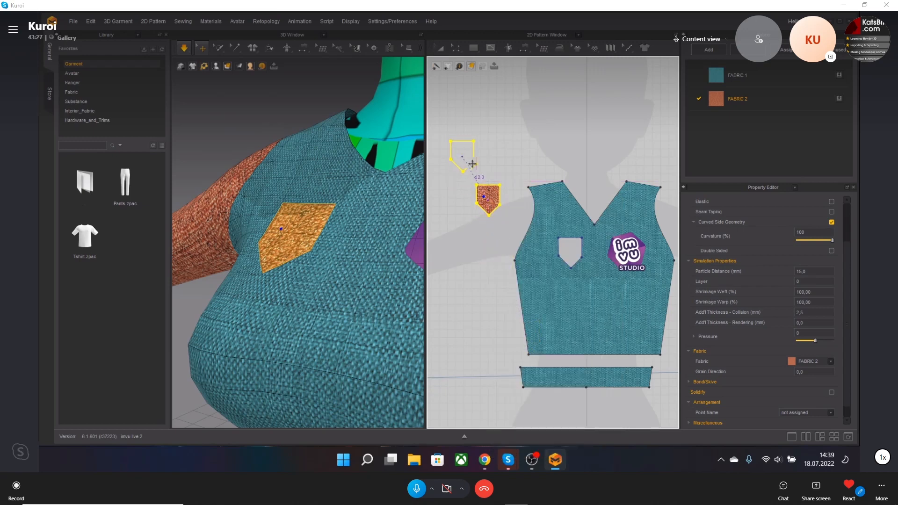
left_click(457, 150)
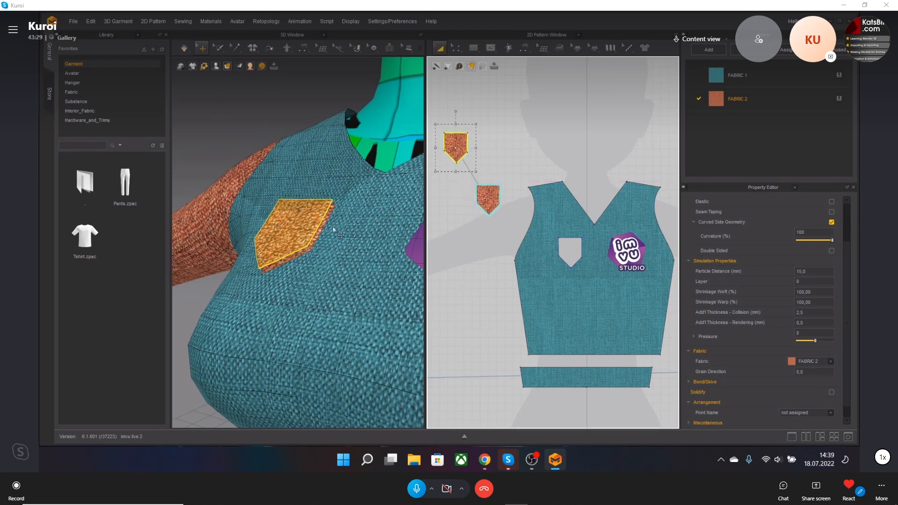
Step: Switch the garment display in the 3D view to Thick Textured Surface
right_click_drag(370, 240, 304, 221)
scroll(303, 220, "up", 4)
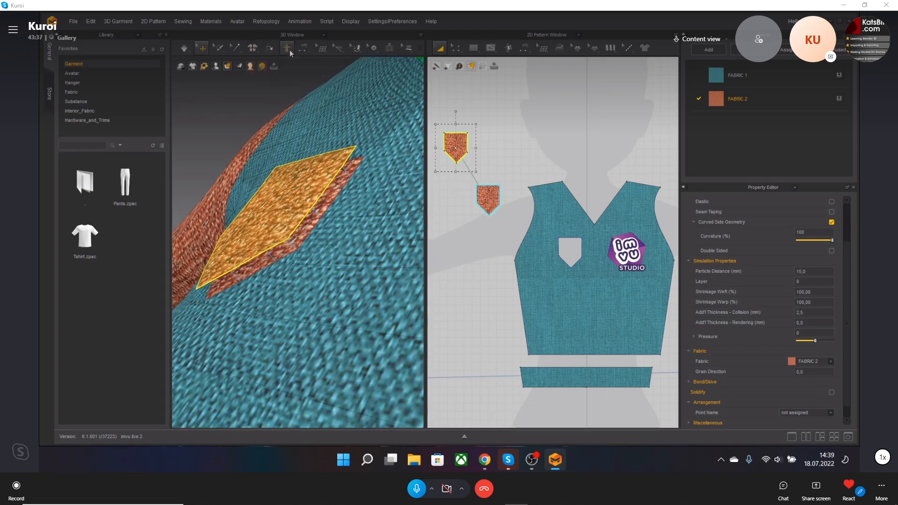
left_click(227, 66)
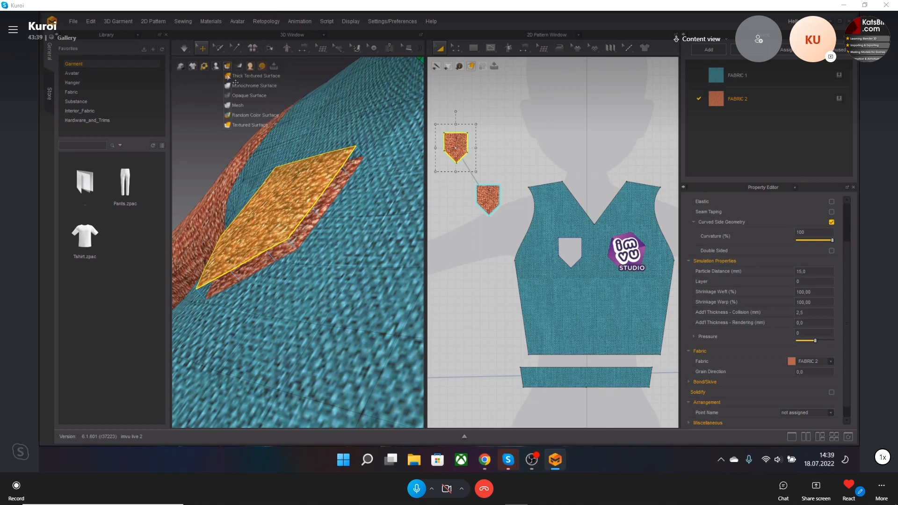
left_click(242, 76)
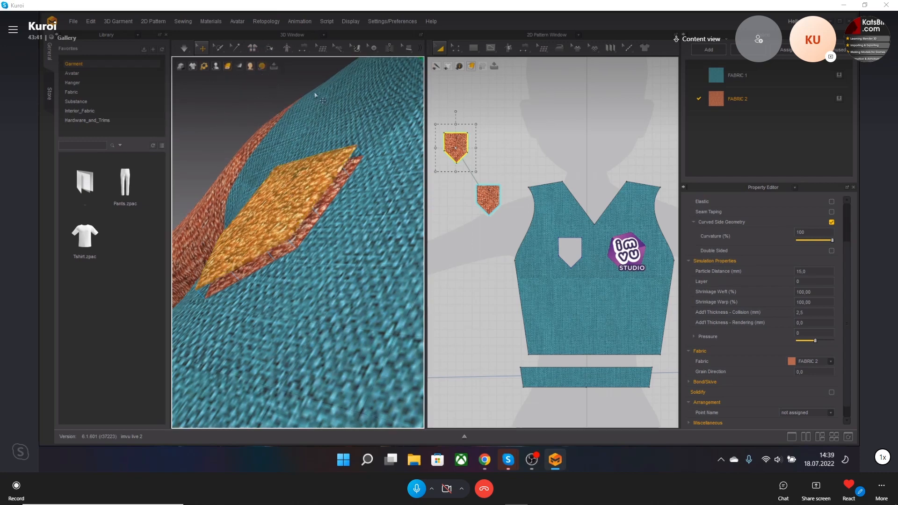
Step: Run the simulation to settle the cloned pocket layer against the shirt
right_click_drag(319, 221, 342, 225)
key("space")
key("space")
key("space")
scroll(331, 215, "up", 3)
scroll(327, 221, "down", 6)
scroll(331, 218, "down", 3)
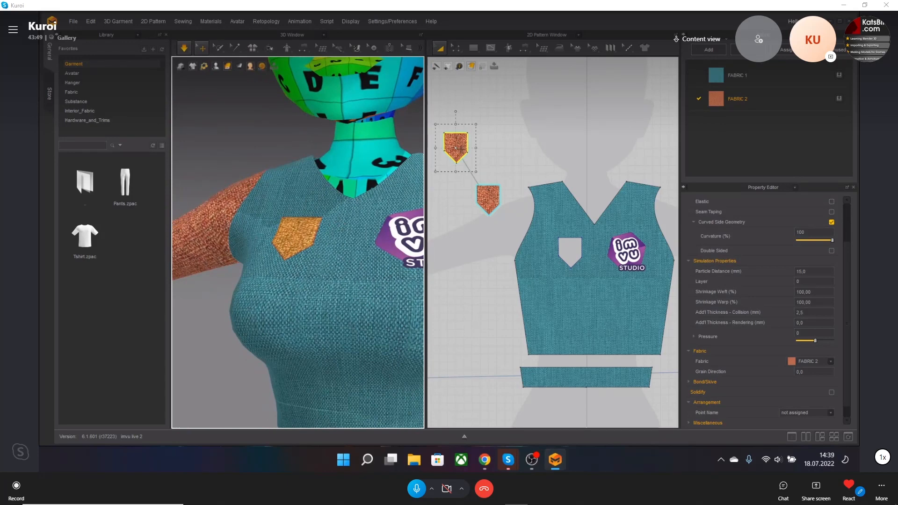
Step: Set the cloned pocket layer's additional rendering thickness to 3 mm
scroll(766, 337, "down", 1)
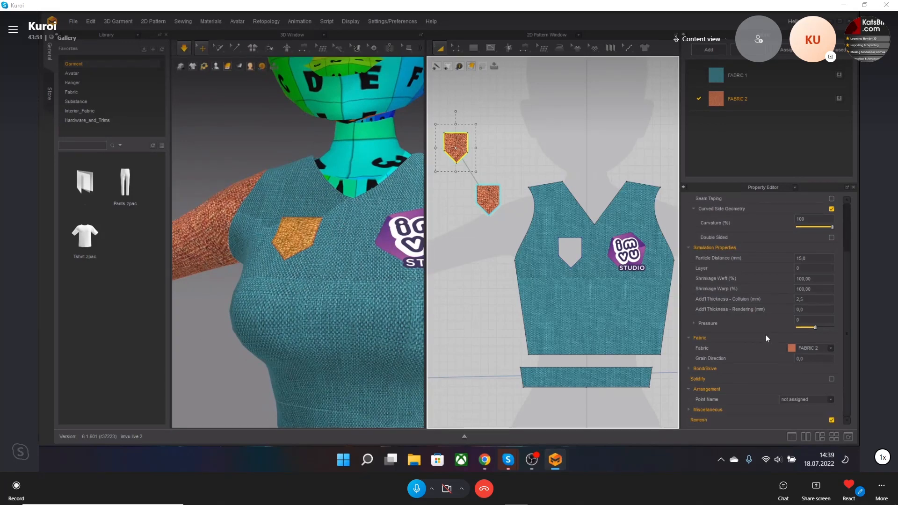
left_click(516, 158)
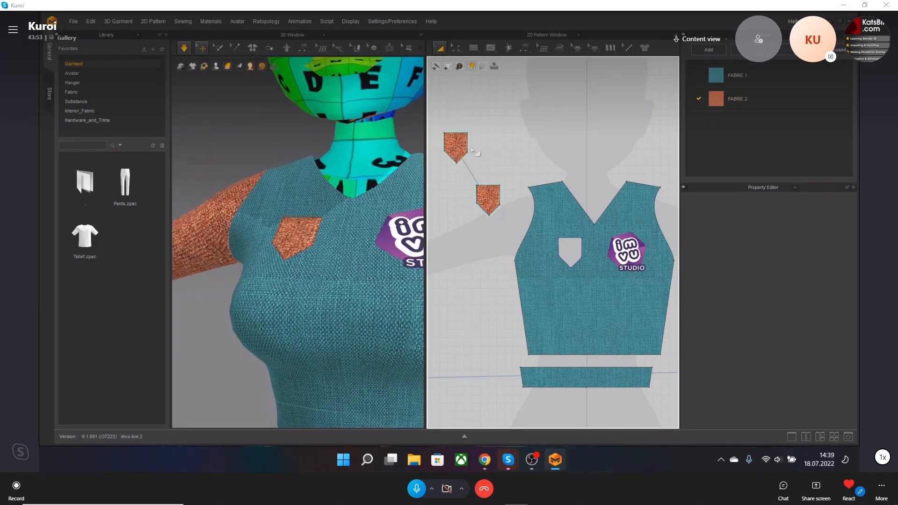
left_click(466, 146)
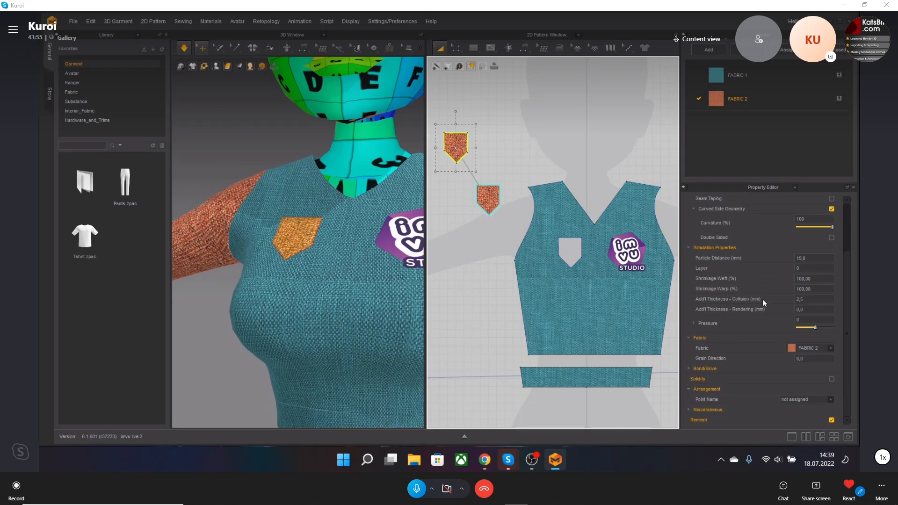
left_click(808, 309)
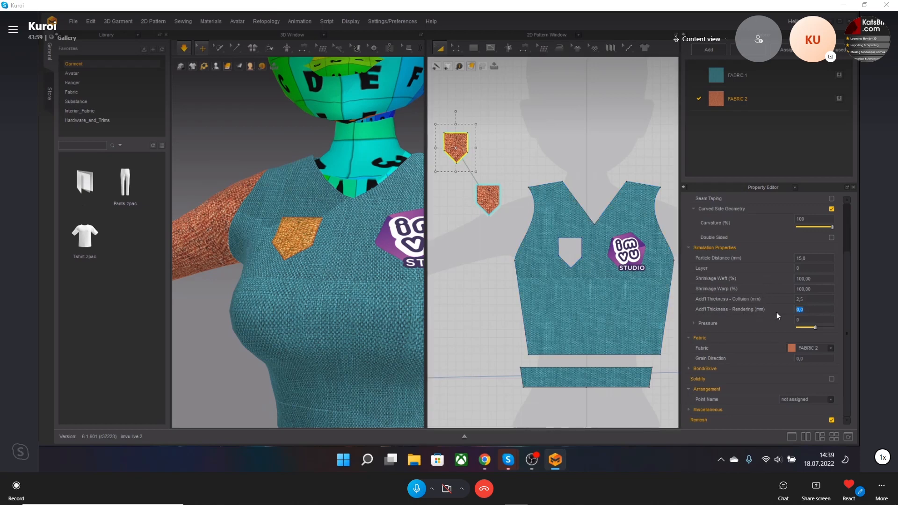
type("3")
key("Return")
Step: Examine the thickened pocket on the avatar's chest up close from the side and from the front
right_click_drag(307, 244, 349, 244)
scroll(290, 243, "up", 5)
scroll(293, 243, "up", 6)
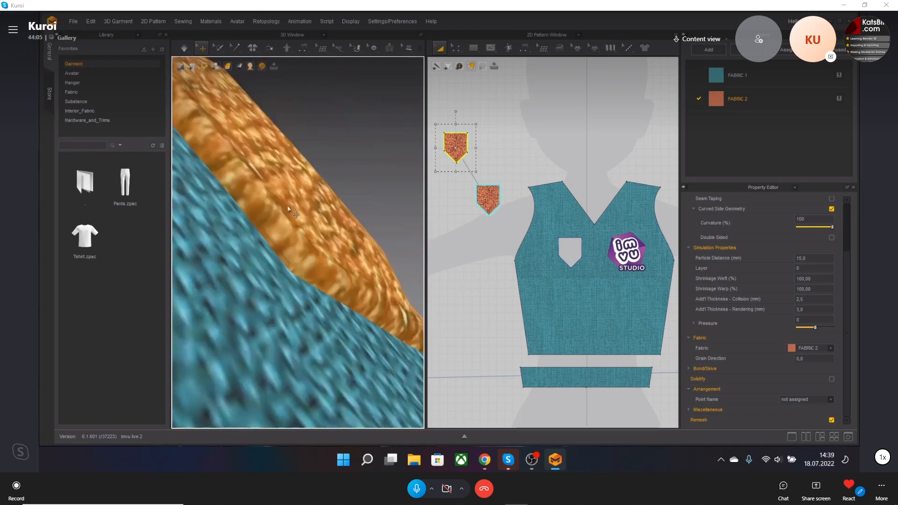
scroll(310, 253, "down", 6)
right_click_drag(309, 252, 311, 184)
scroll(295, 214, "up", 5)
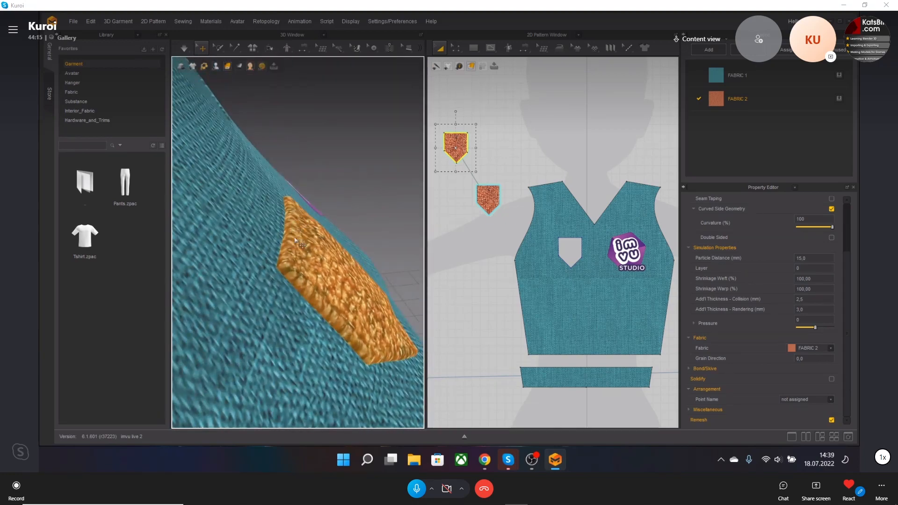
scroll(333, 246, "down", 3)
scroll(333, 246, "down", 6)
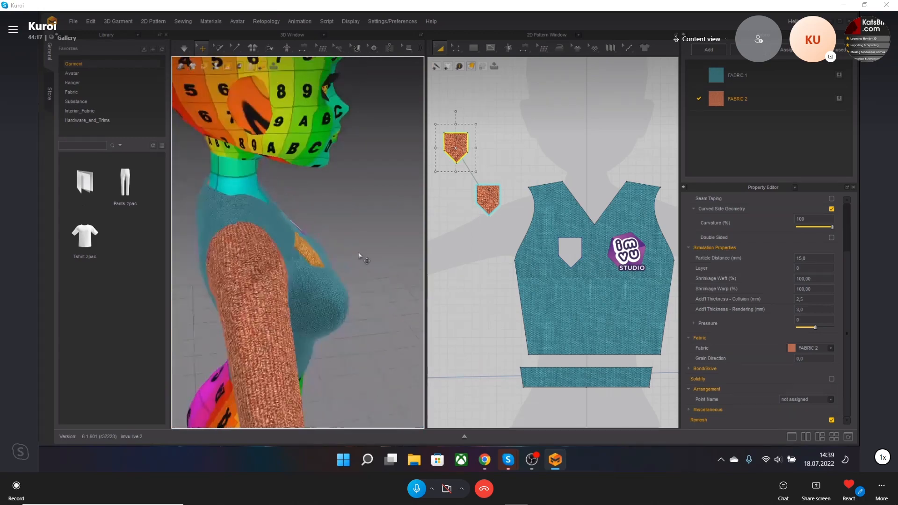
right_click_drag(362, 256, 254, 238)
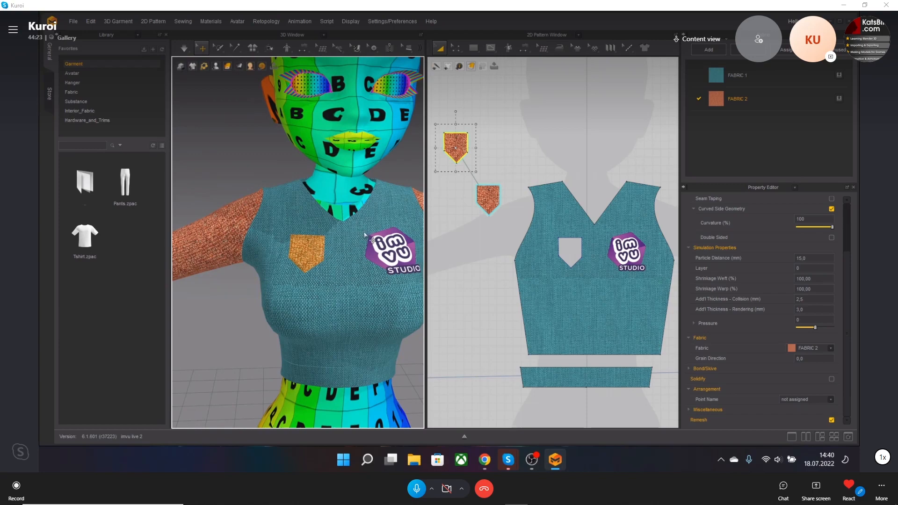
scroll(360, 238, "down", 3)
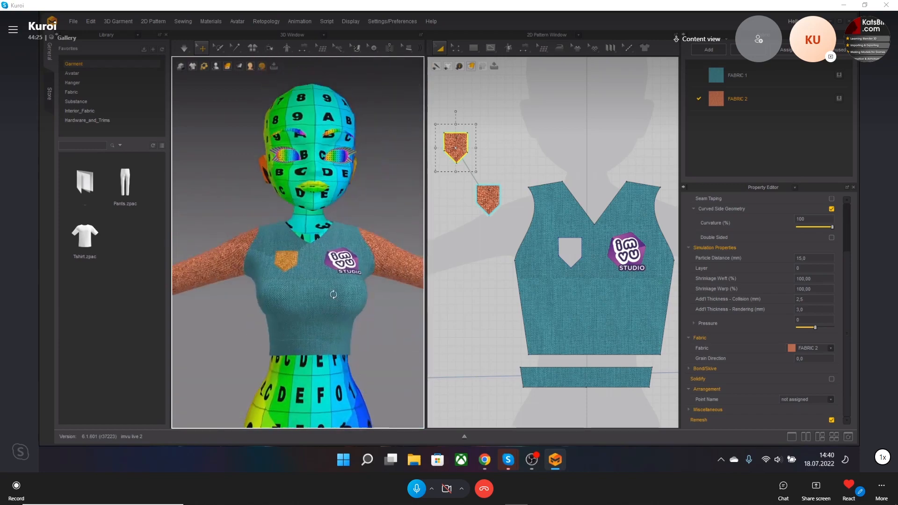
scroll(351, 298, "up", 3)
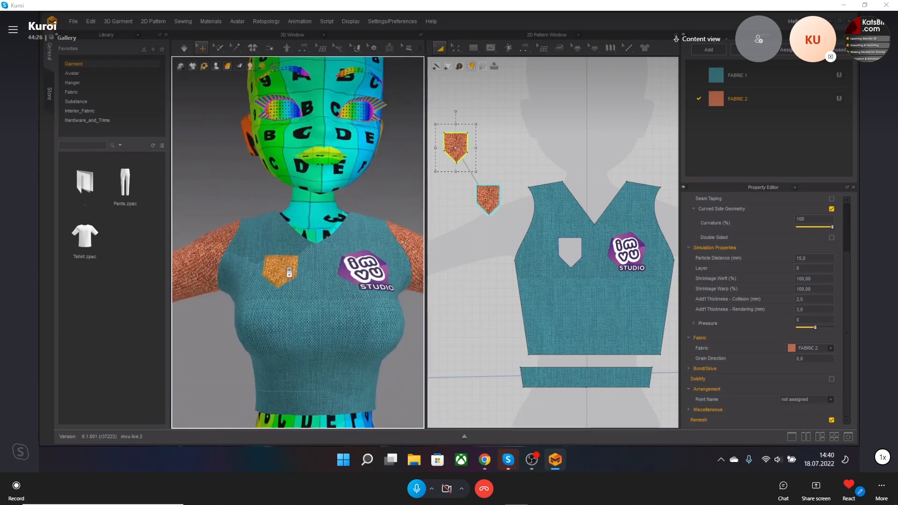
Step: Move the shirt's front piece slightly up in the pattern layout, away from the hem band
left_click(561, 138)
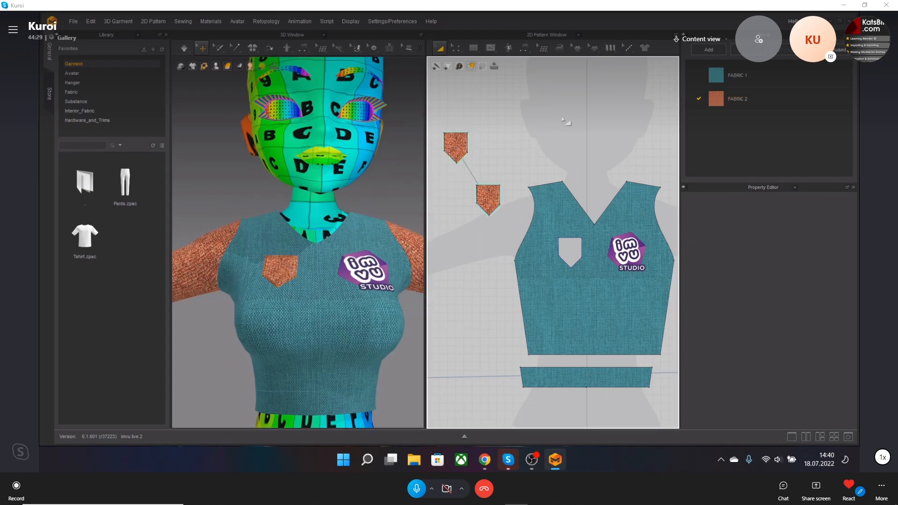
left_click(627, 48)
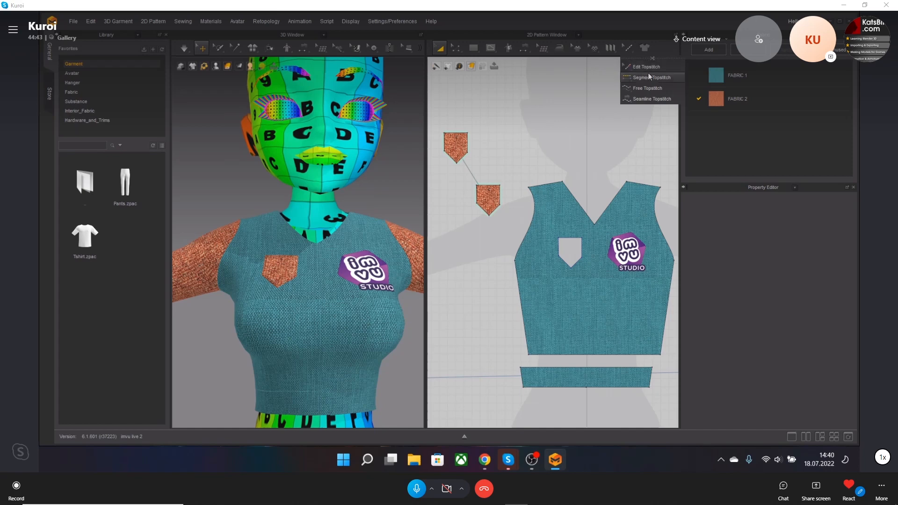
middle_click_drag(583, 272, 562, 246)
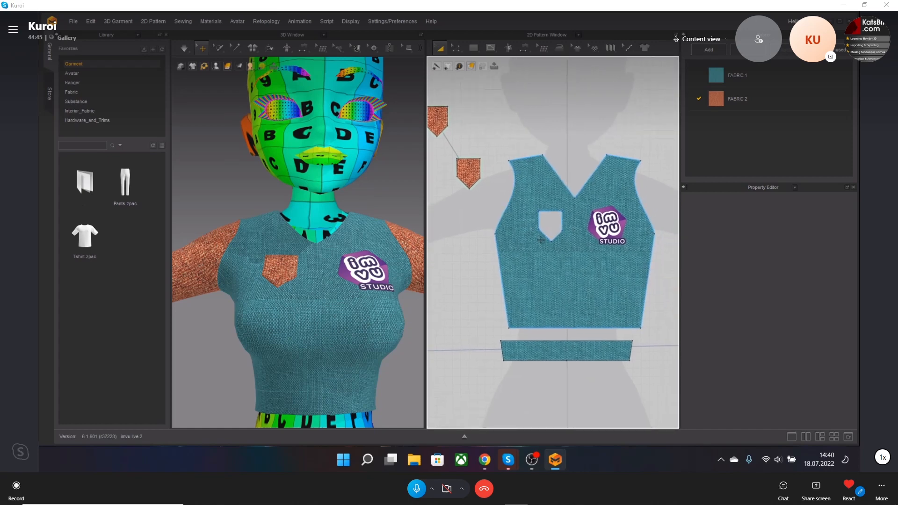
scroll(565, 242, "down", 4)
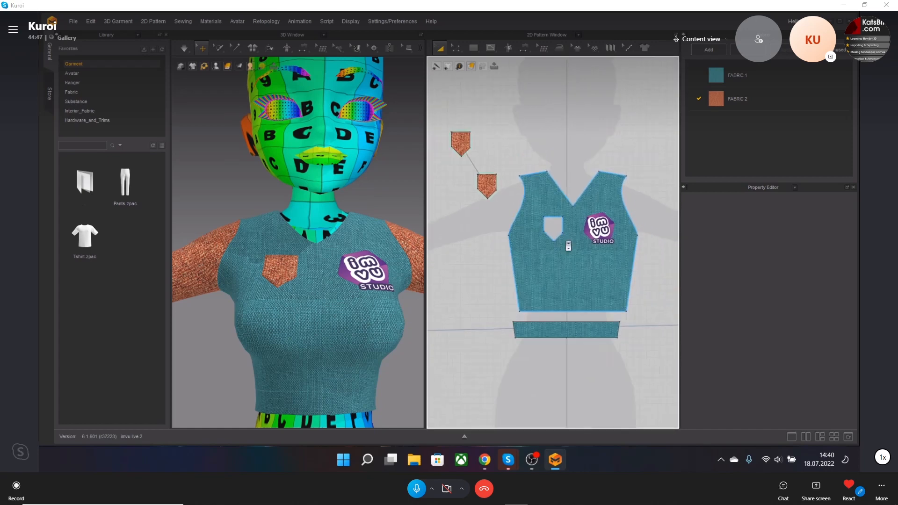
left_click(572, 244)
mouse_move(573, 244)
left_mouse_down()
mouse_move(570, 234)
mouse_move(577, 238)
left_mouse_up()
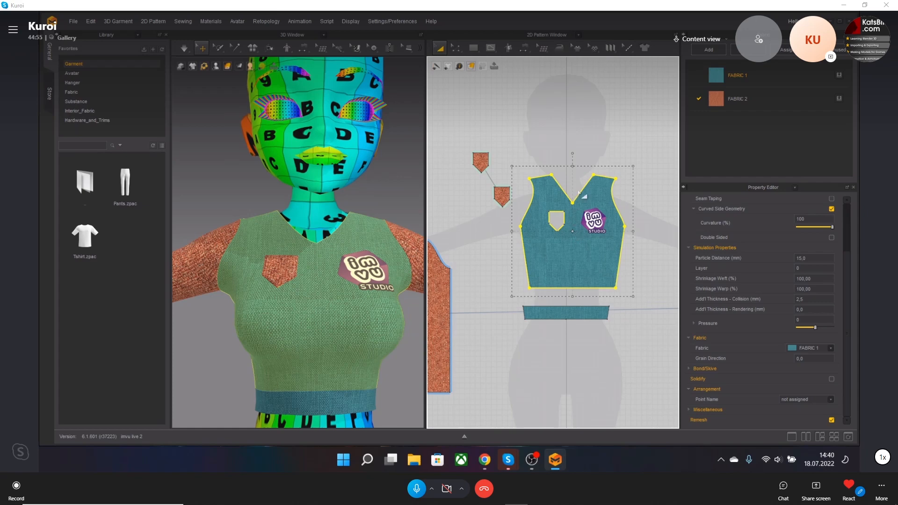
Step: Add a segment topstitch along the V-neck edge on the pocket side of the shirt's front piece
left_click(627, 47)
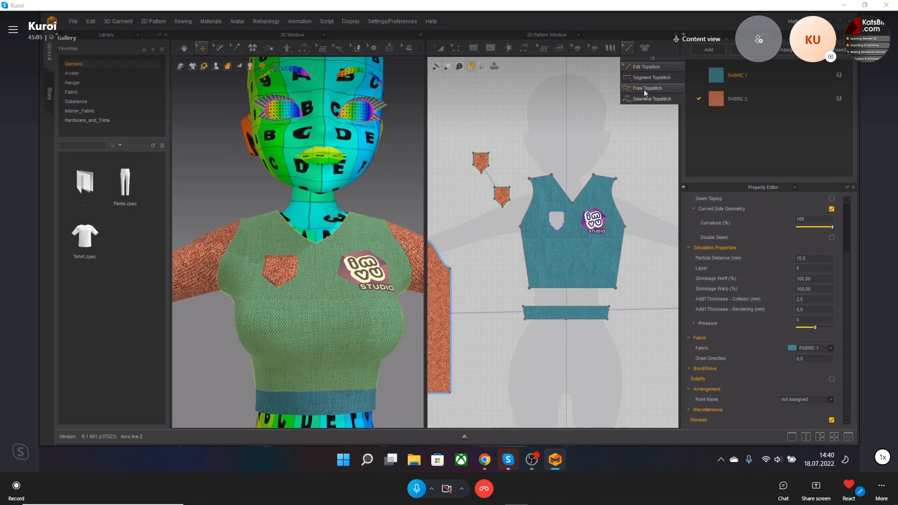
left_click(647, 78)
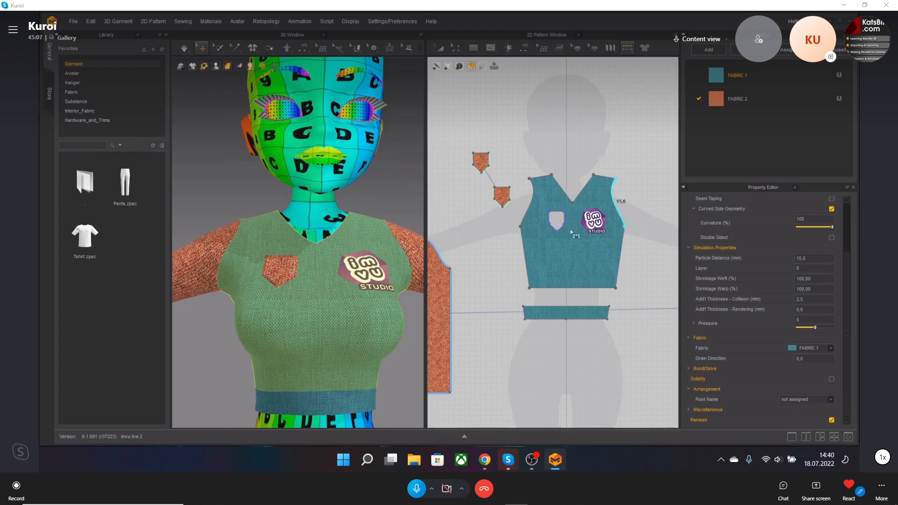
scroll(550, 224, "up", 5)
scroll(302, 225, "up", 6)
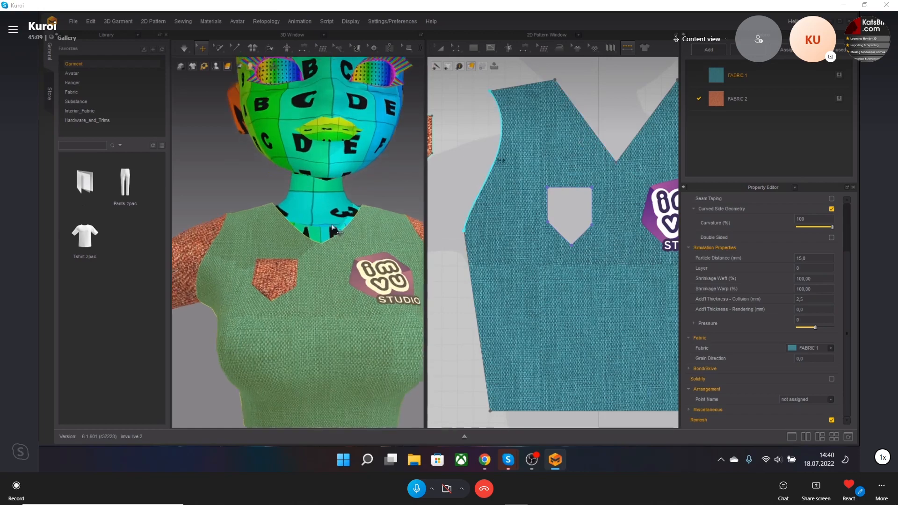
middle_click_drag(320, 203, 310, 239)
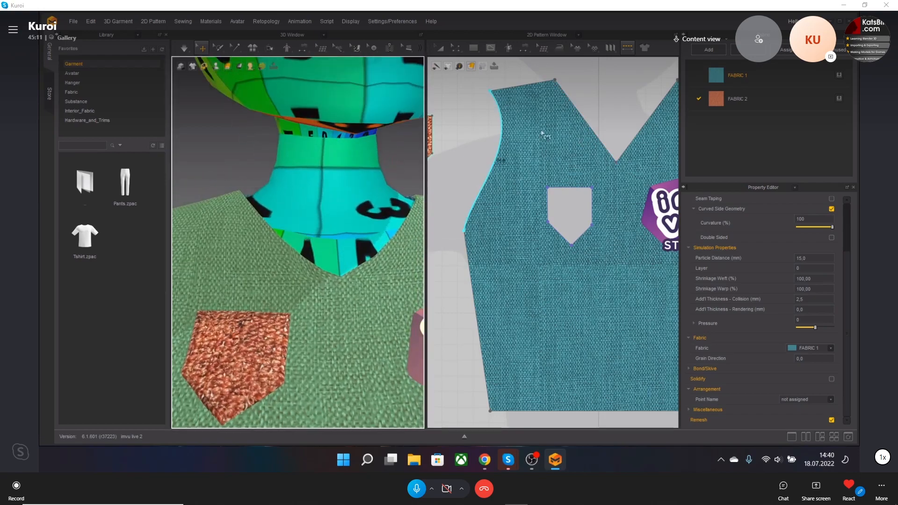
left_click(593, 131)
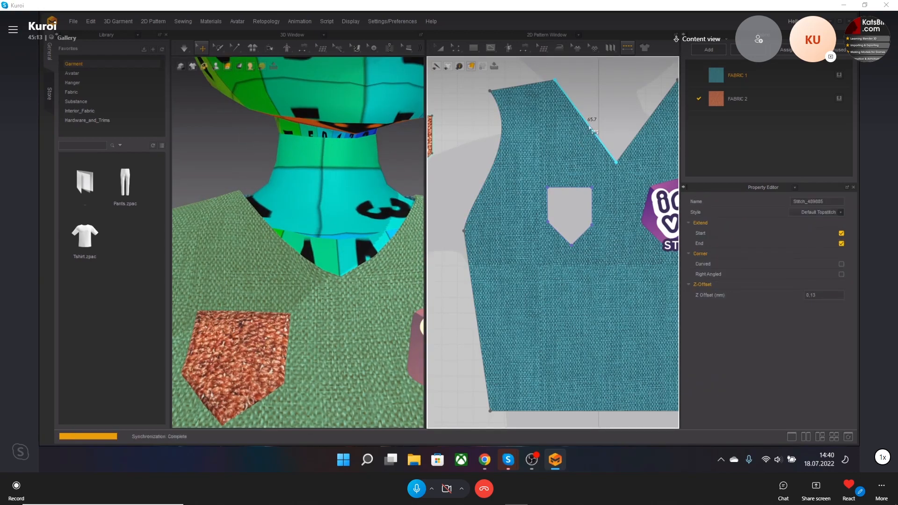
Step: Examine the neckline topstitch up close on the avatar and in the pattern layout
scroll(312, 276, "up", 3)
scroll(313, 276, "up", 6)
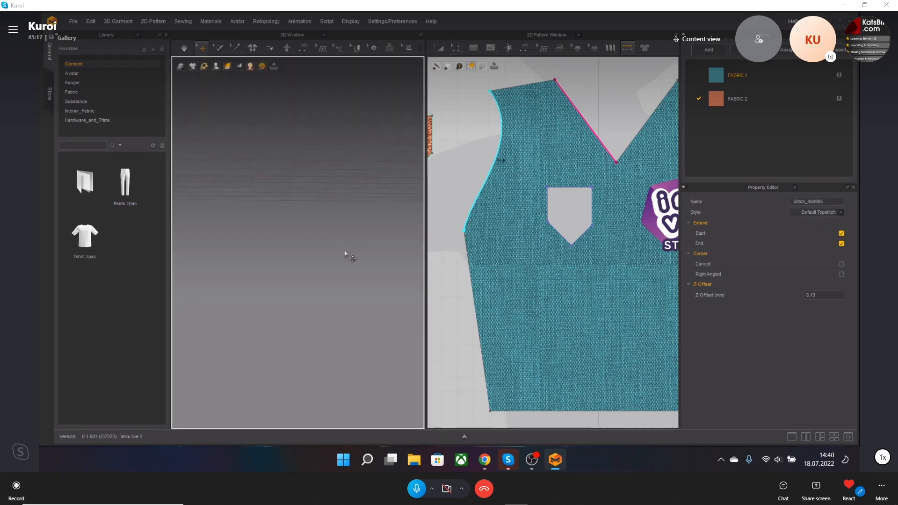
scroll(328, 270, "down", 2)
middle_click_drag(327, 268, 258, 338)
middle_click_drag(374, 251, 323, 339)
scroll(357, 276, "down", 5)
scroll(337, 318, "up", 4)
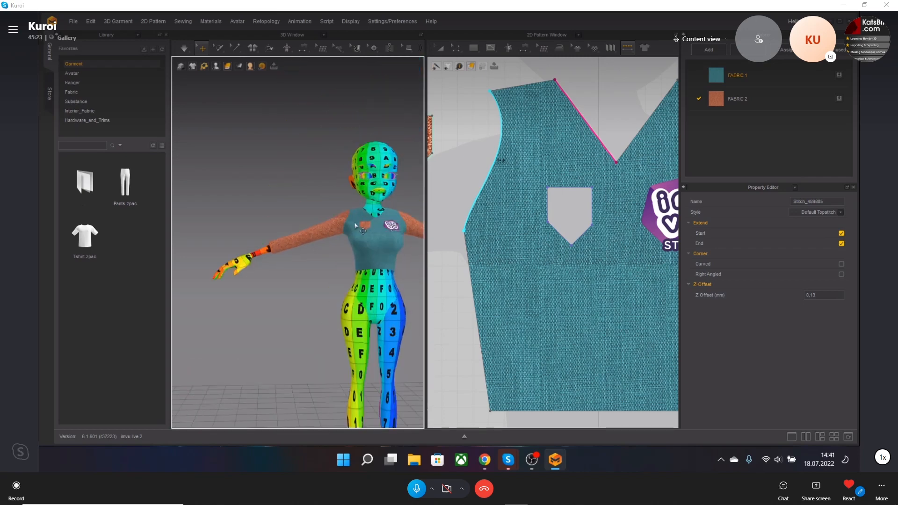
middle_click_drag(407, 205, 340, 275)
scroll(340, 274, "up", 1)
scroll(340, 274, "up", 6)
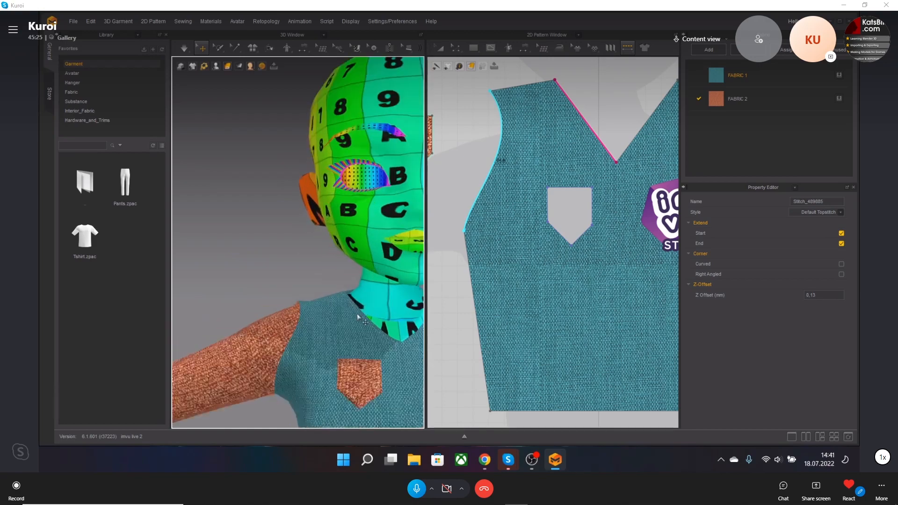
scroll(337, 304, "down", 2)
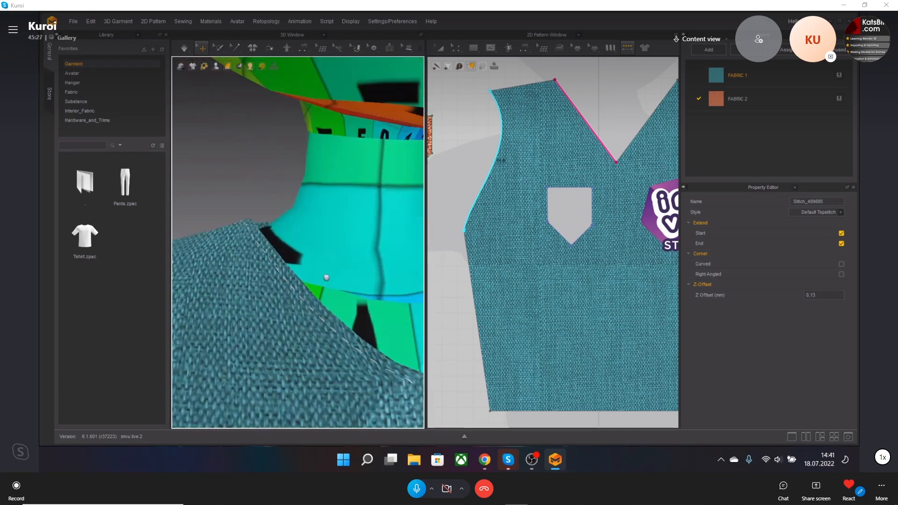
middle_click_drag(321, 277, 307, 211)
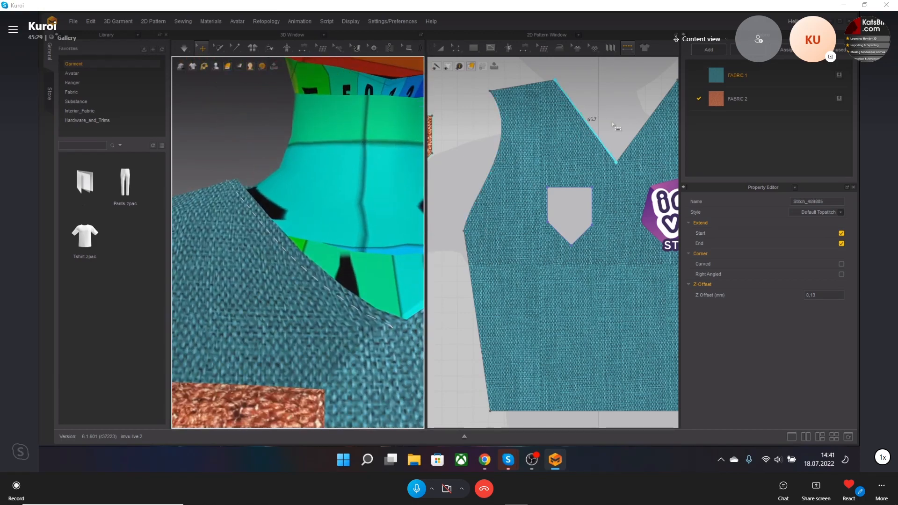
scroll(594, 120, "up", 4)
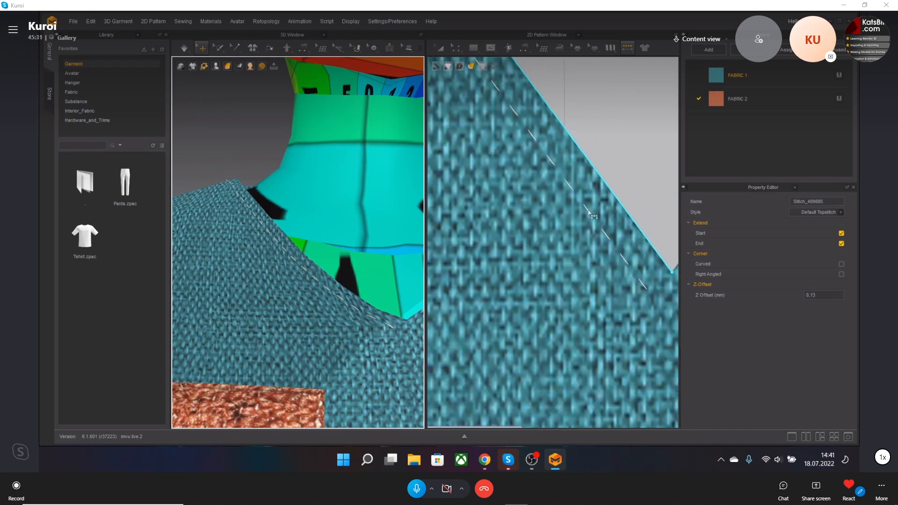
scroll(592, 211, "down", 5)
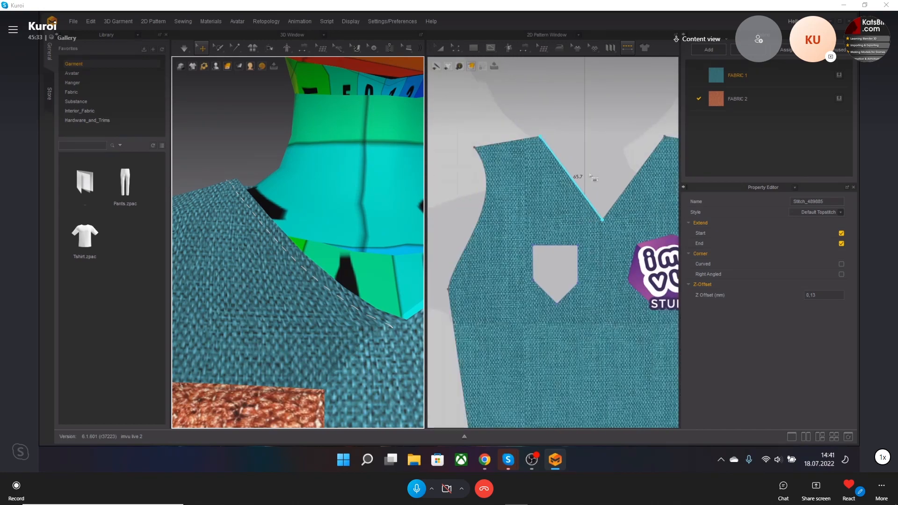
scroll(580, 184, "up", 4)
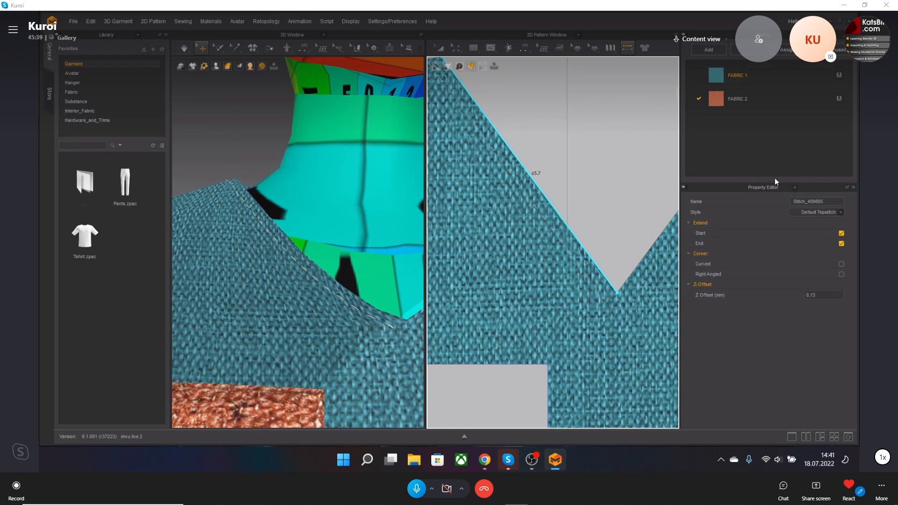
Step: Show the list of topstitch styles and open the properties of Default Topstitch
left_click(579, 36)
left_click(592, 36)
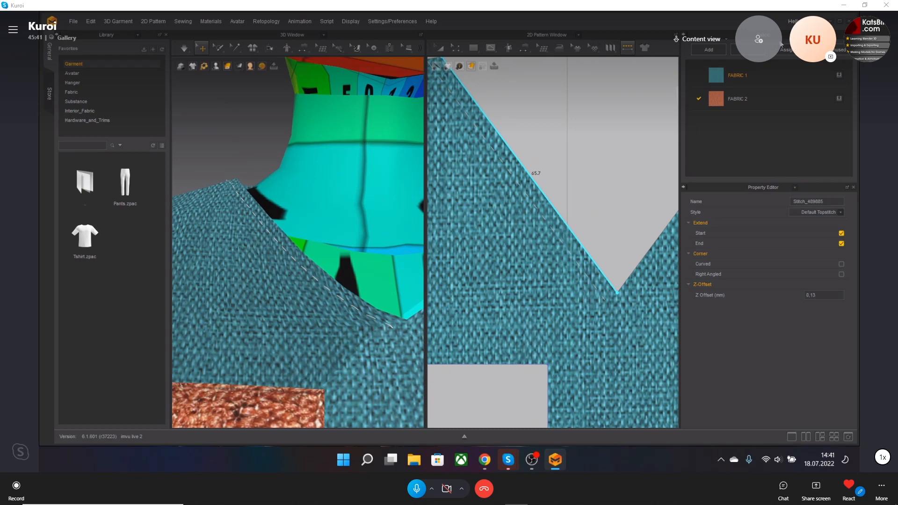
left_click(793, 35)
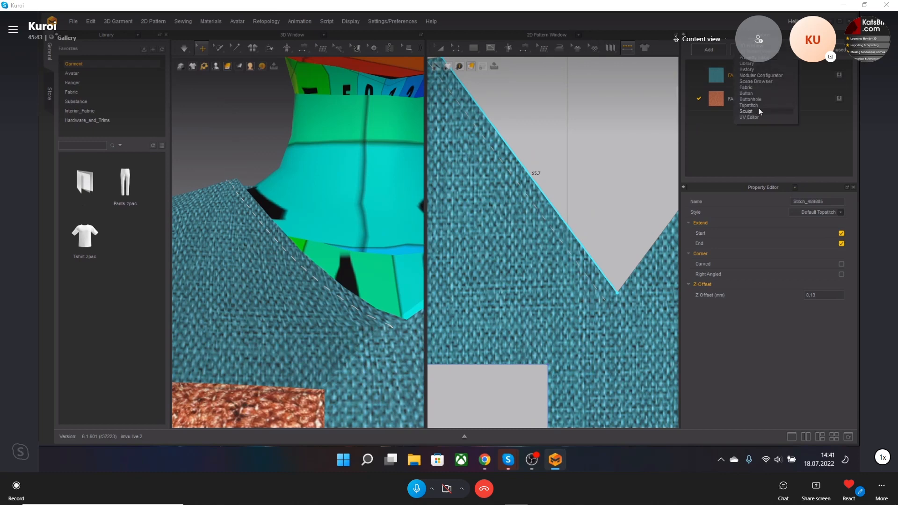
left_click(754, 105)
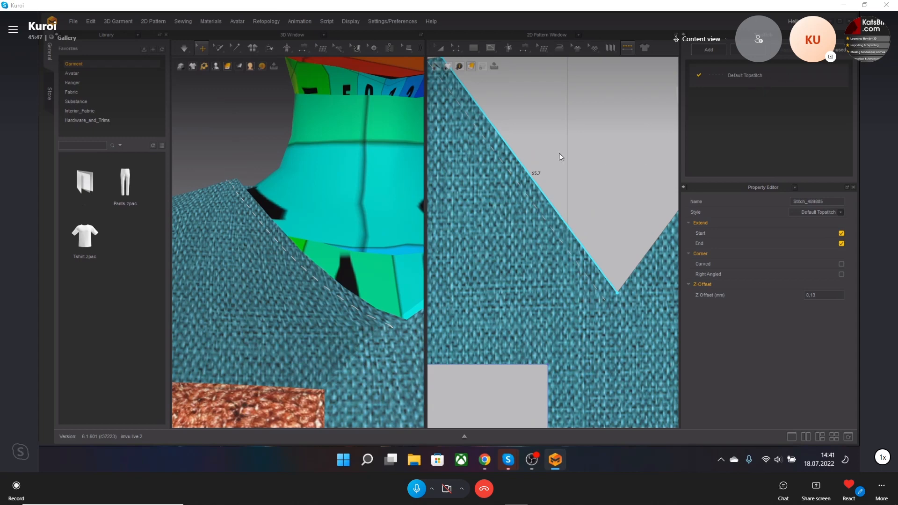
left_click(711, 79)
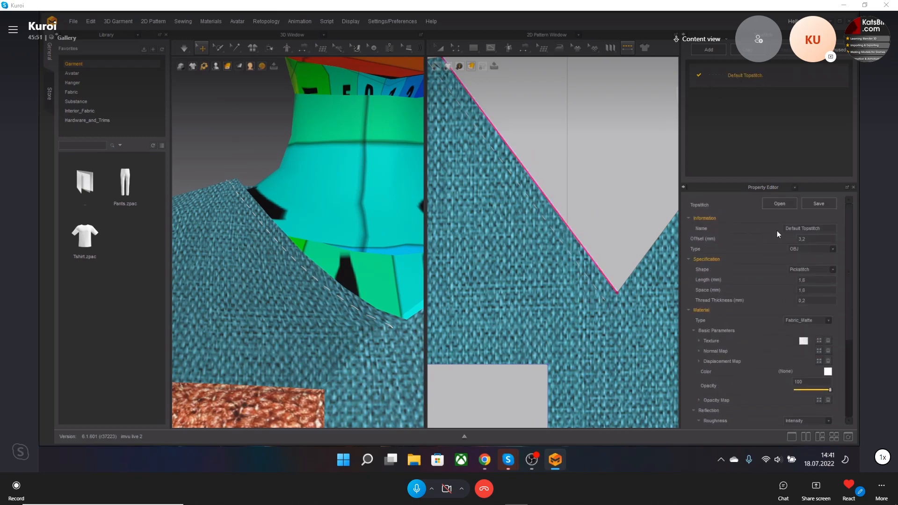
Step: Look through the type and stitch shape options available for the default topstitch
mouse_move(850, 219)
left_mouse_down()
mouse_move(852, 296)
mouse_move(852, 201)
left_mouse_up()
left_click(835, 250)
left_click(734, 212)
left_click(824, 248)
left_click(733, 226)
scroll(755, 266, "down", 2)
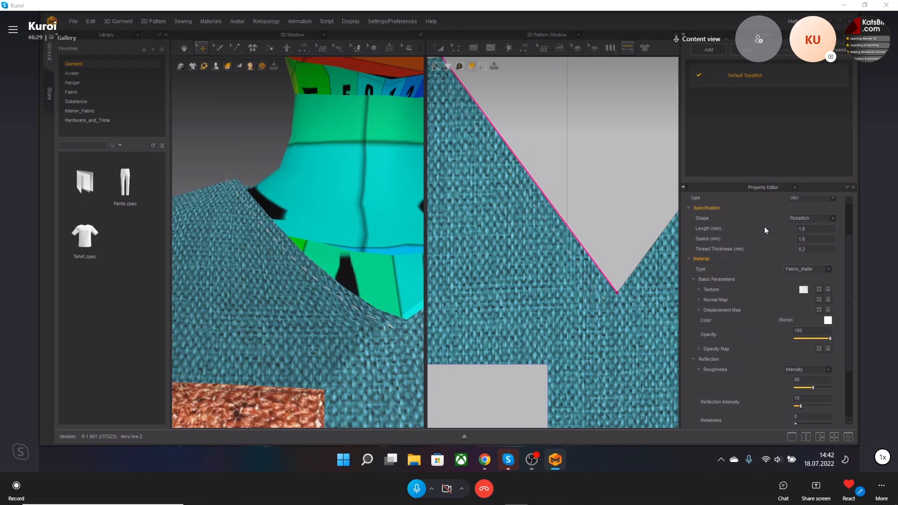
scroll(764, 226, "up", 1)
left_click(835, 243)
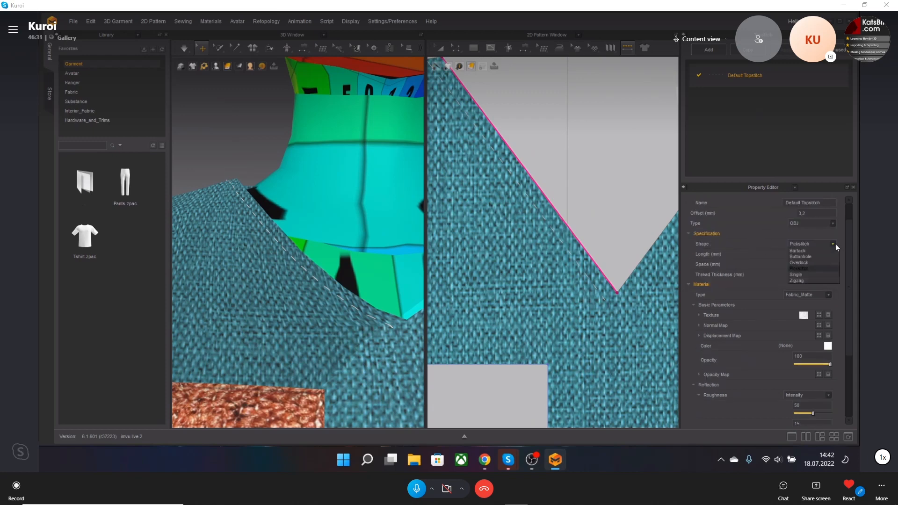
left_click(751, 227)
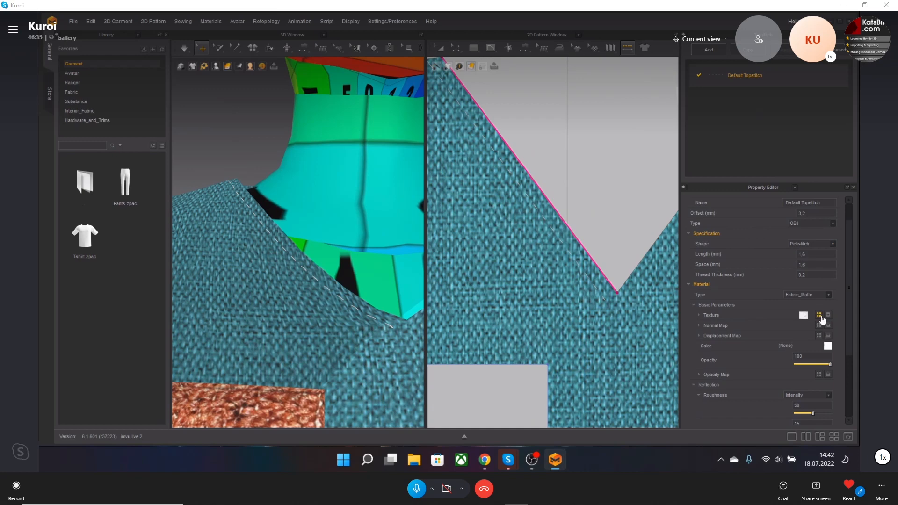
Step: Set the default topstitch's material color to pure red (FF0000)
left_click(826, 348)
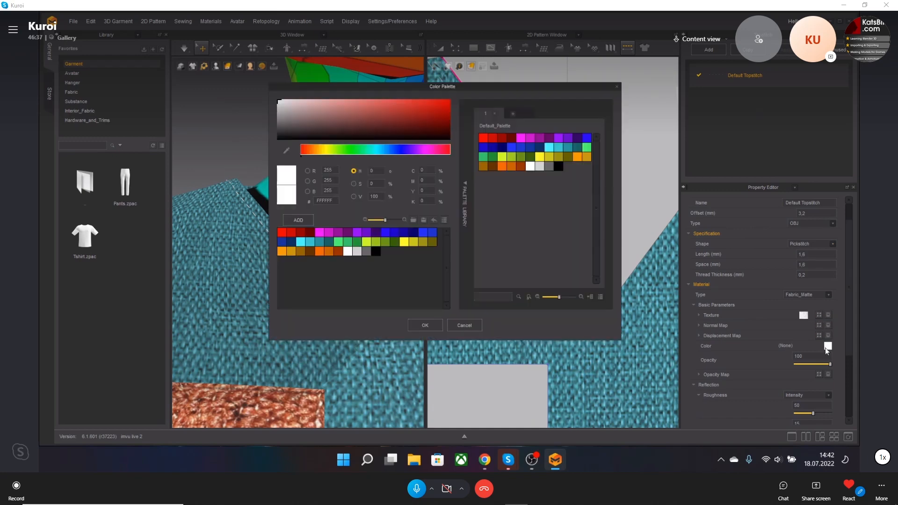
left_click_drag(445, 104, 461, 96)
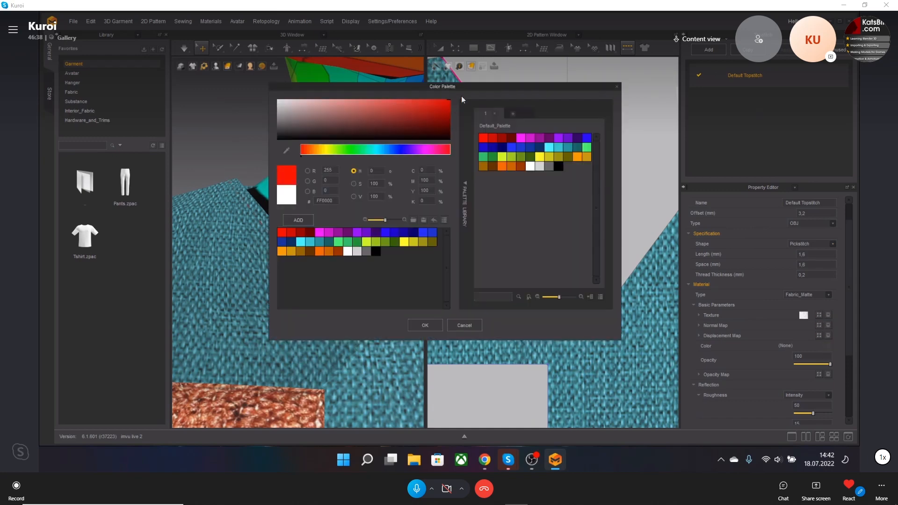
left_click(426, 325)
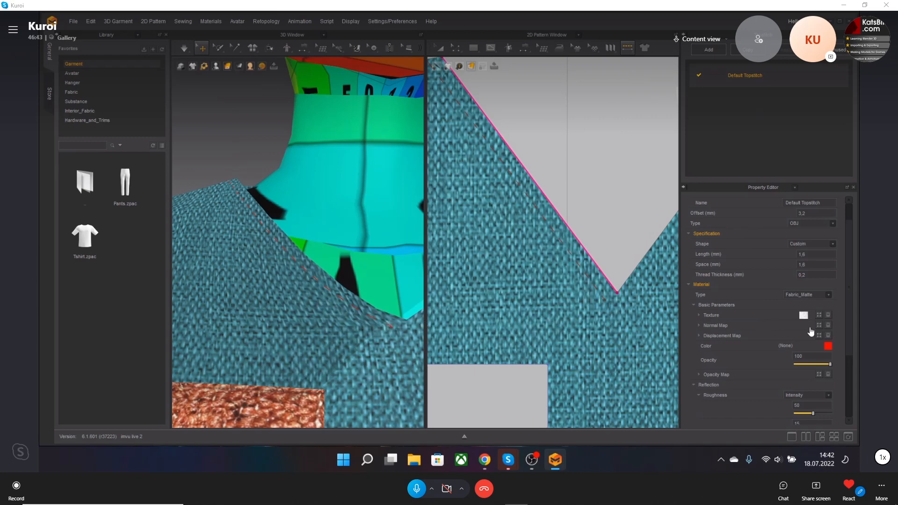
Step: Change the default topstitch's shape to Bartack and color it bright red
left_click(832, 244)
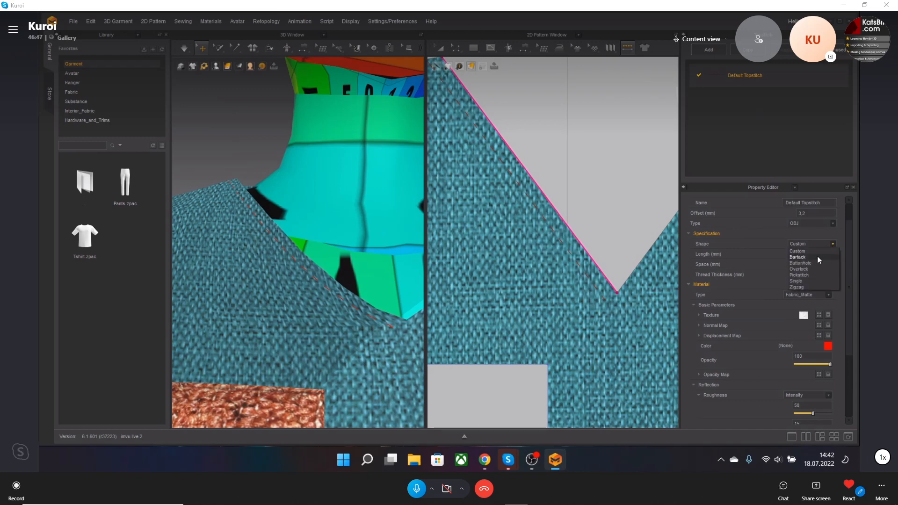
left_click(813, 257)
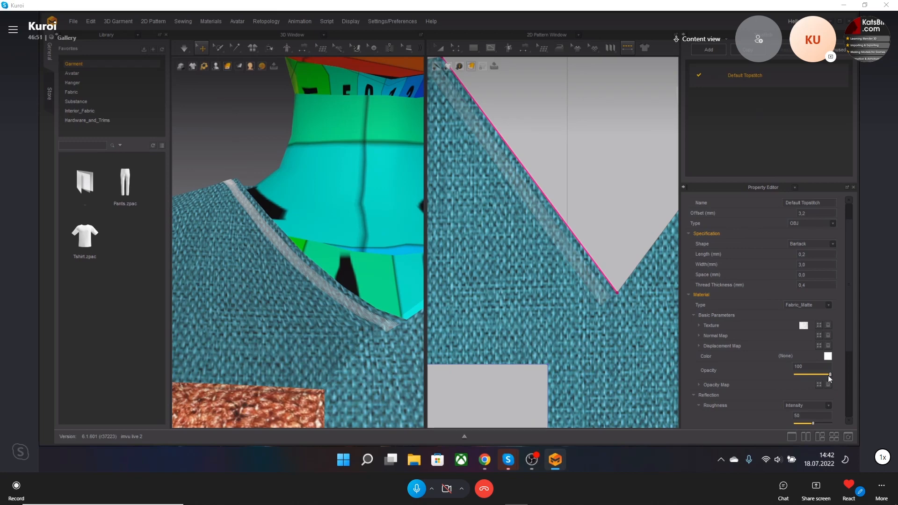
left_click(827, 356)
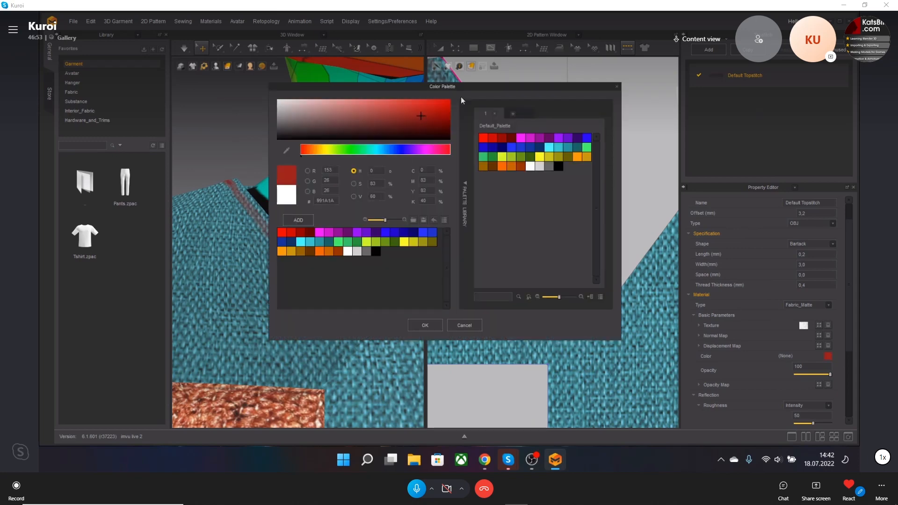
left_click(425, 324)
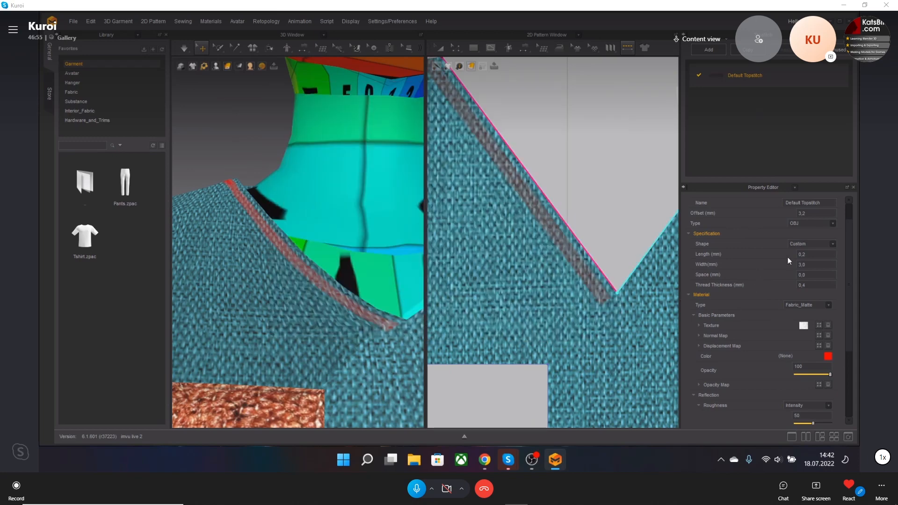
Step: Try the Buttonhole shape on the default topstitch and examine its stitches along the neckline
left_click(830, 245)
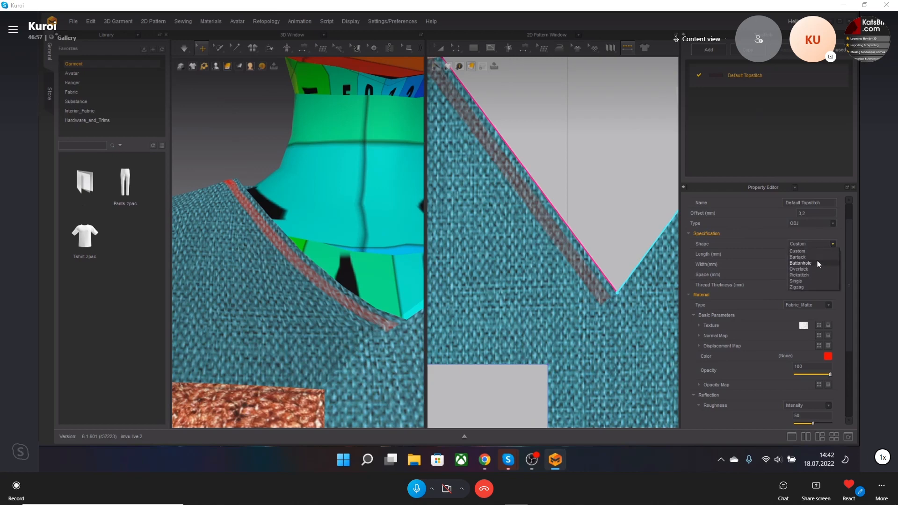
left_click(817, 262)
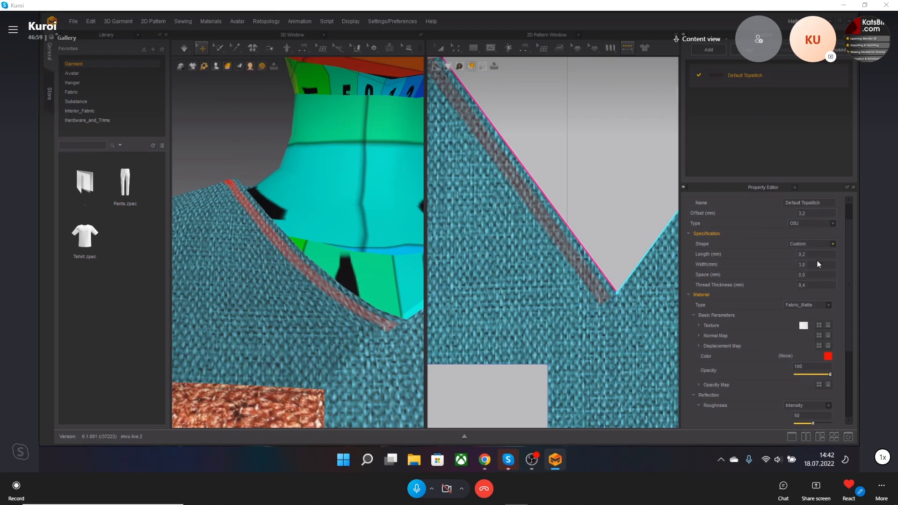
scroll(577, 238, "up", 3)
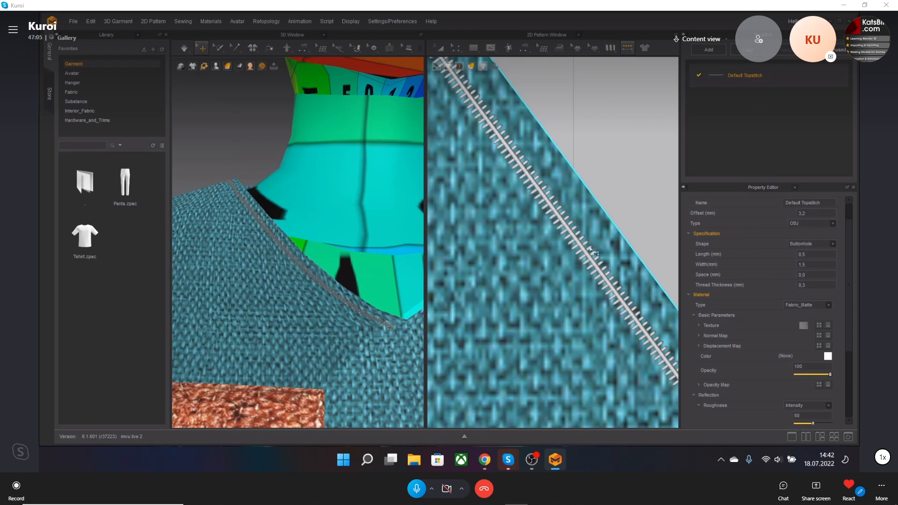
scroll(546, 226, "down", 3)
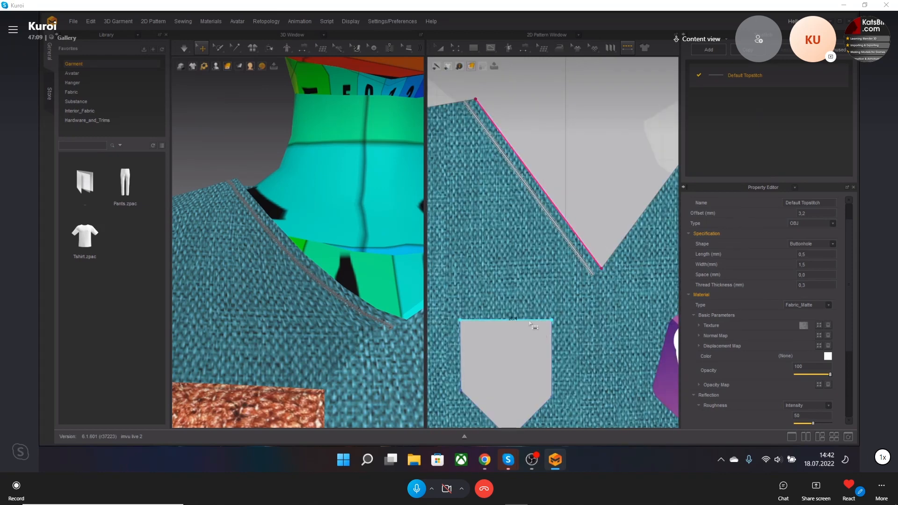
scroll(592, 231, "up", 3)
middle_click_drag(554, 286, 571, 272)
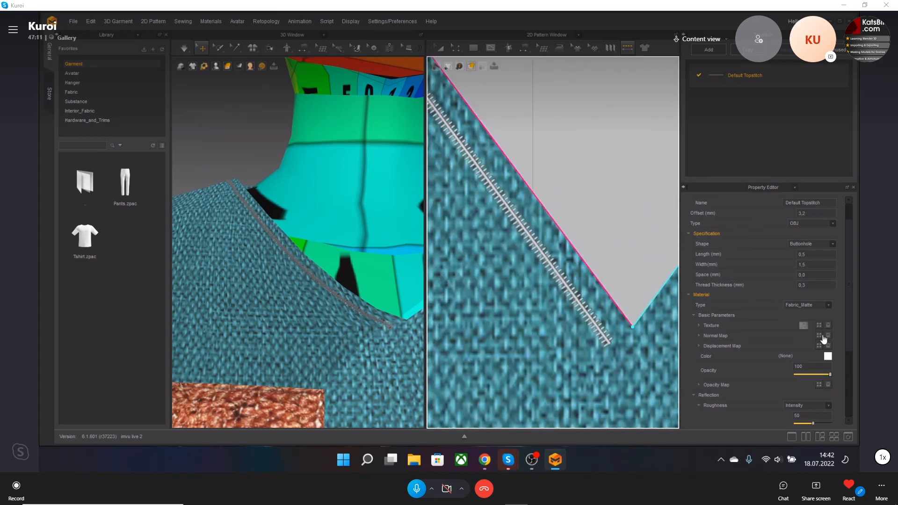
Step: Check the material types offered for the default topstitch and set its shape to Overlock
left_click(830, 306)
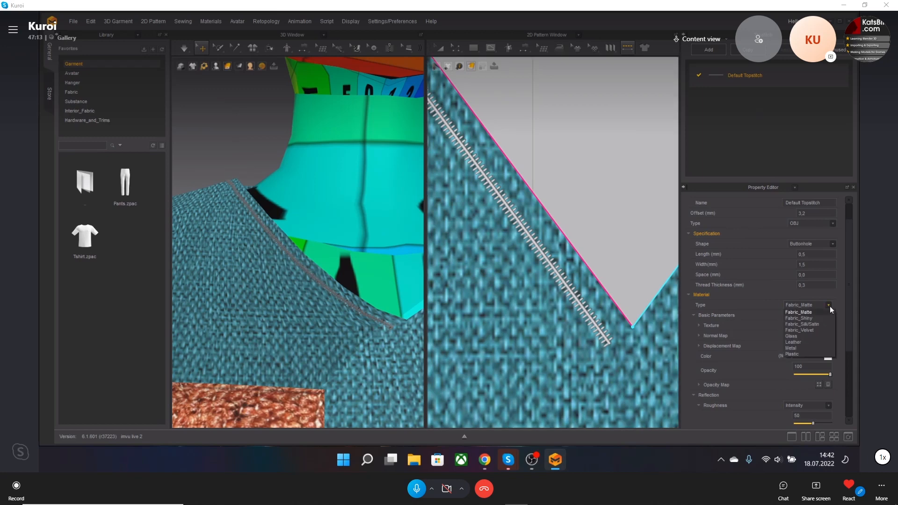
left_click(830, 306)
left_click(832, 244)
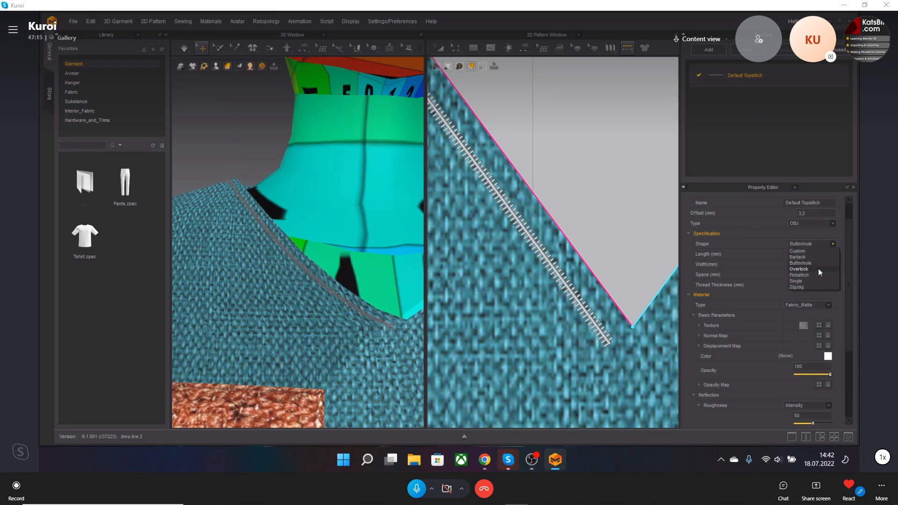
left_click(818, 269)
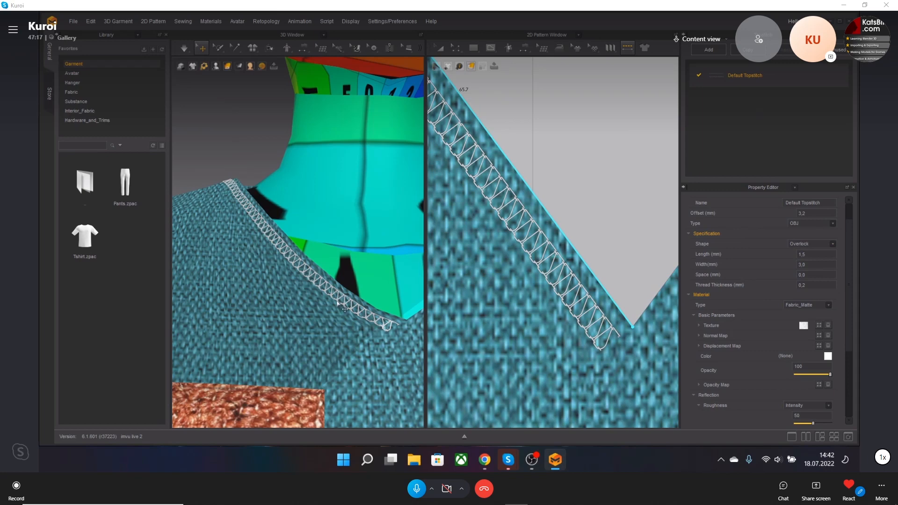
Step: Examine the Overlock stitching along the neckline and try the Pickstitch shape on the default topstitch
scroll(342, 306, "up", 5)
scroll(252, 303, "down", 5)
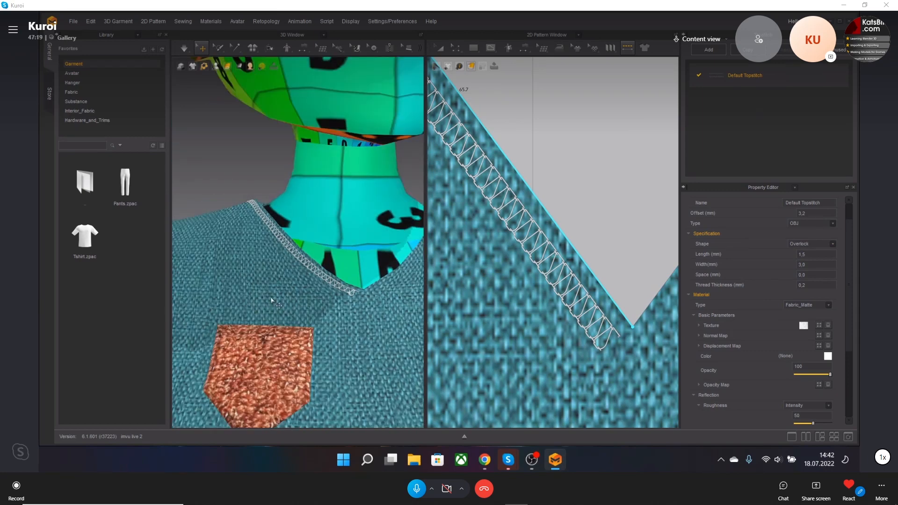
scroll(332, 276, "up", 3)
right_click_drag(331, 273, 349, 301)
left_click(832, 244)
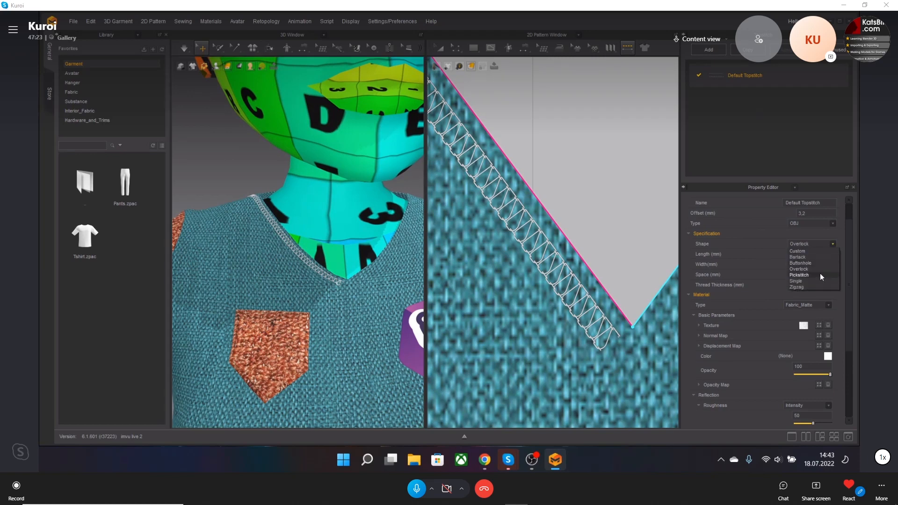
left_click(799, 275)
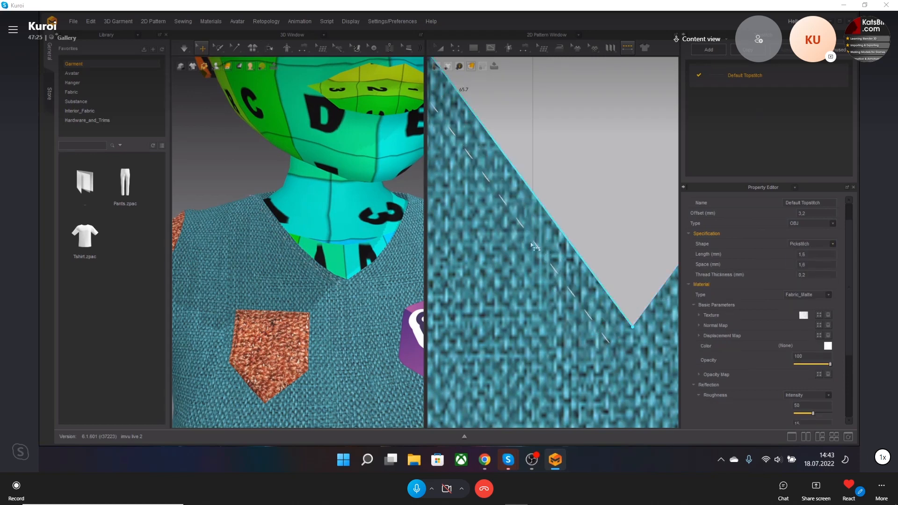
Step: Change the default topstitch's shape to Single and inspect the stitch line along the neckline edge
left_click(835, 246)
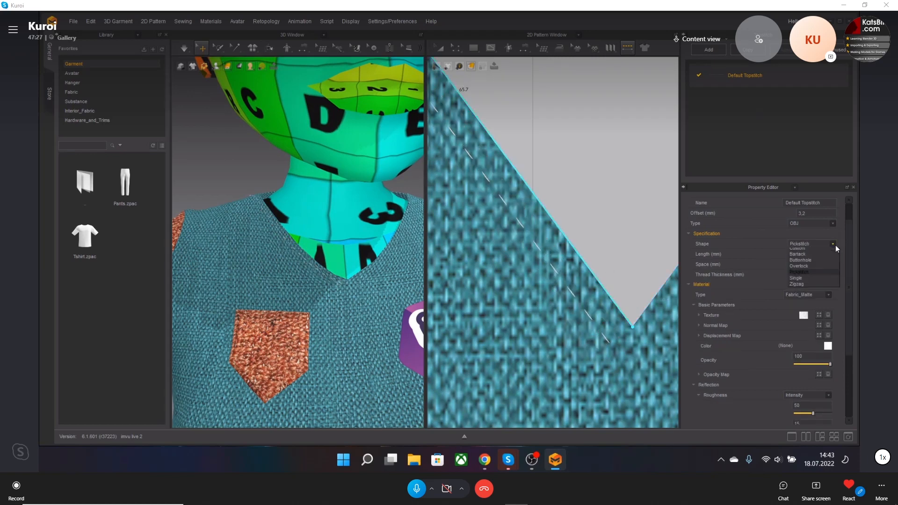
left_click(814, 282)
scroll(550, 274, "up", 2)
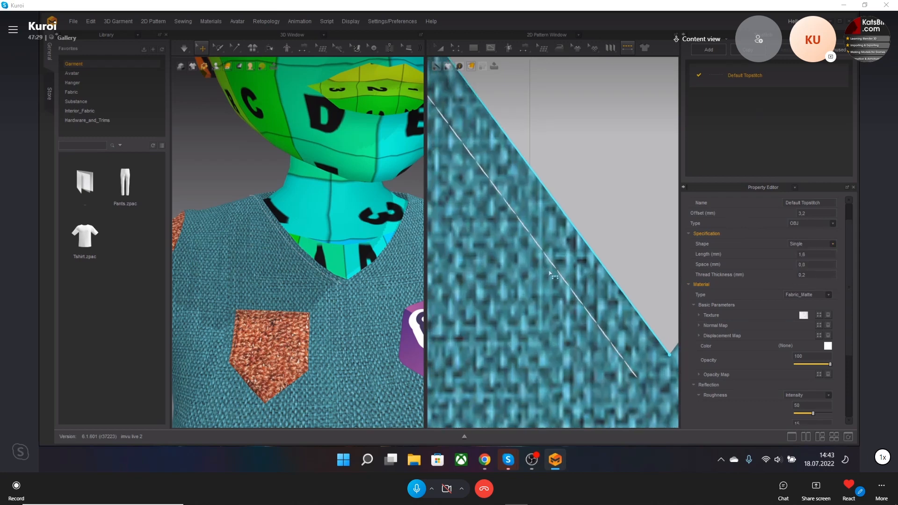
Step: Open the shape choices for the default topstitch
left_click(833, 244)
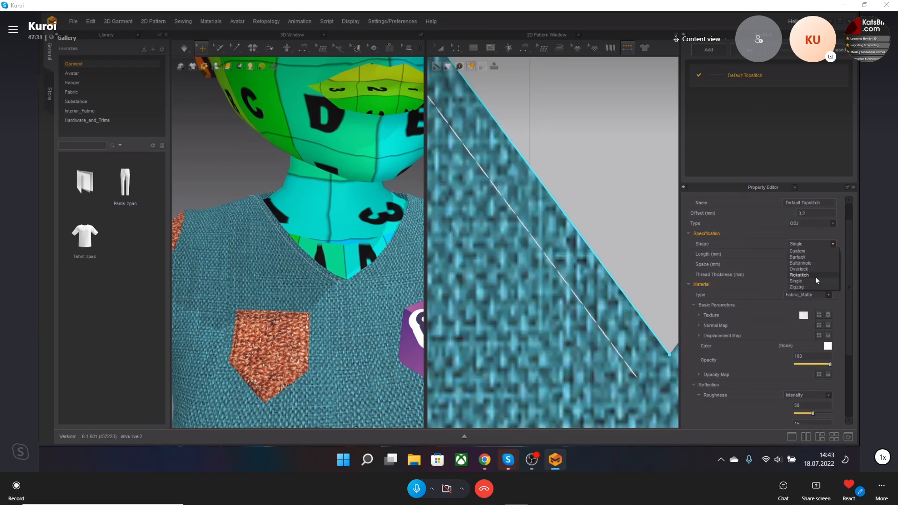
Step: Set the neckline topstitch shape to Zigzag and check the stitching on the garment
left_click(809, 287)
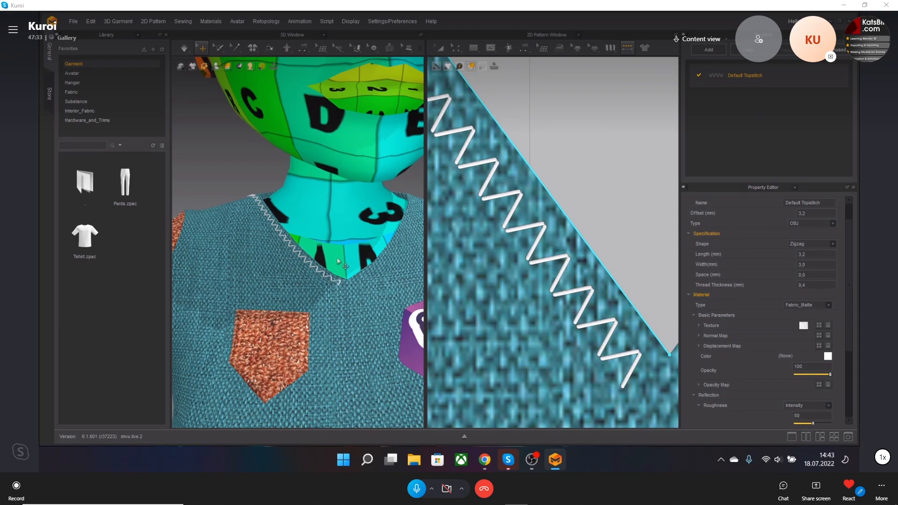
scroll(327, 265, "down", 2)
scroll(327, 265, "down", 2)
right_click_drag(349, 273, 376, 274)
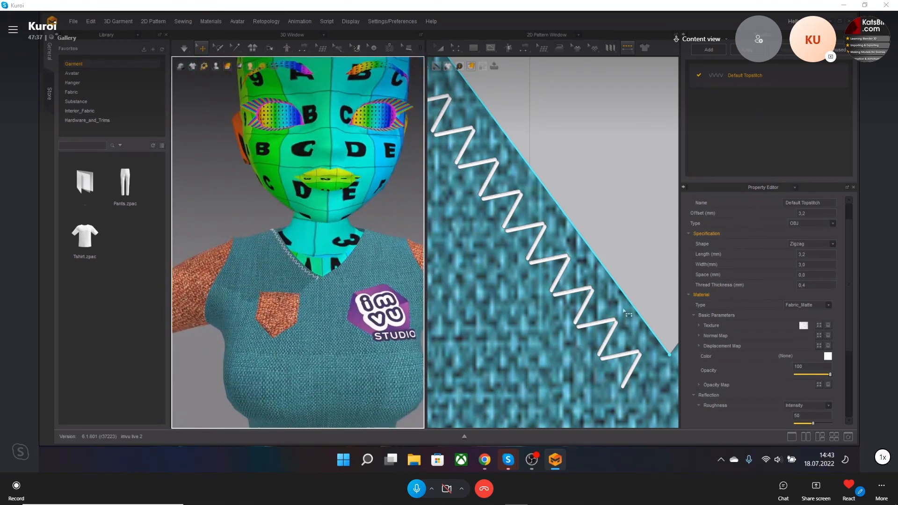
left_click(832, 223)
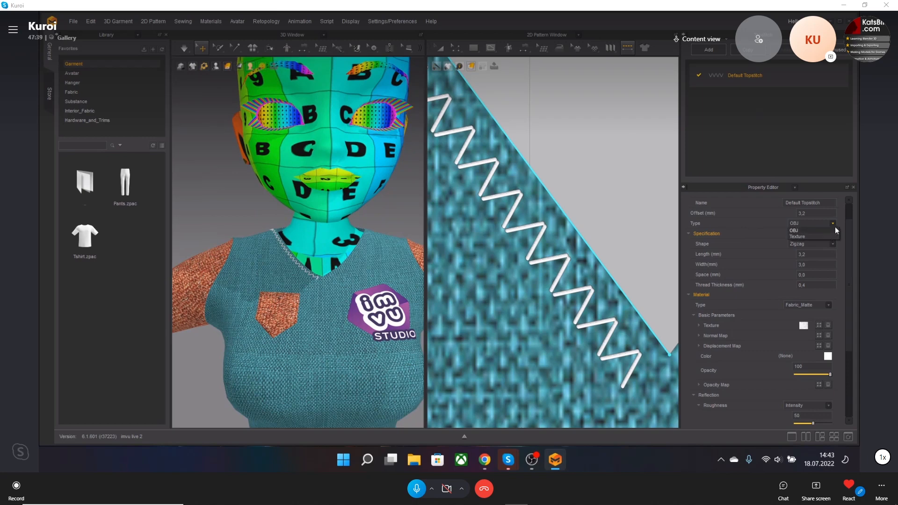
left_click(835, 227)
left_click(833, 244)
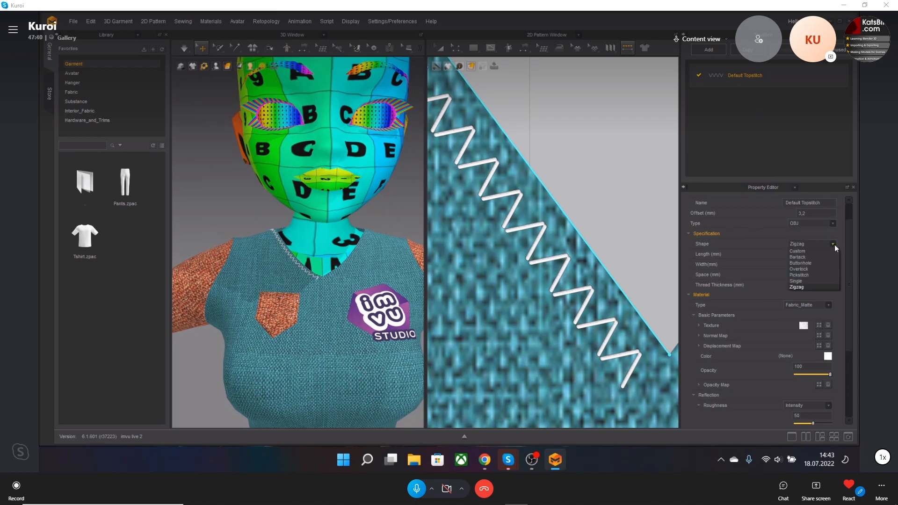
left_click(518, 240)
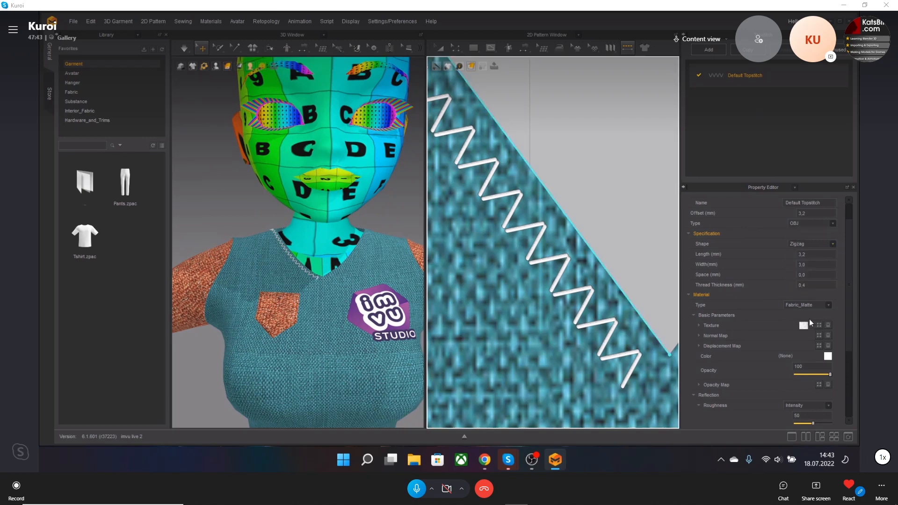
double_click(807, 285)
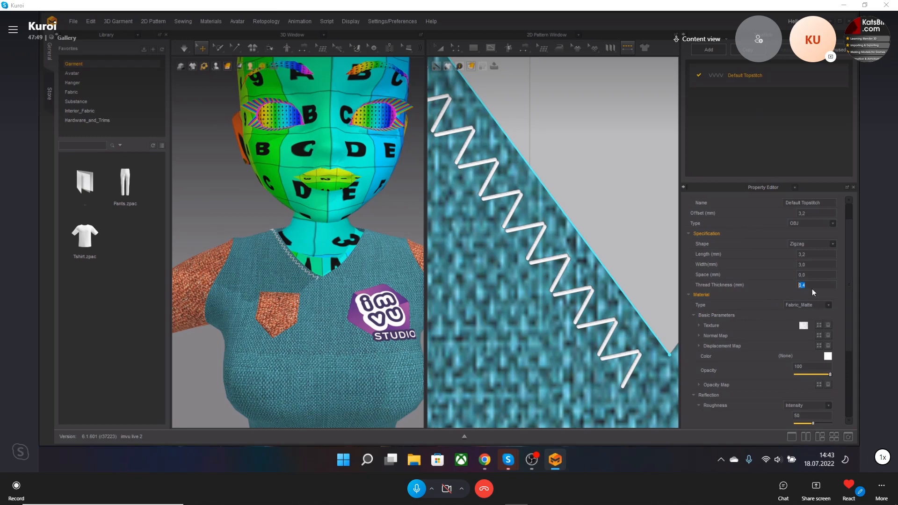
Step: Set the topstitch shape to Pickstitch and its thread thickness to 1 mm
left_click(833, 244)
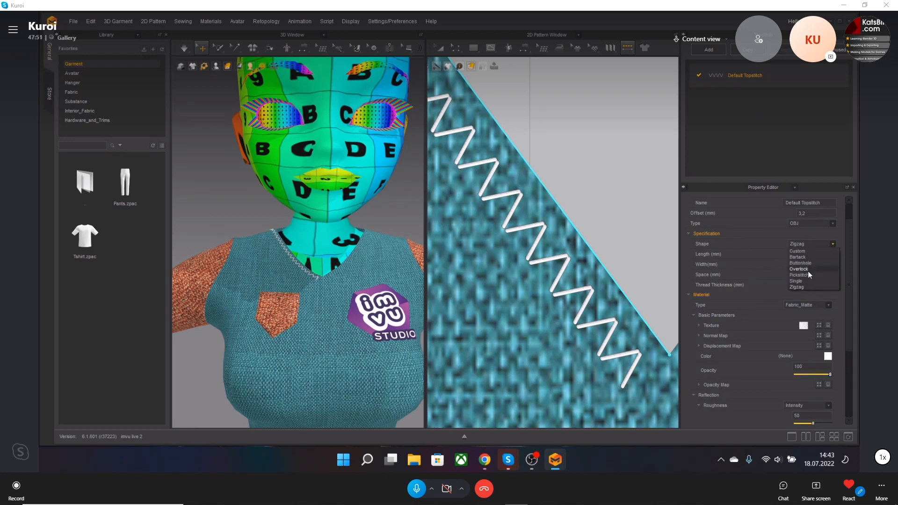
left_click(808, 275)
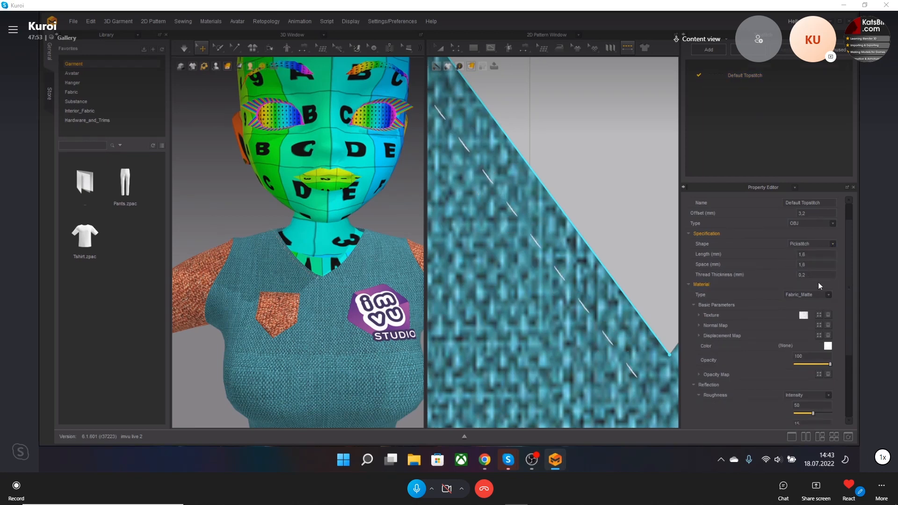
type("1")
key("Return")
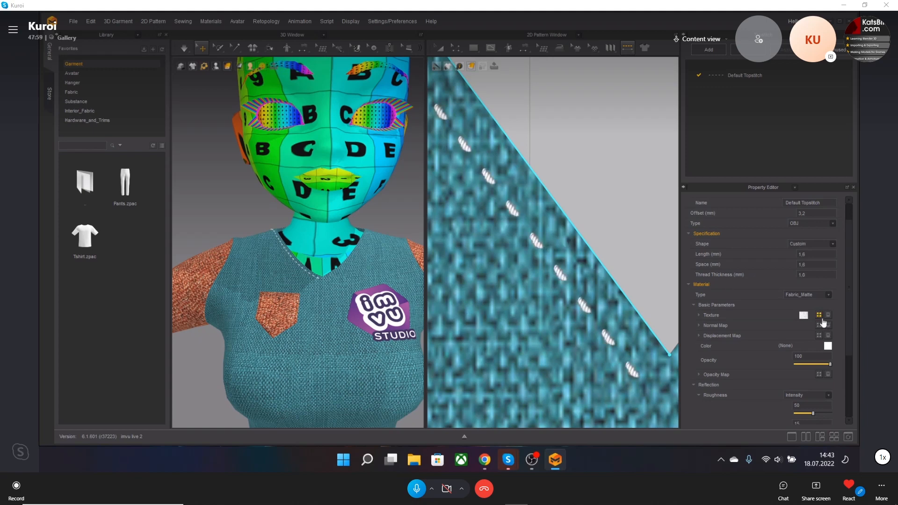
Step: Look through the image files available for the topstitch's texture and normal map without loading any
left_click(802, 316)
left_click(363, 164)
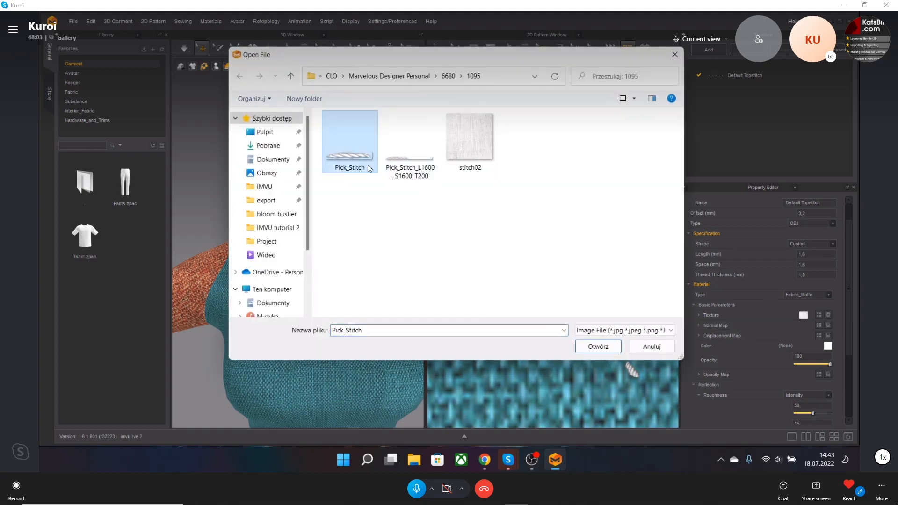
left_click(400, 161)
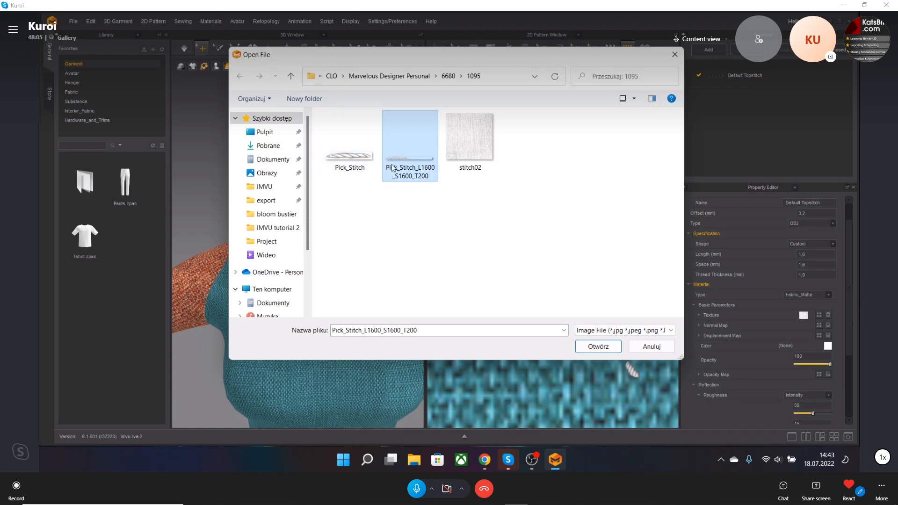
left_click(480, 169)
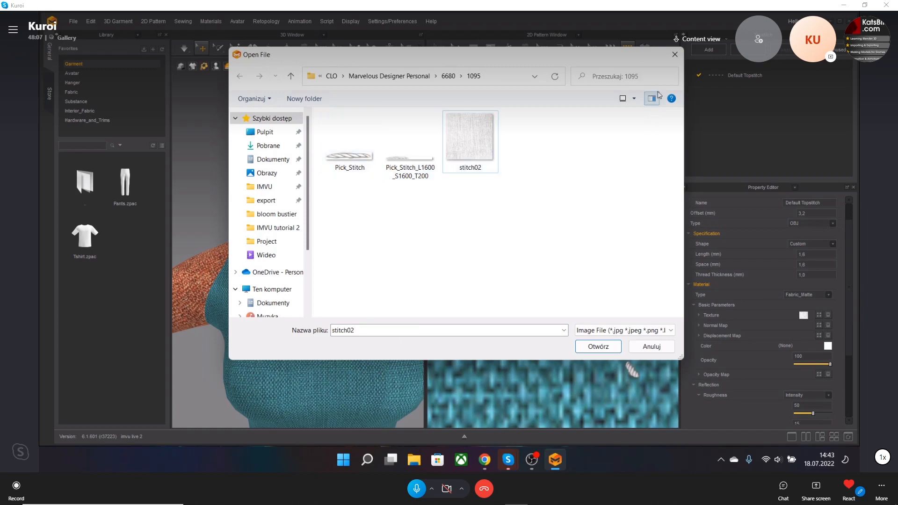
left_click(674, 55)
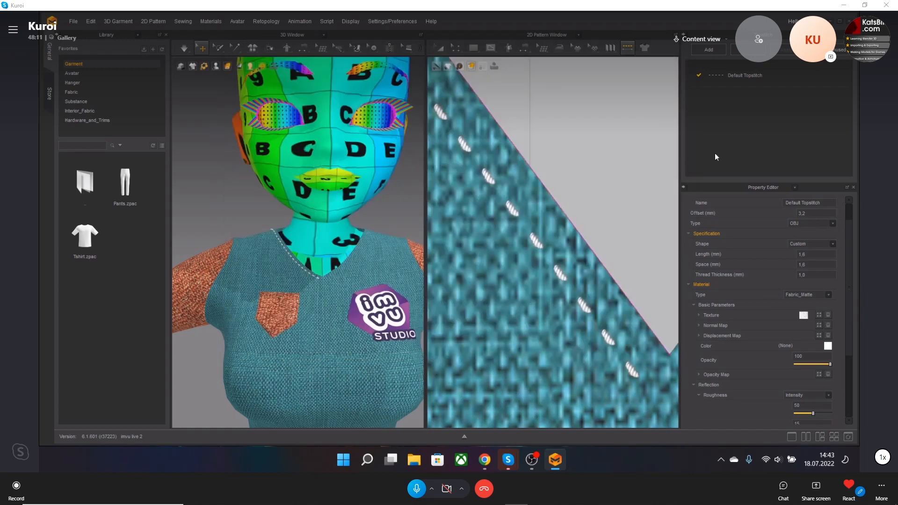
left_click(819, 325)
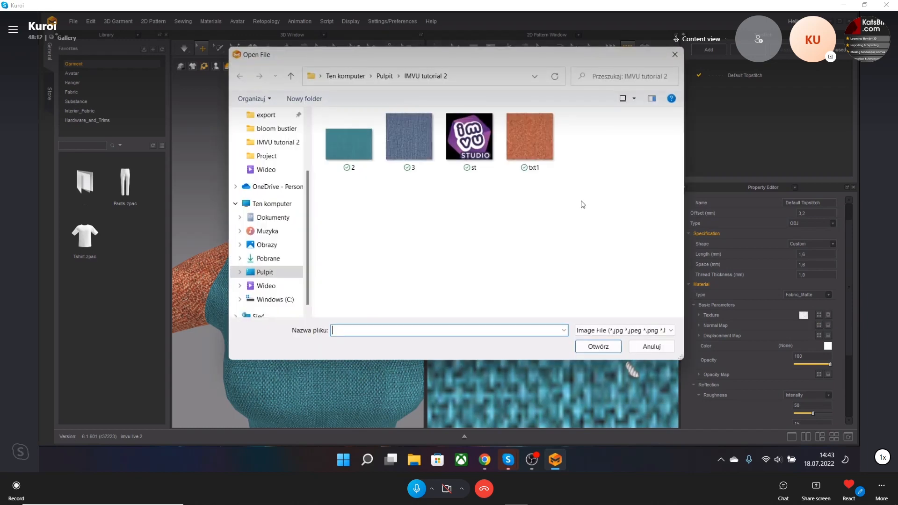
left_click(651, 347)
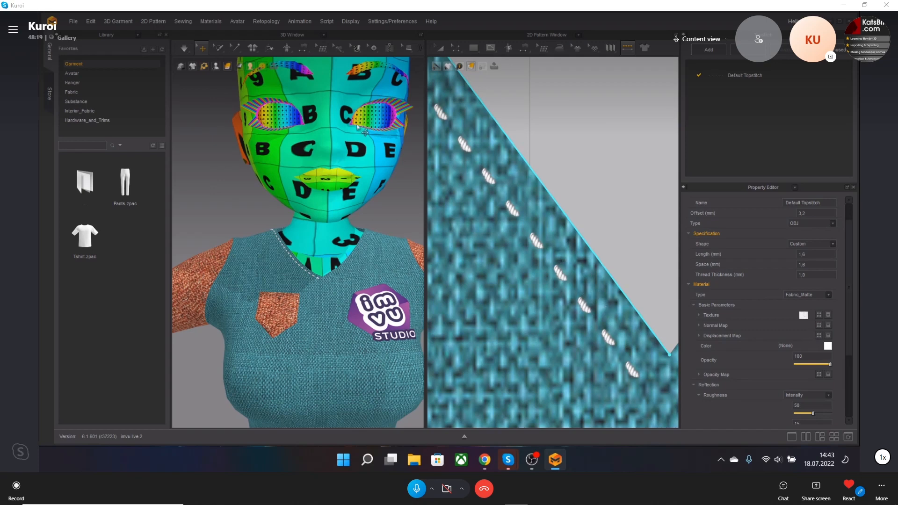
left_click(819, 326)
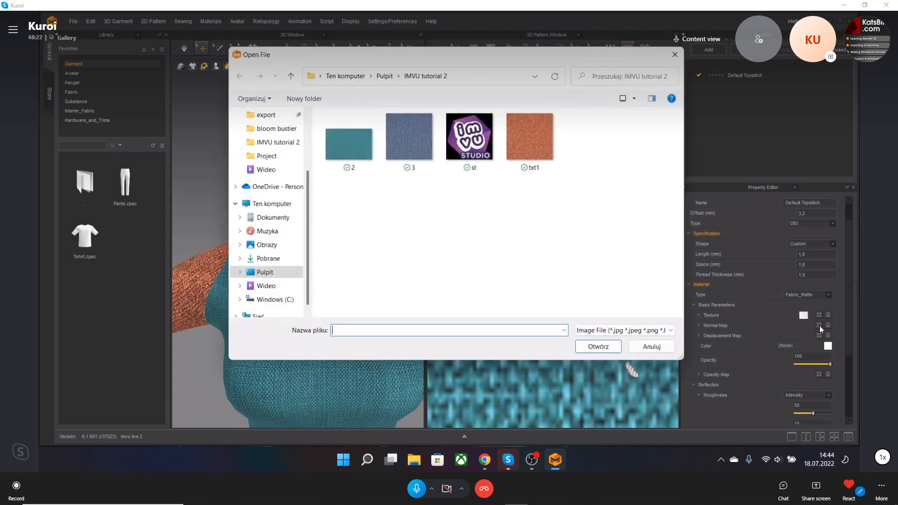
left_click(653, 349)
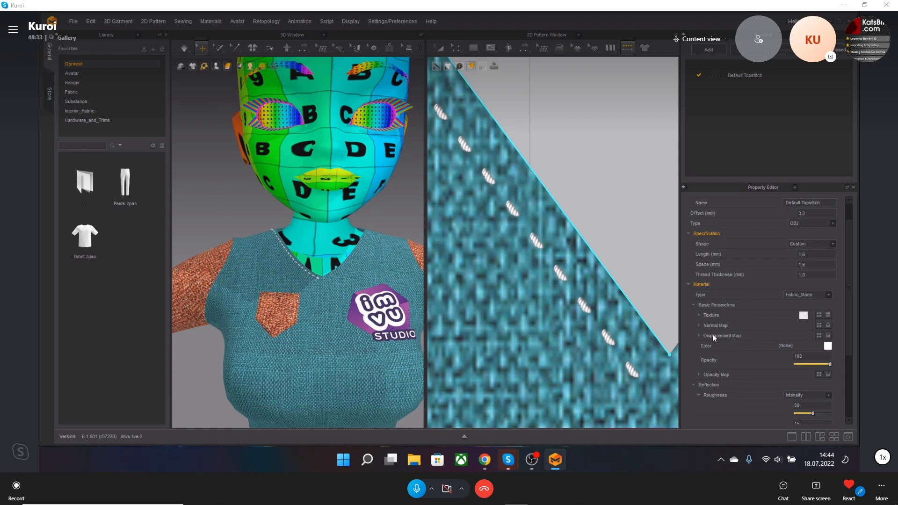
Step: Set the topstitch colour to red (FF0000) and inspect the stitches along the neckline
left_click(828, 346)
left_click_drag(363, 122, 449, 100)
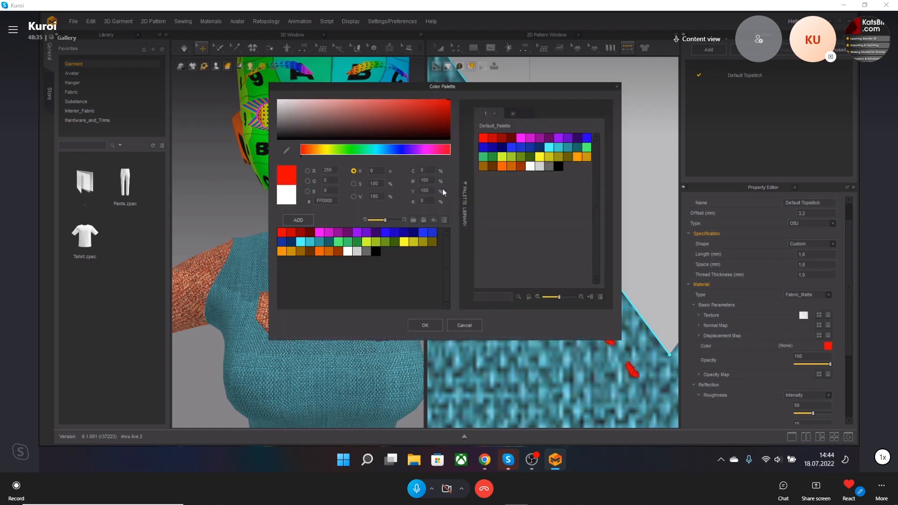
left_click(424, 325)
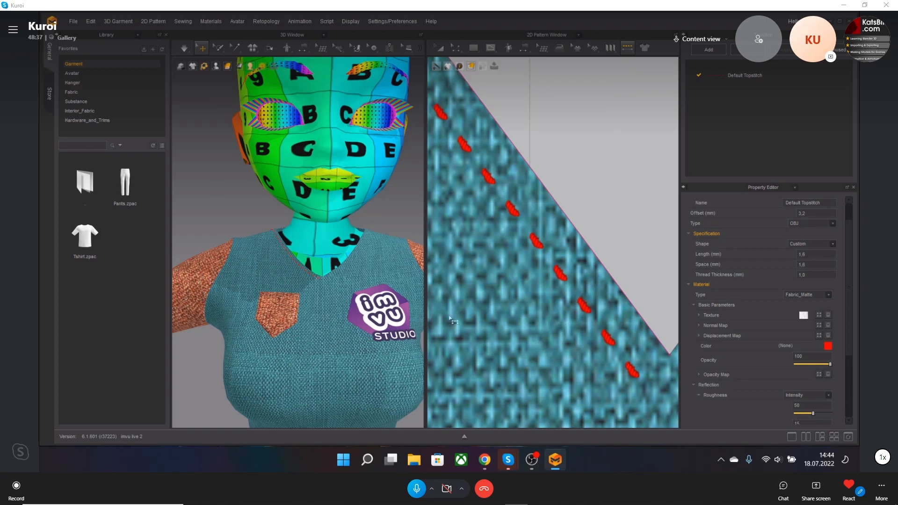
scroll(315, 329, "up", 10)
middle_click_drag(315, 327, 317, 281)
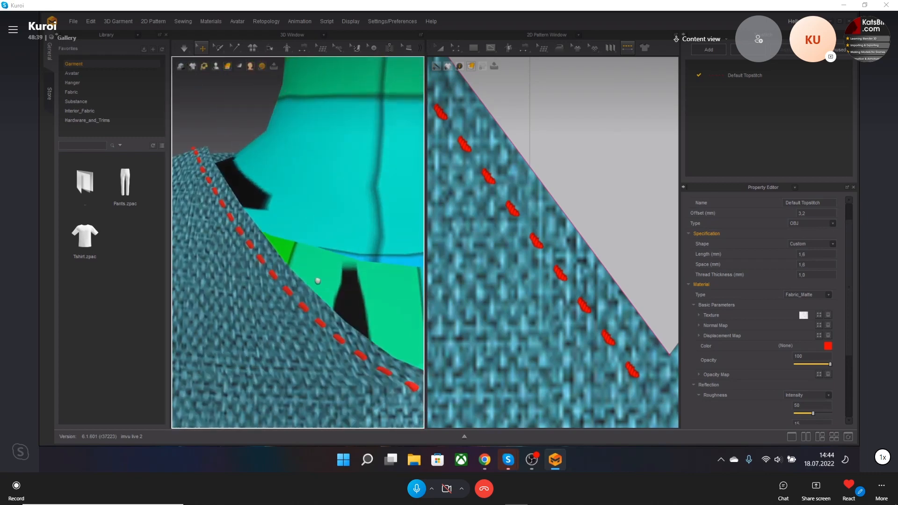
Step: Change the topstitch colour back to white
left_click(828, 346)
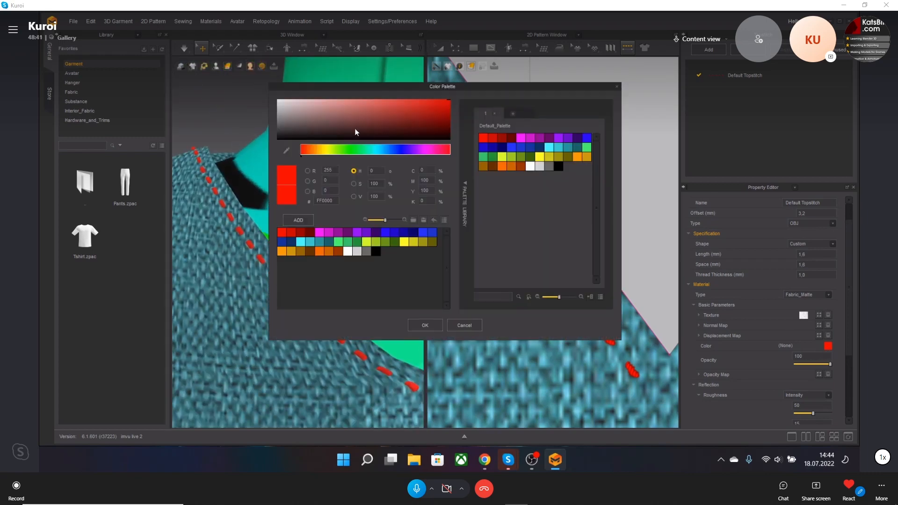
left_click(347, 251)
left_click(471, 324)
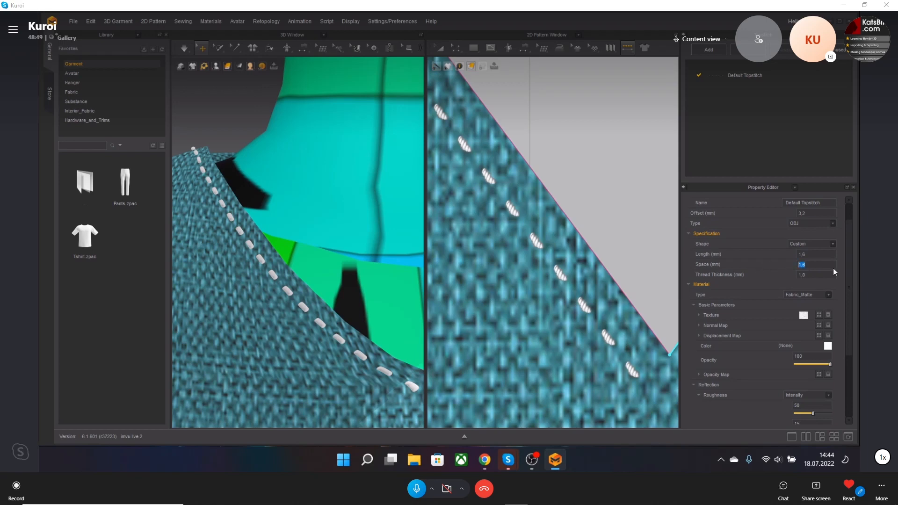
Step: Set the topstitch space to 3 mm and the stitch length to 5 mm
type("3")
key("Return")
left_click(825, 256)
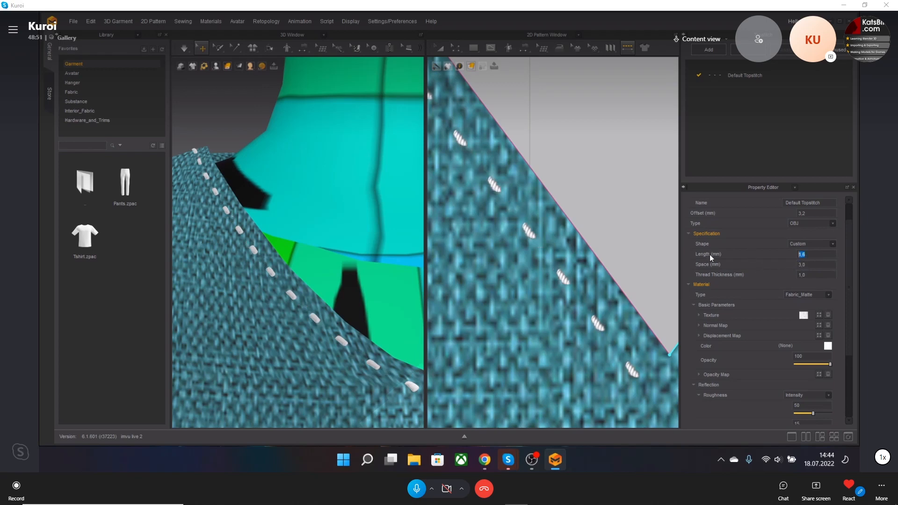
type("5")
key("Return")
Step: Examine the lengthened topstitches along the V-neckline on the avatar, up close and from several angles
scroll(305, 298, "down", 5)
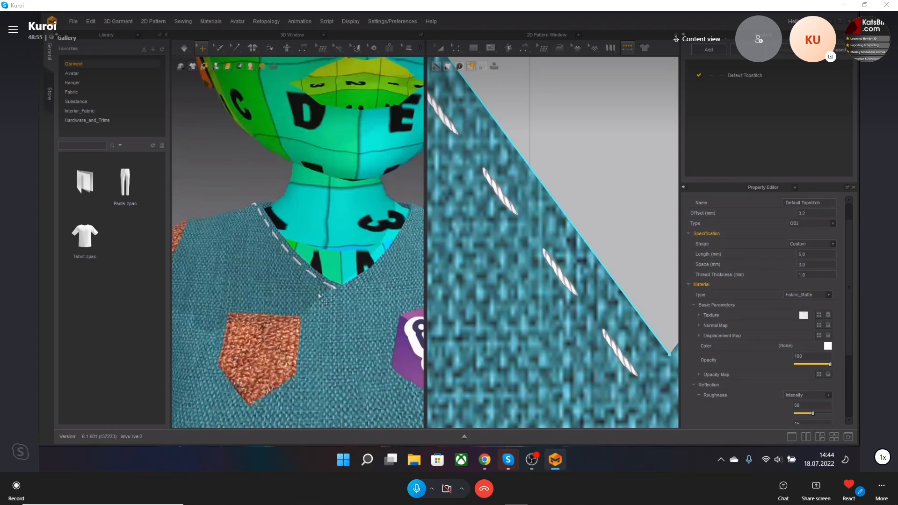
mouse_move(317, 297)
right_mouse_down()
mouse_move(452, 310)
mouse_move(231, 283)
mouse_move(294, 277)
mouse_move(334, 295)
right_mouse_up()
scroll(330, 297, "down", 4)
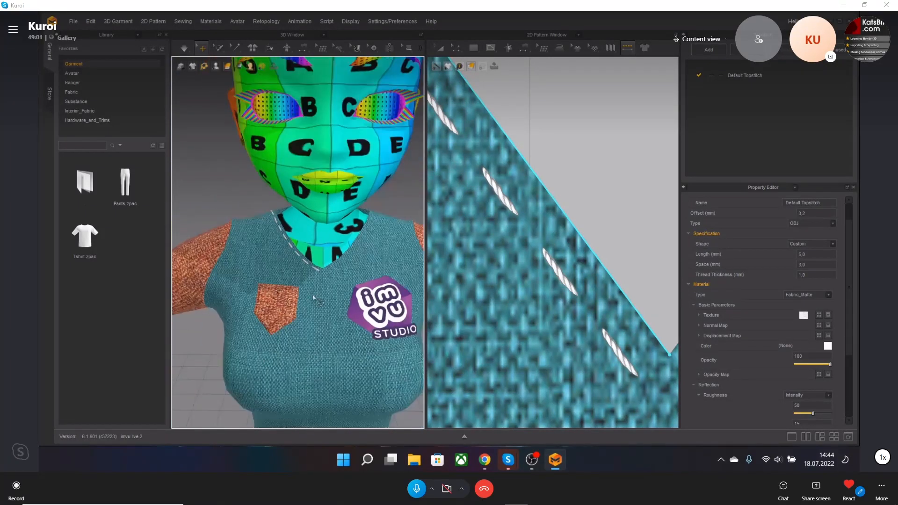
middle_click_drag(285, 280, 326, 301)
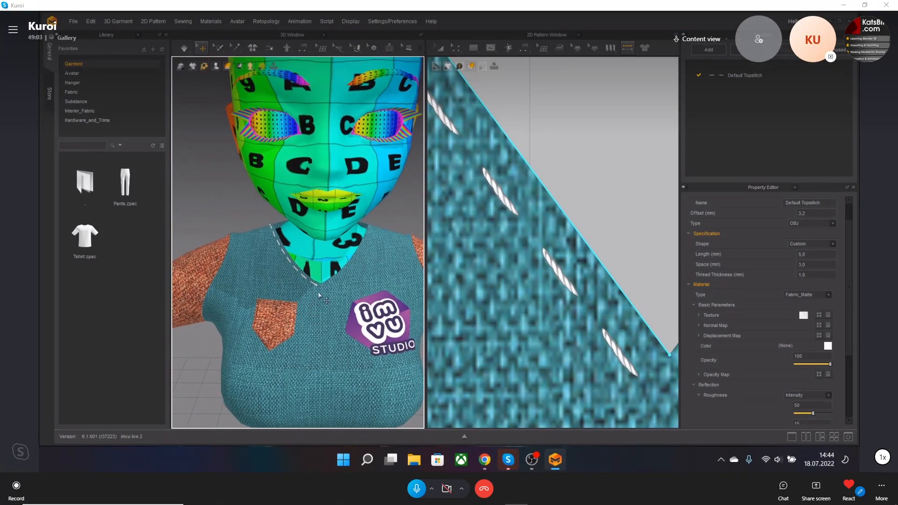
scroll(299, 274, "up", 5)
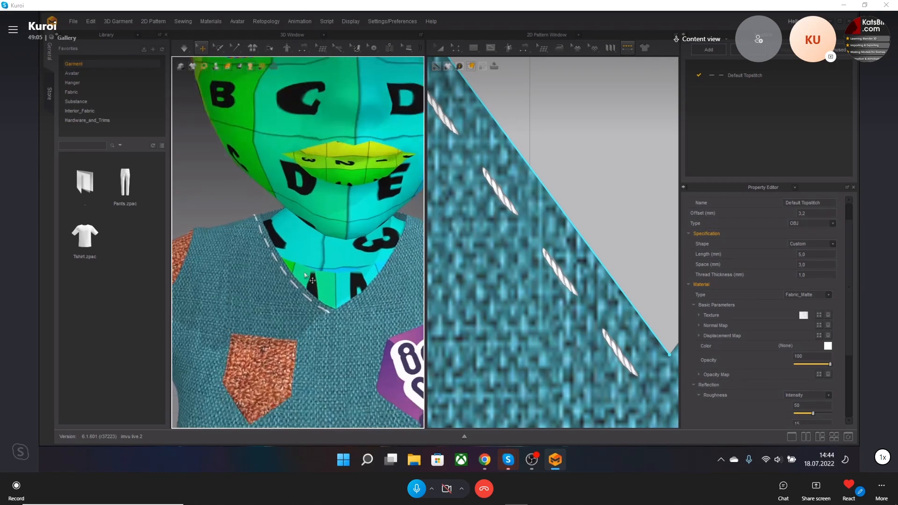
right_click_drag(262, 295, 392, 304)
scroll(296, 237, "up", 2)
scroll(302, 244, "up", 4)
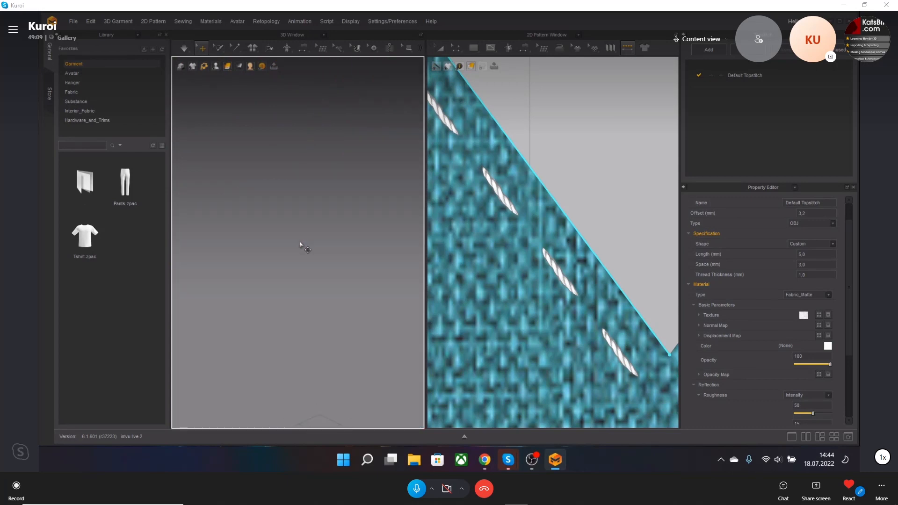
scroll(304, 247, "down", 4)
right_click_drag(324, 255, 392, 299)
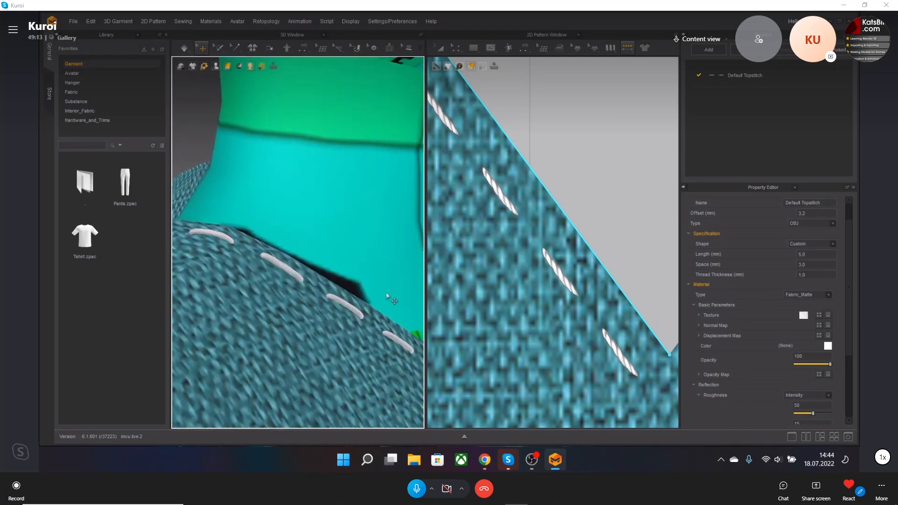
Step: Compare the neckline topstitching close up and in the full front view, and select the shirt's front piece
left_click(360, 319)
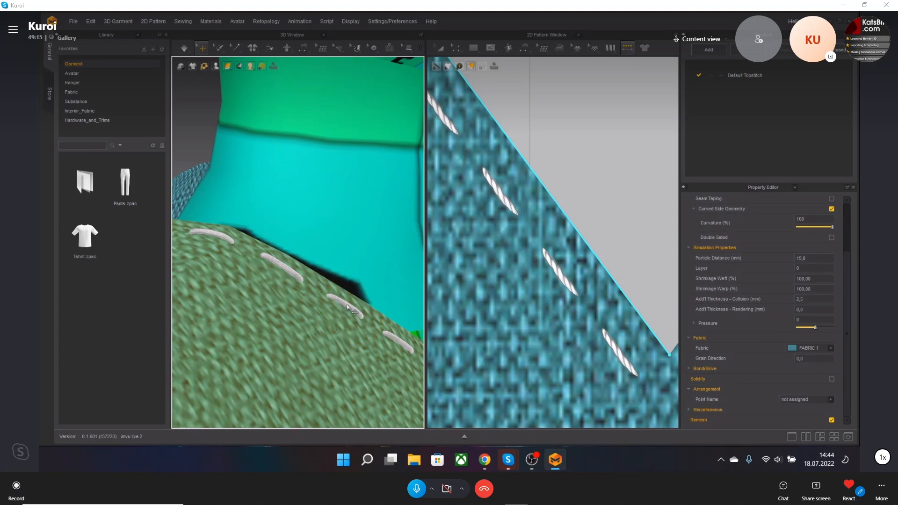
left_click(347, 306)
left_click(212, 139)
scroll(317, 250, "down", 3)
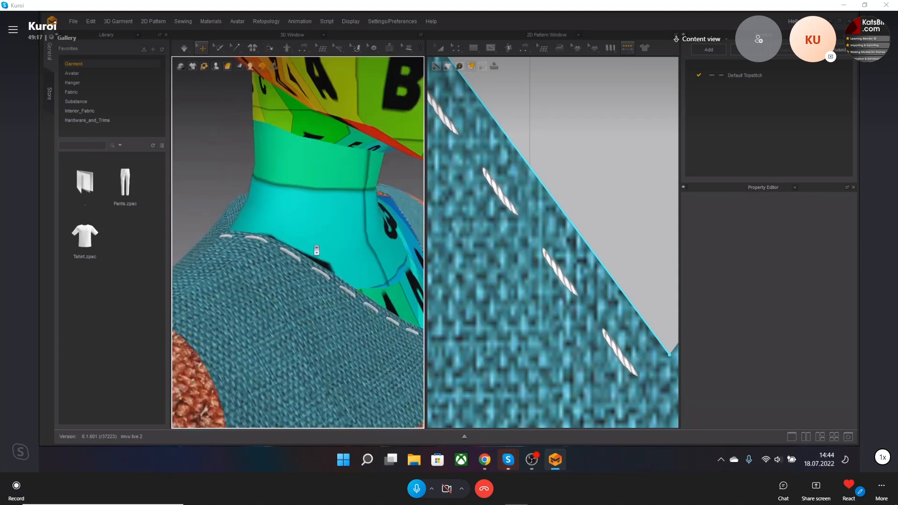
scroll(316, 250, "down", 8)
right_click_drag(394, 296, 322, 273)
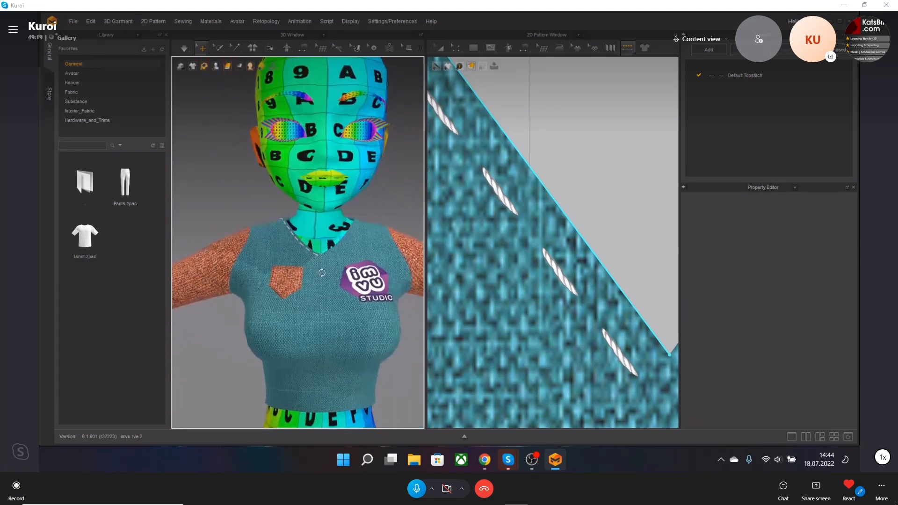
scroll(326, 261, "up", 5)
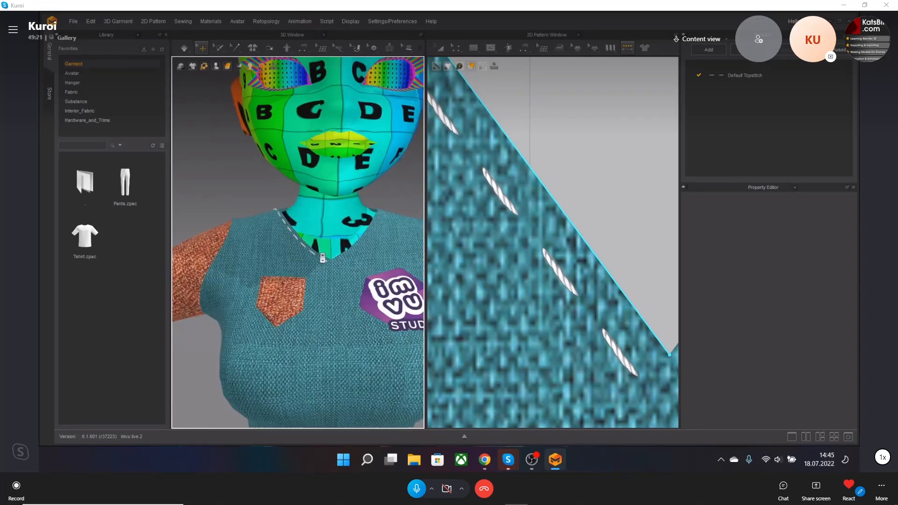
scroll(326, 260, "up", 3)
scroll(350, 298, "down", 6)
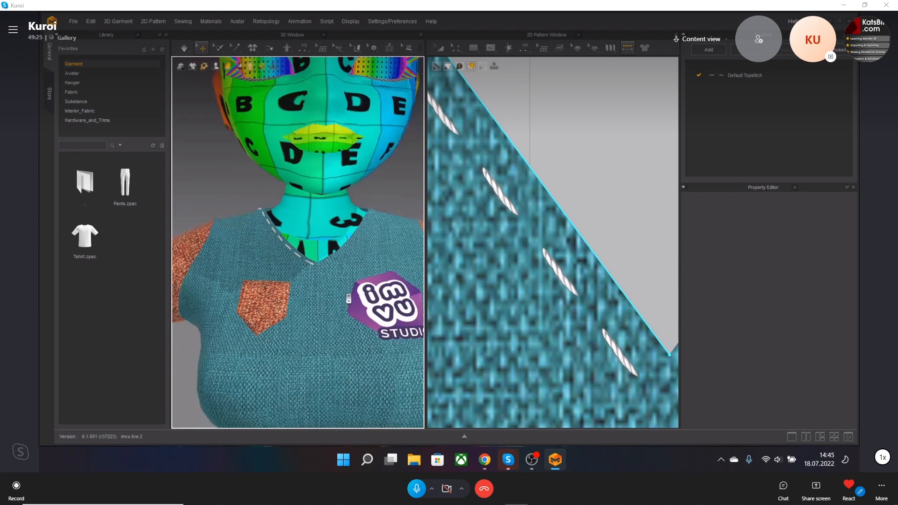
left_click(312, 267)
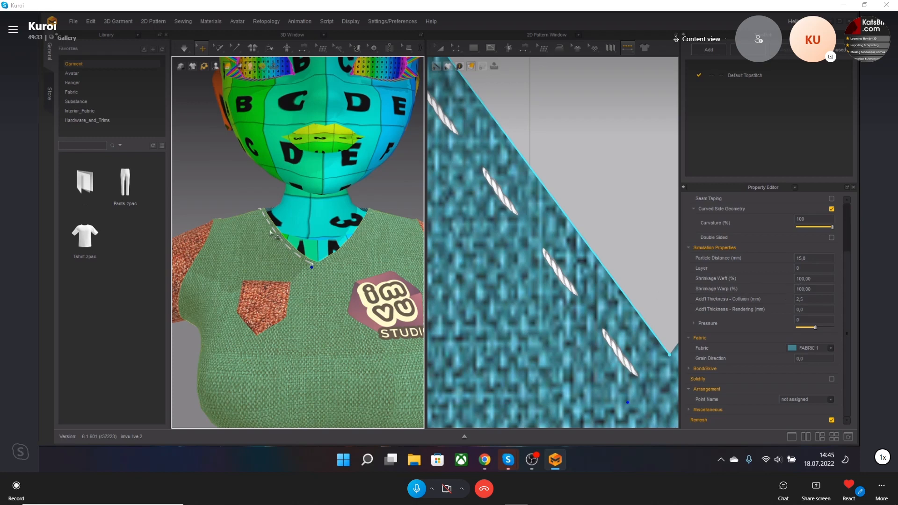
Step: Add a segment topstitch to the front piece's shoulder edge next to the already stitched side of the V-neckline
left_click(256, 203)
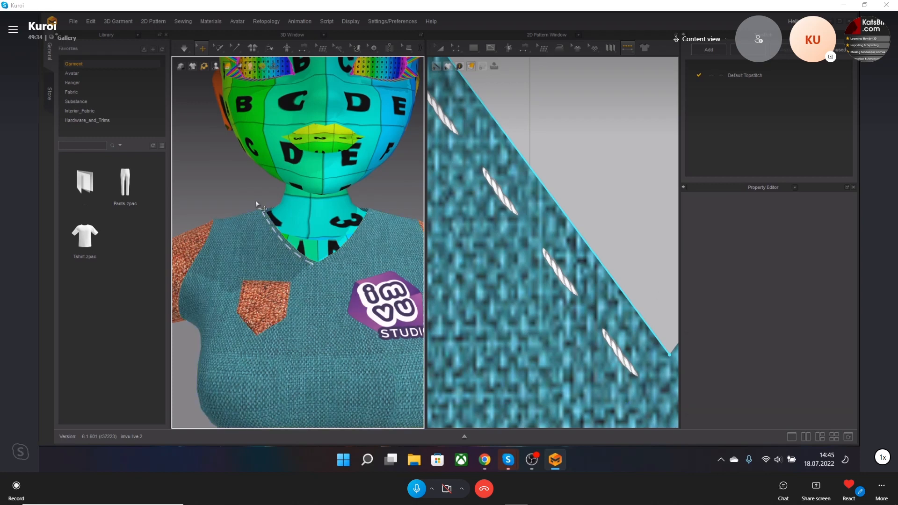
left_click(322, 266)
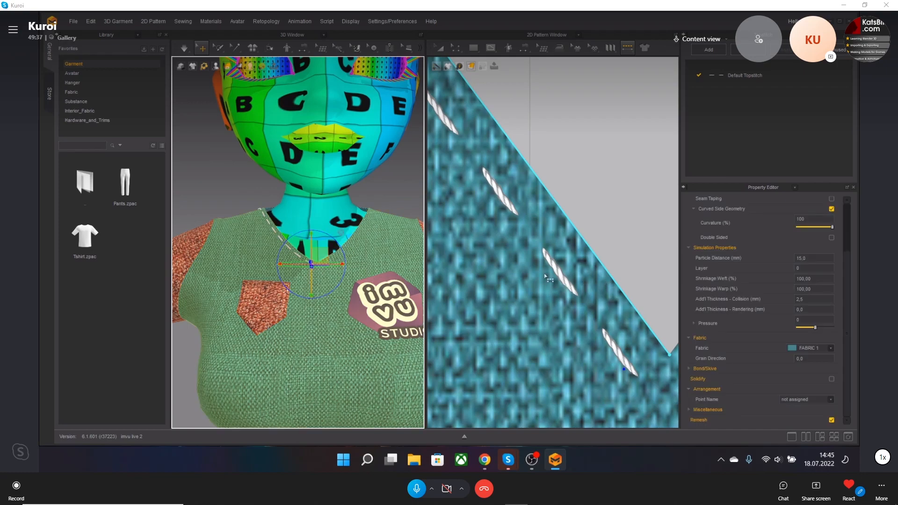
scroll(612, 290, "down", 5)
scroll(533, 238, "up", 5)
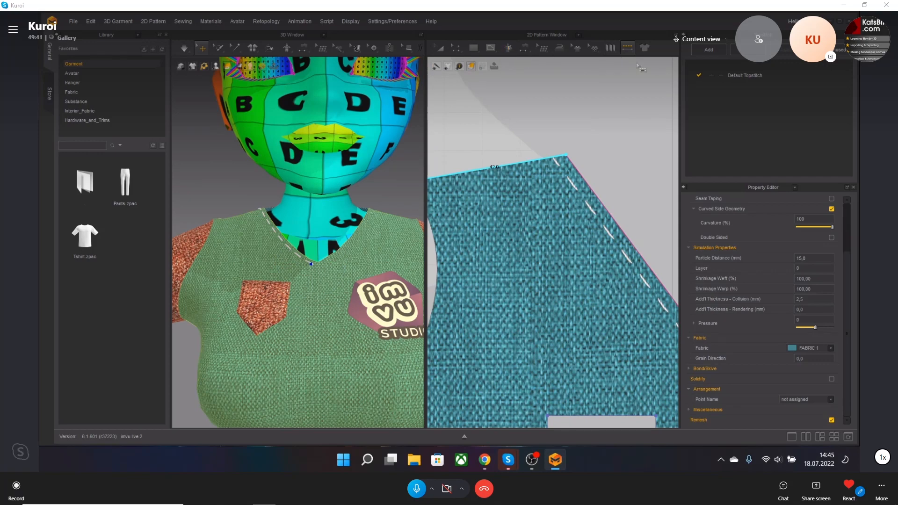
left_click(628, 50)
left_click(637, 77)
left_click(520, 163)
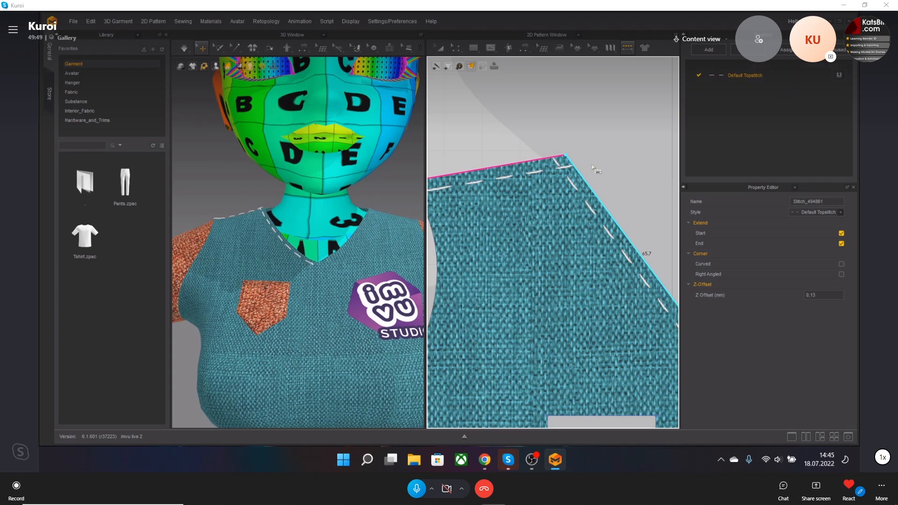
Step: Add segment topstitches to the other side of the V-neckline and its adjoining shoulder edge
scroll(585, 215, "down", 2)
middle_click_drag(655, 237, 598, 241)
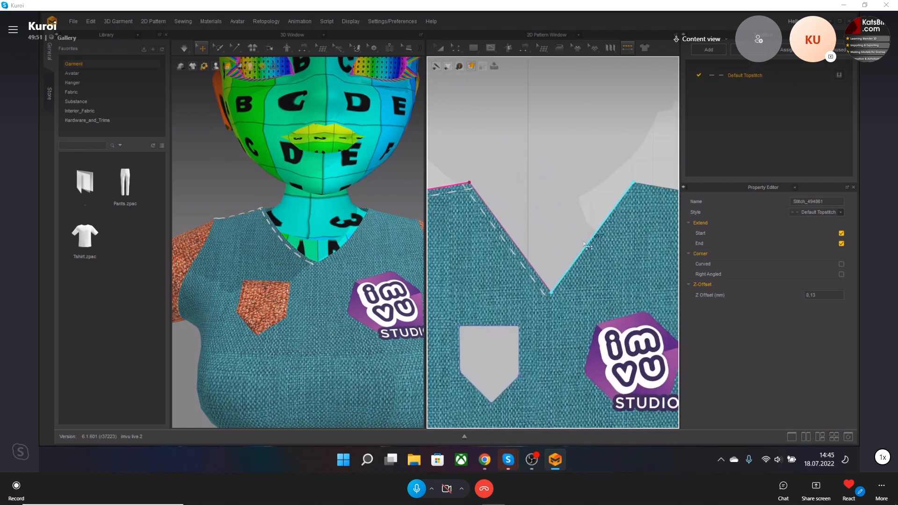
left_click(588, 242)
middle_click_drag(646, 204, 597, 207)
left_click(599, 194)
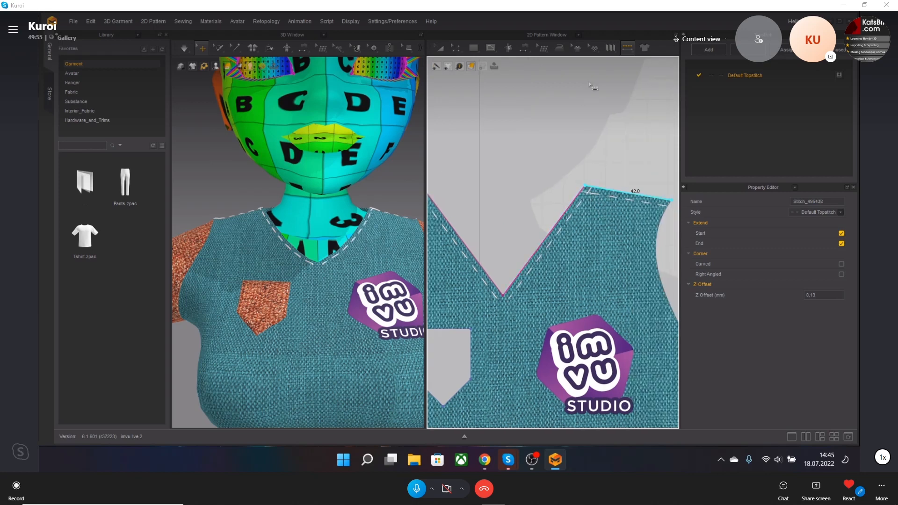
Step: Choose the Free Topstitch tool and undo the last two topstitches, on the shoulder edge and the adjoining V-neckline edge
left_click(627, 52)
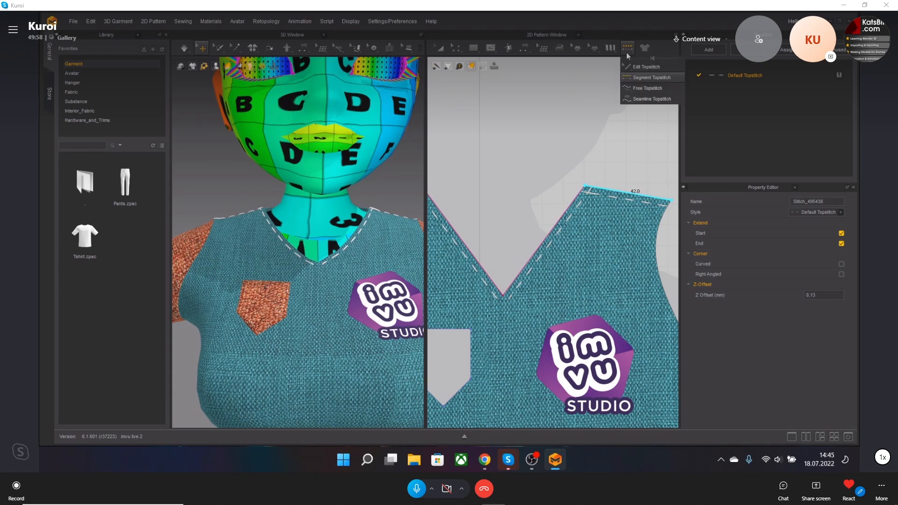
left_click(646, 88)
scroll(608, 202, "up", 3)
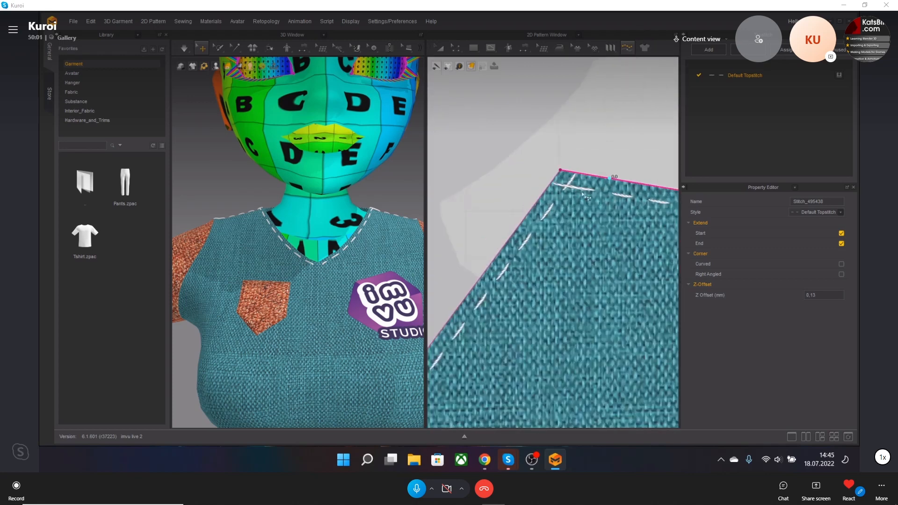
scroll(576, 189, "down", 2)
scroll(600, 200, "up", 3)
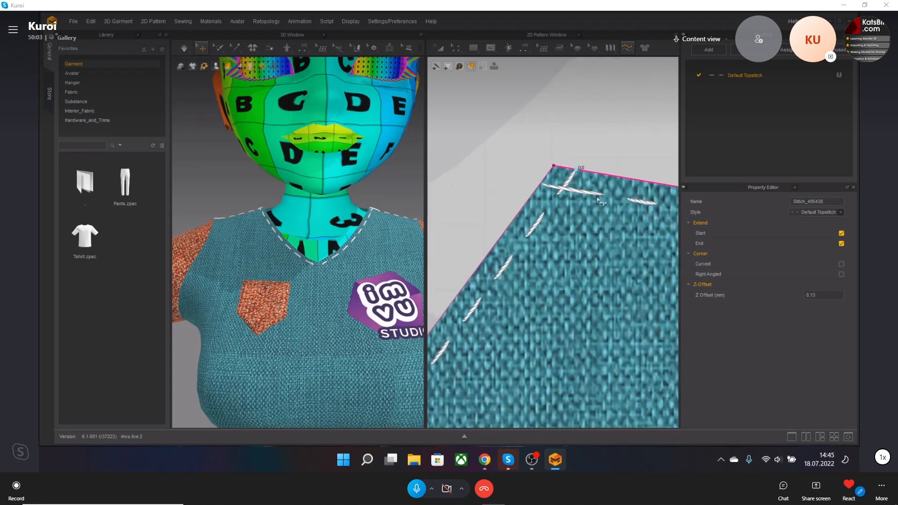
right_click_drag(600, 202, 586, 203)
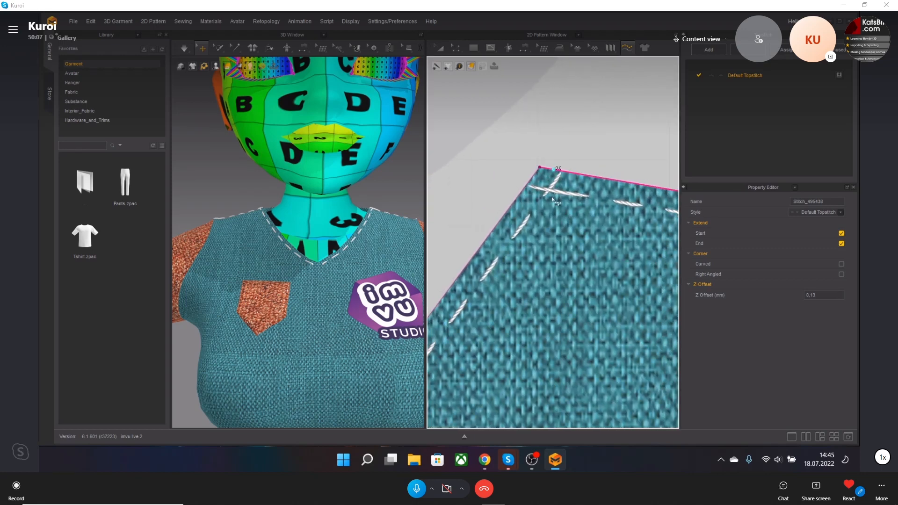
scroll(557, 201, "down", 3)
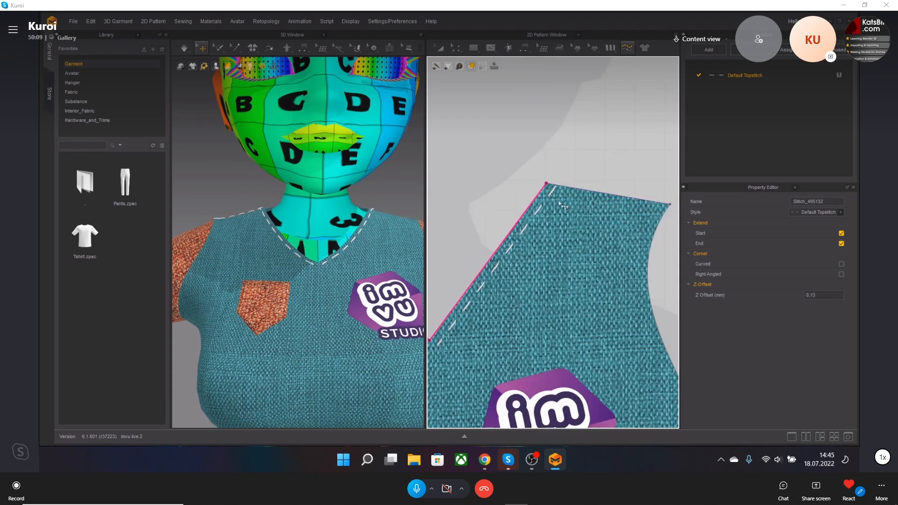
scroll(532, 216, "down", 2)
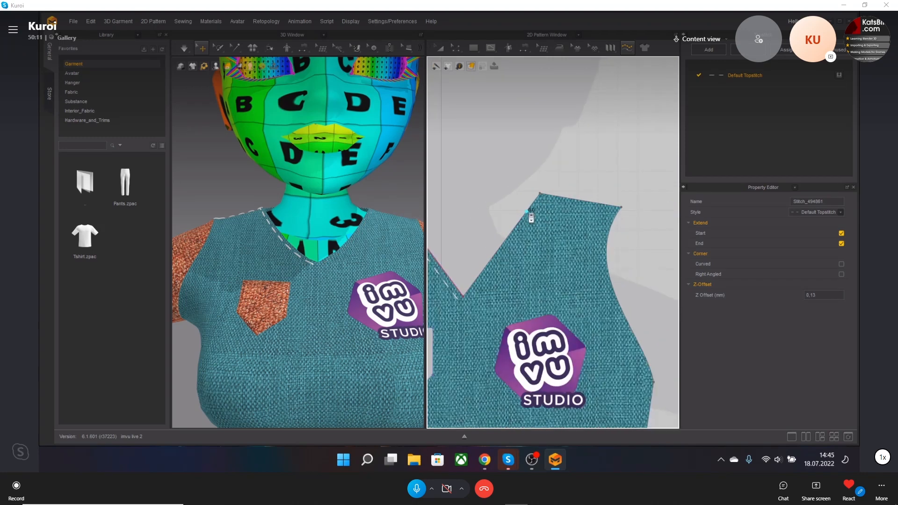
Step: Try to draw a free topstitch along the unstitched side of the V-neckline
right_click_drag(481, 267, 582, 248)
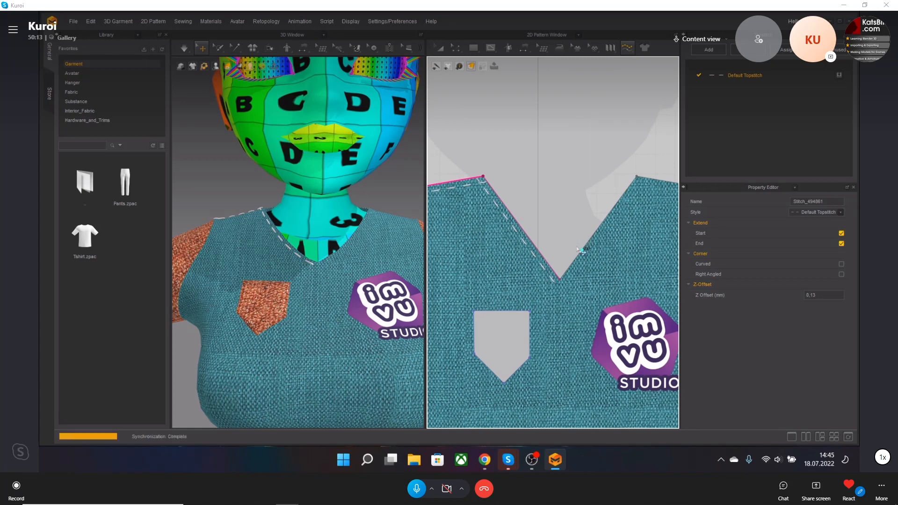
left_click(580, 249)
left_click(585, 254)
left_click(592, 199)
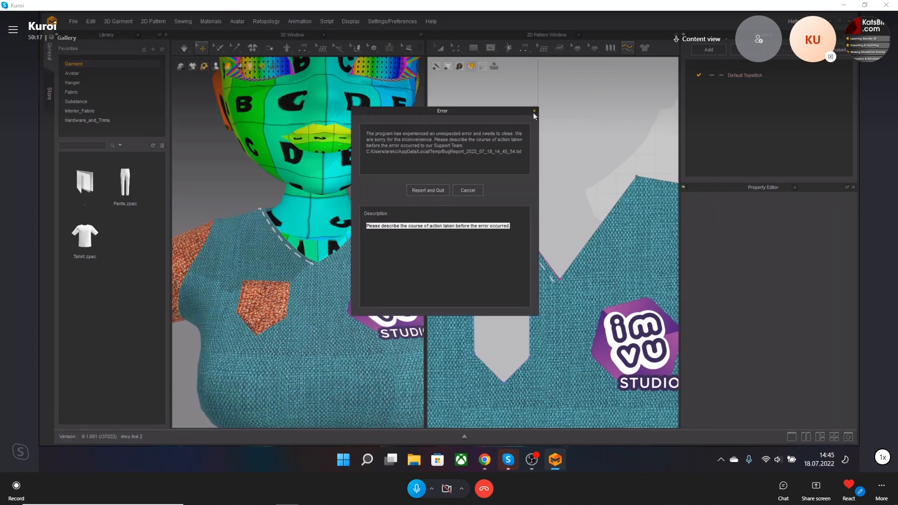
Step: Dismiss the error report and restart Marvelous Designer with the saved login
left_click(534, 112)
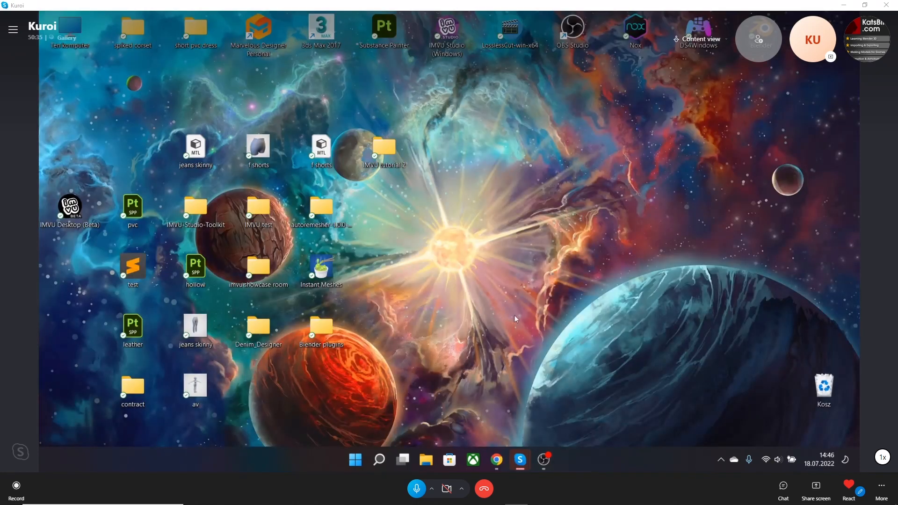
double_click(273, 39)
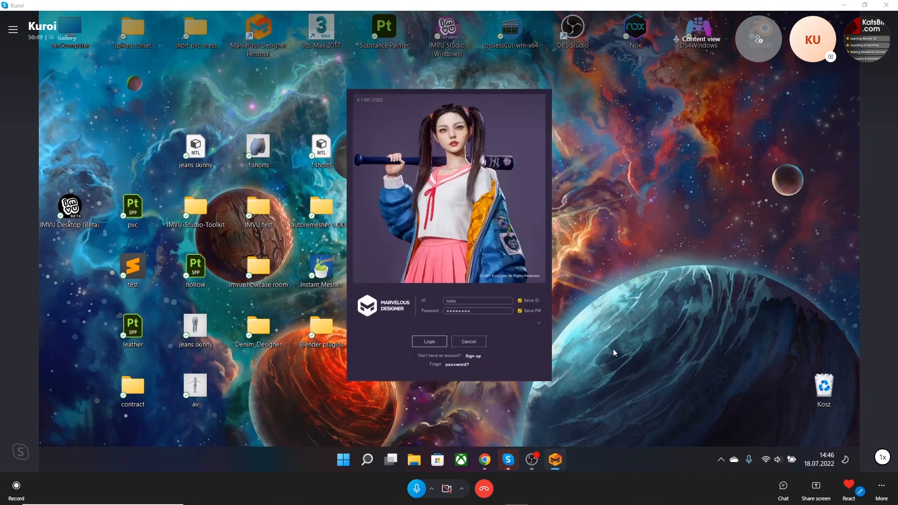
left_click(463, 346)
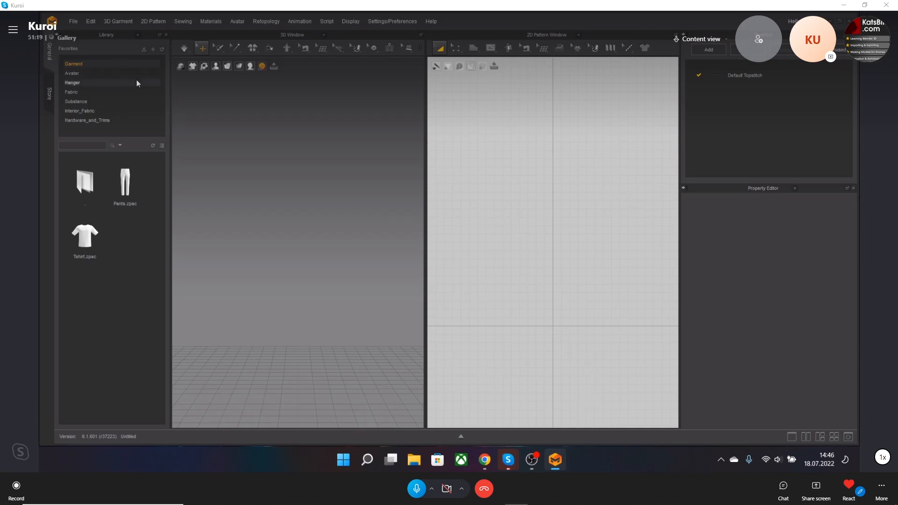
left_click(72, 23)
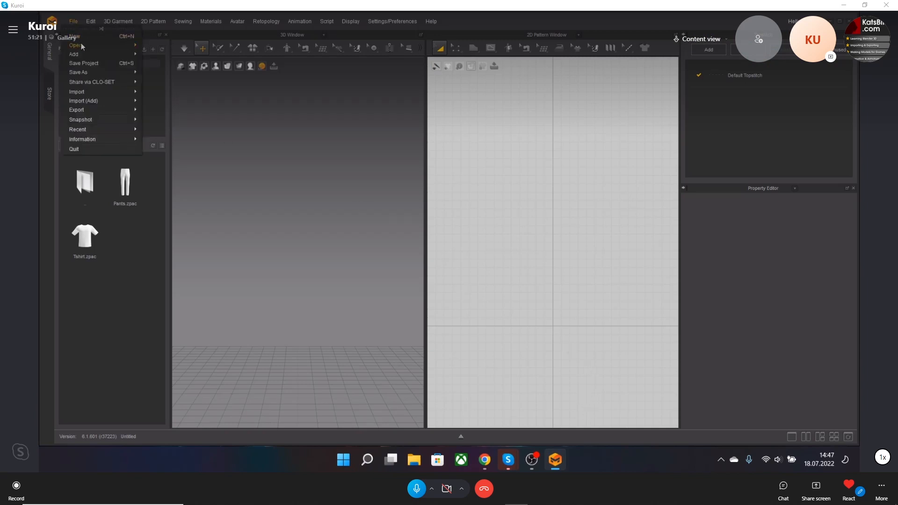
mouse_move(83, 47)
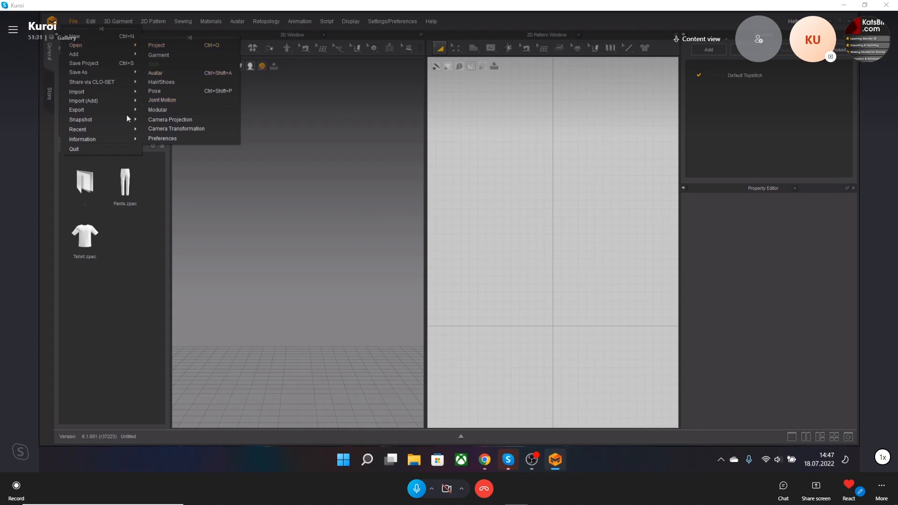
mouse_move(108, 131)
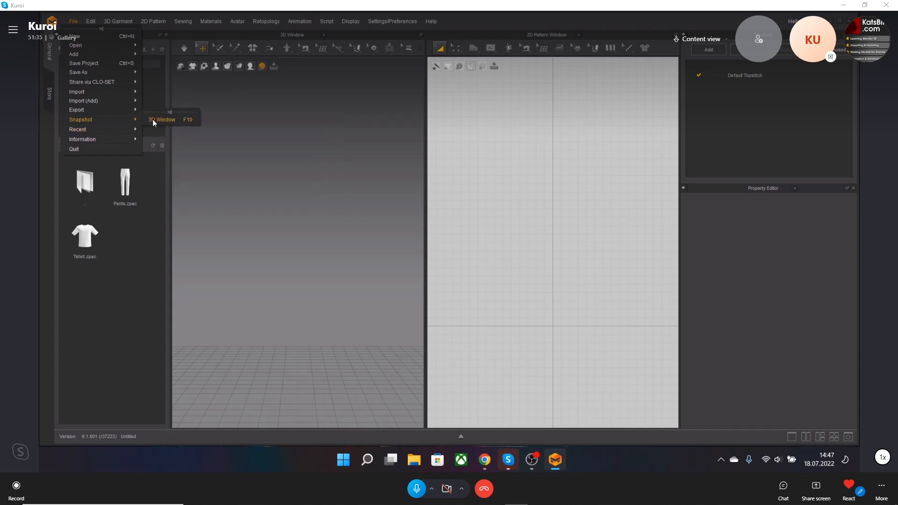
left_click(160, 119)
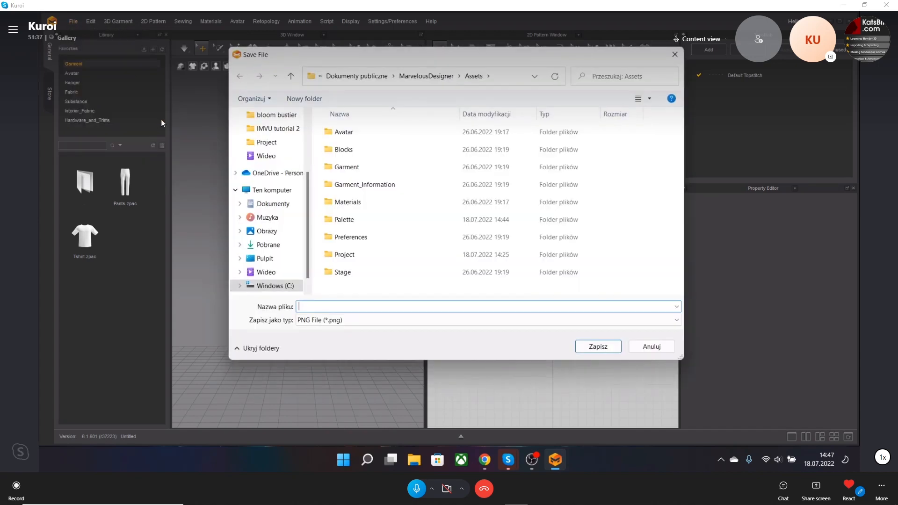
left_click(652, 346)
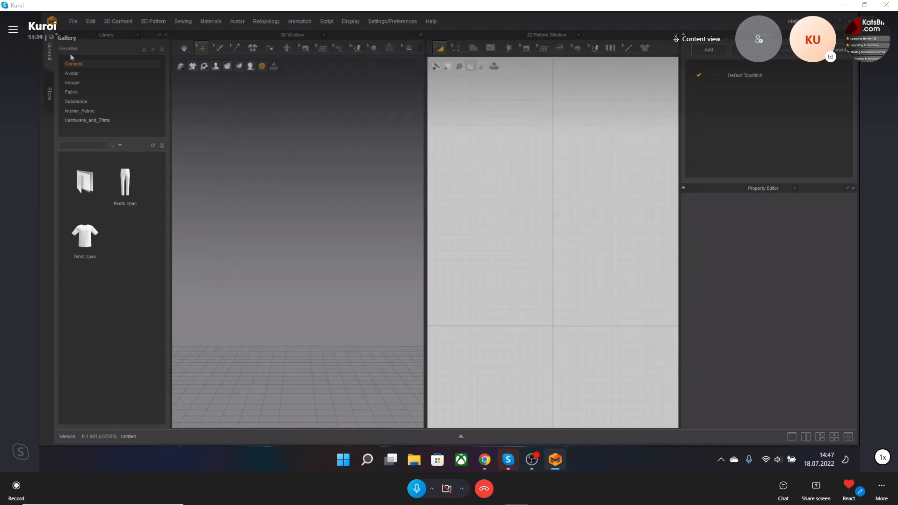
Step: Open the project file imvu live 2 from the Project folder
left_click(73, 21)
mouse_move(112, 129)
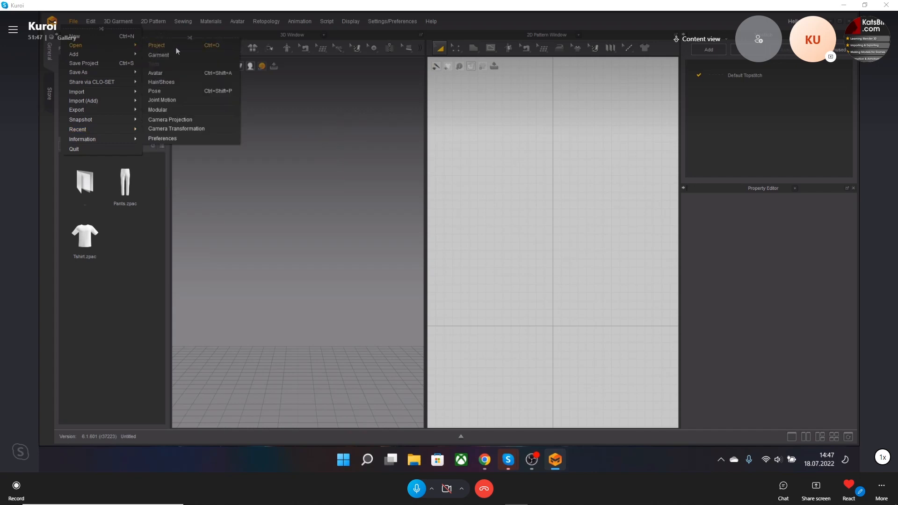
left_click(176, 47)
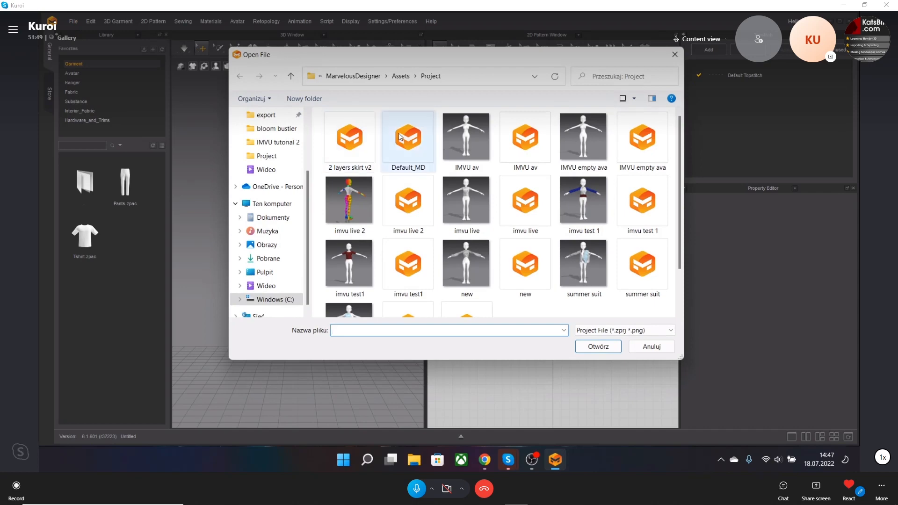
double_click(355, 216)
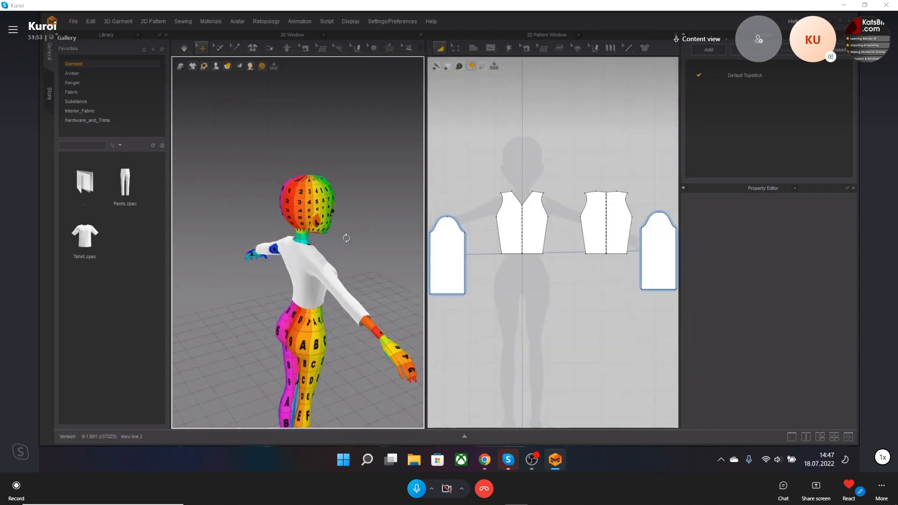
Step: Select the shirt's front piece on the avatar and switch the object list from topstitches to fabrics
right_click_drag(346, 239, 225, 217)
scroll(329, 263, "up", 4)
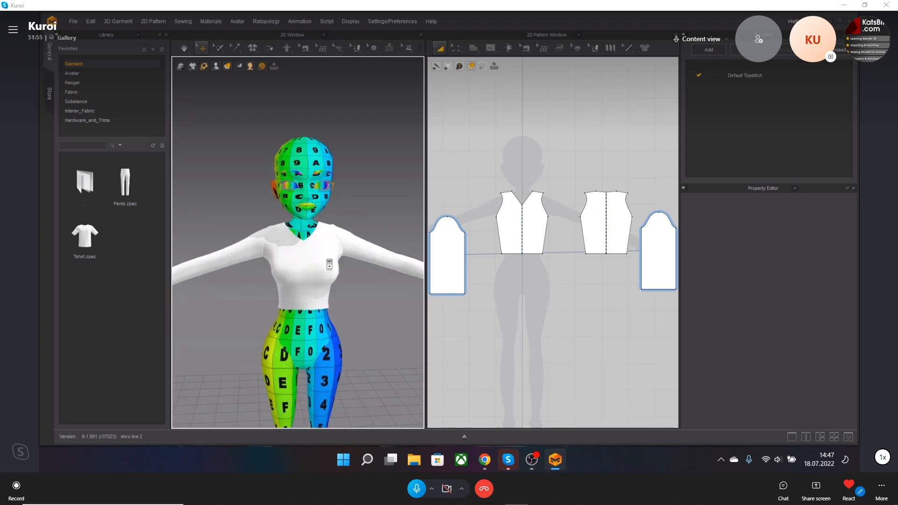
scroll(329, 263, "up", 1)
middle_click_drag(317, 270, 300, 249)
left_click(299, 249)
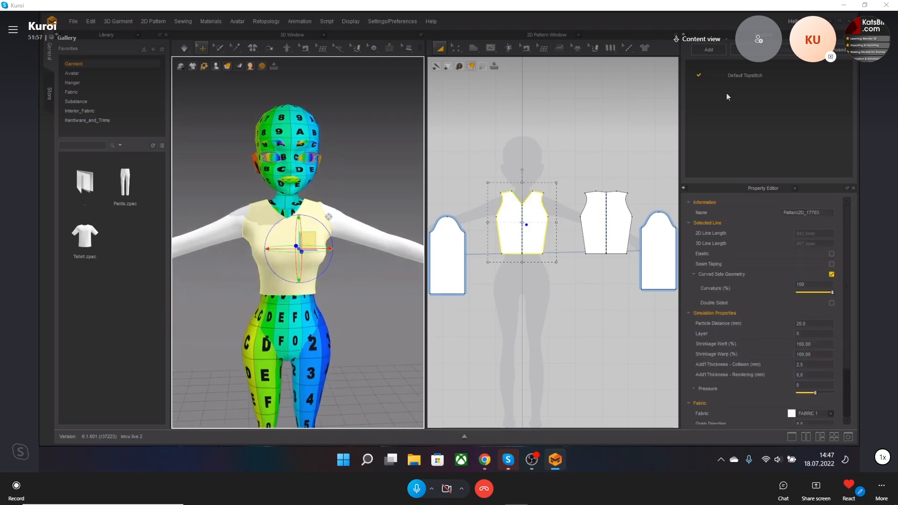
left_click(765, 50)
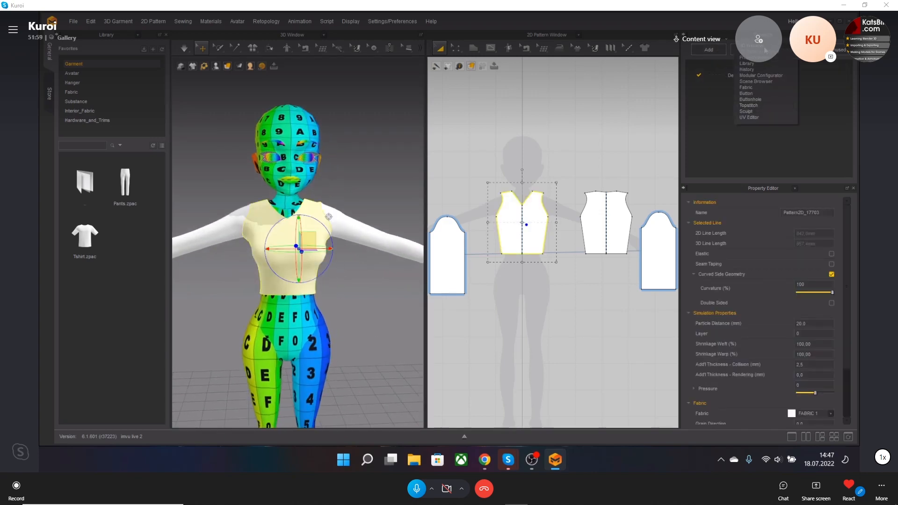
left_click(758, 88)
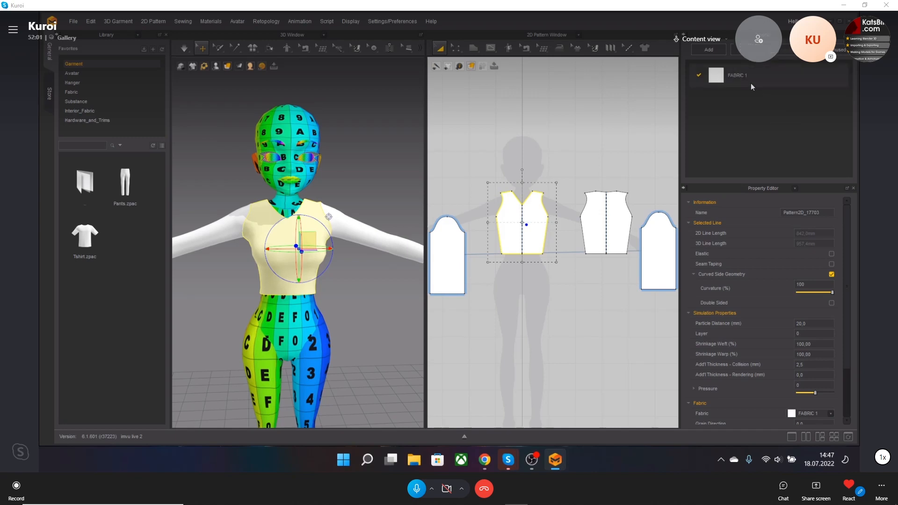
Step: Apply image 2 from the IMVU tutorial 2 folder as the texture of FABRIC 1
scroll(774, 335, "down", 1)
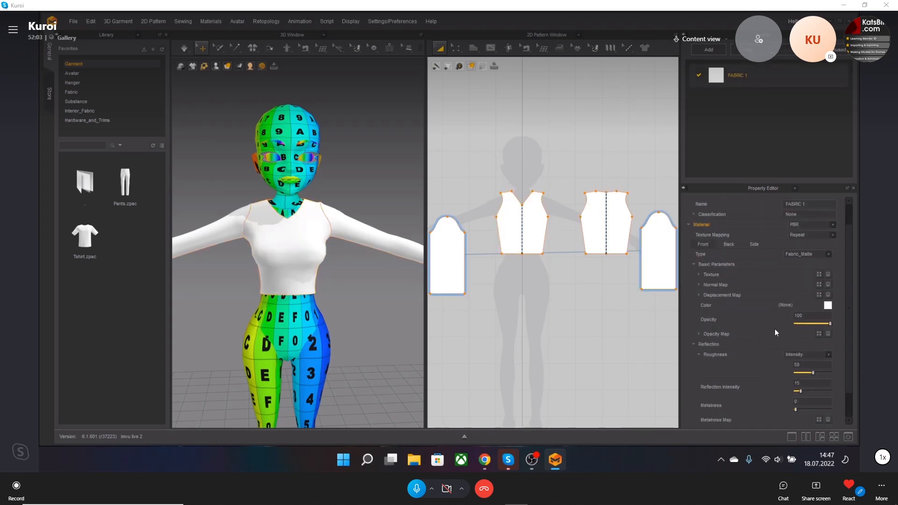
scroll(774, 329, "up", 1)
left_click(819, 300)
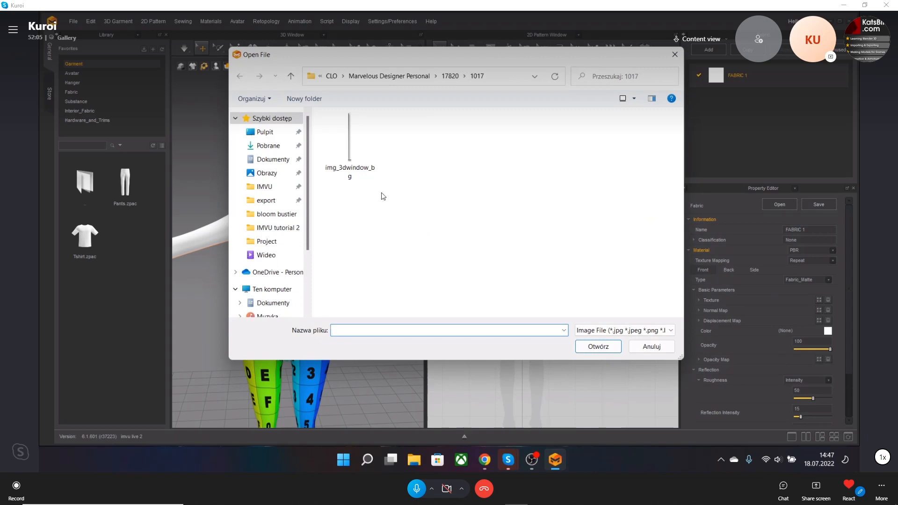
scroll(279, 159, "down", 3)
scroll(282, 205, "up", 3)
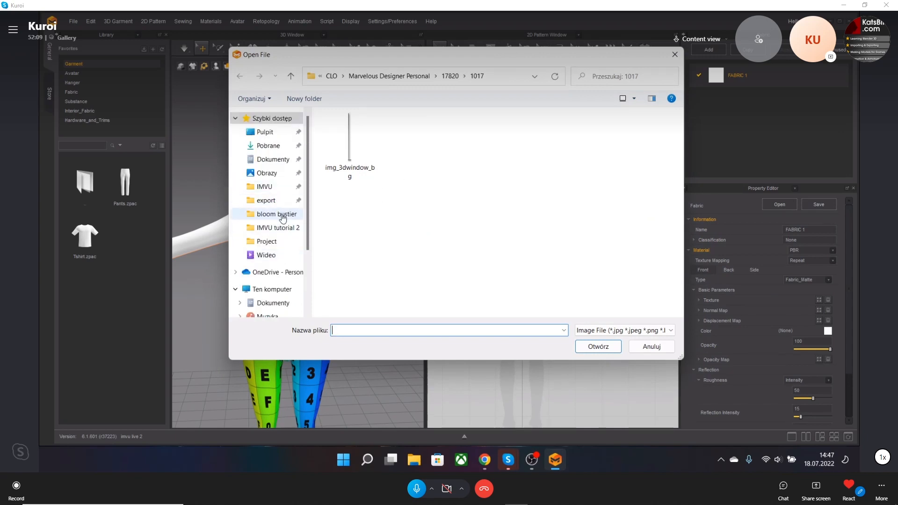
left_click(283, 227)
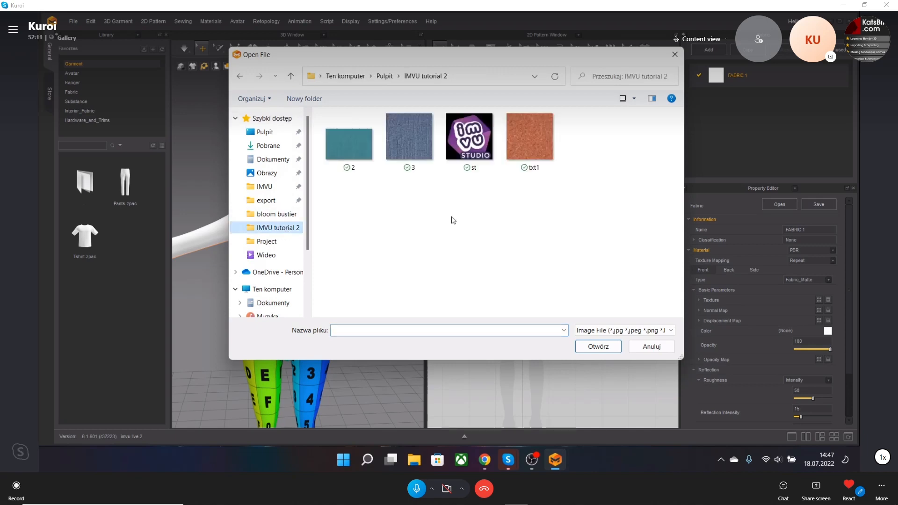
double_click(371, 146)
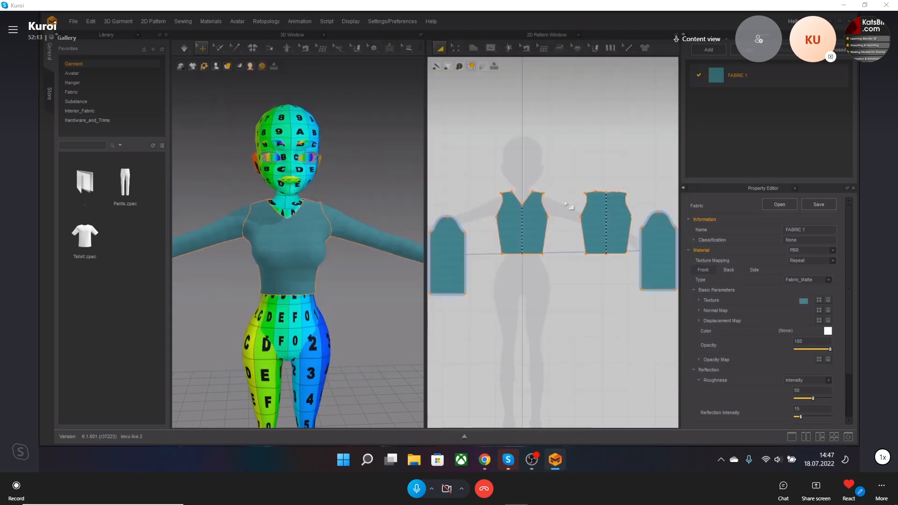
scroll(318, 257, "up", 5)
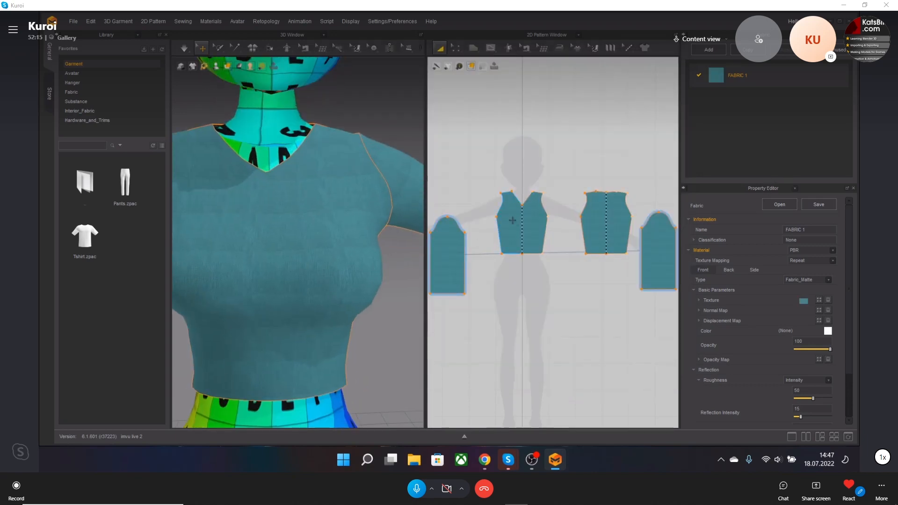
Step: Enlarge the fabric texture proportionally on the shirt's front piece with the Edit Texture (2D) tool so the weave shows
left_click(541, 218)
left_click(594, 48)
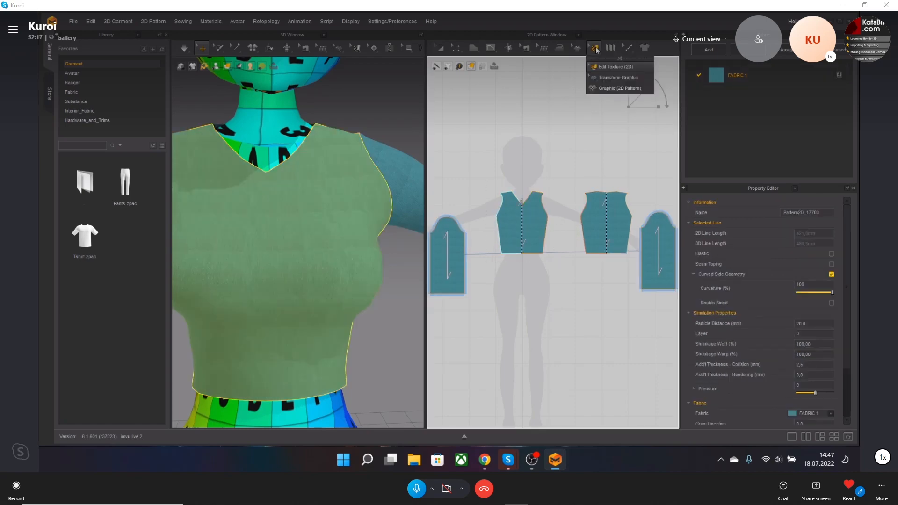
left_click(608, 78)
scroll(515, 224, "up", 5)
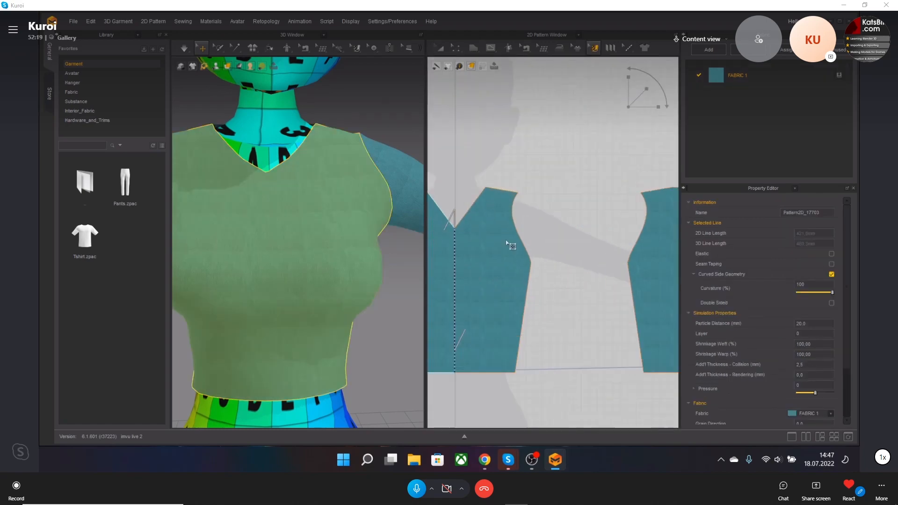
left_click_drag(496, 269, 508, 257)
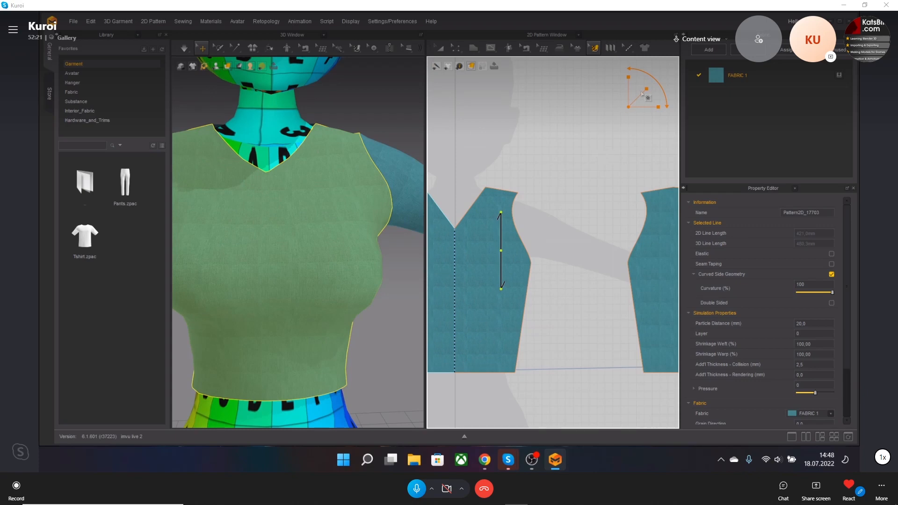
left_click_drag(644, 91, 791, 12)
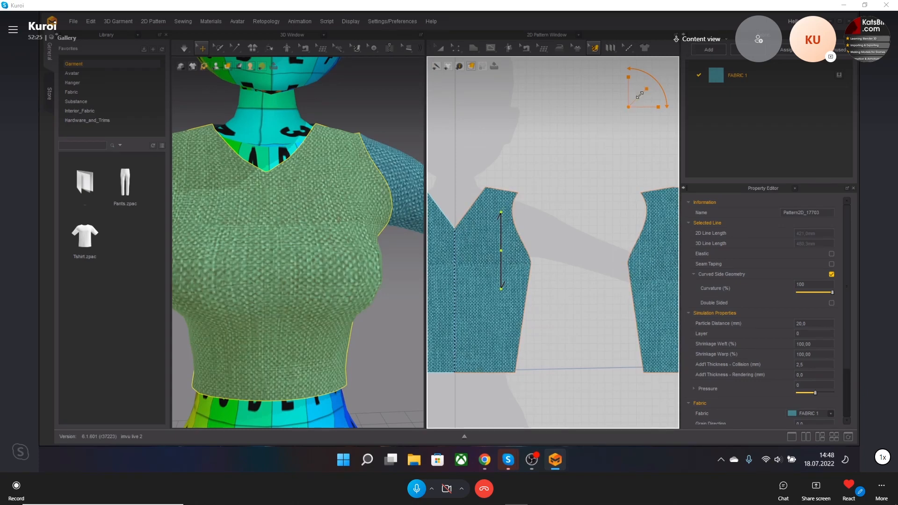
scroll(335, 254, "down", 6)
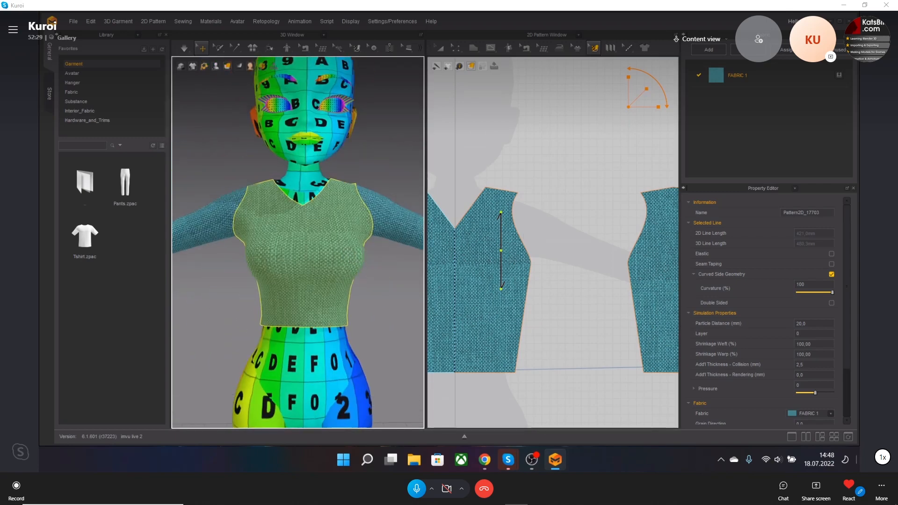
Step: Look through the Dokumenty folder and its Adobe subfolder in File Explorer and close the window
left_click(857, 461)
double_click(91, 44)
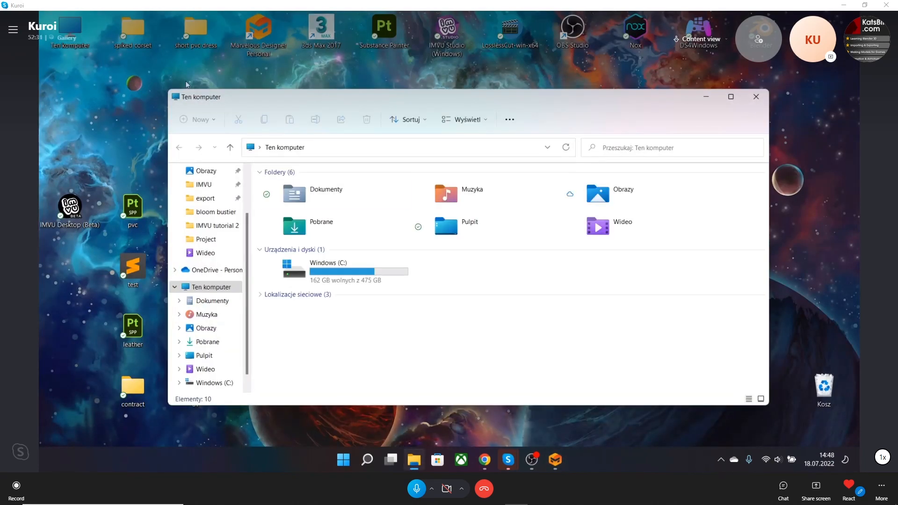
double_click(334, 200)
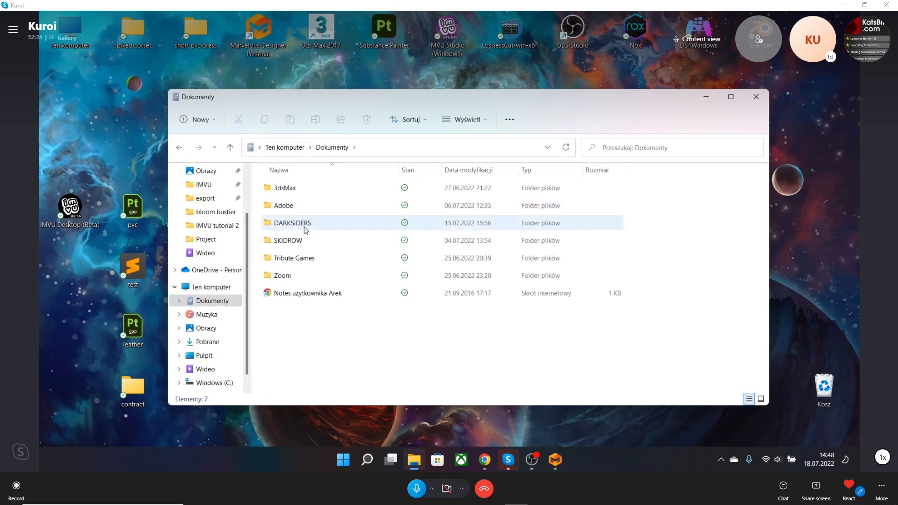
double_click(285, 206)
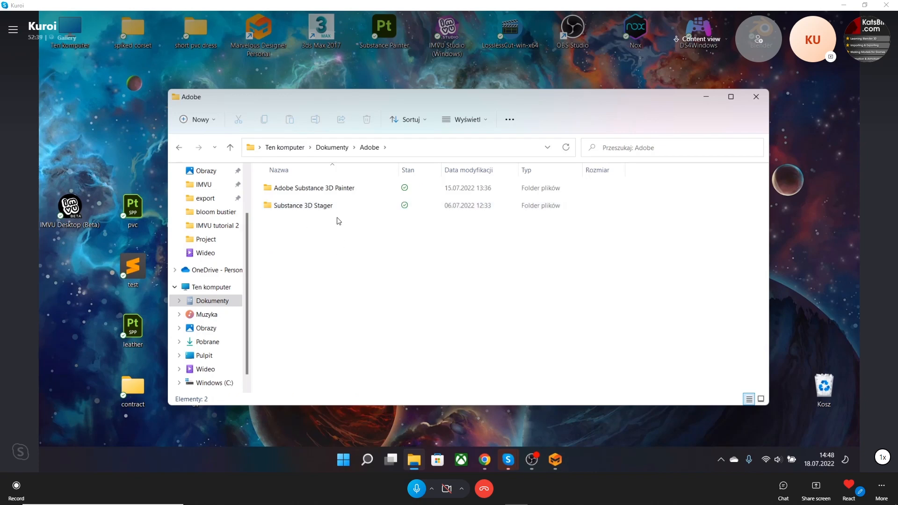
key("alt+Left")
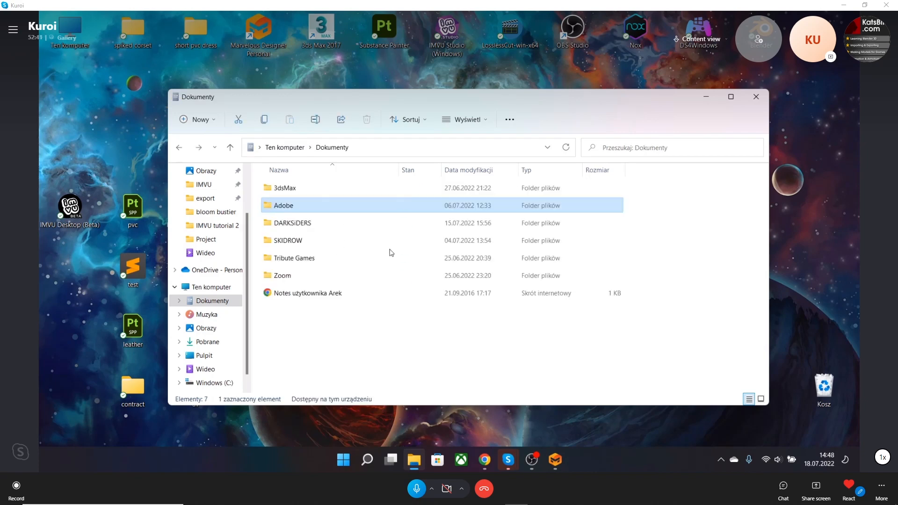
key("alt+Left")
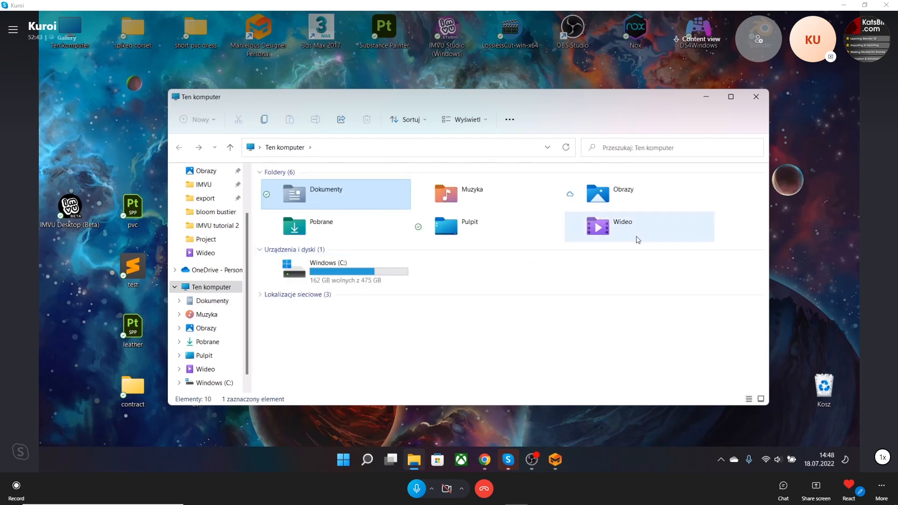
left_click(756, 97)
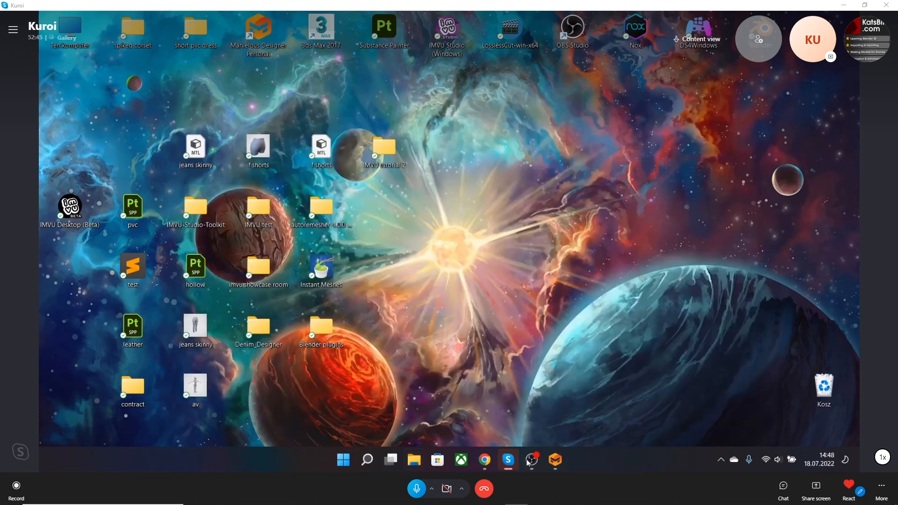
Step: Switch back to Marvelous Designer and fine-tune the proportional scale of the fabric texture on the front piece
left_click(558, 460)
scroll(292, 247, "down", 2)
scroll(317, 259, "up", 5)
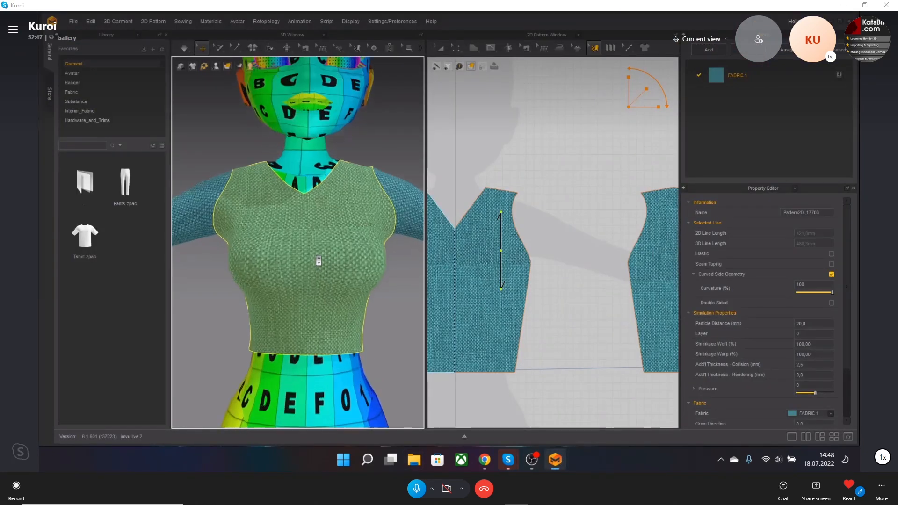
scroll(319, 262, "down", 5)
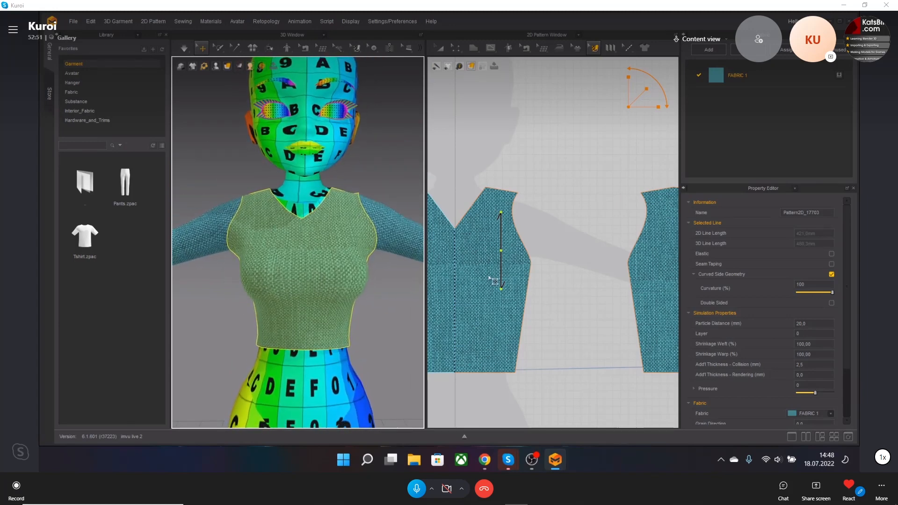
left_click(645, 89)
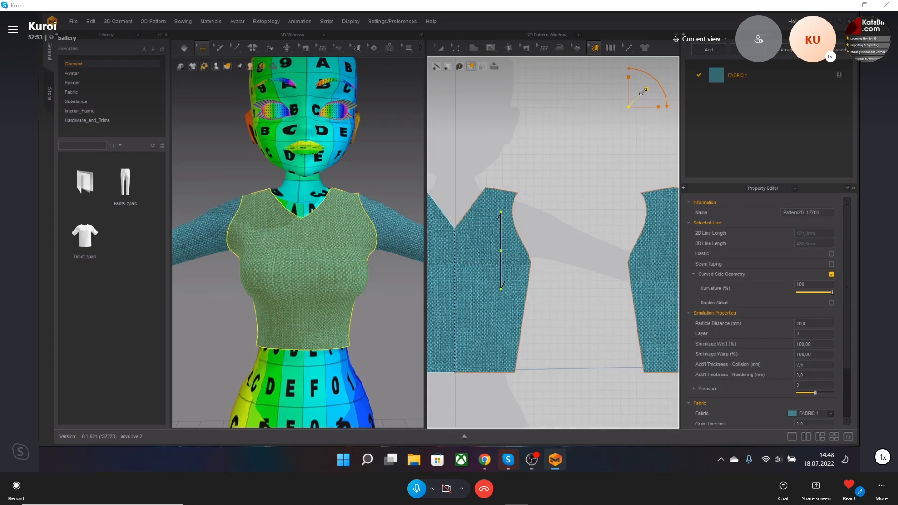
left_click_drag(646, 90, 629, 106)
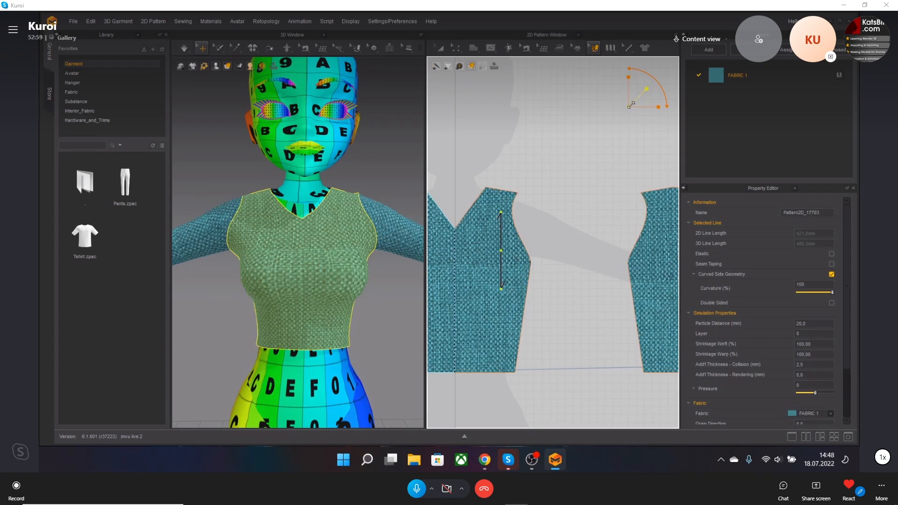
Step: Add the image st from the IMVU tutorial 2 folder as a graphic on the front piece at 361.2 × 361.2 mm
scroll(437, 284, "down", 5)
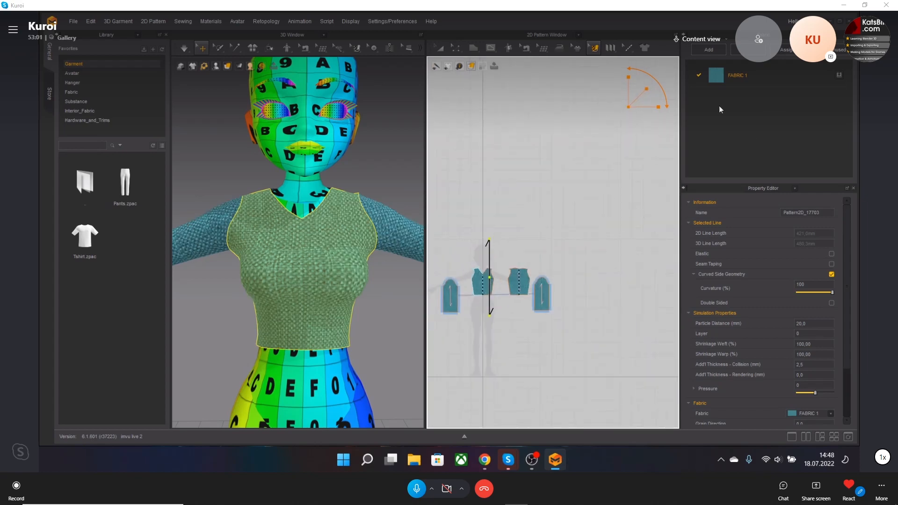
left_click(594, 49)
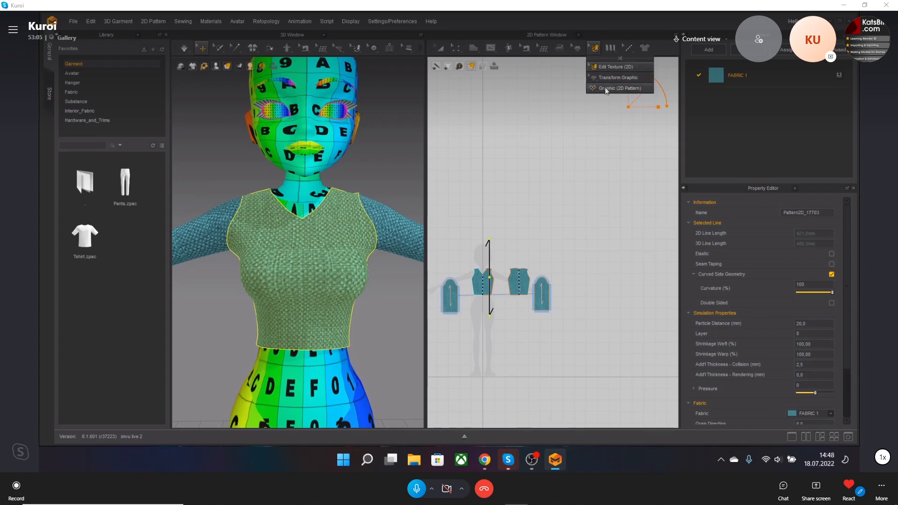
left_click(606, 88)
left_click(475, 140)
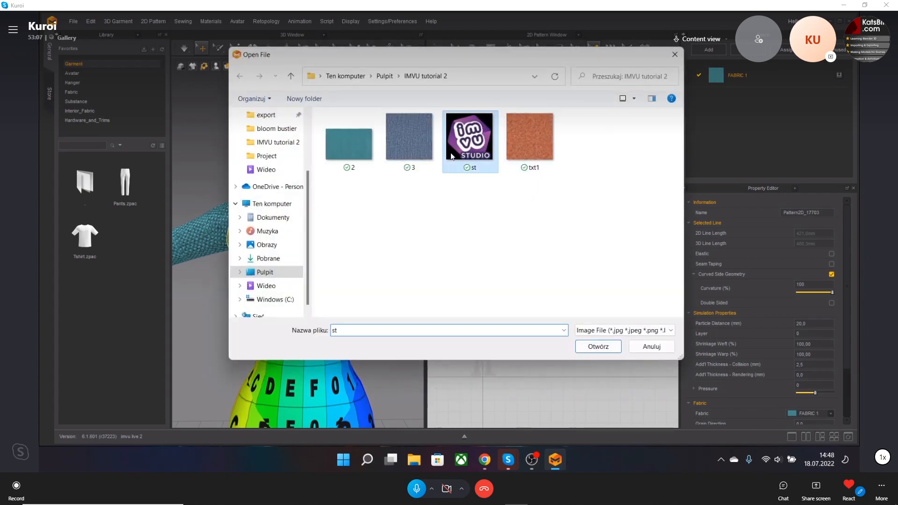
double_click(475, 140)
left_click(479, 283)
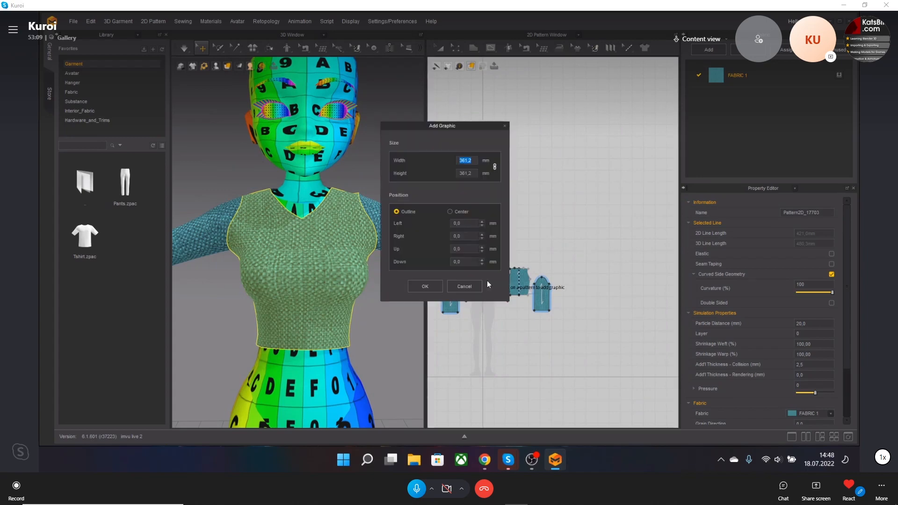
left_click(425, 286)
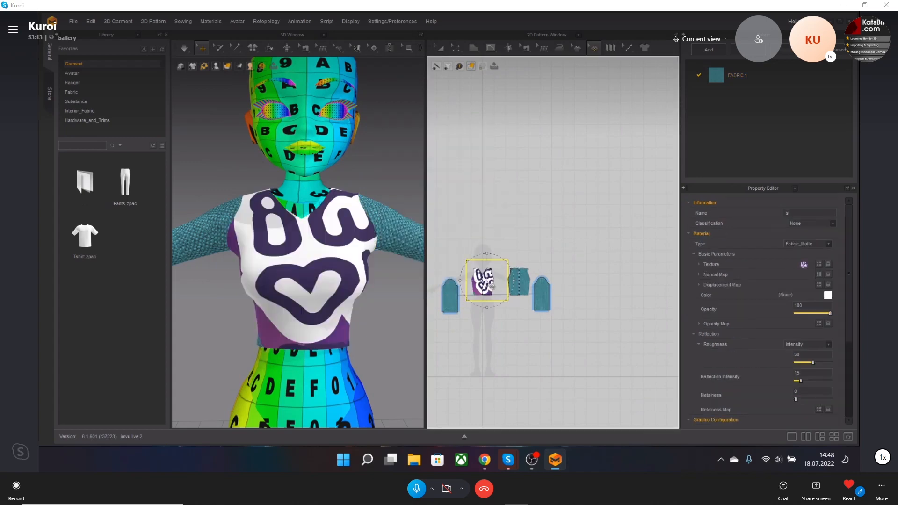
Step: Shrink the IMVU Studio graphic to a small logo and position it on the chest of the front piece
scroll(489, 283, "up", 5)
left_click_drag(513, 268, 497, 286)
left_click_drag(495, 287, 492, 302)
left_click(439, 52)
Step: Check the Dokumenty and Adobe folders in File Explorer again, close the window and return to Marvelous Designer
left_click(555, 460)
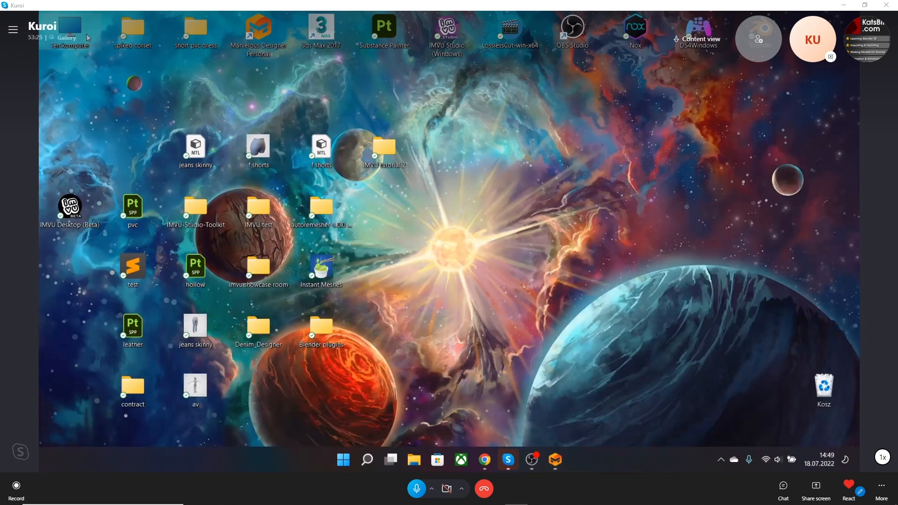
left_click(414, 459)
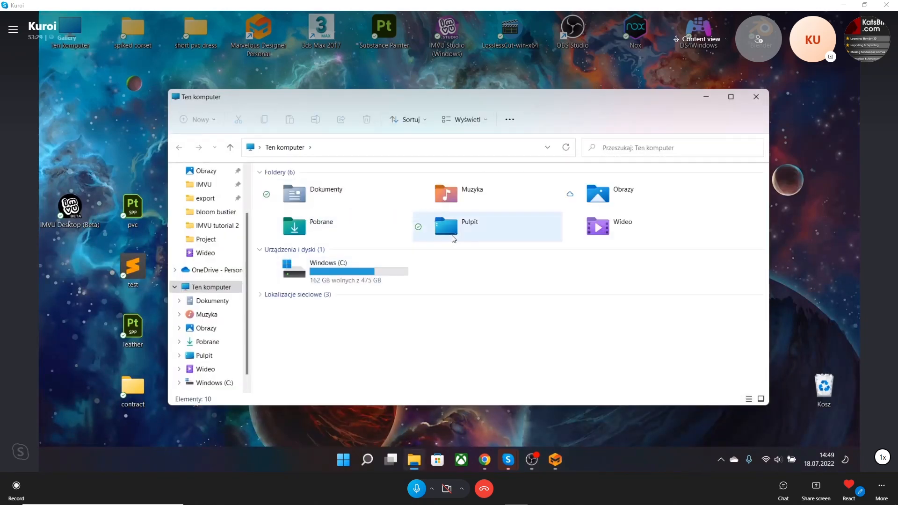
double_click(377, 194)
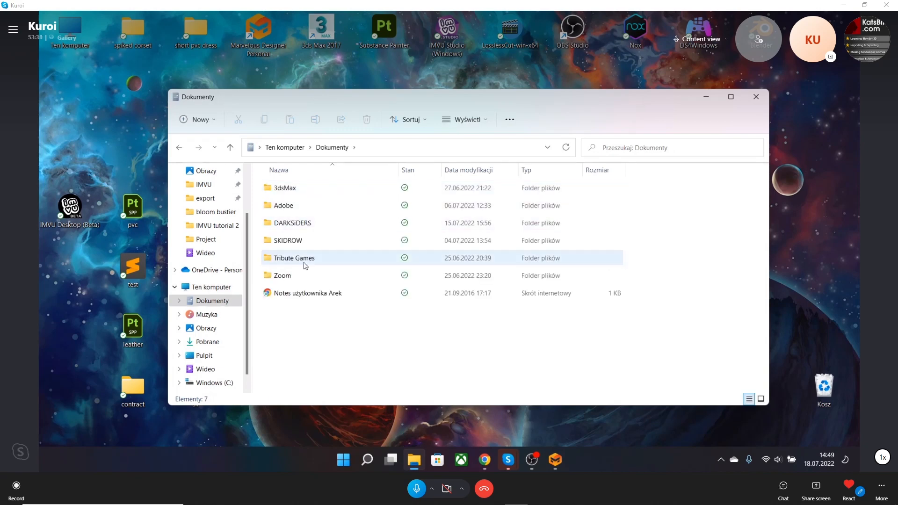
double_click(305, 207)
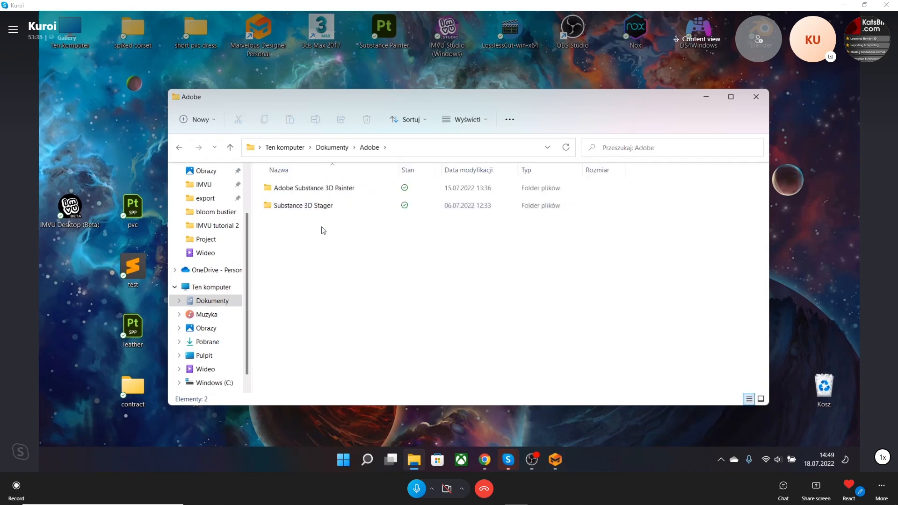
key("alt+Left")
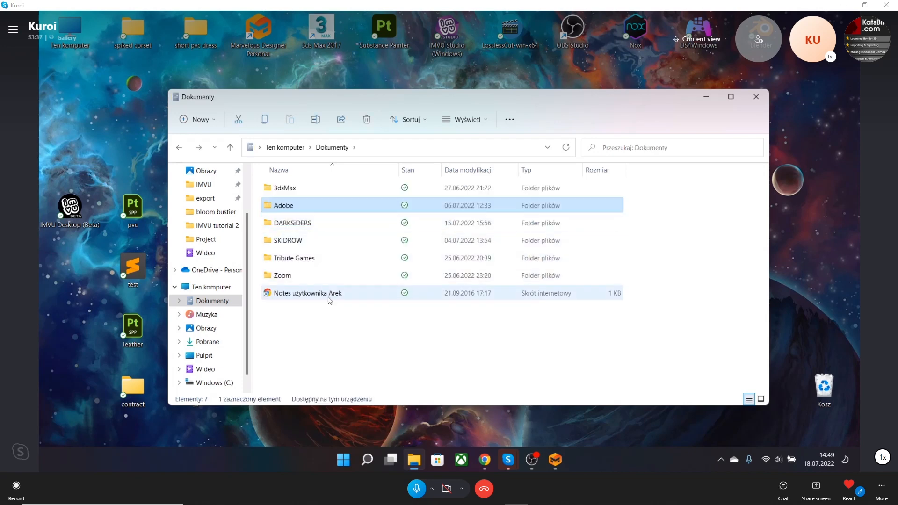
left_click(348, 329)
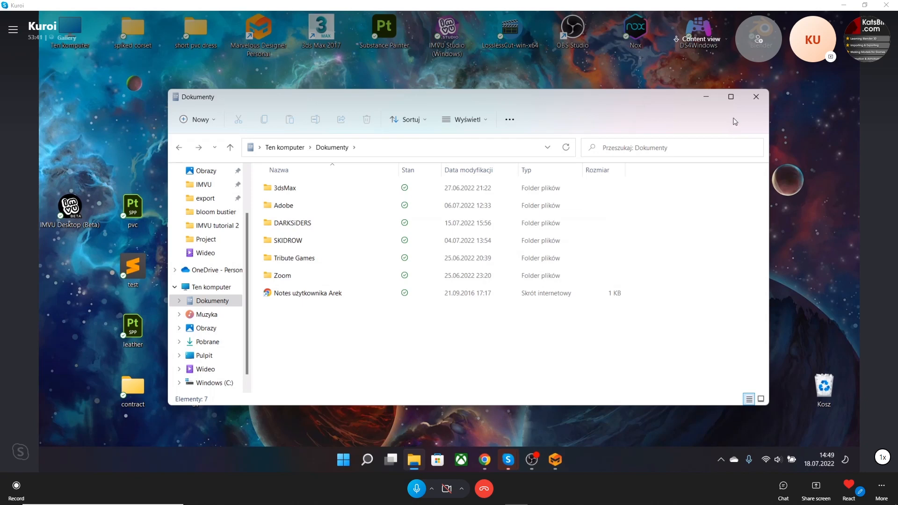
key("alt+Left")
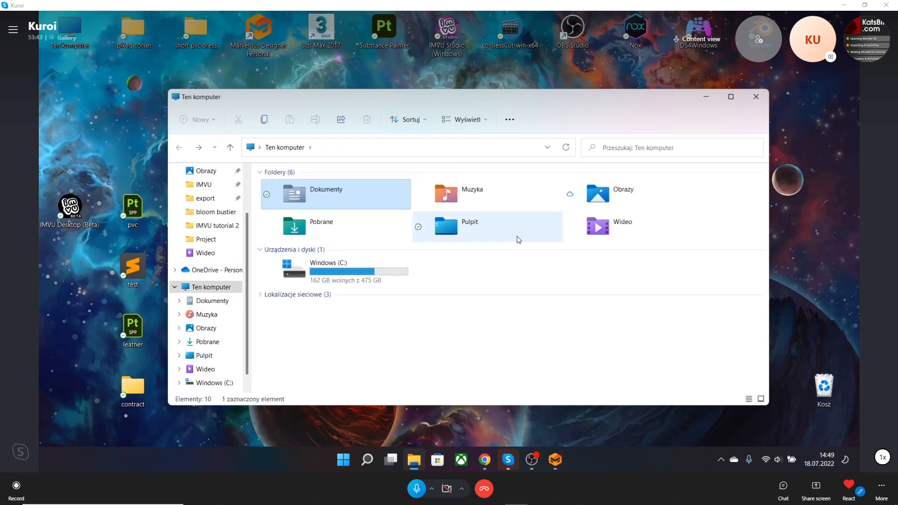
left_click(755, 97)
left_click(561, 460)
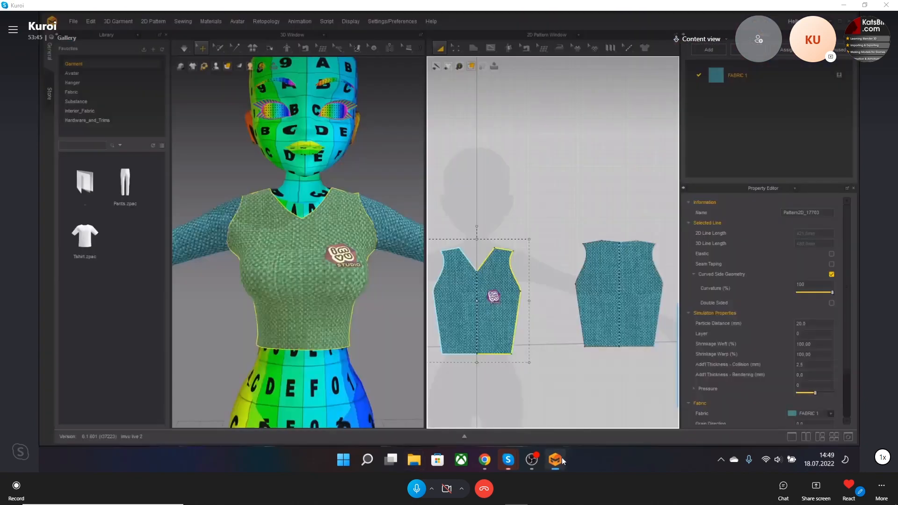
Step: Inspect the logo on the front piece up close and select that piece's texture with the Edit Texture (2D) tool
scroll(496, 301, "up", 5)
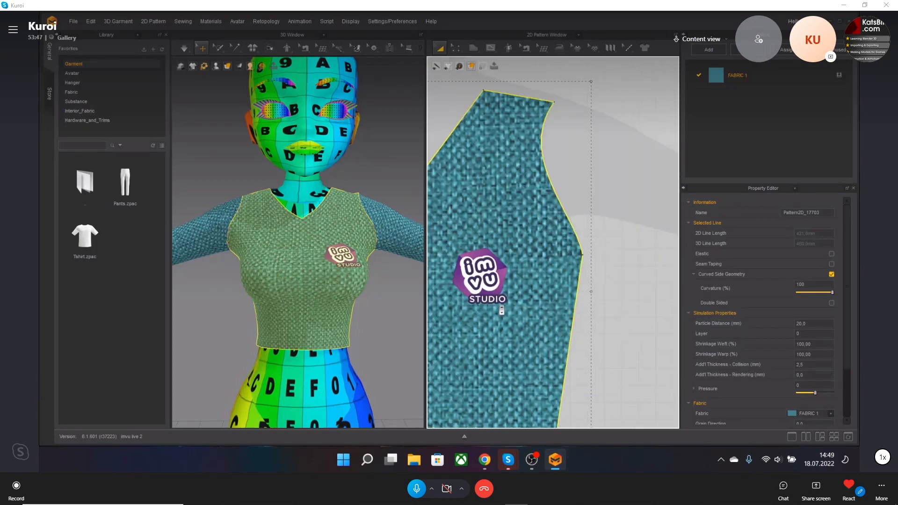
scroll(530, 233, "down", 3)
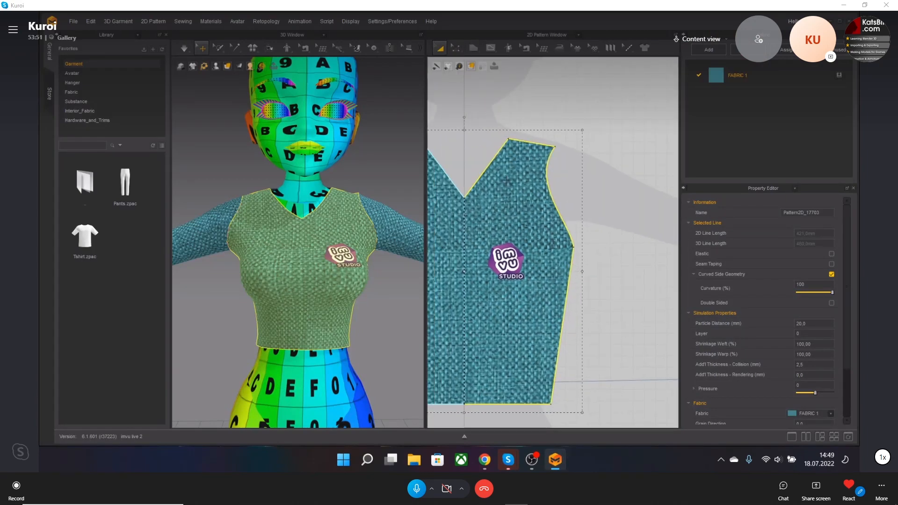
left_click_drag(503, 263, 510, 282)
left_click(593, 48)
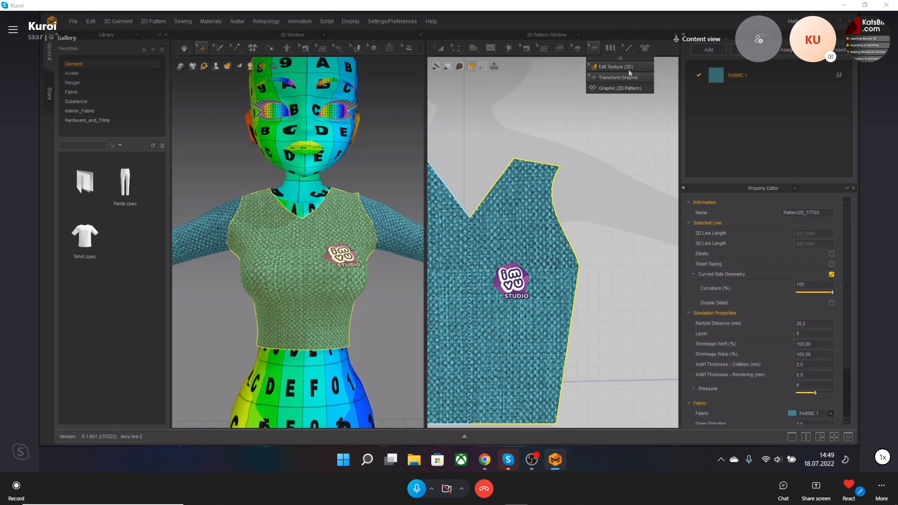
left_click(616, 67)
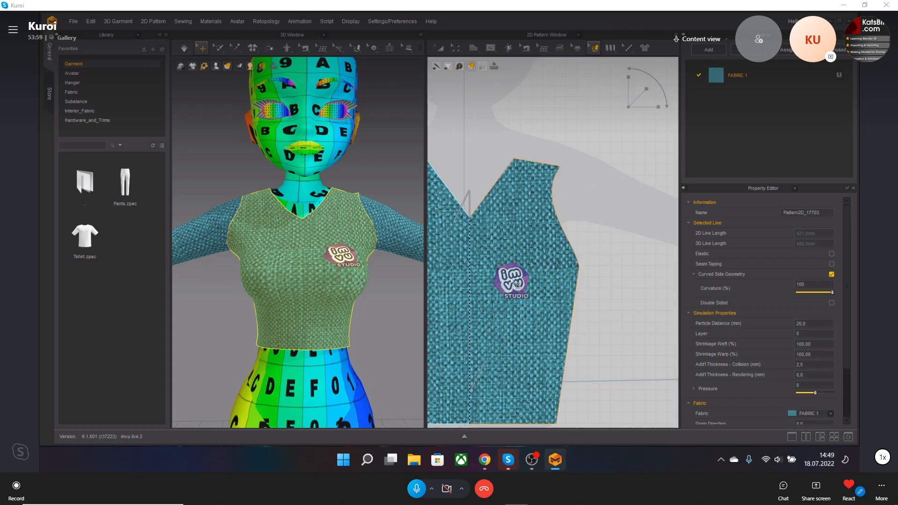
scroll(527, 292, "down", 6)
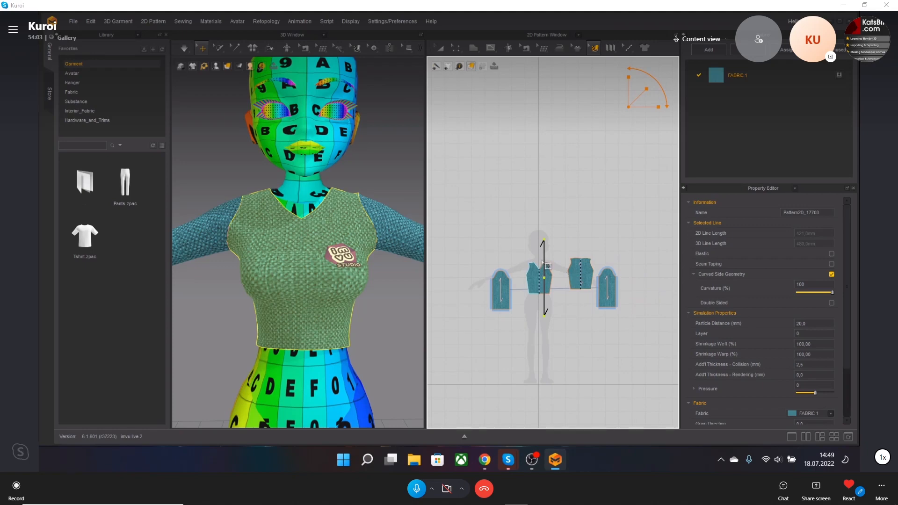
scroll(538, 265, "down", 1)
Step: Switch the object list from fabrics to topstitches
left_click(762, 35)
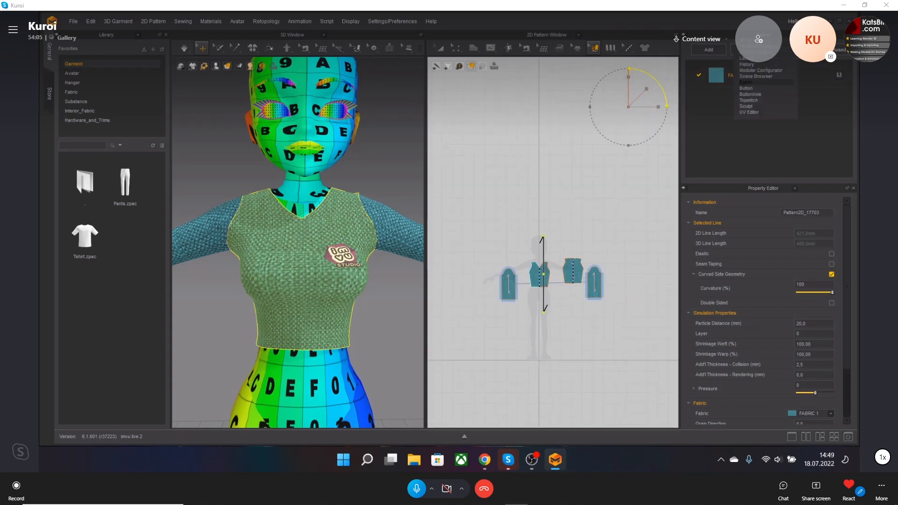
left_click(761, 105)
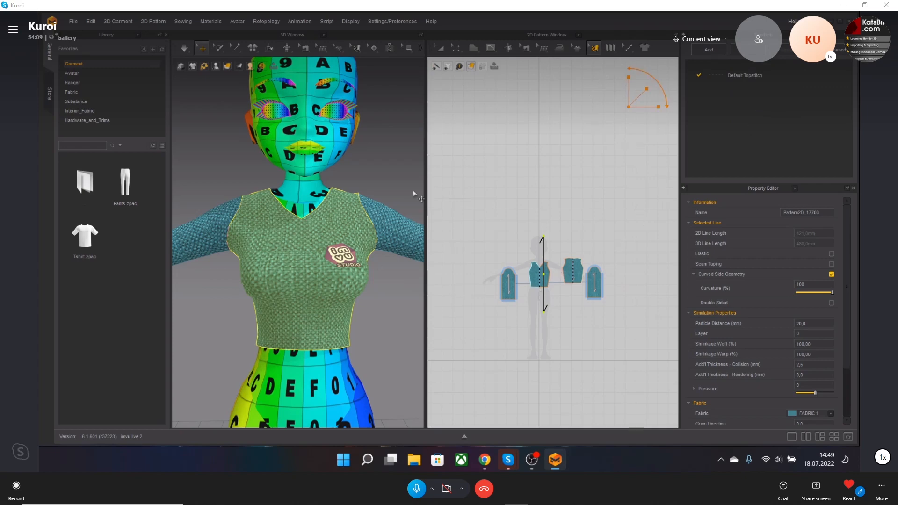
Step: Topstitch part of the V-neckline edge on the front piece with the Free Topstitch tool
left_click(628, 48)
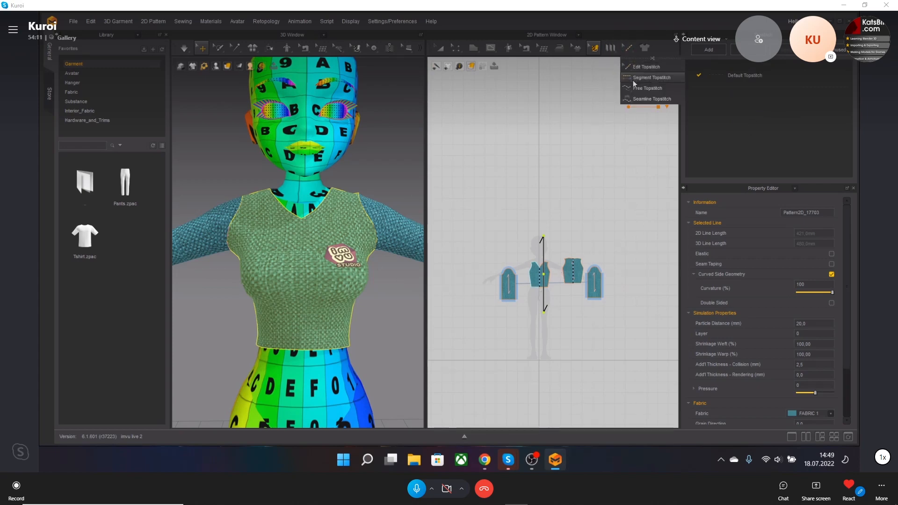
left_click(565, 140)
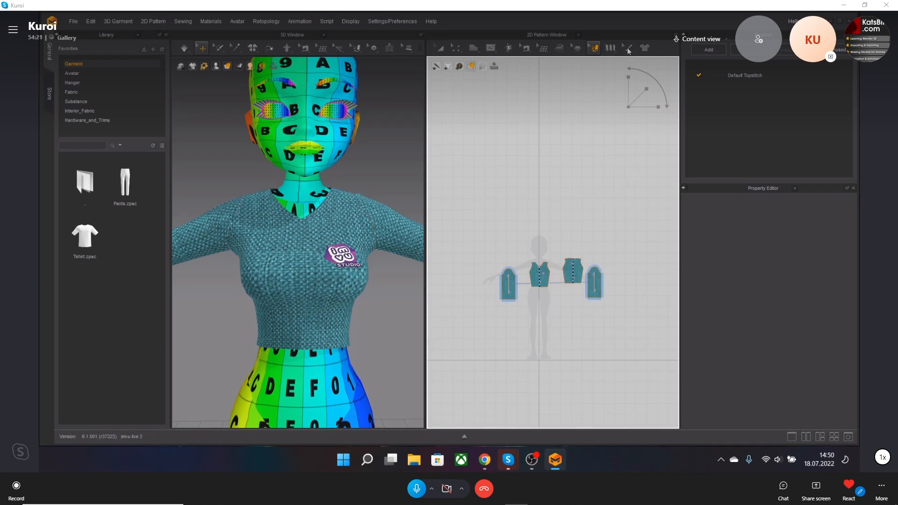
left_click(628, 50)
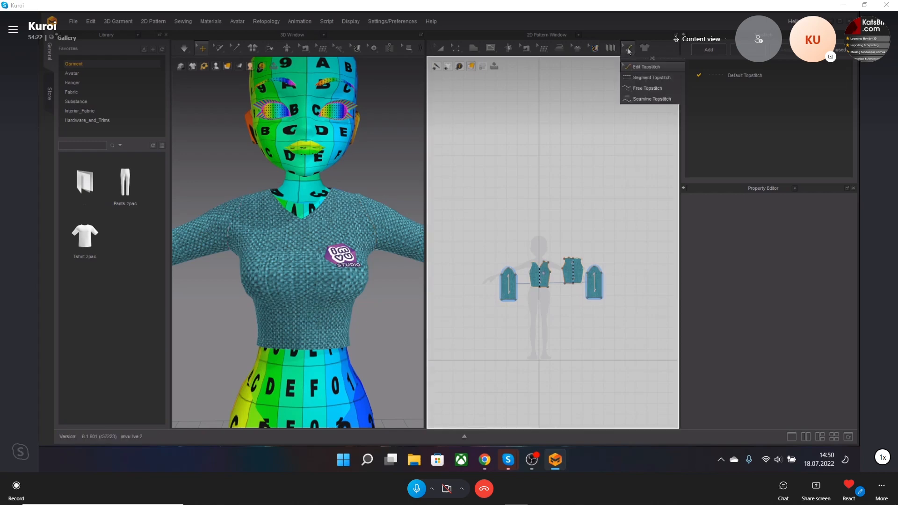
left_click(645, 88)
scroll(533, 284, "up", 10)
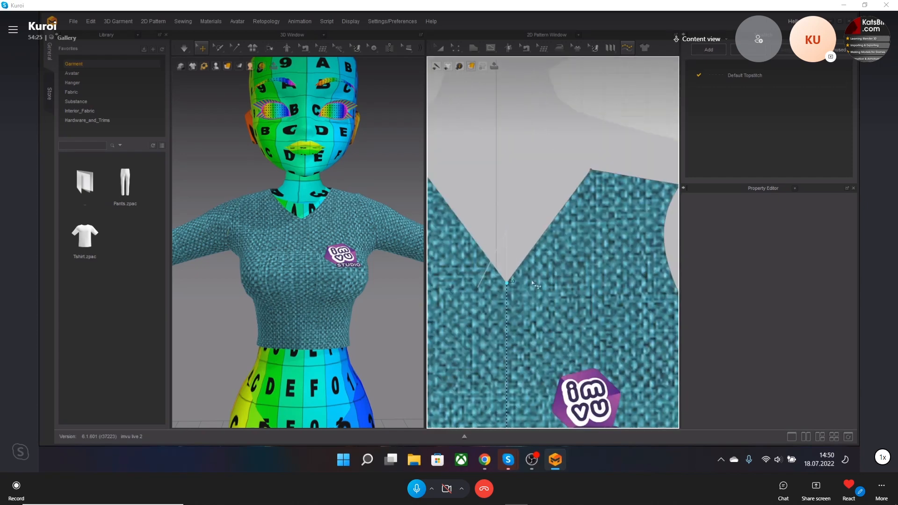
scroll(533, 258, "up", 2)
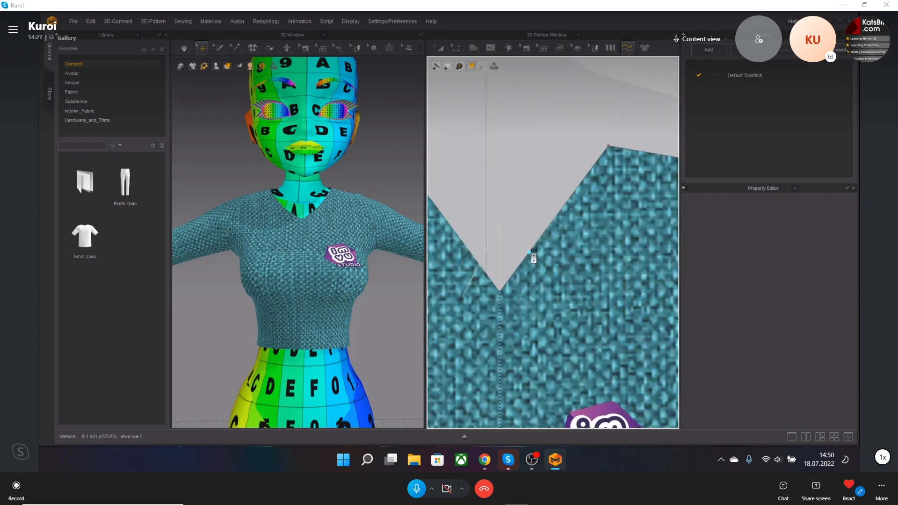
scroll(531, 253, "up", 2)
left_click(528, 253)
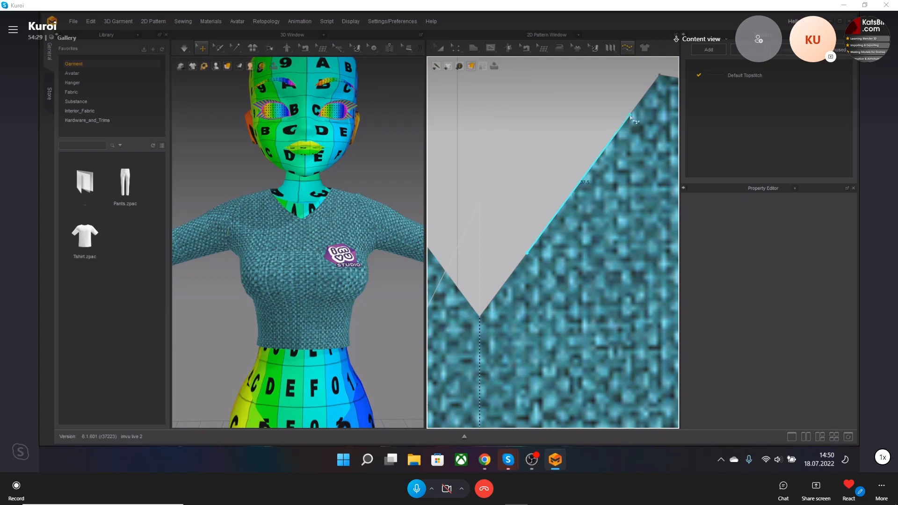
left_click(630, 114)
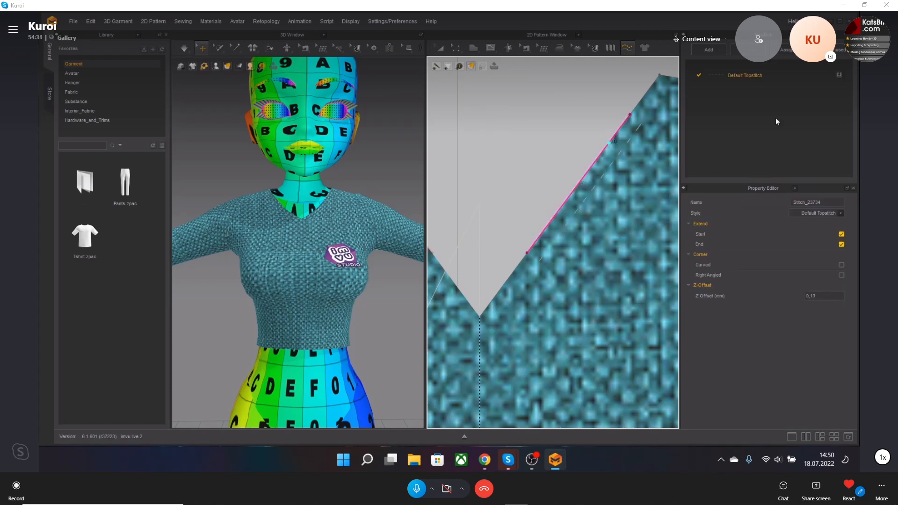
Step: Set the Default Topstitch's thread thickness to 2.0 mm and its length to 4.0 mm, and check the neckline in 3D
left_click(786, 83)
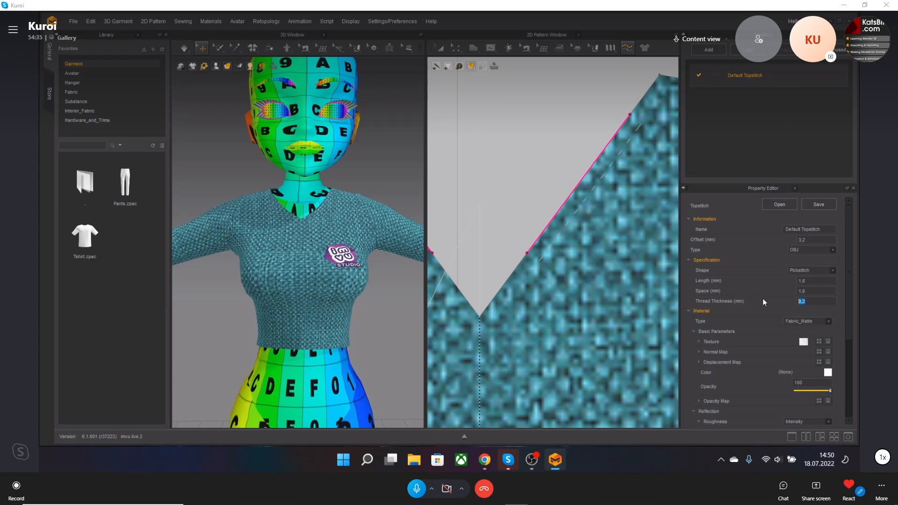
type("2")
key("Return")
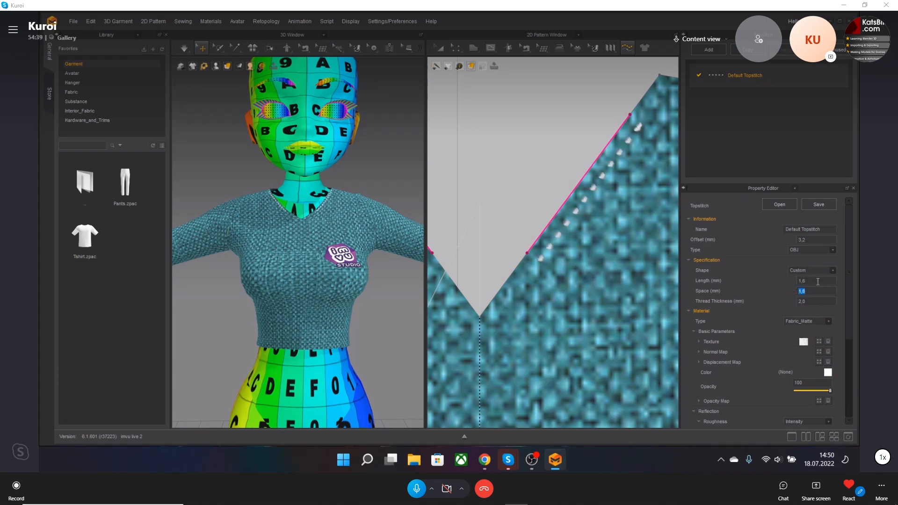
left_click(817, 281)
key("Return")
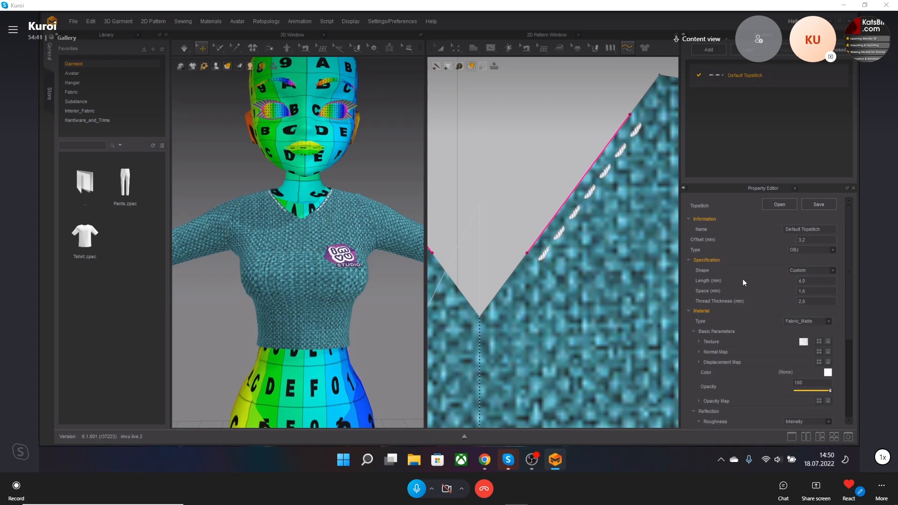
scroll(328, 234, "up", 5)
scroll(332, 243, "up", 4)
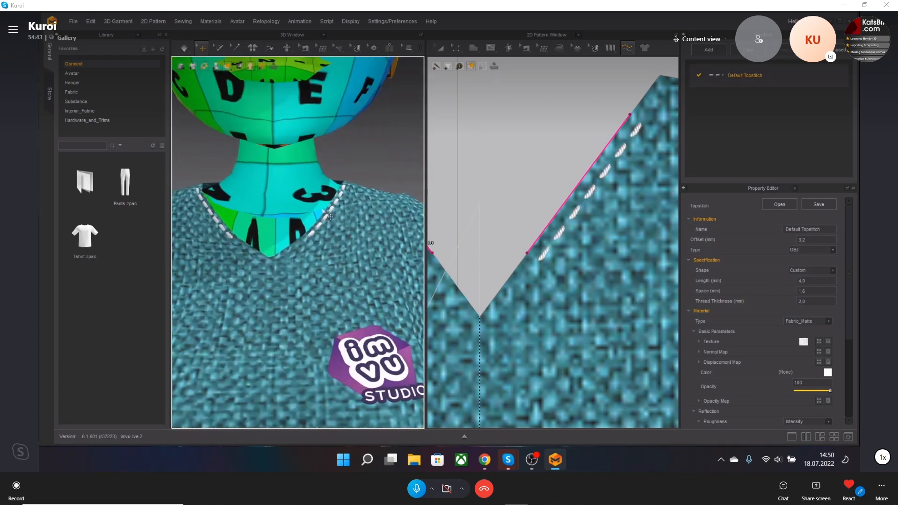
Step: Add free topstitches along part of the front piece's shoulder edge and armhole
scroll(556, 214, "down", 5)
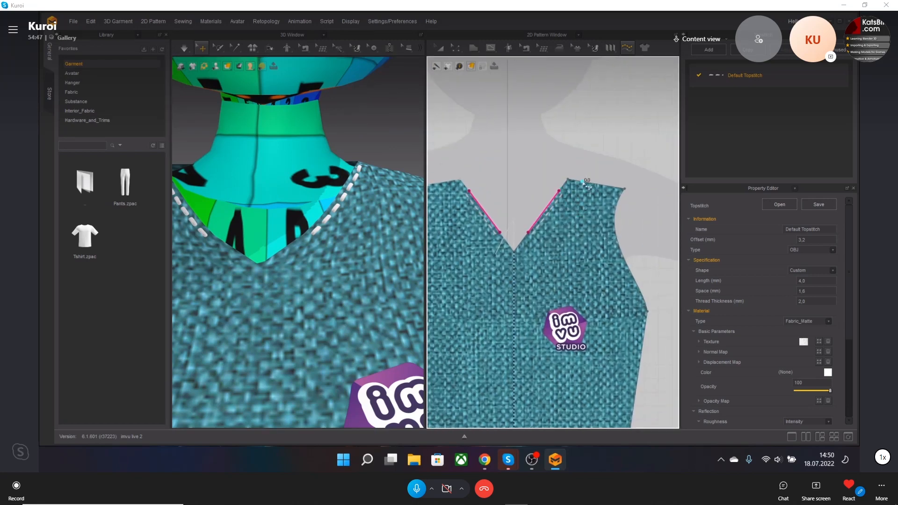
left_click(608, 186)
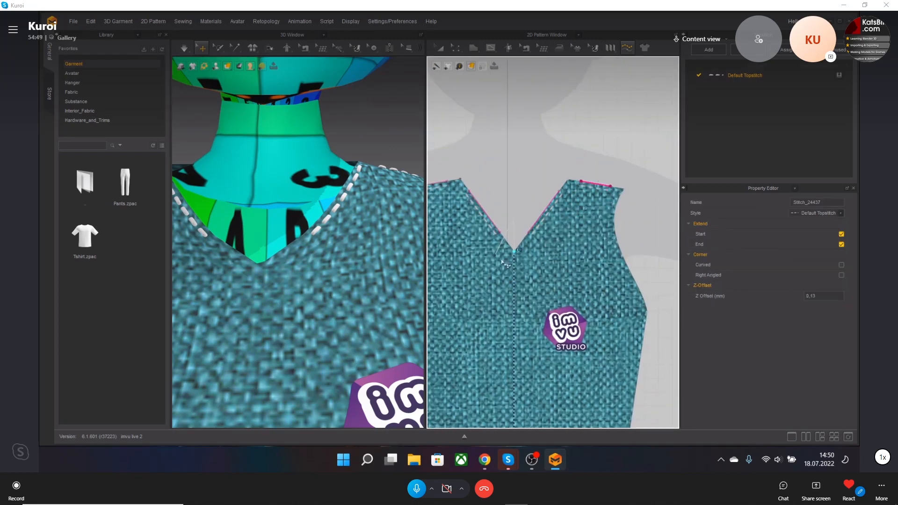
left_click(616, 210)
left_click(642, 292)
Step: Undo the shoulder and armhole topstitches and the thread settings, and delete the partial neckline topstitch
key("ctrl+z")
key("ctrl+z")
key("ctrl+z")
key("ctrl+z")
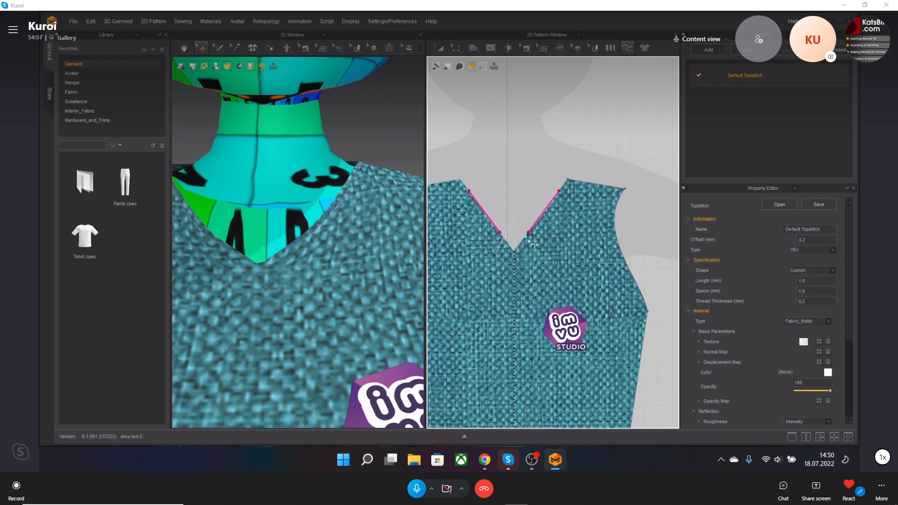
left_click(549, 208)
key("Delete")
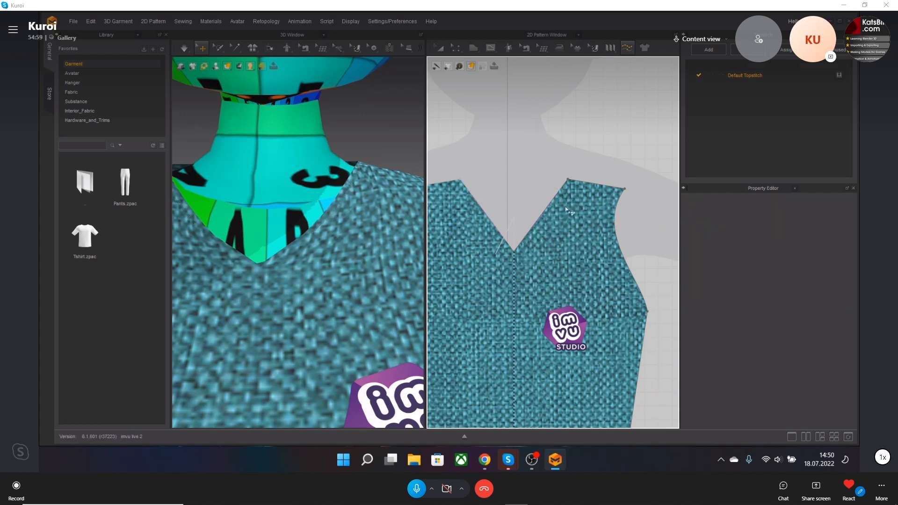
Step: Draw one continuous free topstitch from the neckline's V point over the shoulder and down the armhole to the underarm corner
left_click(514, 251)
left_click(648, 311)
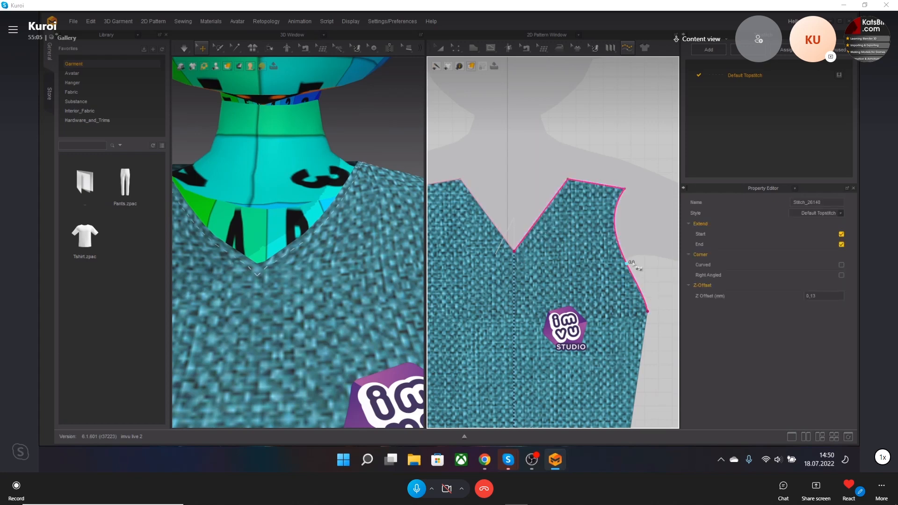
scroll(580, 202, "up", 2)
scroll(576, 171, "up", 3)
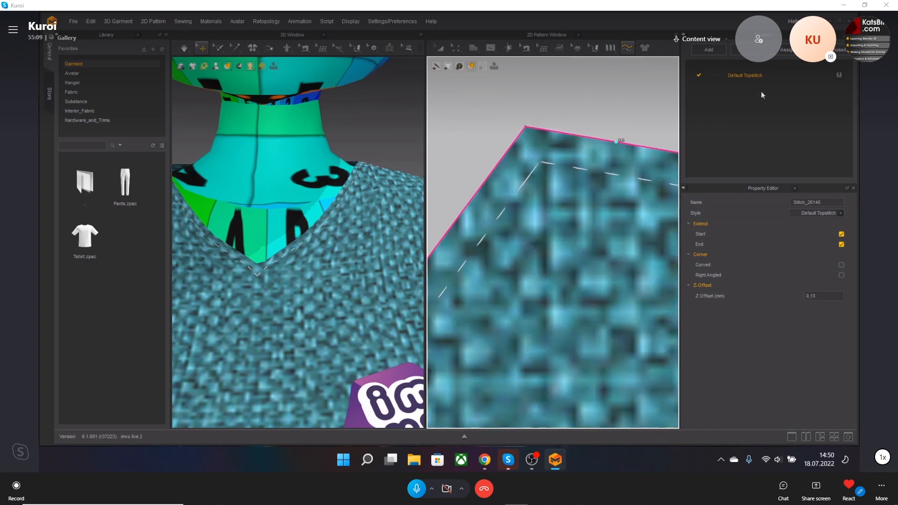
Step: Set the Default Topstitch's thread thickness to 2.0 mm and its stitch length to 2.0 mm
double_click(781, 76)
left_click_drag(828, 304, 795, 301)
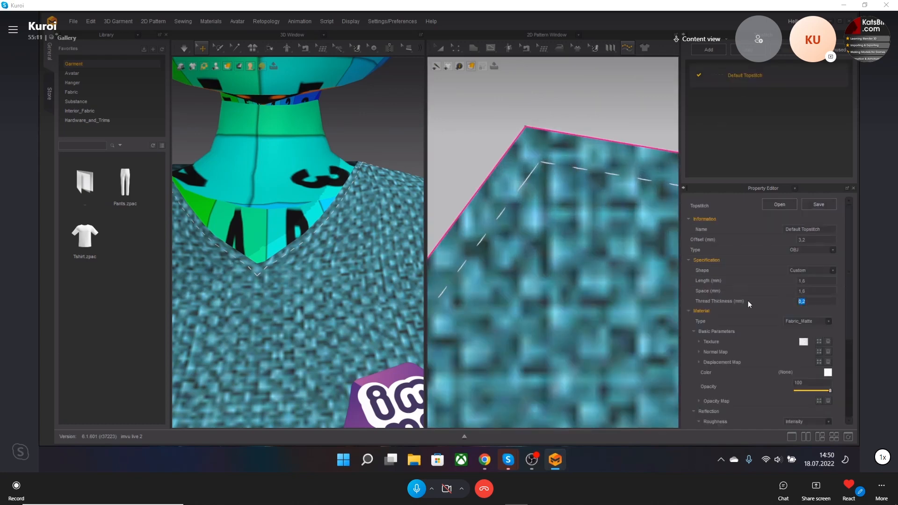
type("2,0")
key("Return")
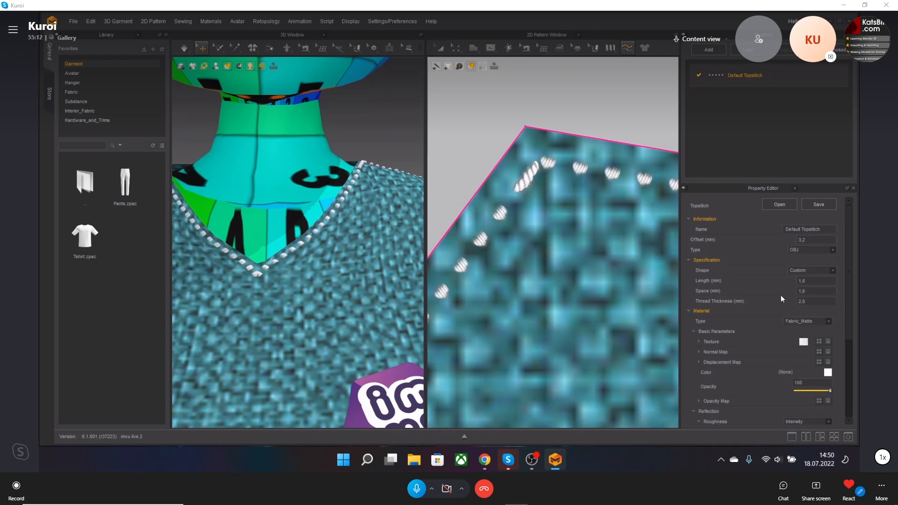
double_click(817, 281)
type("12,0")
key("Return")
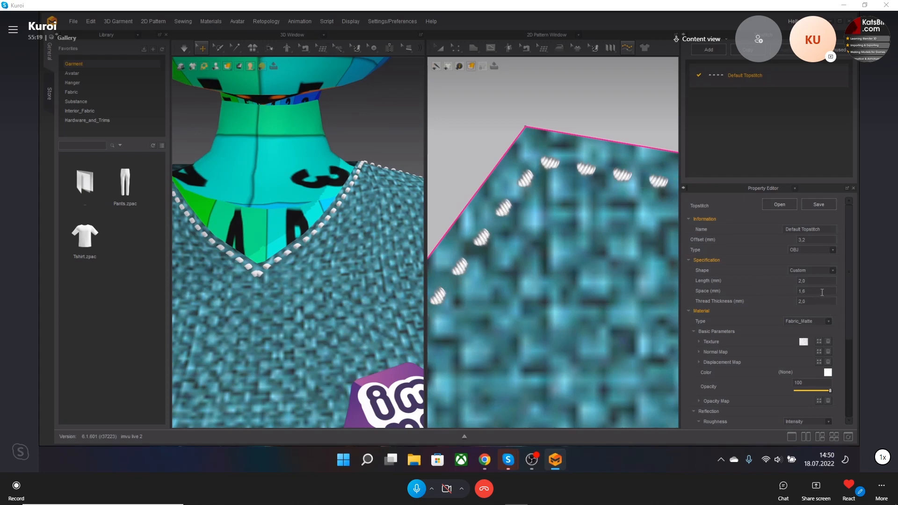
Step: Try a thread thickness of 4.0 mm on the topstitch, and restore it to 2.0 mm
type("4,0")
key("Return")
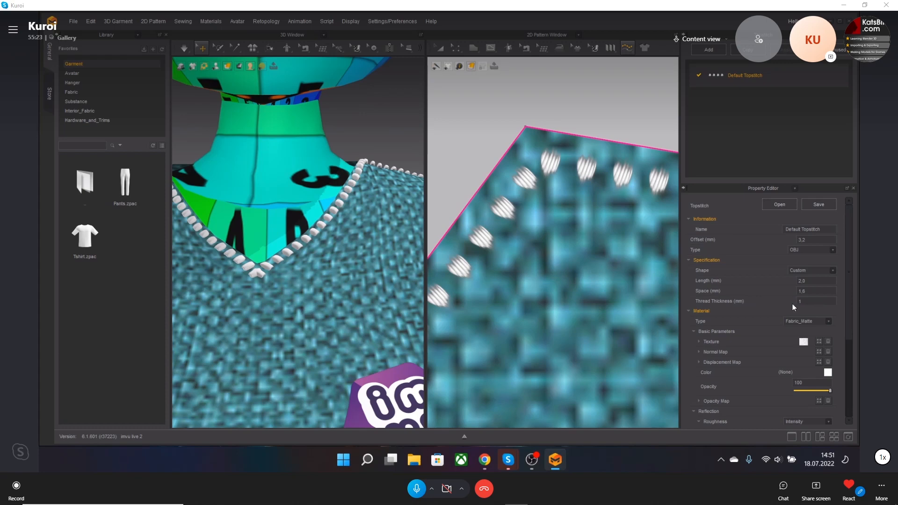
type("2")
key("Return")
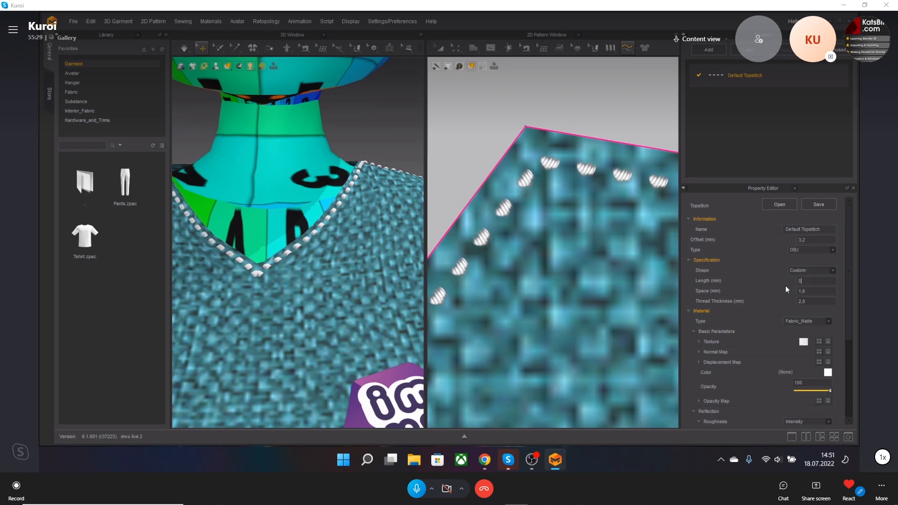
Step: Set the topstitch length to 5.0 mm and check the stitches around the shoulder corner
type("5")
key("Return")
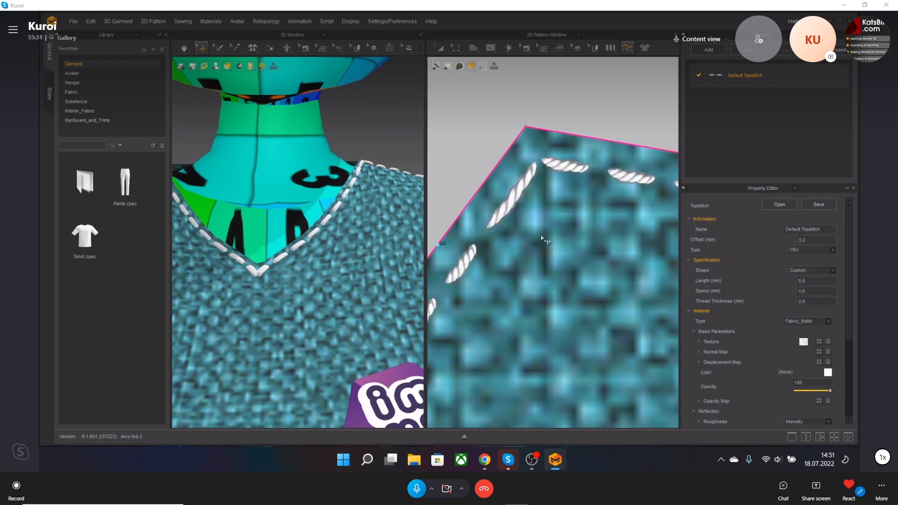
scroll(542, 239, "down", 5)
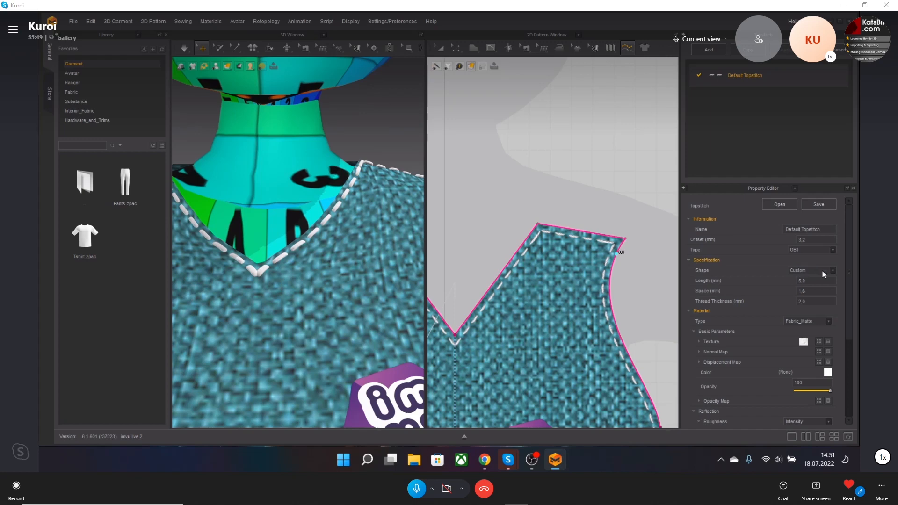
scroll(515, 252, "up", 3)
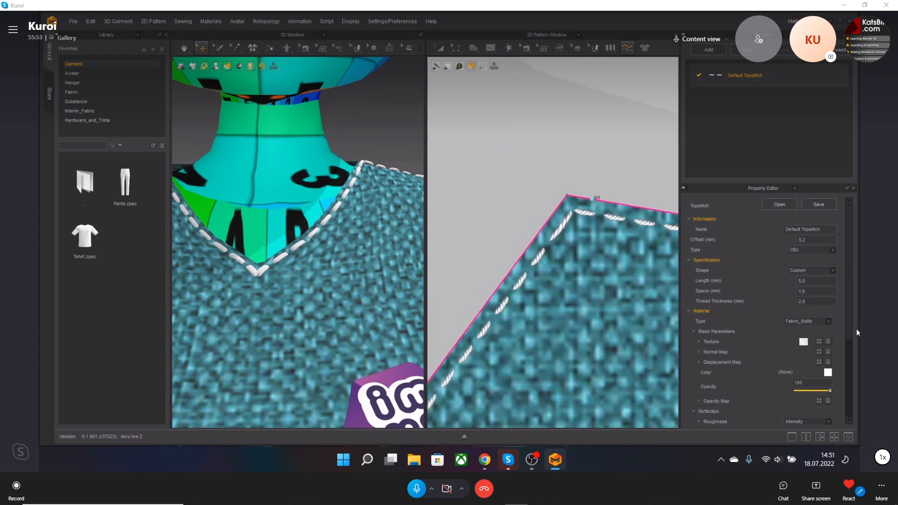
Step: Set the topstitch's face to Back and look at the inside of the neckline in 3D
scroll(781, 284, "down", 3)
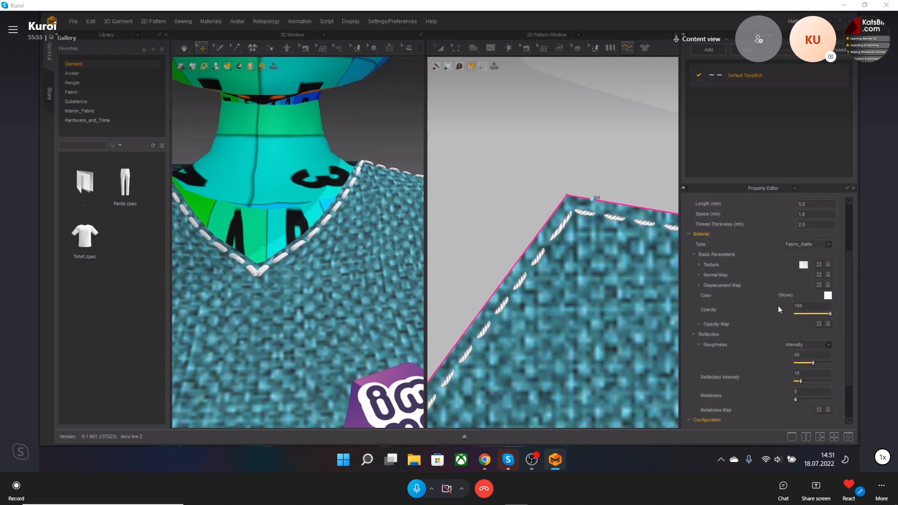
scroll(778, 305, "down", 2)
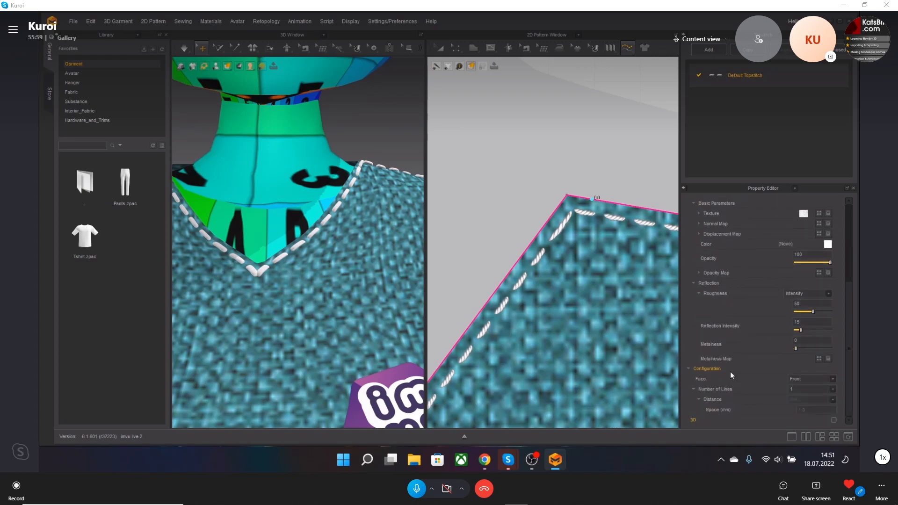
left_click(834, 380)
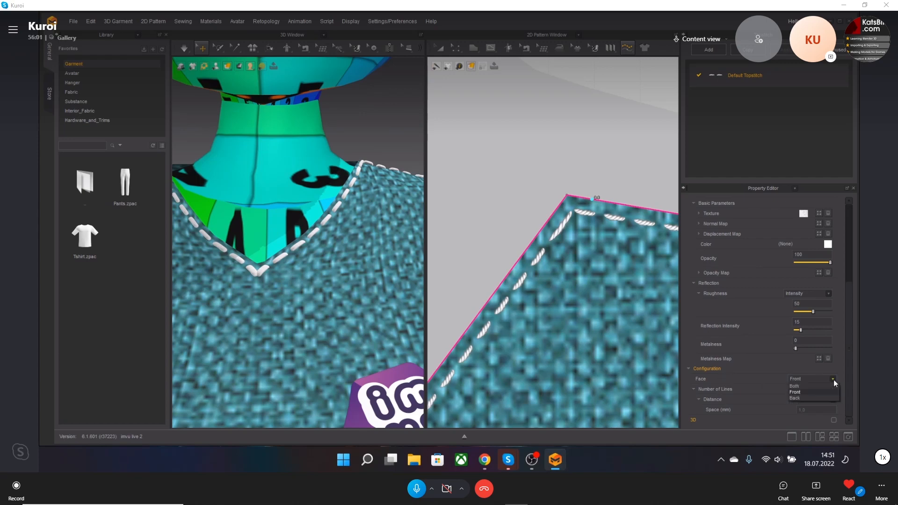
left_click(809, 398)
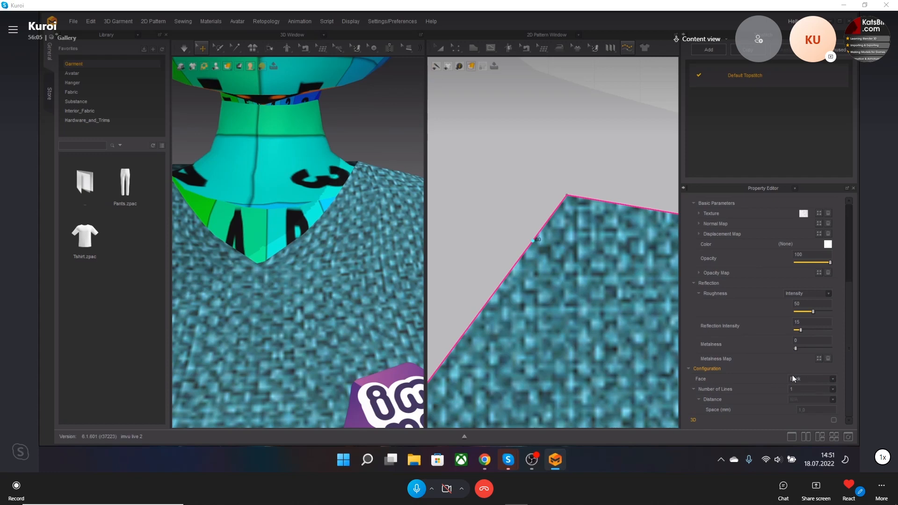
right_click_drag(316, 232, 299, 278)
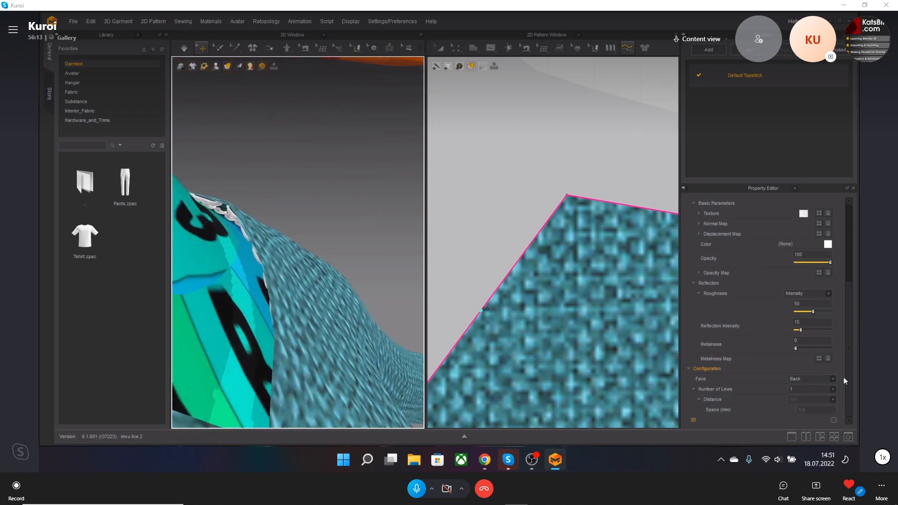
Step: Try Both as the topstitch's face, return it to Front and check the stitching on the garment's front
left_click(833, 379)
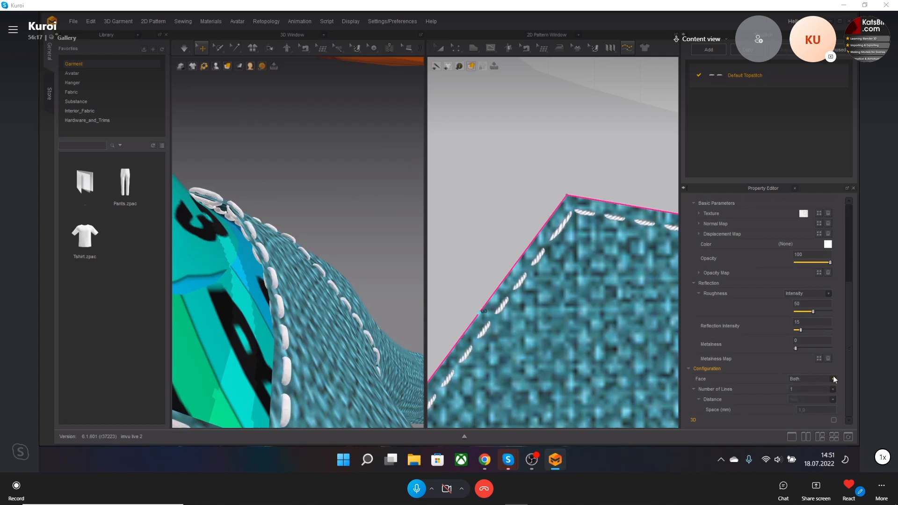
left_click(833, 379)
scroll(307, 257, "down", 5)
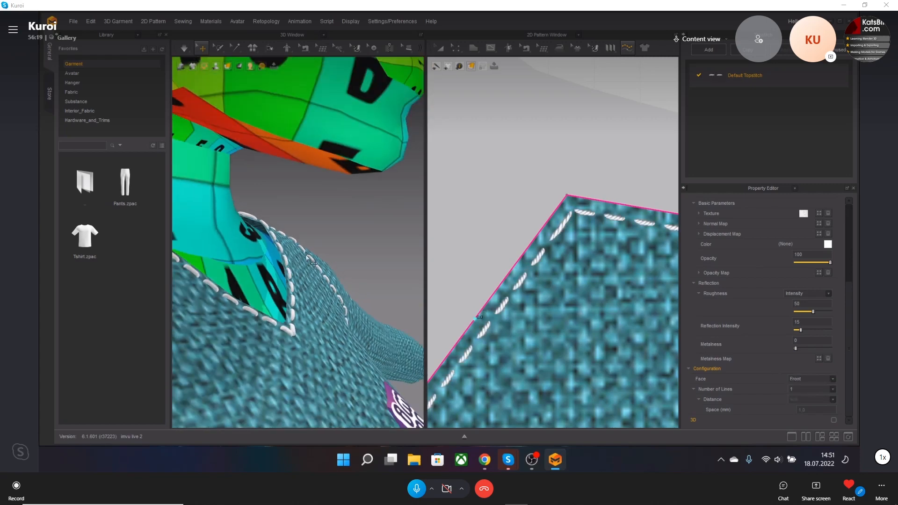
right_click_drag(312, 261, 300, 272)
scroll(301, 272, "down", 5)
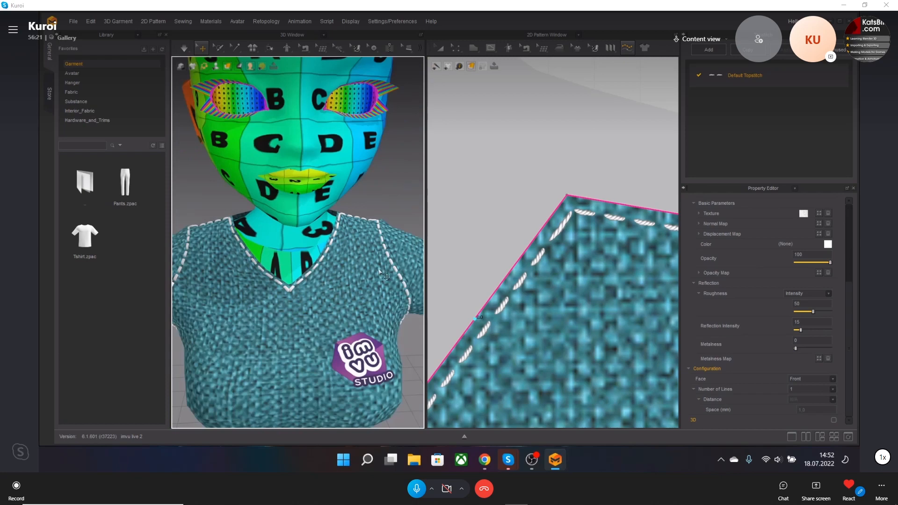
right_click_drag(381, 271, 372, 268)
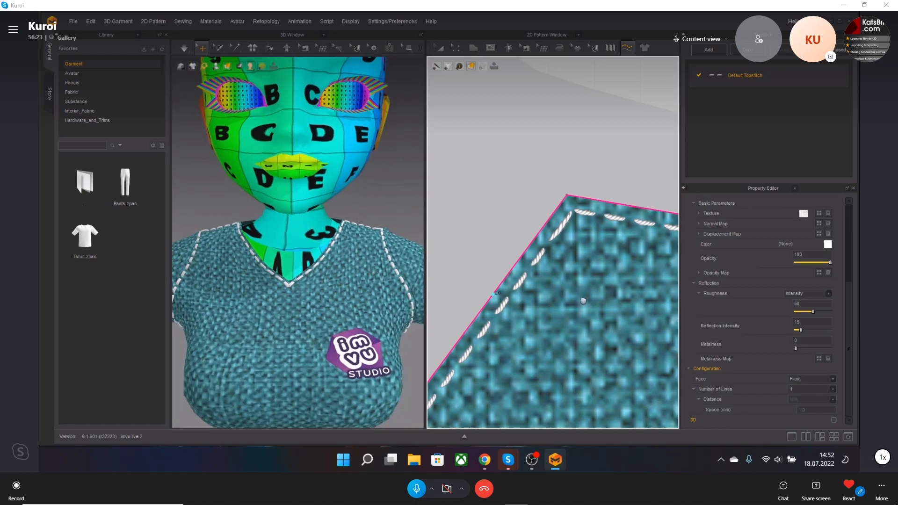
scroll(545, 278, "down", 5)
scroll(546, 277, "down", 1)
scroll(546, 277, "up", 2)
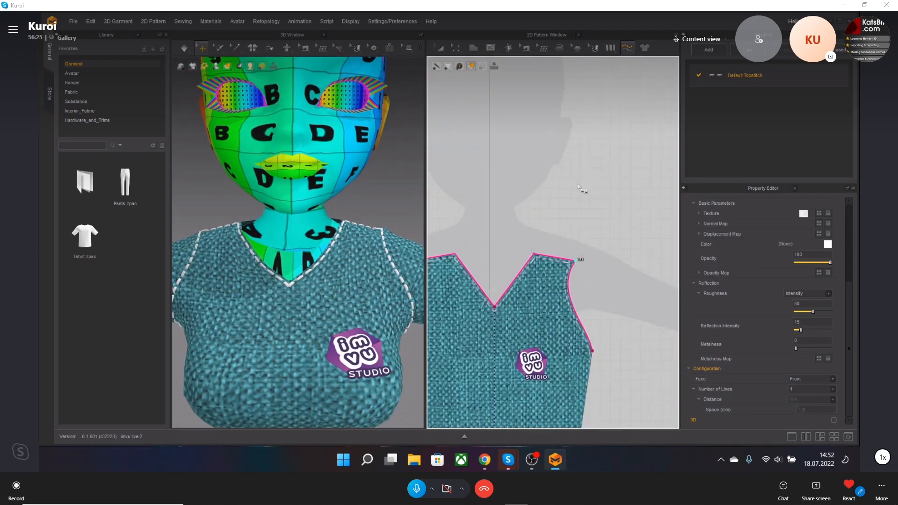
Step: Undo the last topstitch changes and look at the V-neckline in 3D
key("ctrl+z")
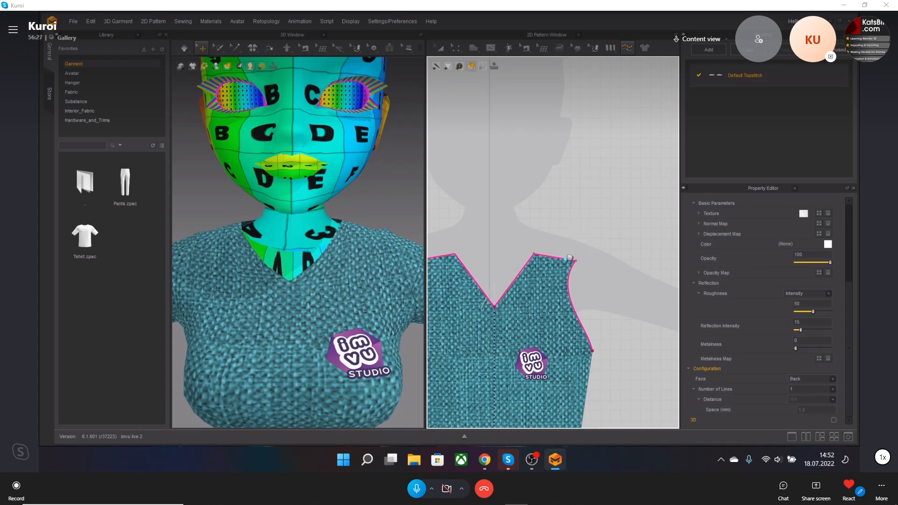
middle_click_drag(567, 256, 580, 228)
left_click(624, 49)
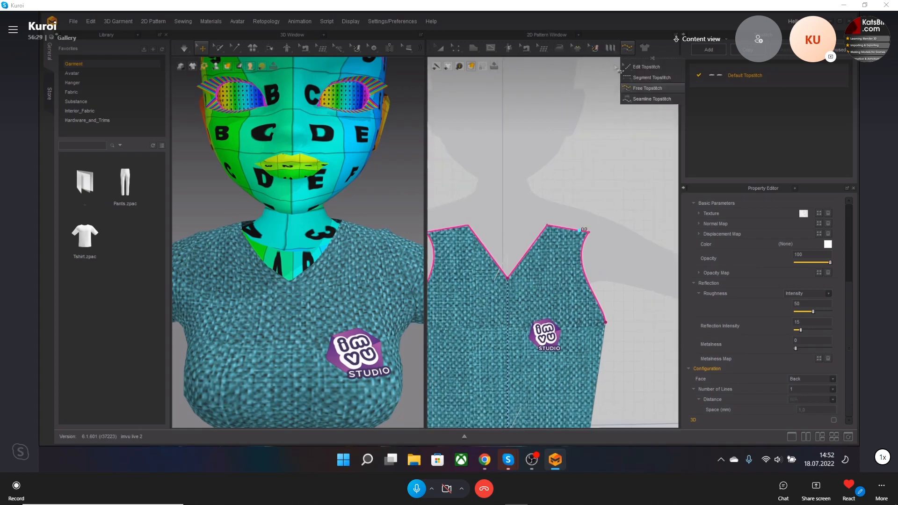
left_click(551, 172)
scroll(331, 252, "up", 3)
scroll(333, 255, "up", 3)
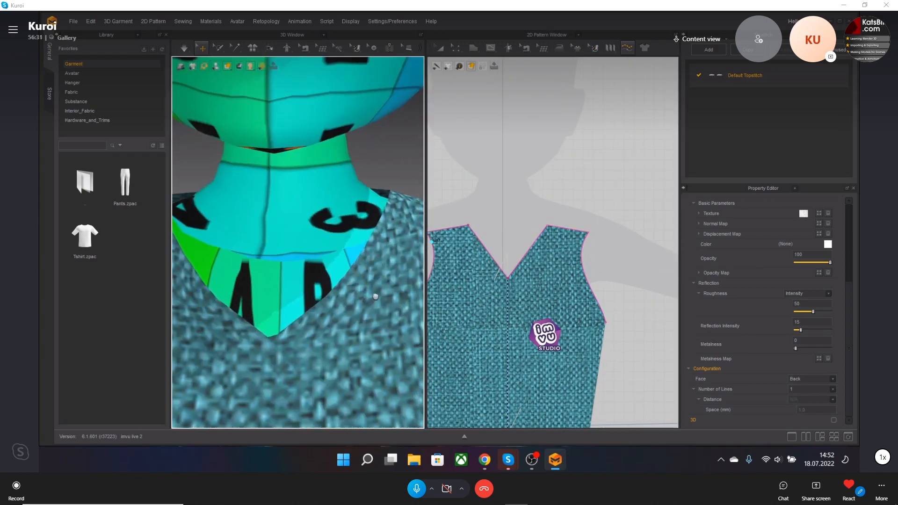
scroll(546, 260, "up", 5)
scroll(477, 239, "down", 8)
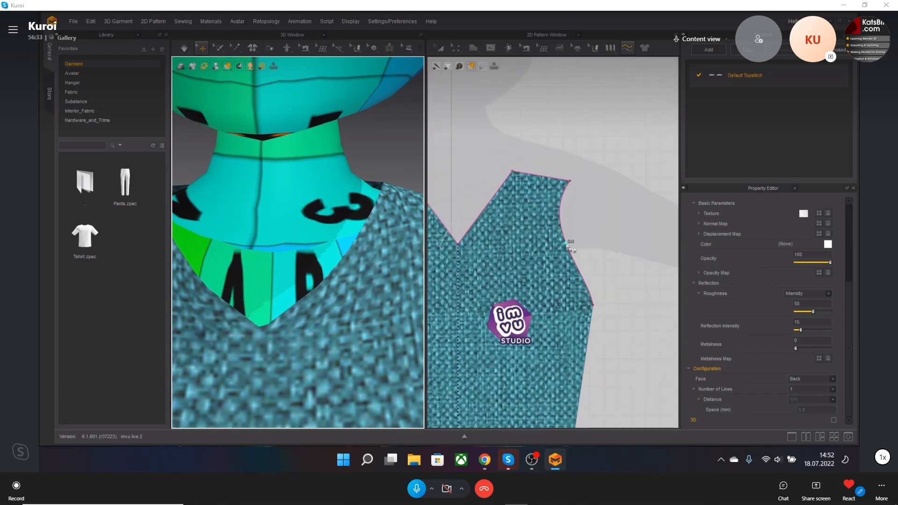
Step: Free-topstitch the complete outline of the front bodice piece with the Default Topstitch style
left_click(628, 48)
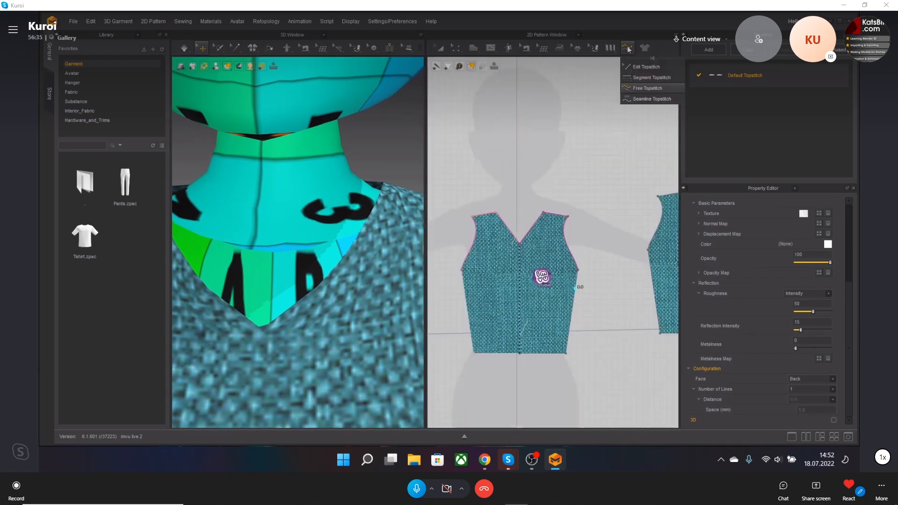
left_click(650, 88)
left_click(573, 288)
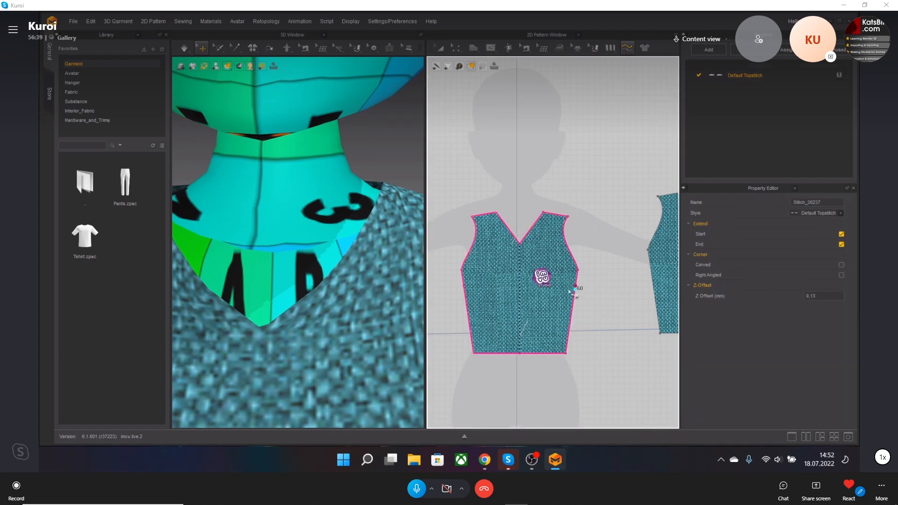
Step: Look over the Default Topstitch style's specification, material and configuration settings
left_click(784, 77)
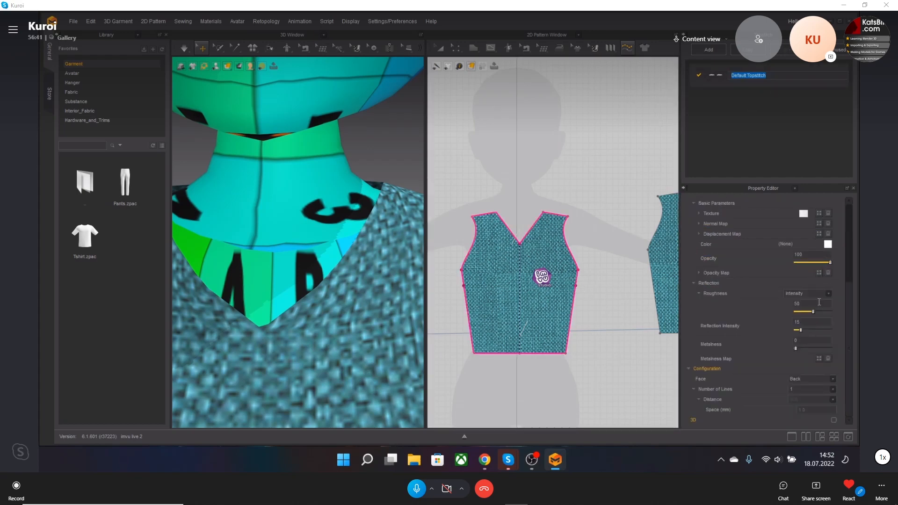
left_click(780, 101)
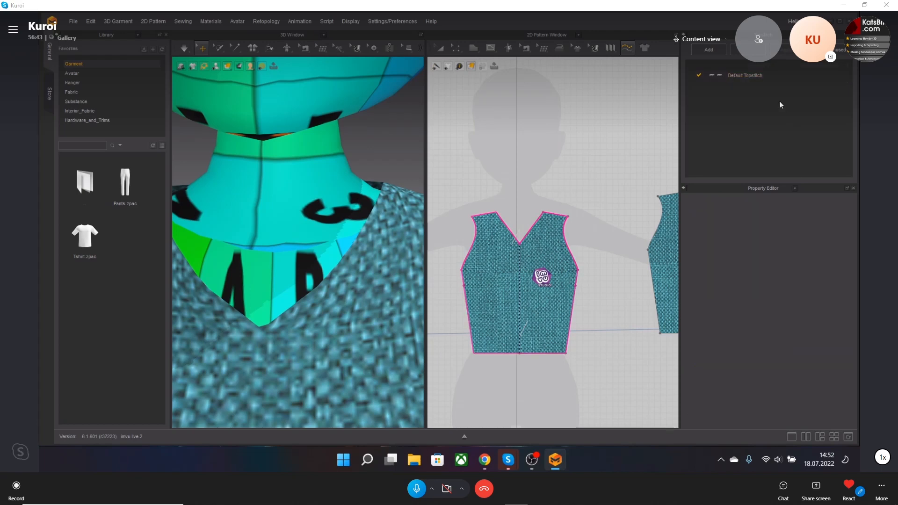
left_click(788, 82)
left_click(785, 150)
left_click(773, 76)
scroll(783, 281, "up", 5)
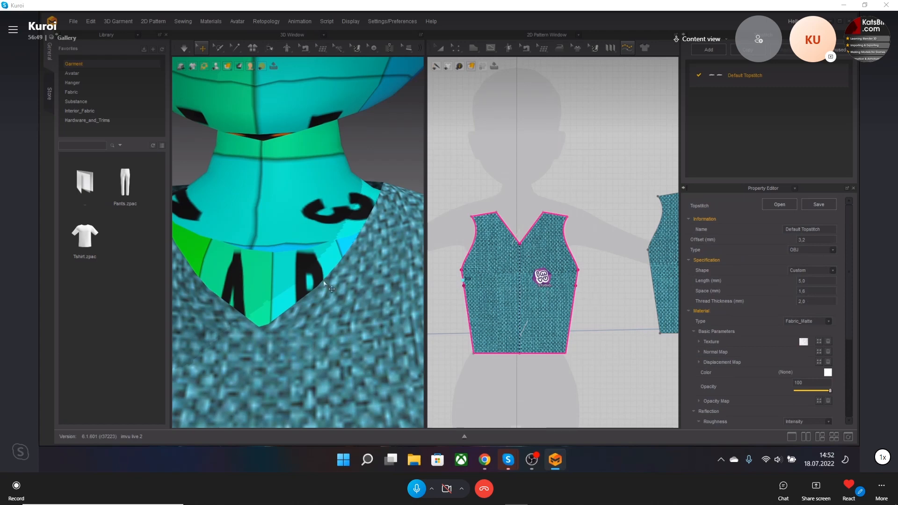
Step: Try another free topstitch from the front piece's armhole, and dismiss the error report without sending it
left_click(570, 243)
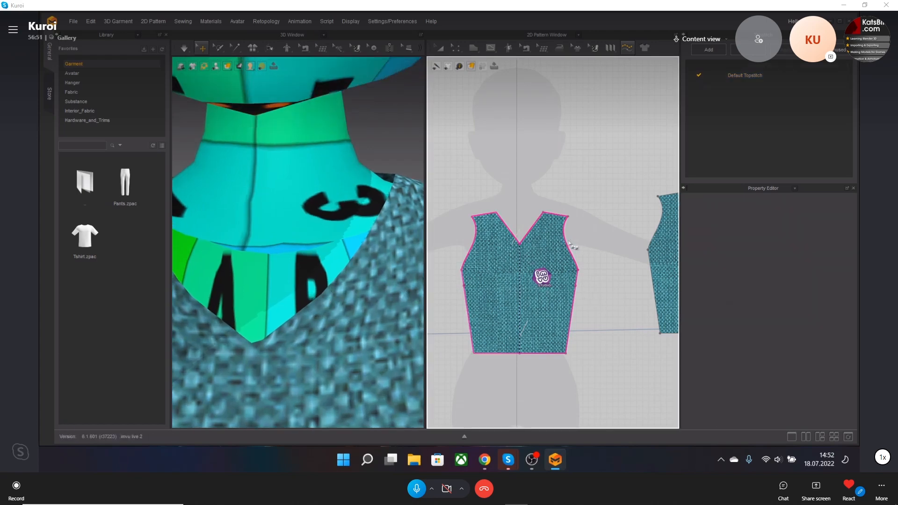
left_click(570, 242)
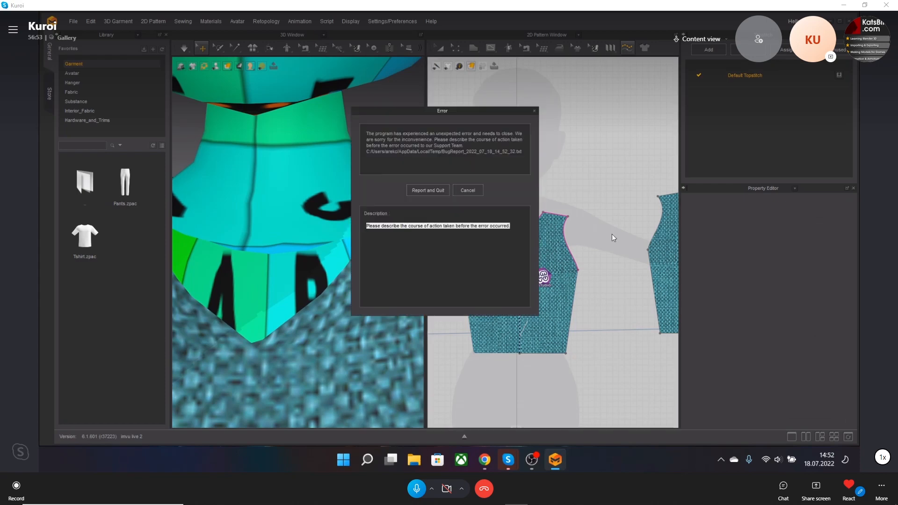
left_click(473, 190)
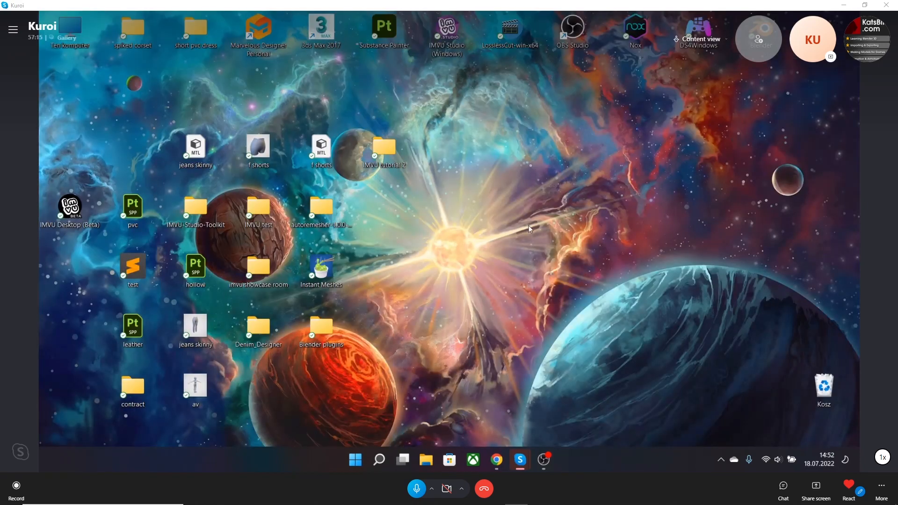
Step: Restart Marvelous Designer with the offered startup settings and open the project imvu live 2
double_click(257, 42)
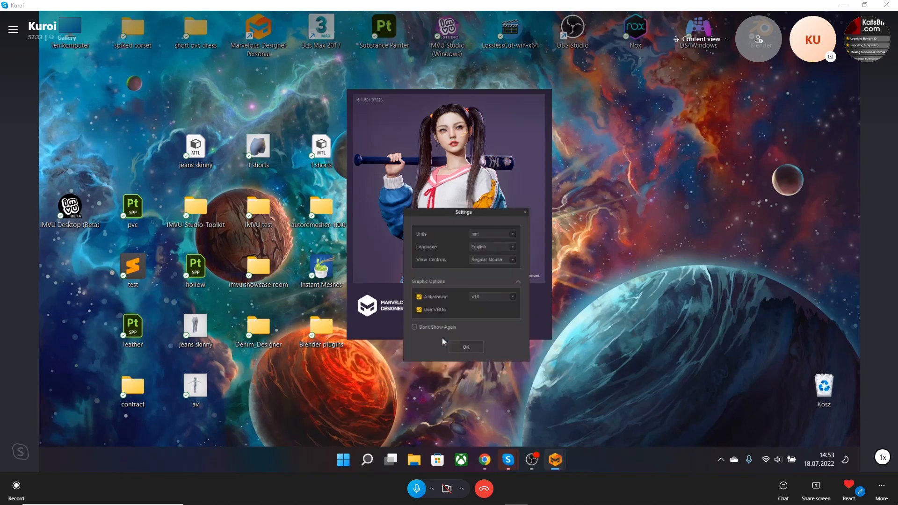
left_click(478, 349)
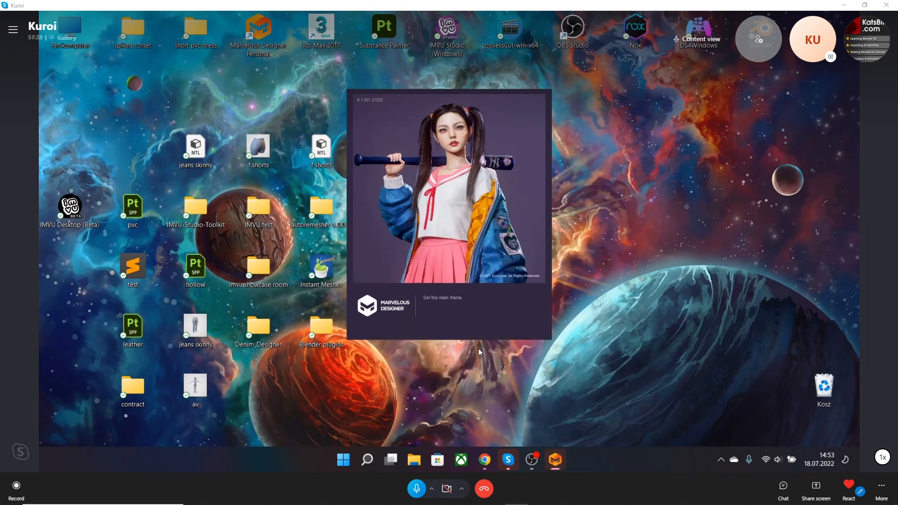
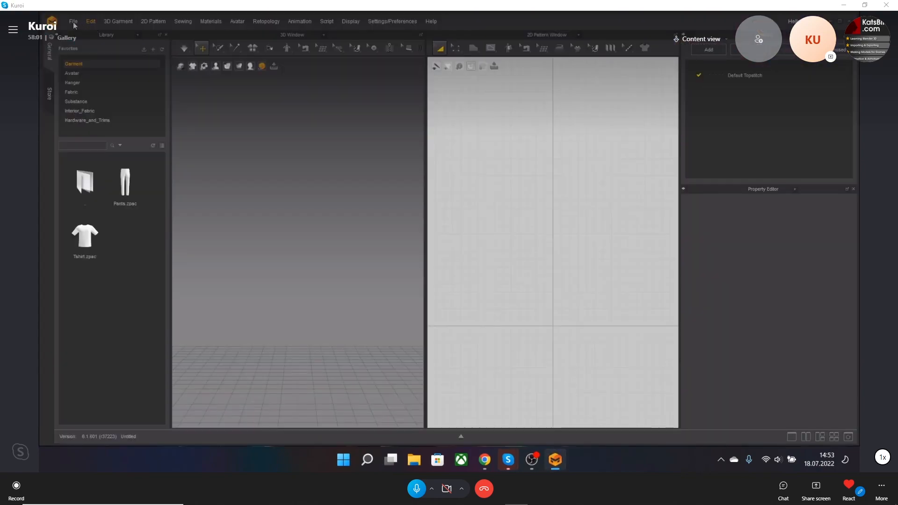
left_click(73, 22)
mouse_move(108, 44)
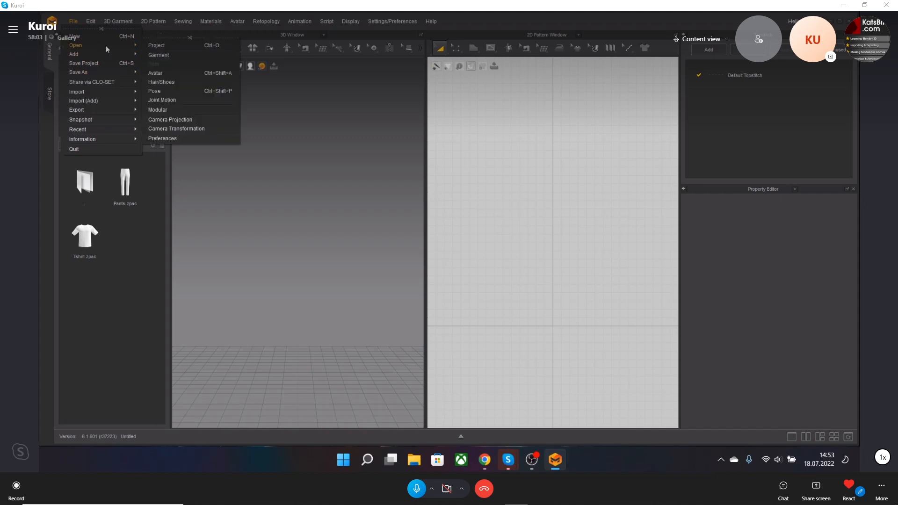
left_click(158, 47)
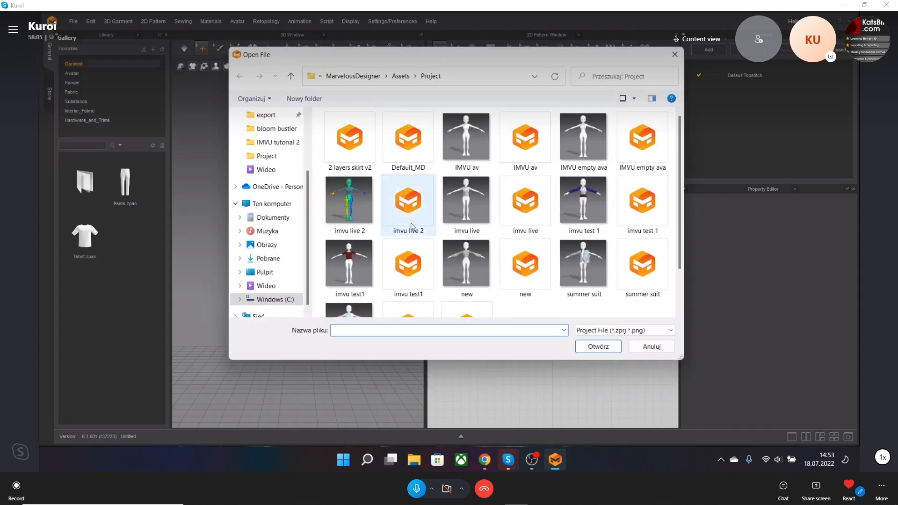
double_click(365, 209)
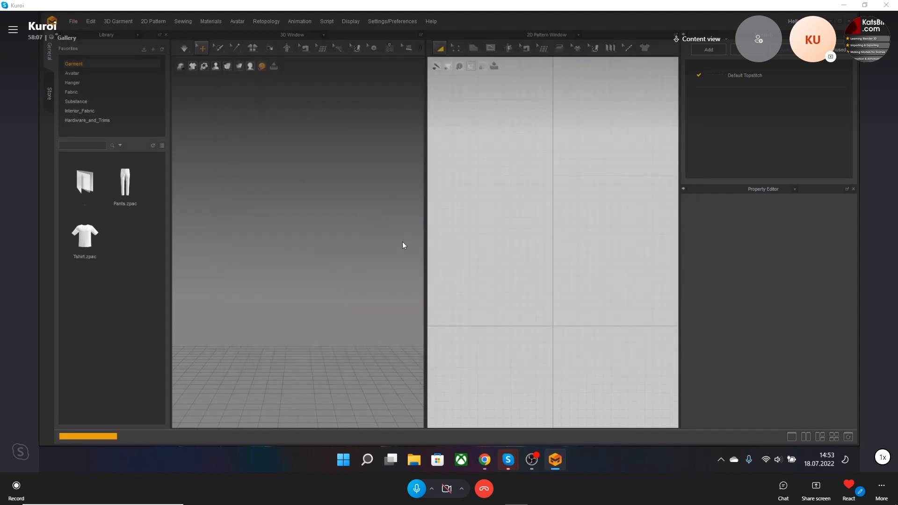
Step: Free-topstitch the complete outline of the front bodice piece, starting at its hem, with the first Default Topstitch style
scroll(524, 244, "up", 5)
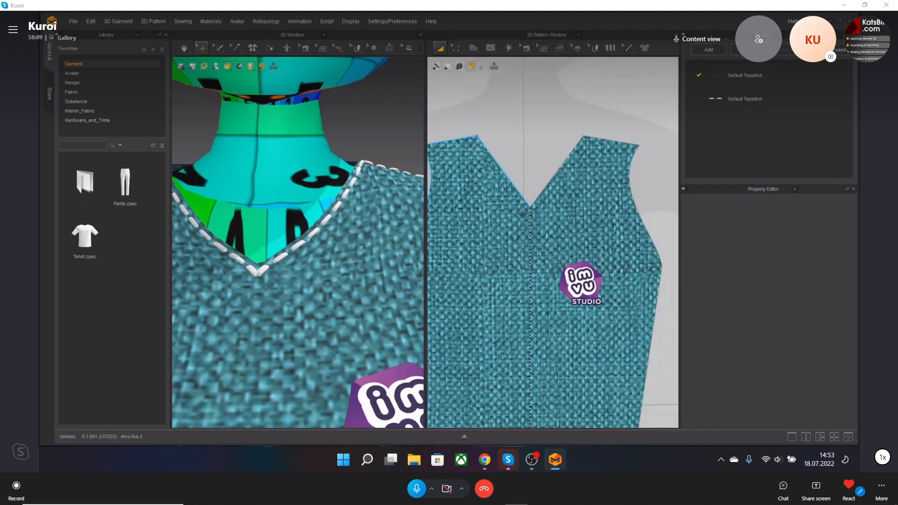
middle_click_drag(521, 214, 509, 177)
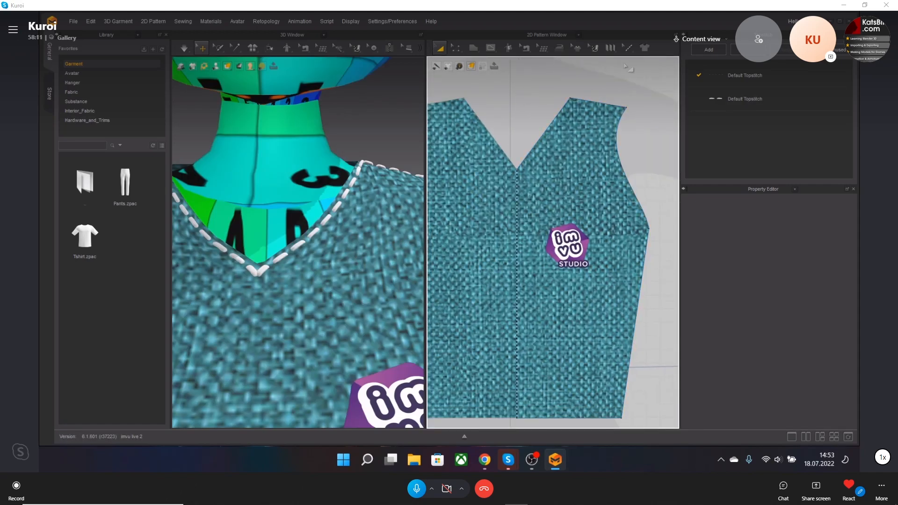
left_click(628, 47)
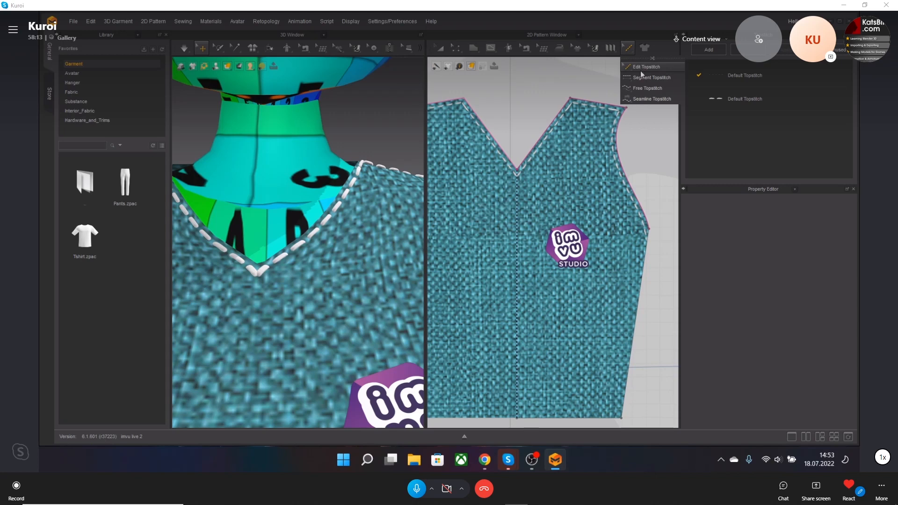
left_click(646, 88)
scroll(623, 264, "down", 5)
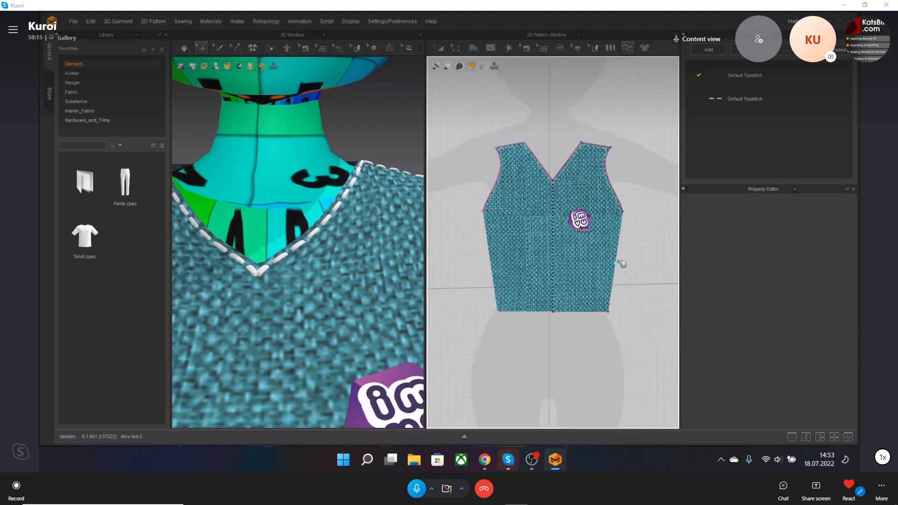
middle_click_drag(623, 264, 619, 252)
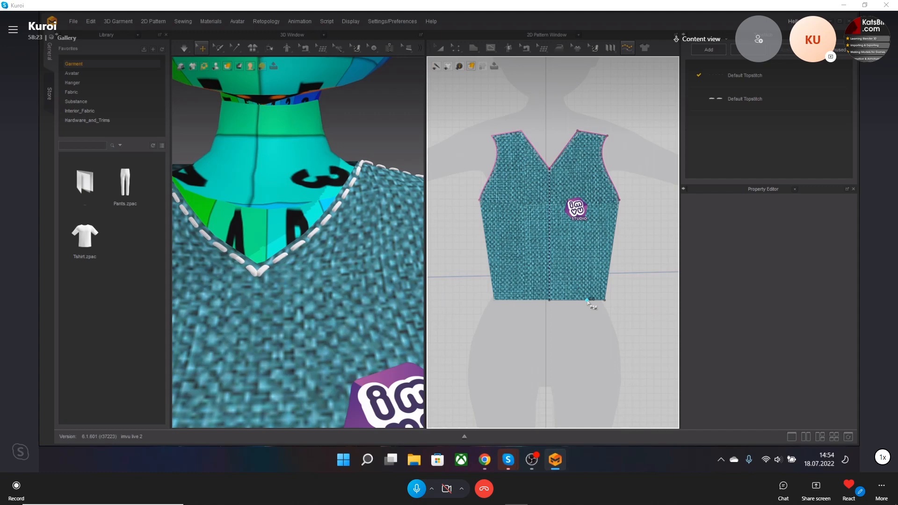
left_click(588, 302)
Step: Inspect the shirt's side seam and hem in 3D for the front piece's topstitching
scroll(361, 313, "down", 3)
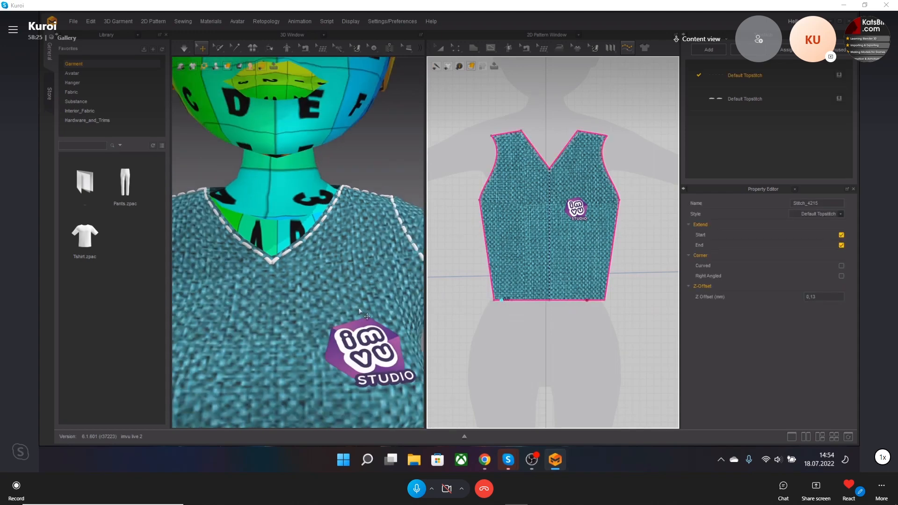
scroll(367, 316, "down", 4)
right_click_drag(396, 316, 353, 305)
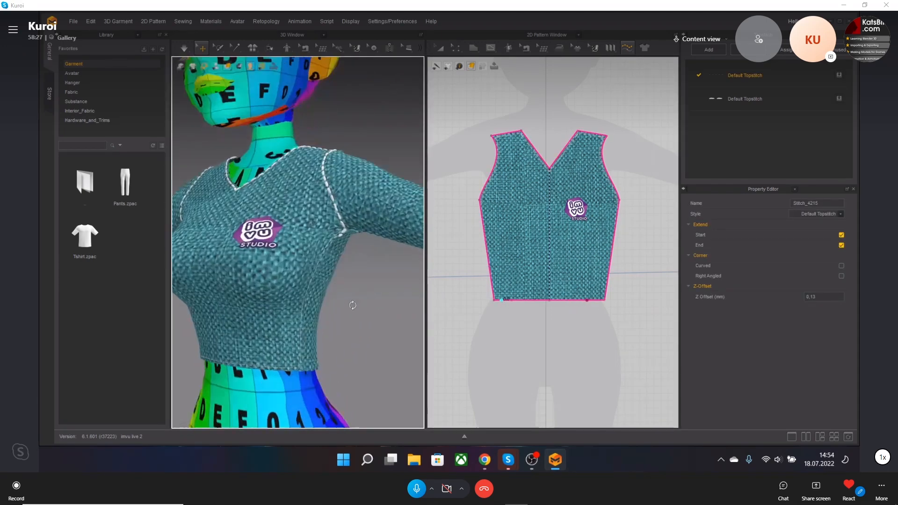
left_click(365, 313)
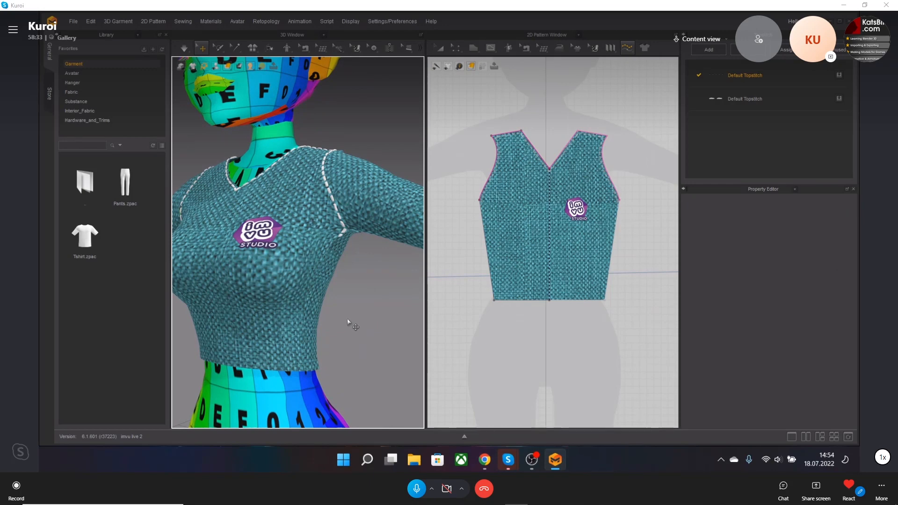
middle_click_drag(347, 339, 359, 301)
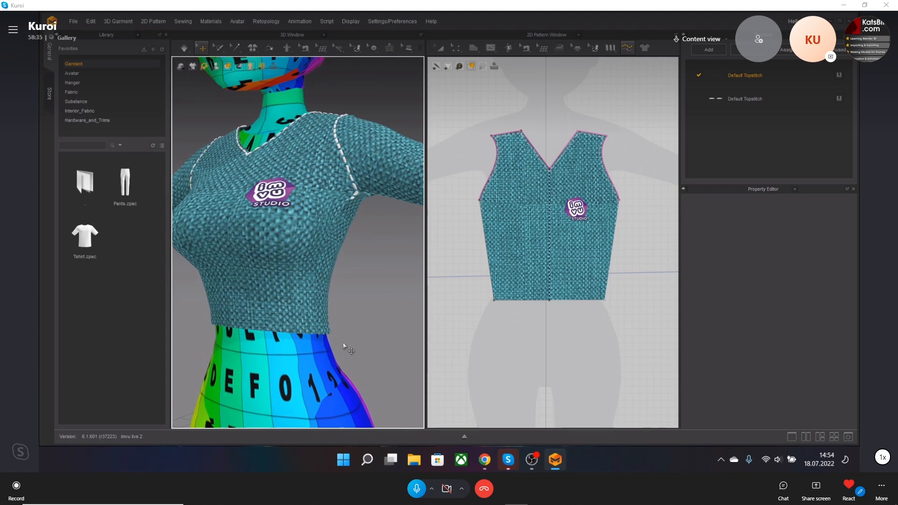
middle_click_drag(345, 341, 351, 301)
mouse_move(351, 300)
right_mouse_down()
mouse_move(299, 297)
mouse_move(358, 297)
right_mouse_up()
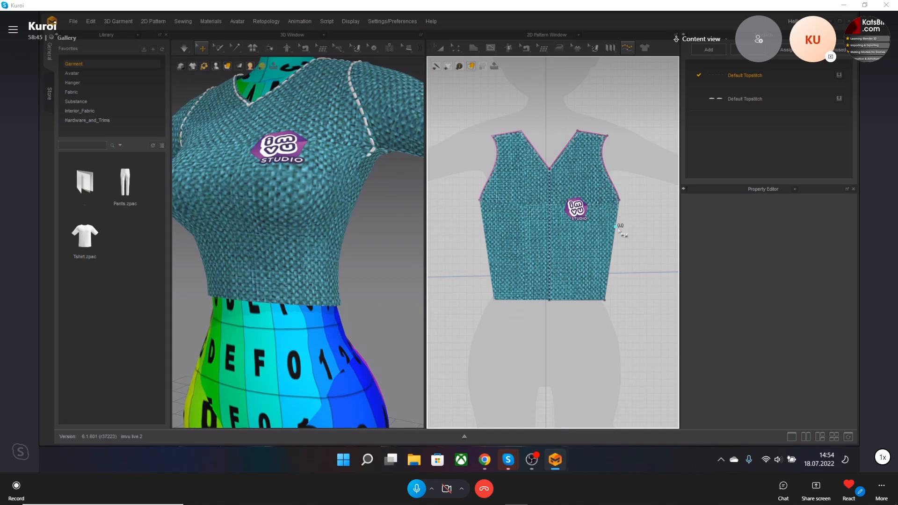
Step: Free-topstitch the front bodice outline with the second, dashed Default Topstitch style, and check its side and hem in 3D
left_click(778, 99)
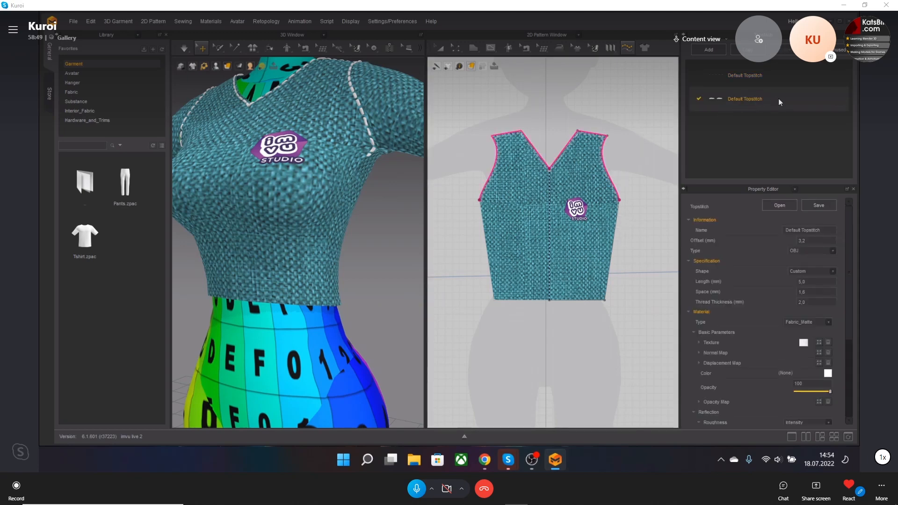
left_click(613, 260)
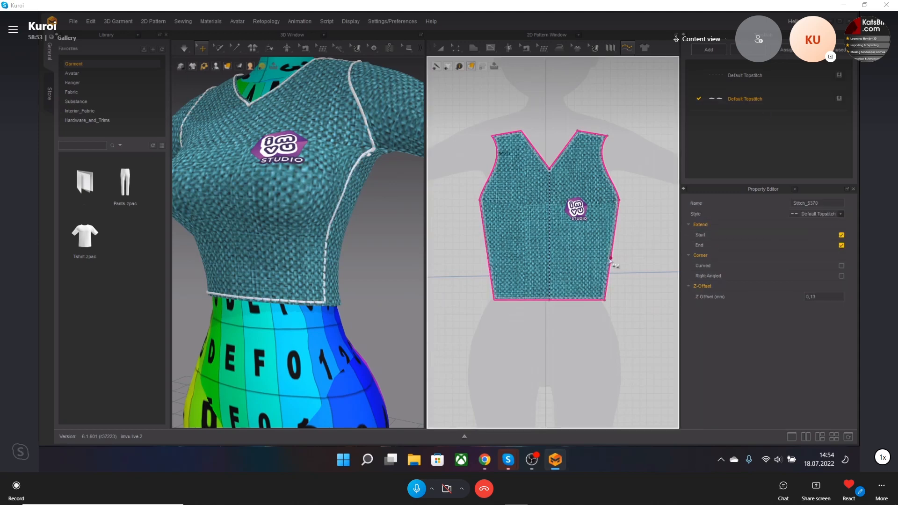
scroll(347, 274, "down", 2)
right_click_drag(351, 276, 378, 276)
scroll(580, 283, "down", 3)
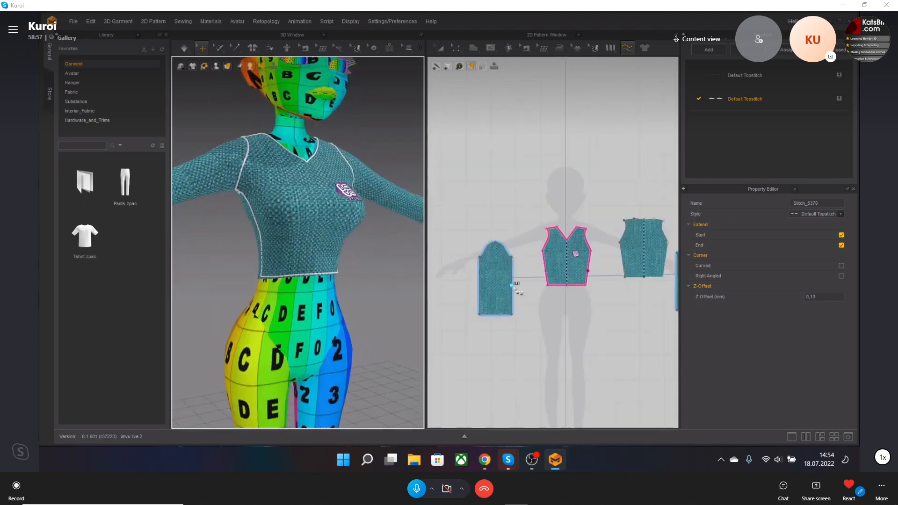
Step: Free-topstitch the complete outline of the back bodice piece and view the shirt's back in 3D
scroll(584, 262, "down", 3)
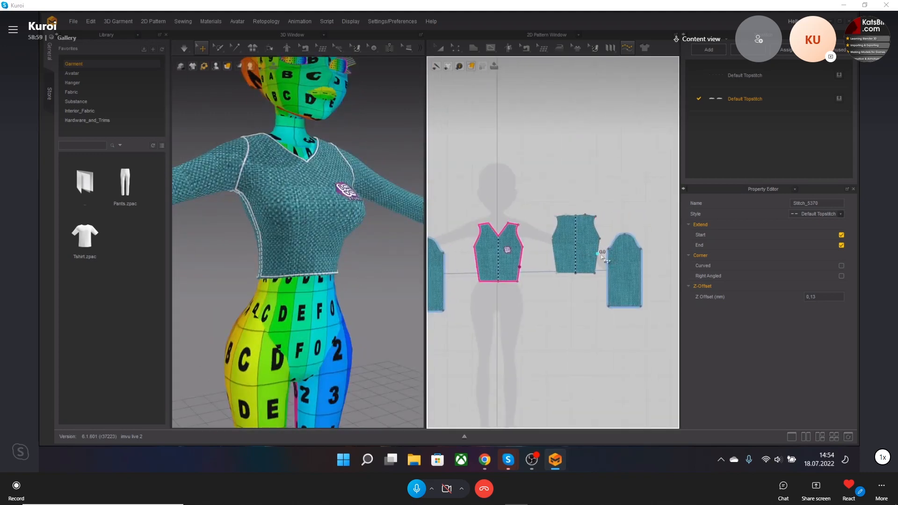
left_click(597, 253)
right_click_drag(290, 233, 343, 237)
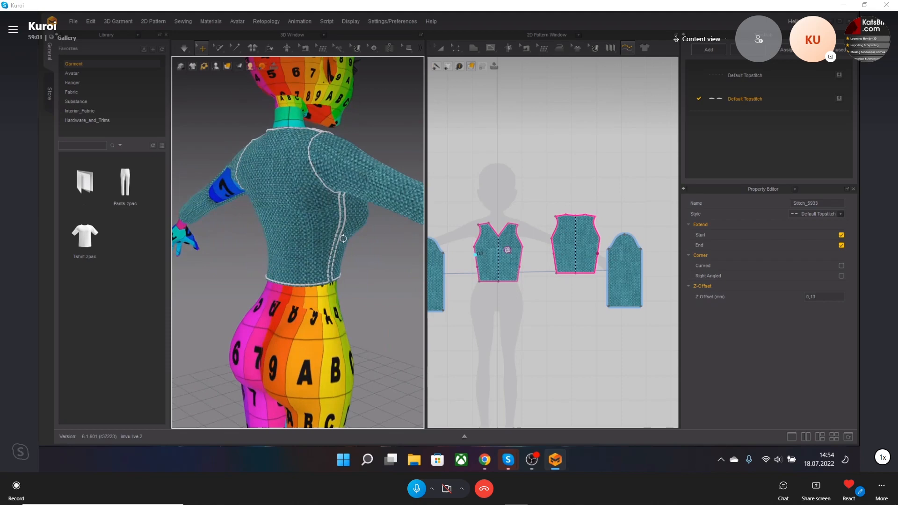
Step: Free-topstitch the outline of the sleeve piece beside the front bodice and examine the stitches around the armhole in 3D
left_click(443, 273)
right_click_drag(317, 269, 334, 312)
scroll(334, 312, "down", 3)
scroll(334, 314, "up", 6)
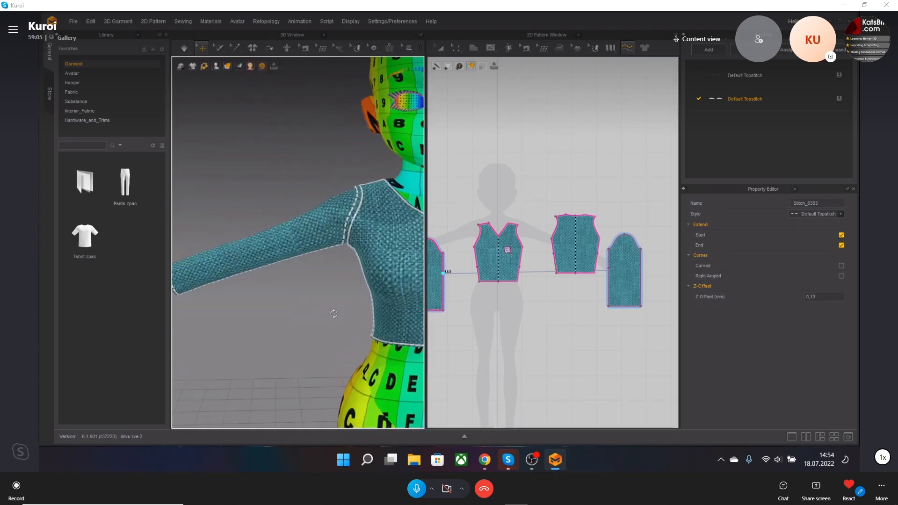
scroll(375, 231, "up", 3)
middle_click_drag(385, 238, 271, 273)
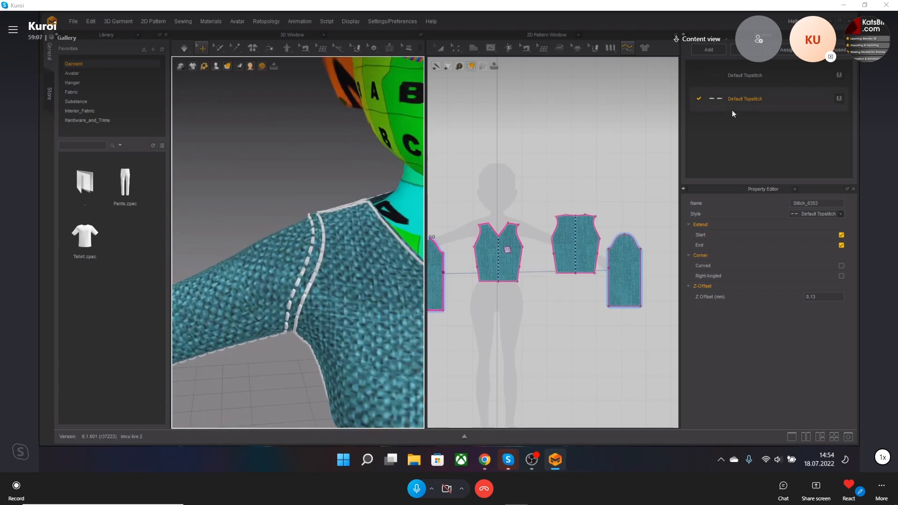
Step: Set the number of lines of the second, dashed Default Topstitch style to 2
double_click(791, 102)
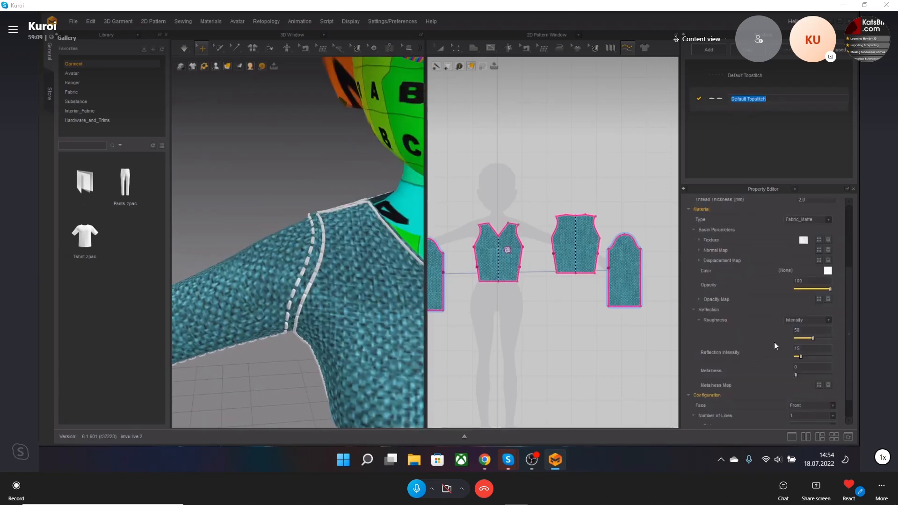
scroll(774, 341, "down", 5)
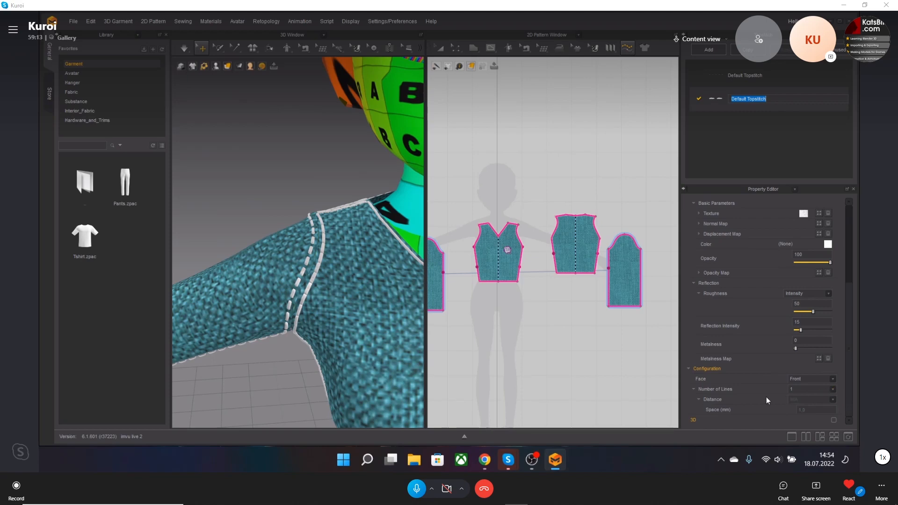
middle_click_drag(319, 304, 321, 277)
scroll(320, 278, "up", 3)
left_click(833, 389)
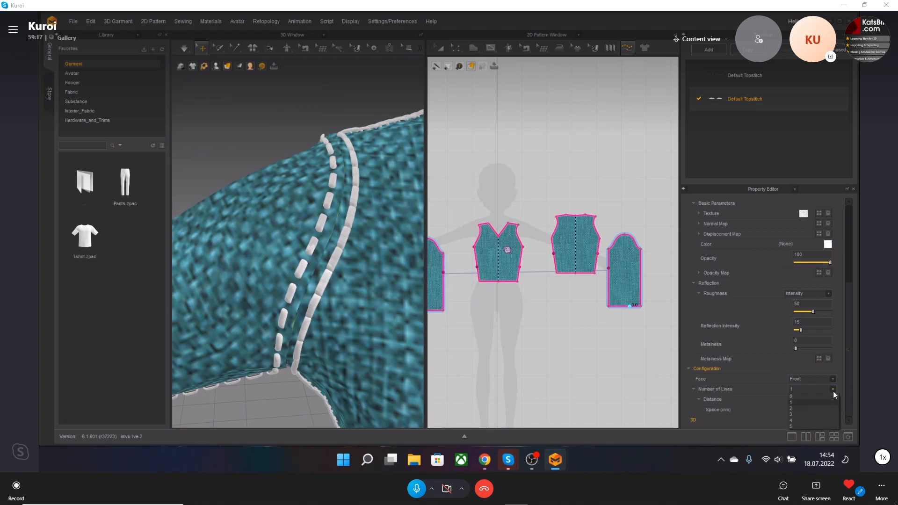
left_click(815, 409)
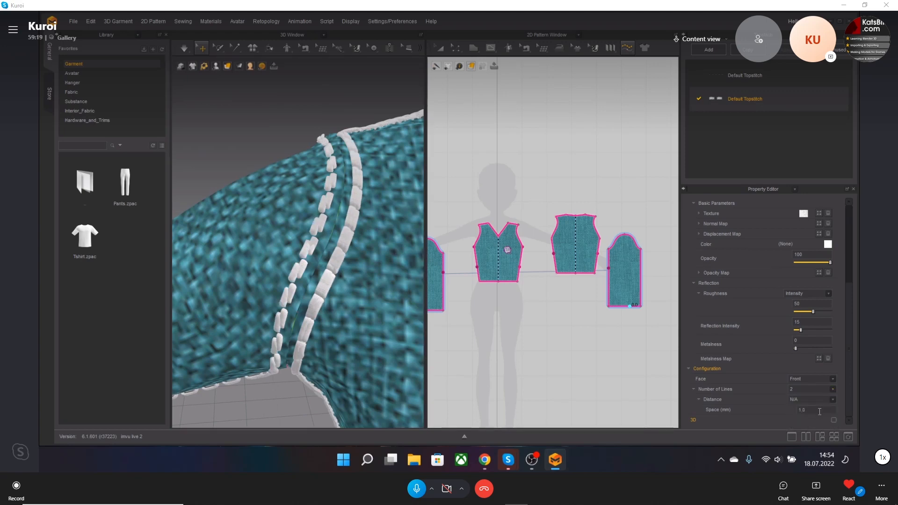
Step: Set the dashed topstitch's line distance to 1/32" and its space to 3.0 mm, and check the double stitches in 3D
left_click(835, 402)
left_click(821, 414)
double_click(810, 413)
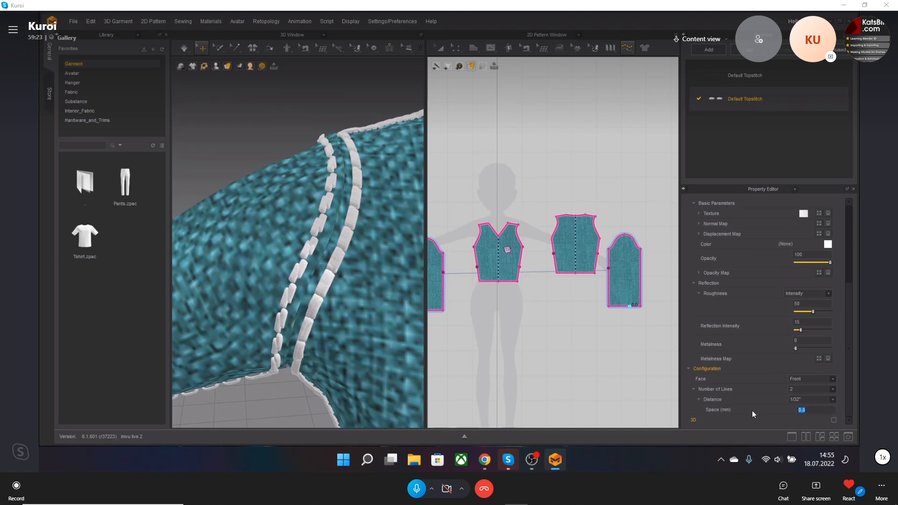
type("3")
key("Return")
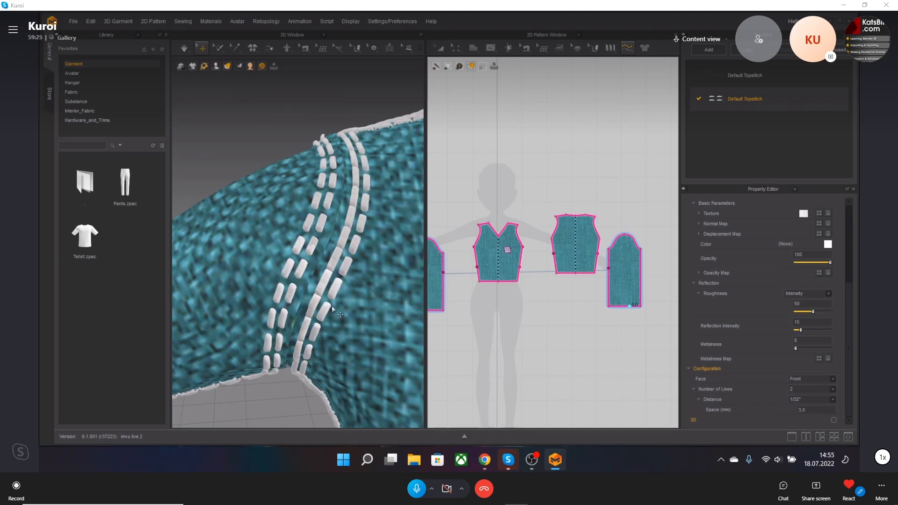
scroll(332, 306, "down", 5)
scroll(258, 283, "up", 5)
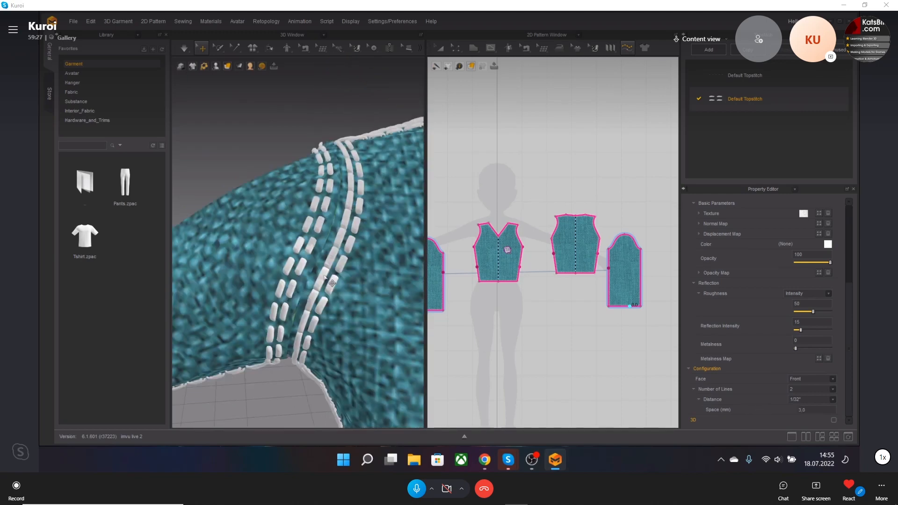
scroll(295, 273, "up", 2)
scroll(295, 273, "down", 8)
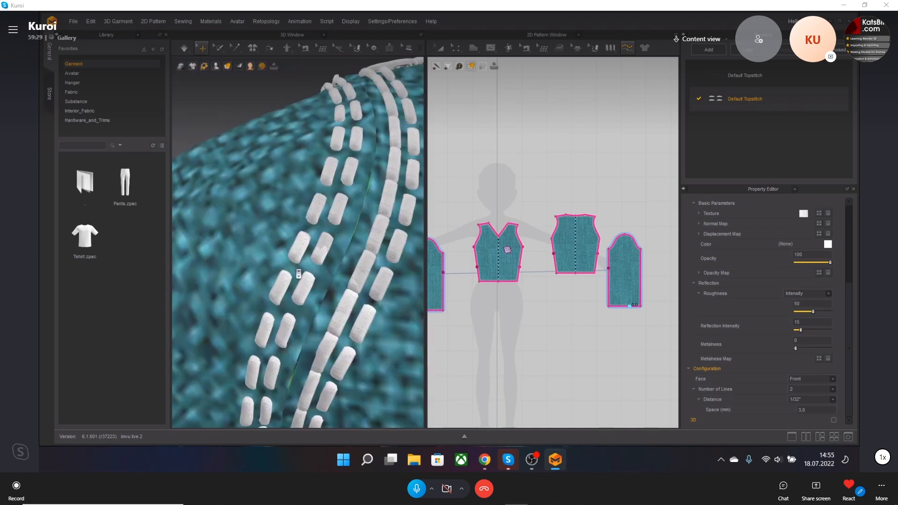
scroll(317, 280, "down", 3)
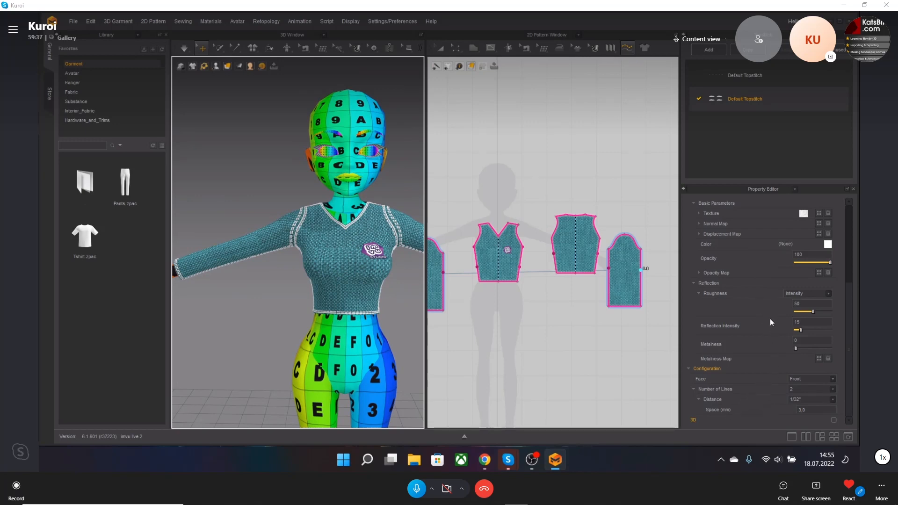
scroll(770, 319, "up", 1)
scroll(770, 319, "up", 2)
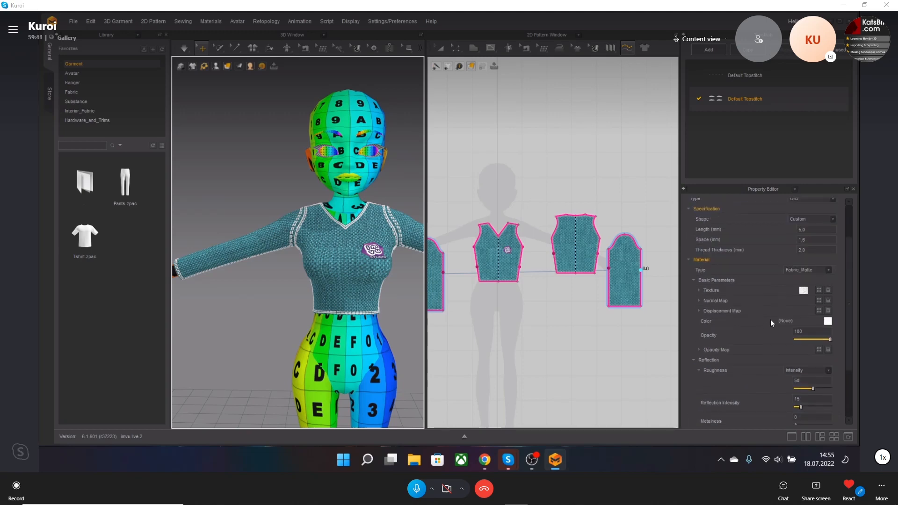
left_click(698, 351)
left_click(699, 350)
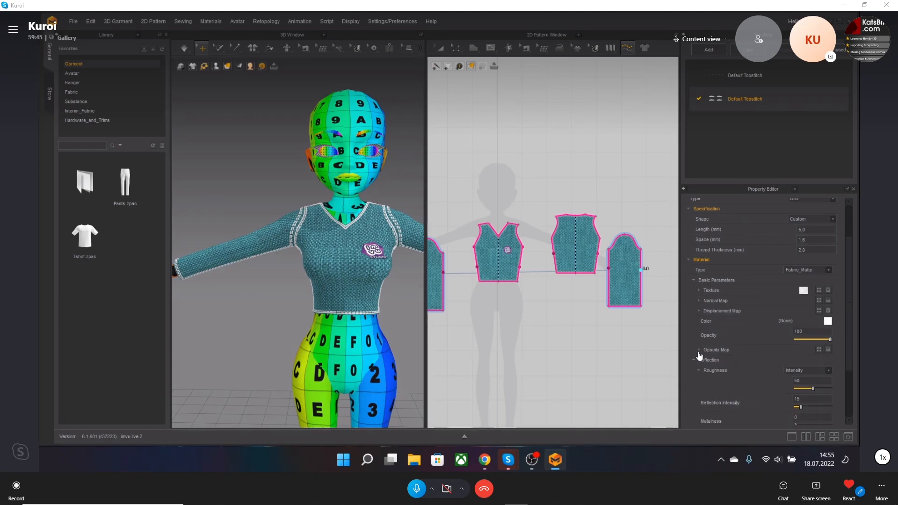
scroll(728, 338, "up", 2)
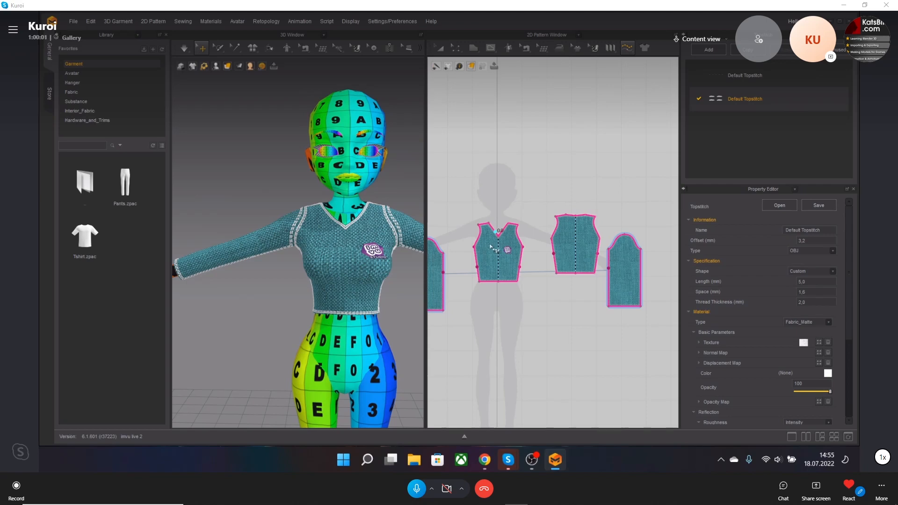
Step: Open the saved T-shirt project with the Open load type, loading both garment and avatar
left_click(71, 22)
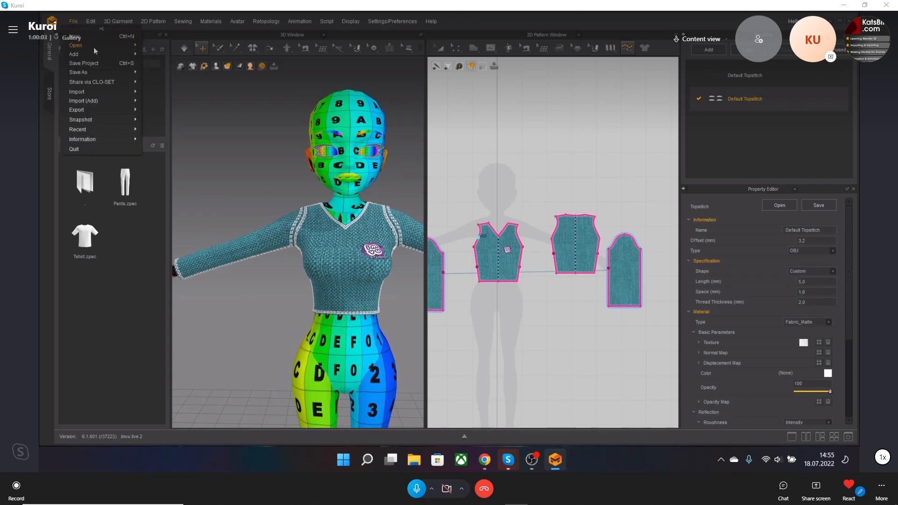
mouse_move(93, 45)
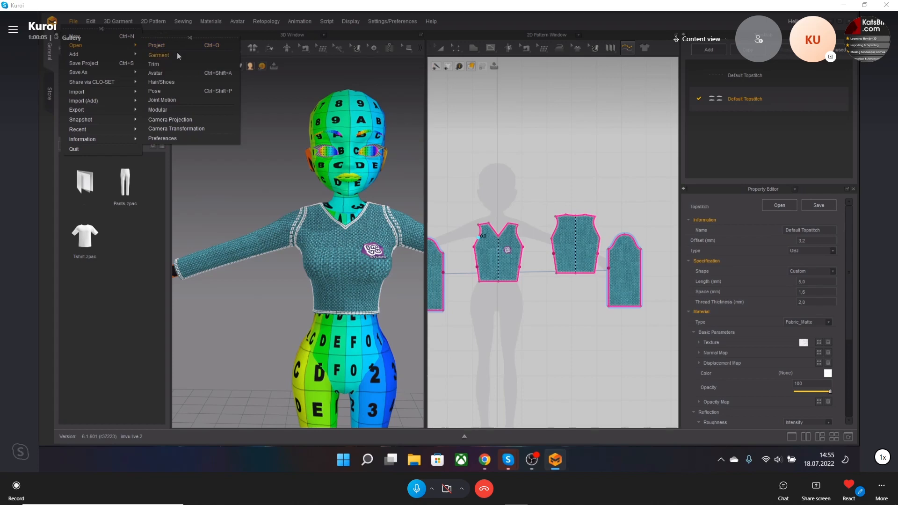
left_click(112, 36)
left_click(472, 242)
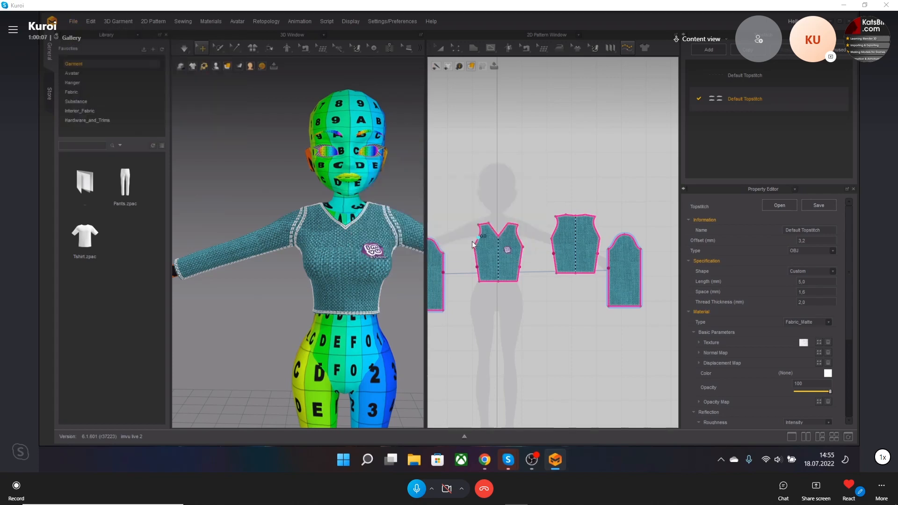
double_click(363, 206)
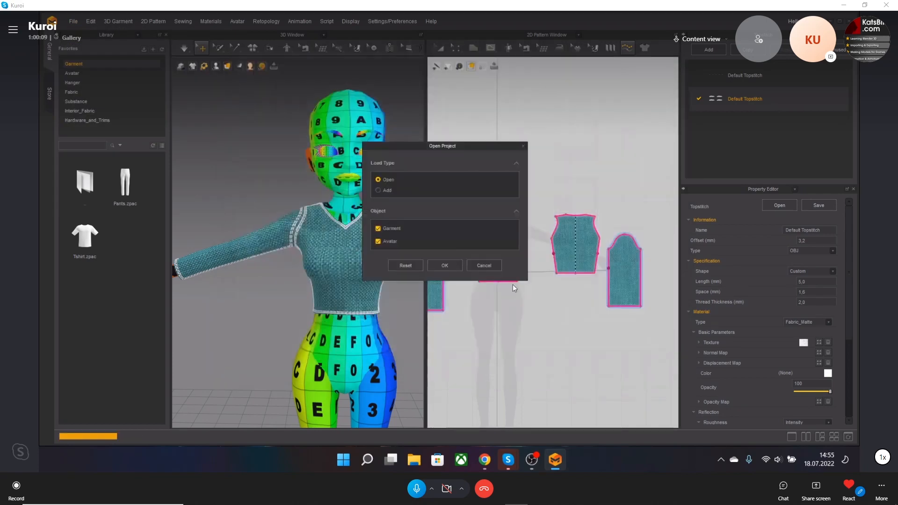
left_click(444, 266)
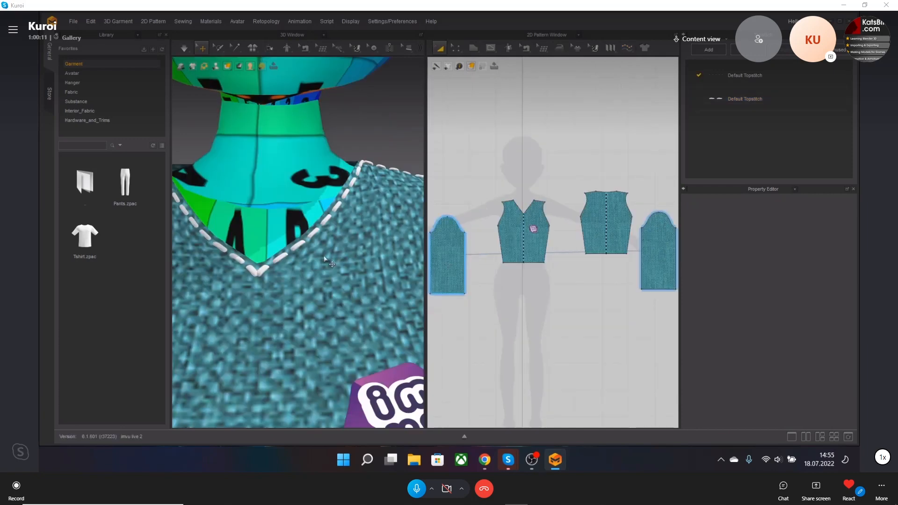
Step: Draw a five-sided pocket outline as an internal polygon on the front bodice's chest, opposite the IMVU Studio logo
scroll(520, 229, "up", 3)
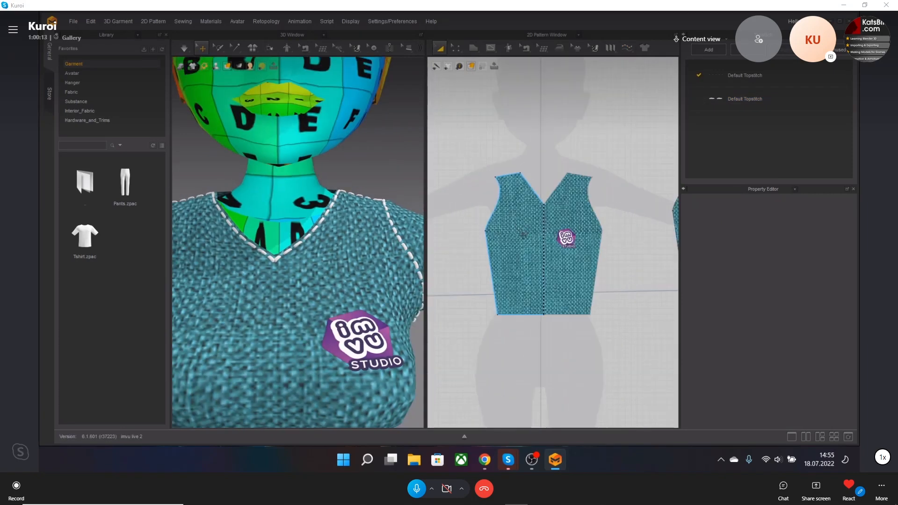
left_click(491, 49)
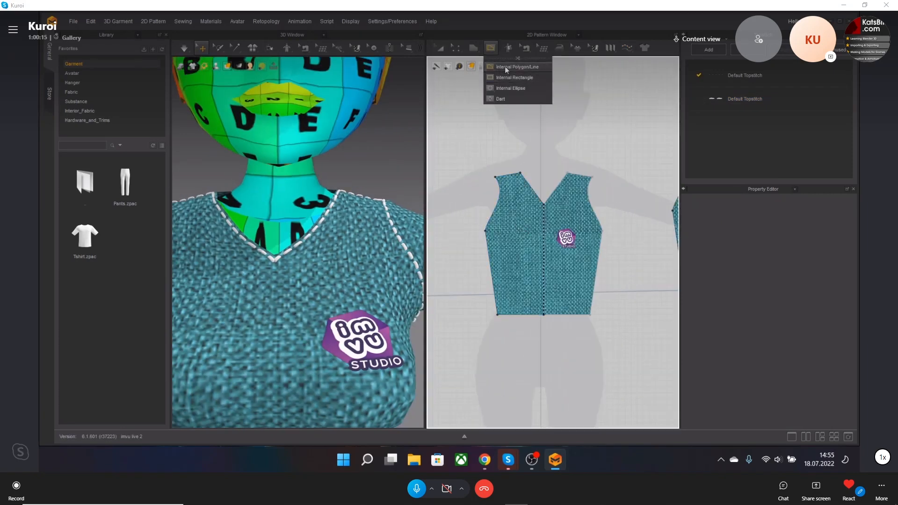
left_click(504, 66)
scroll(525, 215, "up", 3)
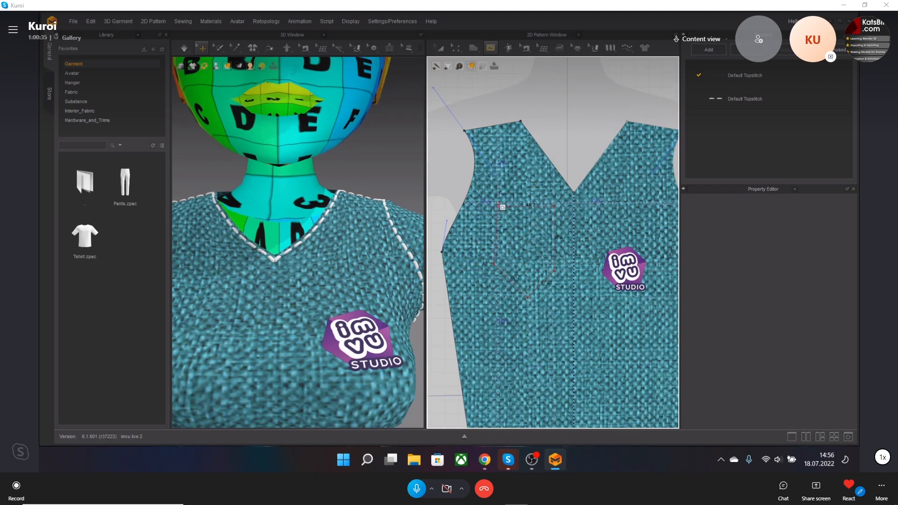
left_click(499, 206)
middle_click_drag(508, 264, 540, 242)
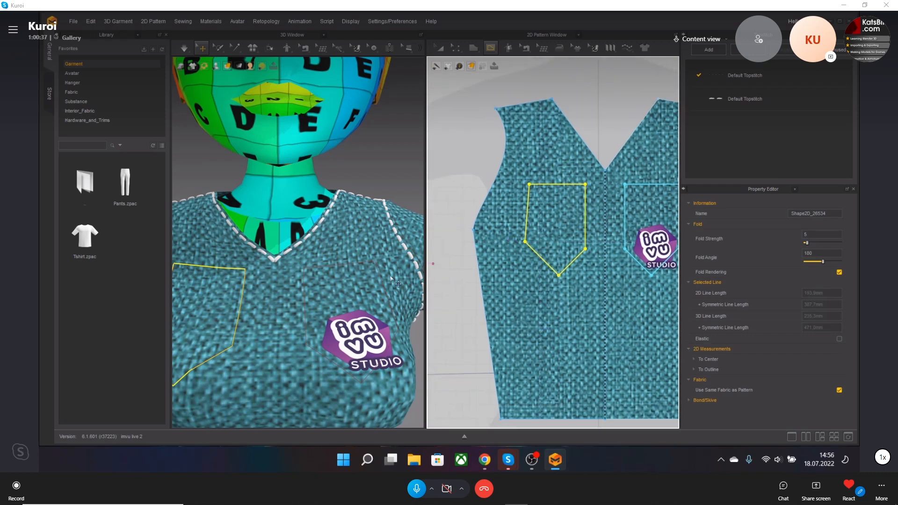
Step: Shrink and even out the chest pocket outline with Edit Pattern by moving its corner points inward
scroll(320, 306, "down", 3)
middle_click_drag(320, 306, 352, 278)
left_click(462, 49)
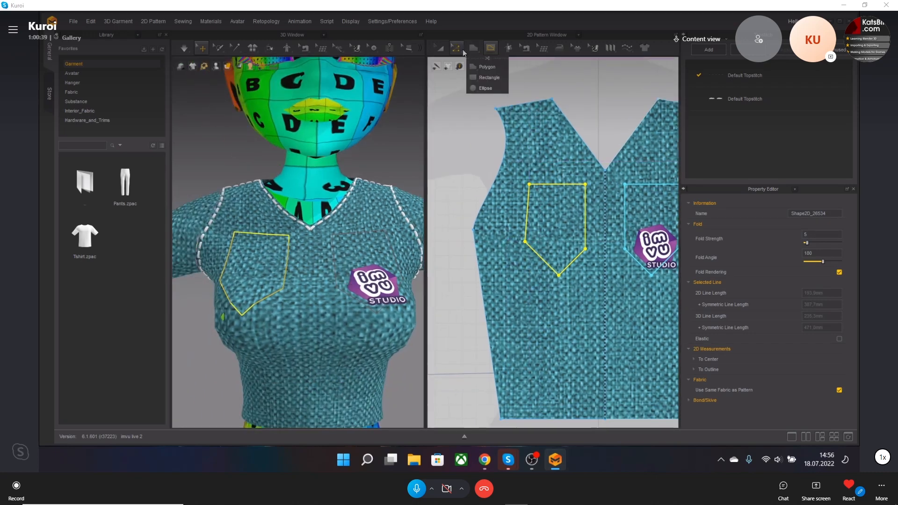
left_click(475, 63)
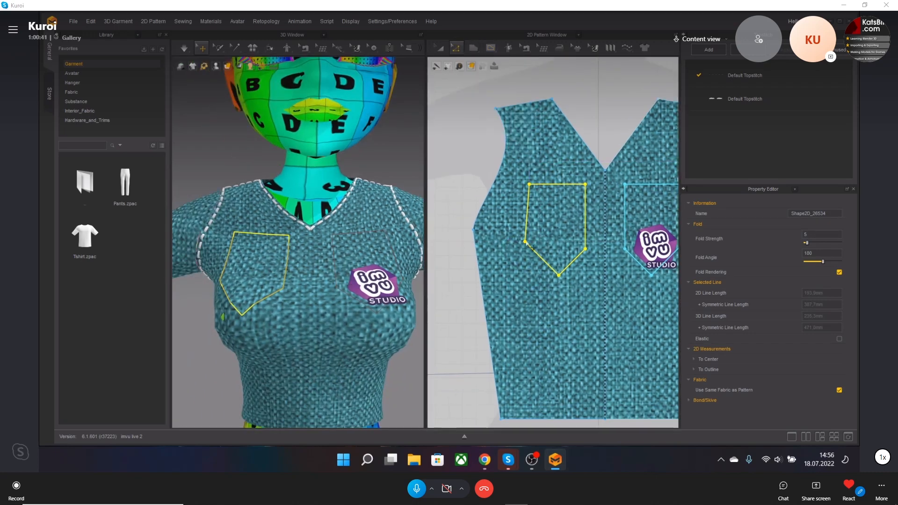
left_click_drag(524, 241, 533, 242)
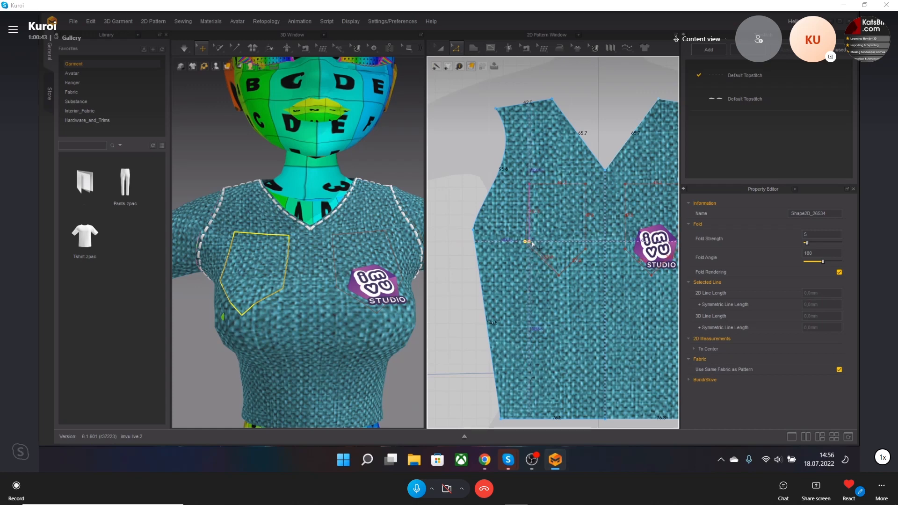
left_click_drag(561, 280, 585, 241)
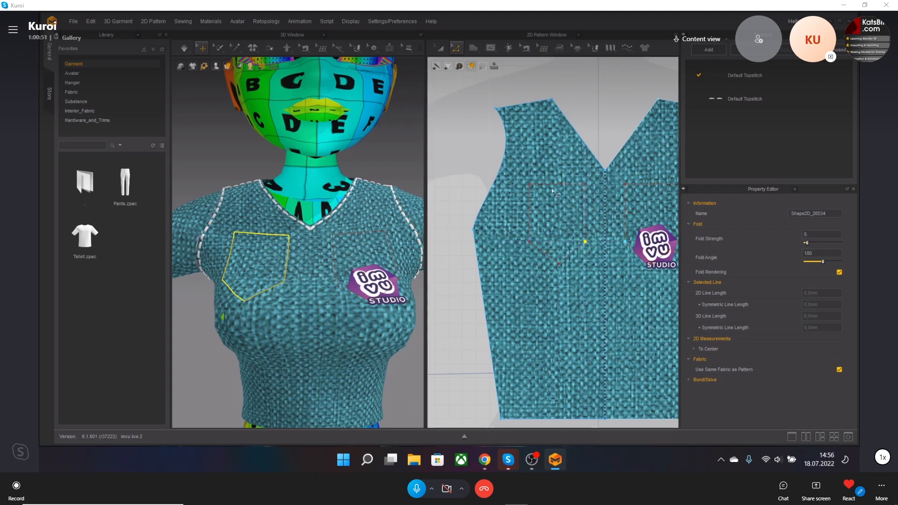
left_click(550, 258)
left_click_drag(549, 259, 537, 233)
left_click_drag(529, 195, 537, 194)
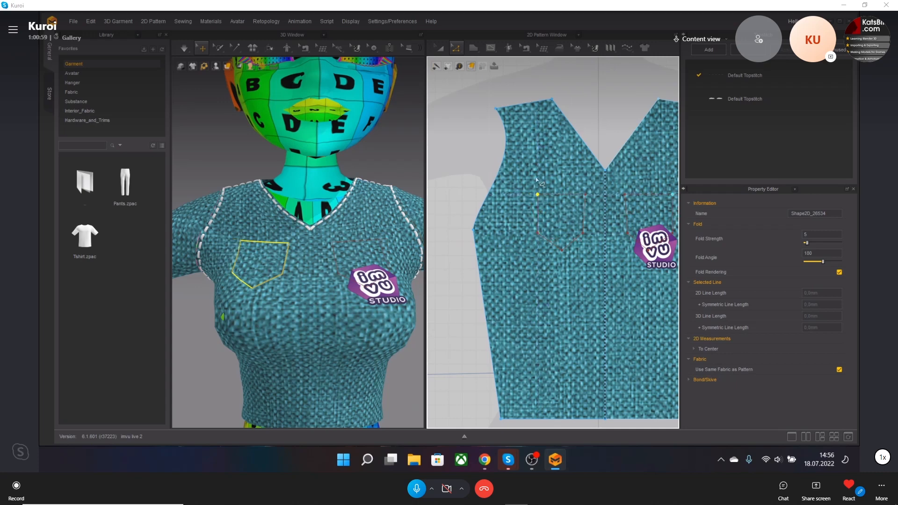
left_click(439, 226)
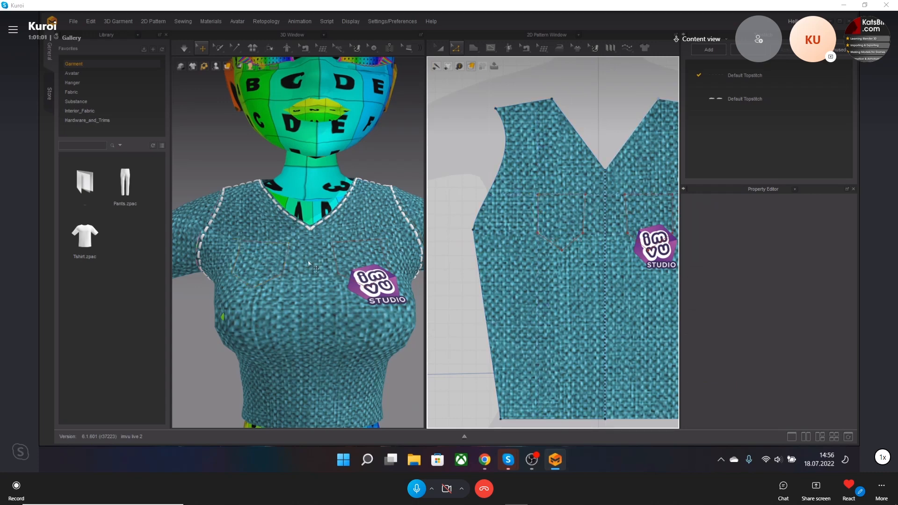
Step: Move the mirrored pocket outlines outward on the front bodice and nudge them back toward the centre line
middle_click_drag(309, 265, 313, 226)
scroll(313, 225, "up", 4)
scroll(313, 226, "down", 3)
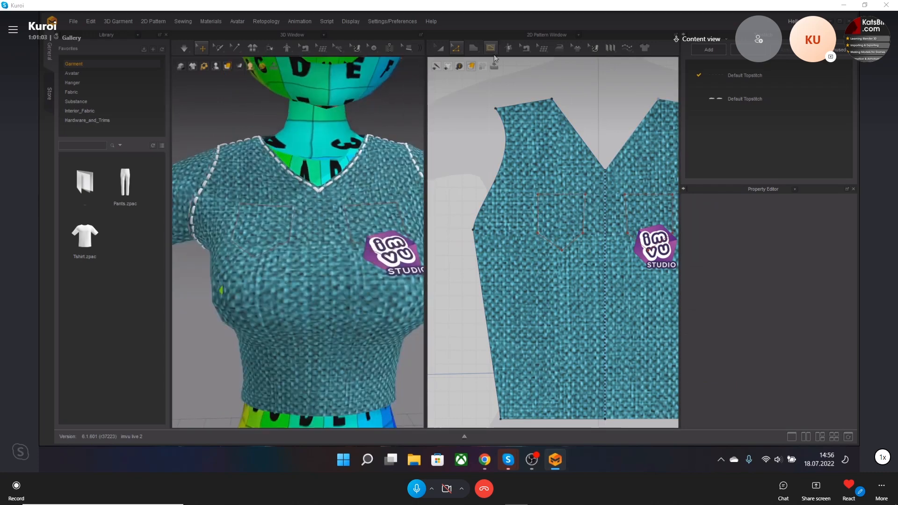
left_click(439, 48)
left_click(562, 208)
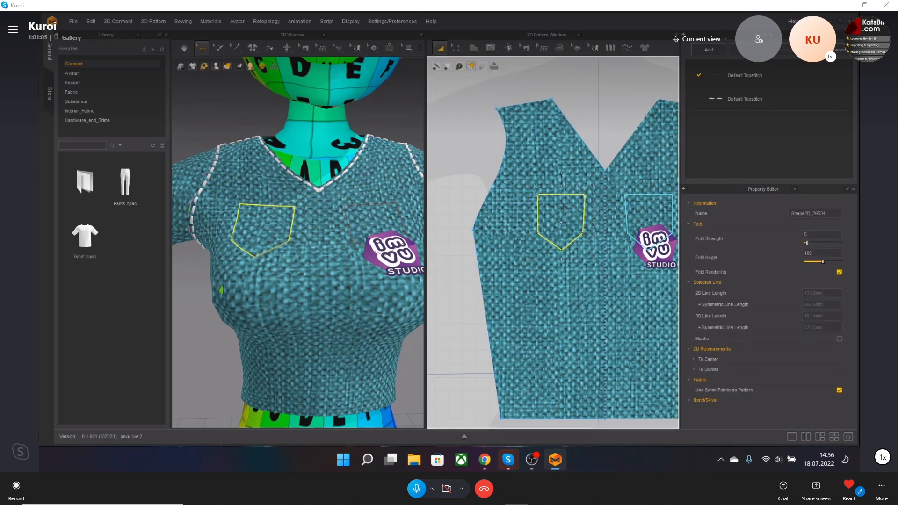
scroll(587, 219, "down", 3)
mouse_move(620, 216)
left_mouse_down()
mouse_move(614, 123)
mouse_move(631, 213)
left_mouse_up()
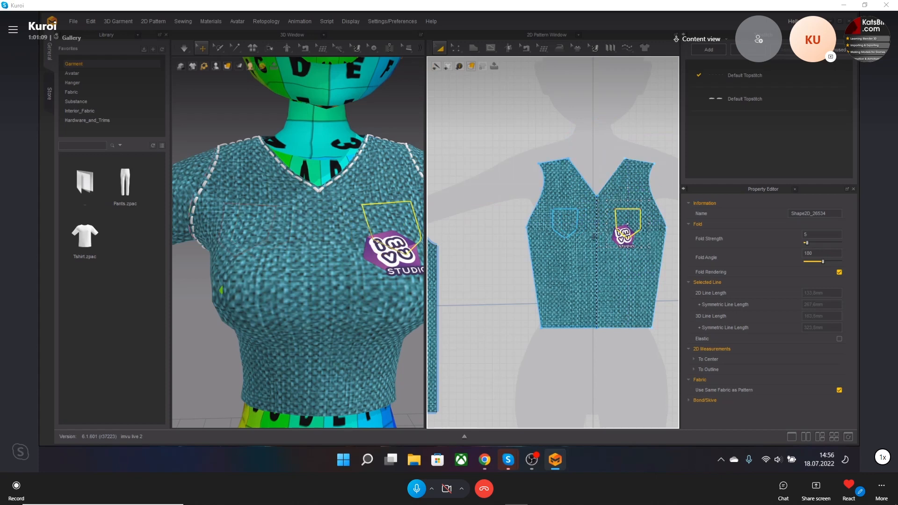
key("Left")
Step: Remove the linked editing from the front bodice's centre line
left_click(456, 48)
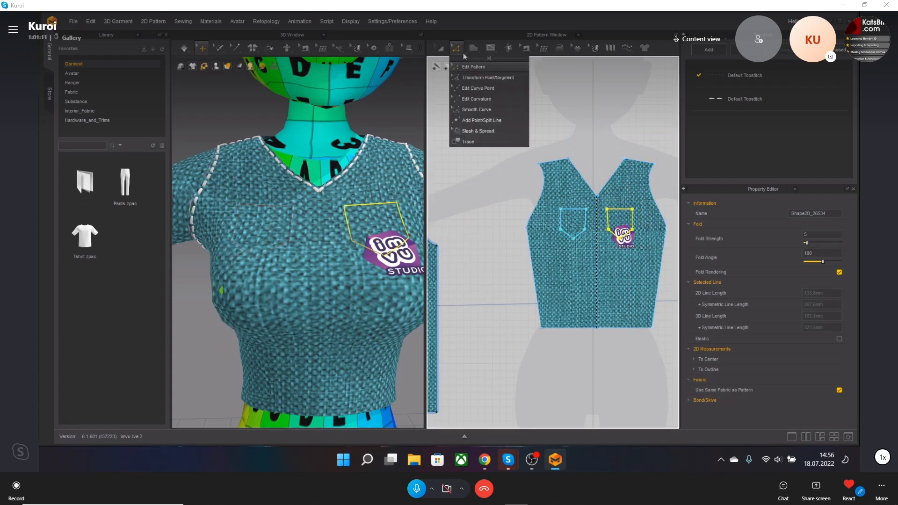
left_click(597, 276)
right_click(596, 277)
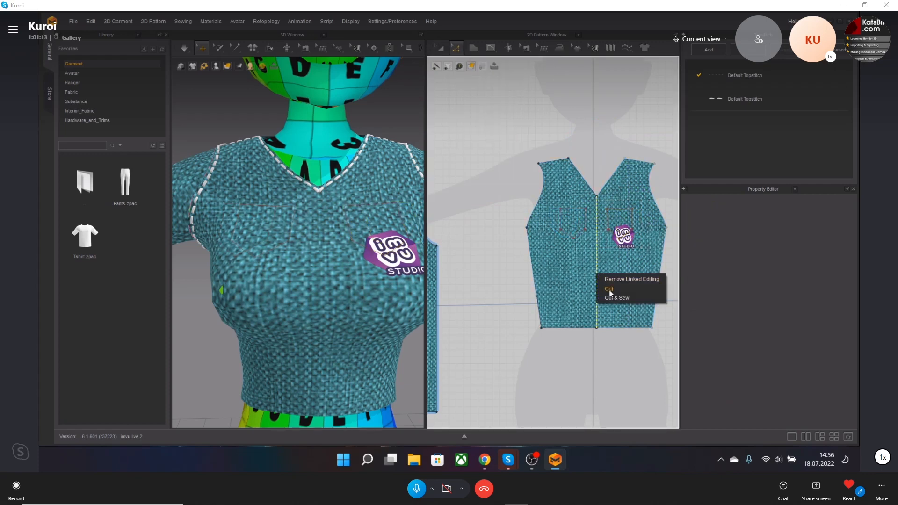
left_click(647, 279)
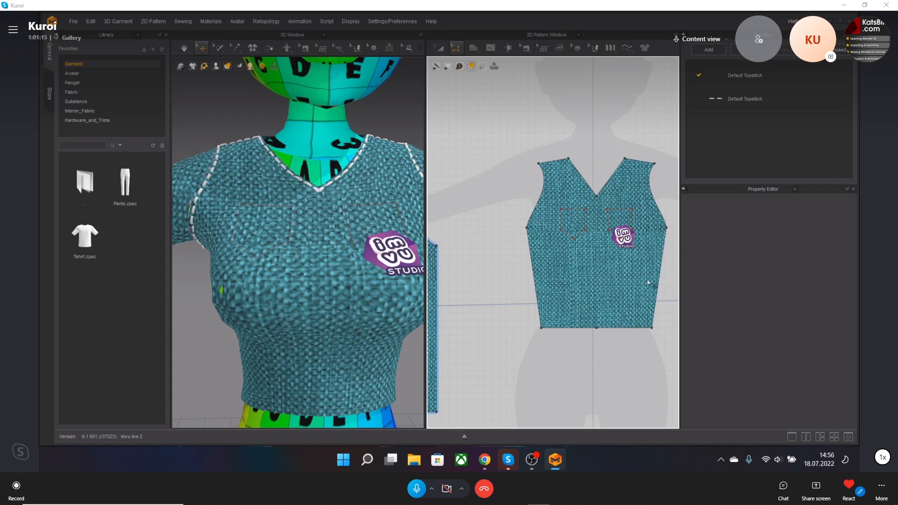
Step: Delete the pocket outline overlapping the IMVU Studio logo and select the remaining pocket outline
left_click(473, 49)
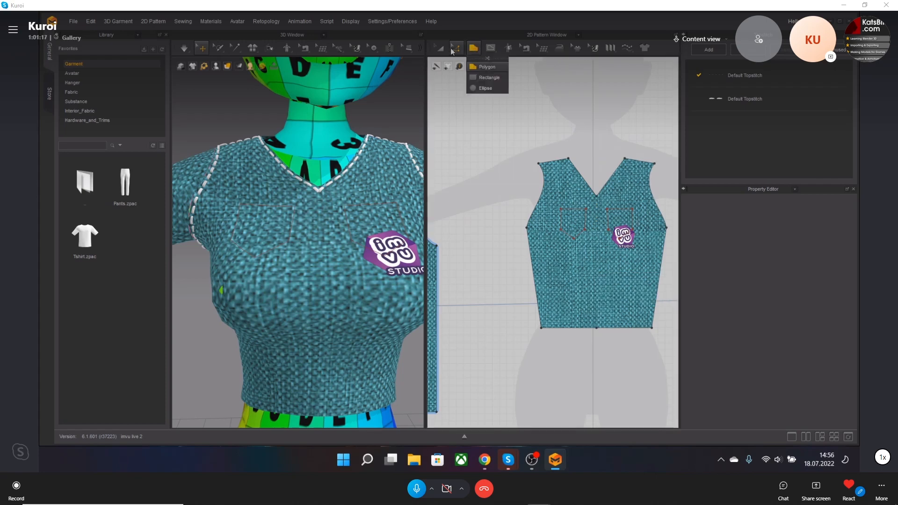
left_click(440, 49)
left_click_drag(620, 219, 577, 223)
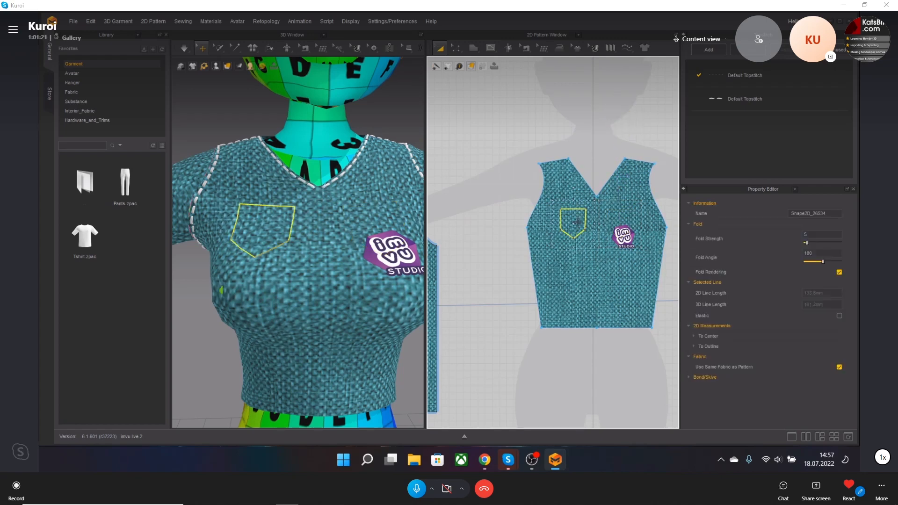
Step: Cut the pocket outline out of the front bodice as a separate pattern piece and move it clear of the bodice
scroll(269, 234, "up", 3)
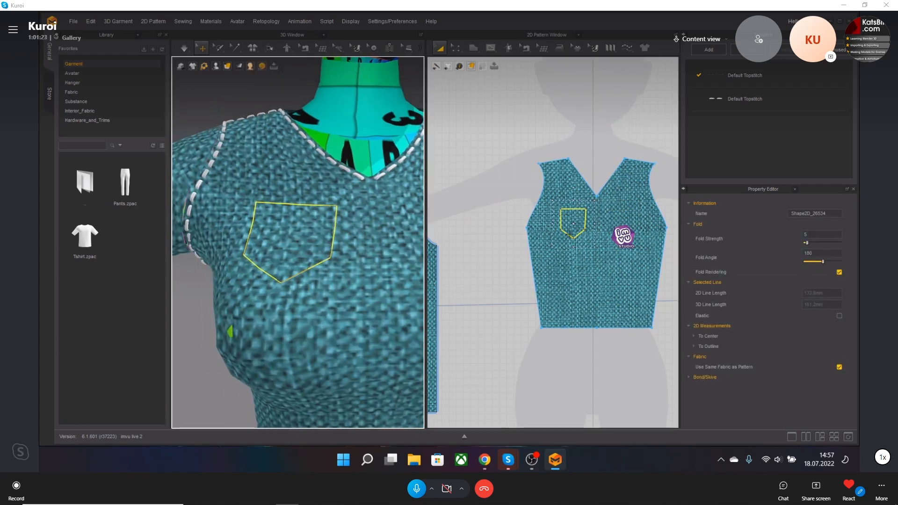
right_click(576, 224)
left_click(610, 321)
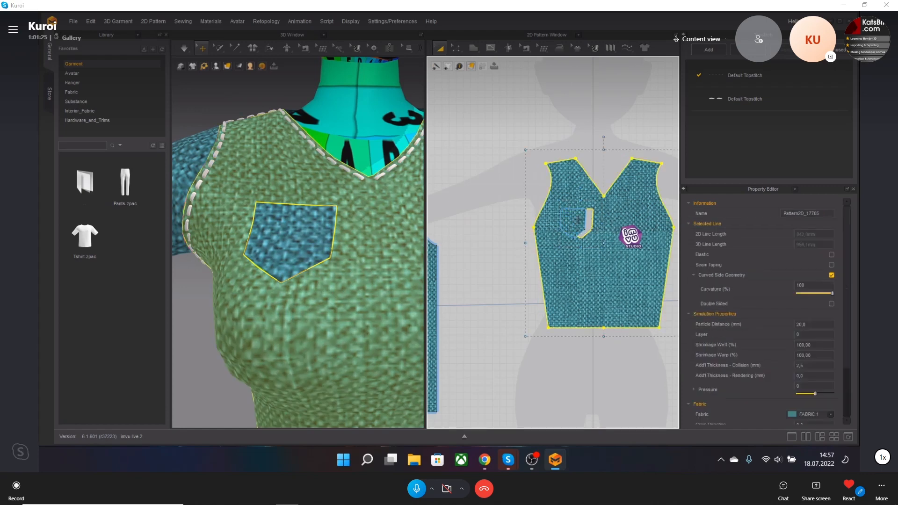
left_click_drag(573, 224, 488, 165)
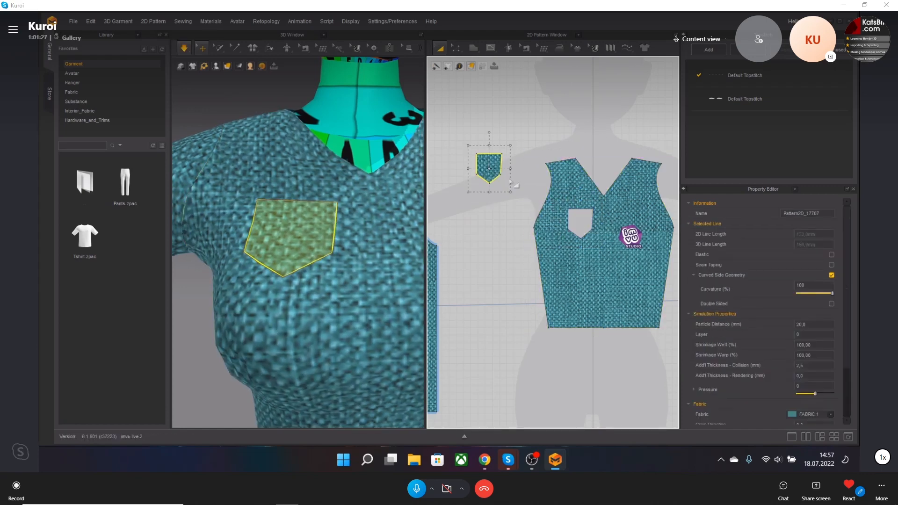
right_click(482, 164)
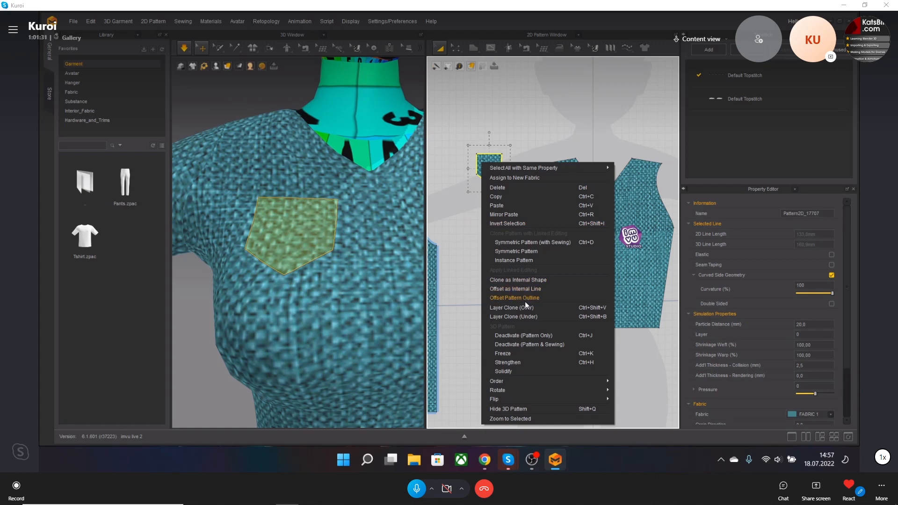
left_click(544, 124)
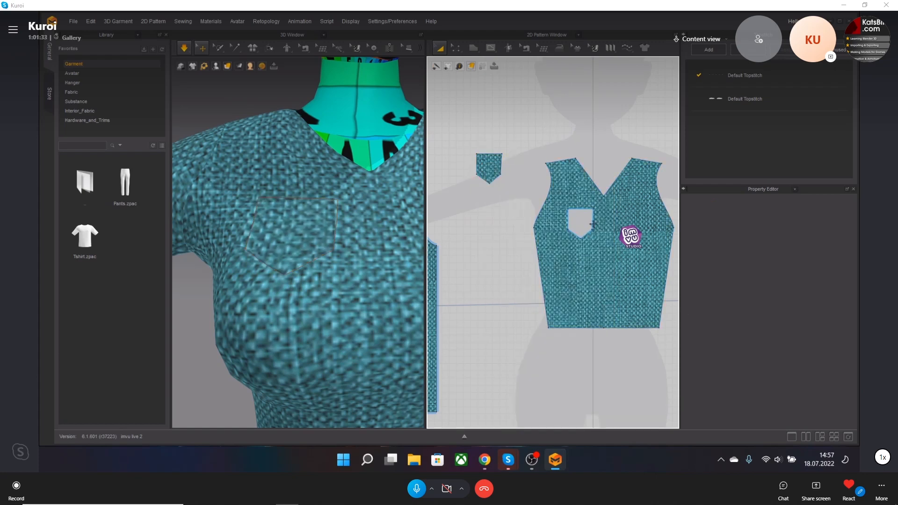
Step: Topstitch around the pocket opening on the front bodice with Free Topstitch, using the dashed Default Topstitch style
left_click(627, 49)
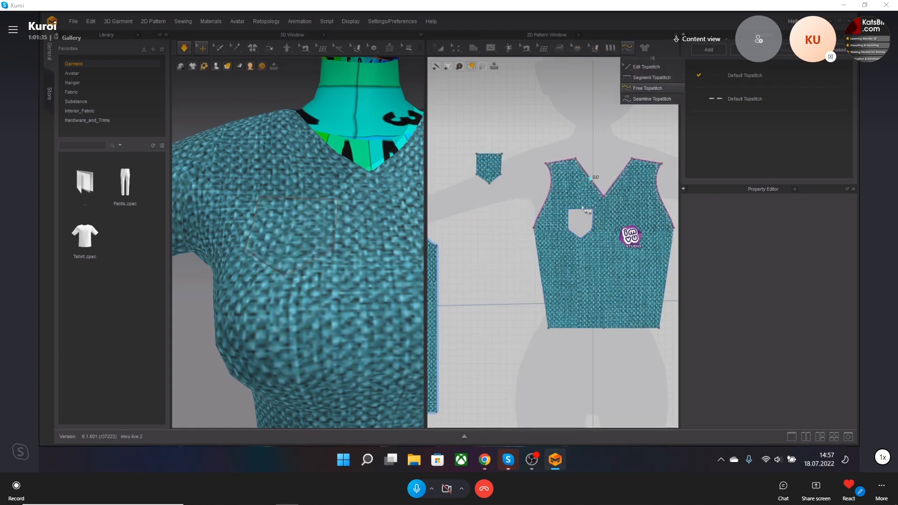
left_click(648, 88)
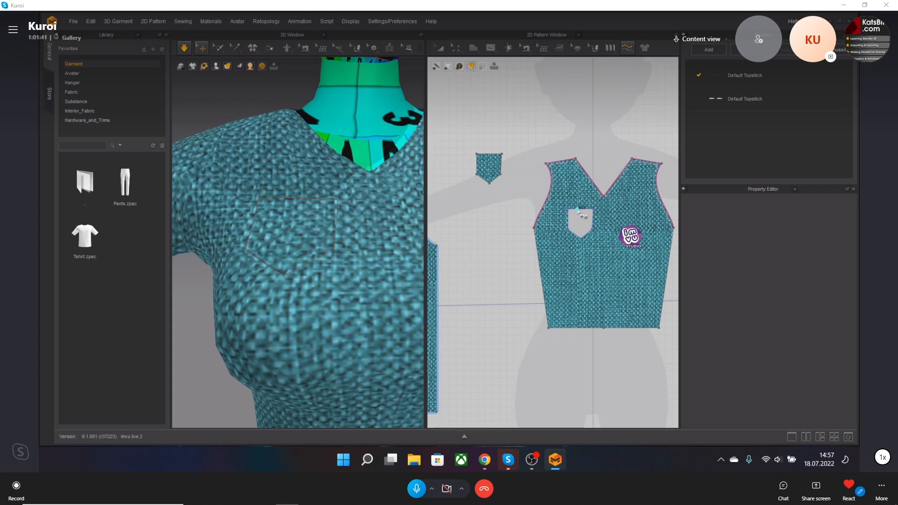
left_click(592, 216)
left_click(637, 210)
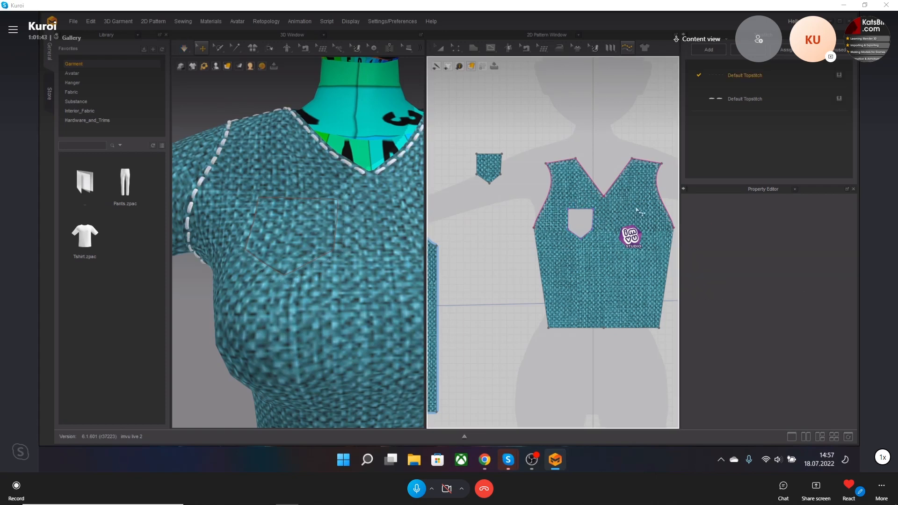
left_click(739, 98)
left_click(589, 215)
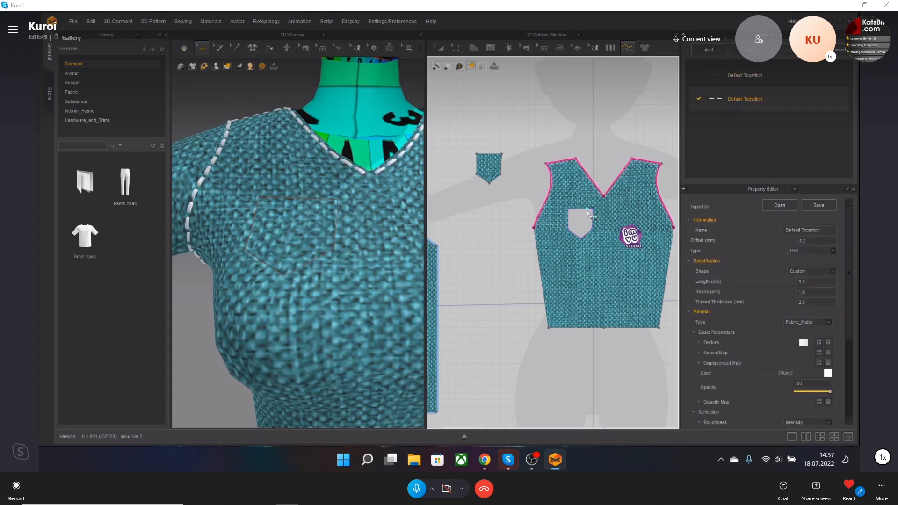
left_click(240, 94)
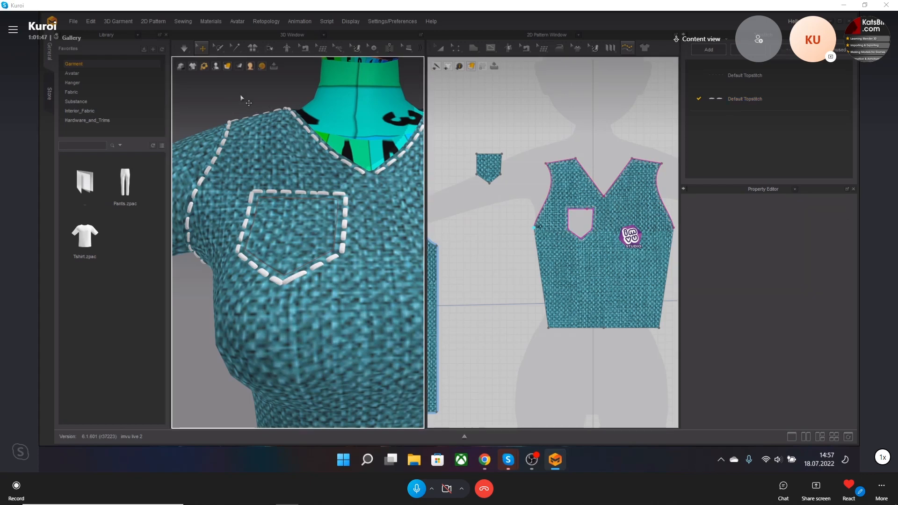
Step: Examine the pocket topstitching on the shirt from several angles, simulating briefly, and compare it with the stitching on the 2D pattern
scroll(240, 94, "down", 3)
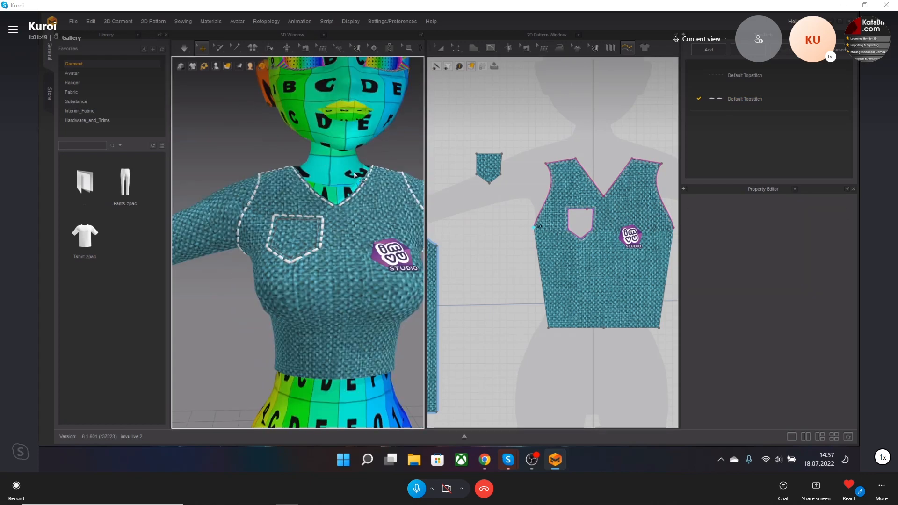
scroll(322, 234, "down", 2)
scroll(295, 240, "up", 6)
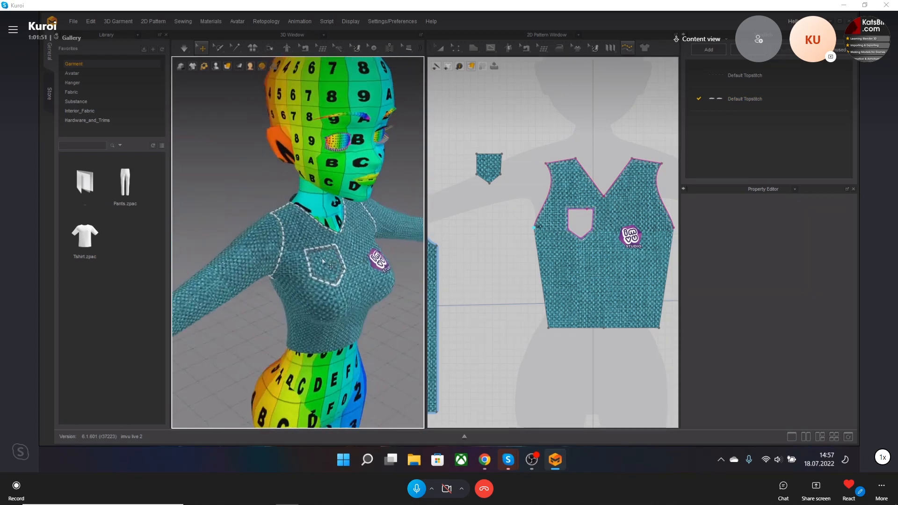
scroll(323, 235, "down", 5)
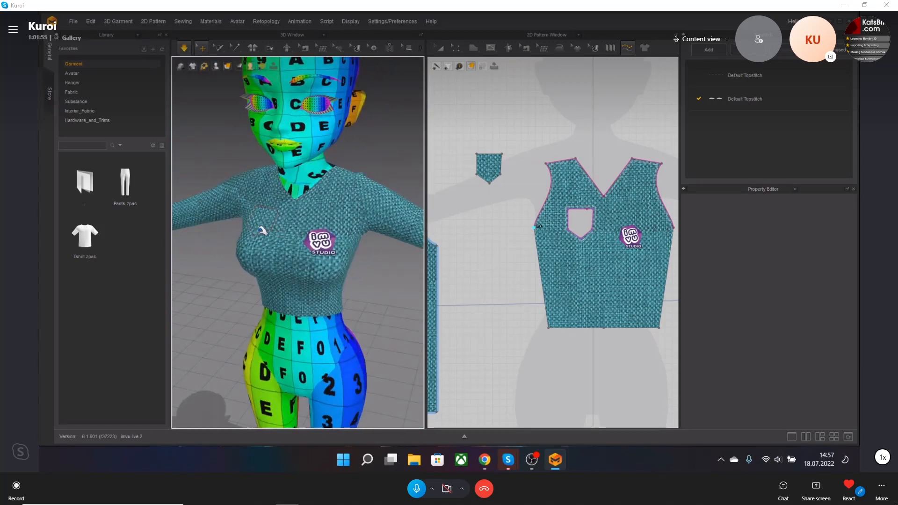
key("space")
mouse_move(227, 67)
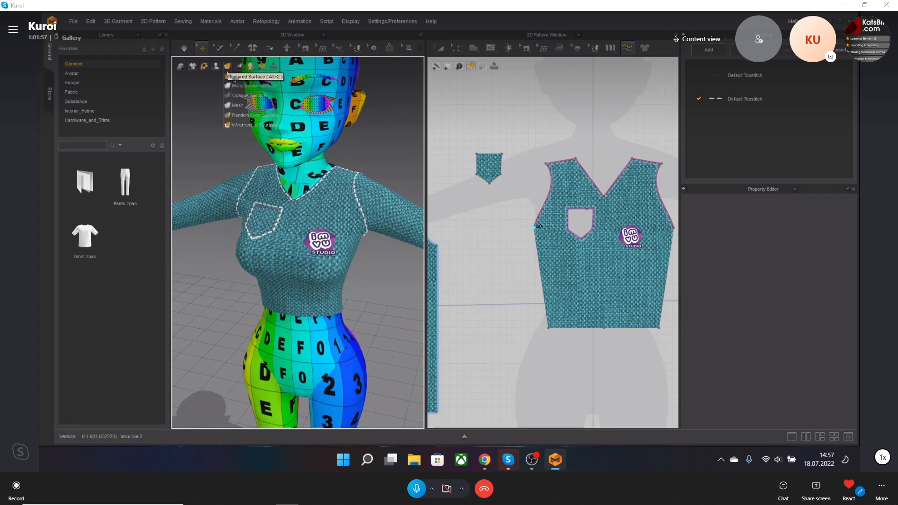
key("space")
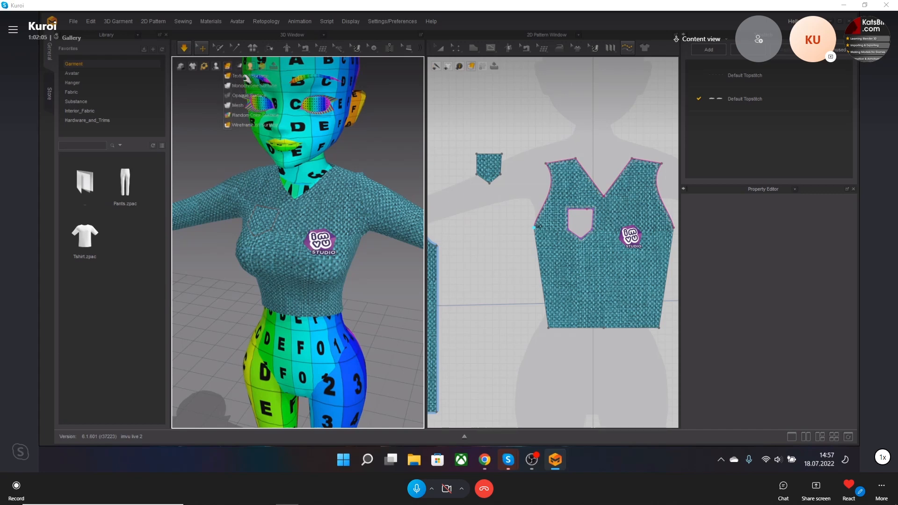
key("space")
right_click_drag(220, 134, 234, 139)
scroll(234, 139, "up", 5)
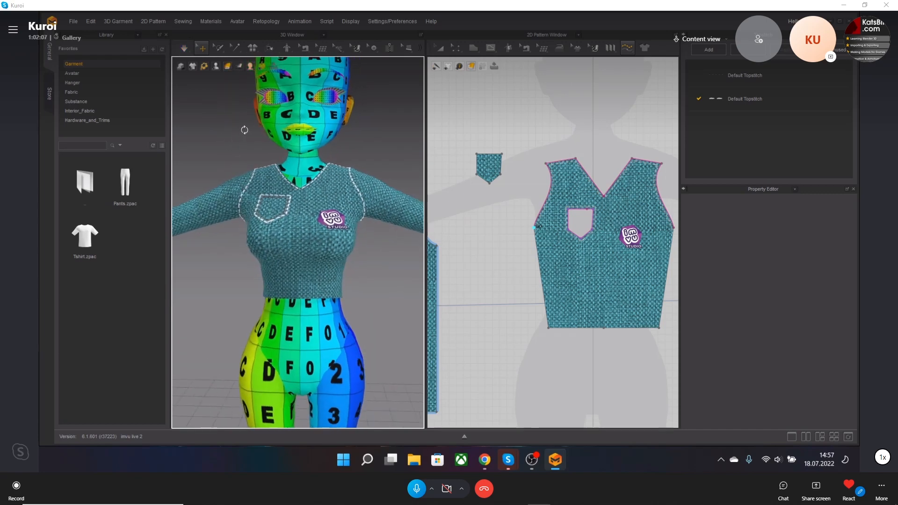
middle_click_drag(274, 191, 276, 212)
right_click_drag(276, 212, 344, 221)
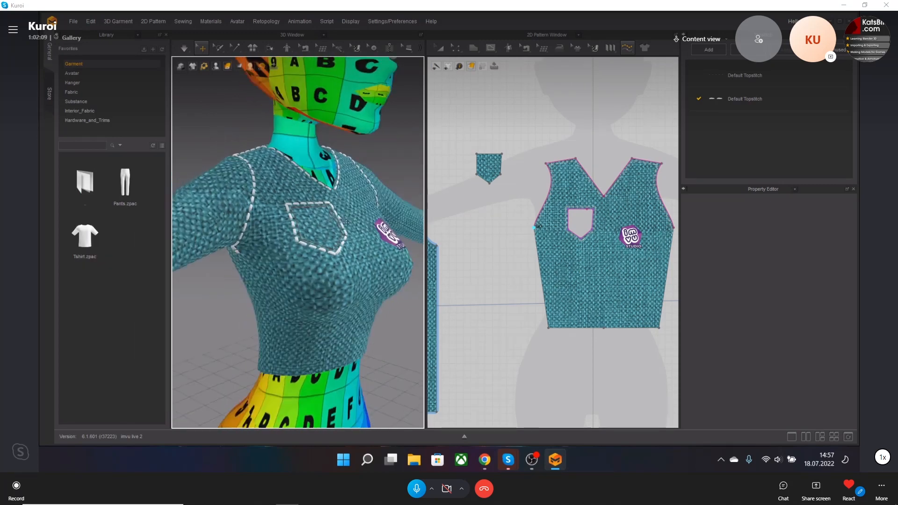
scroll(599, 219, "down", 2)
scroll(599, 219, "down", 3)
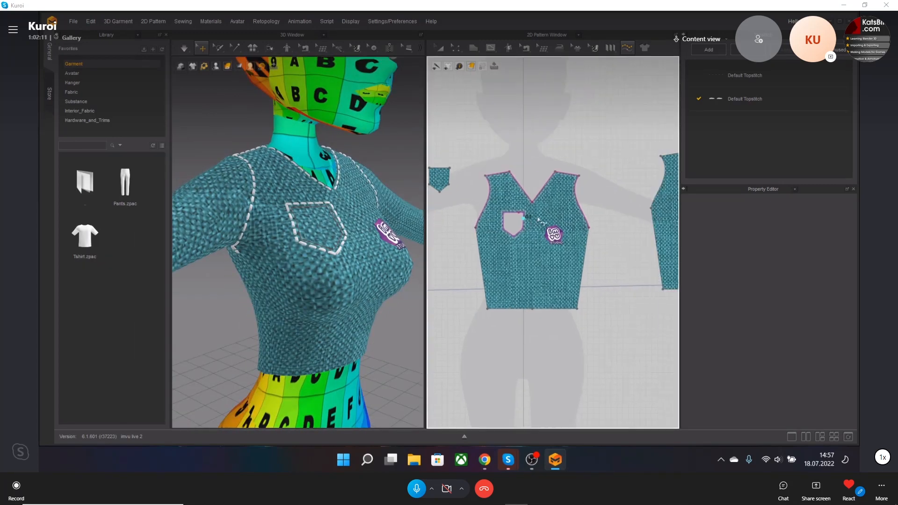
scroll(531, 212, "up", 5)
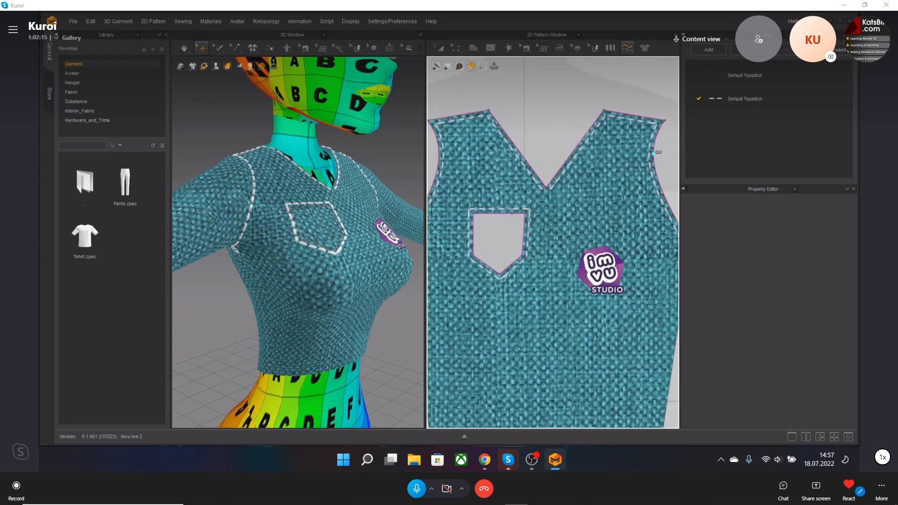
left_click(765, 35)
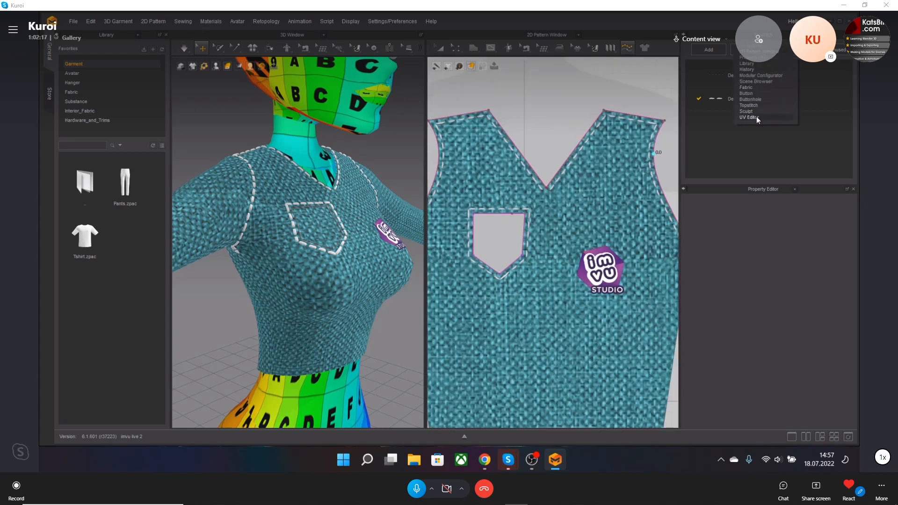
left_click(750, 117)
middle_click_drag(757, 165, 759, 159)
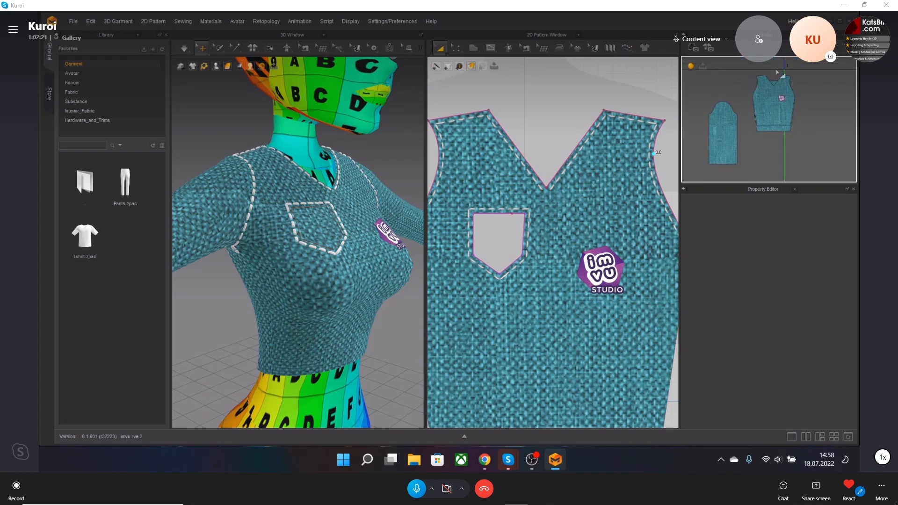
Step: Return the small side panel to Fabric and show the UV Editor in place of the 2D Pattern Window
left_click(765, 35)
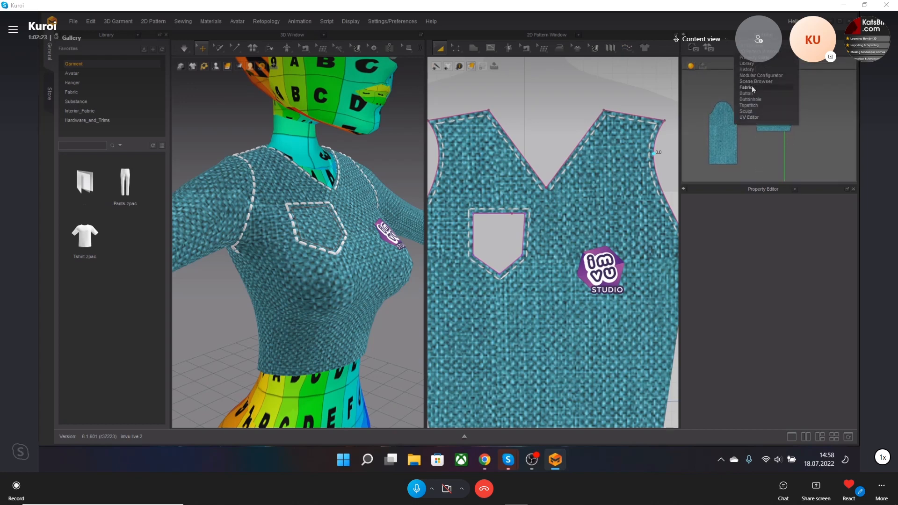
left_click(751, 87)
left_click(580, 35)
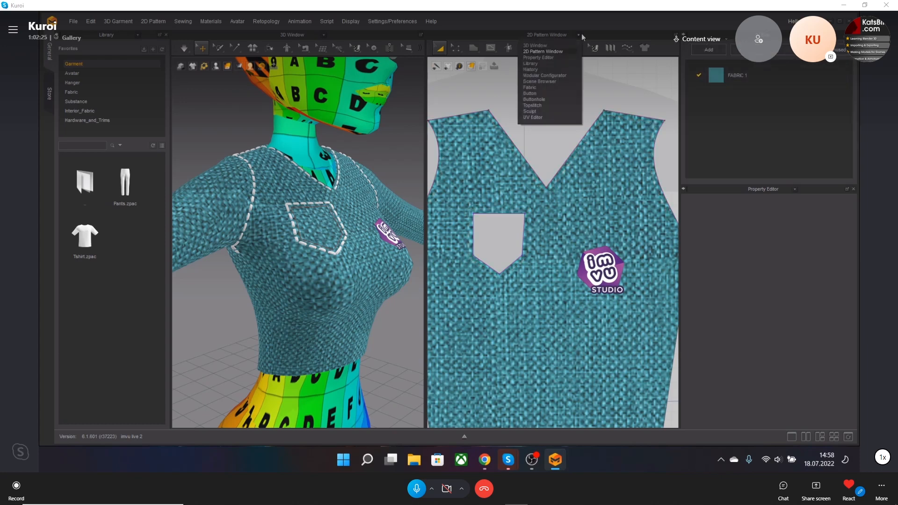
left_click(551, 118)
scroll(552, 192, "down", 2)
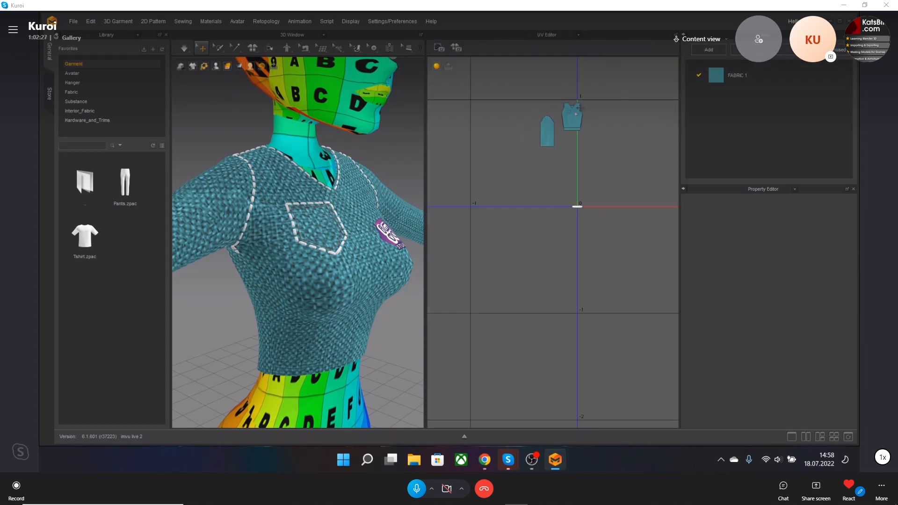
scroll(535, 140, "up", 8)
Step: Select all the UV pieces, try Fit UV to 0-1 and cancel it, and flip the pieces horizontally
left_click(546, 175)
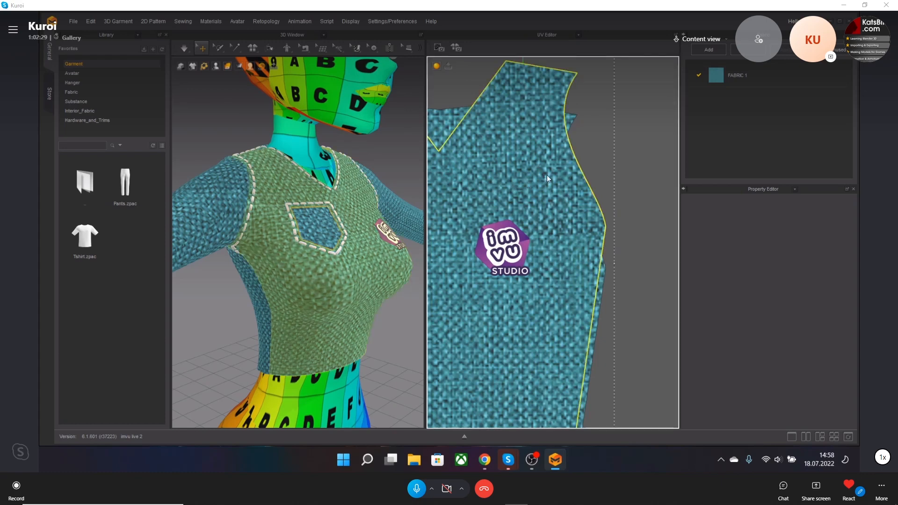
scroll(538, 176, "down", 5)
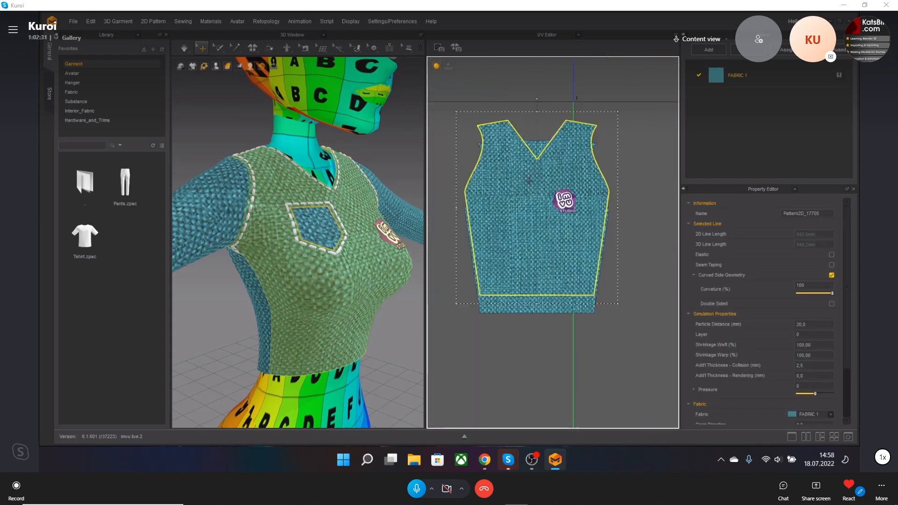
scroll(530, 182, "down", 5)
left_click_drag(453, 267, 572, 187)
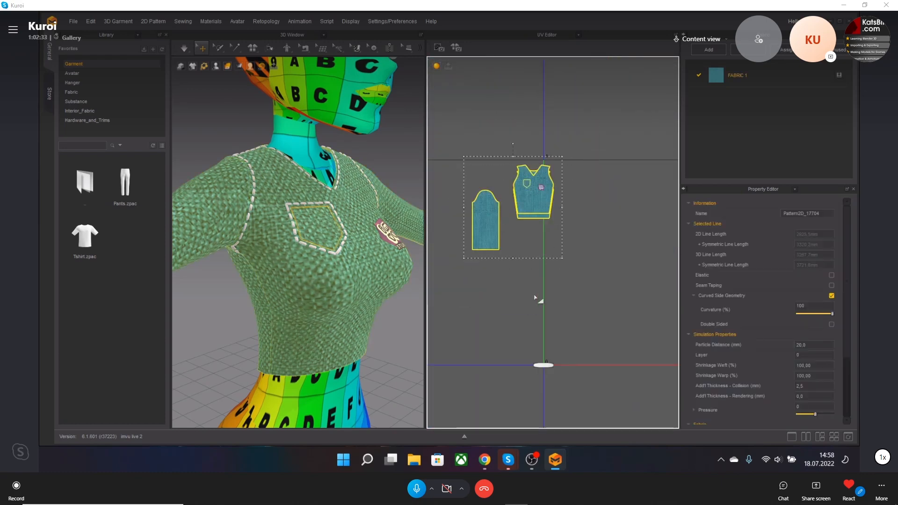
right_click(541, 215)
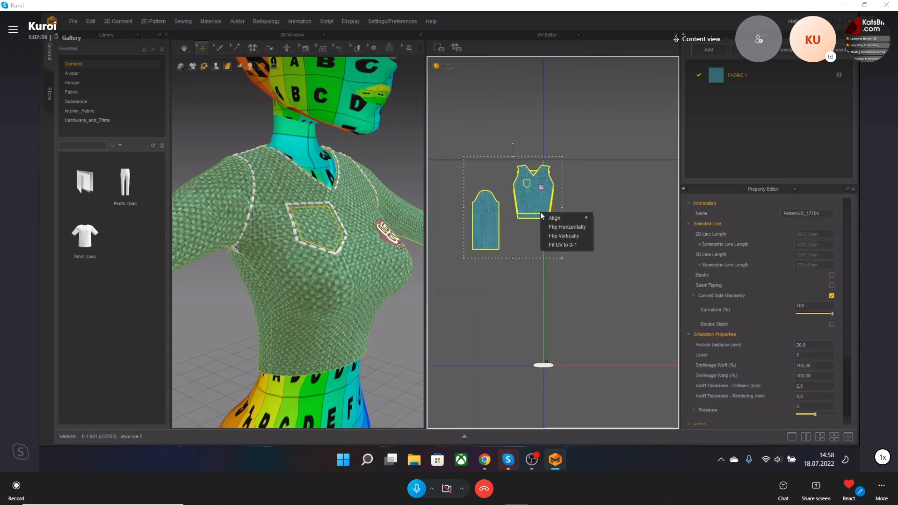
left_click(568, 245)
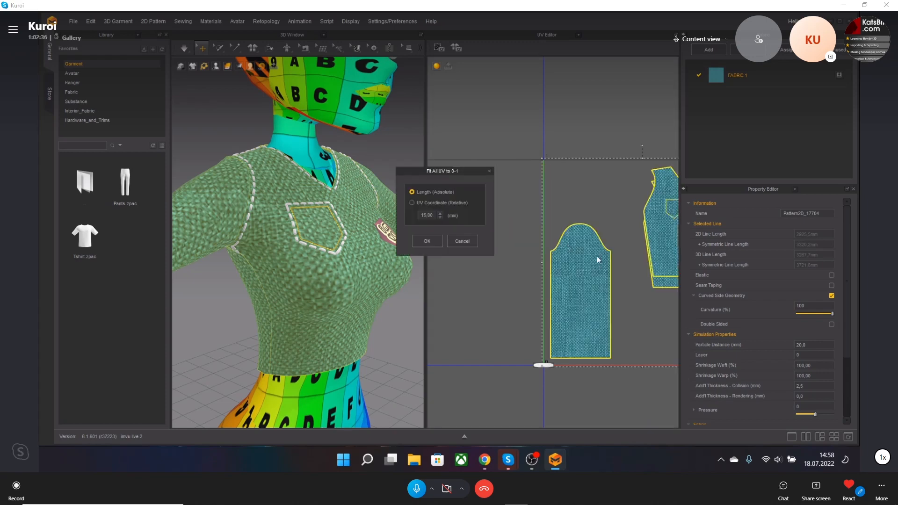
left_click(460, 241)
right_click(520, 190)
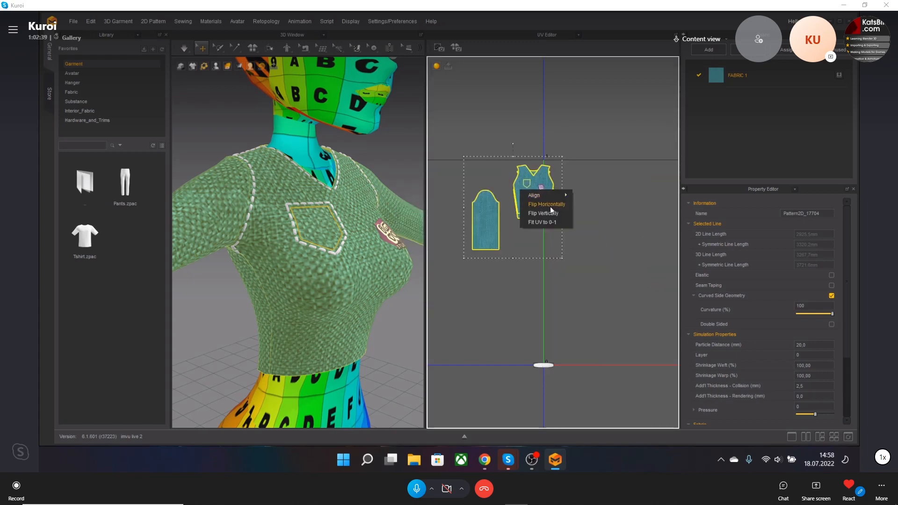
left_click(550, 206)
Step: Reset the UVs to the 2D arrangement and fit all pieces to 0-1 with an absolute length of 15.00 mm
right_click(525, 210)
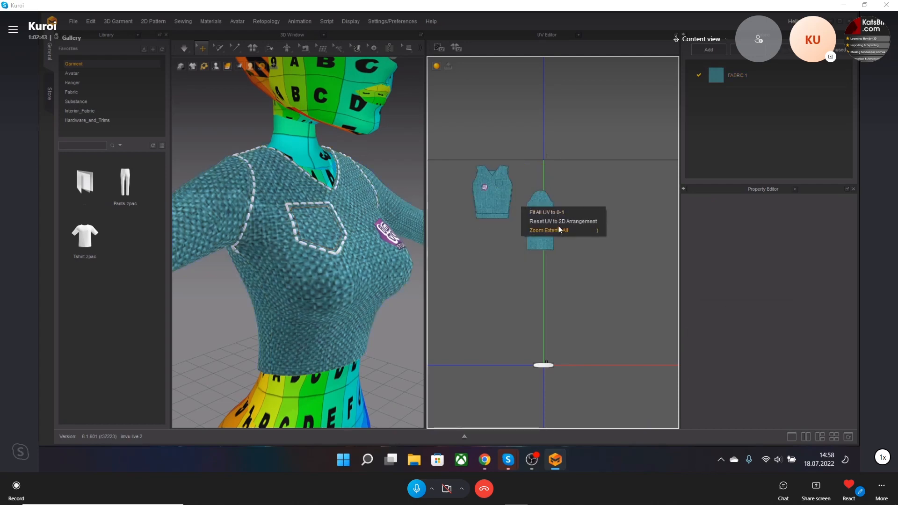
left_click(558, 223)
left_click_drag(470, 274, 605, 232)
right_click(576, 206)
left_click_drag(471, 274, 727, 155)
right_click(621, 186)
left_click(636, 218)
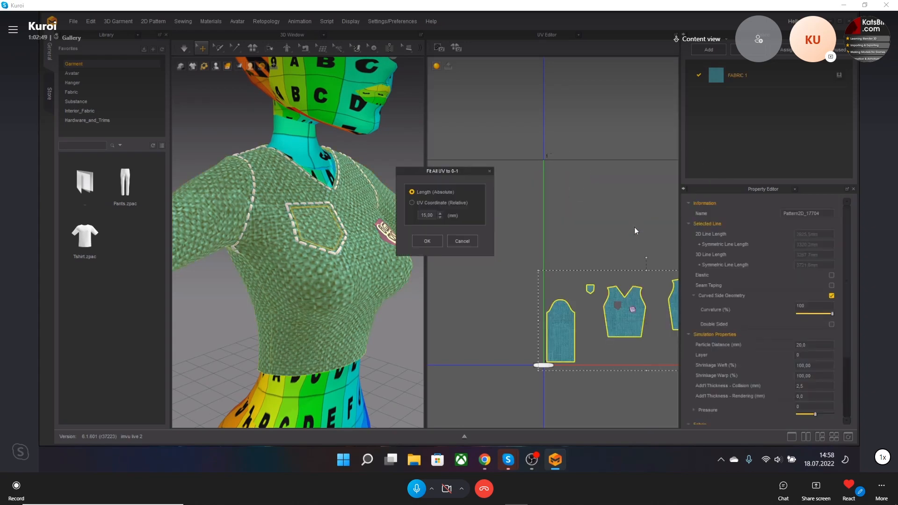
left_click(427, 241)
Step: Move the front and back UV pieces above the sleeves inside the 0-1 square, and place the far sleeve beside the other one
scroll(585, 234, "down", 3)
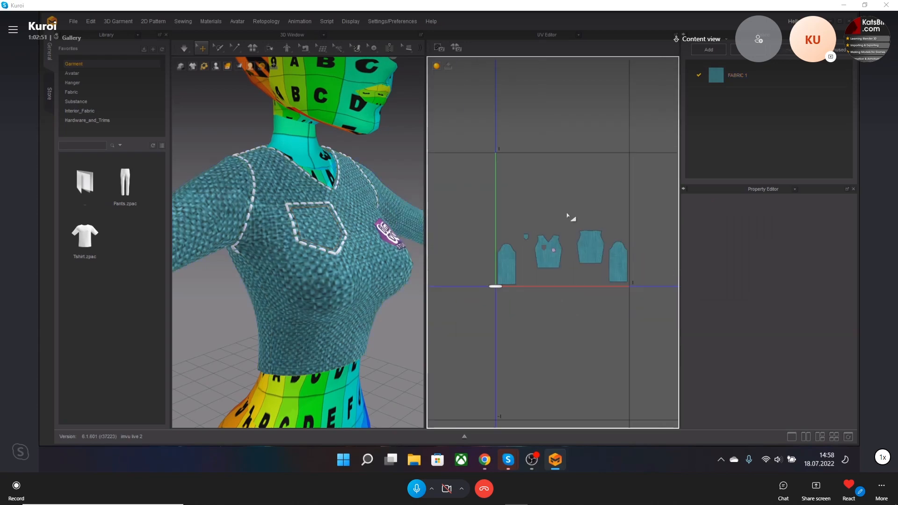
scroll(571, 228, "up", 3)
left_click(541, 271)
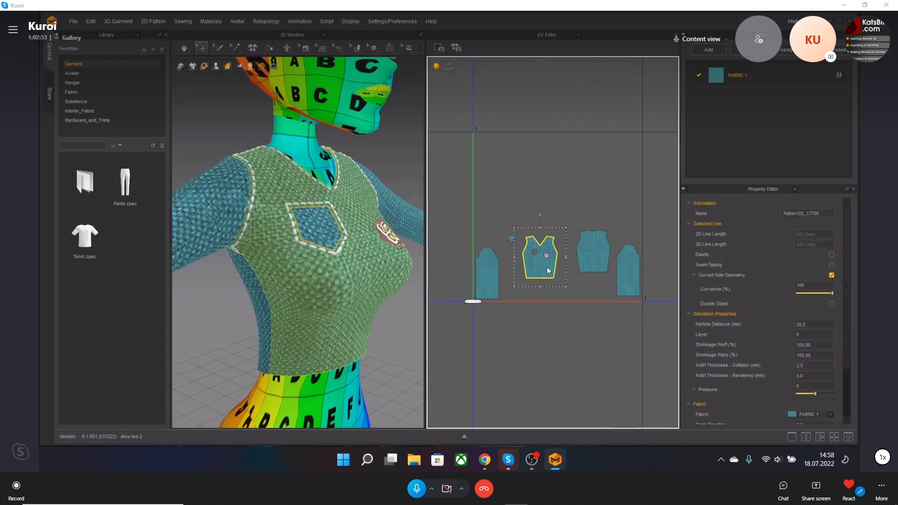
left_click_drag(548, 270, 509, 196)
left_click_drag(593, 258, 552, 189)
left_click(630, 270)
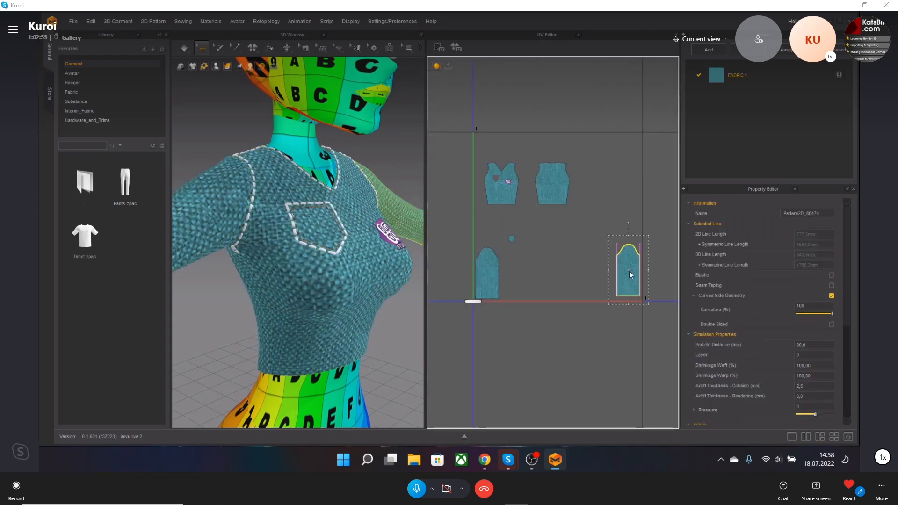
left_click_drag(630, 271, 529, 271)
left_click(559, 196)
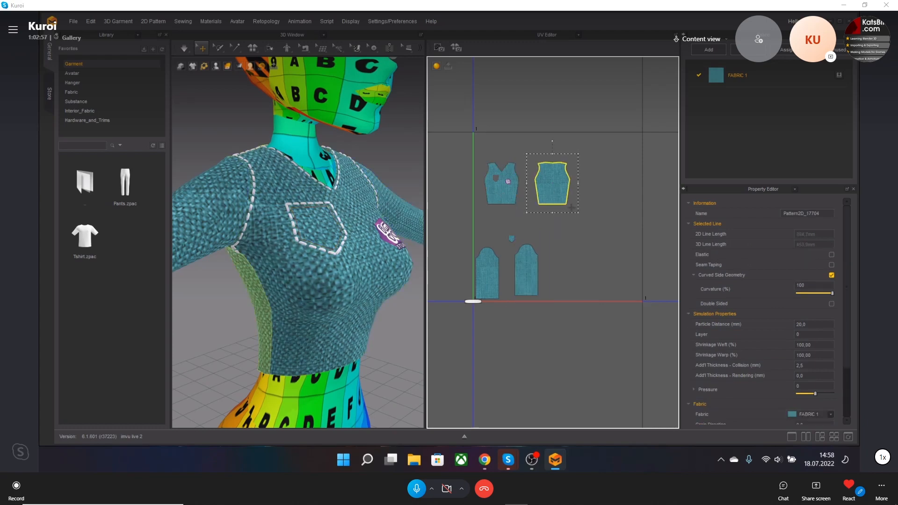
Step: Enlarge the front piece in the UV layout and move it above the 0-1 square
left_click(497, 186)
left_click_drag(530, 215, 633, 308)
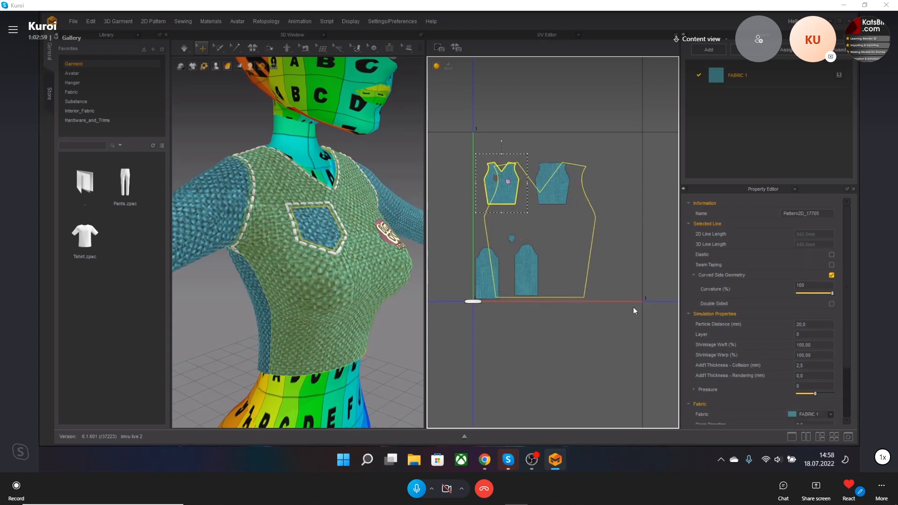
left_click_drag(571, 268, 599, 150)
middle_click_drag(599, 150, 594, 279)
left_click_drag(578, 257, 565, 189)
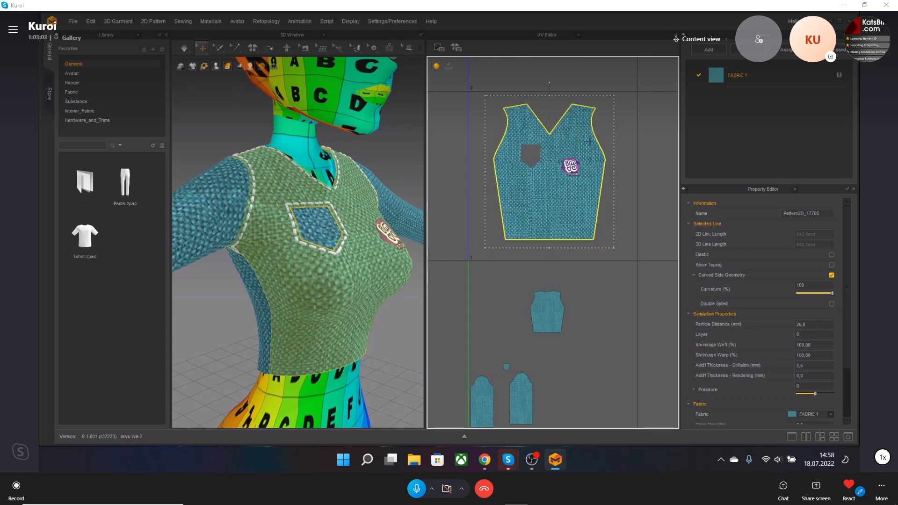
Step: Change the type of the second Default Topstitch from OBJ to Texture
left_click(795, 35)
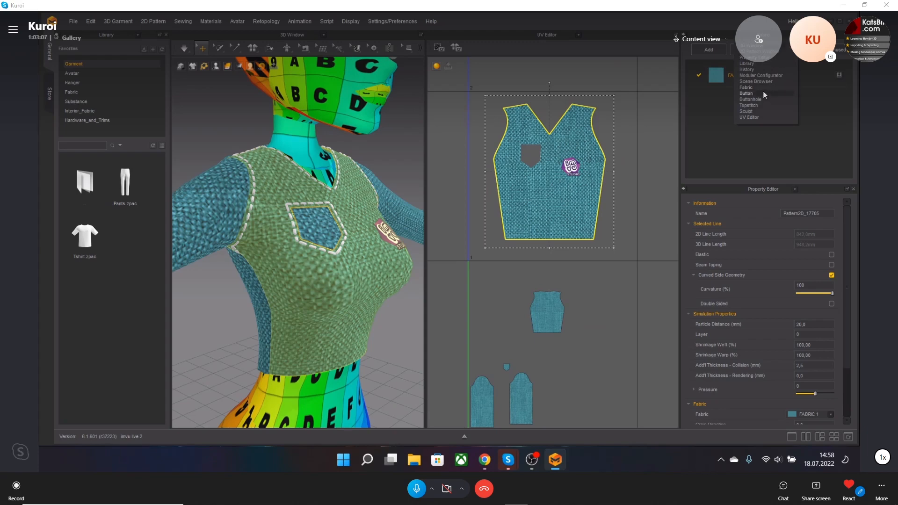
left_click(759, 106)
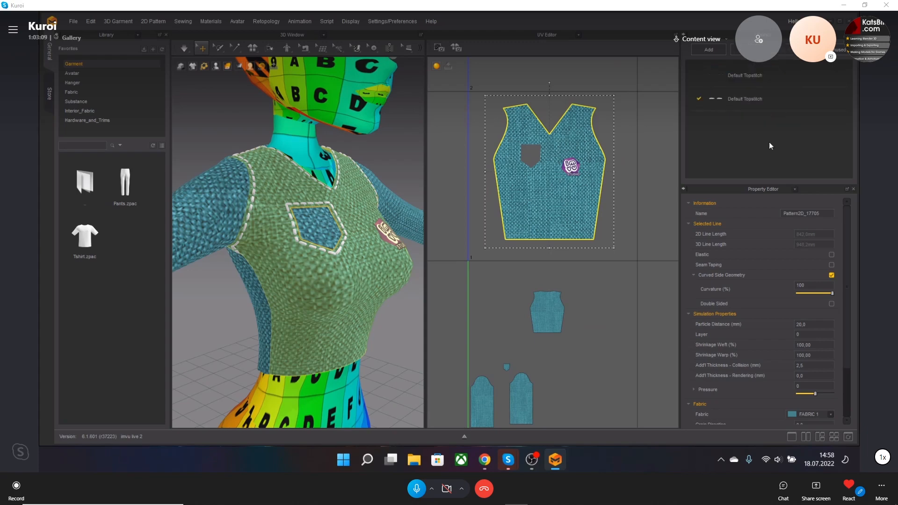
double_click(778, 98)
left_click(835, 251)
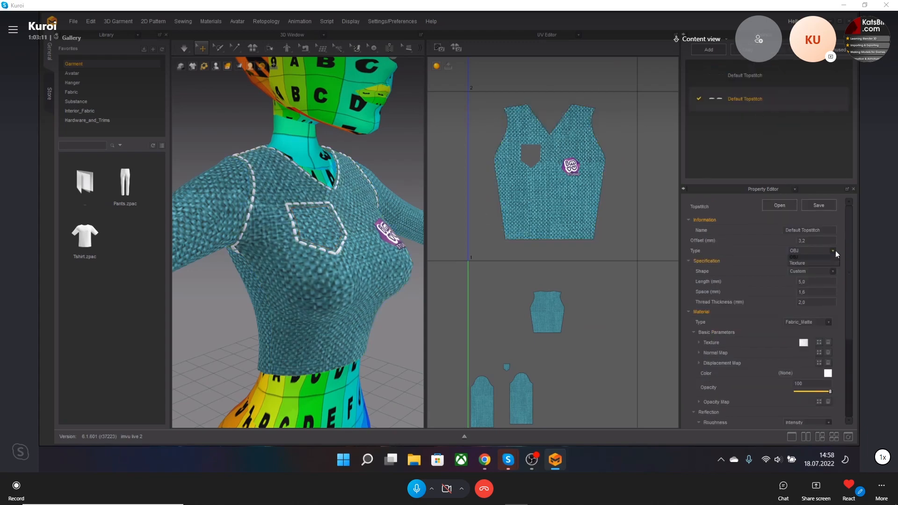
left_click(799, 265)
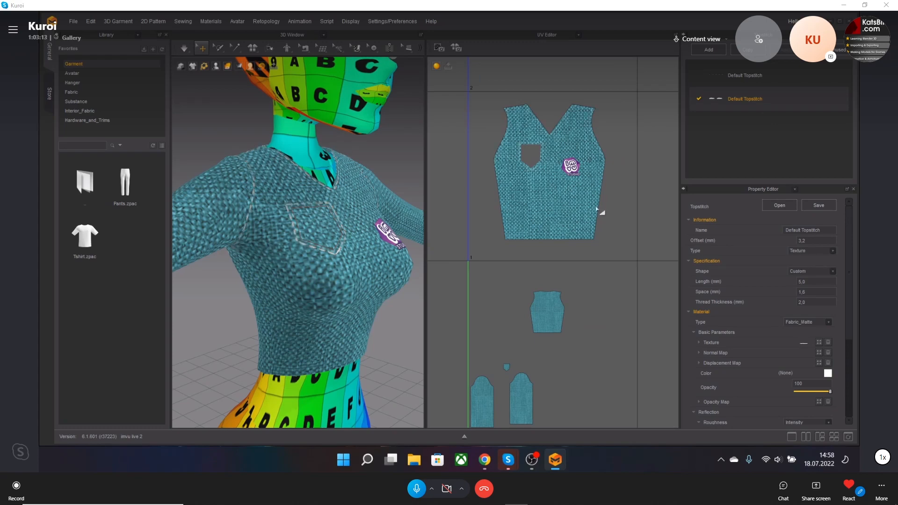
Step: Examine the textured topstitching around the pocket opening on the front UV piece, close up and at full size
scroll(513, 153, "up", 5)
scroll(551, 102, "up", 3)
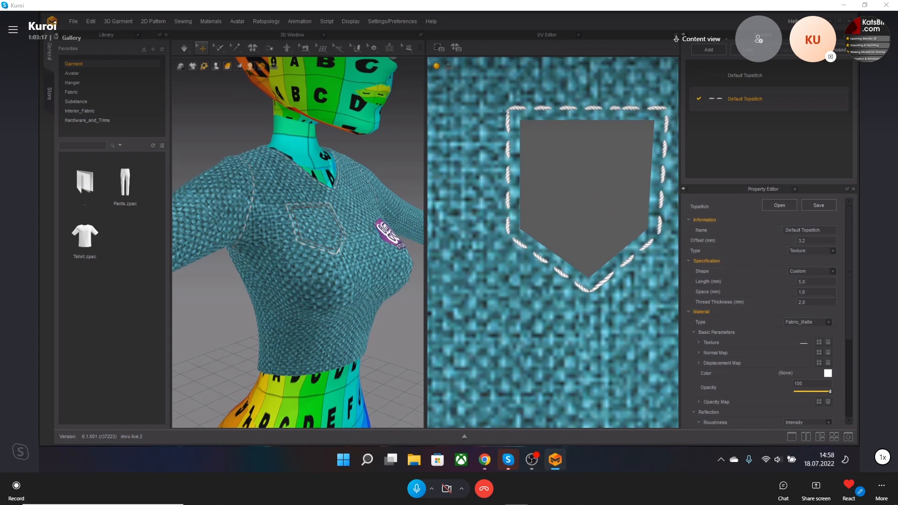
scroll(563, 150, "down", 6)
left_click(563, 150)
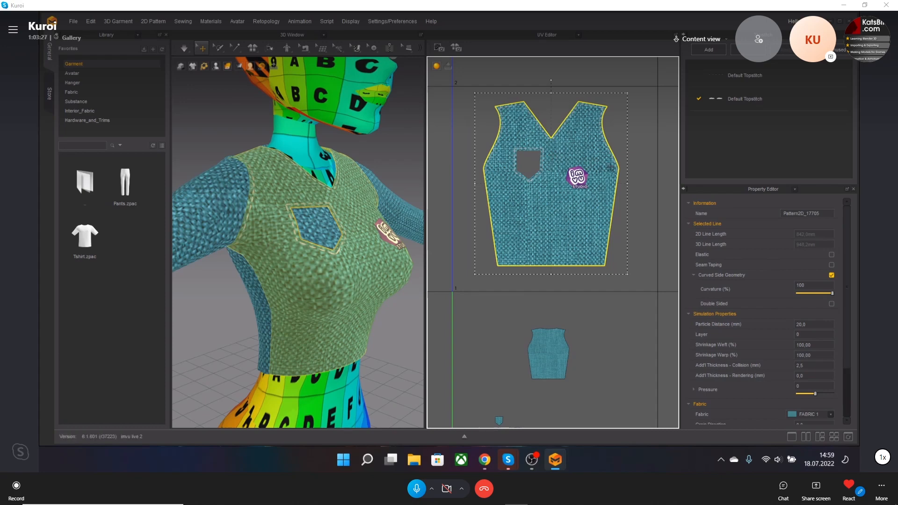
scroll(609, 168, "down", 3)
left_click(643, 173)
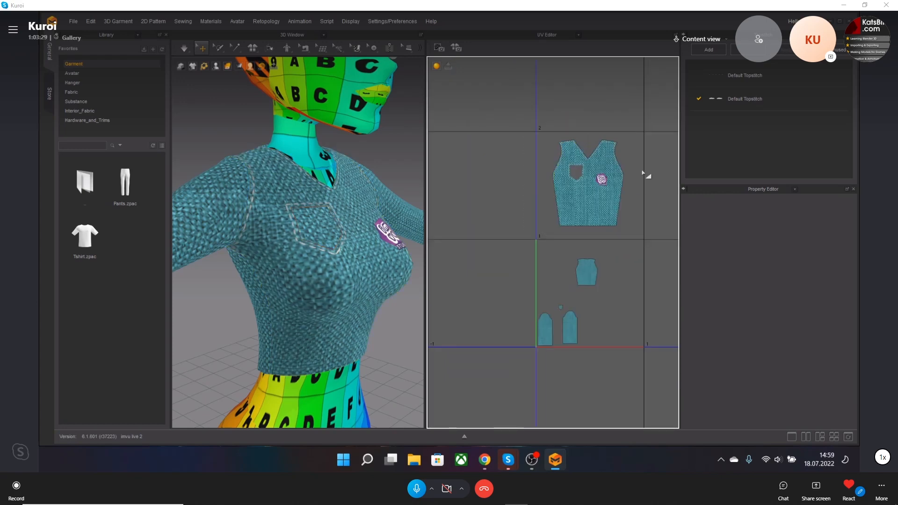
left_click(601, 163)
scroll(610, 171, "up", 3)
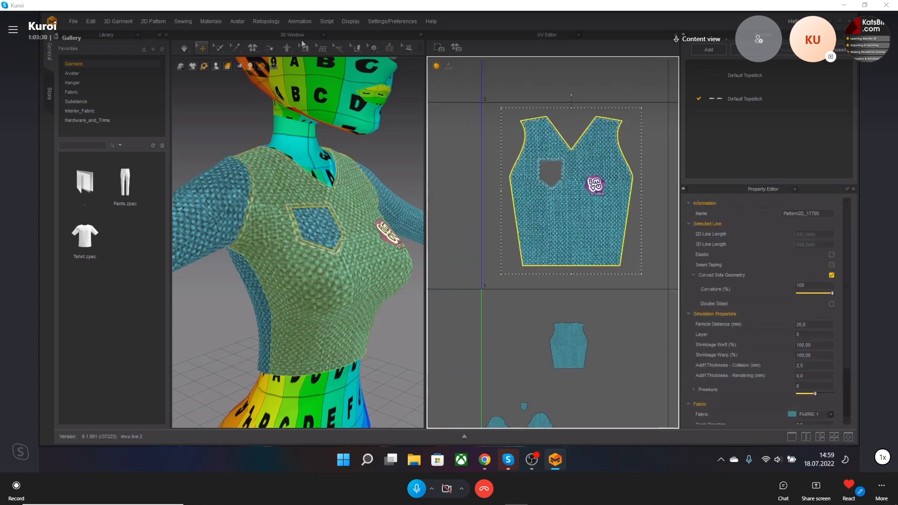
Step: Move the enlarged front piece back down into the 0-1 UV square
left_click(73, 21)
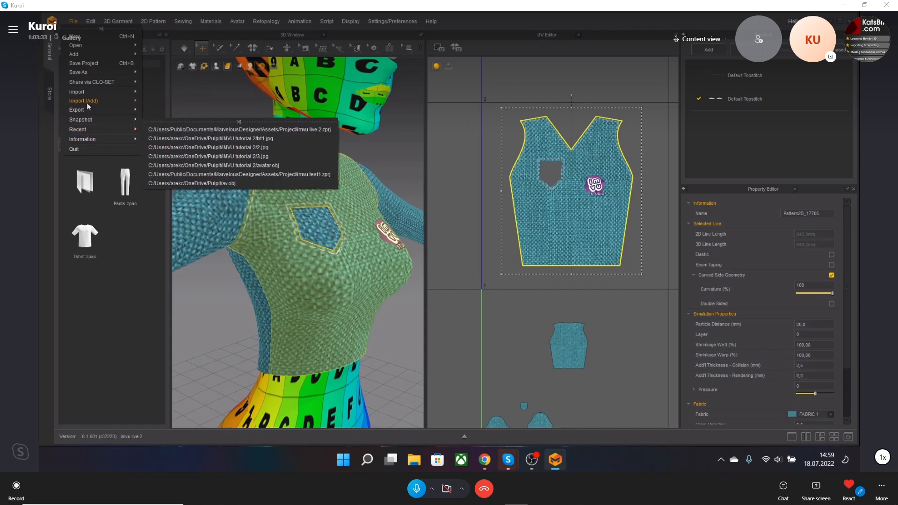
left_click(574, 35)
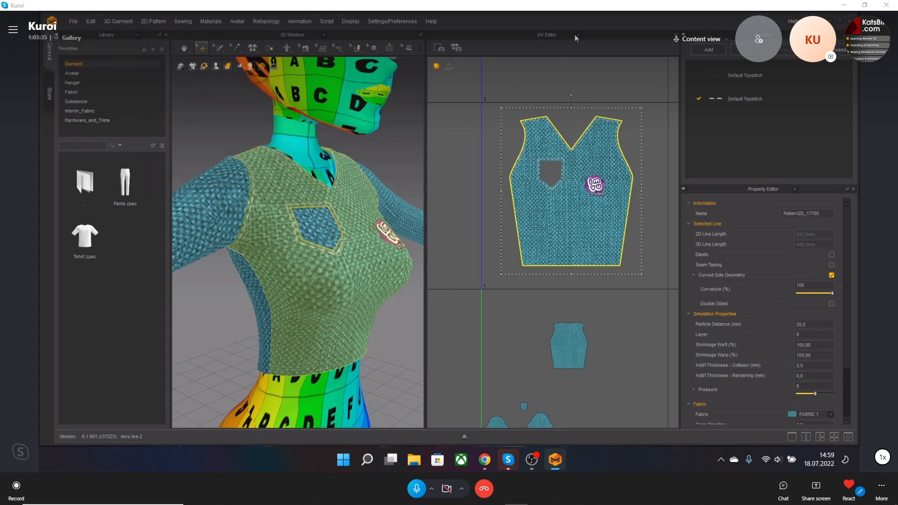
left_click(575, 35)
left_click(640, 146)
scroll(639, 164, "down", 5)
left_click_drag(623, 180, 620, 243)
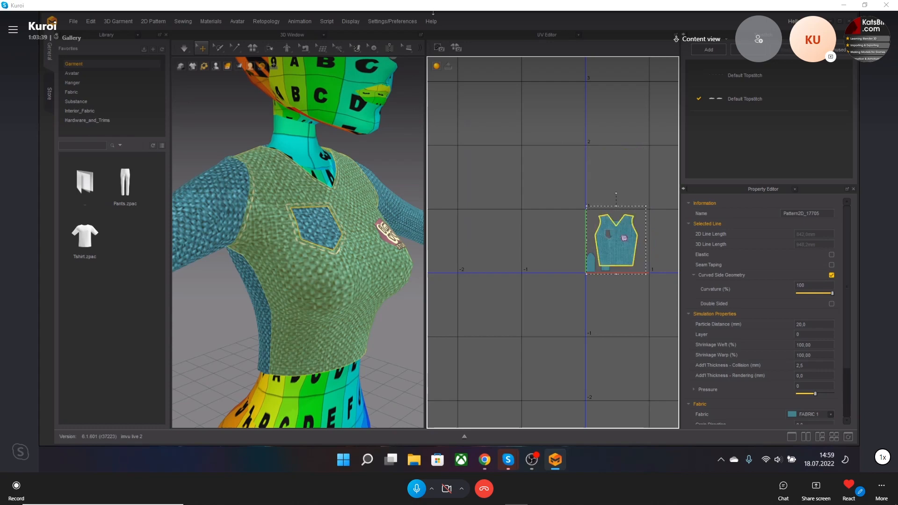
Step: Show the 2D Pattern Window in place of the UV Editor and select all the shirt patterns
left_click(544, 36)
left_click(553, 50)
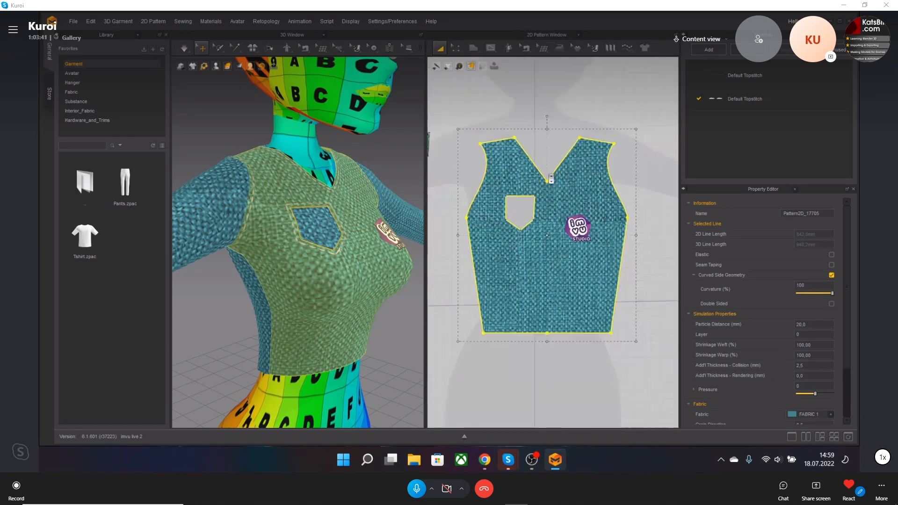
left_click_drag(483, 230, 645, 141)
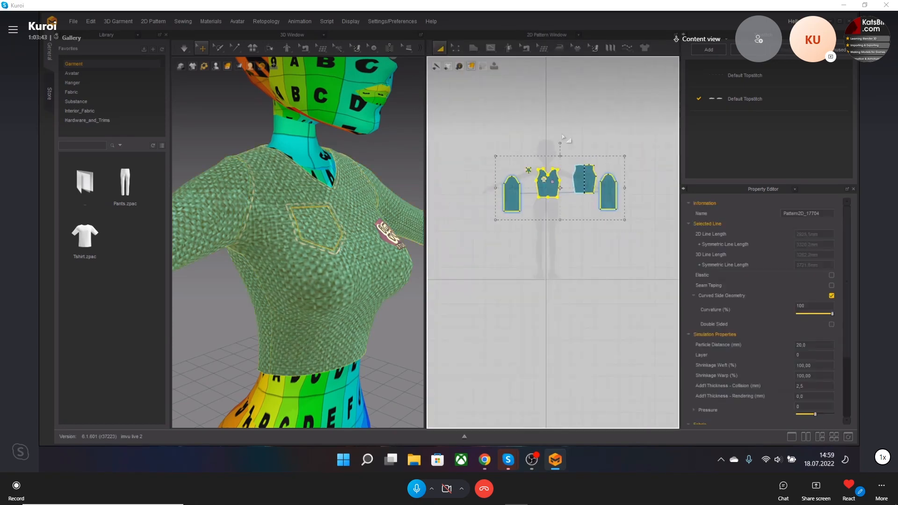
Step: Start an OBJ export of the selected patterns, saved as top in the IMVU tutorial 2 folder
left_click(77, 23)
mouse_move(95, 74)
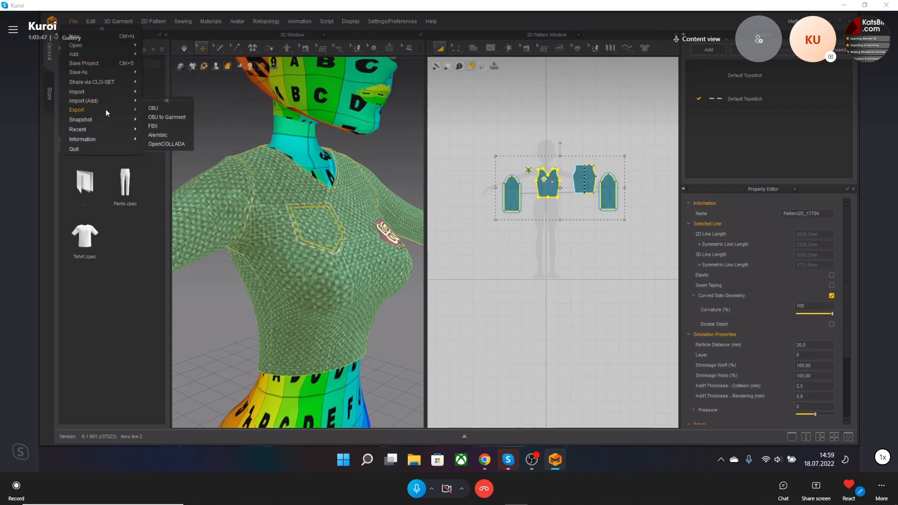
left_click(161, 125)
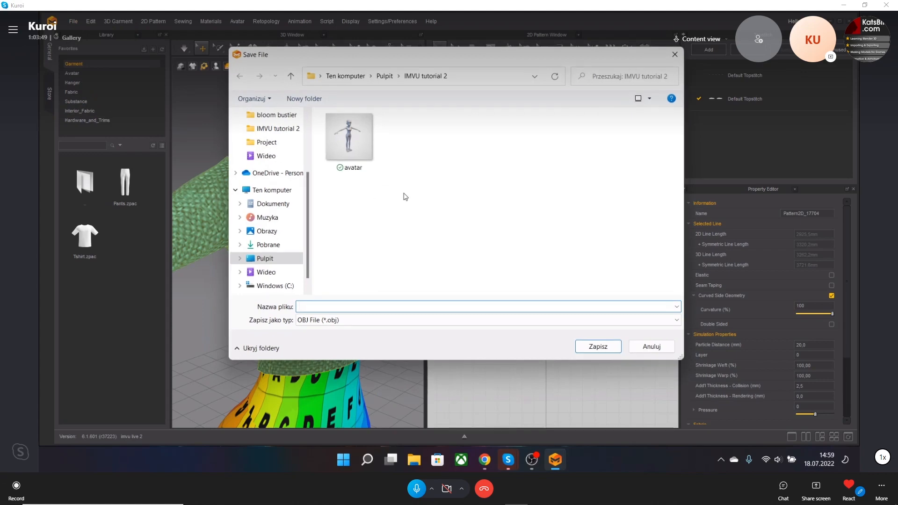
type("top")
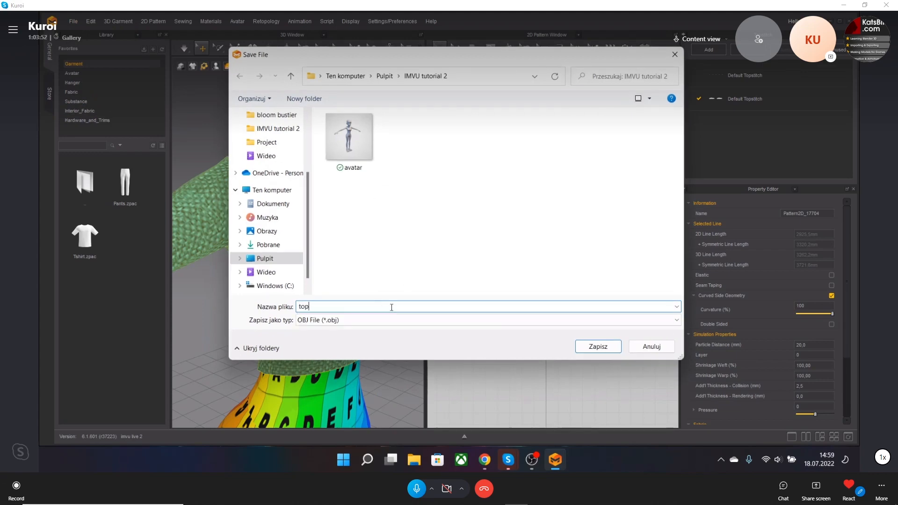
left_click(597, 347)
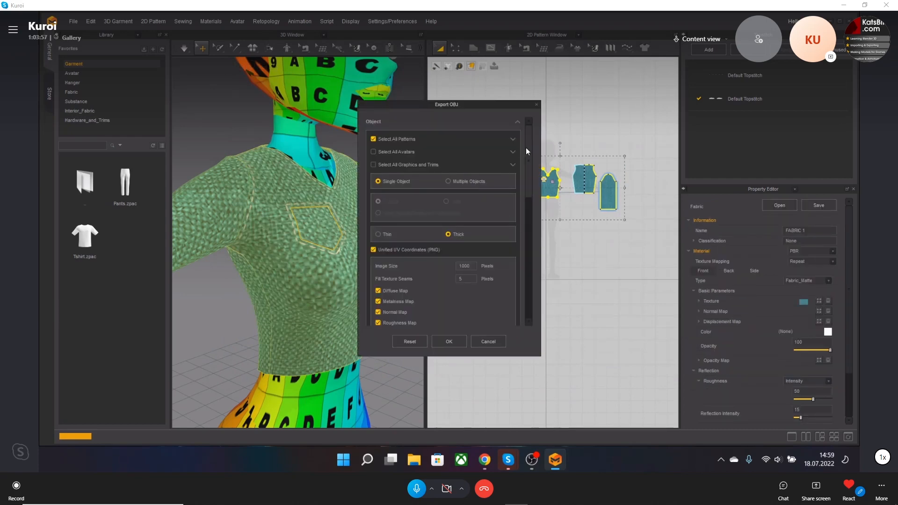
Step: Try including all graphics and trims in the OBJ export and exclude them again
left_click_drag(502, 112, 479, 90)
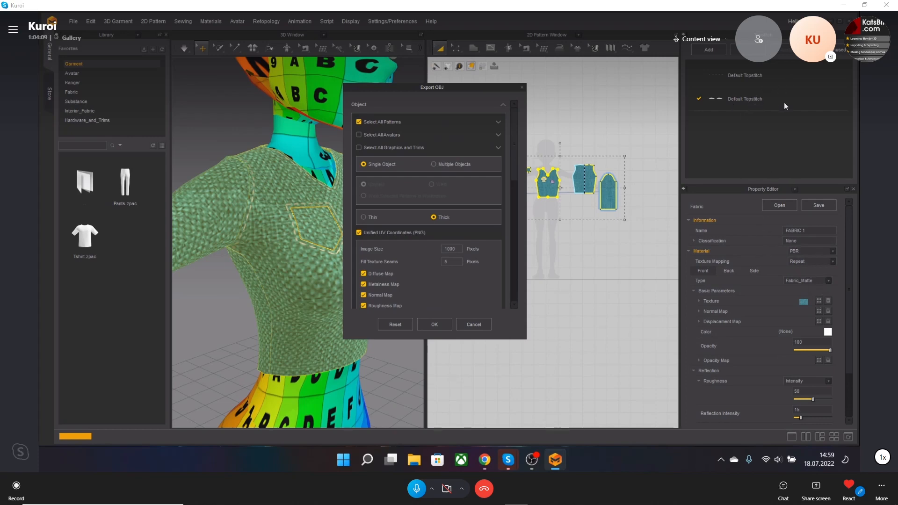
left_click_drag(419, 92, 575, 99)
left_click(599, 155)
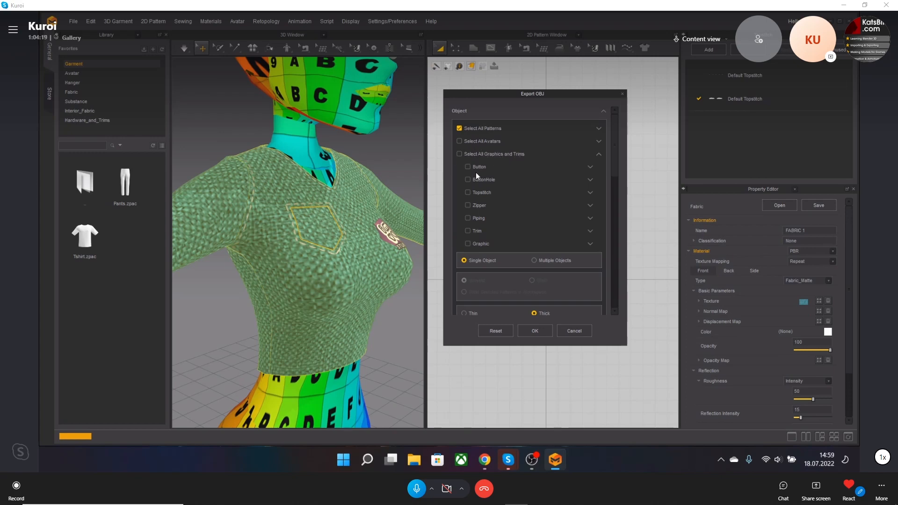
left_click(459, 154)
scroll(478, 201, "down", 1)
scroll(478, 194, "down", 1)
scroll(476, 173, "up", 2)
left_click(459, 154)
left_click(599, 155)
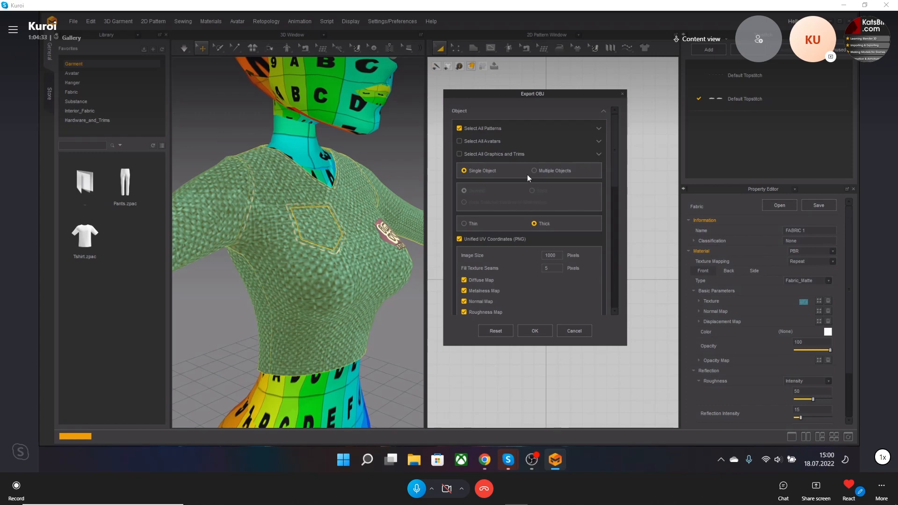
Step: Set the export to Thin, review the unified UV texture maps and scale settings, and export the OBJ
left_click(465, 224)
left_click(533, 224)
left_click(463, 223)
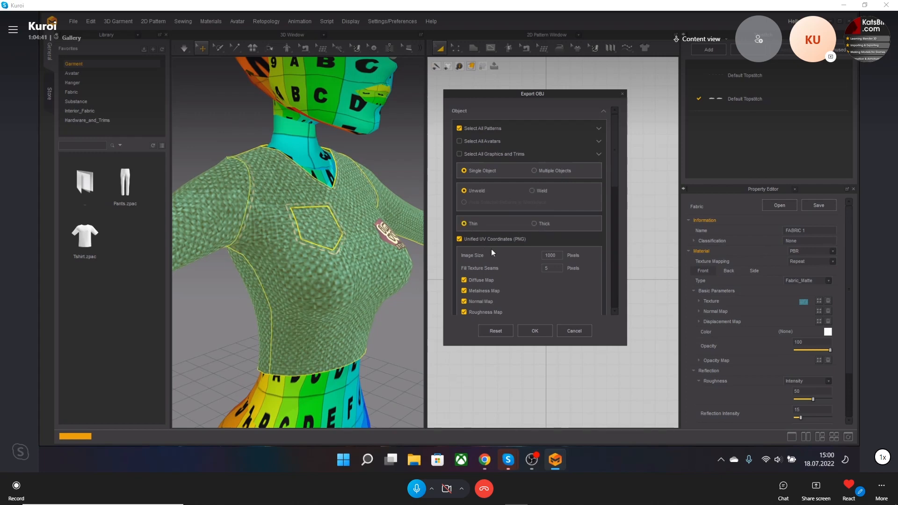
scroll(509, 292, "down", 3)
scroll(510, 235, "down", 1)
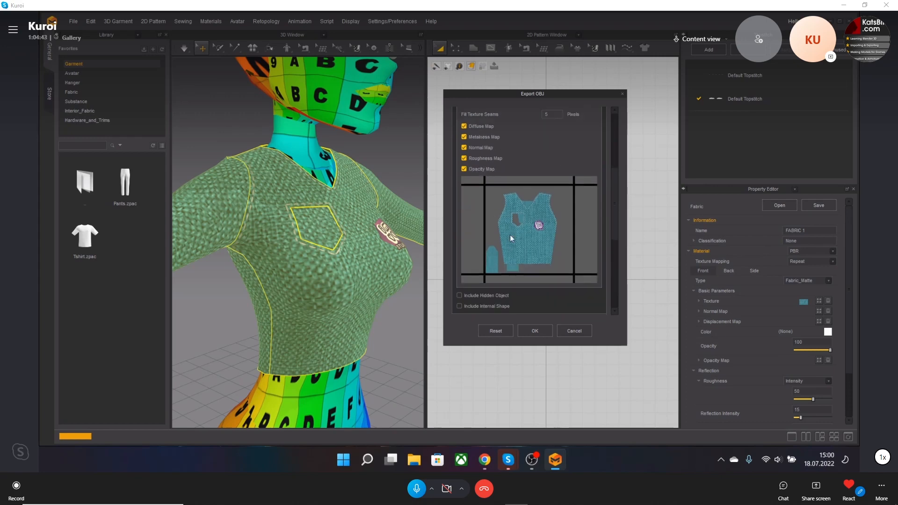
scroll(515, 227, "up", 1)
scroll(512, 206, "down", 2)
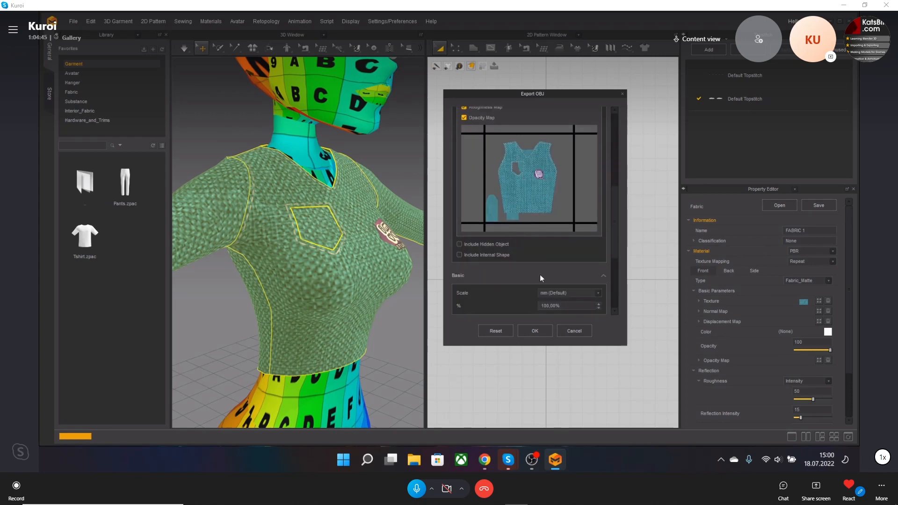
left_click(534, 329)
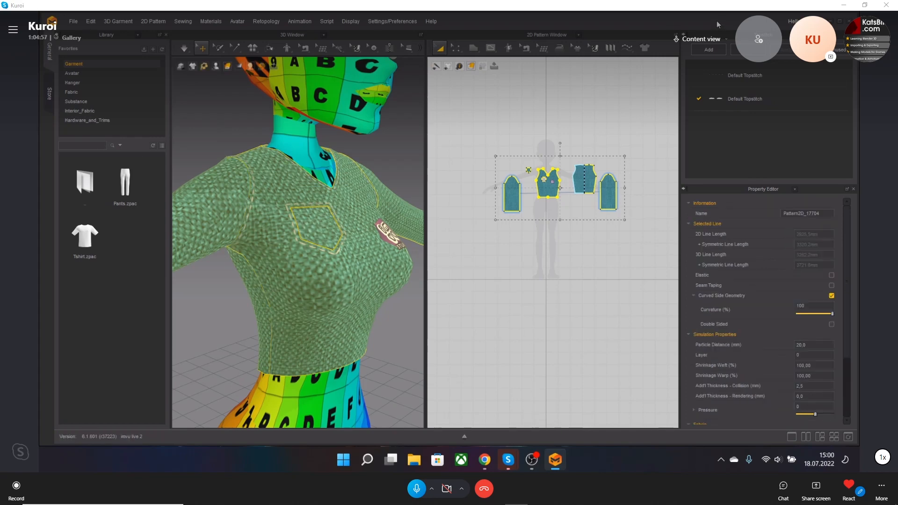
Step: Switch to the IMVU tutorial 2 folder on the desktop and view the exported top_diffuse_1001 texture
left_click(831, 21)
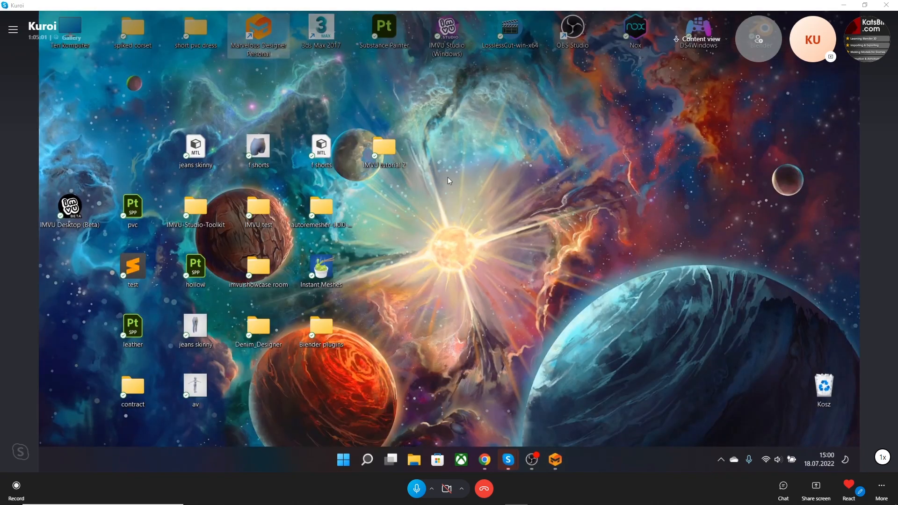
double_click(384, 152)
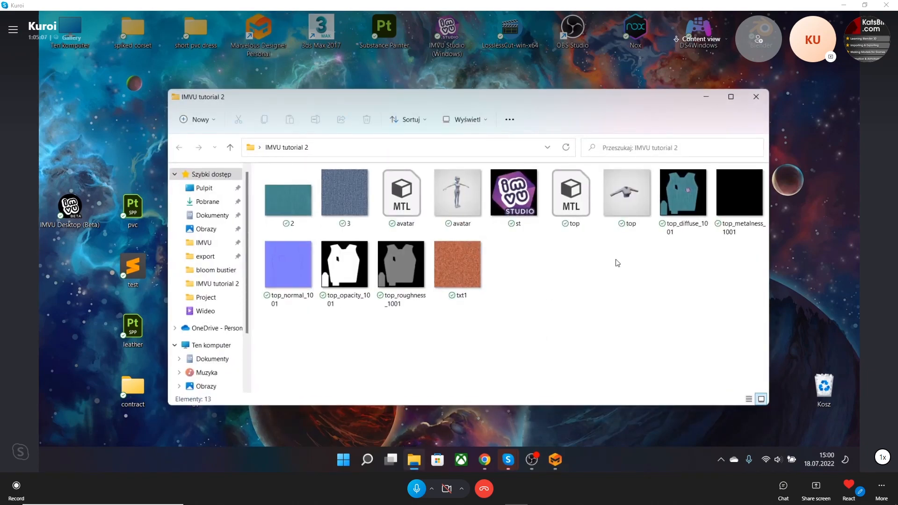
double_click(674, 217)
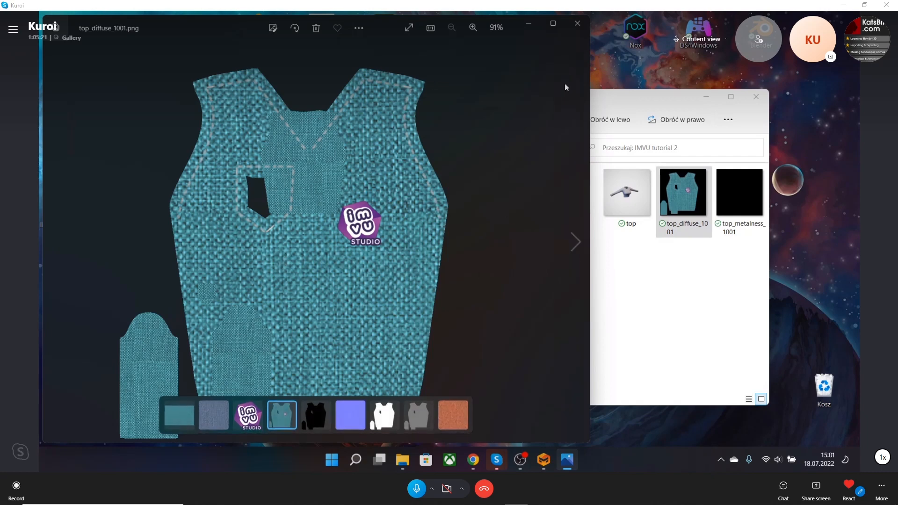
left_click(578, 32)
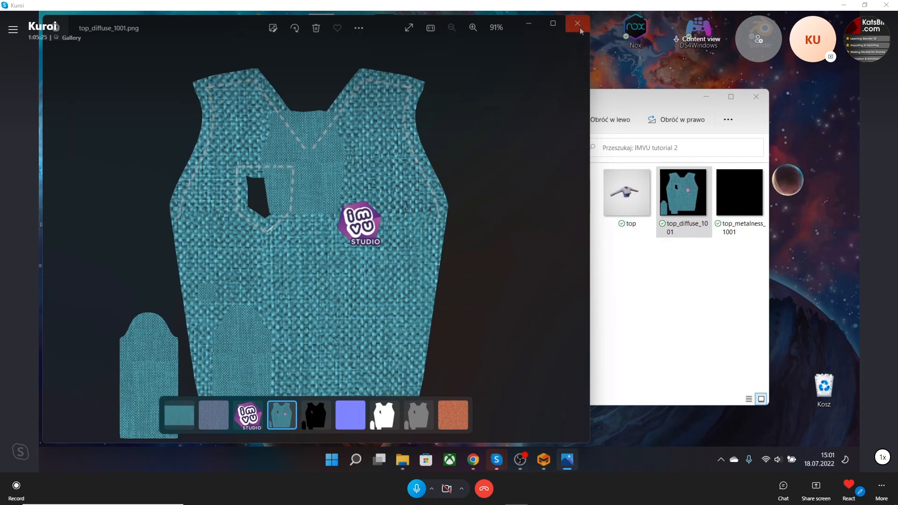
left_click(669, 264)
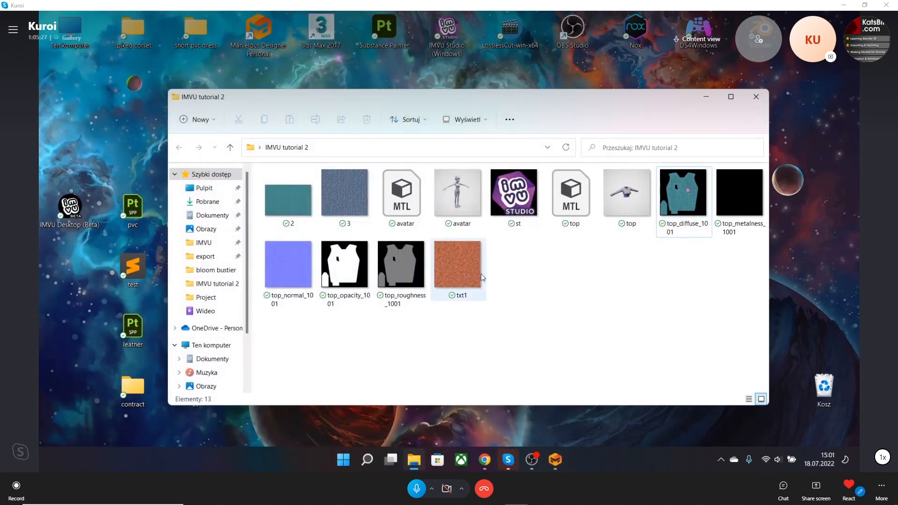
Step: View the top_normal_1001 texture and delete the exported top diffuse, metalness, normal, opacity and roughness maps
double_click(297, 279)
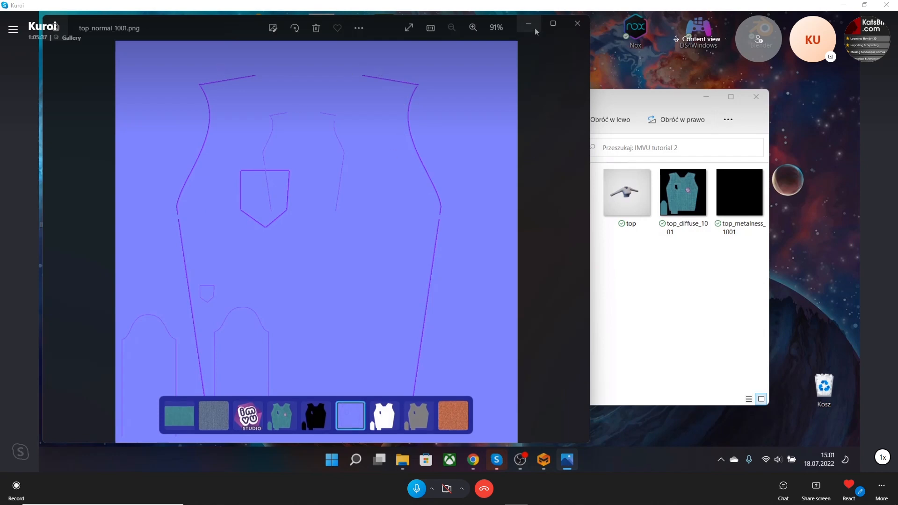
left_click(578, 23)
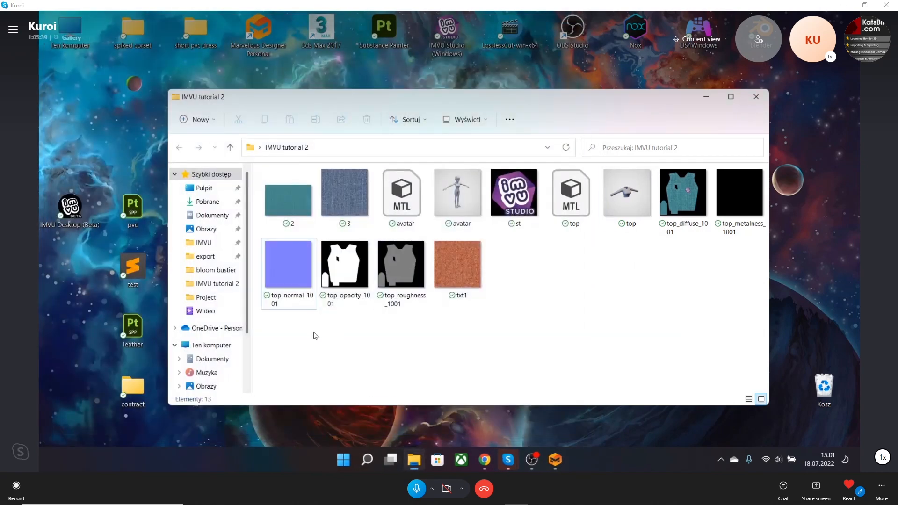
left_click_drag(304, 330, 408, 277)
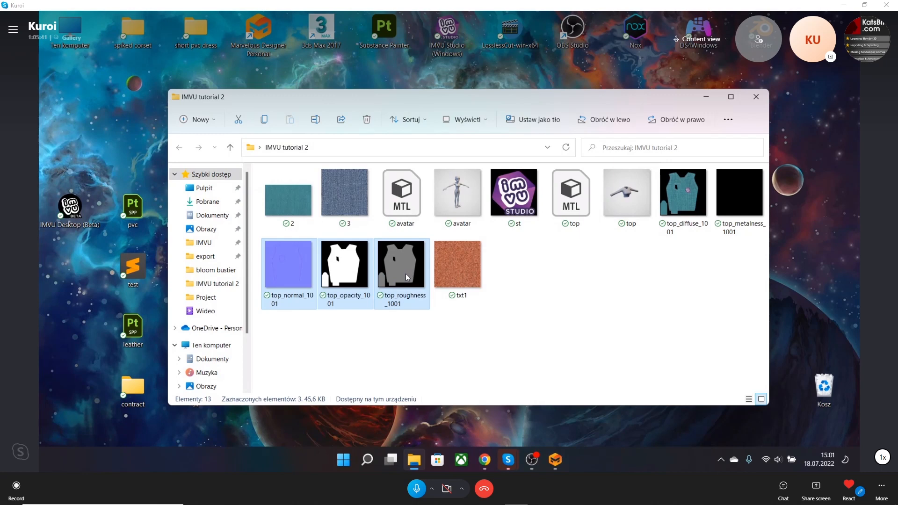
key("Delete")
left_click_drag(676, 258, 743, 213)
key("Delete")
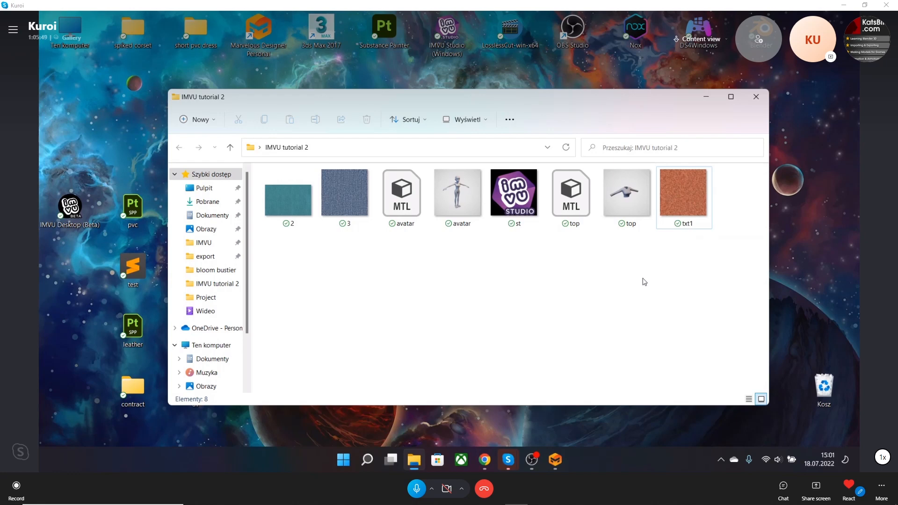
Step: Switch to Marvelous Designer, show the UV Editor in place of the 2D Pattern Window, and clear the selection
left_click(557, 458)
right_click_drag(401, 297, 315, 277)
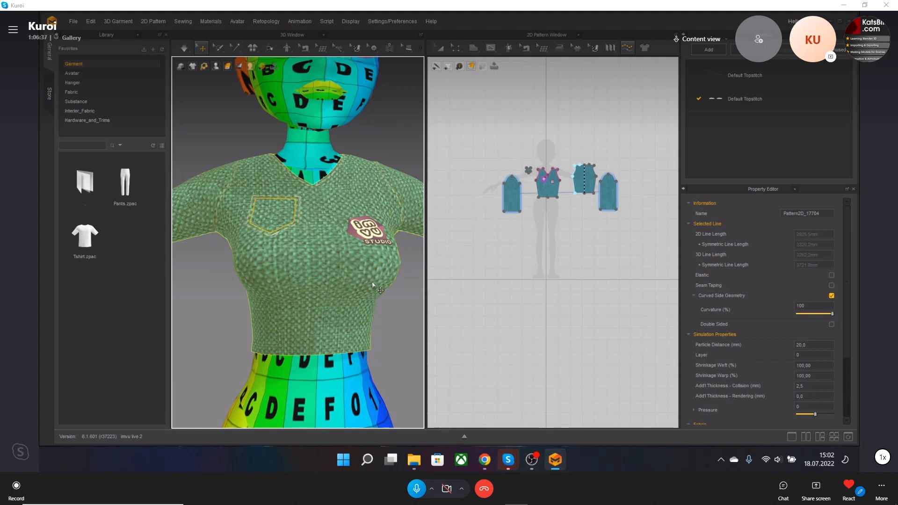
left_click(579, 36)
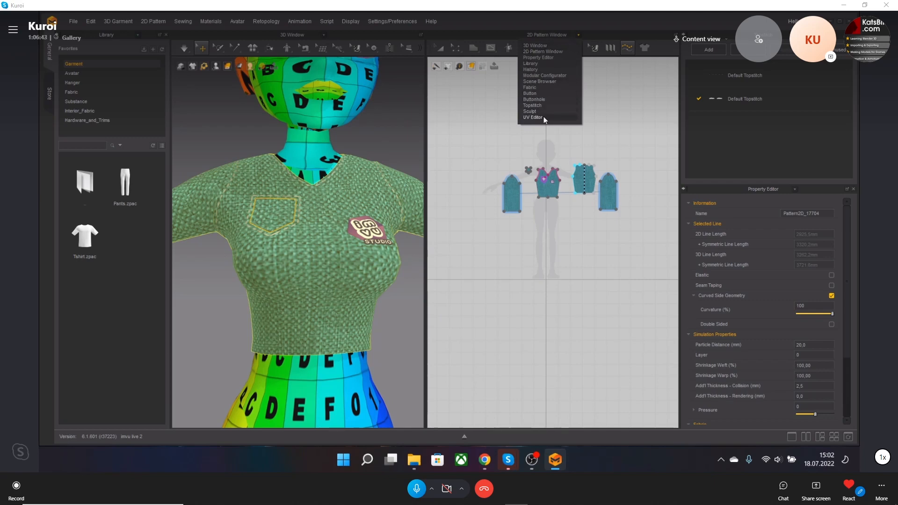
left_click(533, 117)
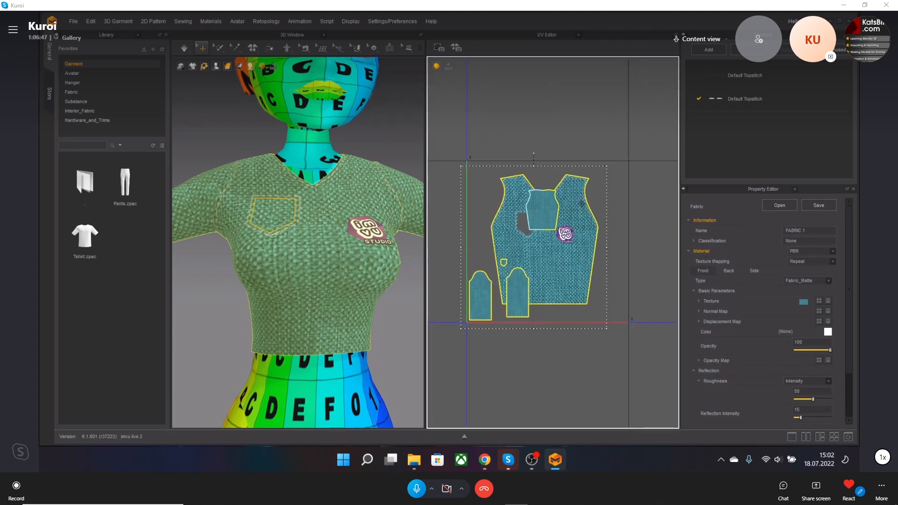
left_click(632, 200)
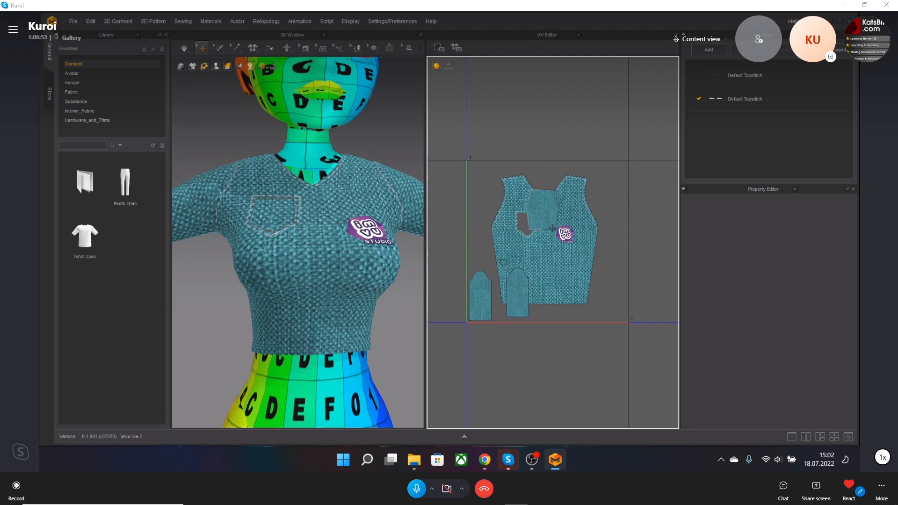
Step: Move the back and front shirt pieces out of the 0-1 UV square into the space above it
left_click(547, 209)
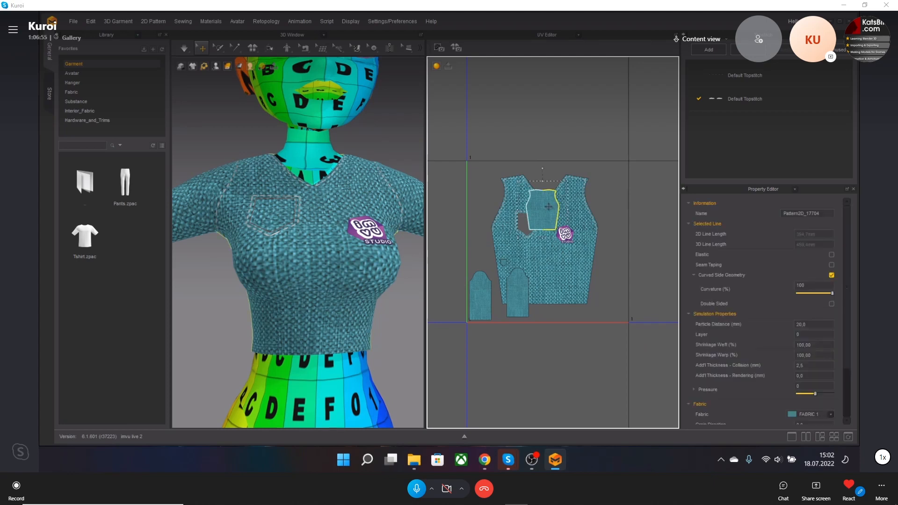
left_click_drag(547, 209, 511, 115)
left_click_drag(553, 251, 596, 131)
middle_click_drag(604, 147, 601, 179)
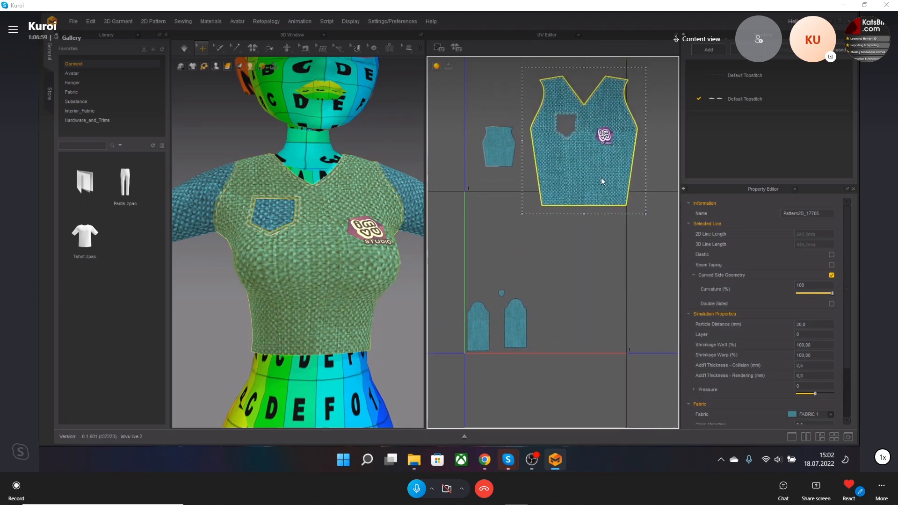
left_click_drag(574, 142, 559, 155)
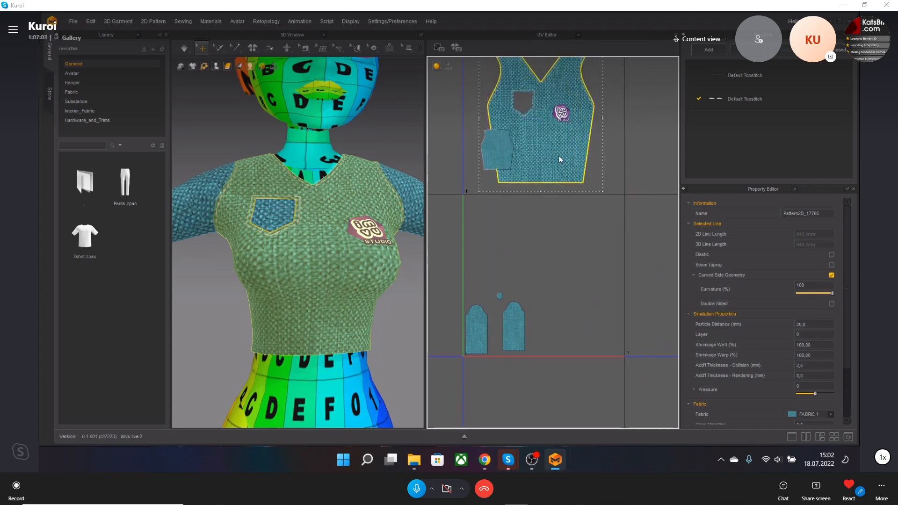
Step: Change the UV Editor display from the base color map to the mesh wireframe
scroll(571, 215, "down", 3)
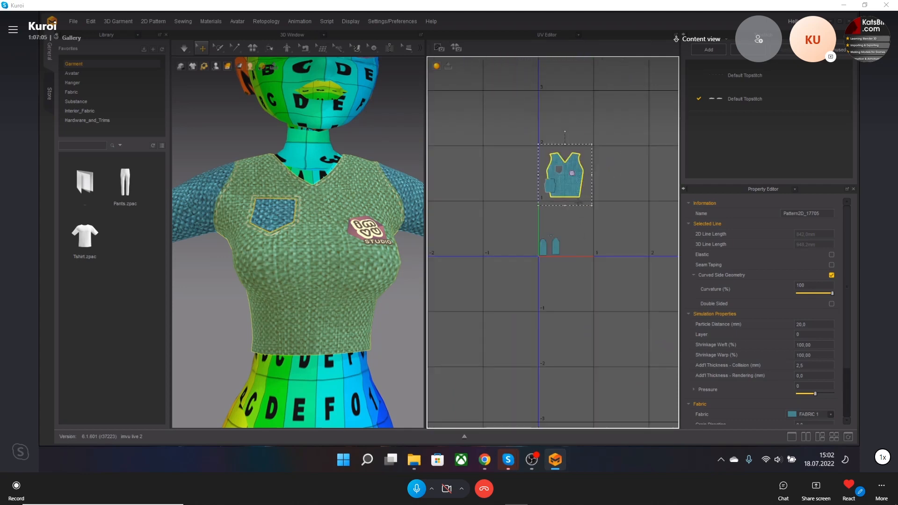
scroll(570, 215, "up", 3)
scroll(564, 178, "down", 2)
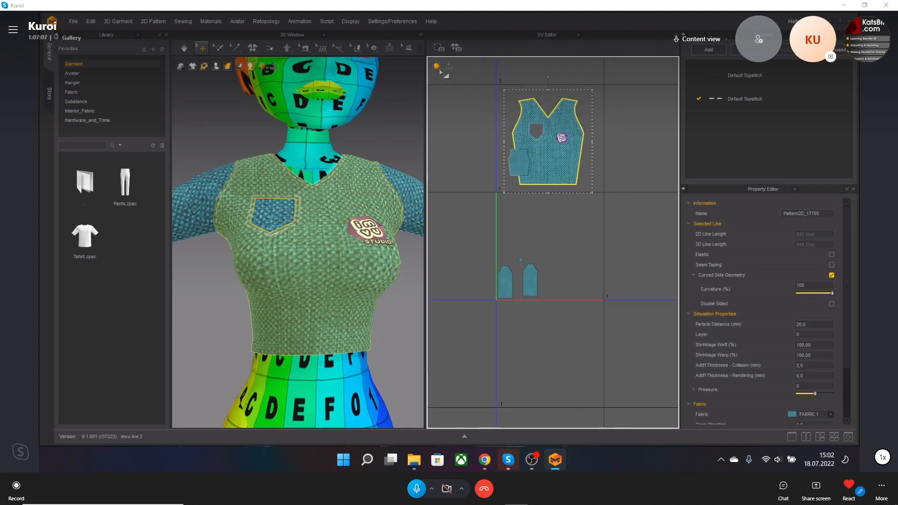
mouse_move(437, 68)
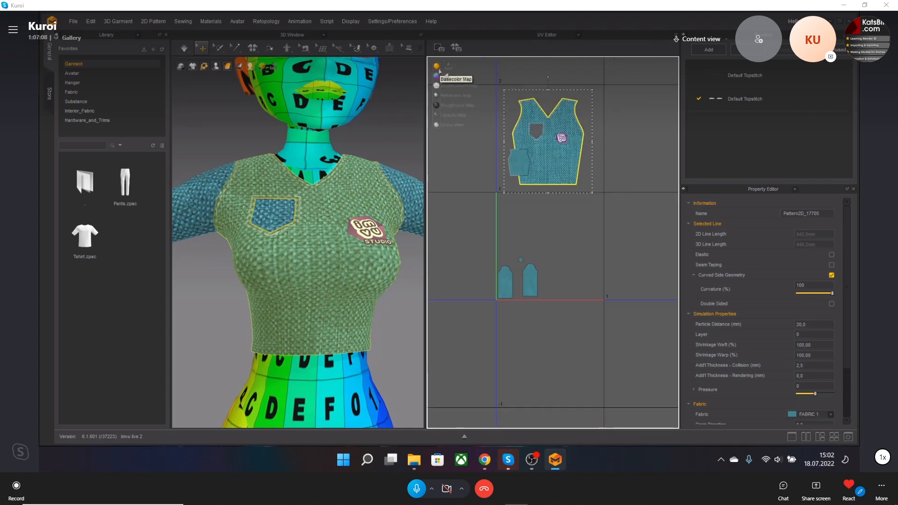
left_click(448, 126)
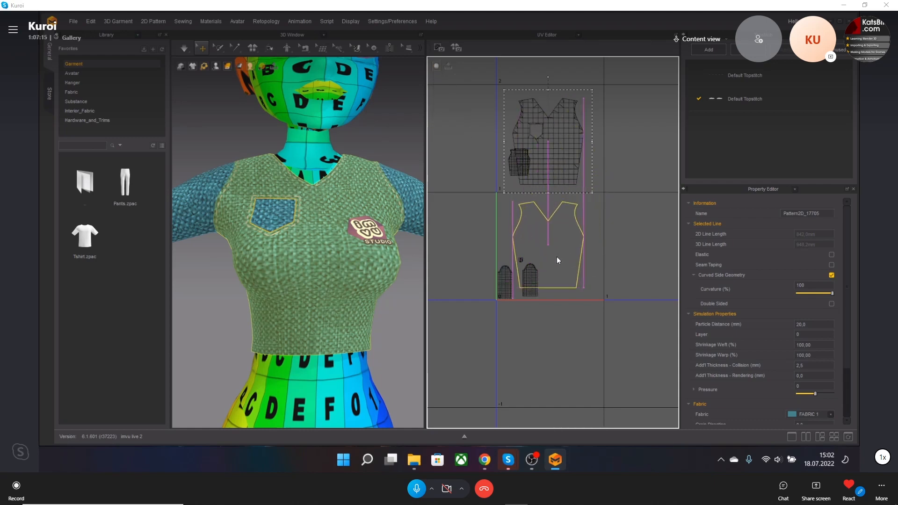
Step: Place the front shirt piece back in the 0-1 UV square and enlarge it to nearly the square's full height
scroll(562, 225, "up", 5)
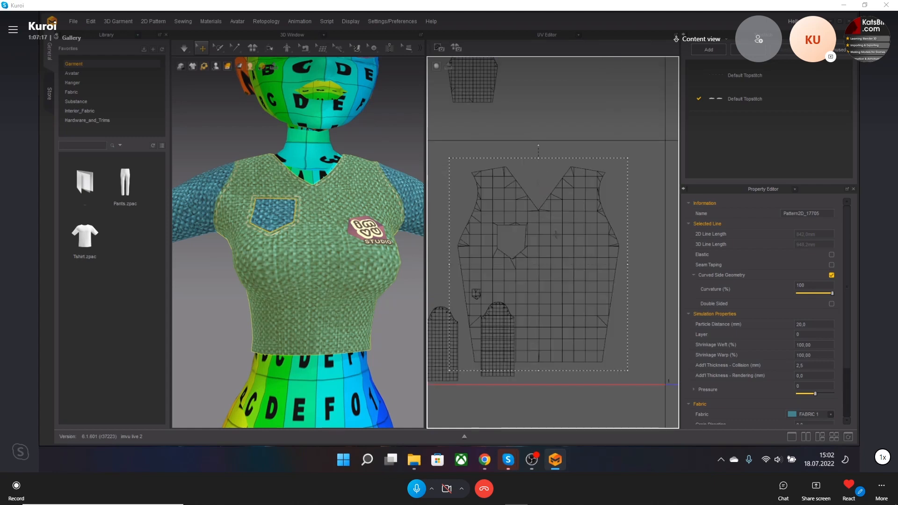
scroll(560, 239, "down", 1)
middle_click_drag(552, 245, 561, 229)
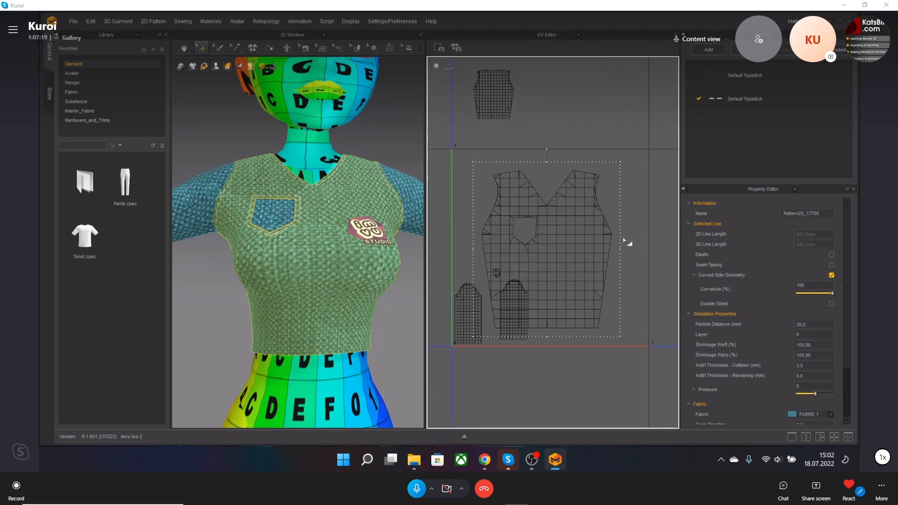
left_click_drag(621, 160, 635, 144)
left_click_drag(596, 211, 591, 216)
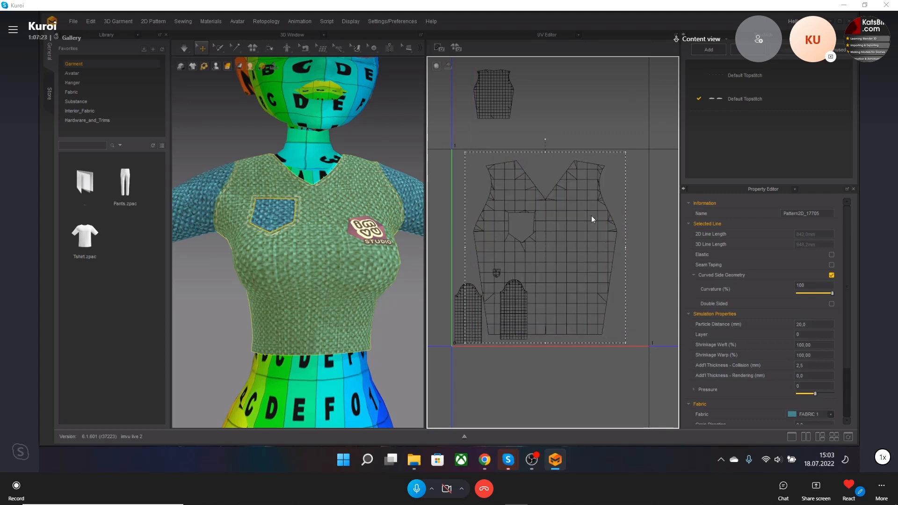
left_click(634, 198)
left_click(547, 241)
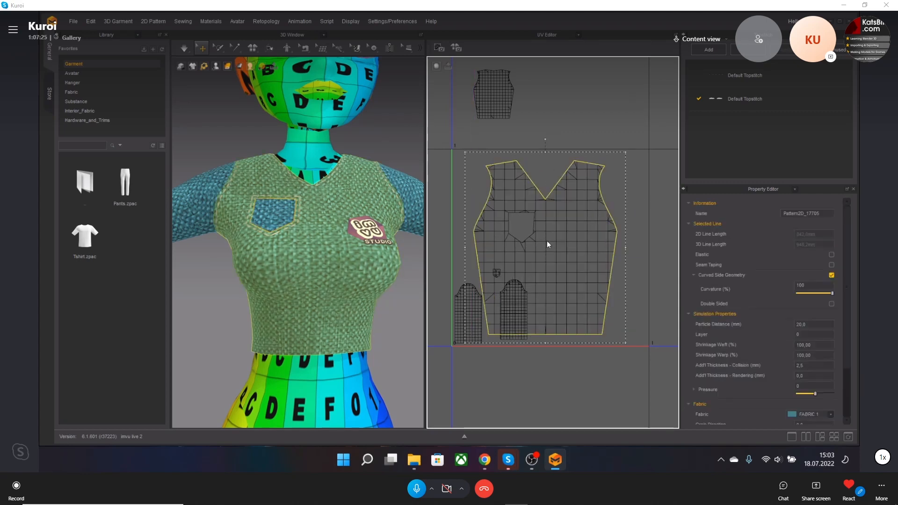
left_click_drag(557, 240, 549, 241)
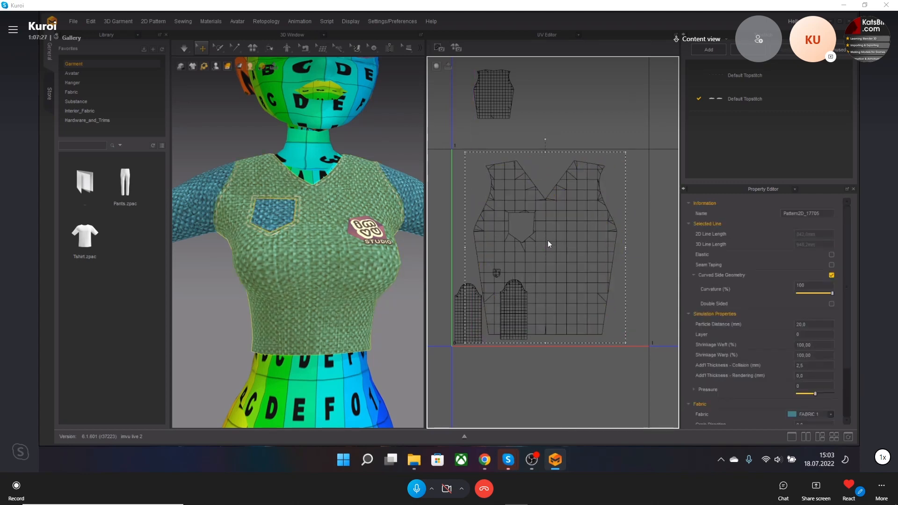
left_click(641, 235)
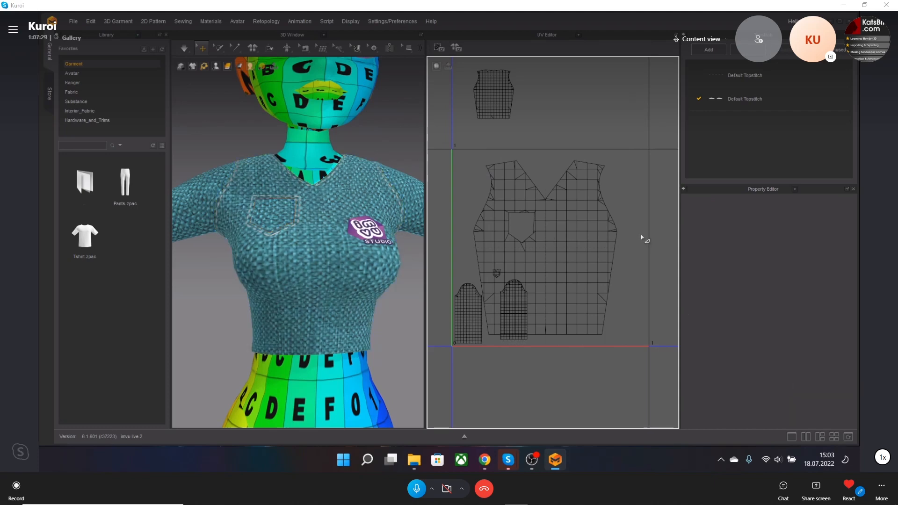
Step: Slightly shrink the front piece and shift it right, and stack the second sleeve above the first along the UV square's left edge
scroll(484, 292, "down", 3)
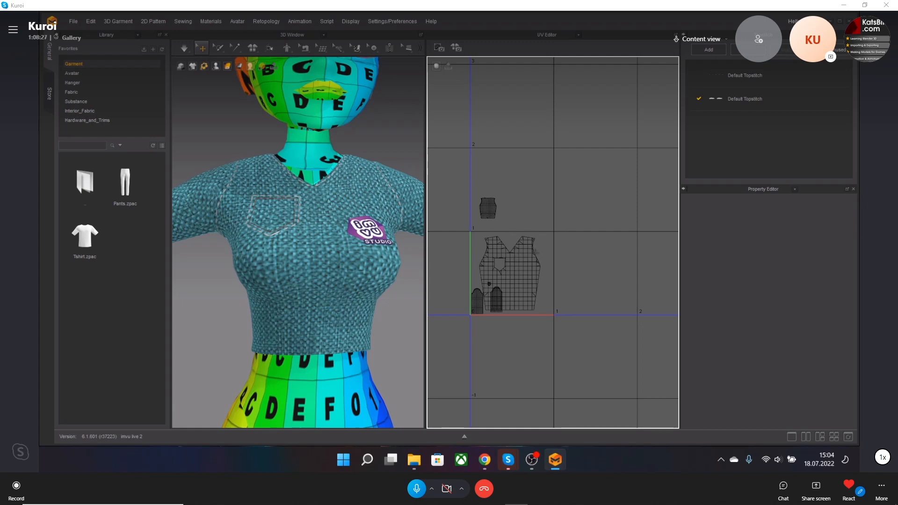
left_click(526, 267)
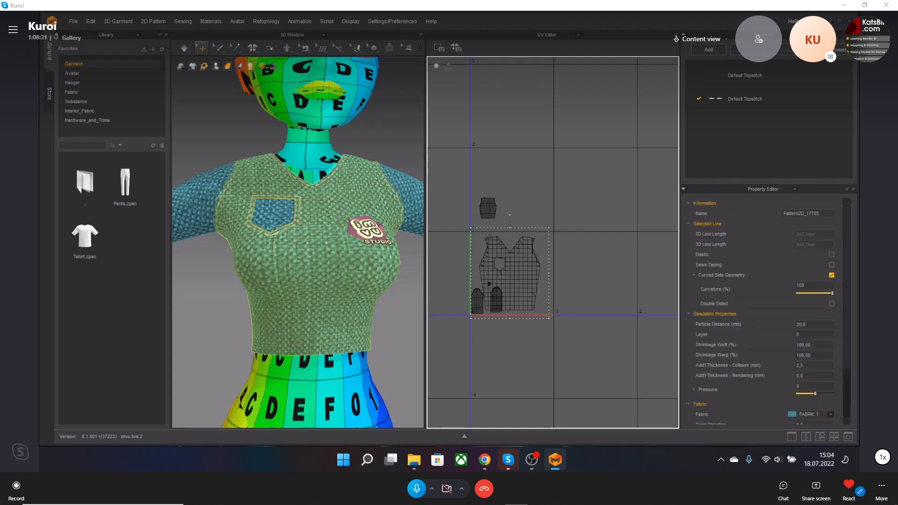
left_click_drag(470, 228, 473, 231)
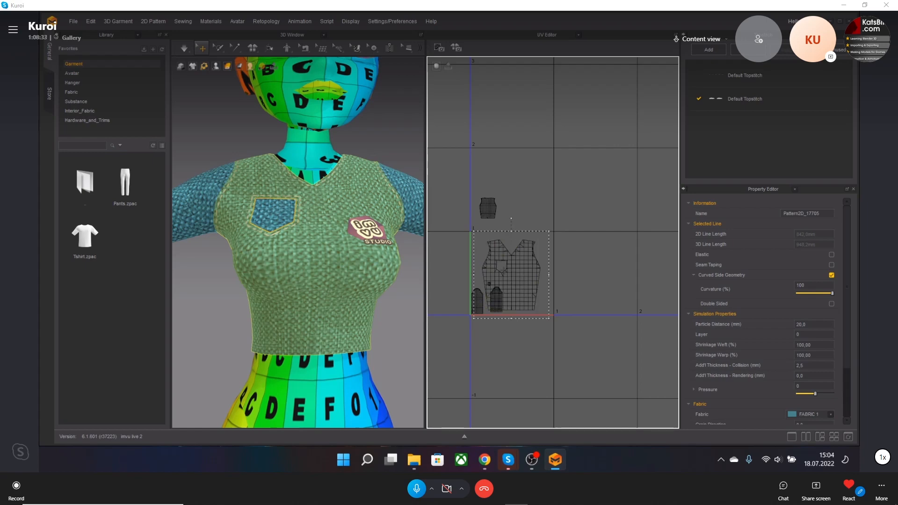
left_click(498, 302)
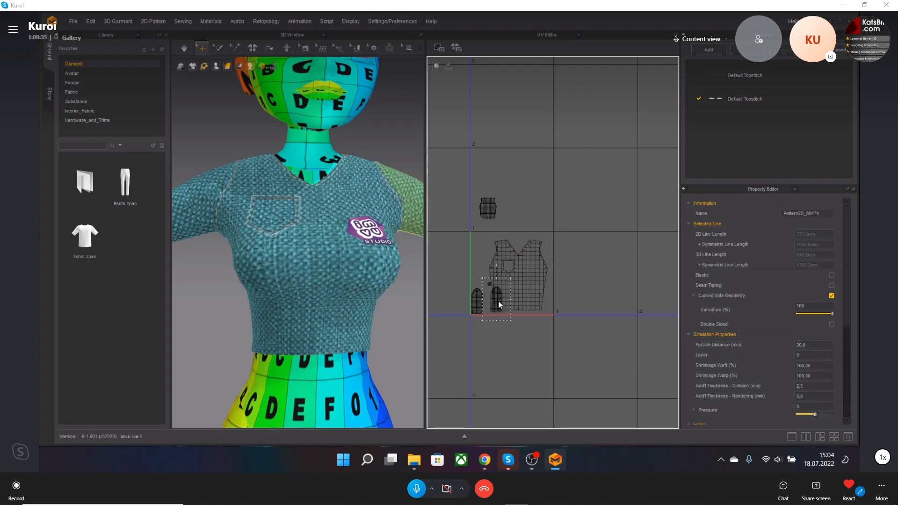
left_click_drag(499, 304, 478, 263)
Step: Move the back shirt piece into the 0-1 UV square and enlarge it to about the front piece's height
left_click(492, 218)
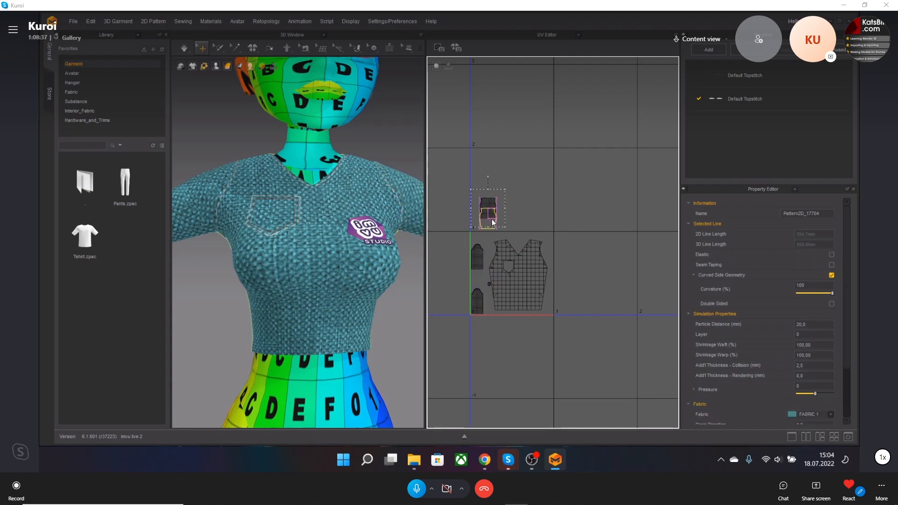
left_click_drag(492, 219, 487, 299)
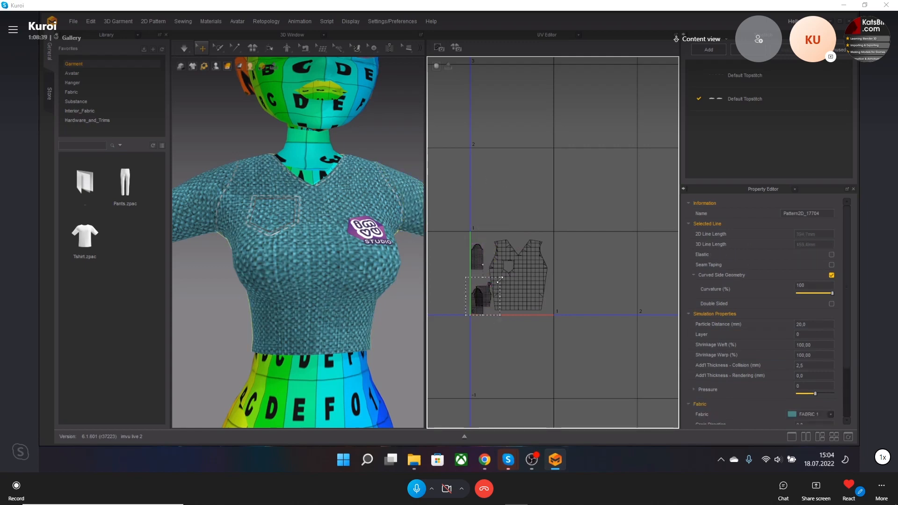
left_click_drag(553, 236, 559, 232)
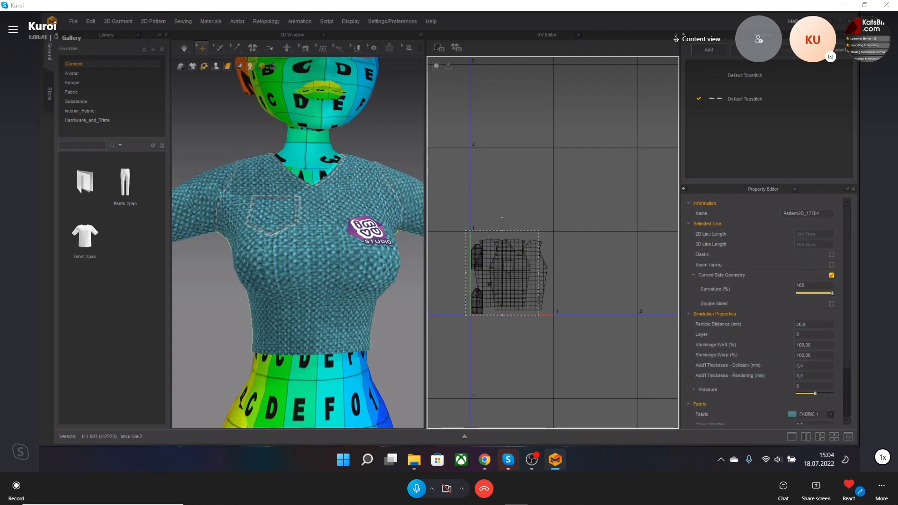
left_click_drag(538, 315, 542, 321)
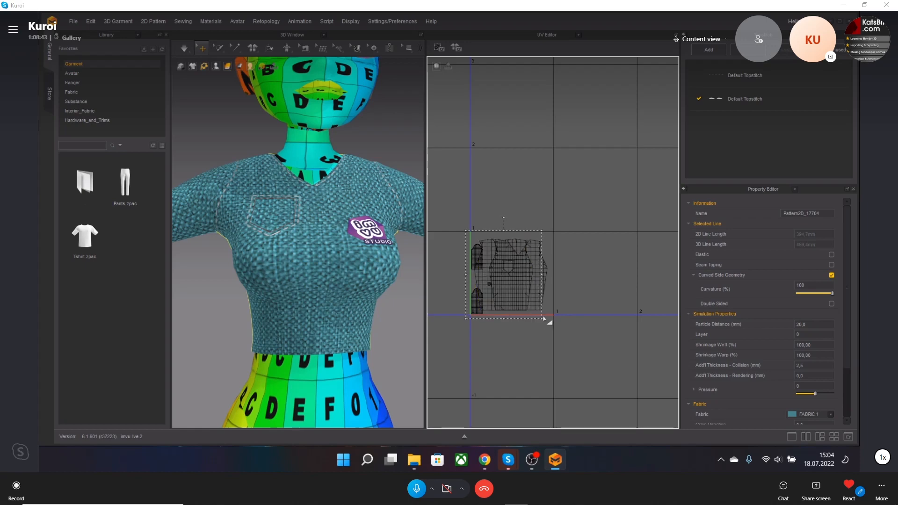
Step: Align the back shirt piece directly over the front piece so their UVs overlap inside the 0-1 square
left_click_drag(523, 283, 530, 282)
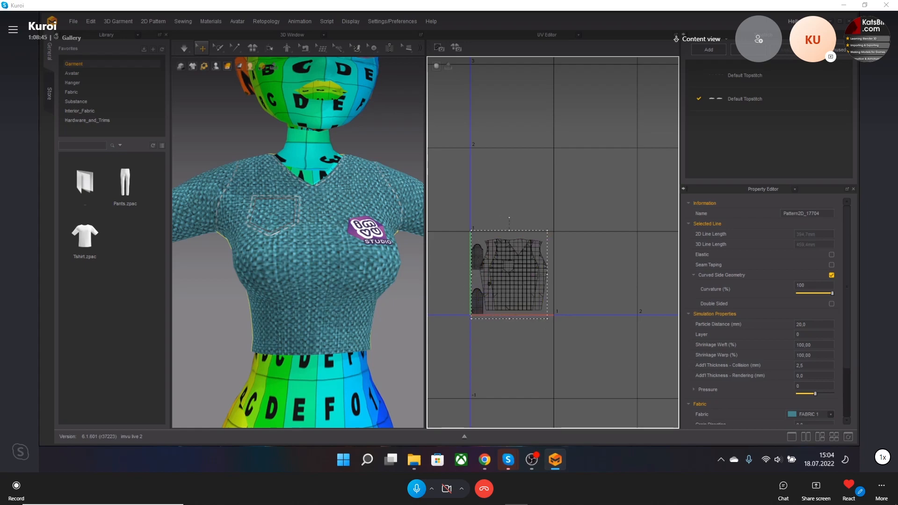
left_click(583, 269)
left_click(543, 270)
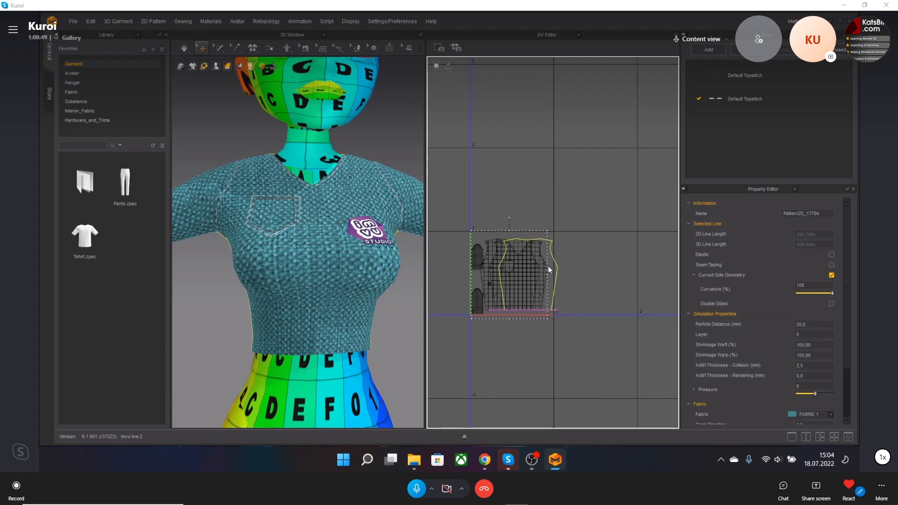
left_click_drag(549, 266, 519, 276)
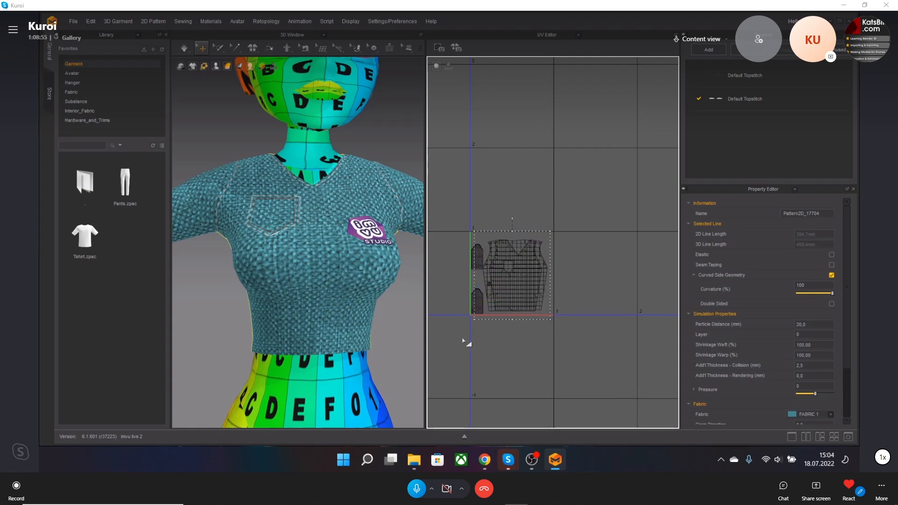
Step: Check that all pieces fit the UV square and shift the back piece up and left, off the front piece
left_click_drag(462, 337, 580, 246)
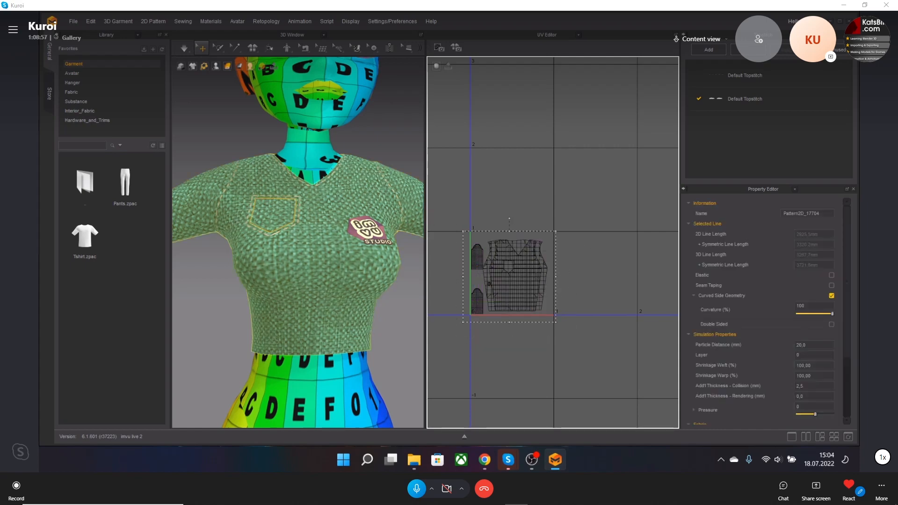
left_click(582, 248)
scroll(533, 282, "up", 6)
left_click(534, 282)
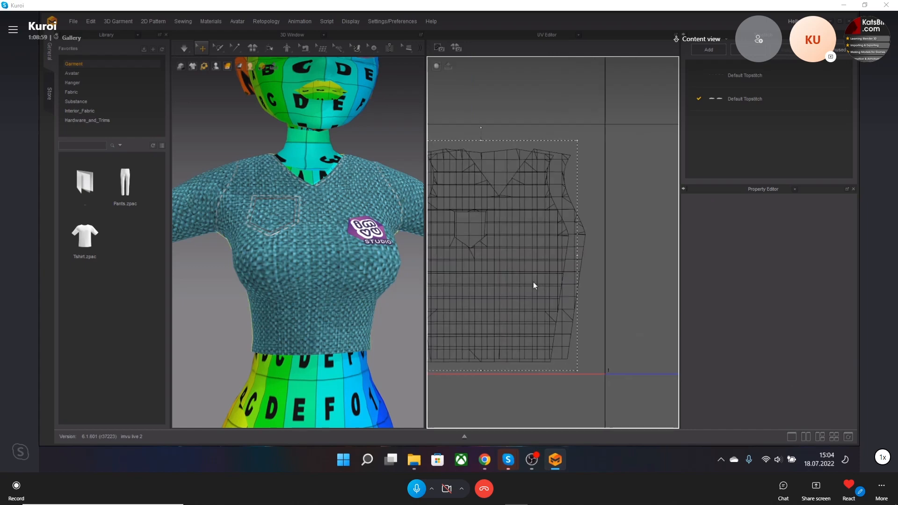
middle_click_drag(533, 282, 566, 299)
scroll(573, 298, "down", 3)
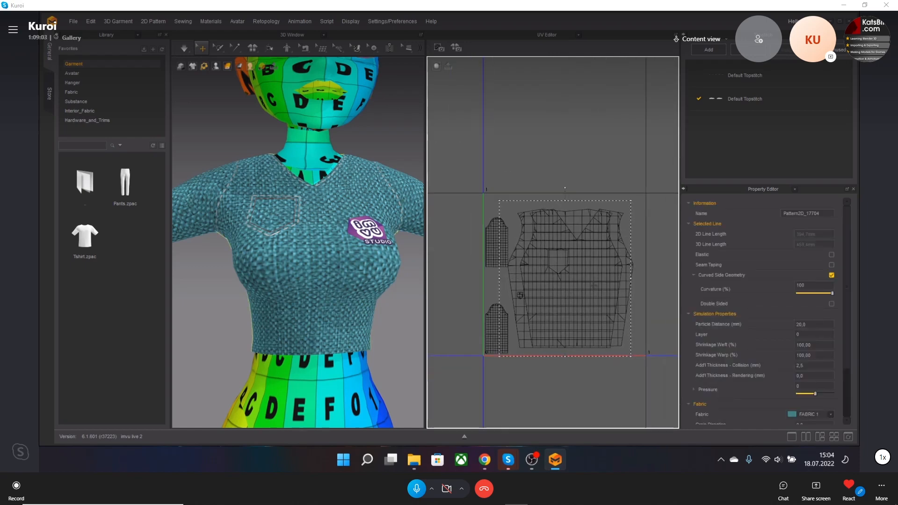
middle_click_drag(574, 298, 563, 315)
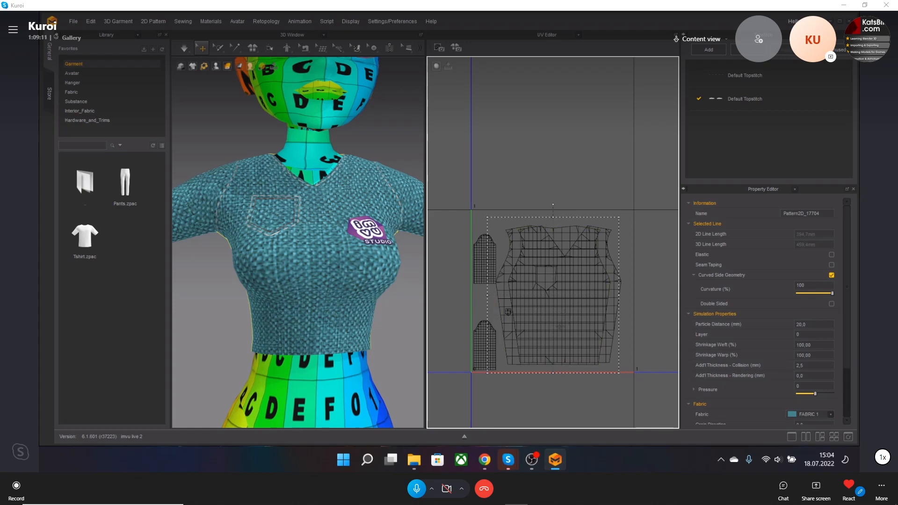
left_click_drag(563, 323, 549, 303)
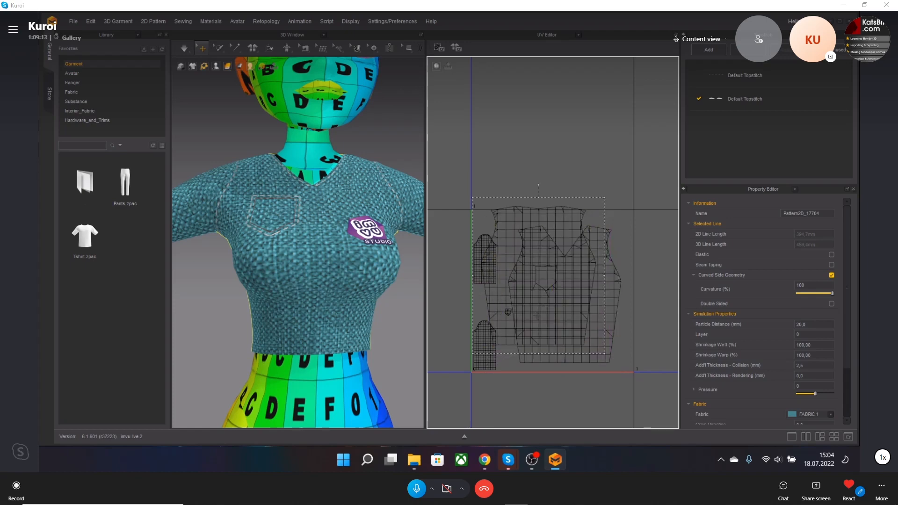